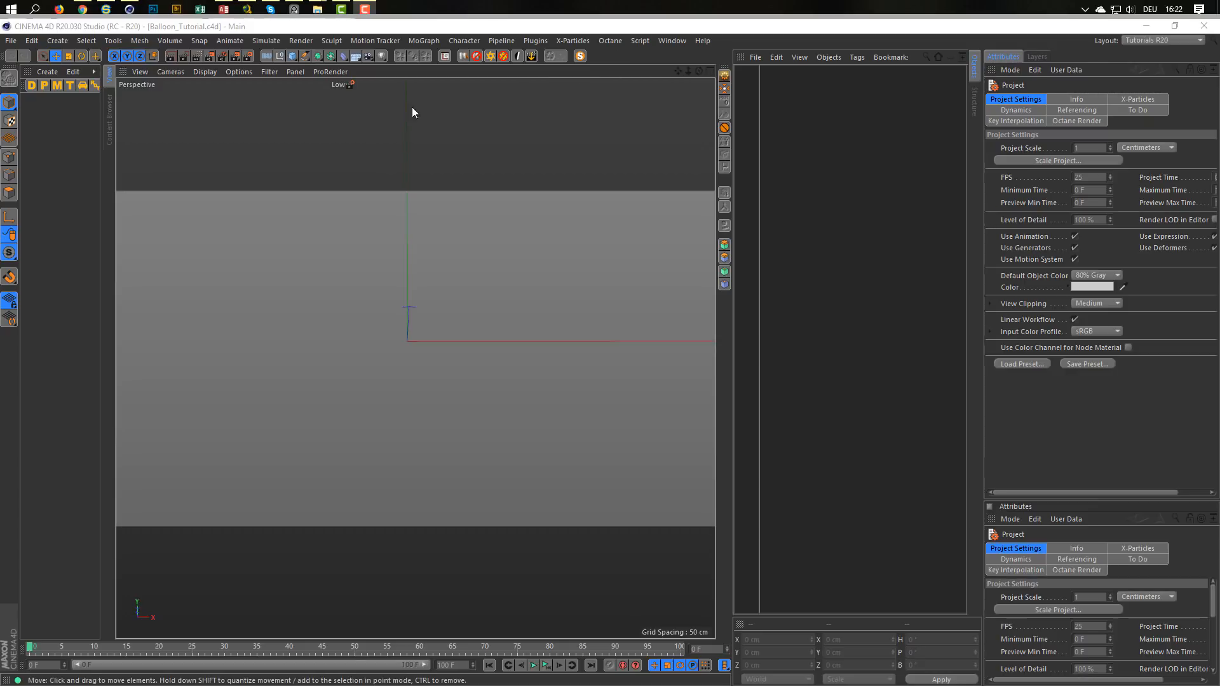
Switch to the Chrome browser and play the VOXEL 2018 opening title video on Behance, pausing at the inflating balloons before resuming
left_click(83, 8)
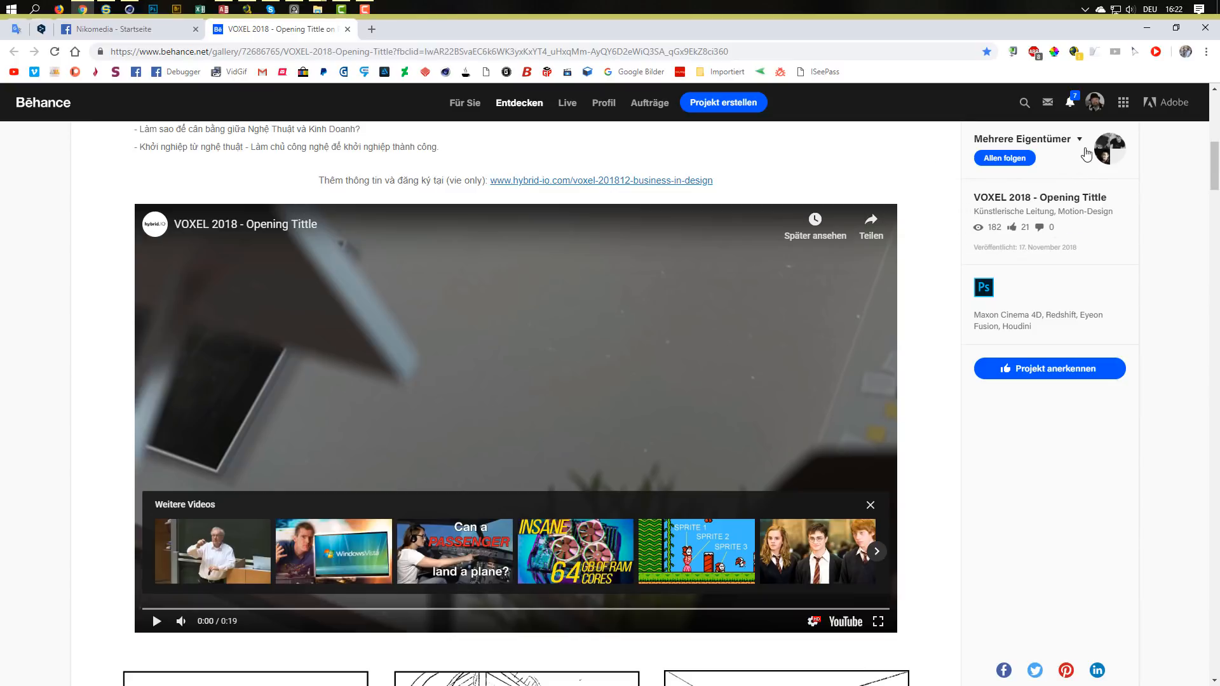
left_click(1088, 146)
scroll(97, 401, "down", 1)
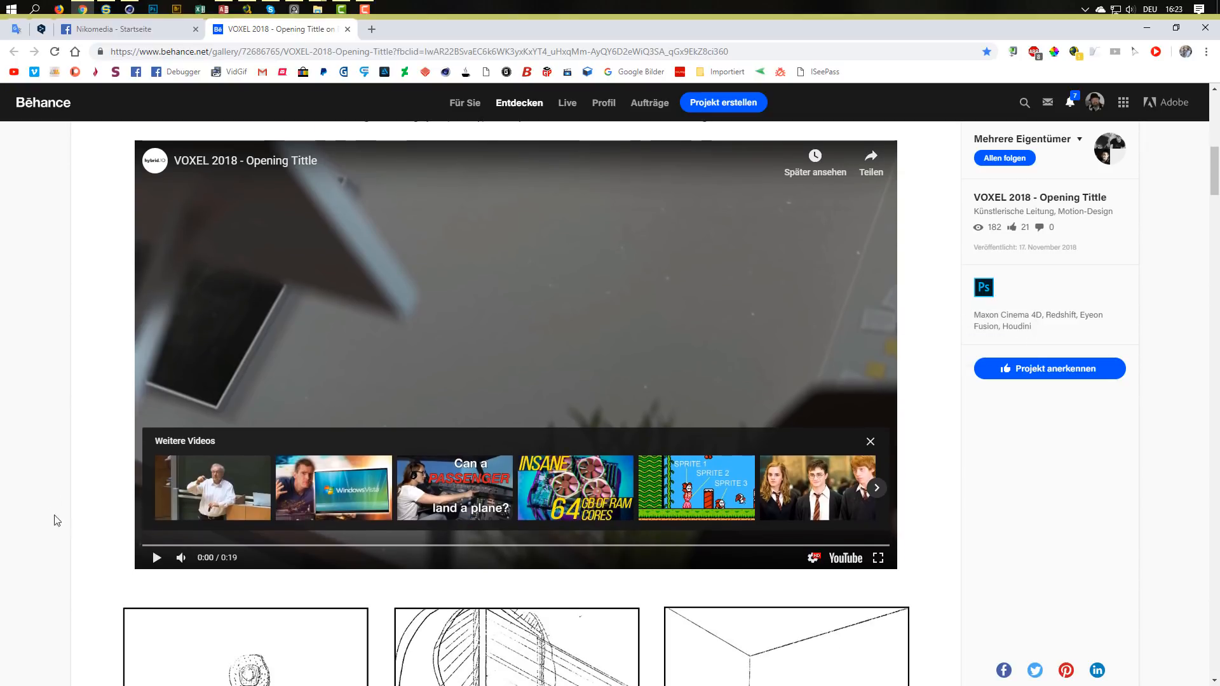
left_click(150, 561)
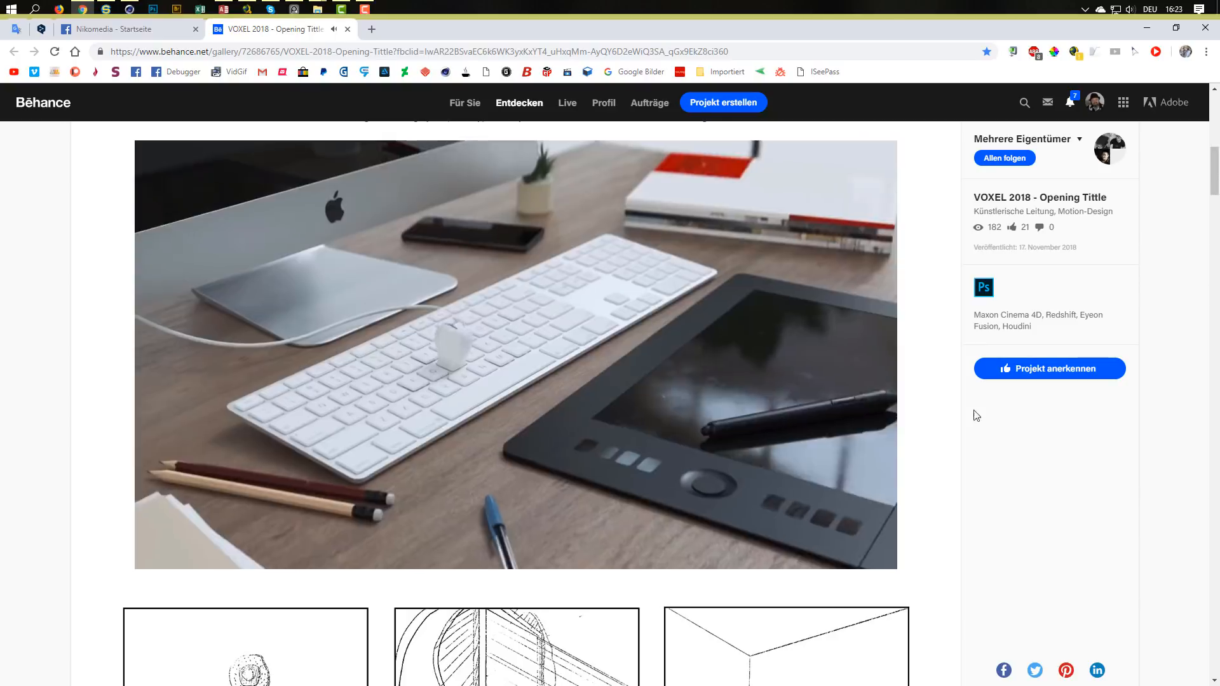
left_click(669, 407)
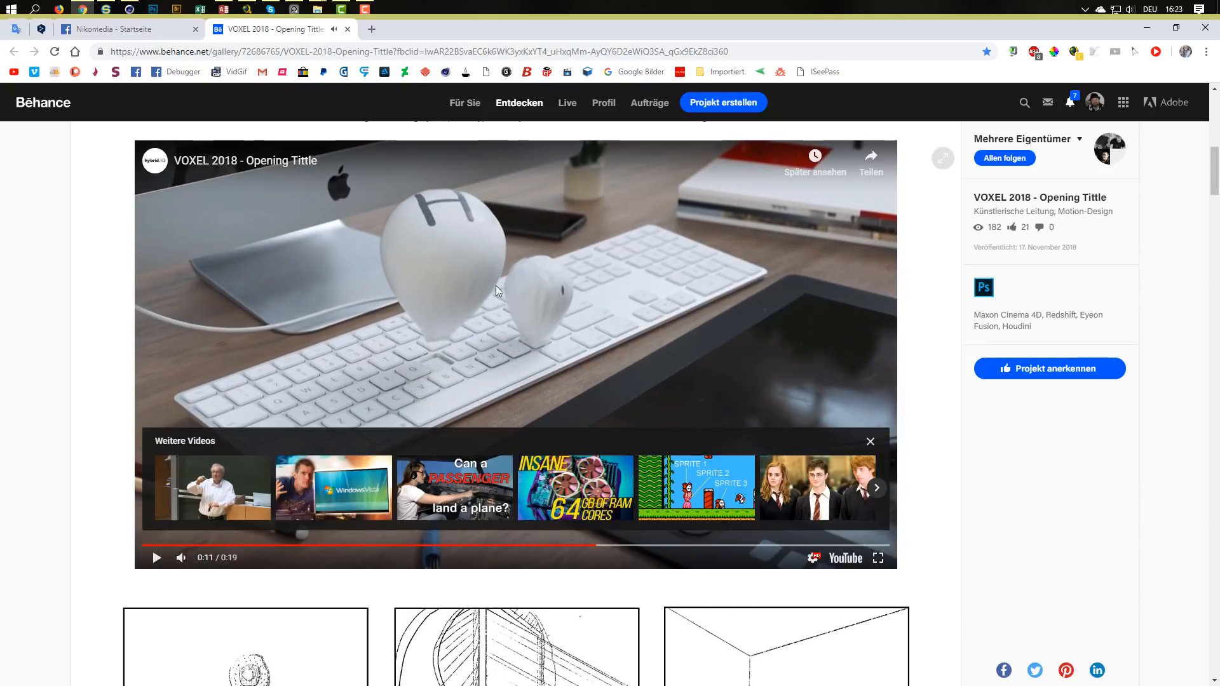
left_click(155, 559)
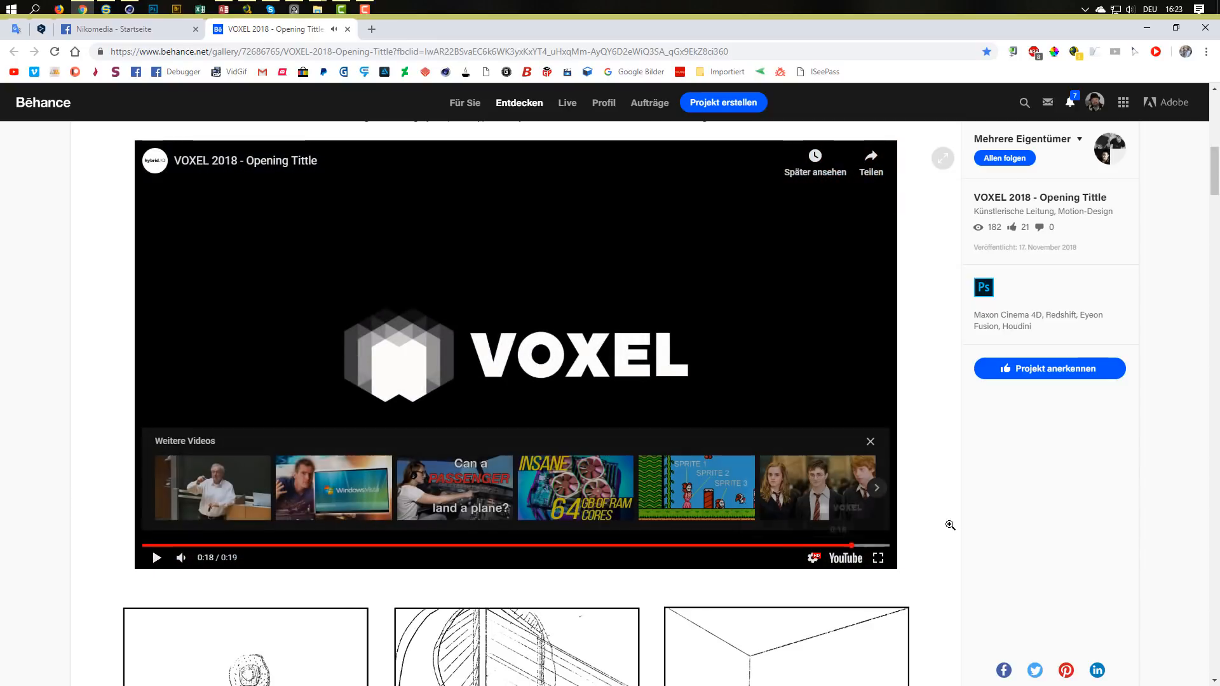
Read the VOXEL project description for the simulation tools used, highlighting the mention of the Vellum system from Houdini
scroll(1125, 464, "up", 4)
scroll(1124, 464, "up", 3)
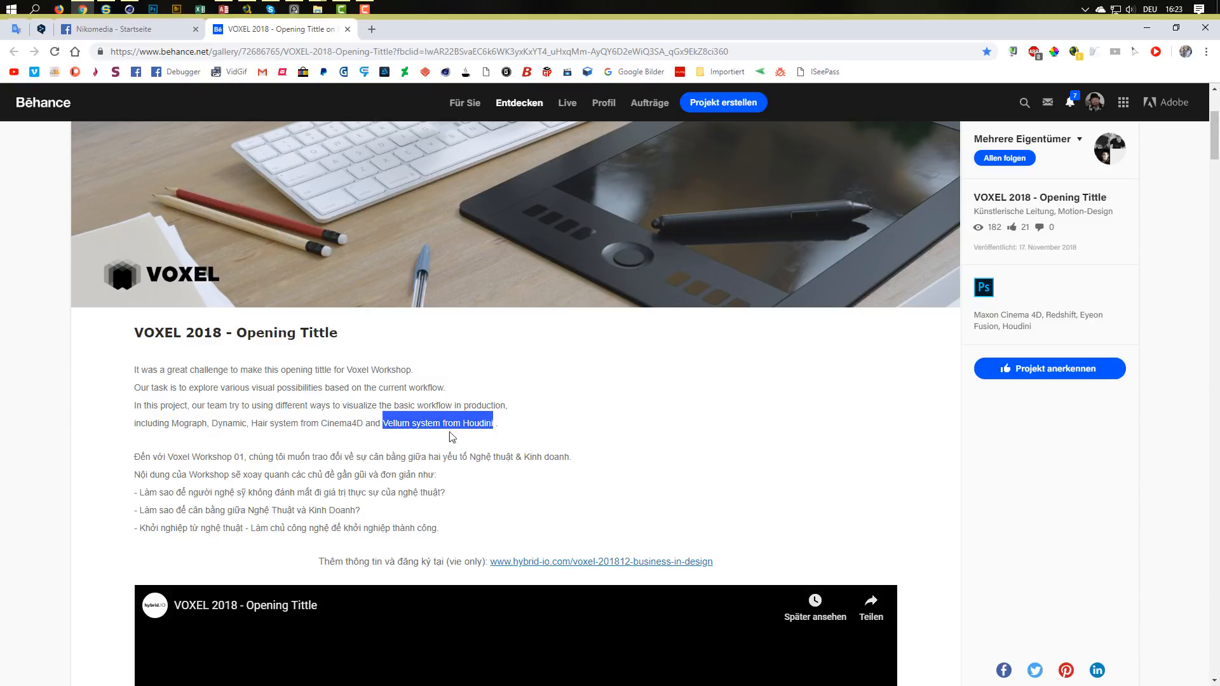
scroll(524, 346, "up", 2)
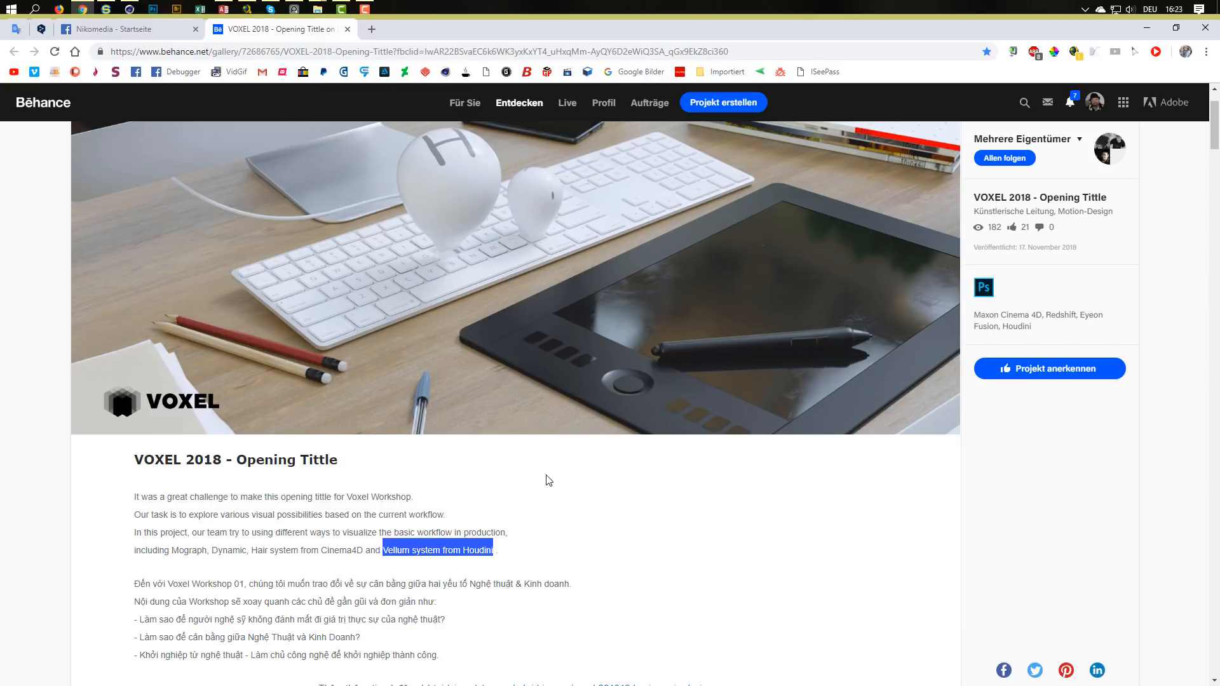
scroll(549, 479, "down", 2)
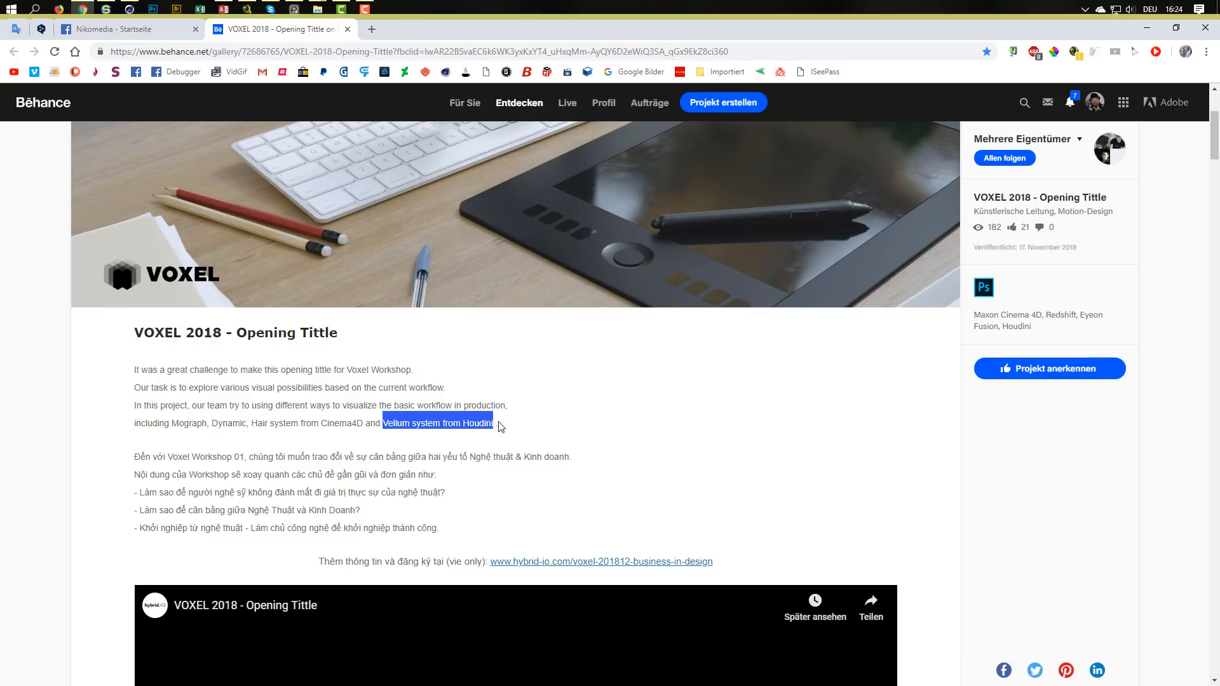
scroll(653, 427, "up", 1)
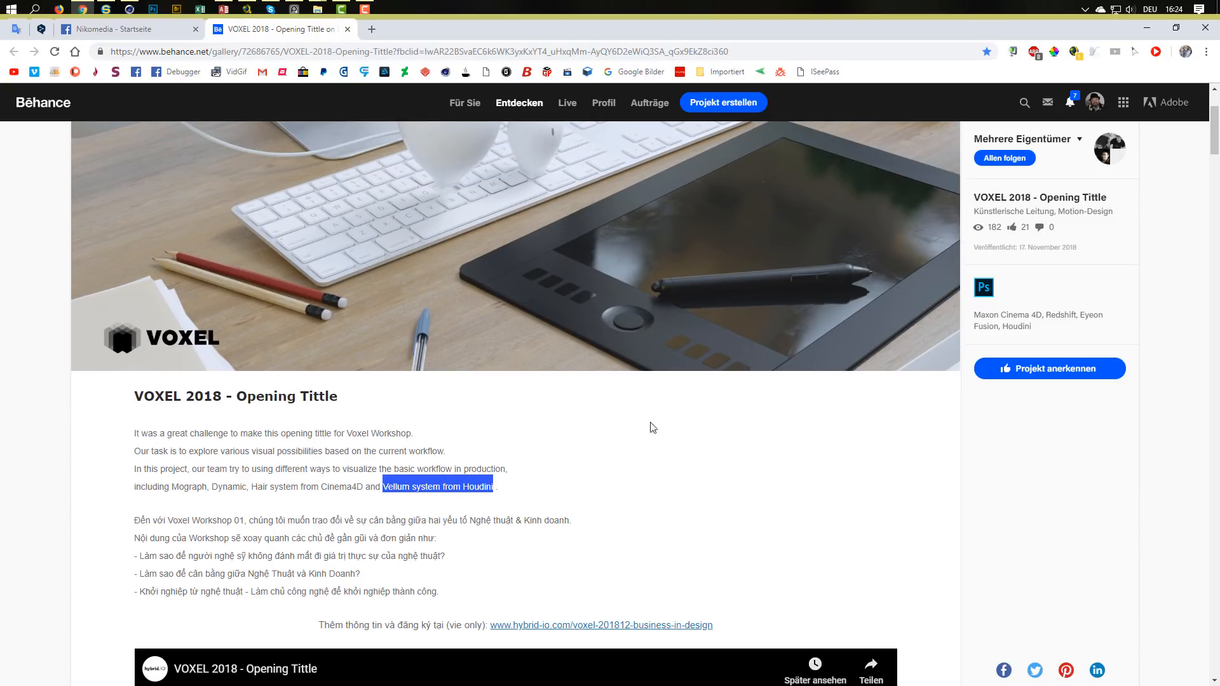
scroll(628, 457, "up", 1)
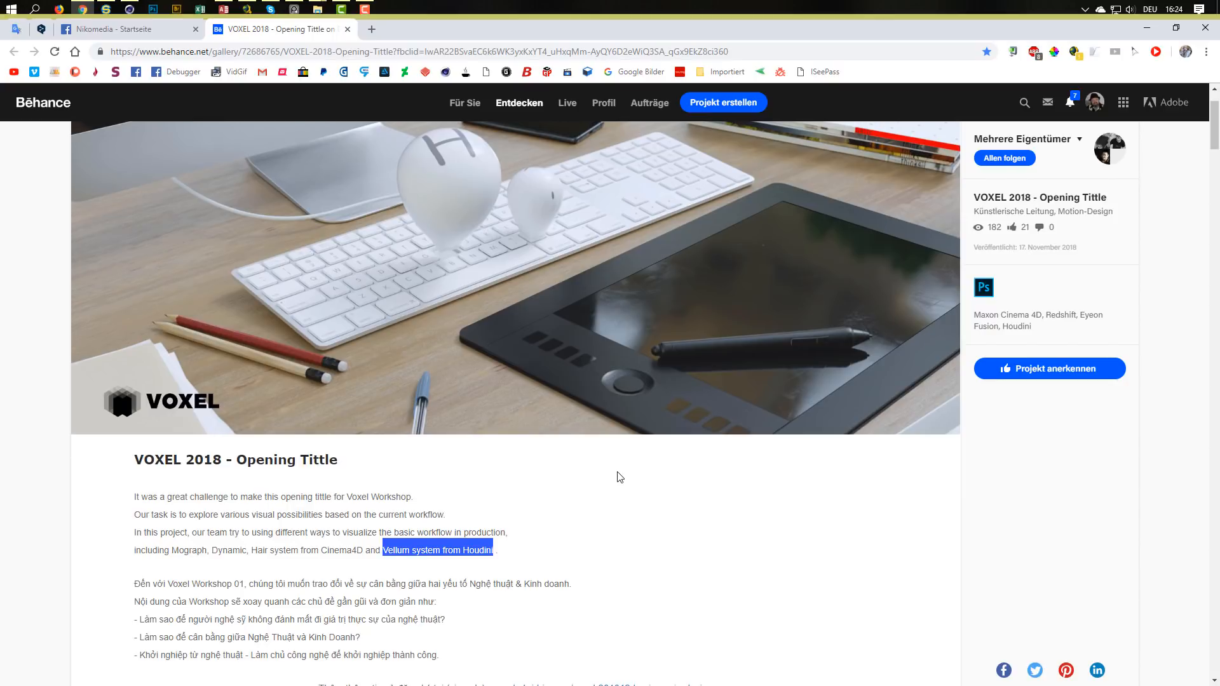
scroll(620, 477, "down", 1)
scroll(620, 477, "up", 1)
Browse the storyboards and making-of clips down the Behance page and replay the wireframe balloon clip
scroll(740, 496, "down", 12)
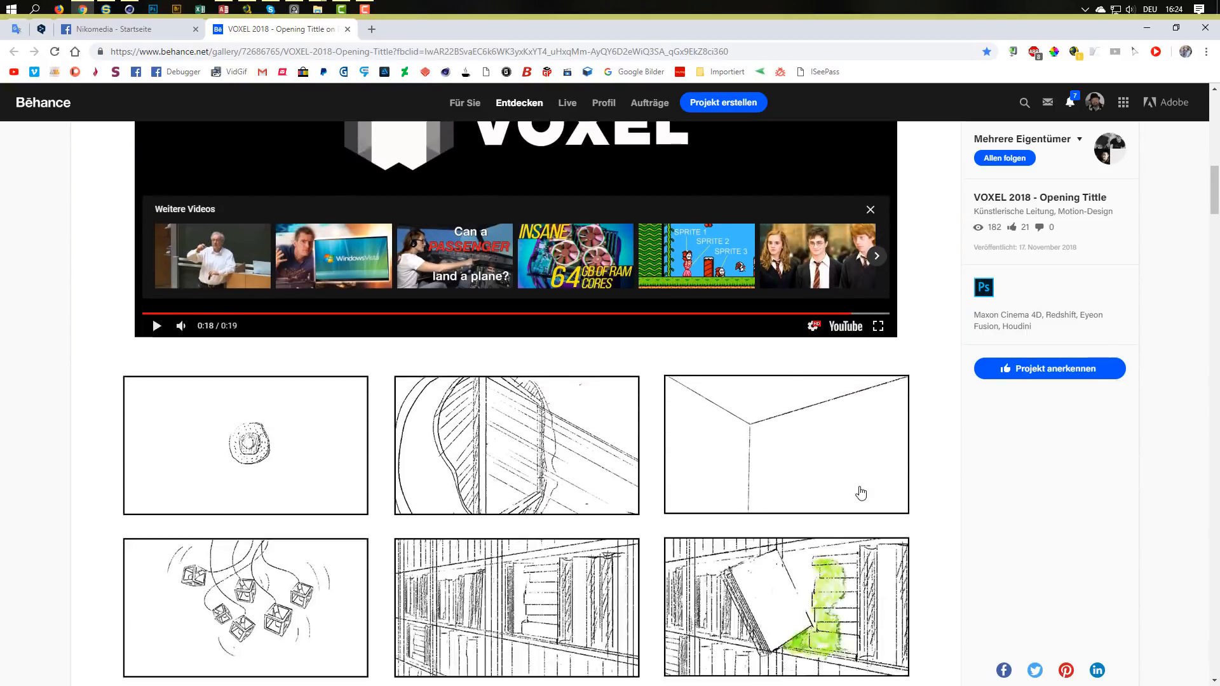
scroll(861, 493, "down", 20)
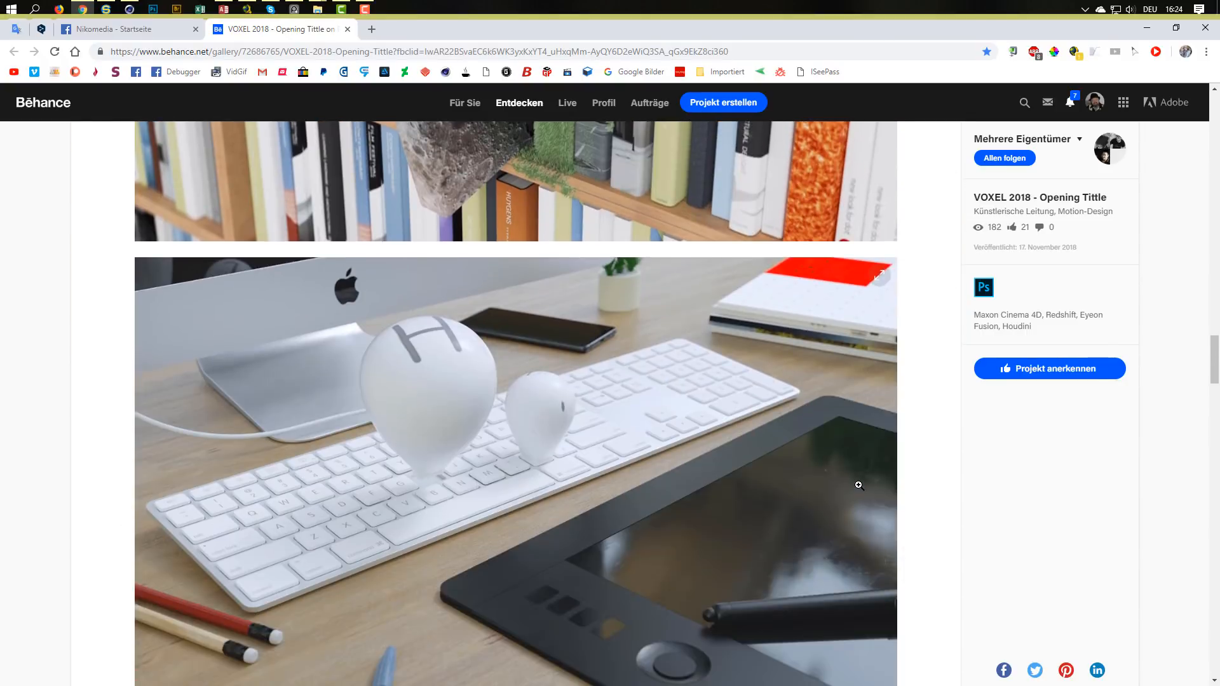
scroll(858, 485, "down", 9)
scroll(857, 479, "up", 4)
scroll(858, 479, "down", 10)
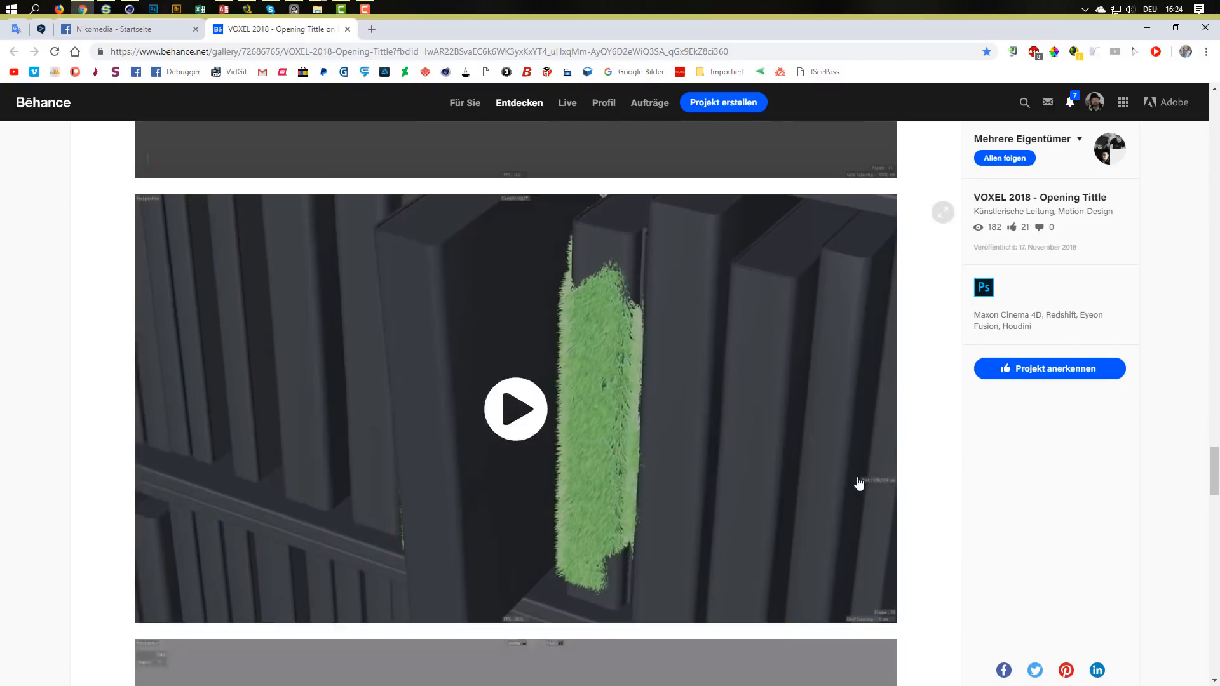
scroll(857, 473, "down", 10)
scroll(423, 463, "up", 2)
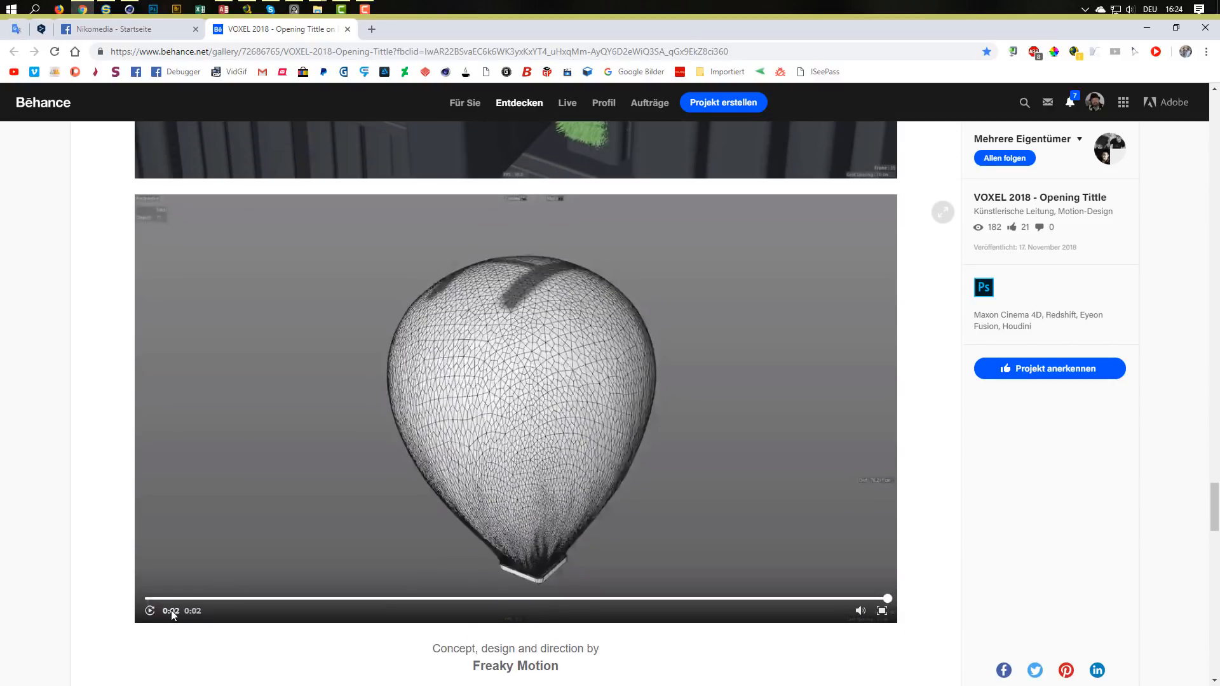
left_click(149, 611)
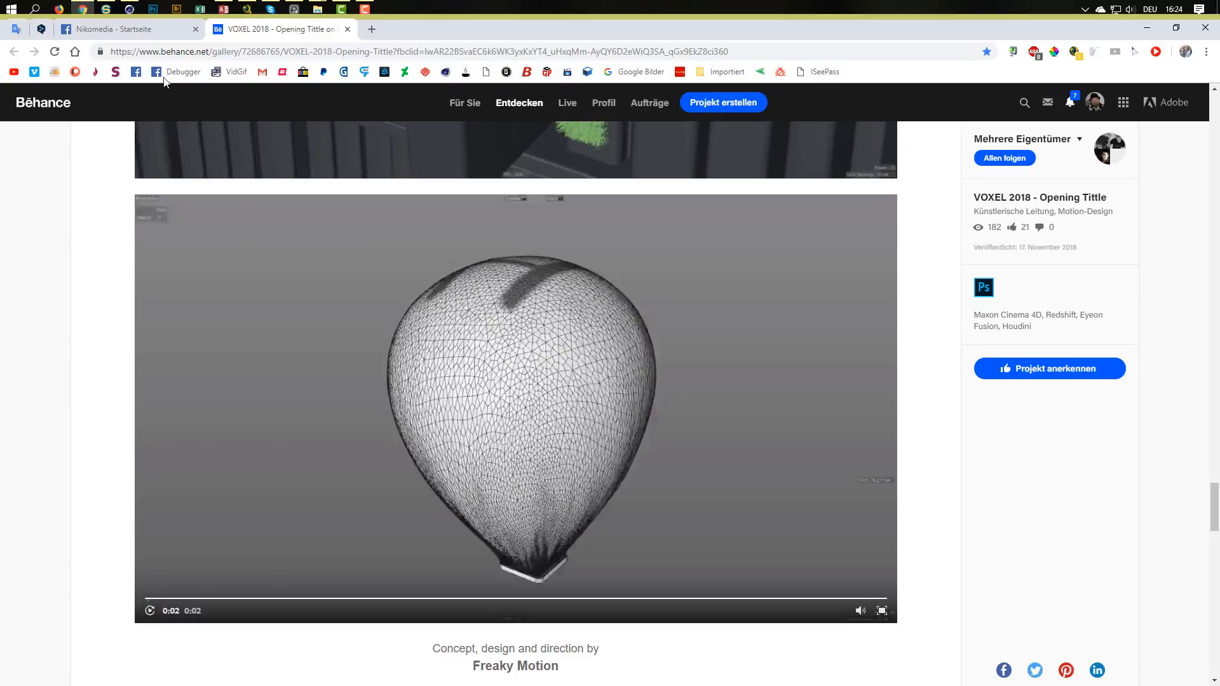
Go to the Nikomedia Facebook page, find the Tutorial-Preview post and pause its checkered balloon animation
left_click(121, 29)
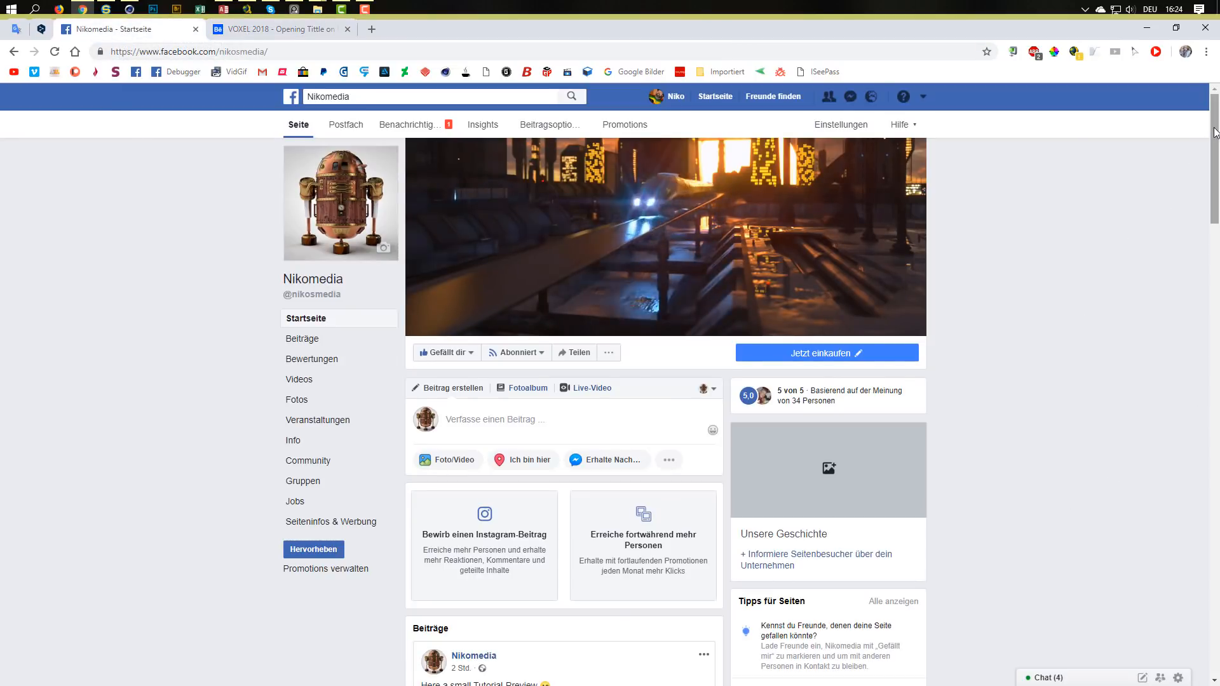
left_click_drag(1215, 132, 1198, 227)
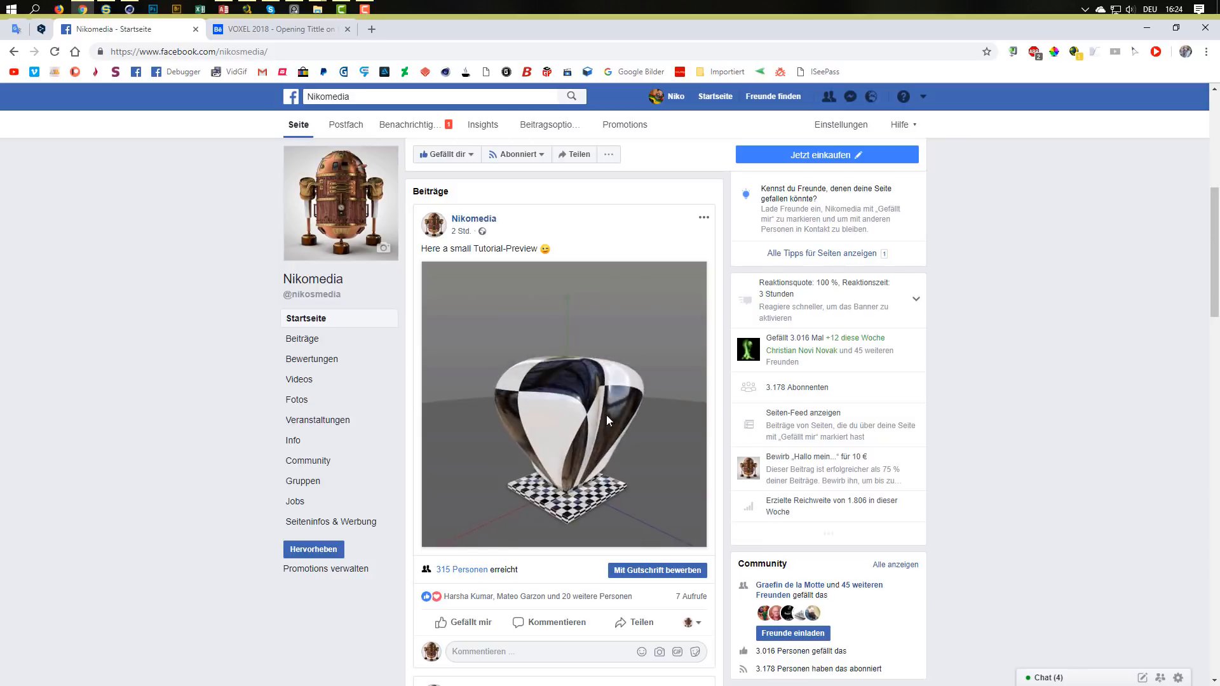
left_click(551, 477)
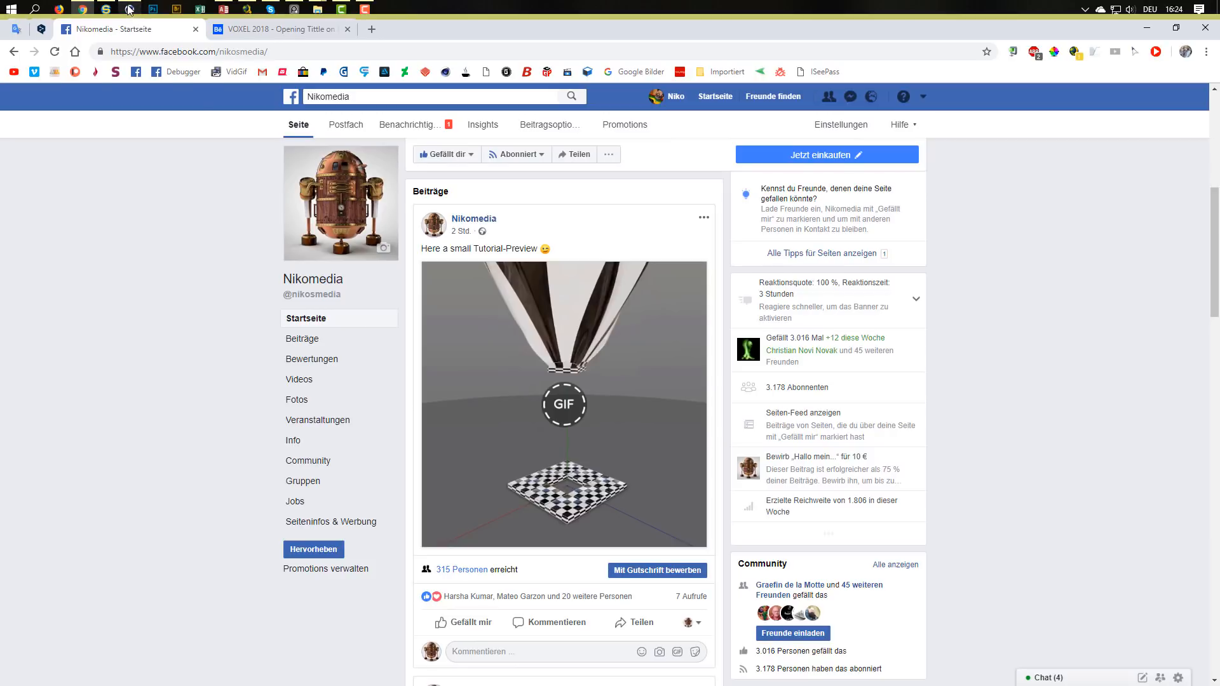
Return to Cinema 4D and create a cube sized 50 cm in X, 10 cm in Y and 50 cm in Z
left_click(1148, 30)
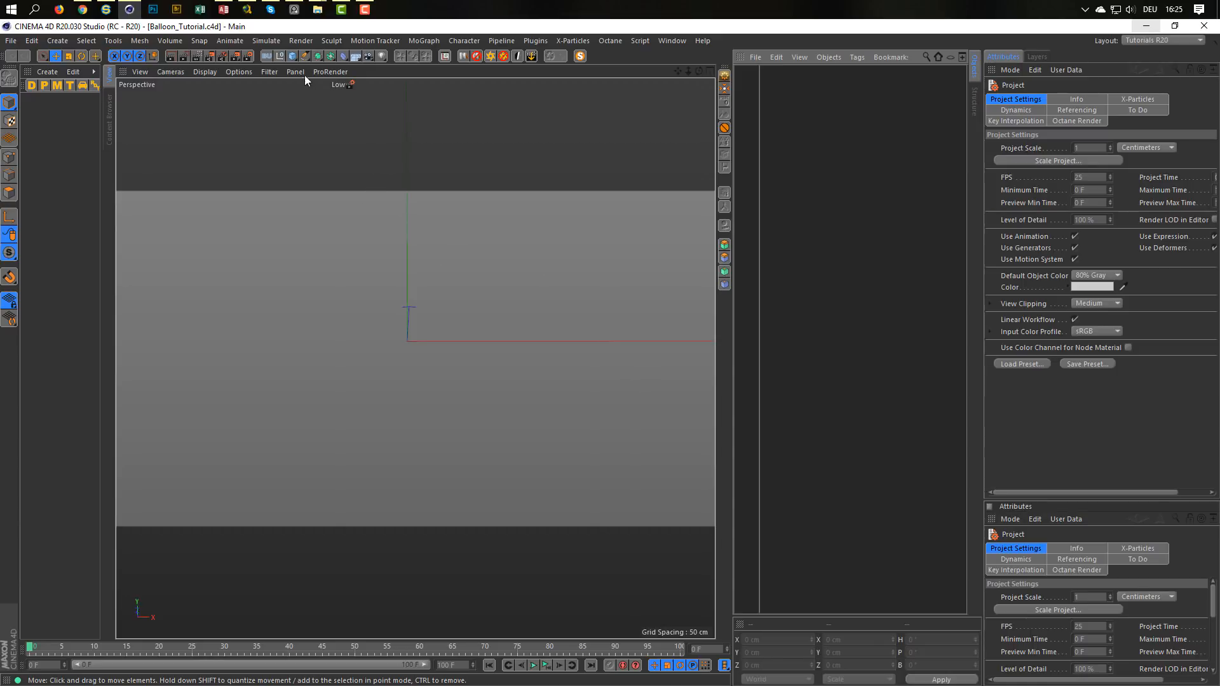
left_click(292, 56)
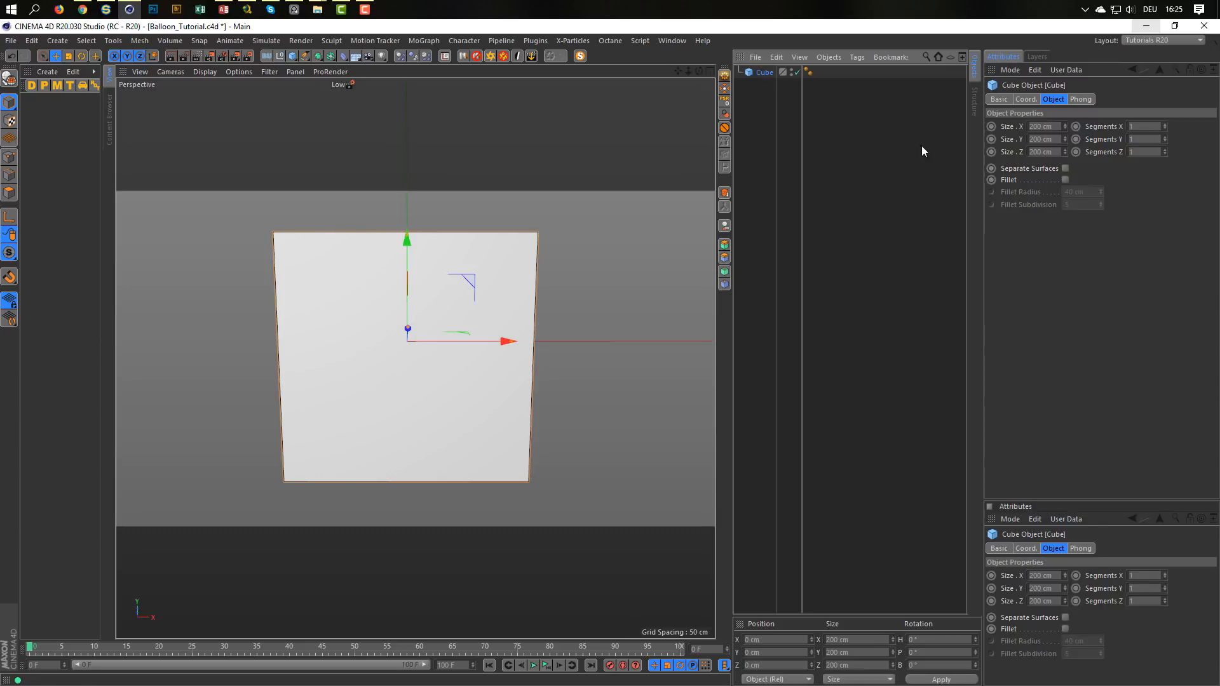
left_click(1043, 126)
type("50")
key("Tab")
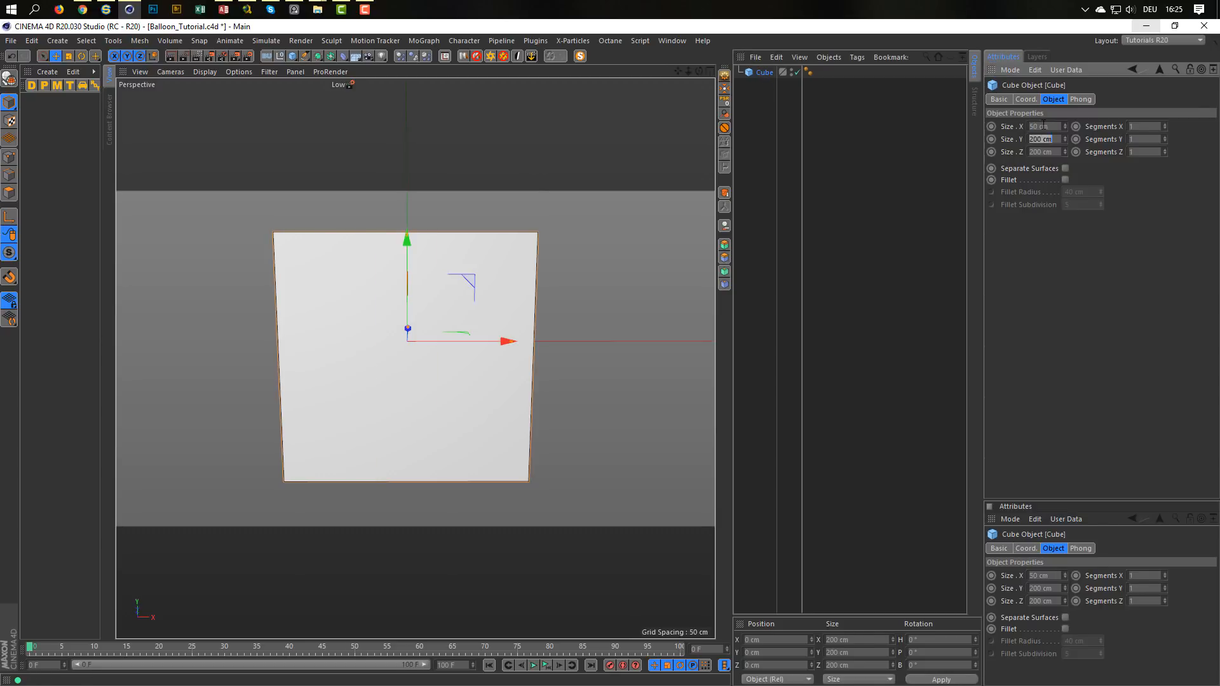
type("10")
key("Tab")
type("50")
key("Return")
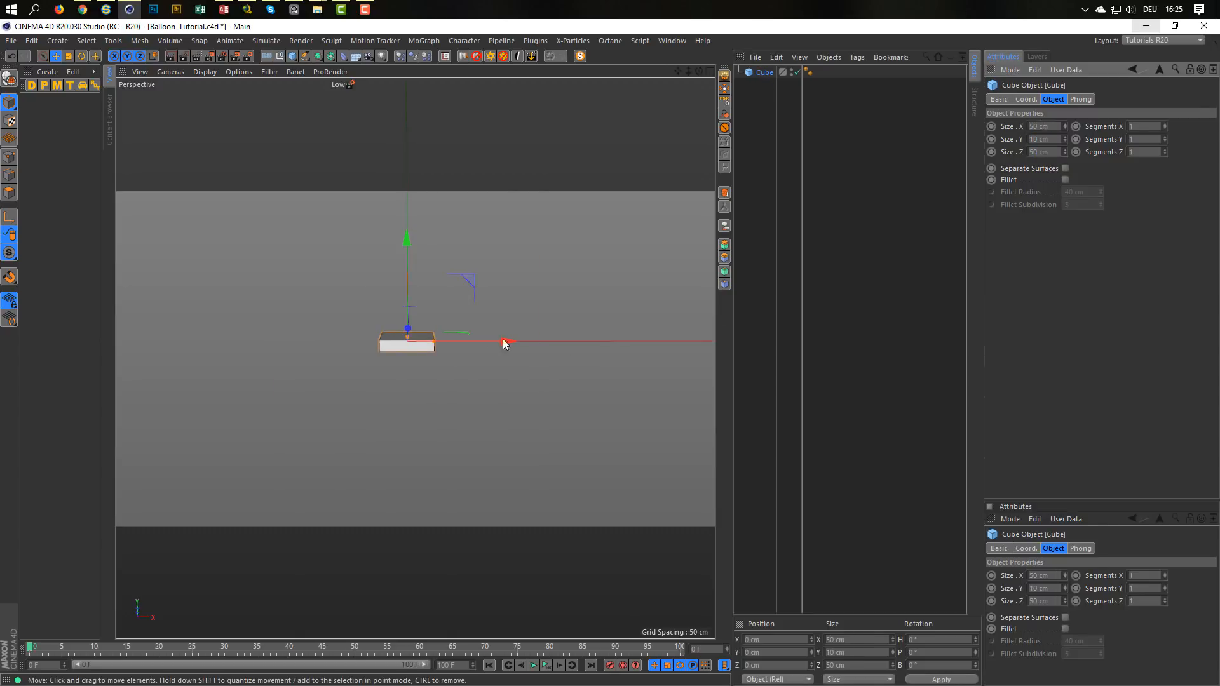
Set the cube's X and Z segments to 20 each
left_click_drag(505, 343, 414, 335, "alt")
right_click_drag(414, 332, 442, 331, "alt")
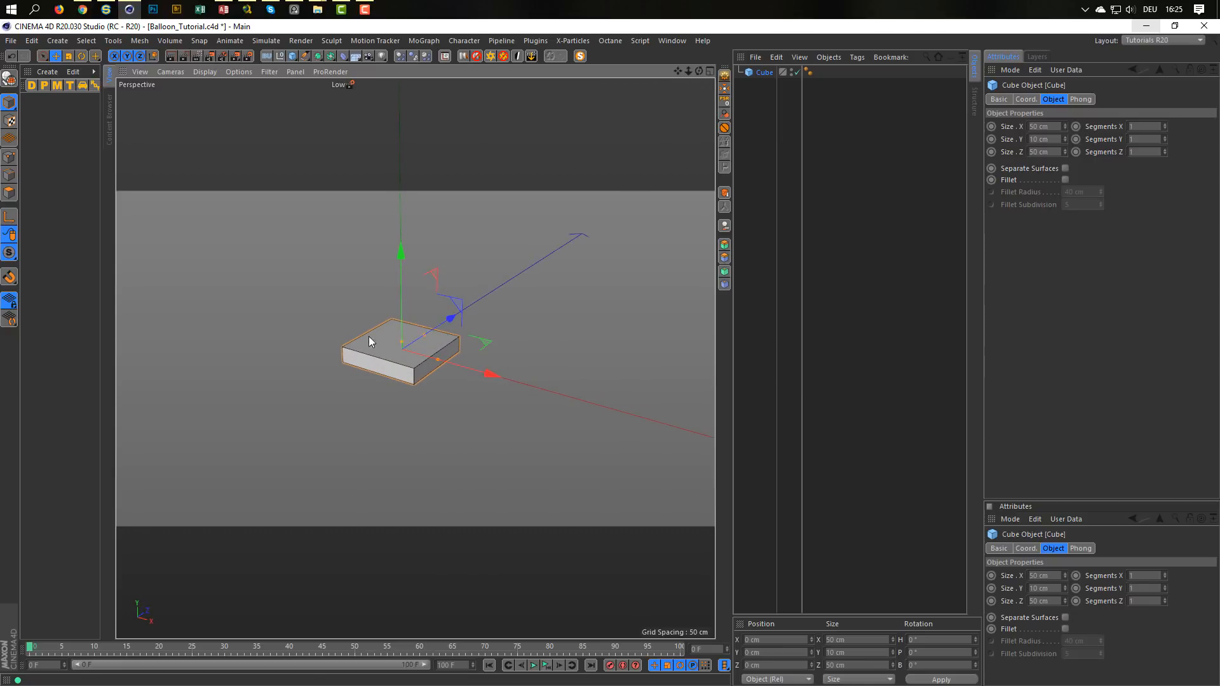
right_click_drag(400, 333, 418, 329, "alt")
middle_click_drag(417, 330, 417, 371, "alt")
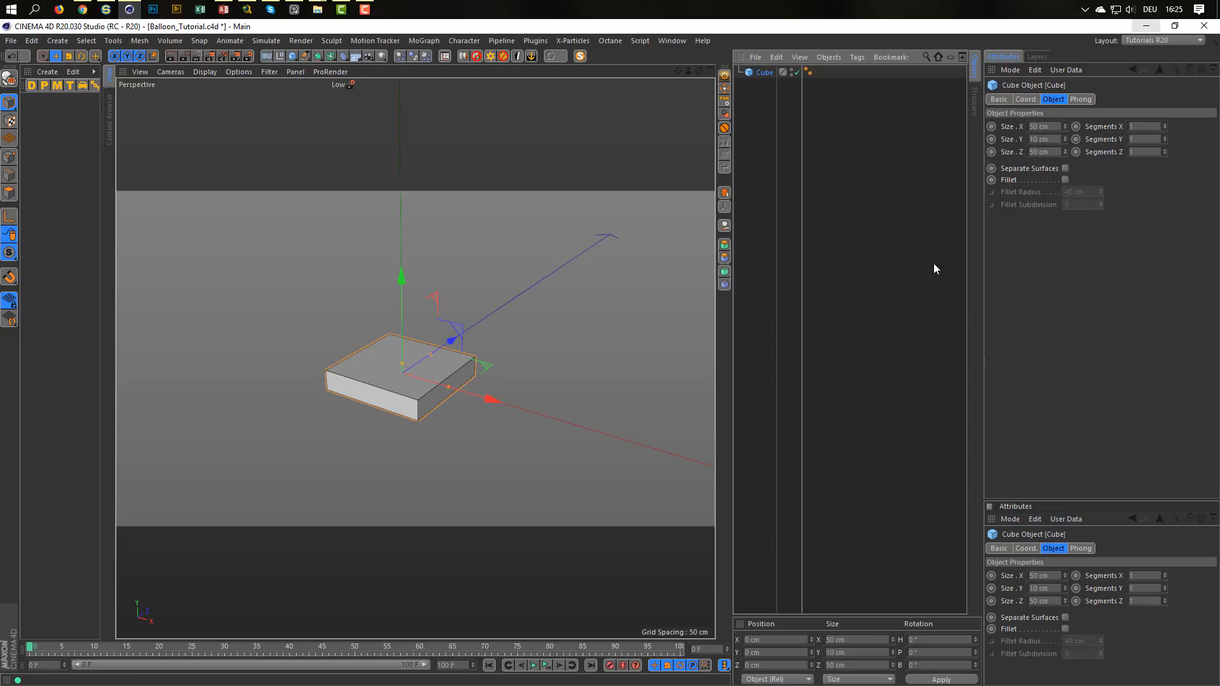
left_click(1141, 125)
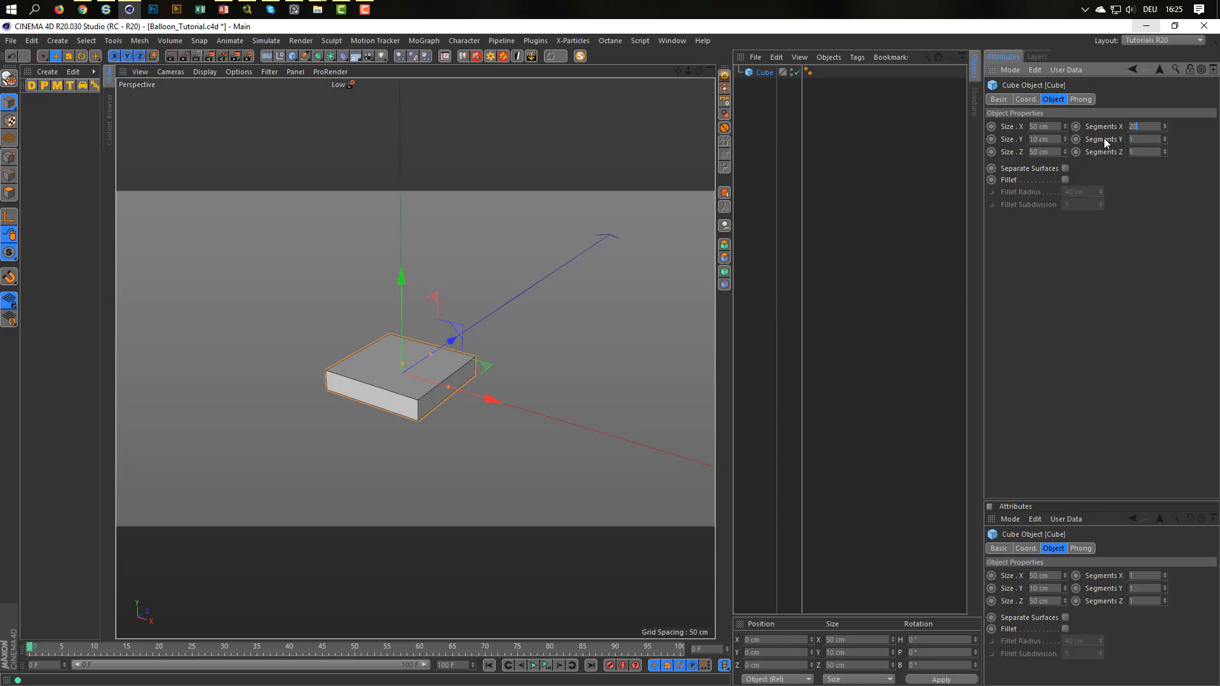
type("20")
key("Tab")
key("Tab")
type("20")
key("Return")
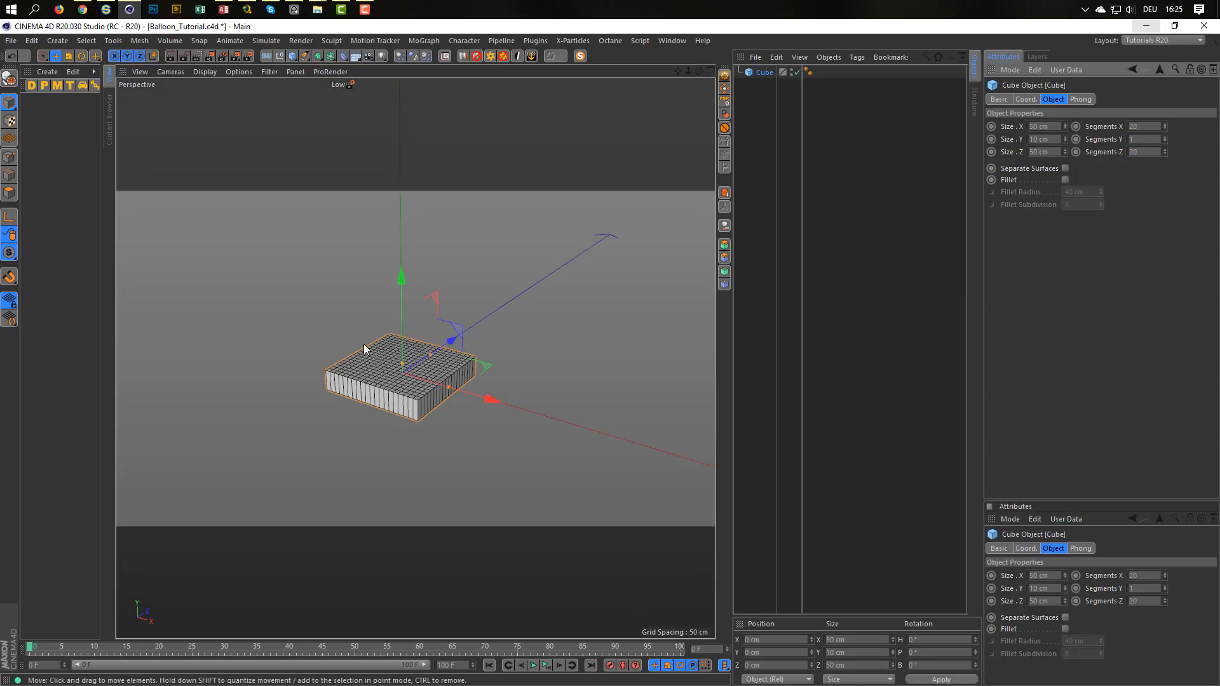
Enable the cube's fillet with a radius of 2 cm and a subdivision of 3, and inspect the rounded edges
left_click(1065, 180)
left_click_drag(1087, 192, 1041, 204)
type("2")
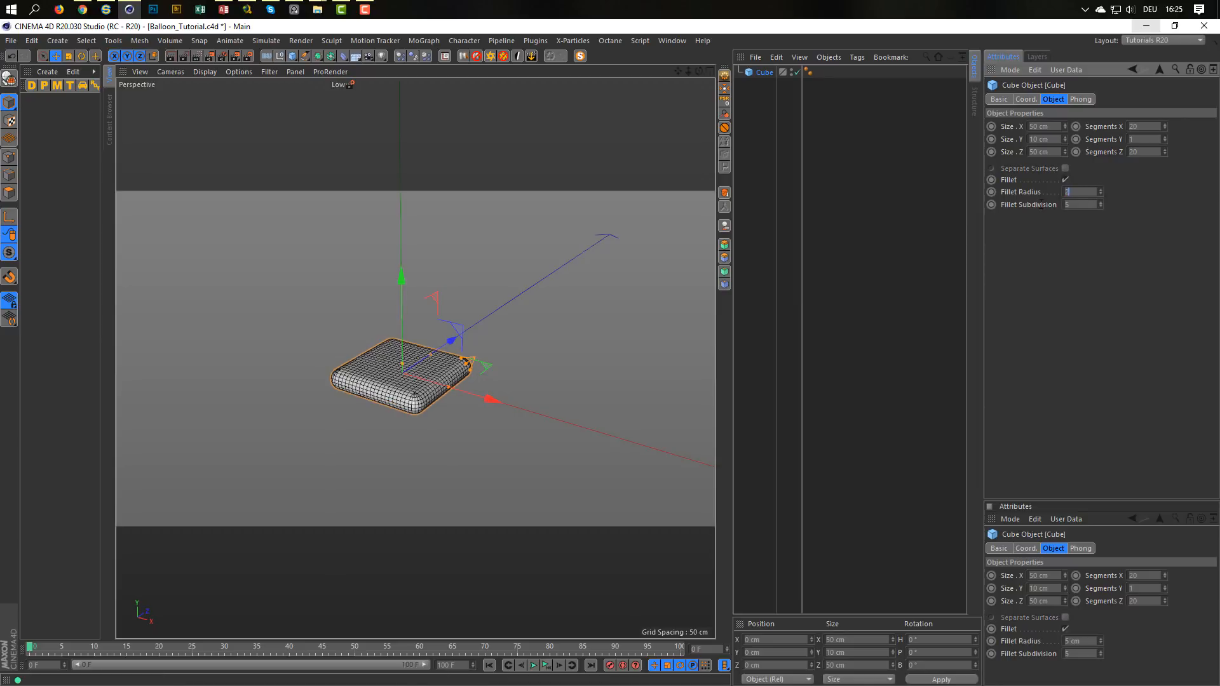
key("Tab")
type("3")
key("Return")
scroll(425, 371, "up", 5)
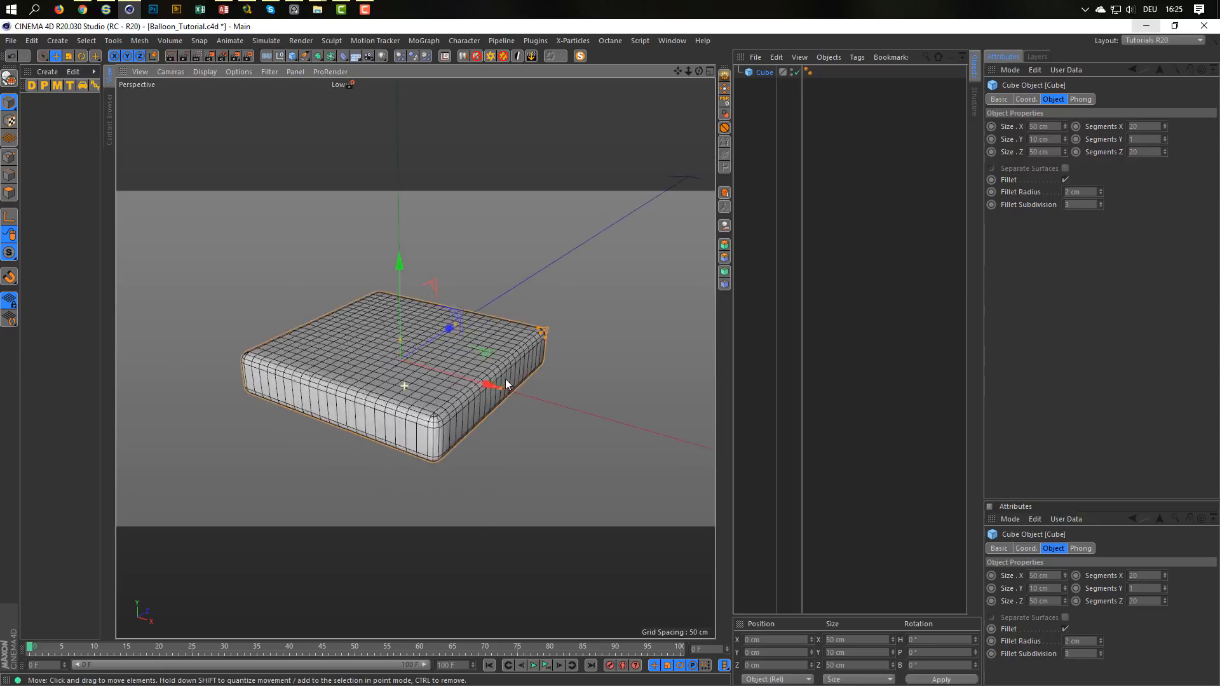
scroll(522, 374, "down", 1)
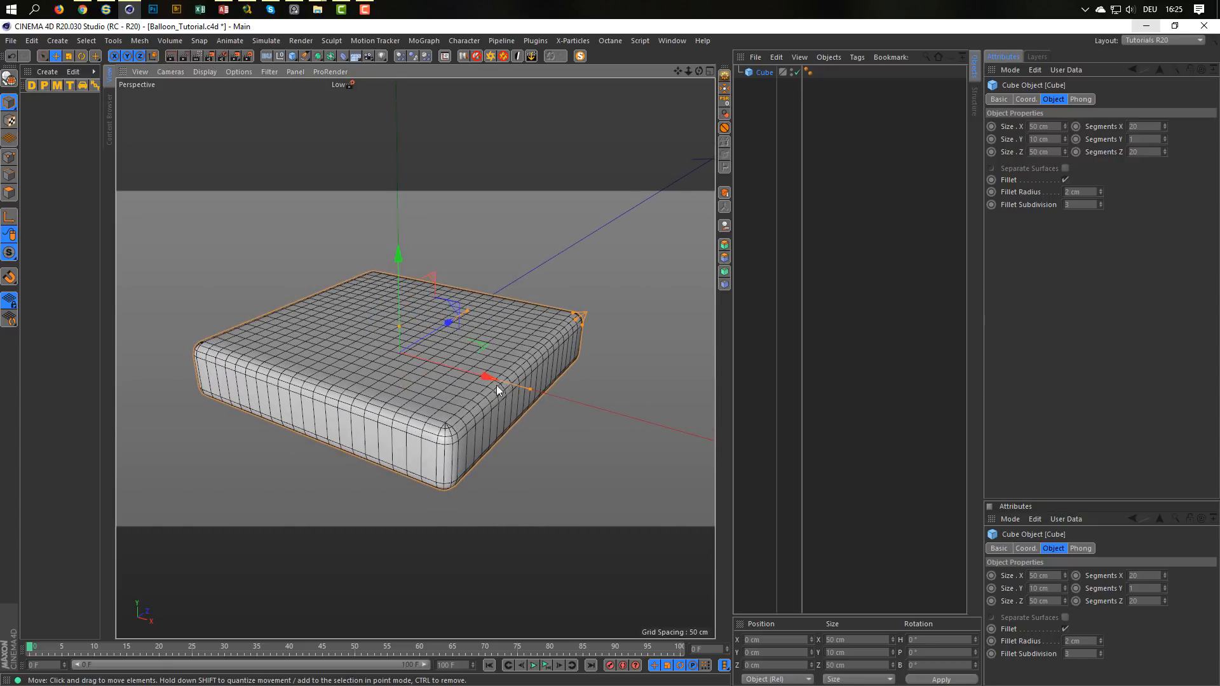
scroll(439, 406, "up", 6)
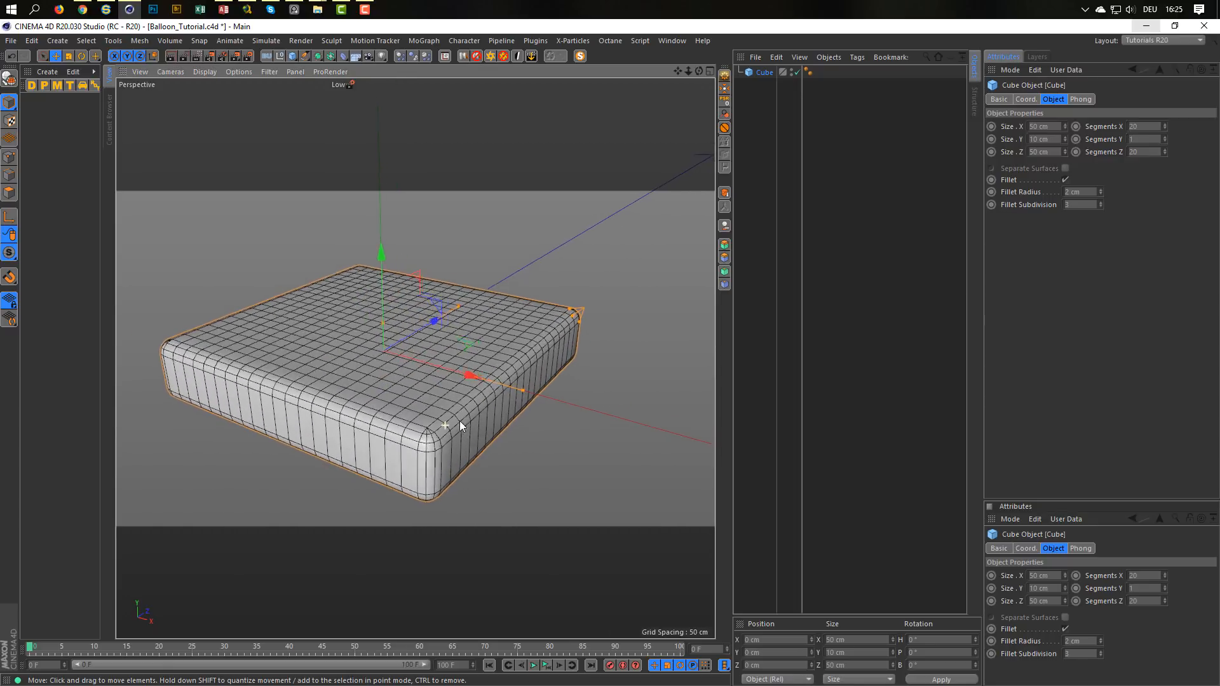
scroll(423, 419, "down", 4)
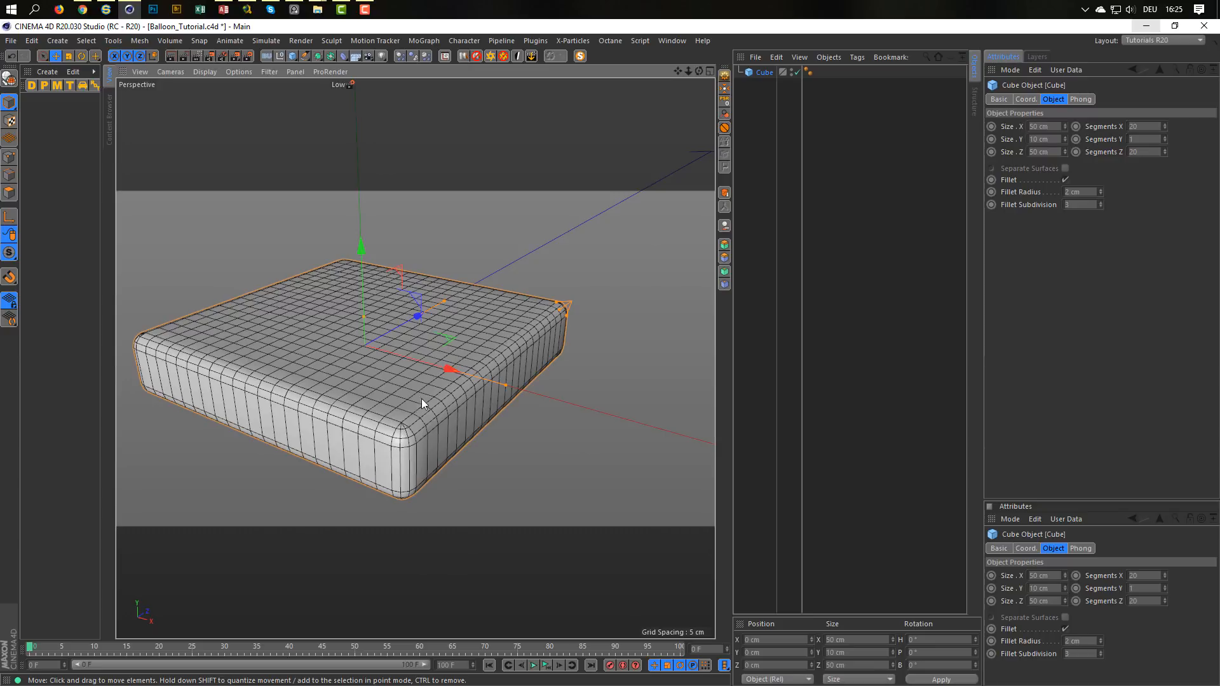
scroll(421, 398, "up", 2)
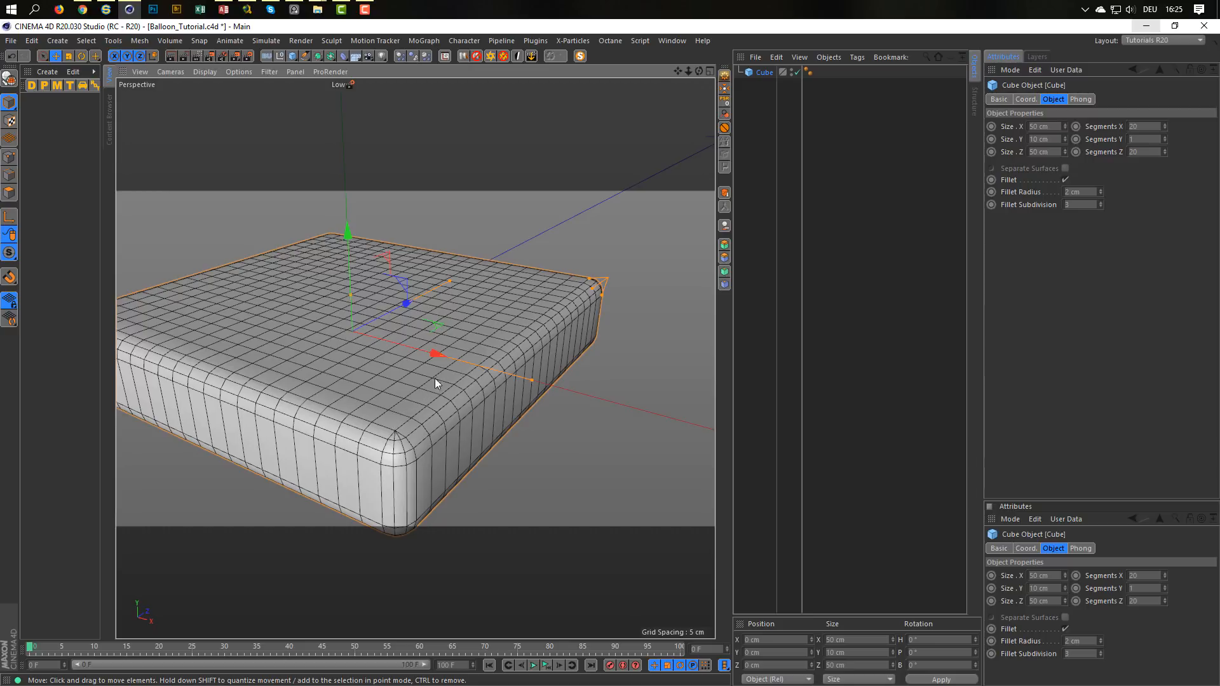
right_click_drag(459, 358, 411, 379, "alt")
left_click_drag(412, 379, 432, 376, "alt")
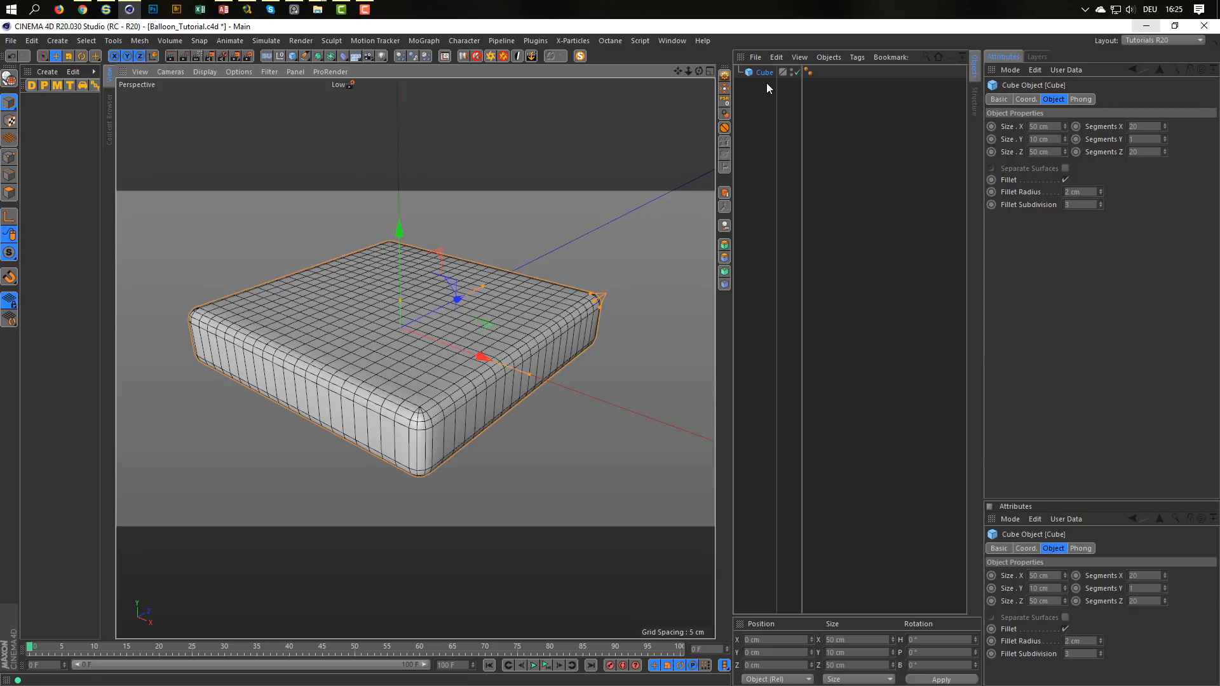
Store a copy of the cube in a new Backup null and make the original cube editable
left_click(278, 59)
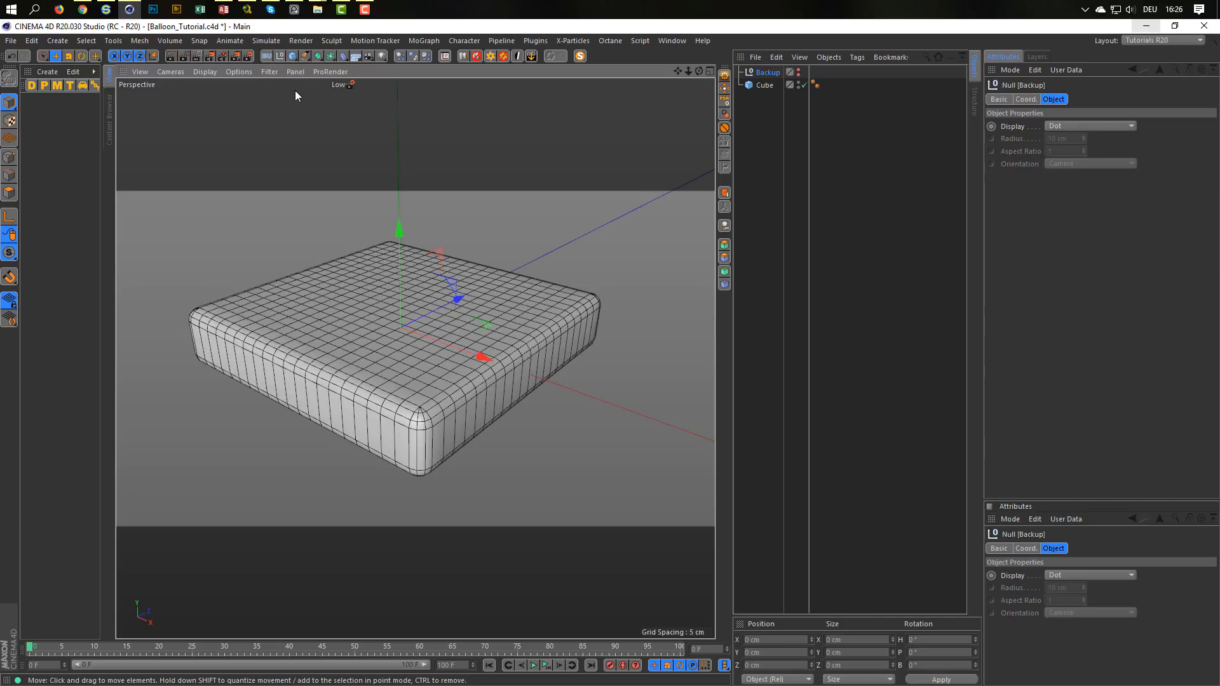
left_click(767, 86)
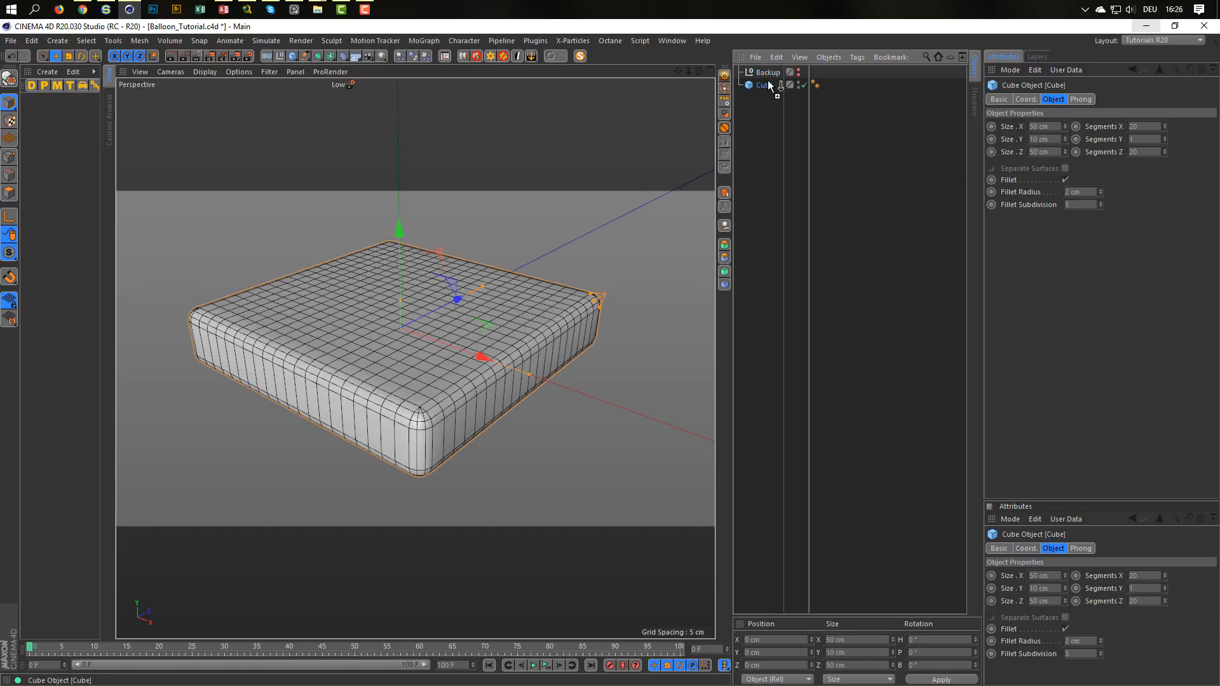
left_click_drag(769, 85, 768, 73, "ctrl")
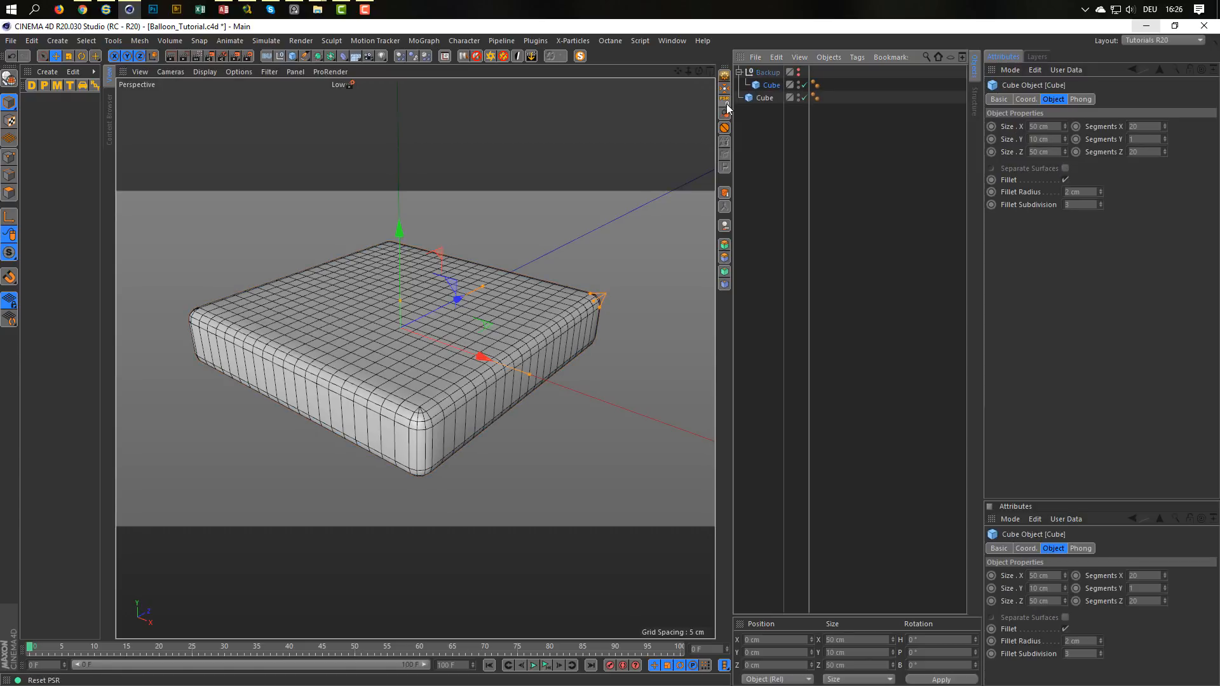
left_click(740, 72)
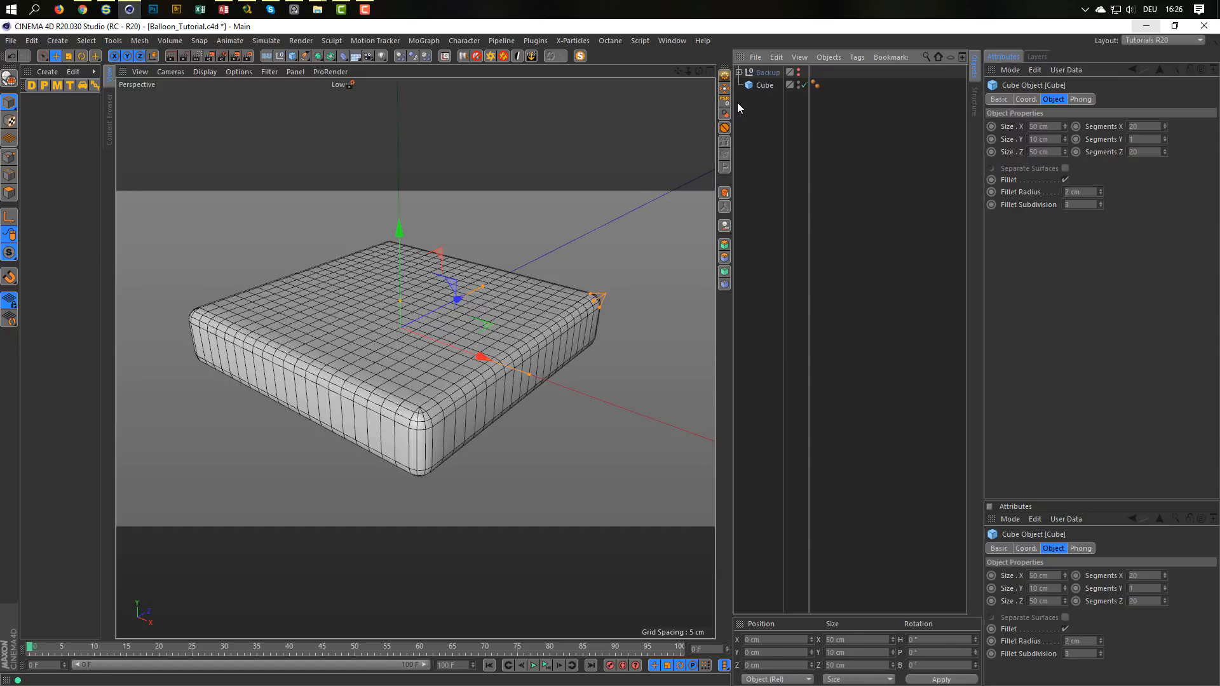
left_click(765, 86)
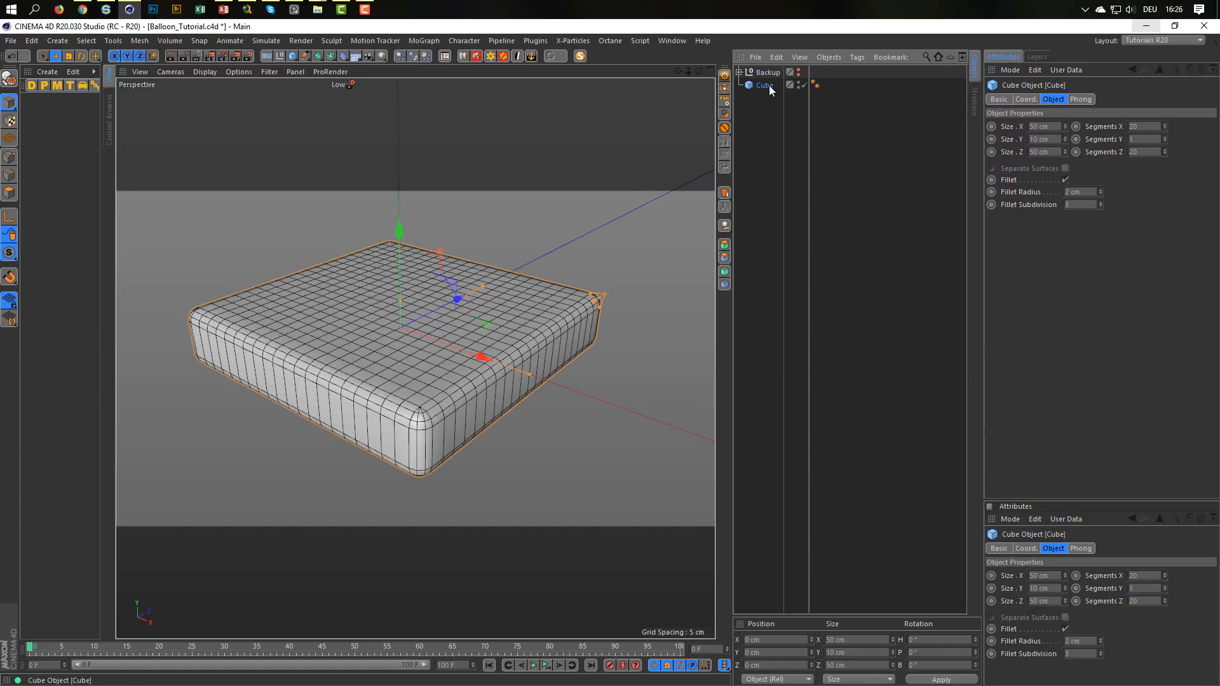
key("c")
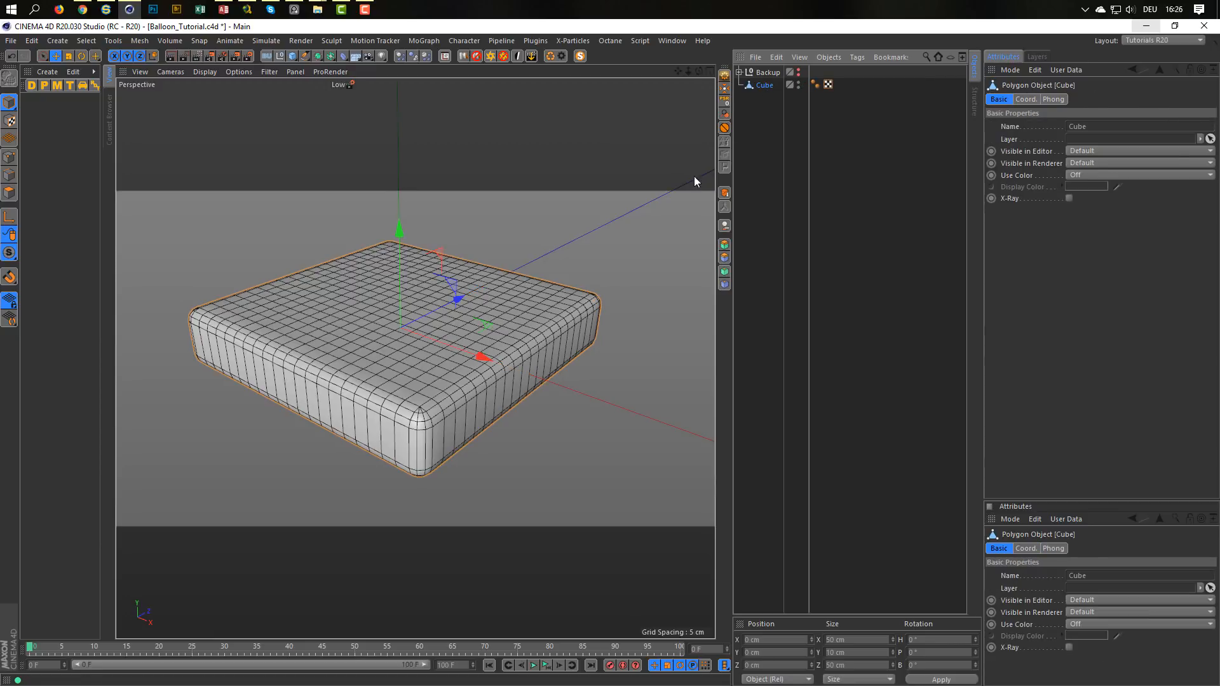
Select the cube's top-face polygons with Phong Break Selection, overriding the Phong tag with an angle of about 21.3°
left_click(9, 192)
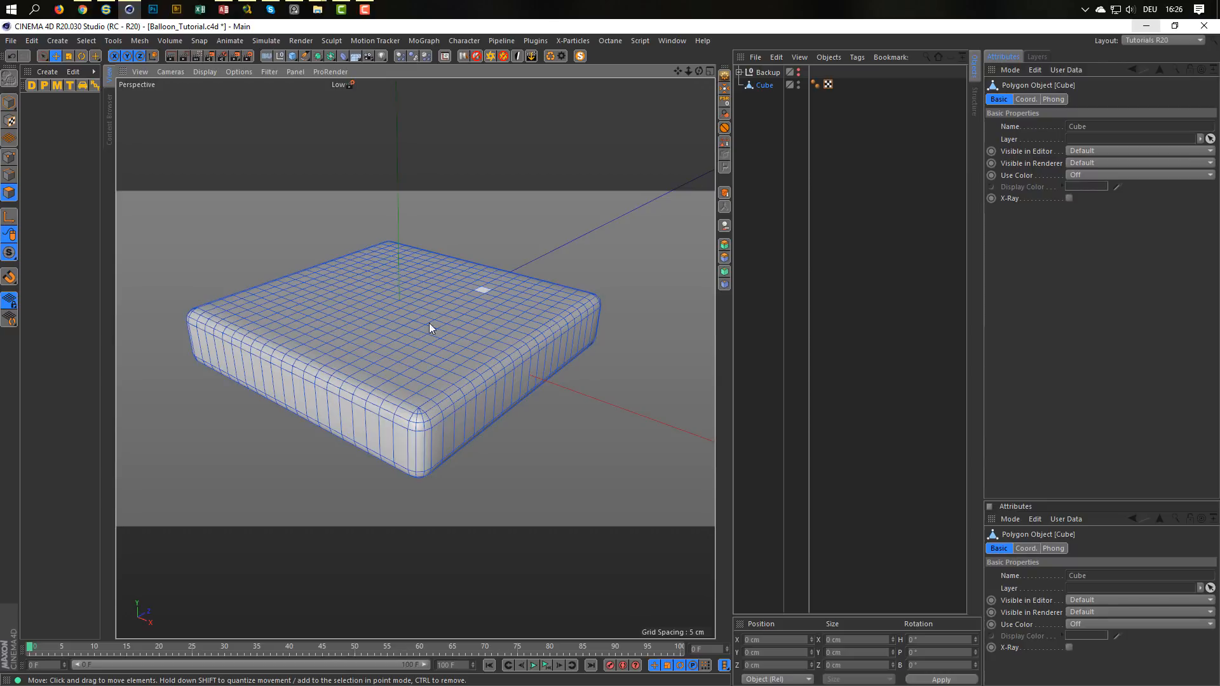
right_click(502, 331)
left_click(509, 338)
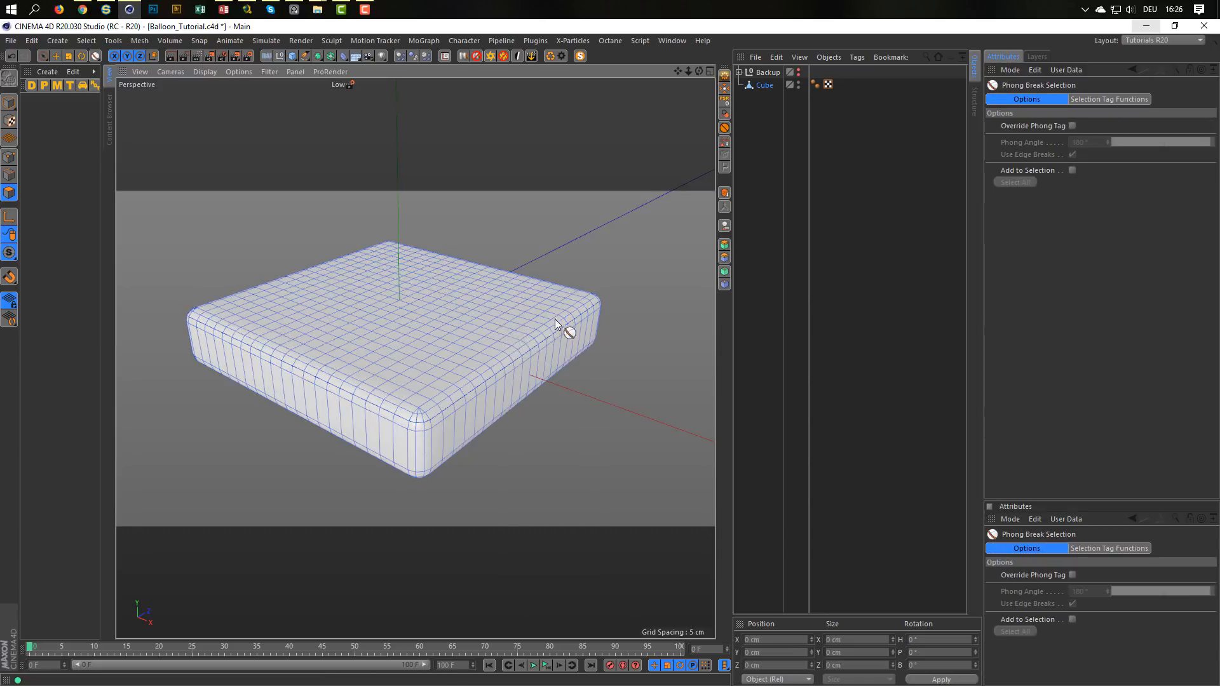
left_click(1072, 126)
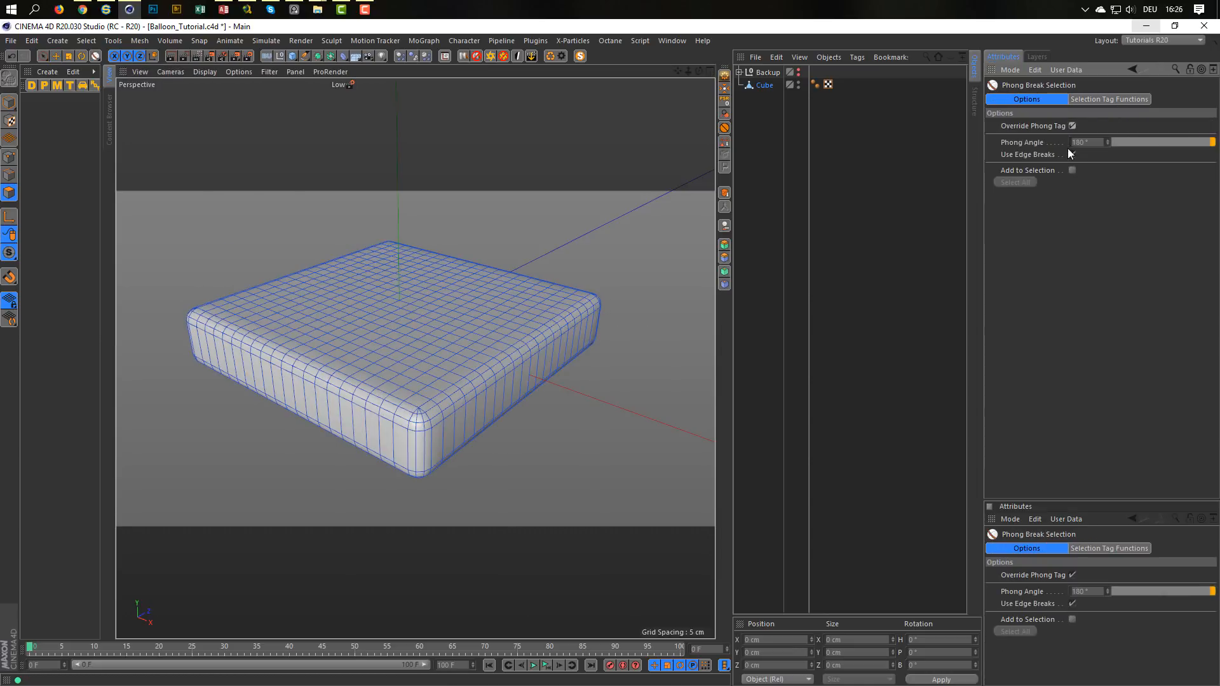
left_click(1121, 142)
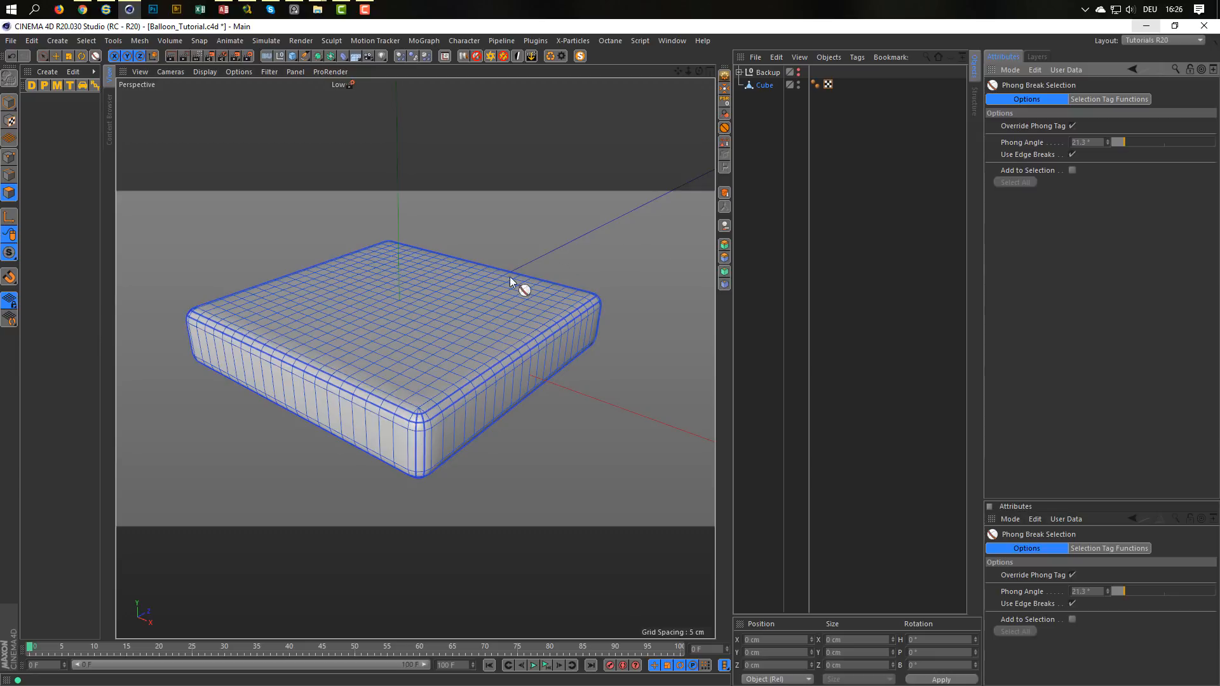
left_click(473, 314)
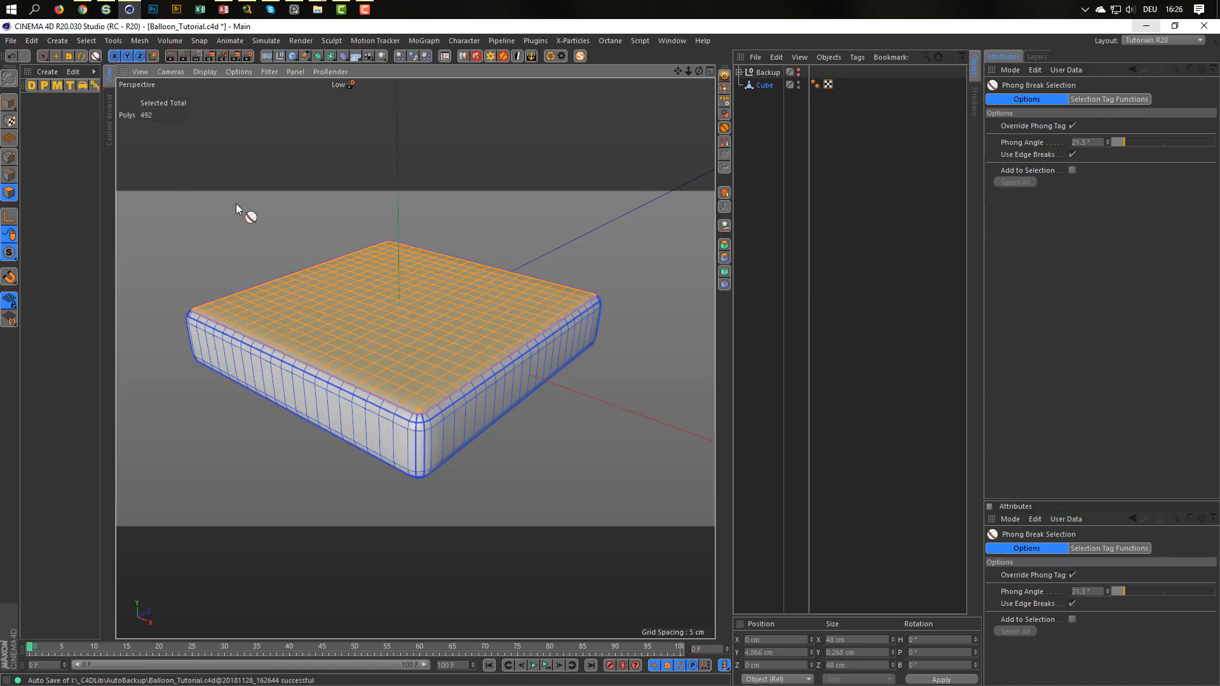
Convert the top-face polygon selection to points and invert it
left_click(9, 156)
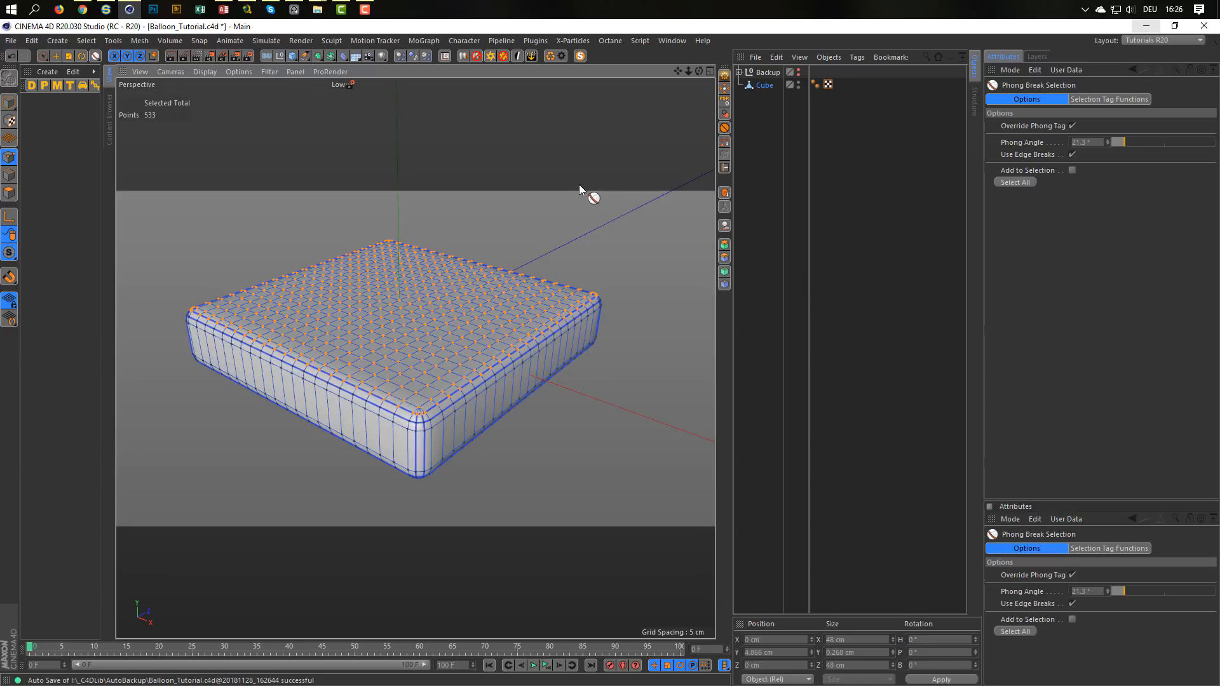
key("u")
key("i")
Grow the inverted point selection twice so it reaches the outer border of the top face
scroll(463, 421, "up", 6)
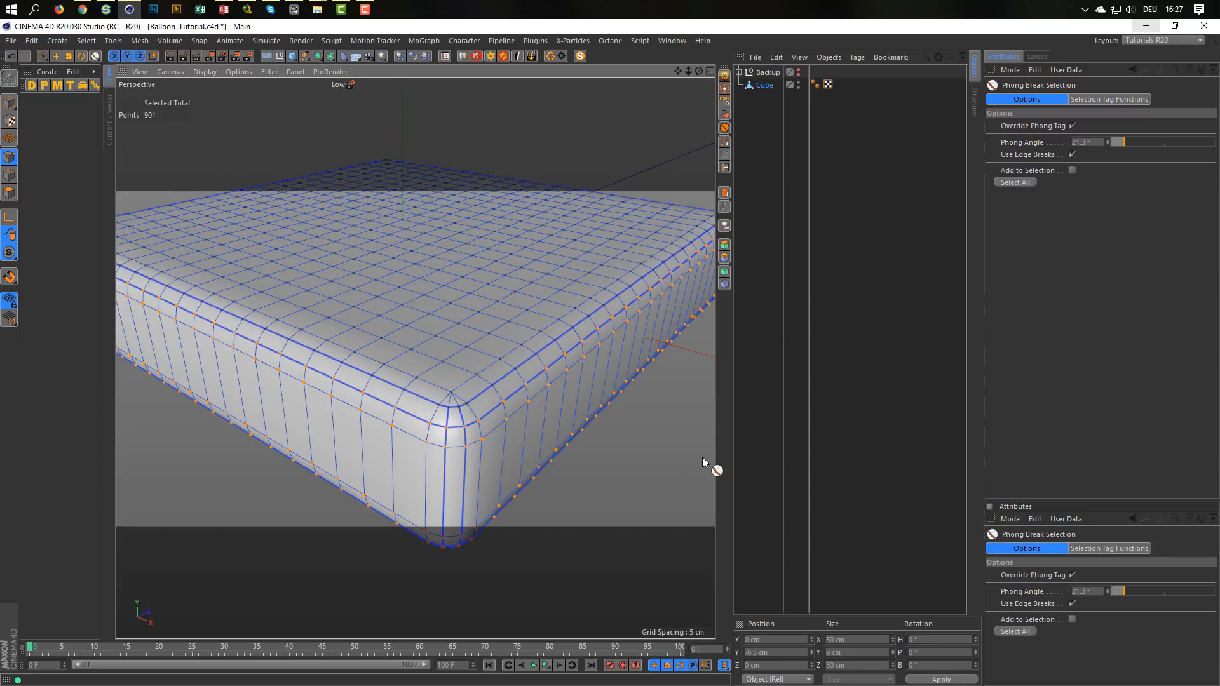
key("u")
key("g")
key("u")
key("g")
scroll(531, 242, "down", 5)
middle_click_drag(449, 308, 385, 397, "alt")
Add a Cloth simulation tag to the editable cube and set the selected points as its fix points
right_click(765, 93)
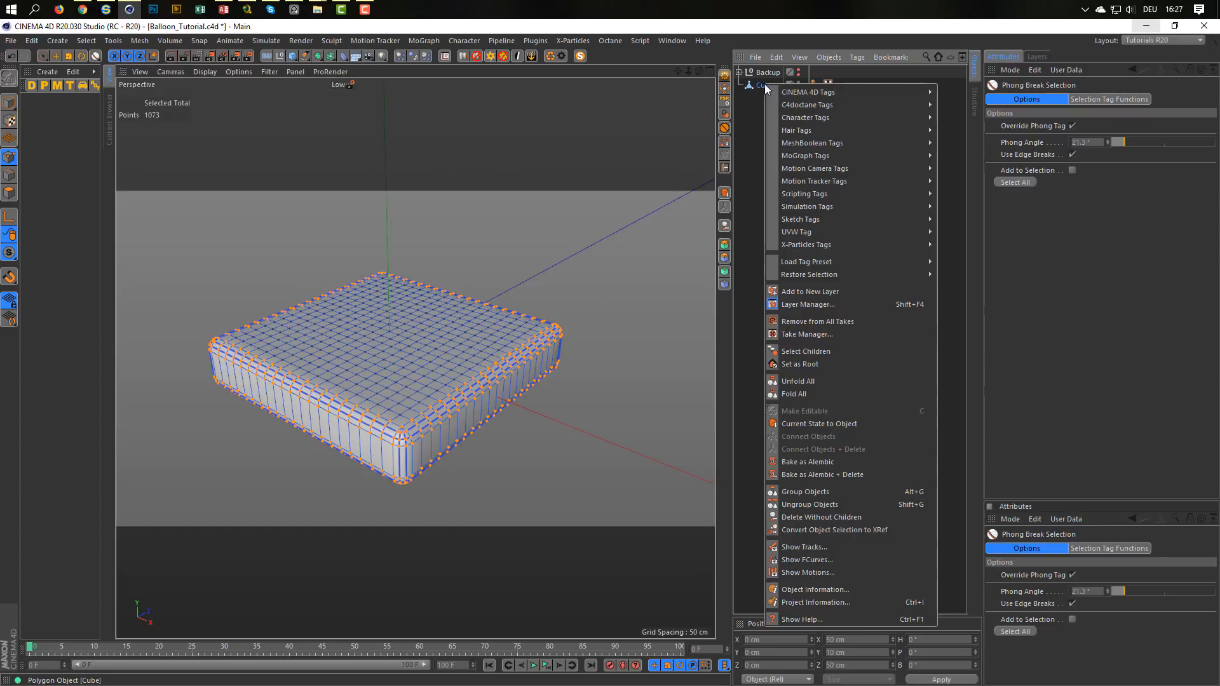
mouse_move(838, 208)
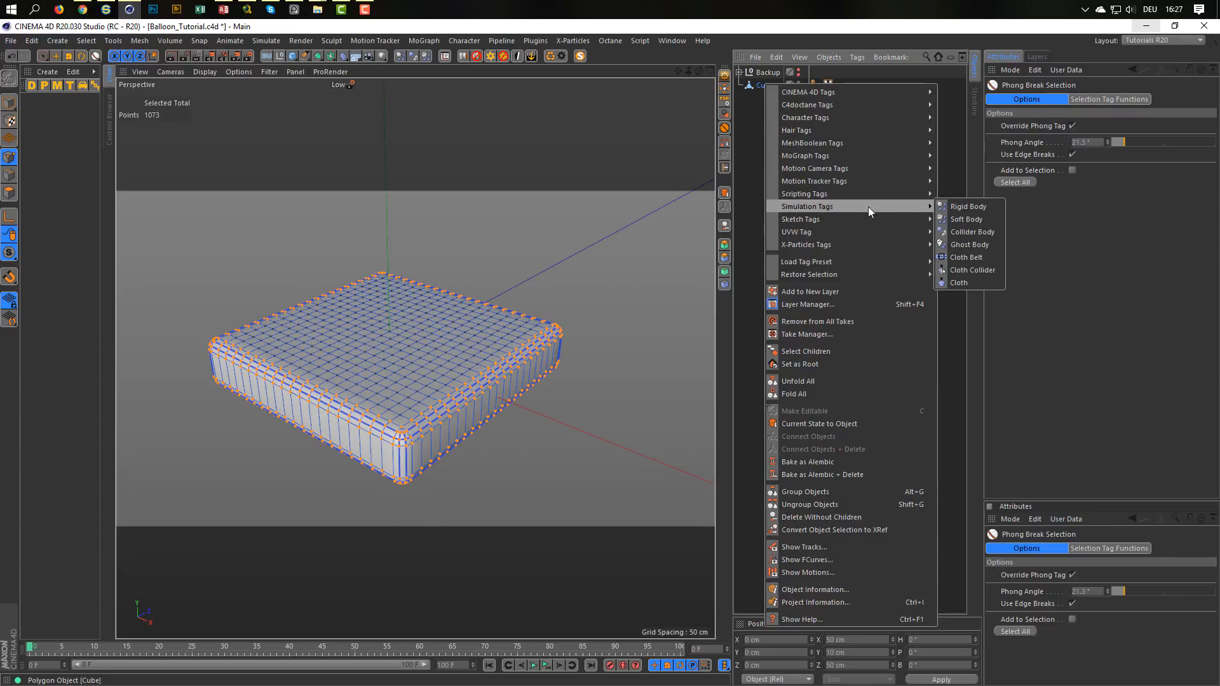
left_click(962, 282)
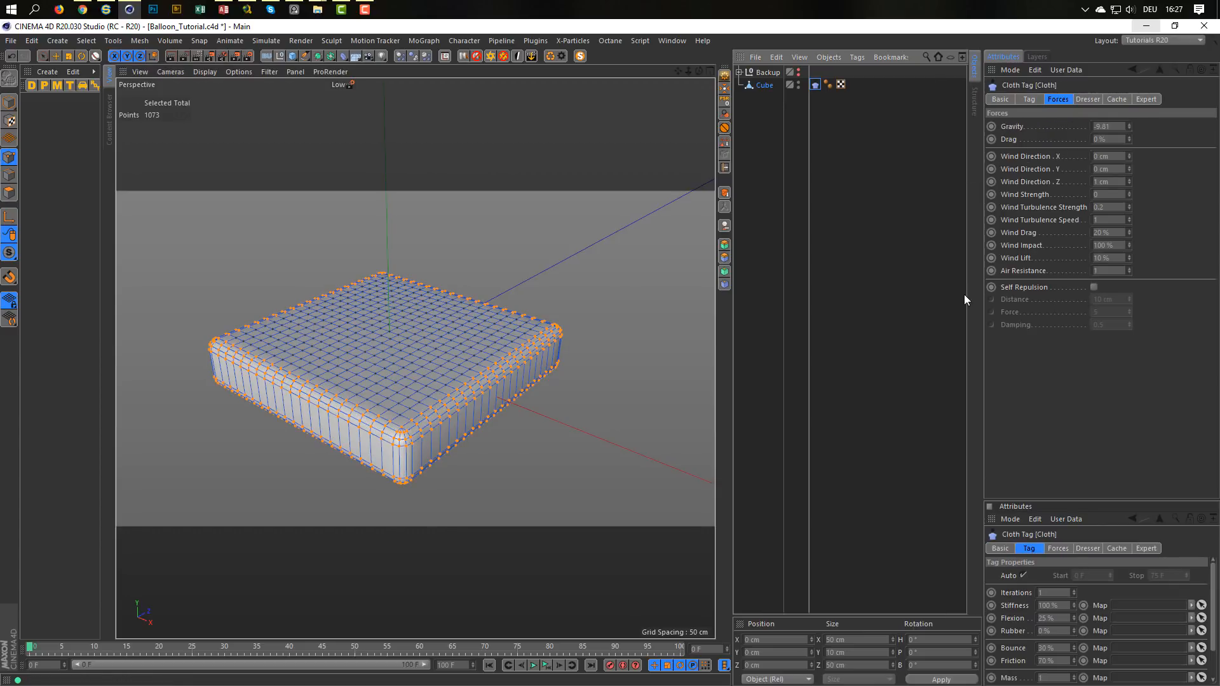
left_click(1089, 100)
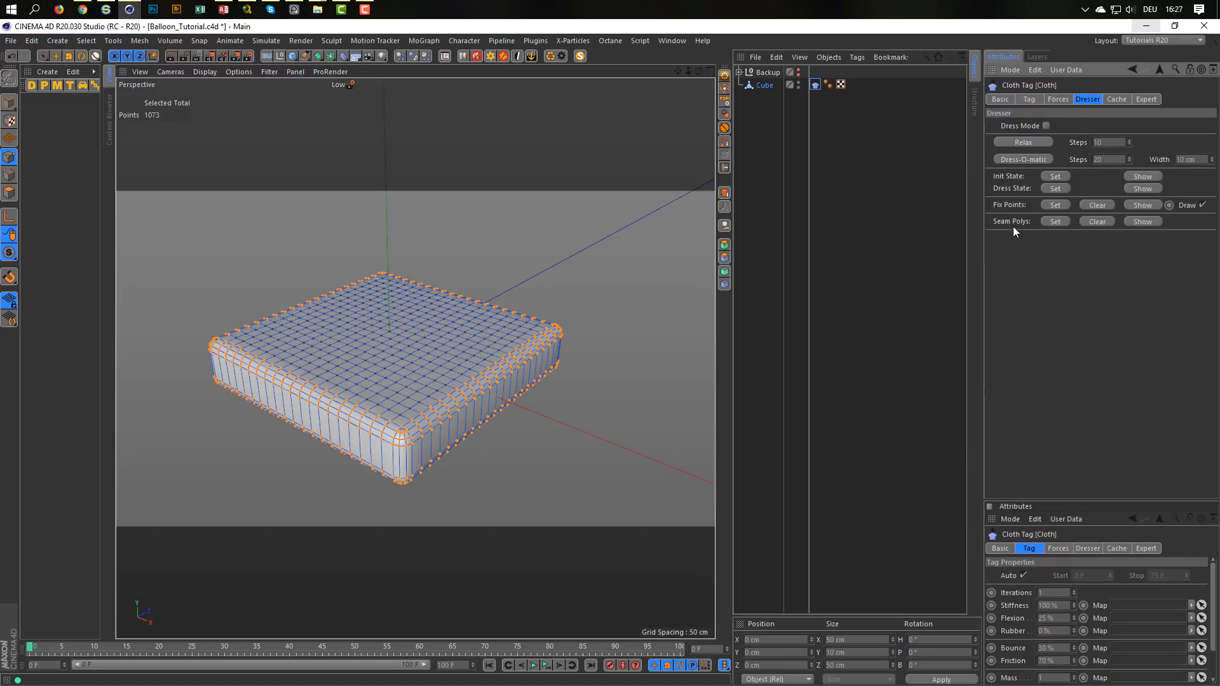
left_click(1054, 206)
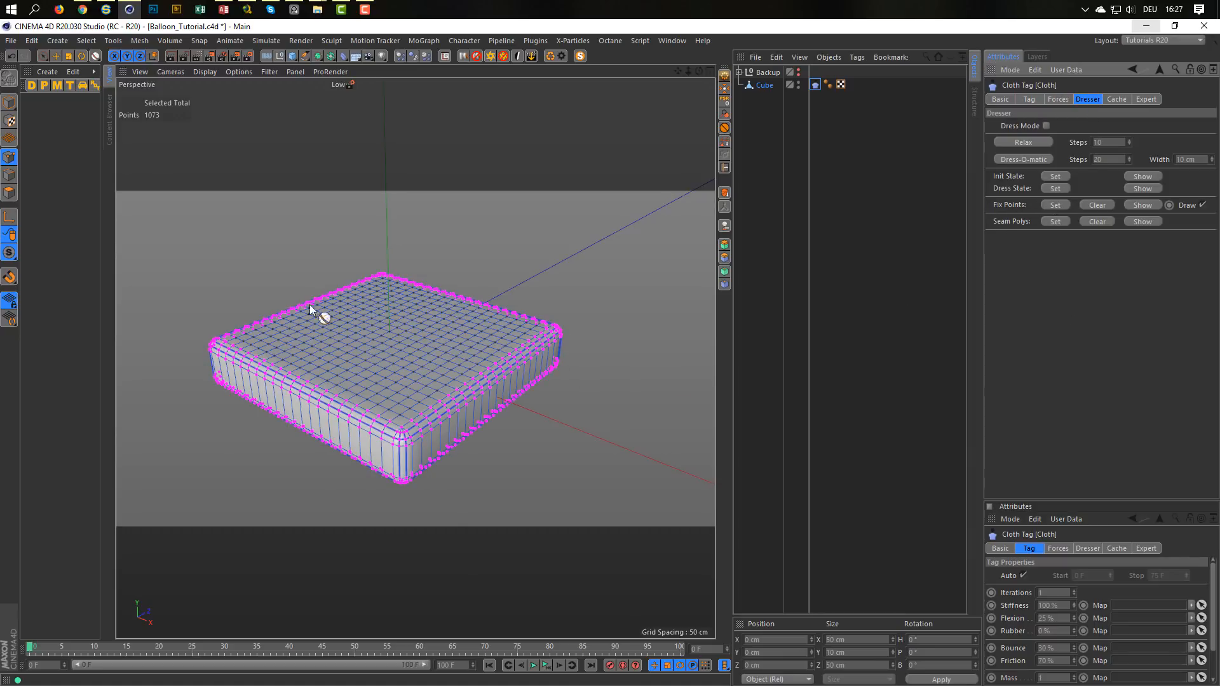
middle_click_drag(391, 322, 446, 300, "alt")
left_click_drag(448, 300, 459, 303, "alt")
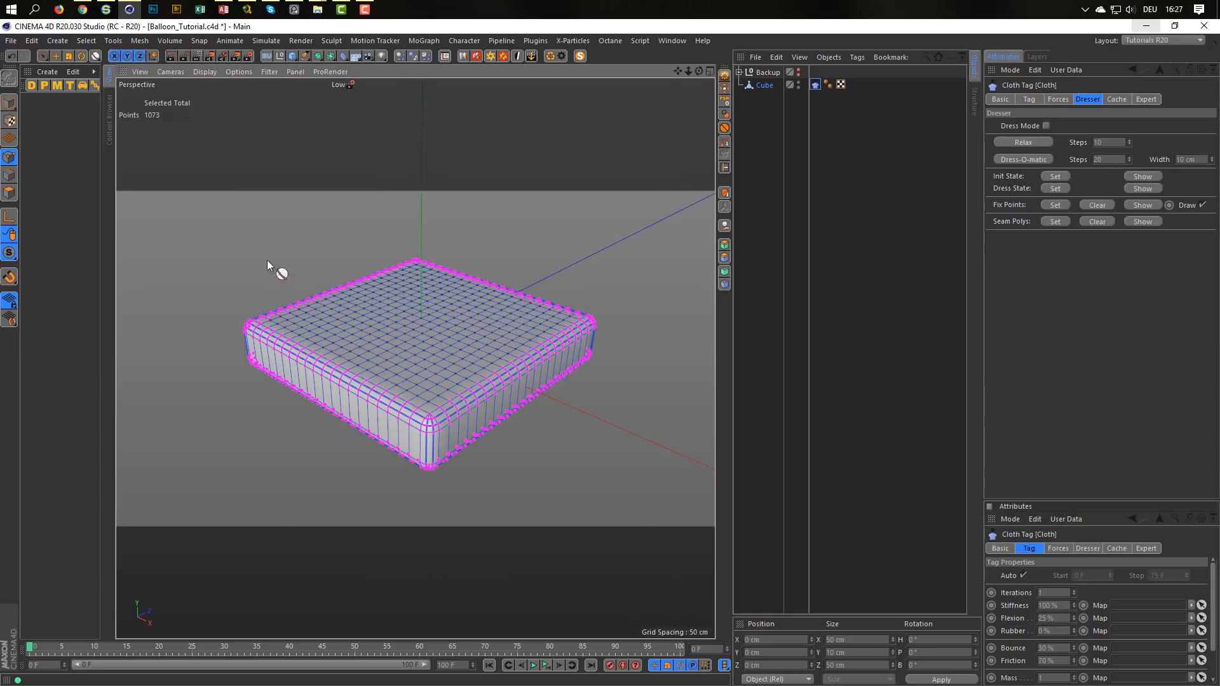
Switch to model mode, save the project and preview the cloth simulation from the first frame
left_click(9, 102)
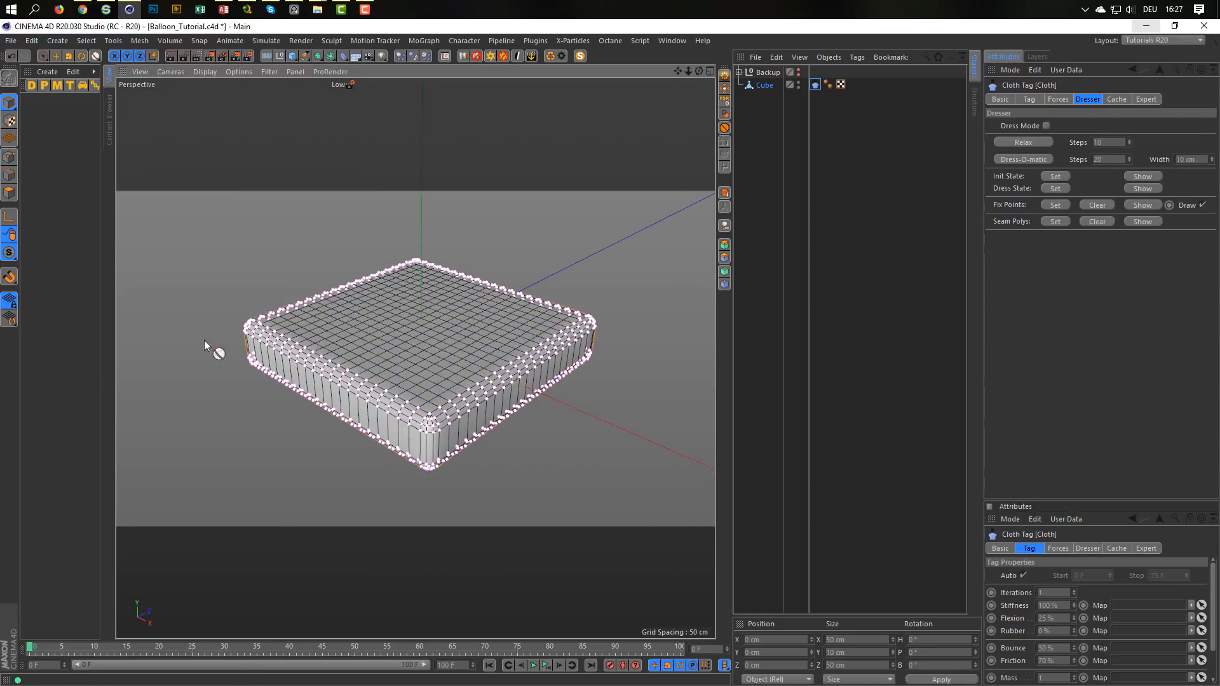
left_click(545, 665)
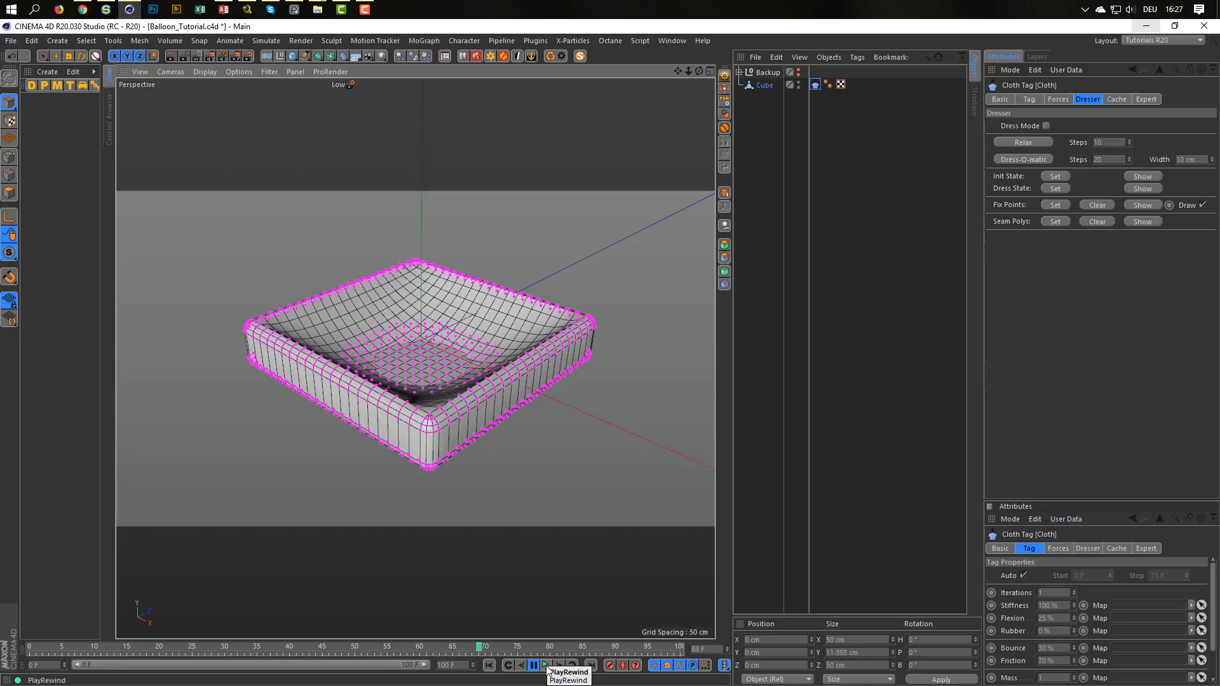
left_click(546, 666)
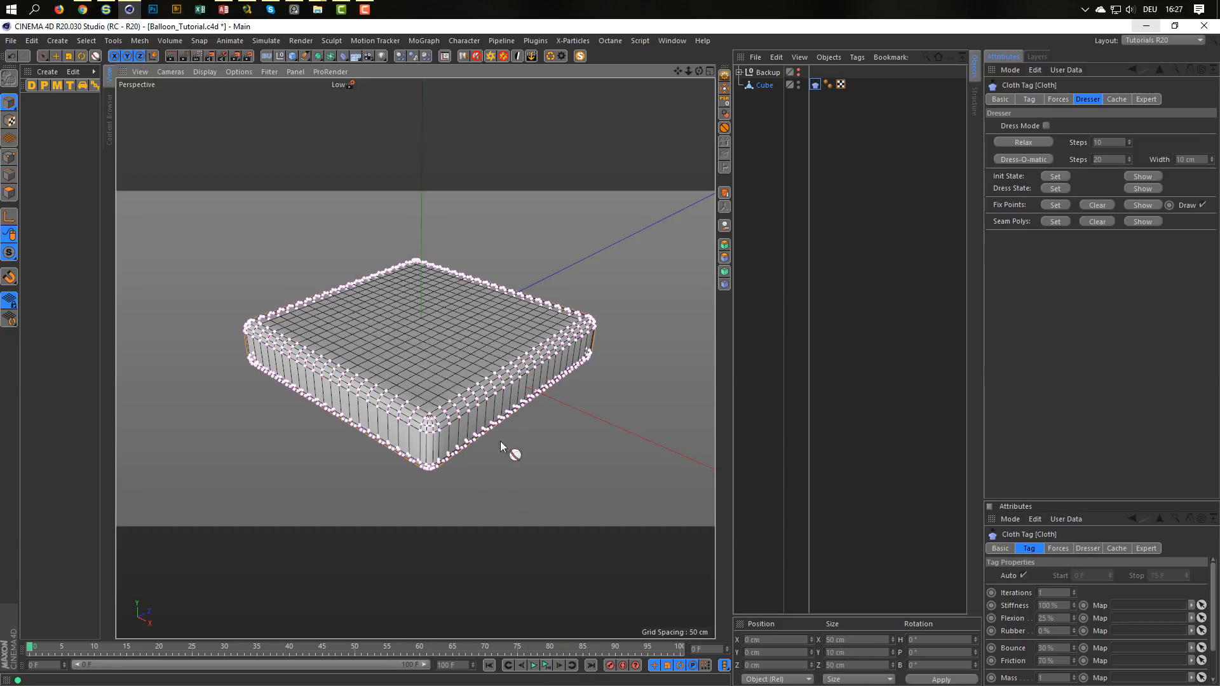
scroll(468, 361, "up", 2)
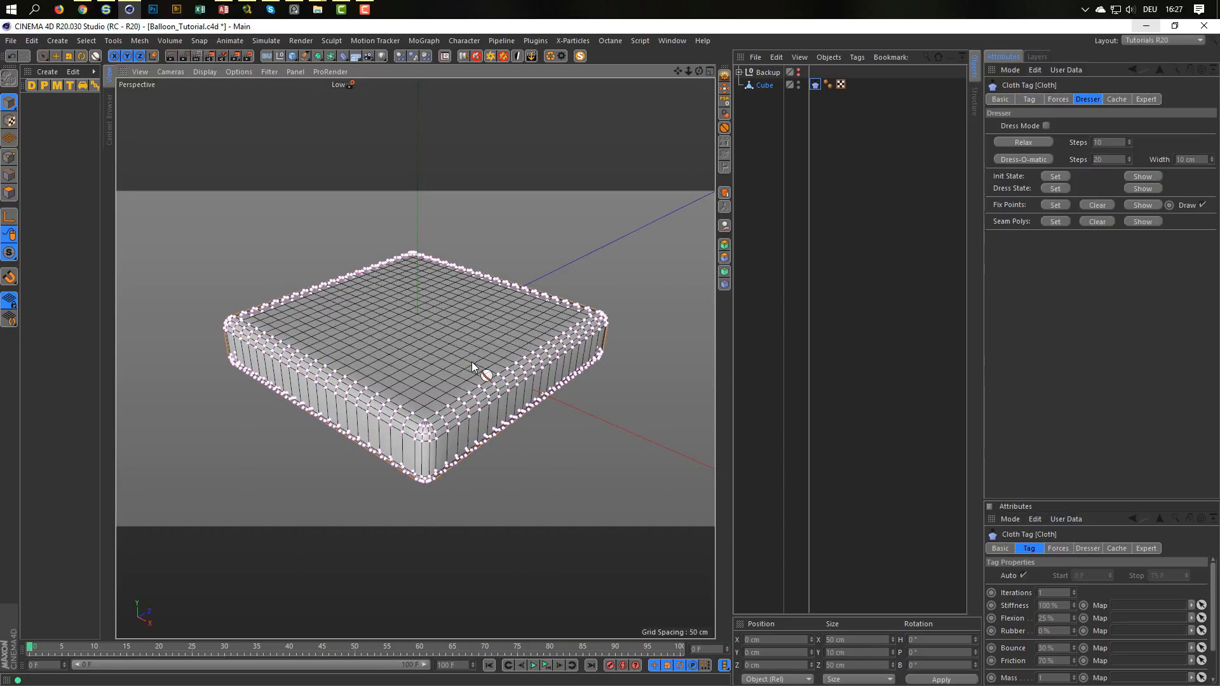
key("ctrl+s")
left_click(534, 665)
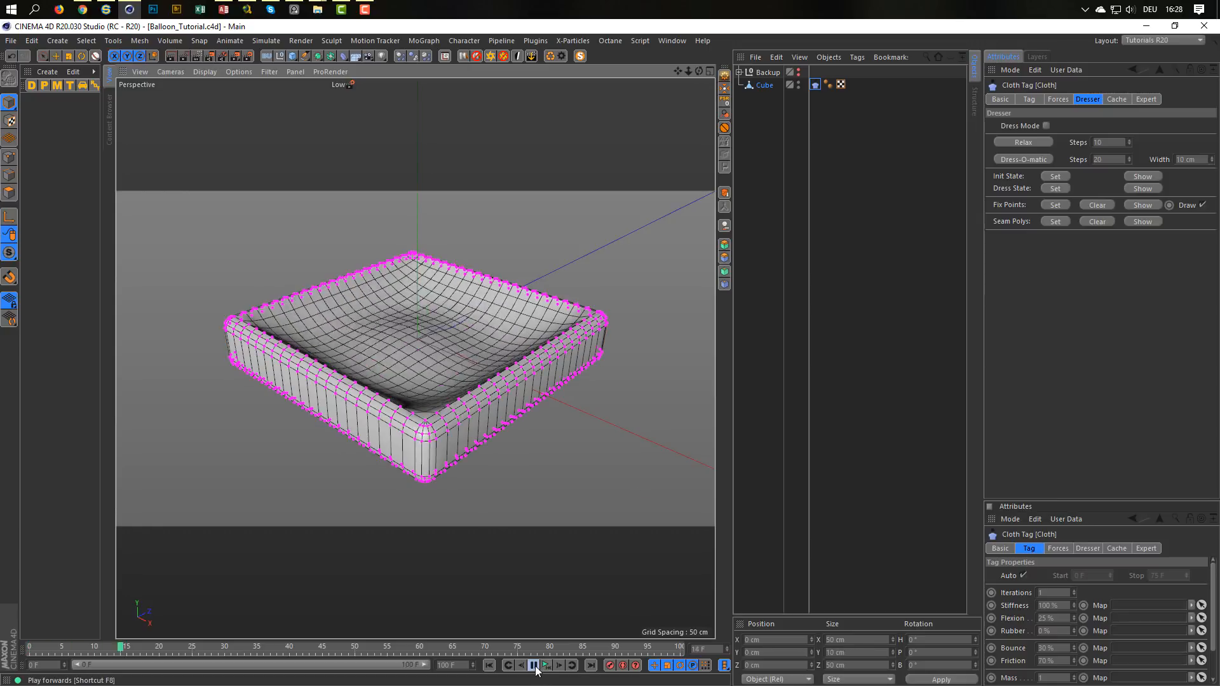
left_click(547, 665)
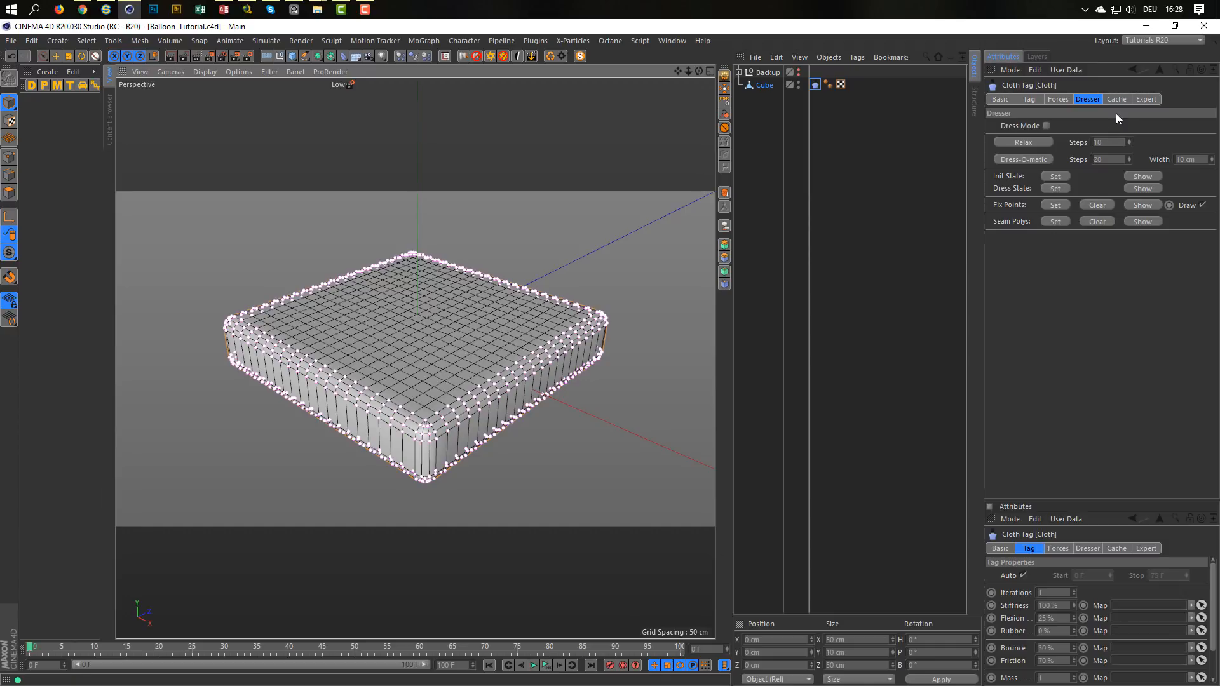
Set the Cloth tag's gravity to 0 and preview the simulation
left_click(1059, 99)
double_click(1103, 126)
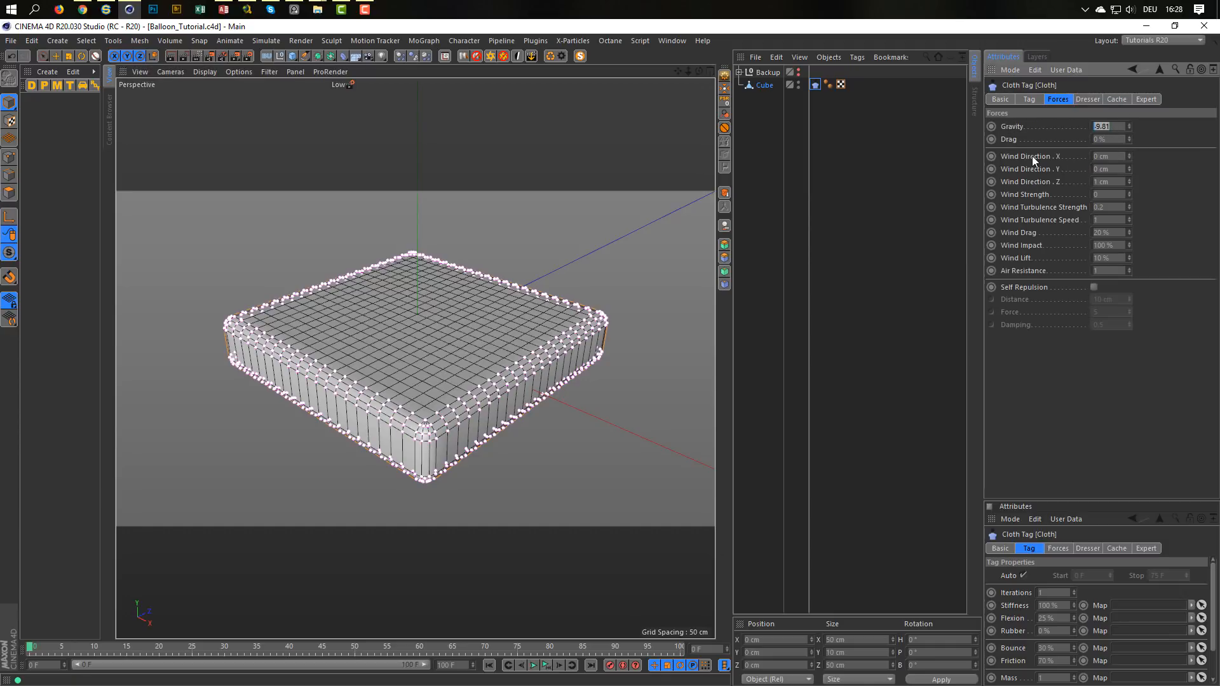
type("0")
key("Return")
left_click(546, 665)
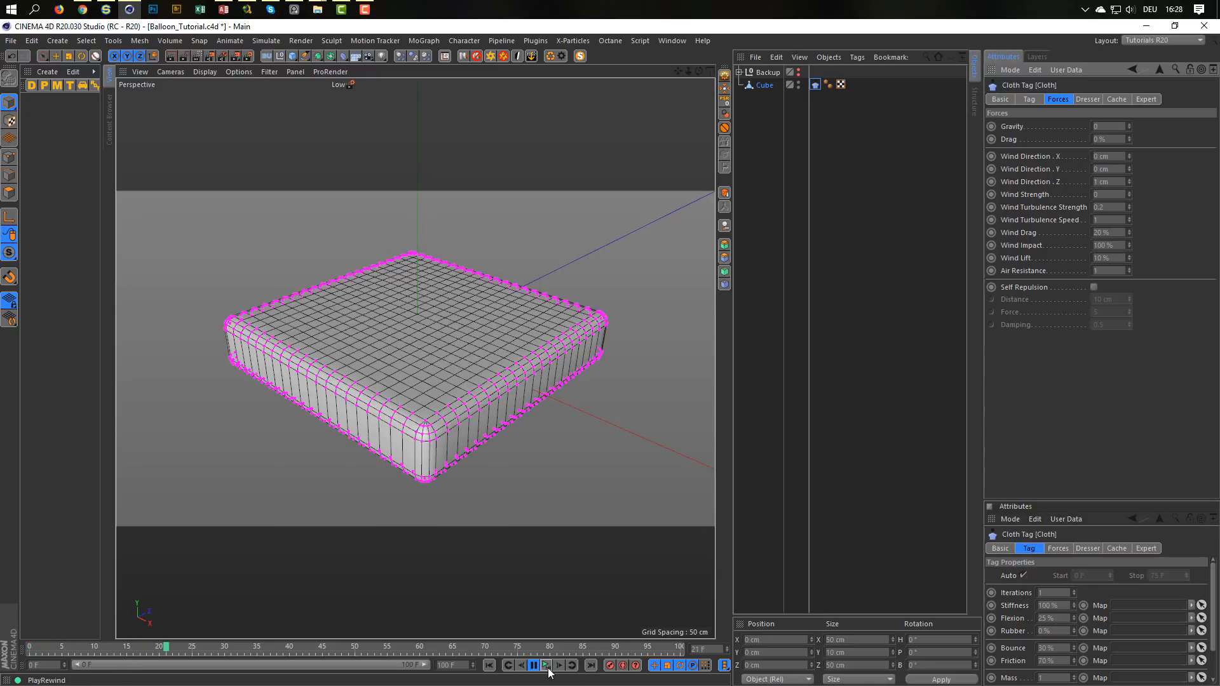
left_click(548, 668)
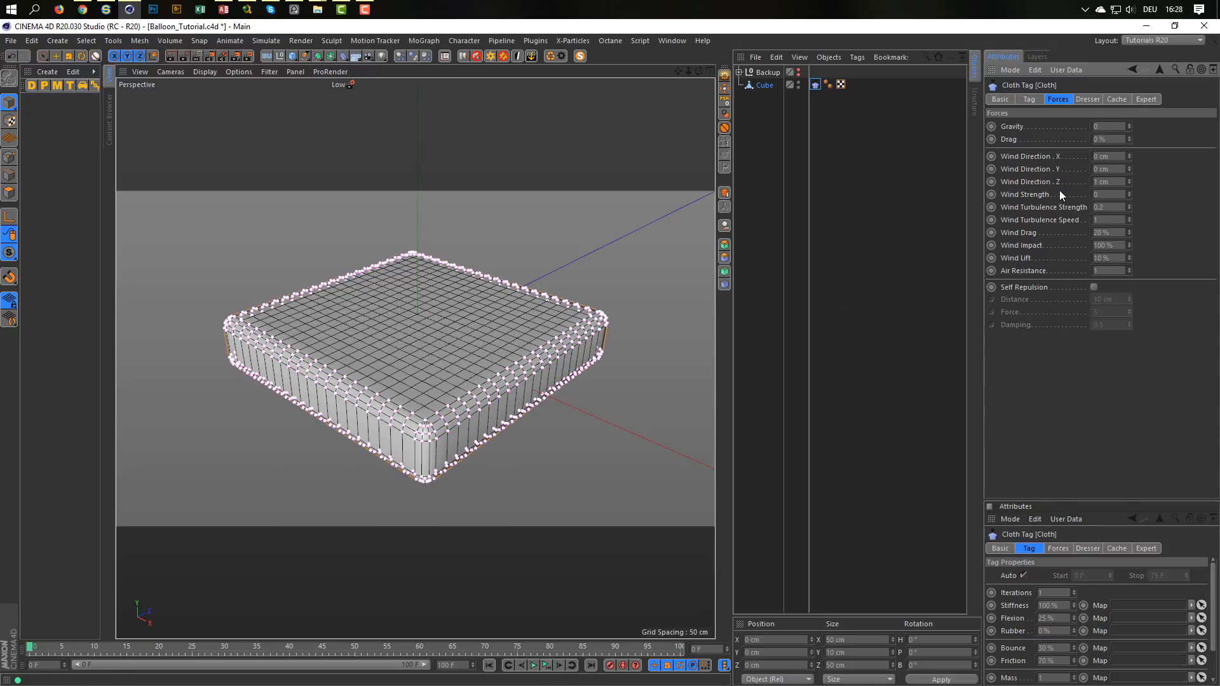
Set the Cloth tag's wind direction to 1 cm in Y and 0 cm in Z
double_click(1118, 169)
type("1")
key("Tab")
type("0")
key("Return")
Adjust the Cloth tag's wind strength and turbulence values, and set its wind lift to 0%
double_click(1109, 195)
type("0")
key("Tab")
key("Tab")
type("10")
left_click_drag(1118, 257, 999, 286)
type("0")
key("Return")
Turn off the drawing of the Cloth tag's fix points and play the simulation with the upward wind
left_click(1030, 100)
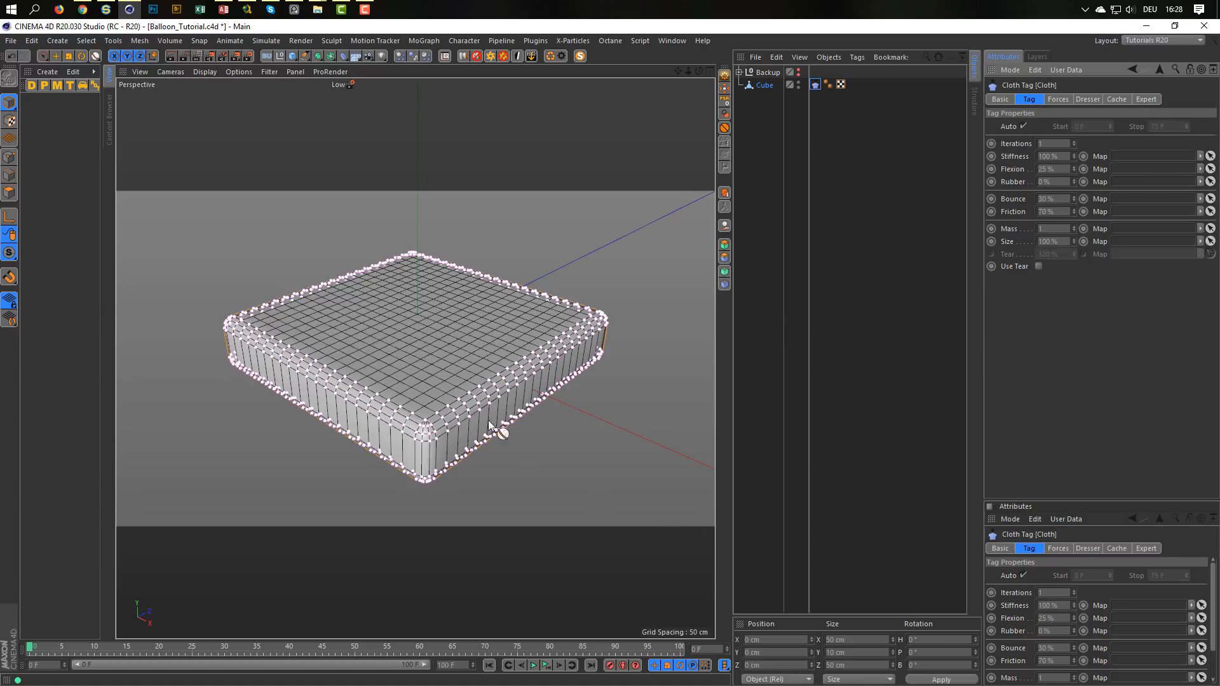
scroll(559, 435, "down", 5)
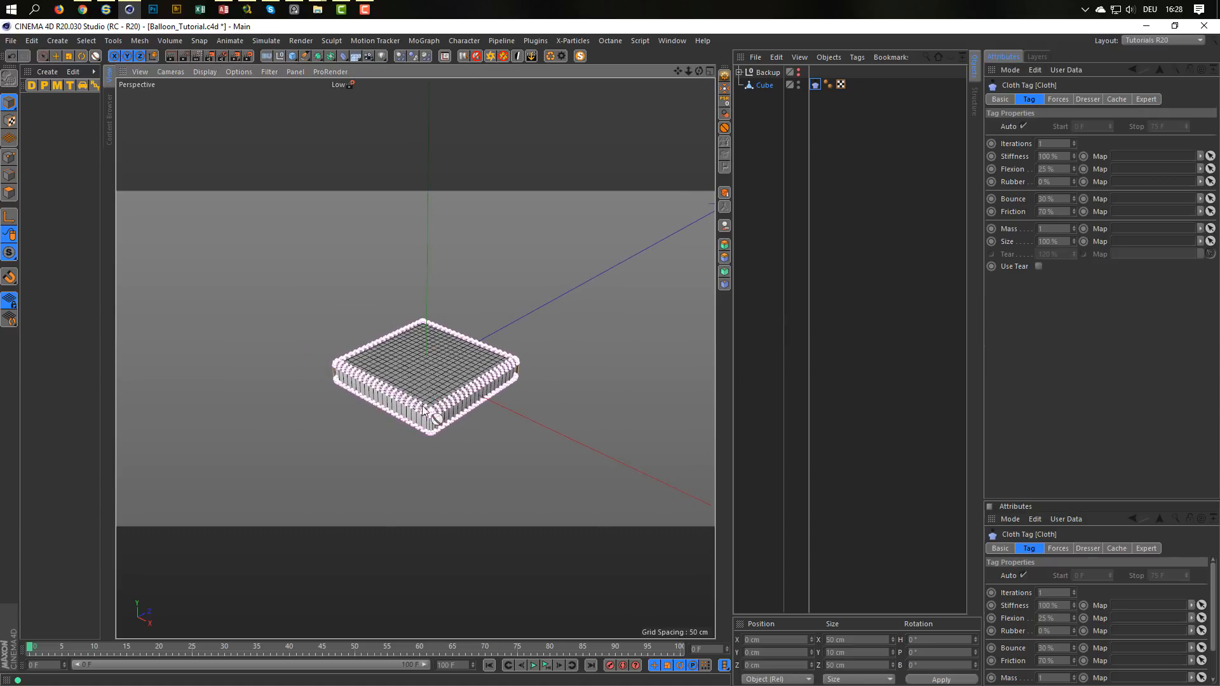
middle_click_drag(423, 407, 414, 476, "alt")
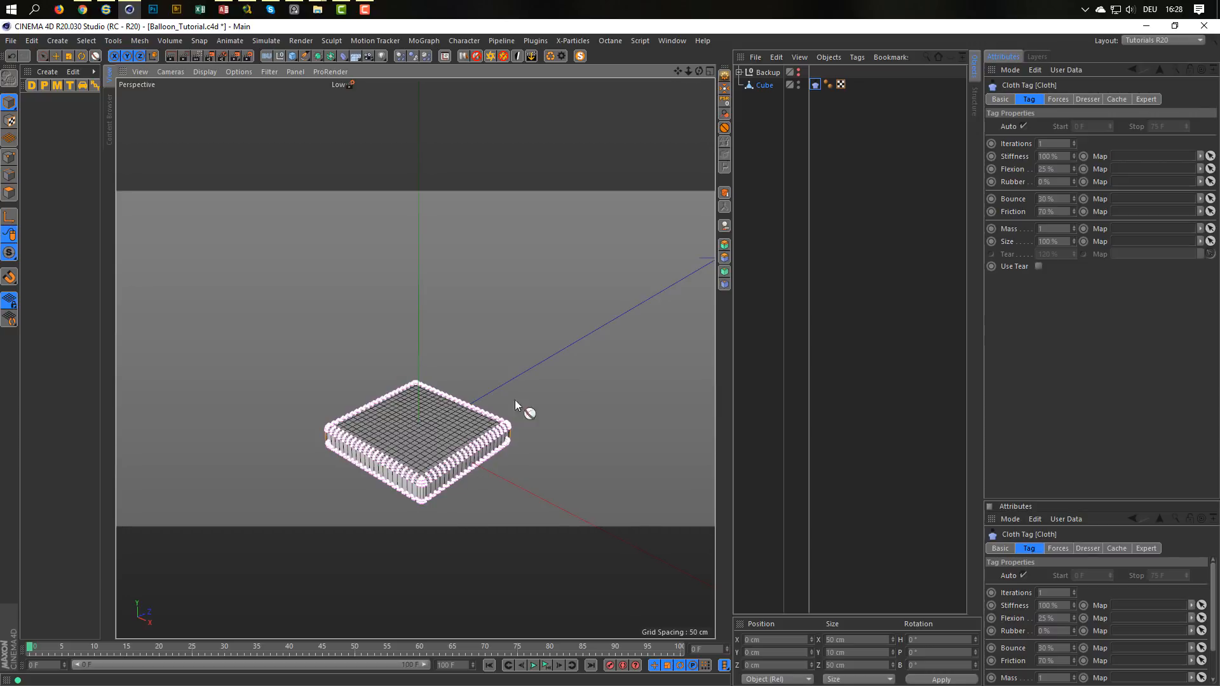
left_click(1088, 99)
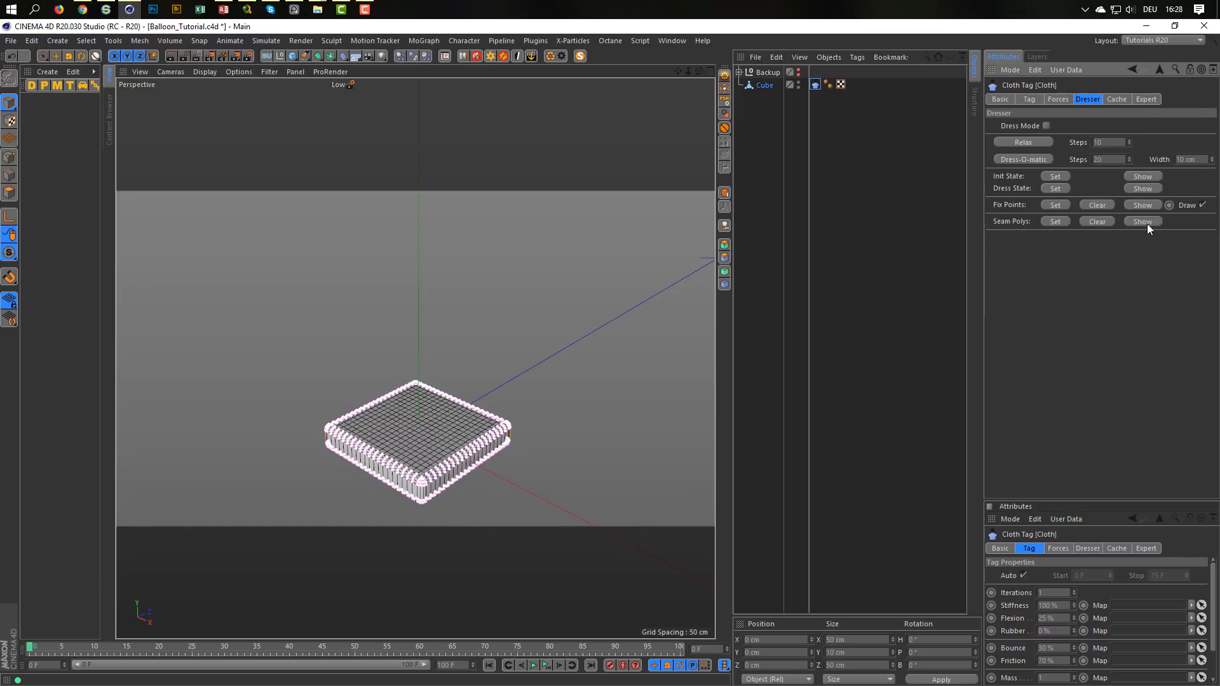
left_click(1202, 204)
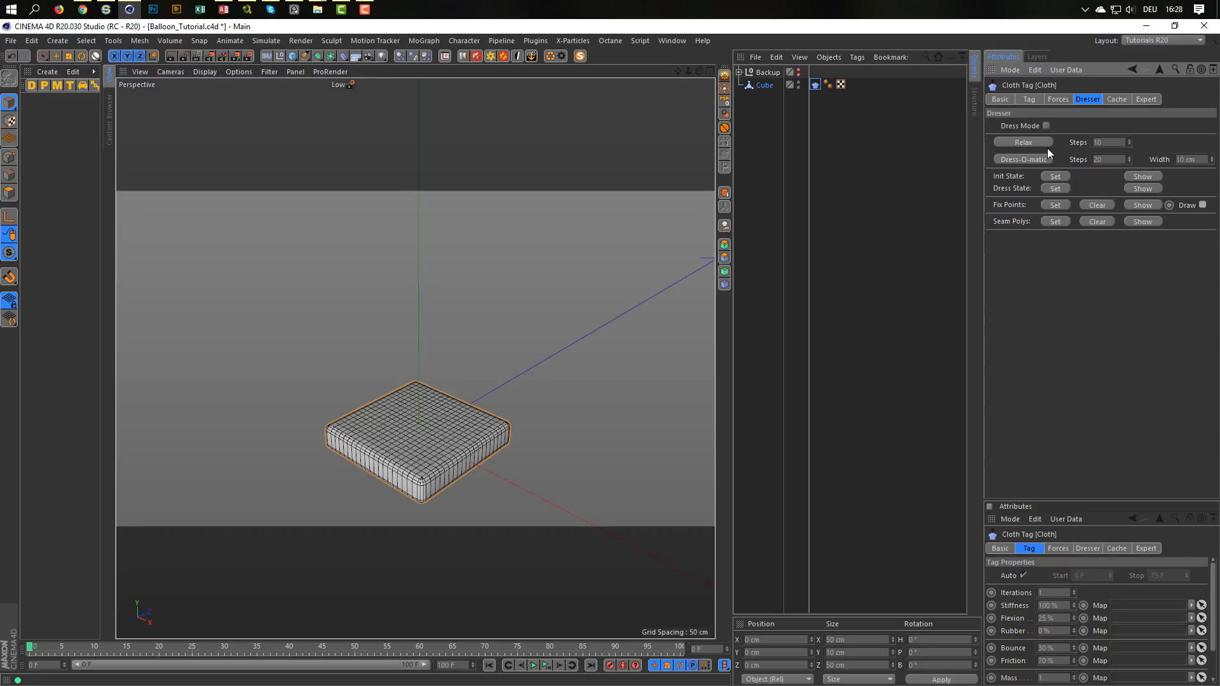
left_click(1029, 99)
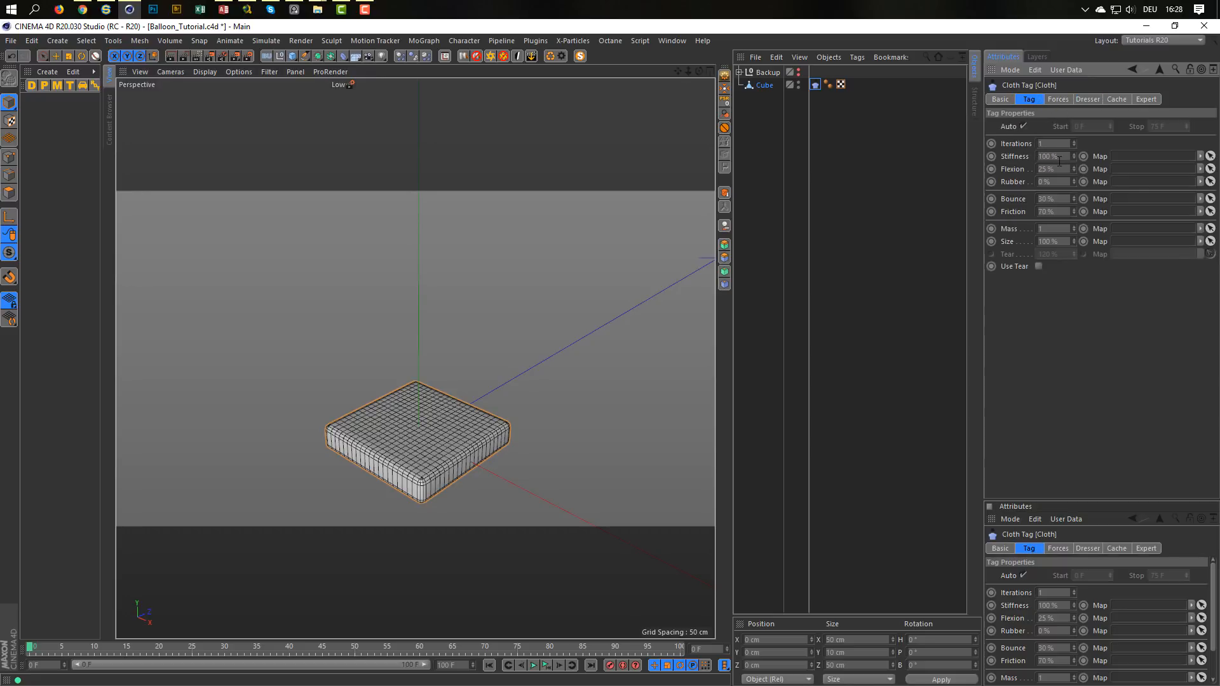
left_click(534, 665)
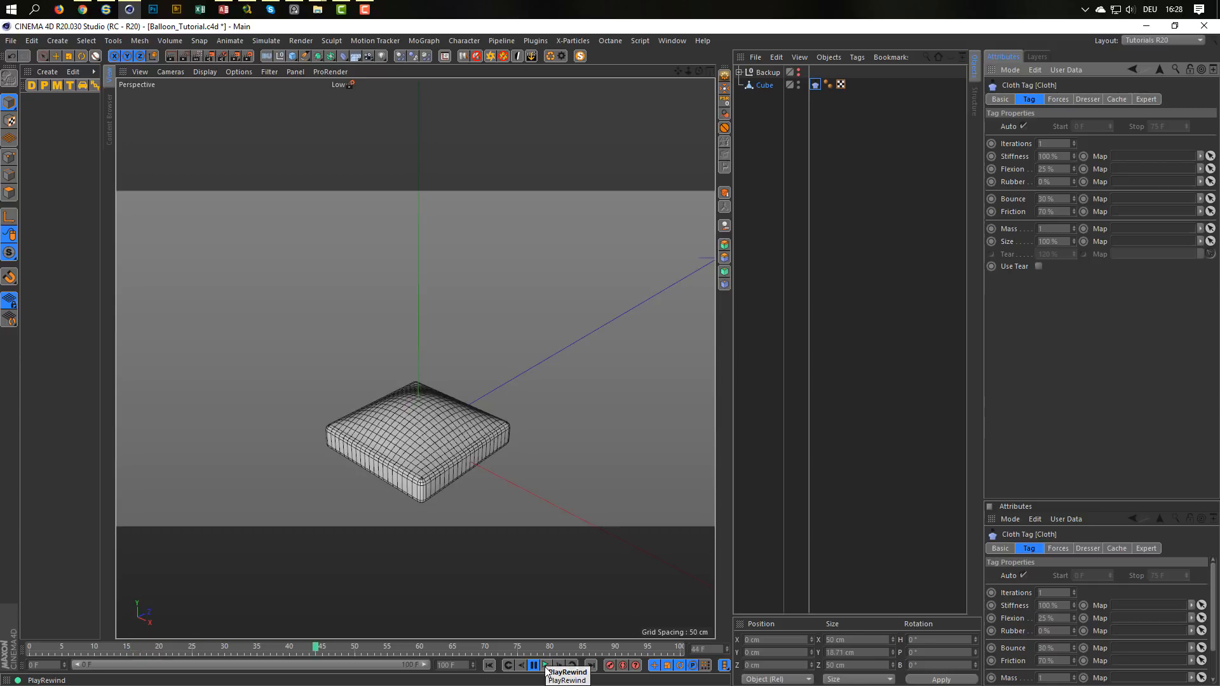
Replay the cloth simulation from the first frame to review the inflation, and stop playback at the start
left_click(546, 669)
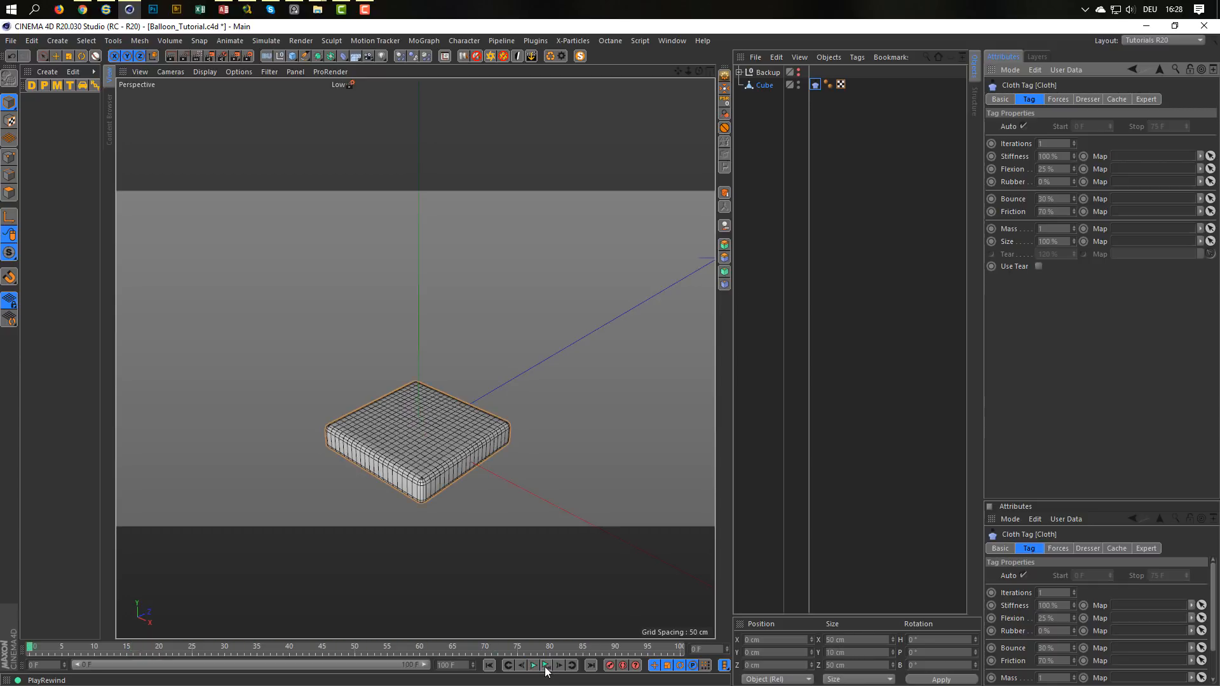
left_click(546, 667)
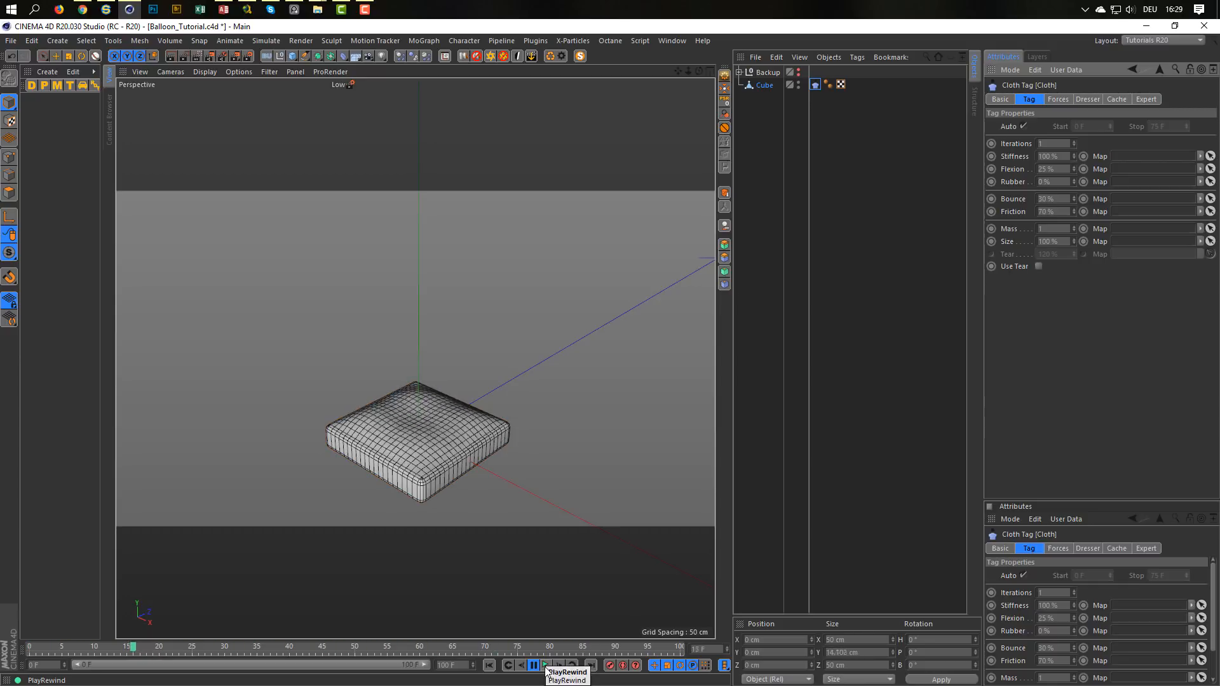
left_click(546, 668)
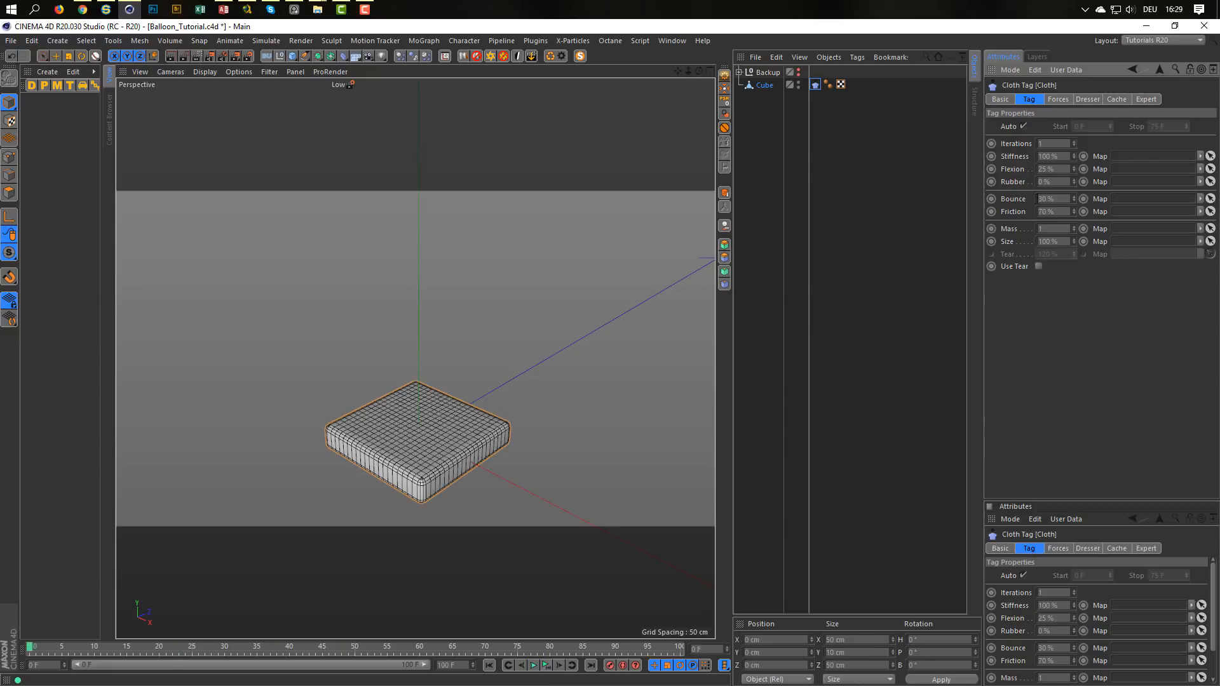
Set the Cloth tag's drag force to 10% and preview the simulation from the start
left_click(1058, 99)
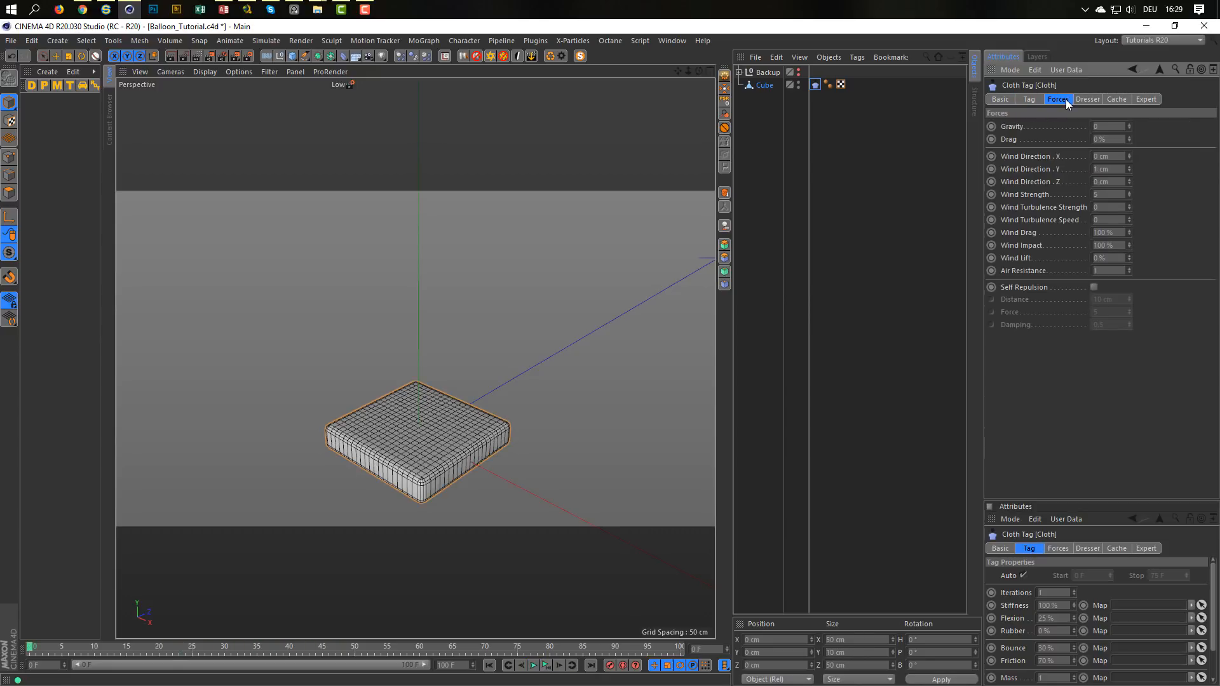
left_click(1108, 139)
type("10")
key("Return")
left_click(546, 665)
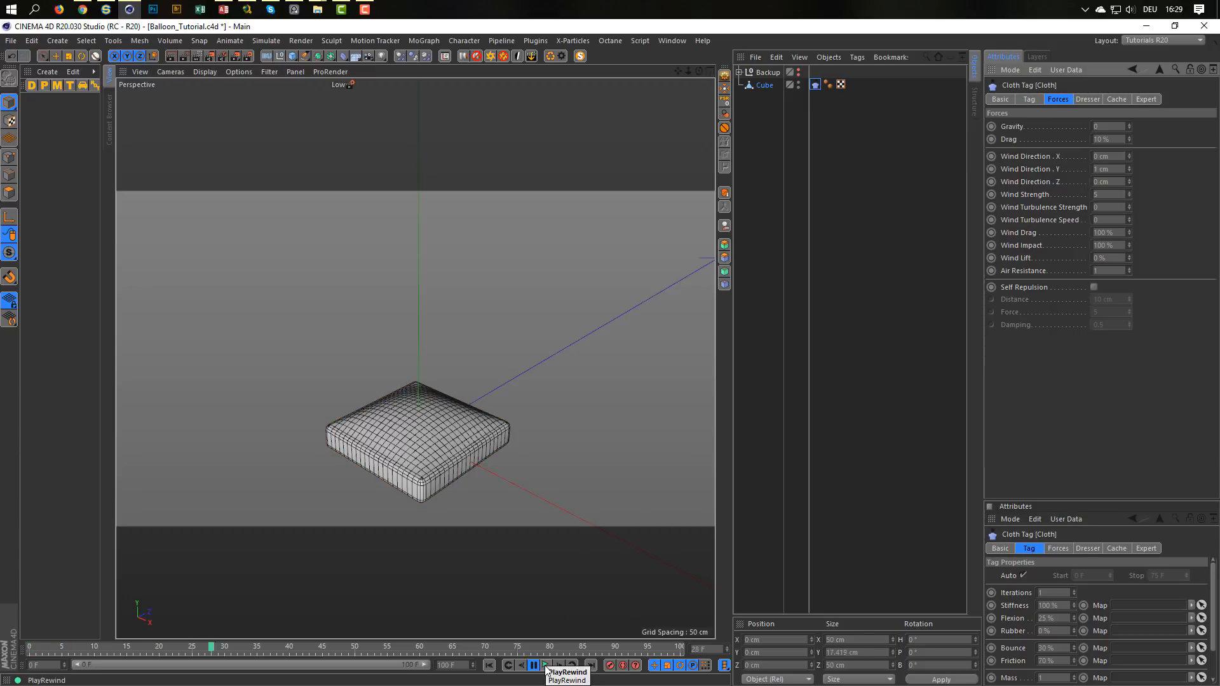
left_click(546, 667)
Extend the project length to 500 frames and expand the timeline's preview range to cover all of it
left_click(1031, 99)
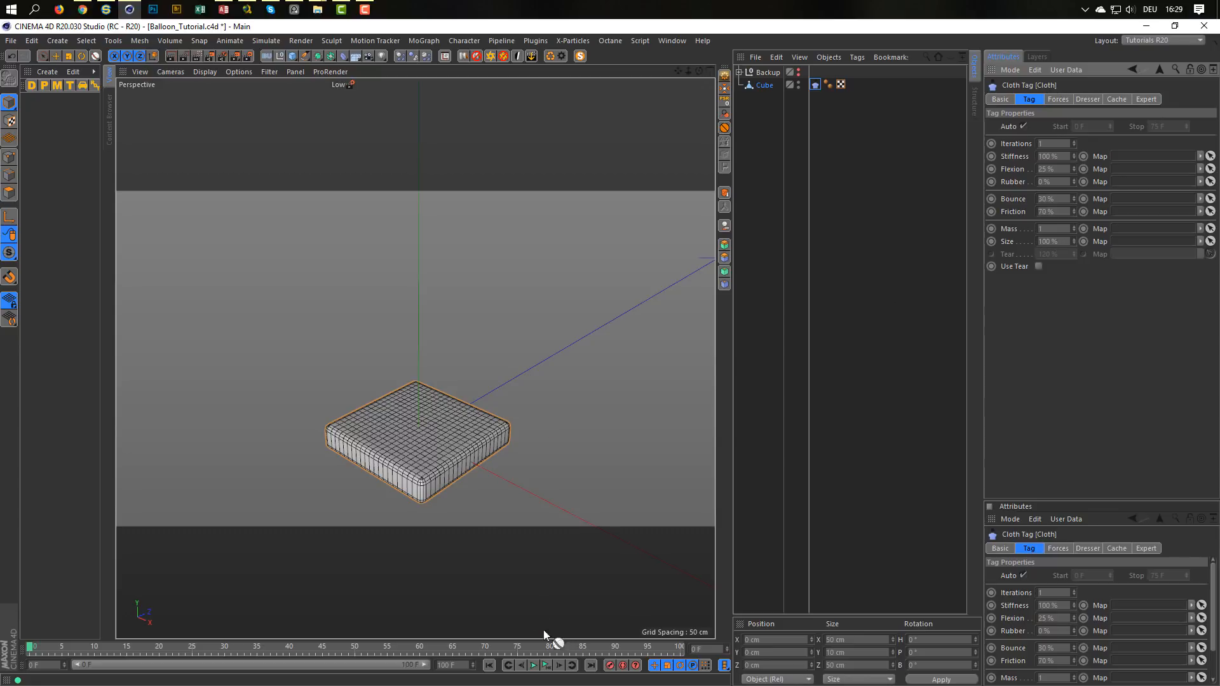
left_click_drag(459, 666, 365, 658)
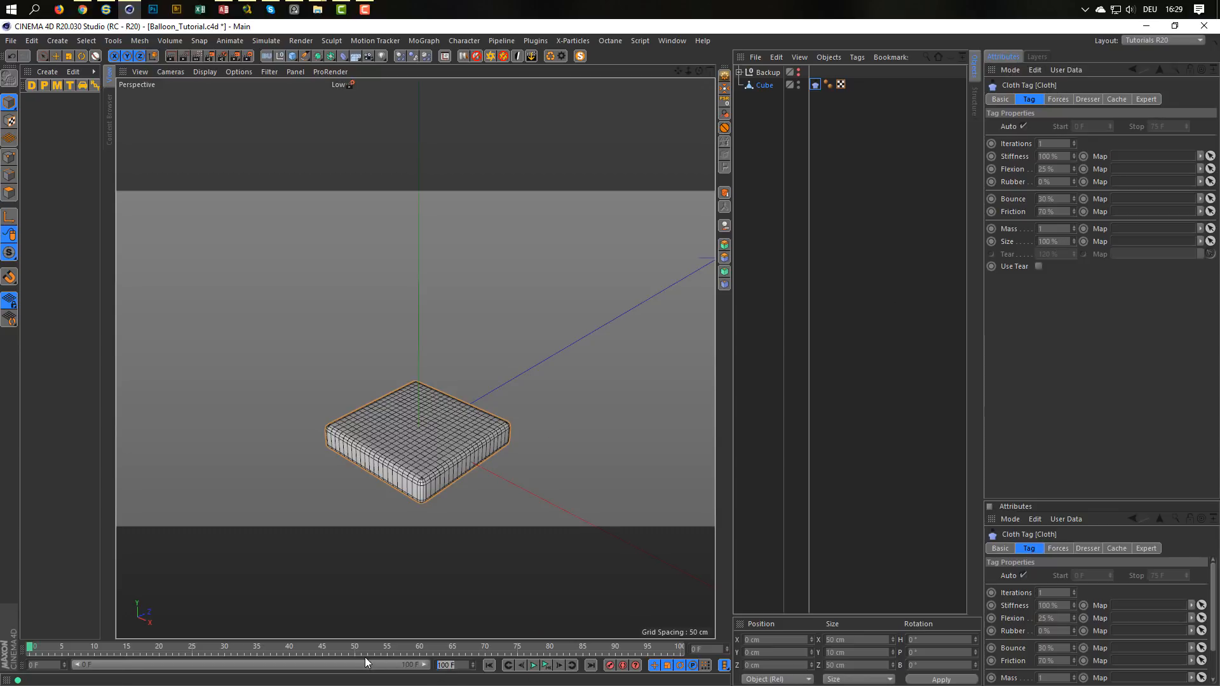
type("500")
key("Return")
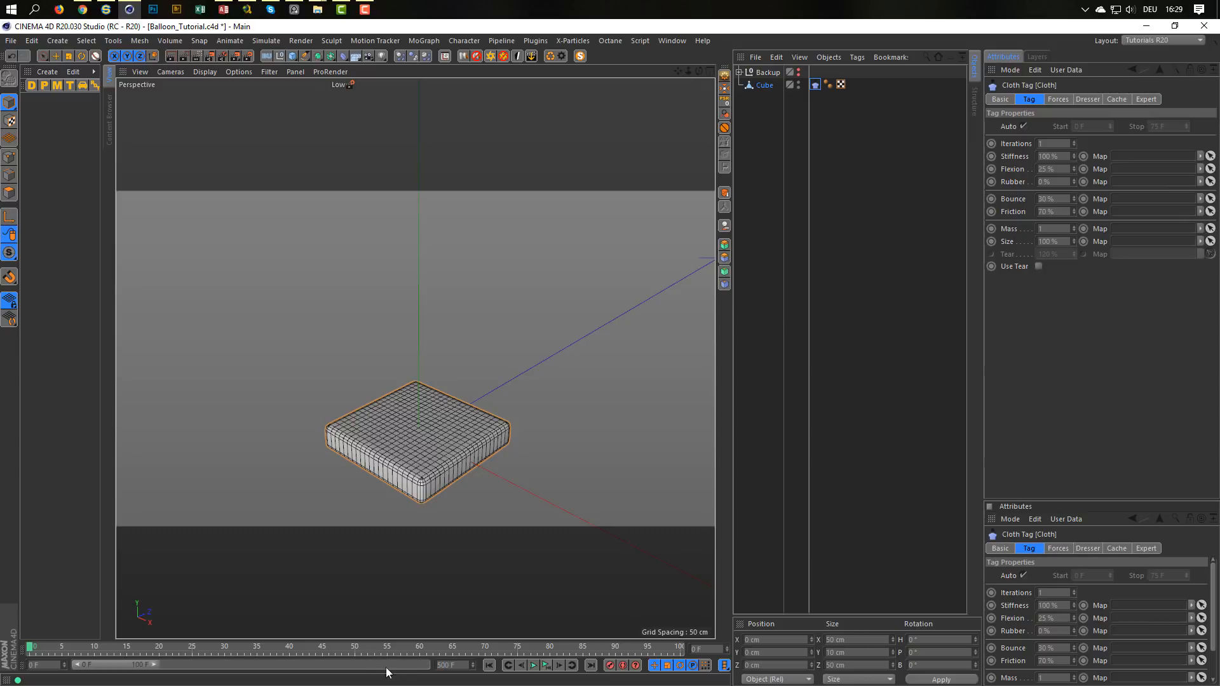
double_click(421, 667)
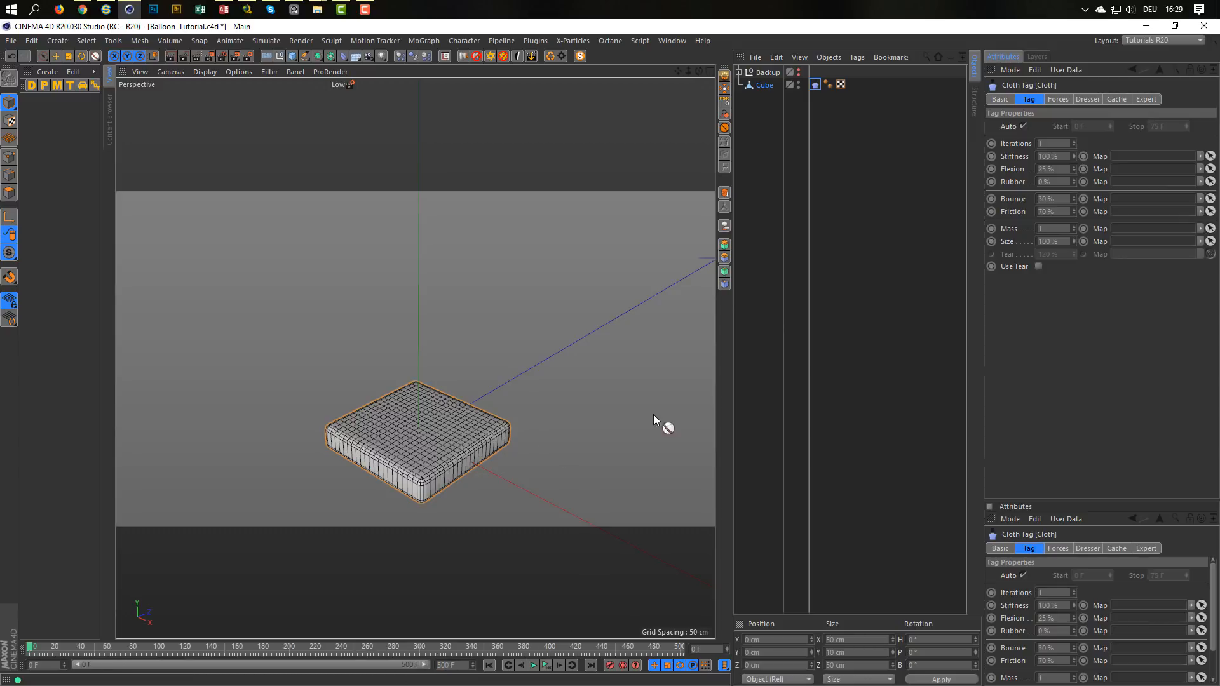
Play the simulation while raising the Cloth tag's size, first to 500% and finally to 700%
left_click(535, 665)
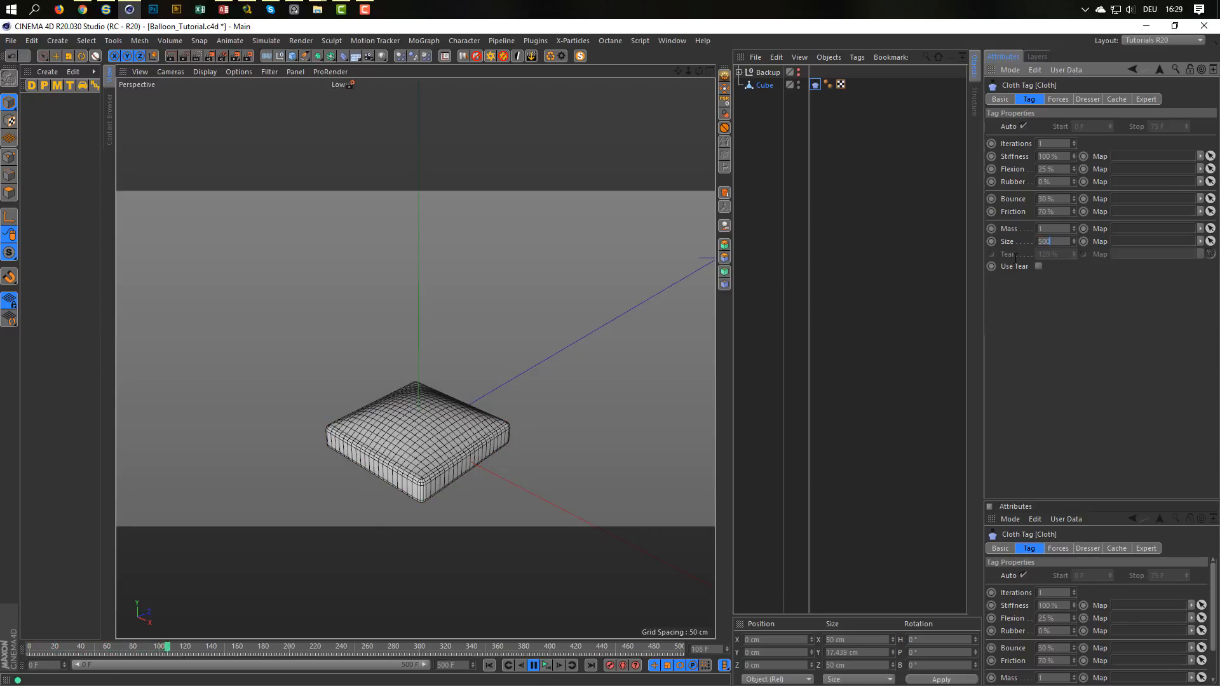
key("Return")
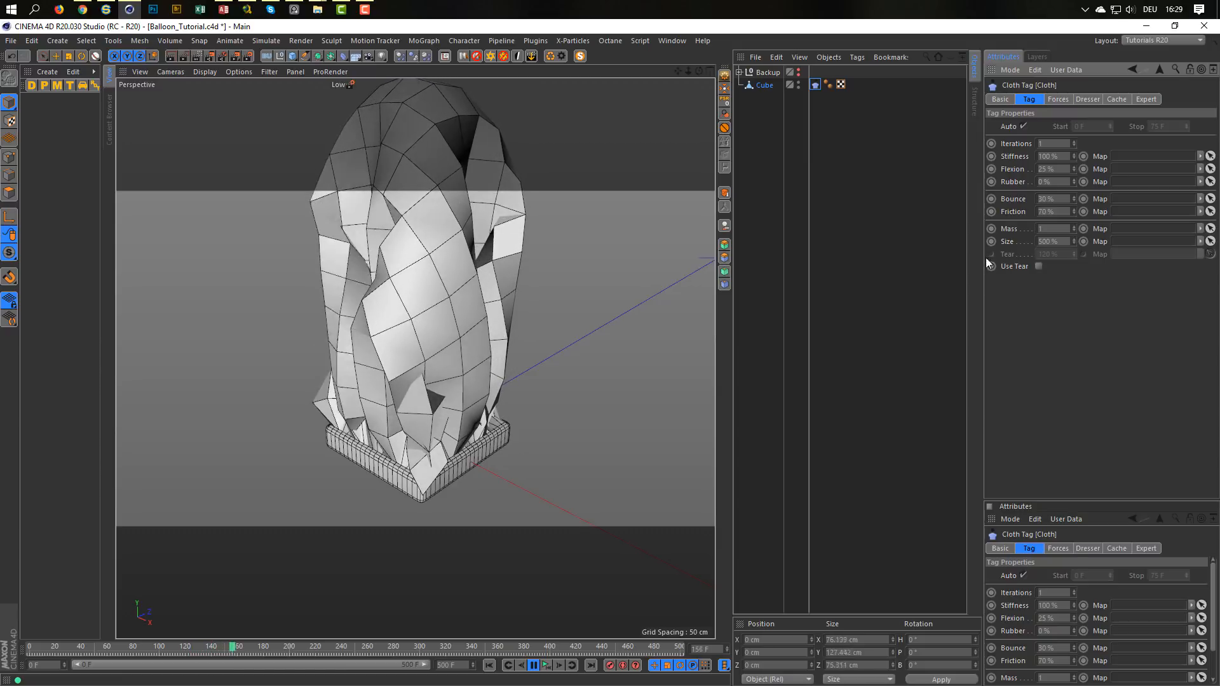
scroll(432, 391, "down", 5)
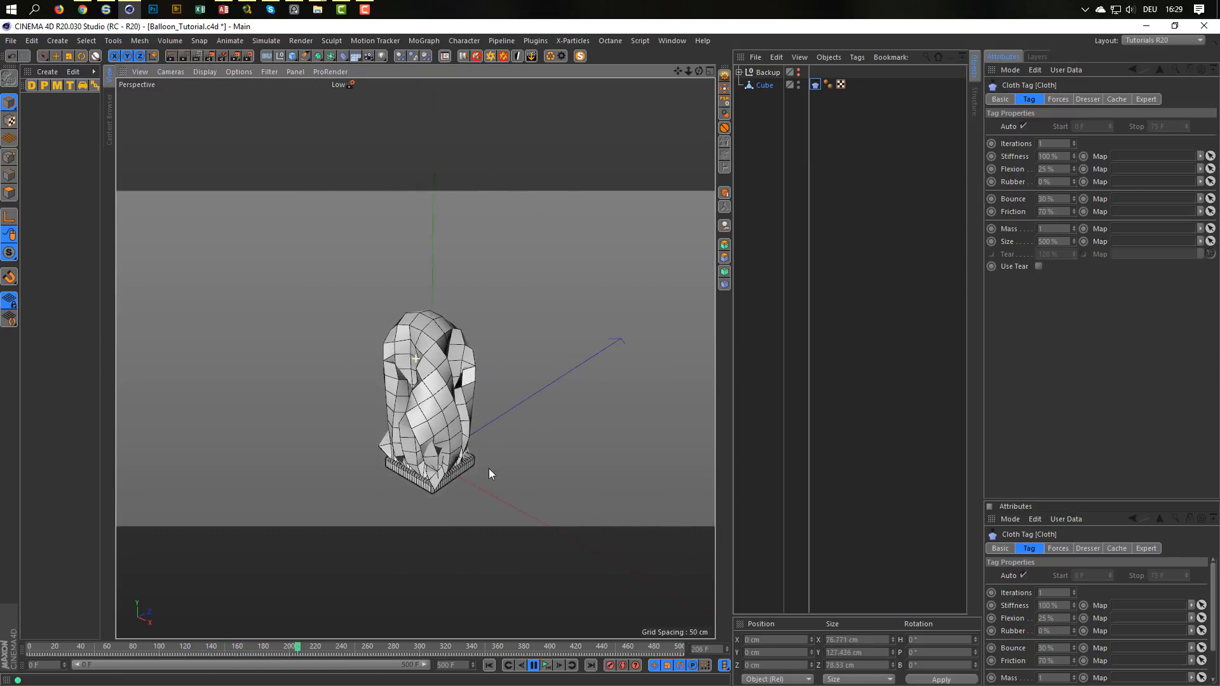
scroll(432, 469, "down", 3)
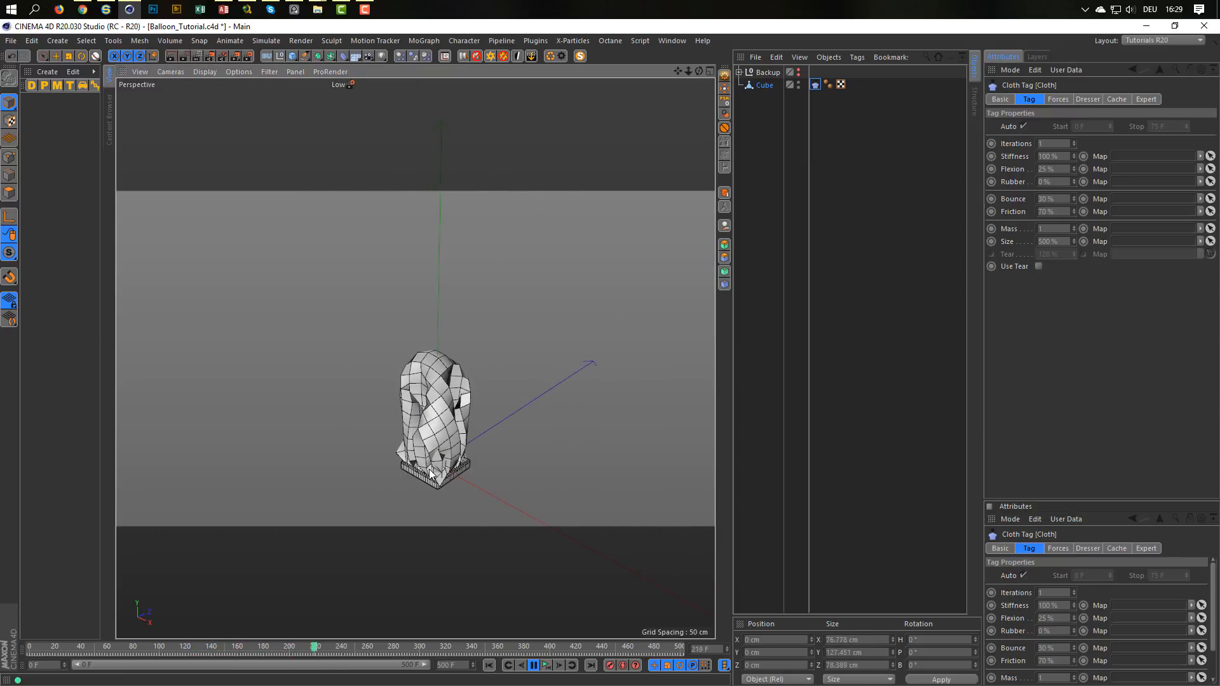
left_click(1057, 242)
type("700")
key("Return")
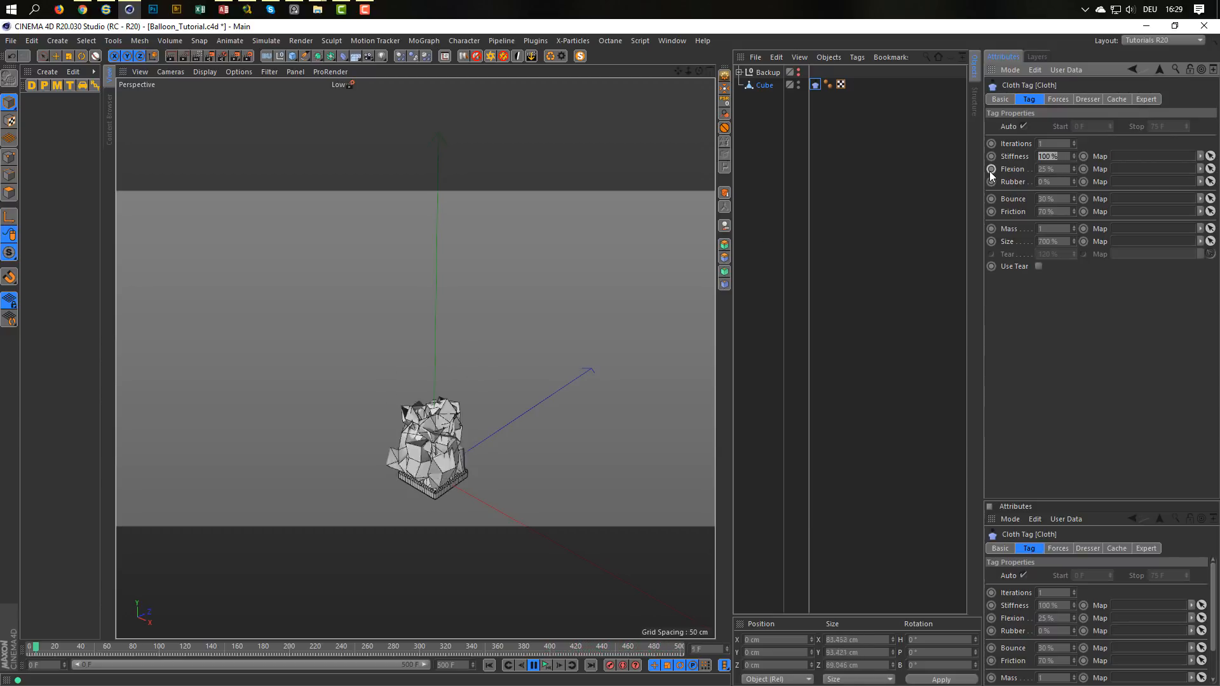
Set the Cloth tag's stiffness to 5% and its flexion to 1% while the simulation plays
type("5")
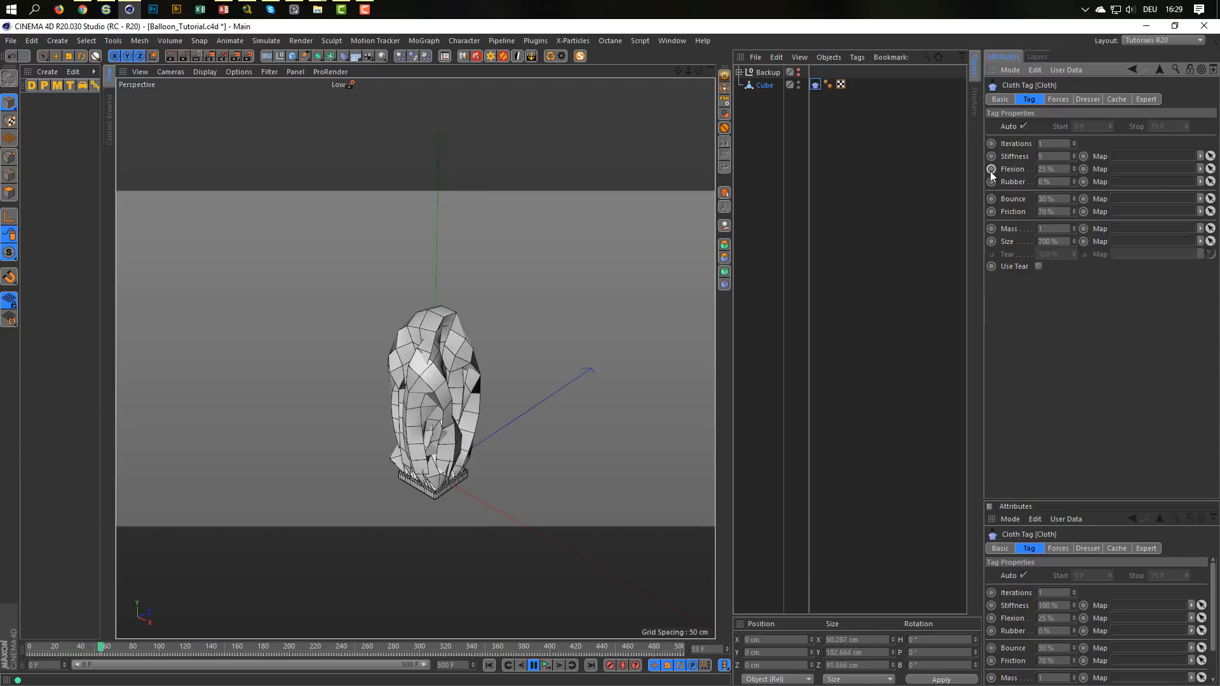
key("Return")
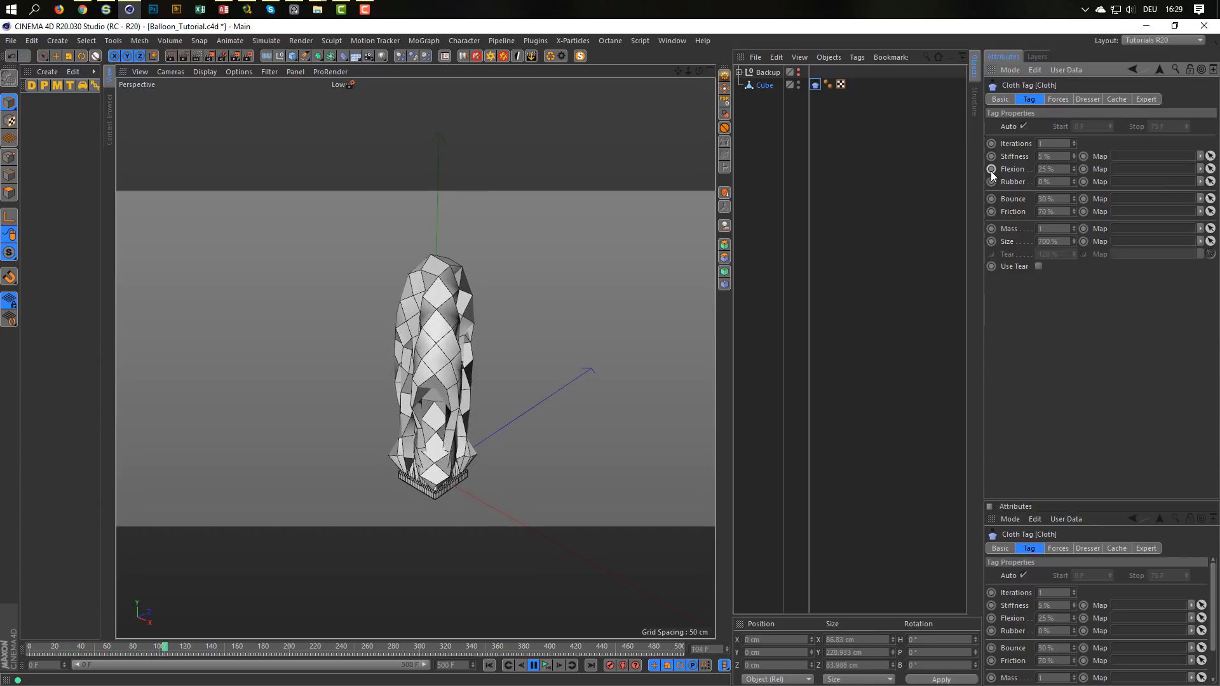
left_click(1063, 169)
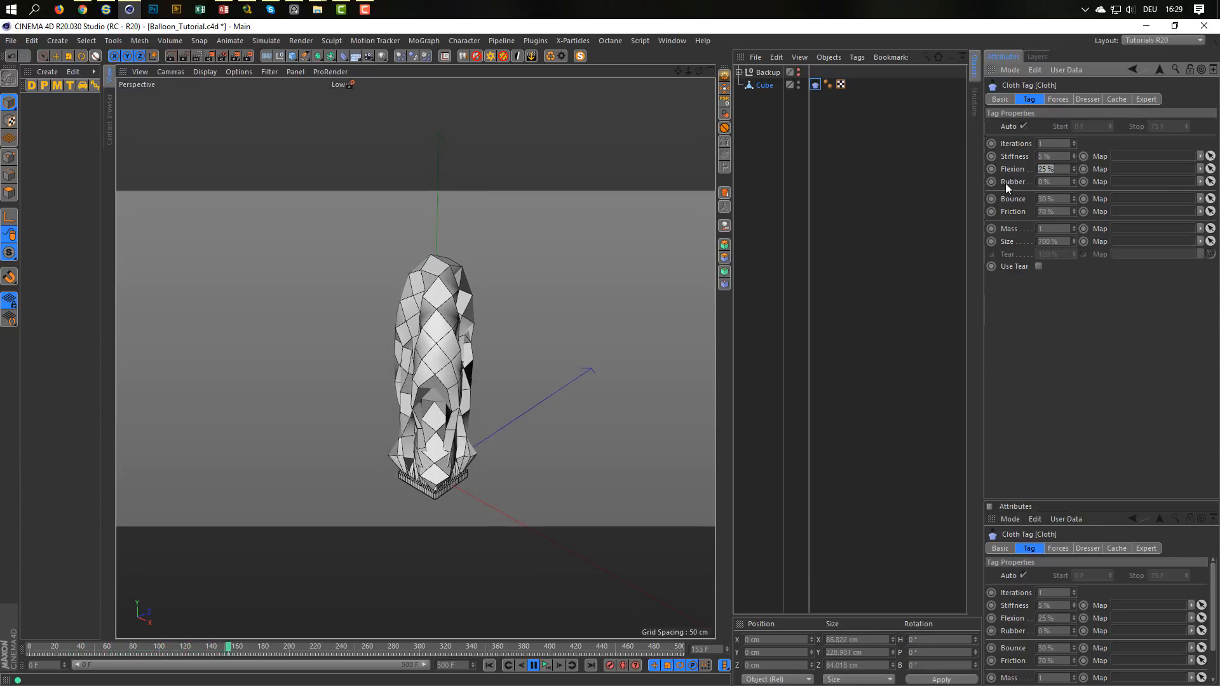
type("1")
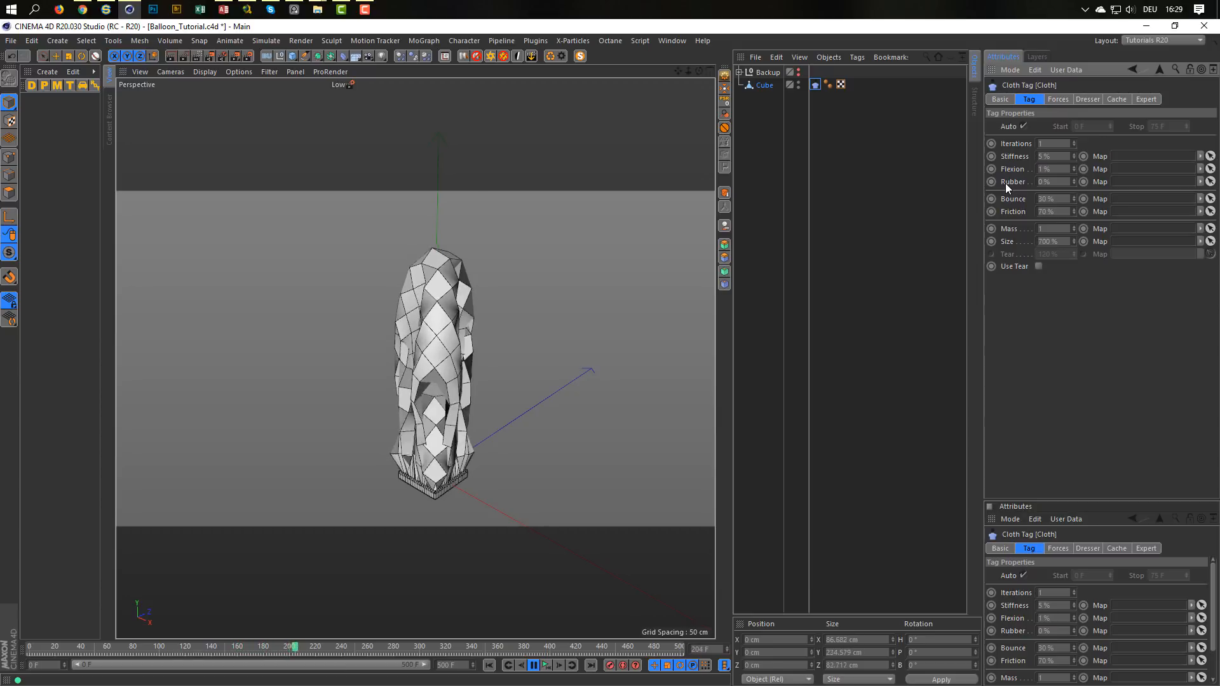
key("Return")
Set the Cloth tag's iterations to 2 with the whole inflated shape framed
right_click_drag(439, 367, 383, 391, "alt")
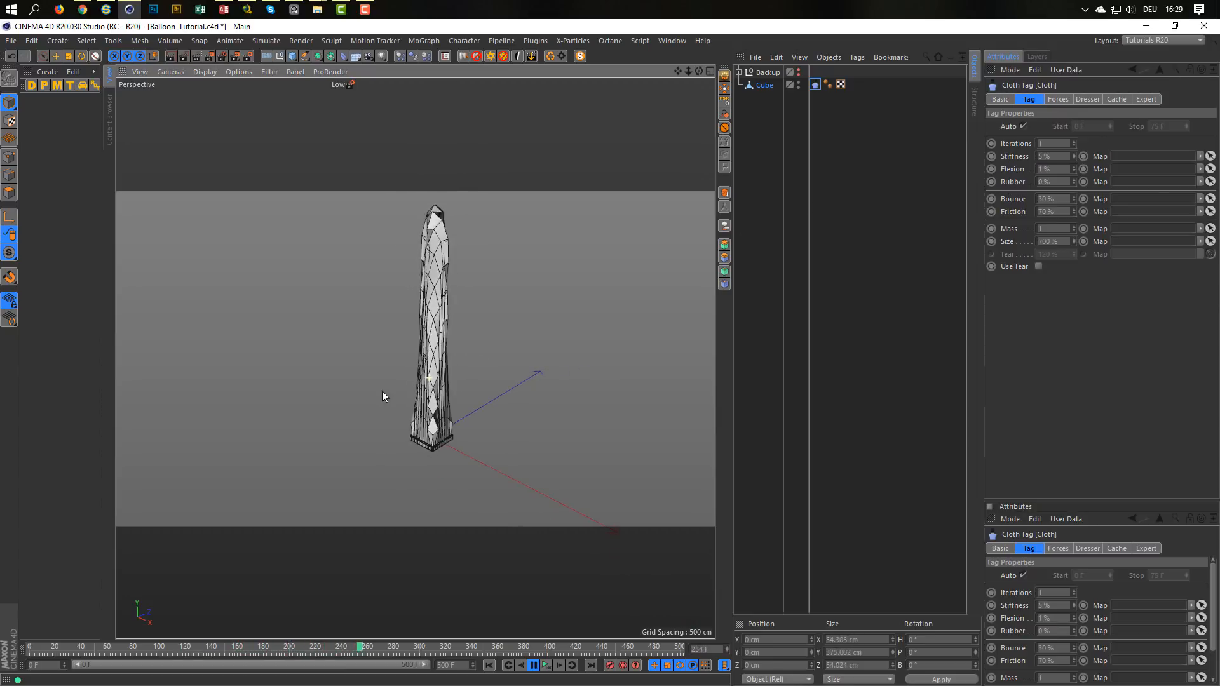
middle_click_drag(456, 441, 467, 477, "alt")
mouse_move(460, 477)
left_mouse_down("alt")
mouse_move(424, 483)
mouse_move(481, 490)
mouse_move(471, 485)
left_mouse_up("alt")
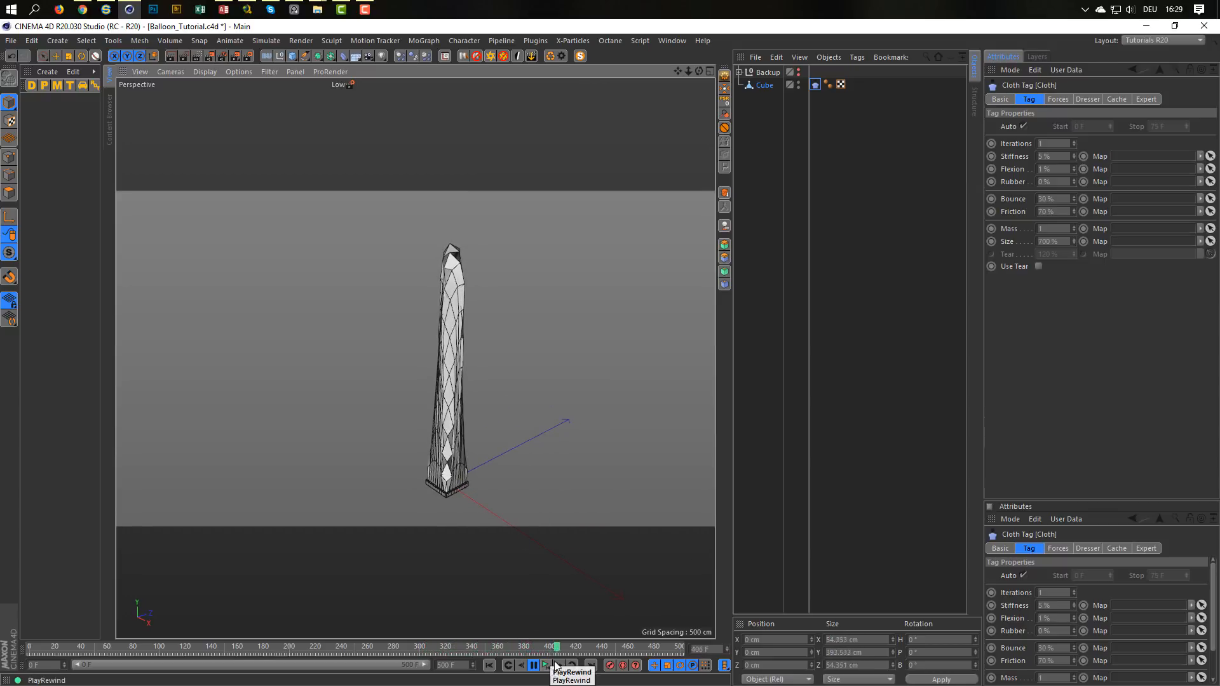
type("2")
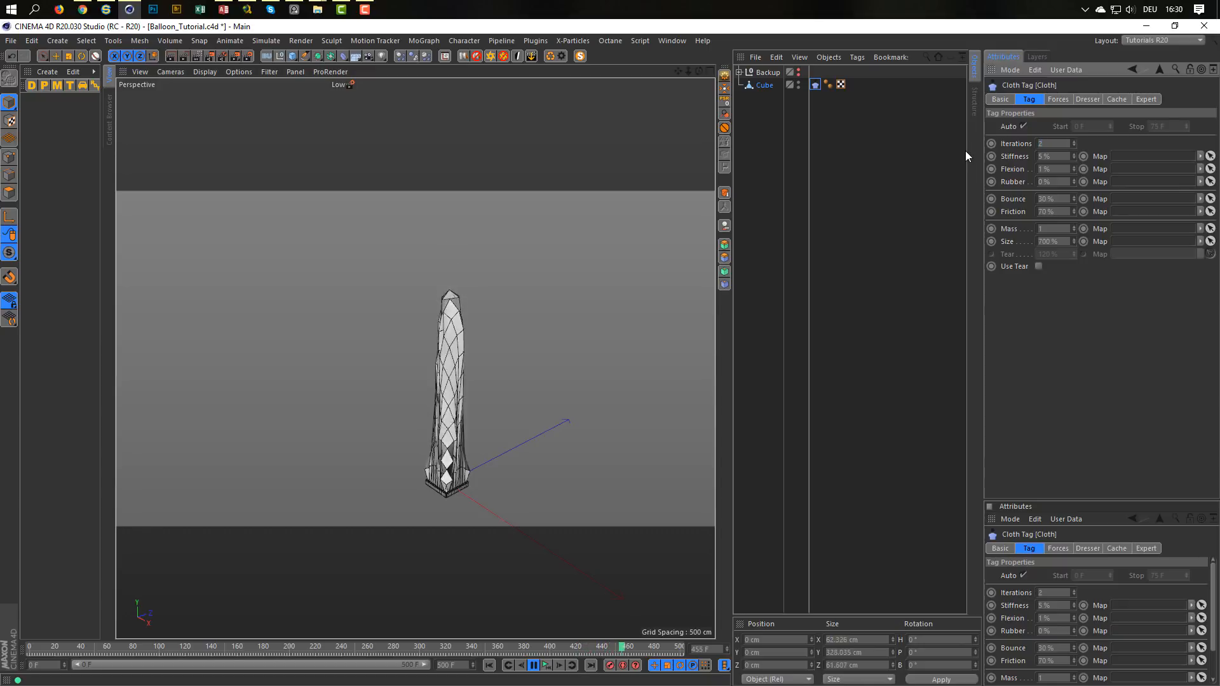
key("Return")
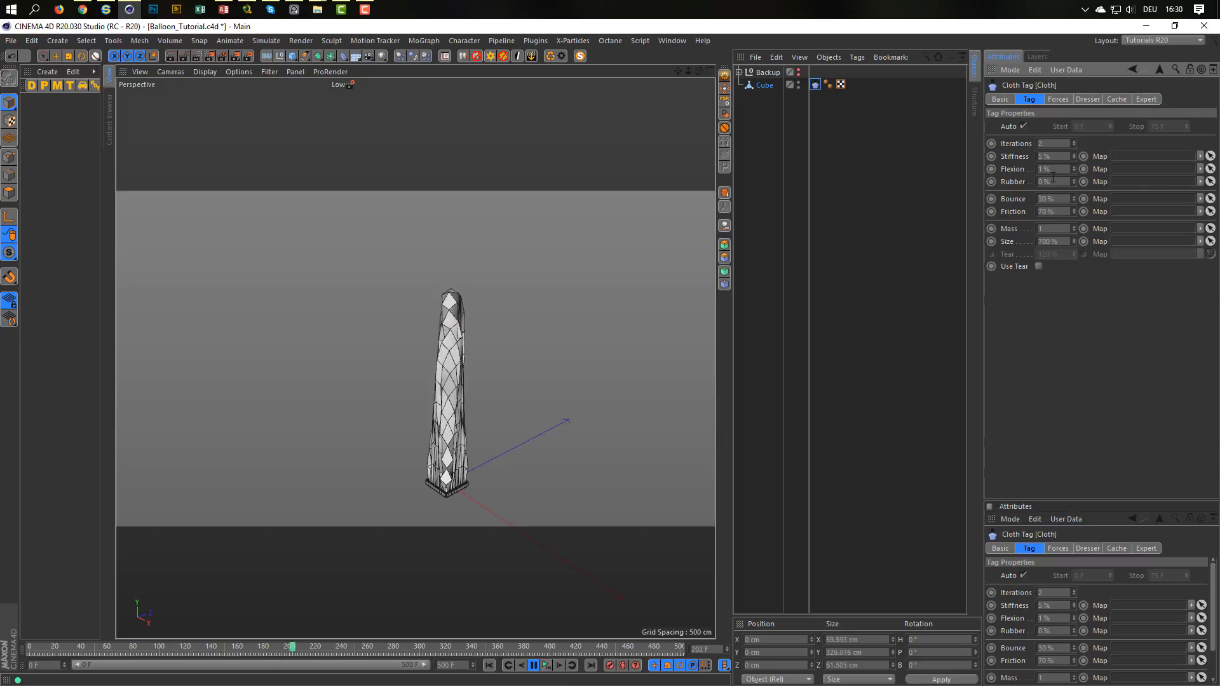
Try a flexion of 5% on the Cloth tag, and settle on 2%
left_click_drag(1055, 170, 1016, 179)
type("5")
key("Return")
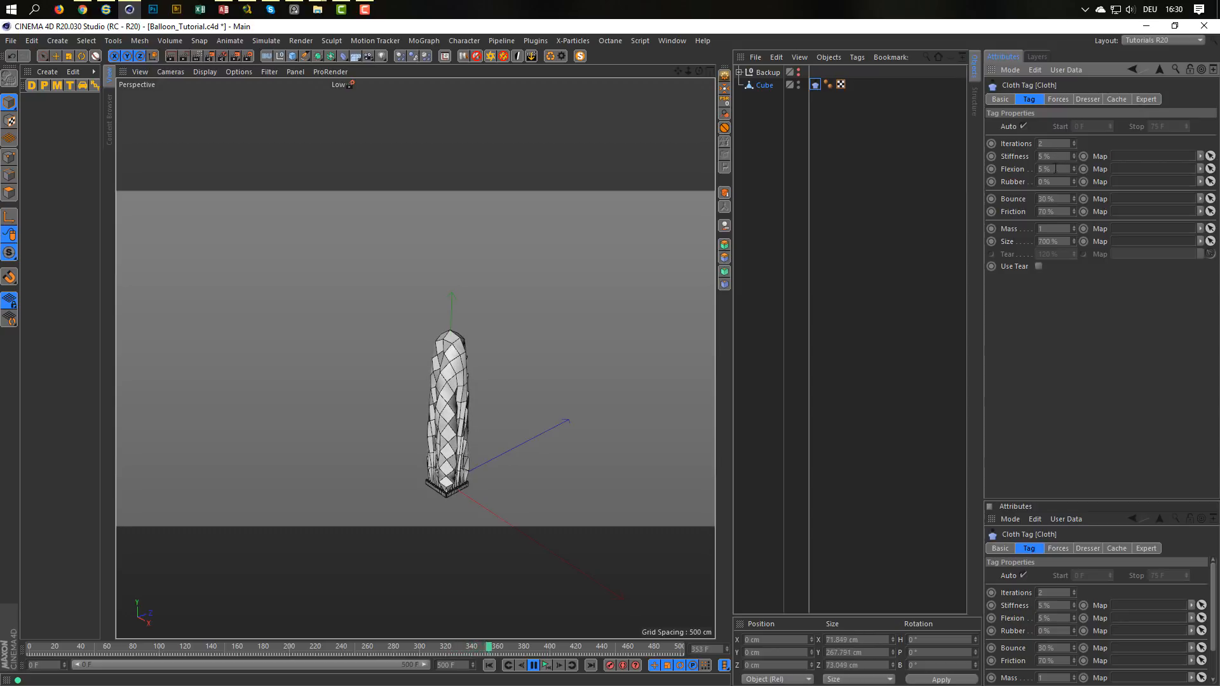
left_click_drag(1055, 169, 1002, 179)
type("2")
key("Return")
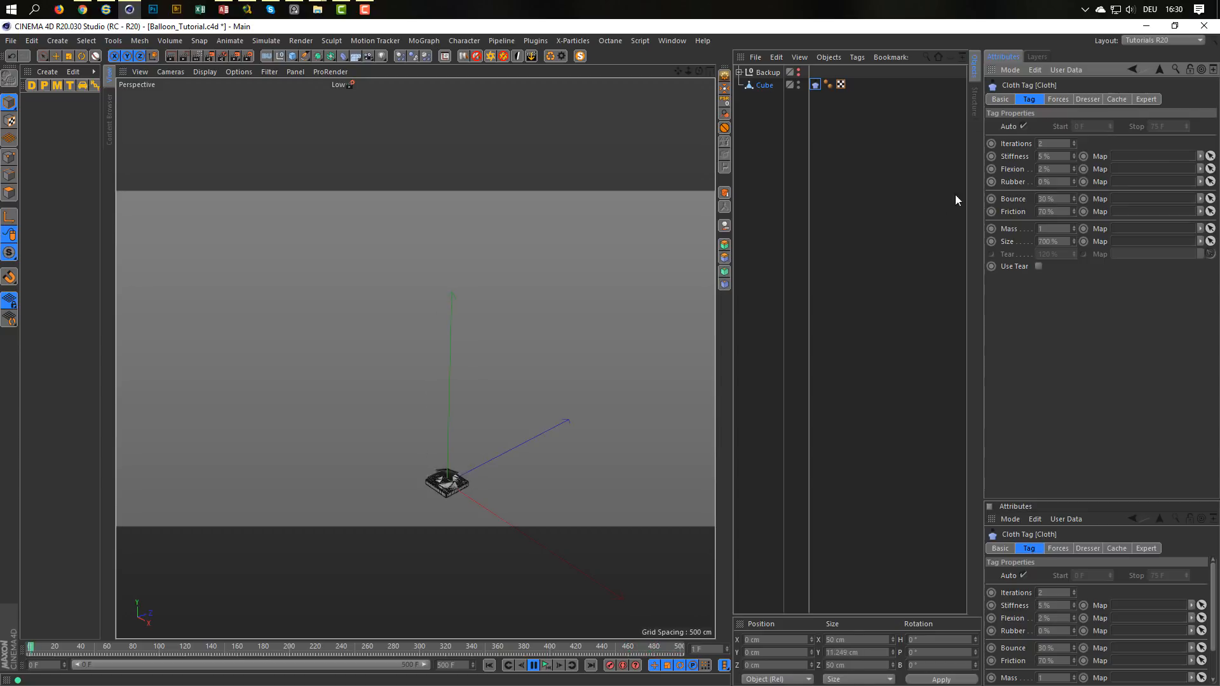
Put the cube inside a Subdivision Surface, replay the simulation from the start, and pause it at frame 90
left_click(763, 85)
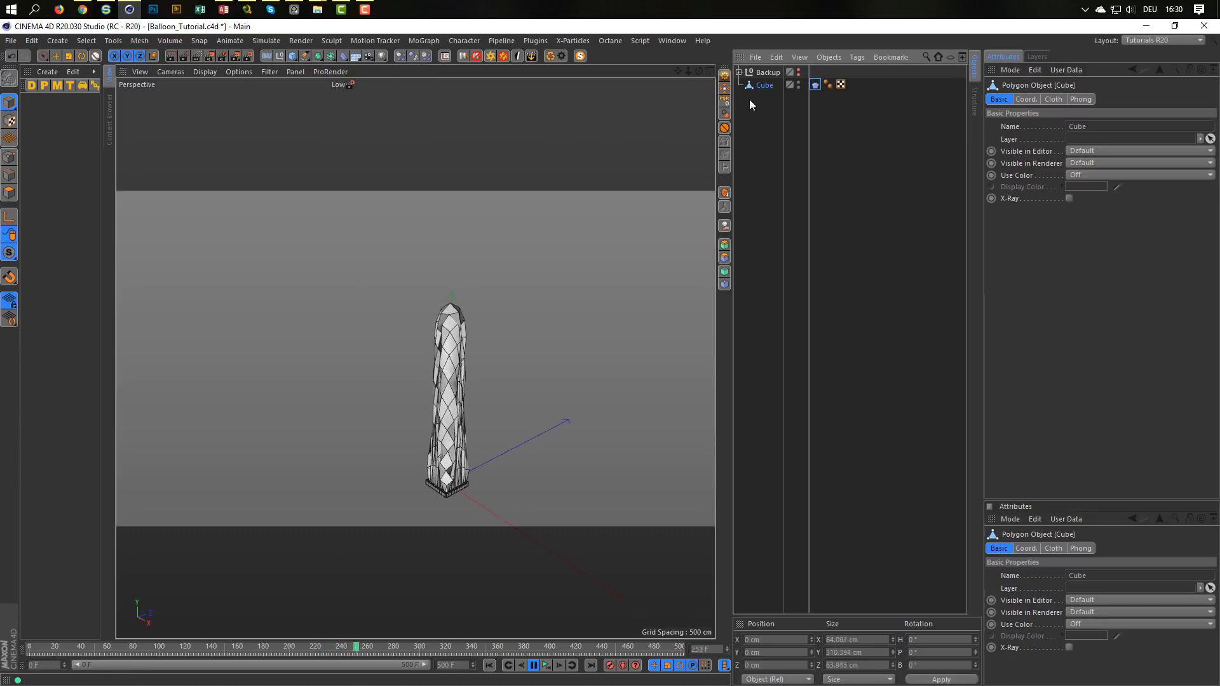
left_click(318, 56, "alt")
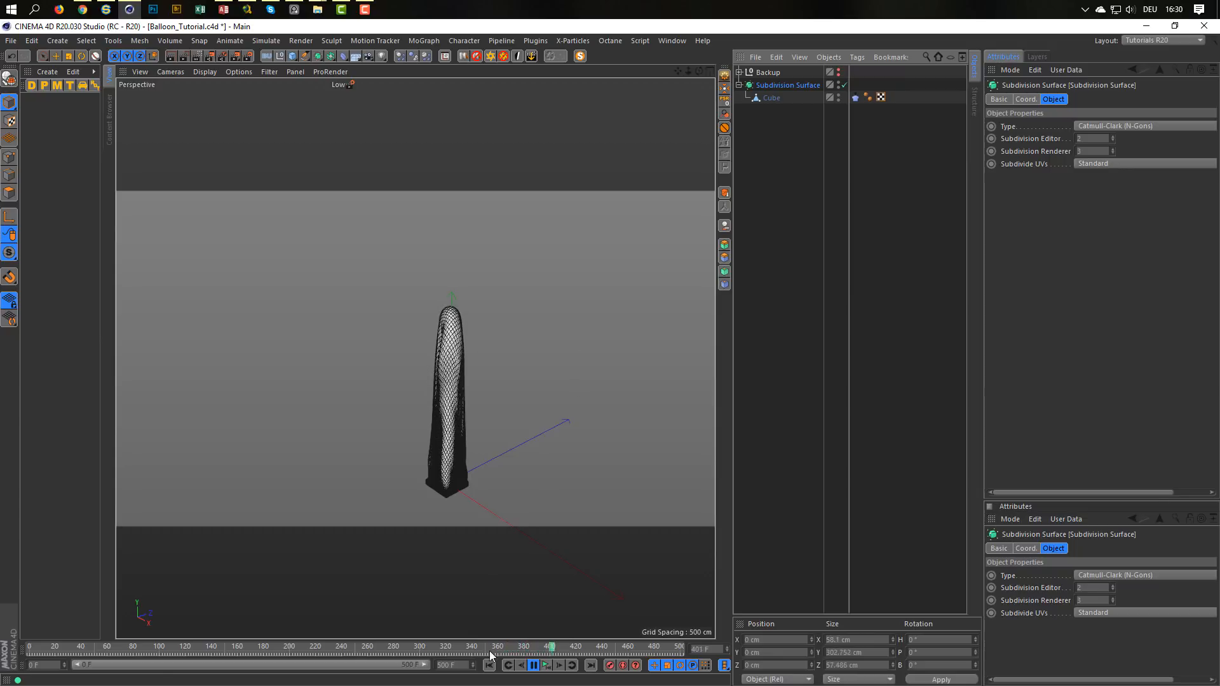
left_click(550, 668)
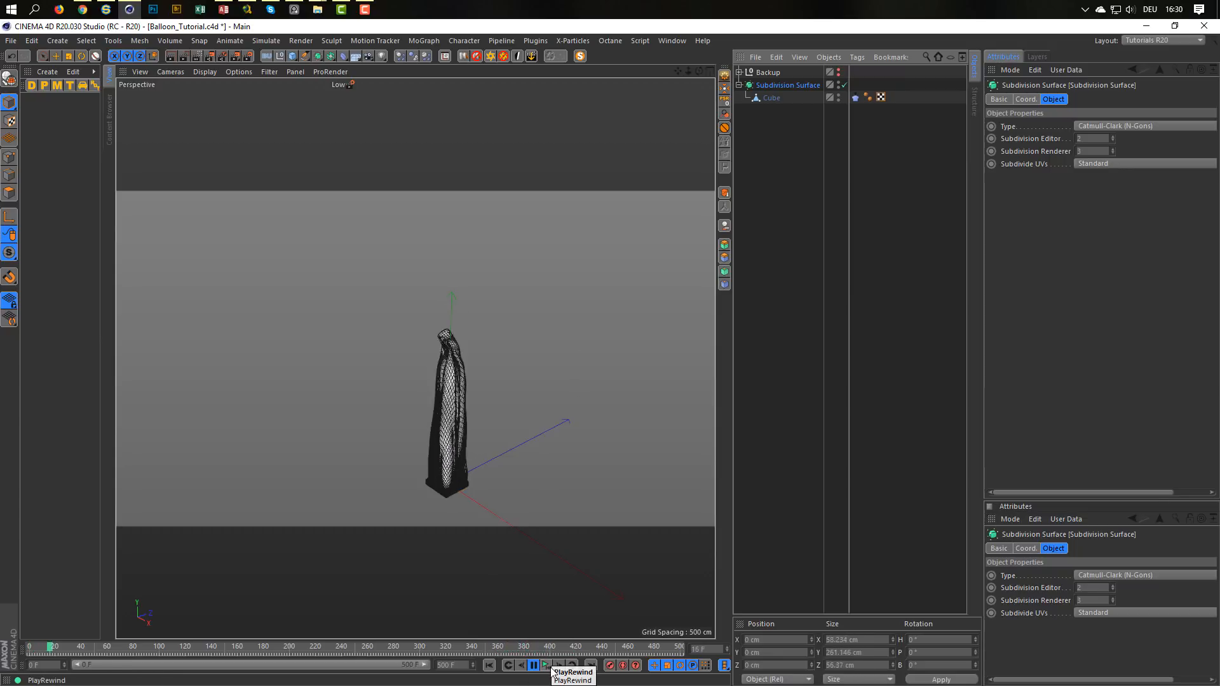
left_click(551, 668)
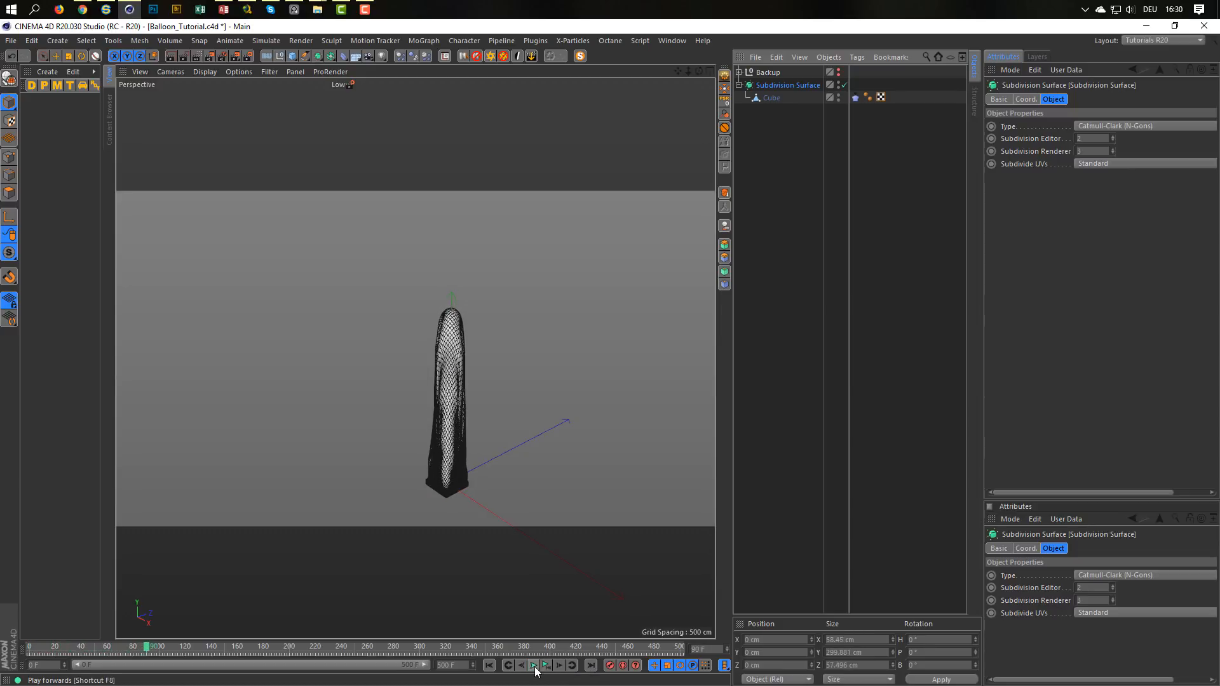
left_click(534, 666)
scroll(487, 454, "up", 2)
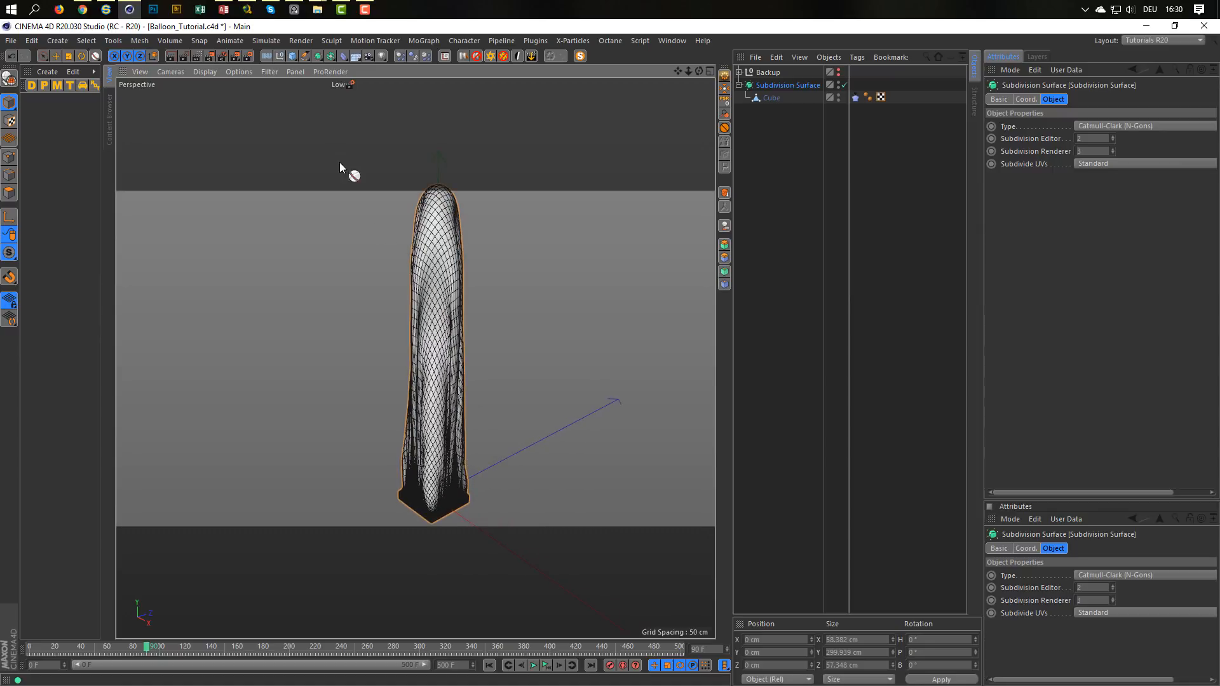
Set the render output to 720 × 720 pixels with locked ratio for the Low through Octane presets, and reframe the balloon in the square view
left_click(249, 56)
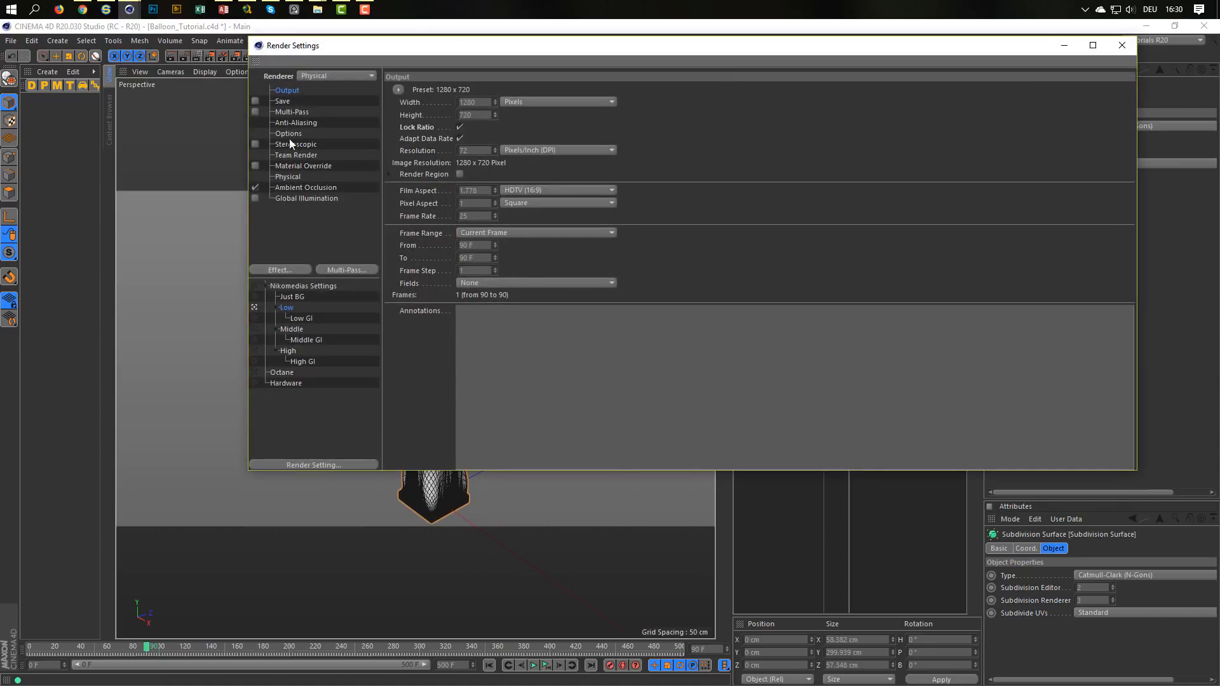
left_click(282, 373, "shift")
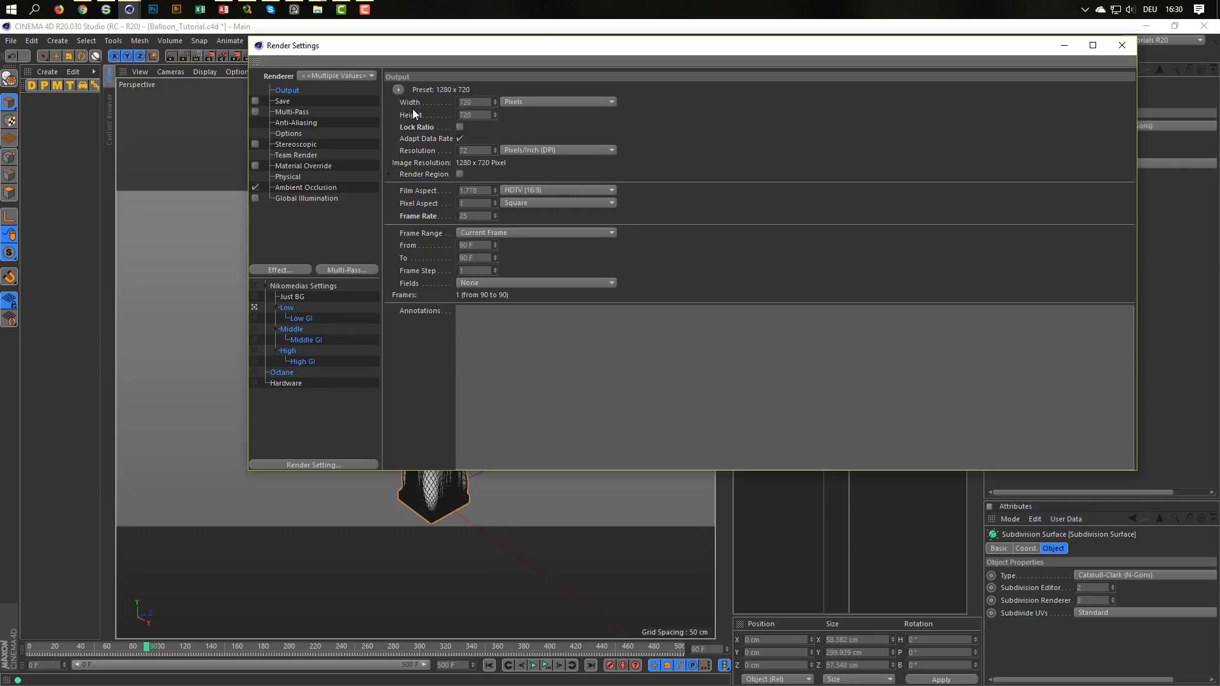
key("Return")
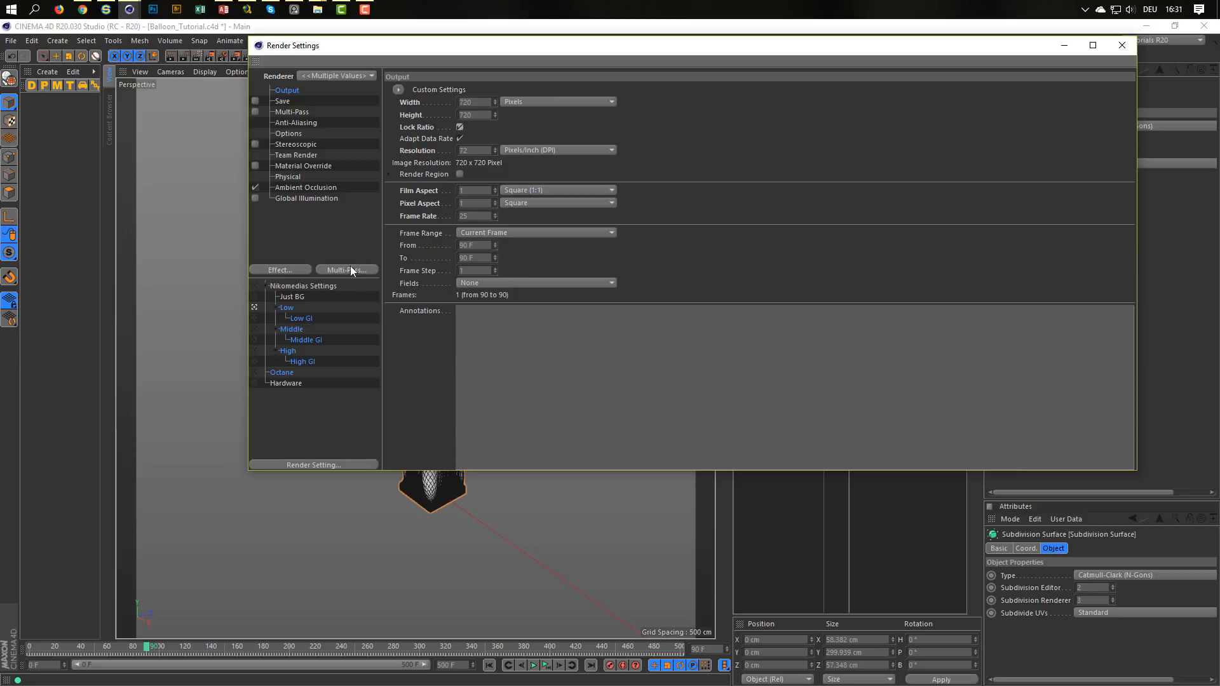
left_click(292, 308)
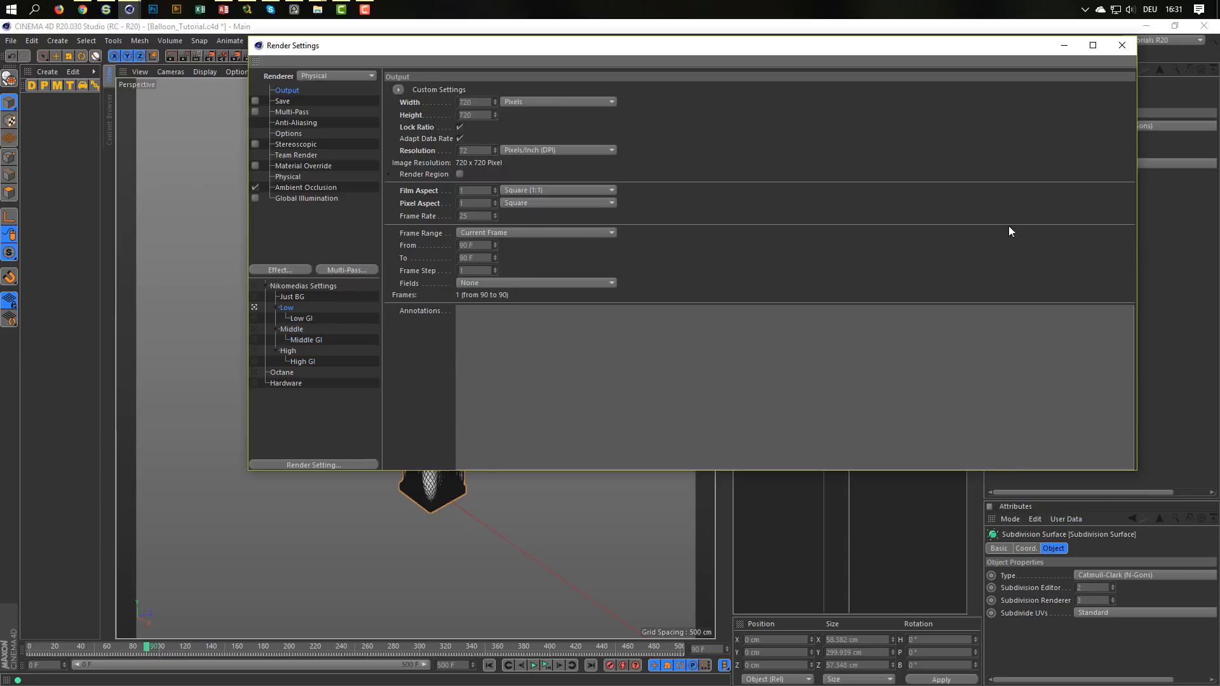
left_click(1121, 45)
middle_click_drag(438, 464, 427, 479, "alt")
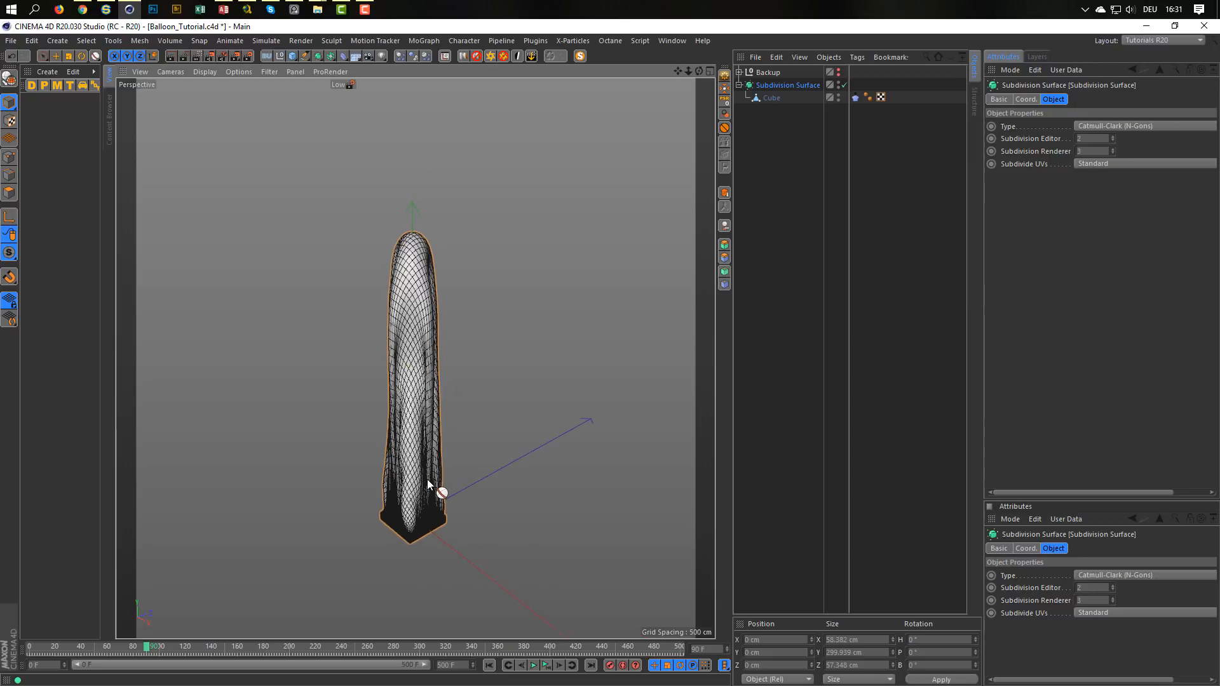
left_click_drag(427, 479, 415, 506, "alt")
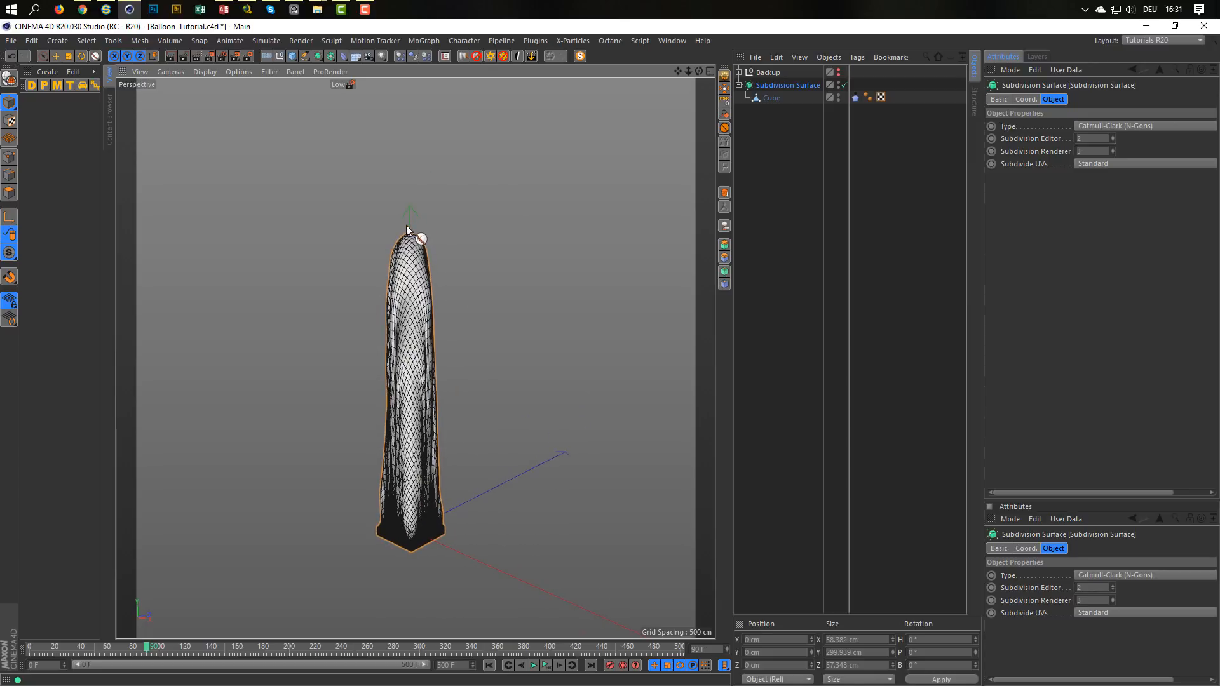
Add a Taper deformer as a child of the cube inside the Subdivision Surface
left_click(43, 57)
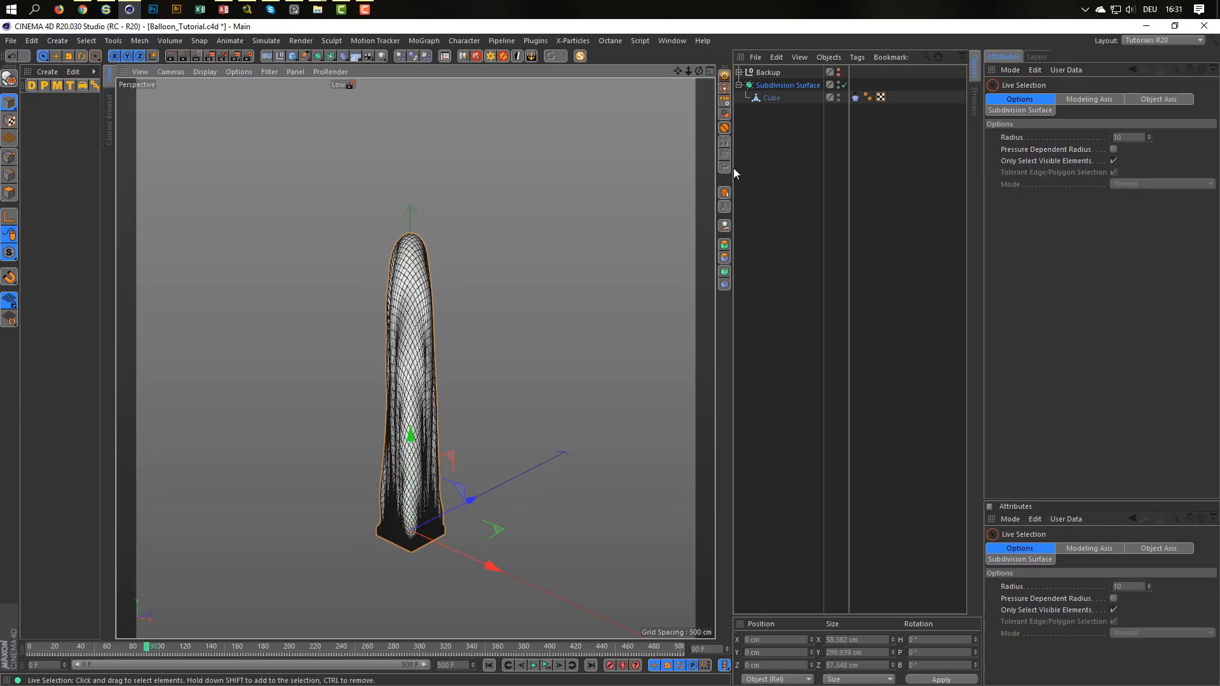
left_click(776, 99)
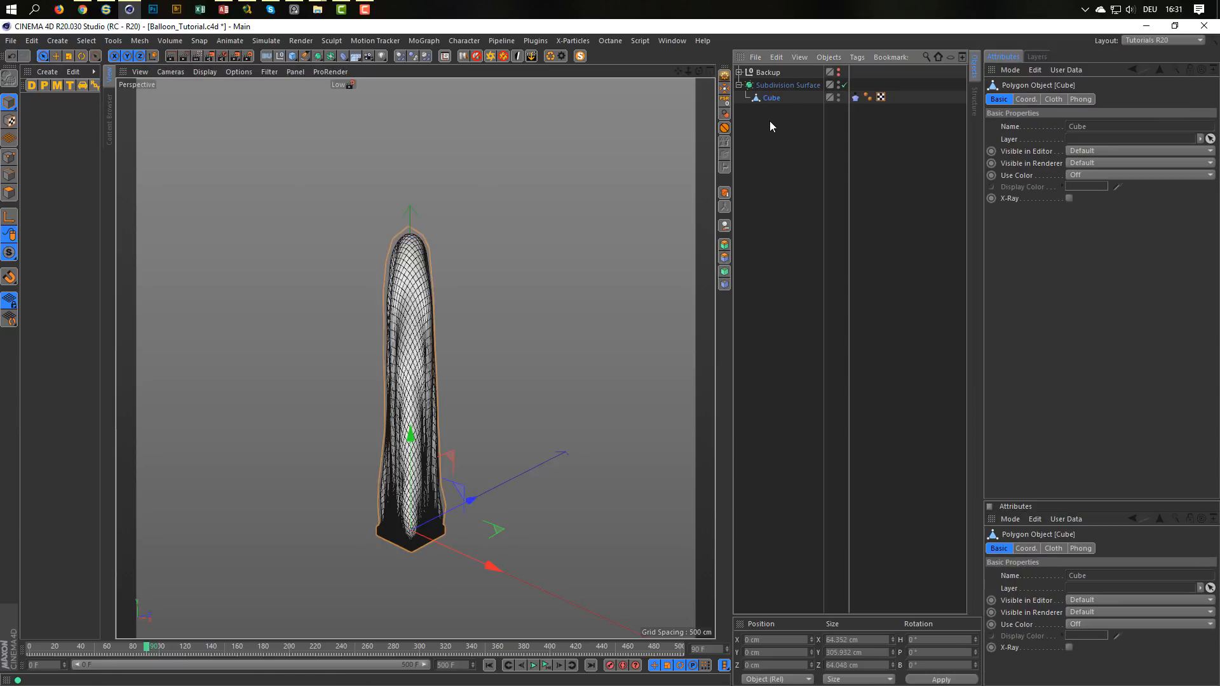
left_click(343, 59)
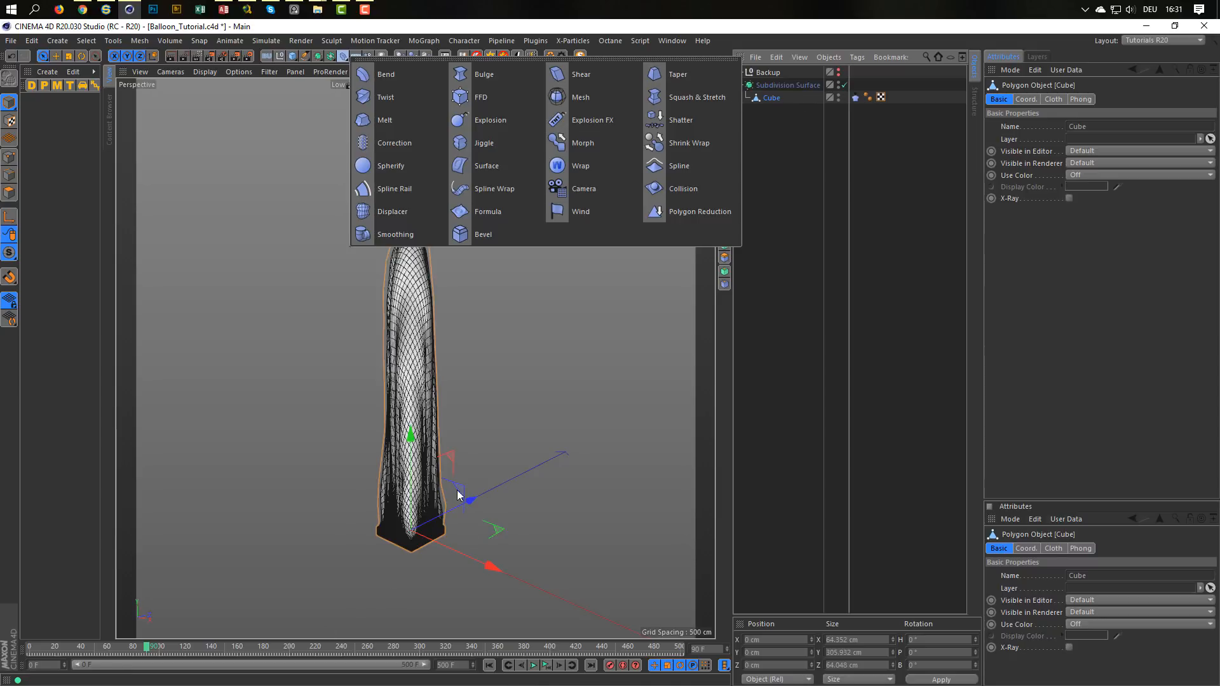
left_click(675, 74)
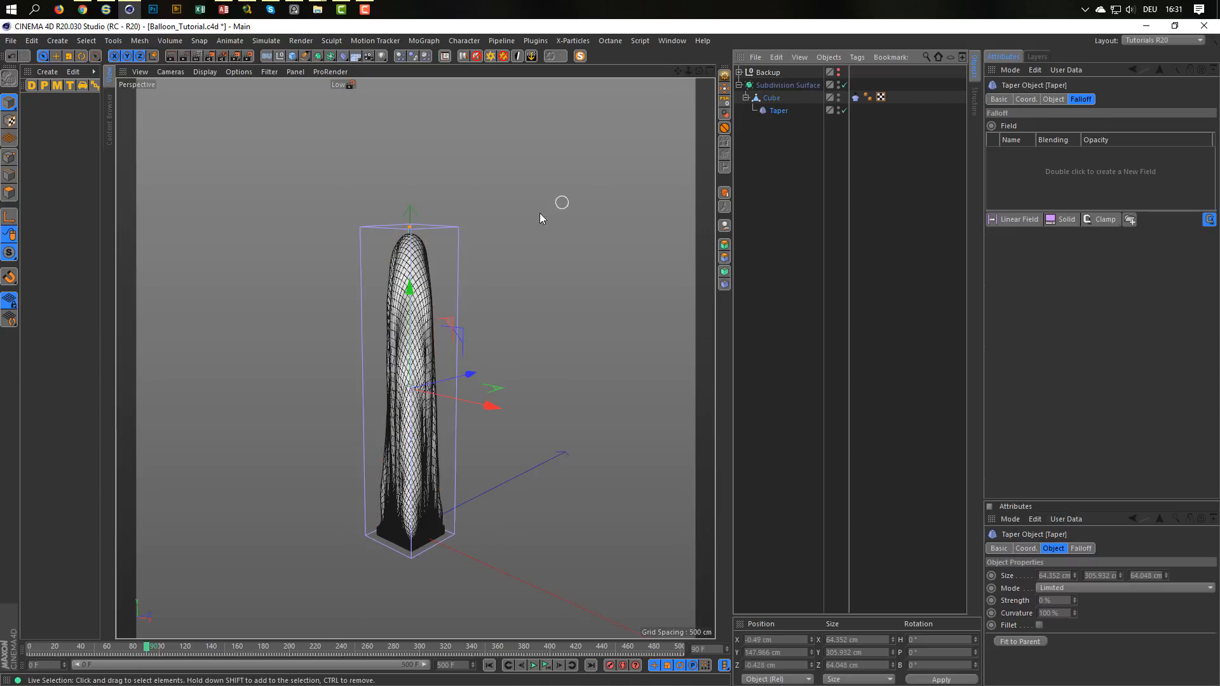
mouse_move(427, 464)
left_mouse_down("alt")
mouse_move(423, 395)
mouse_move(414, 444)
left_mouse_up("alt")
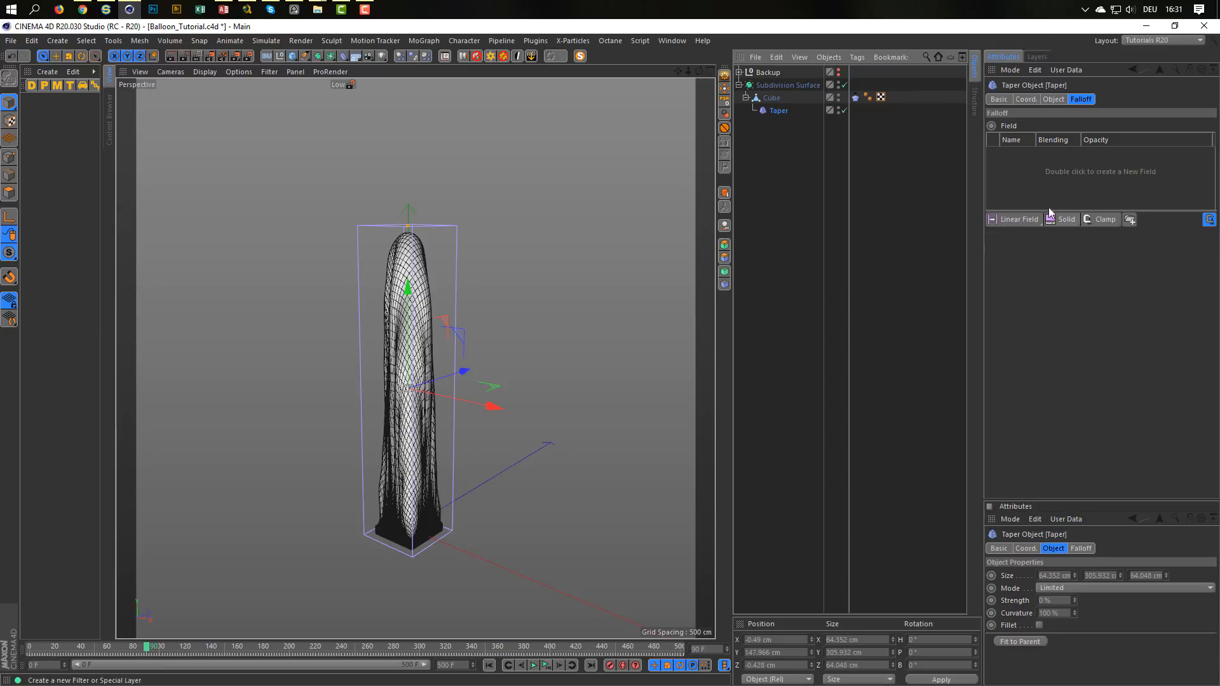
Flare the shape with a Taper strength of -934% and enable the deformer's Fillet option
left_click(1052, 99)
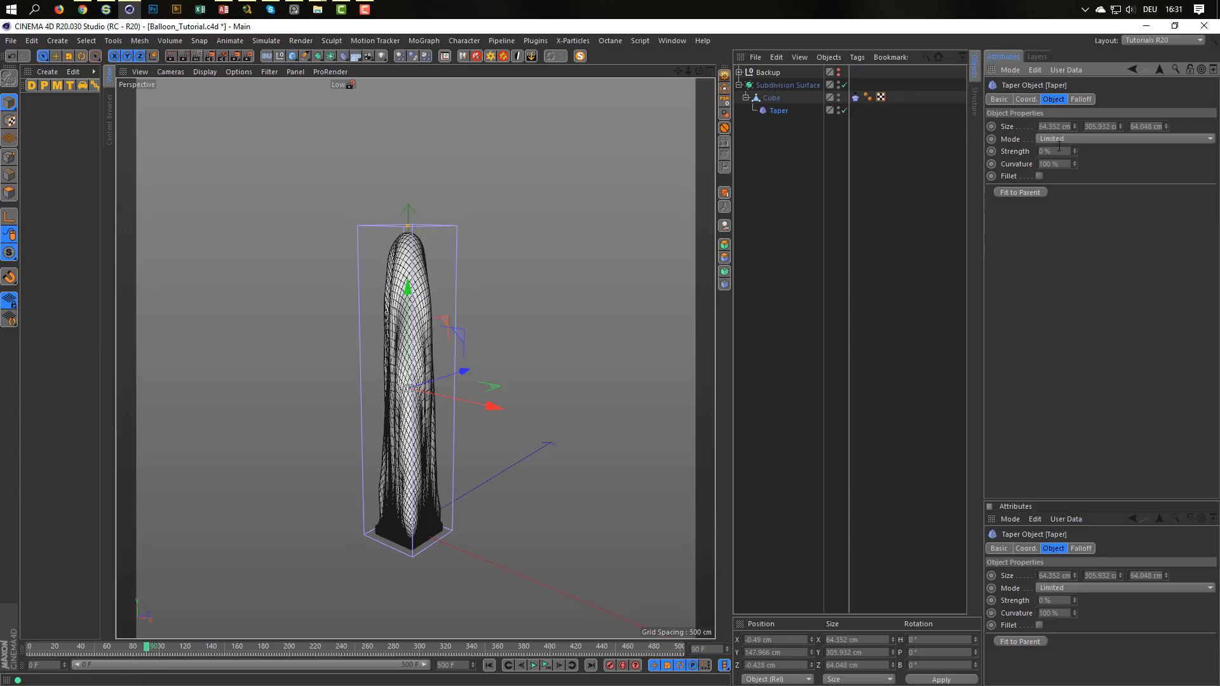
left_click_drag(1074, 152, 1060, 376)
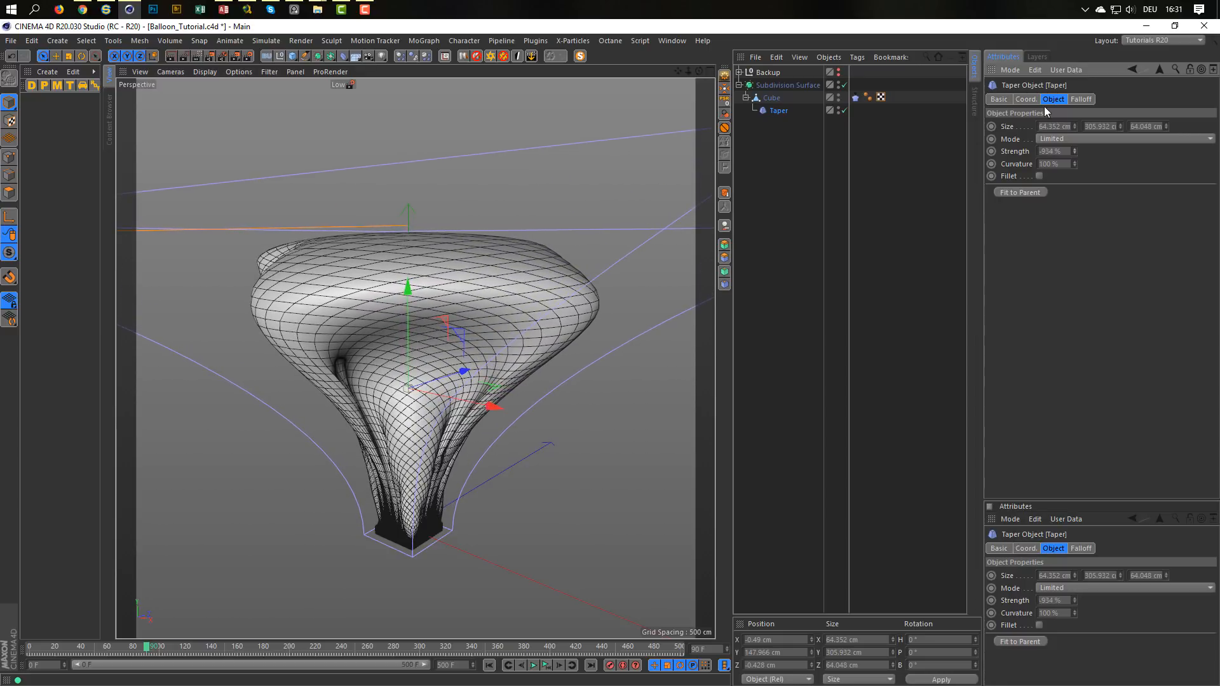
left_click_drag(544, 221, 423, 291, "alt")
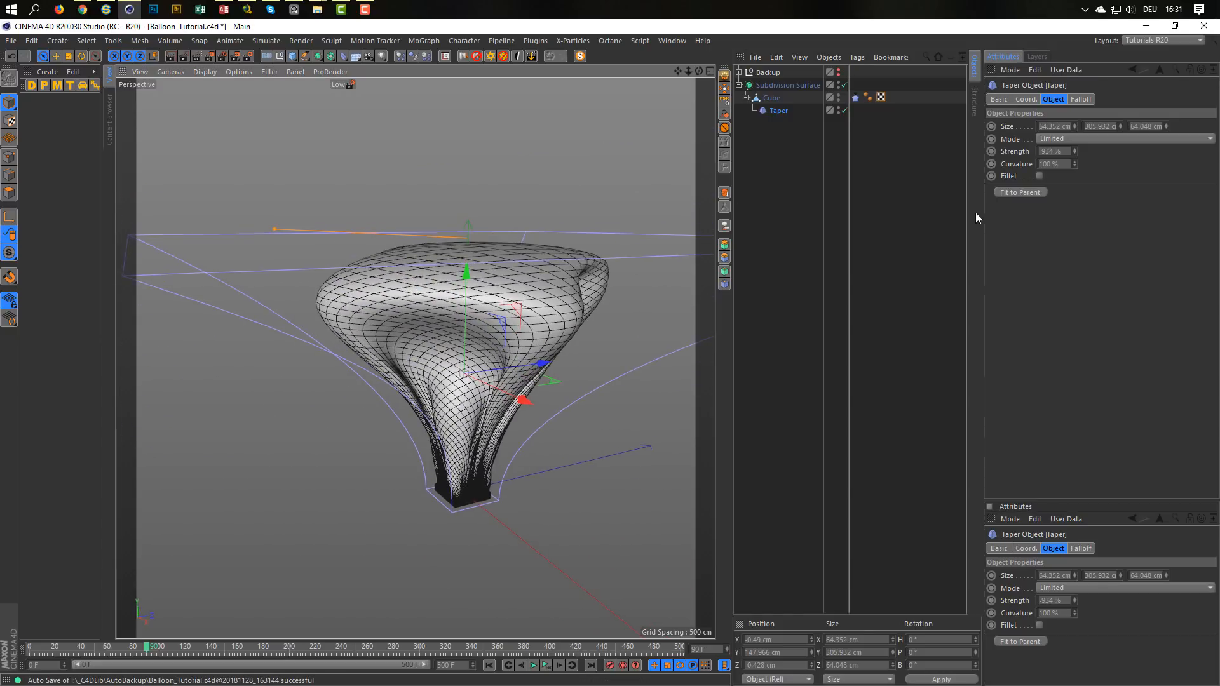
left_click(1038, 176)
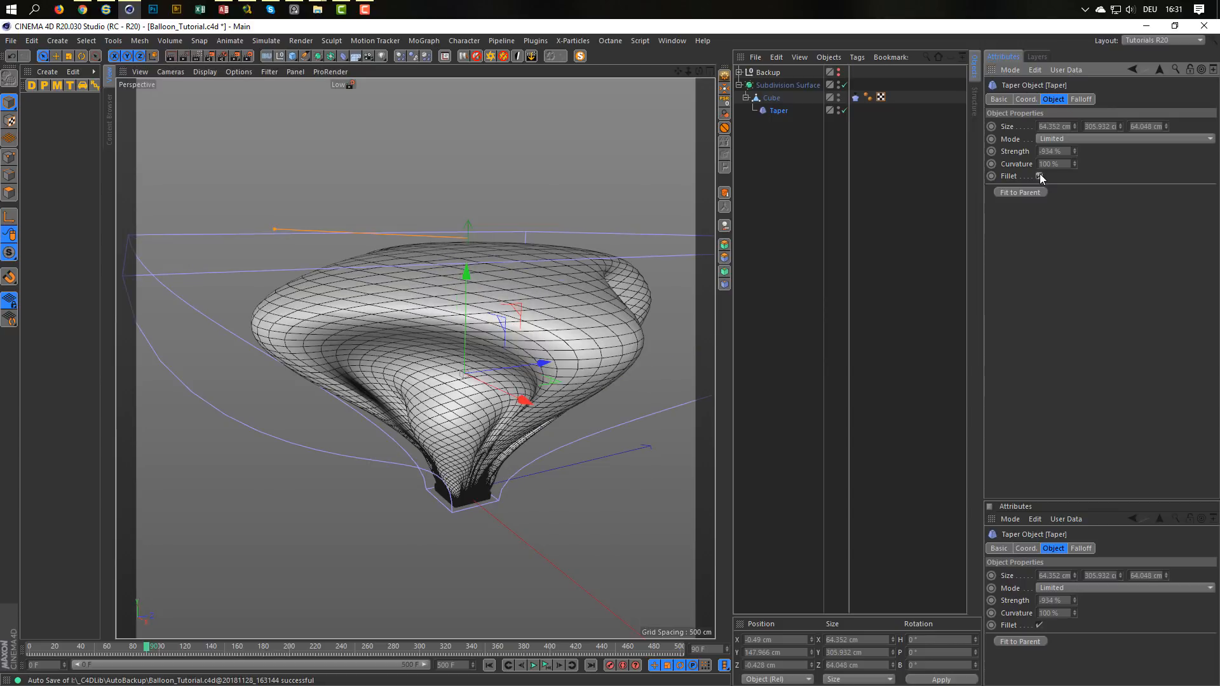
left_click_drag(504, 349, 436, 368, "alt")
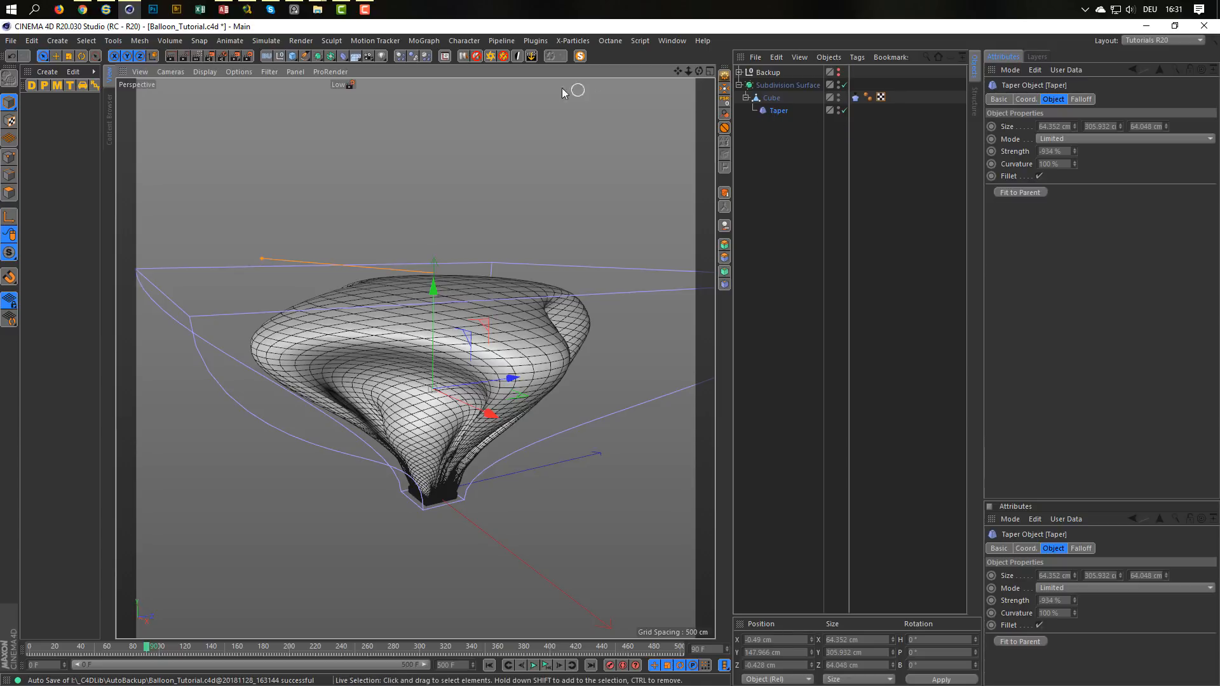
Add a Smoothing deformer under the cube, placed after the Taper deformer
left_click_drag(343, 60, 384, 229)
mouse_move(786, 77)
left_mouse_down()
mouse_move(765, 115)
mouse_move(778, 128)
left_mouse_up()
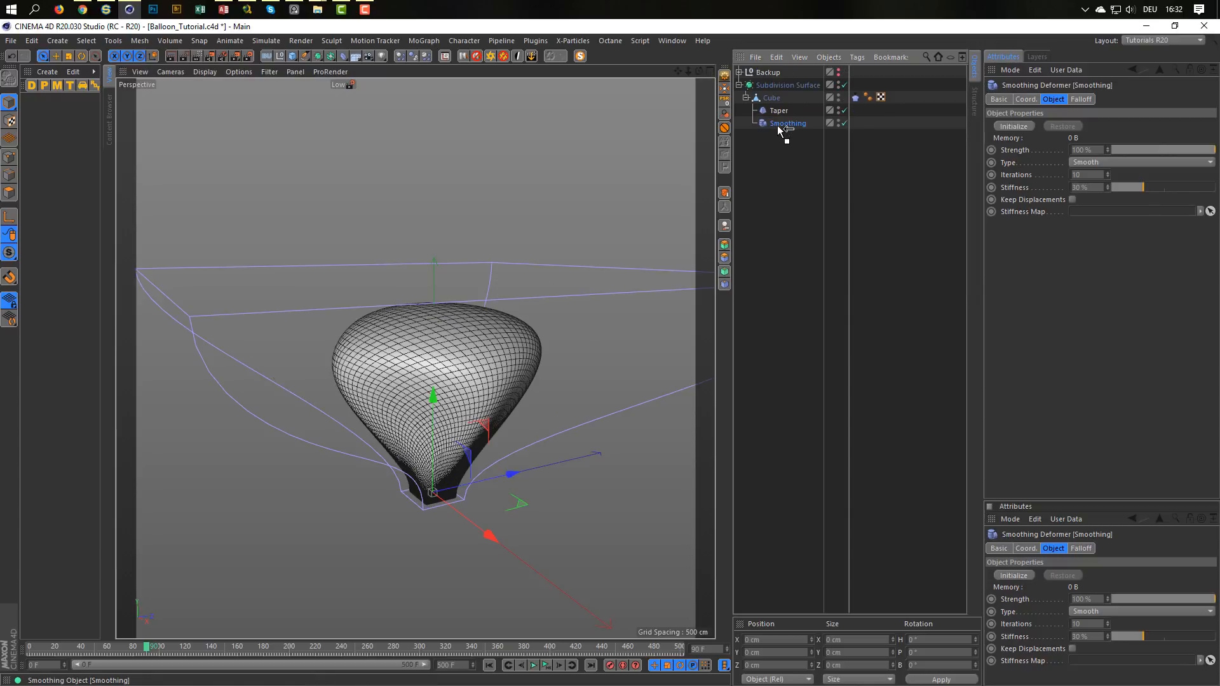
middle_click_drag(462, 358, 427, 296, "alt")
mouse_move(427, 299)
left_mouse_down("alt")
mouse_move(345, 319)
mouse_move(442, 296)
left_mouse_up("alt")
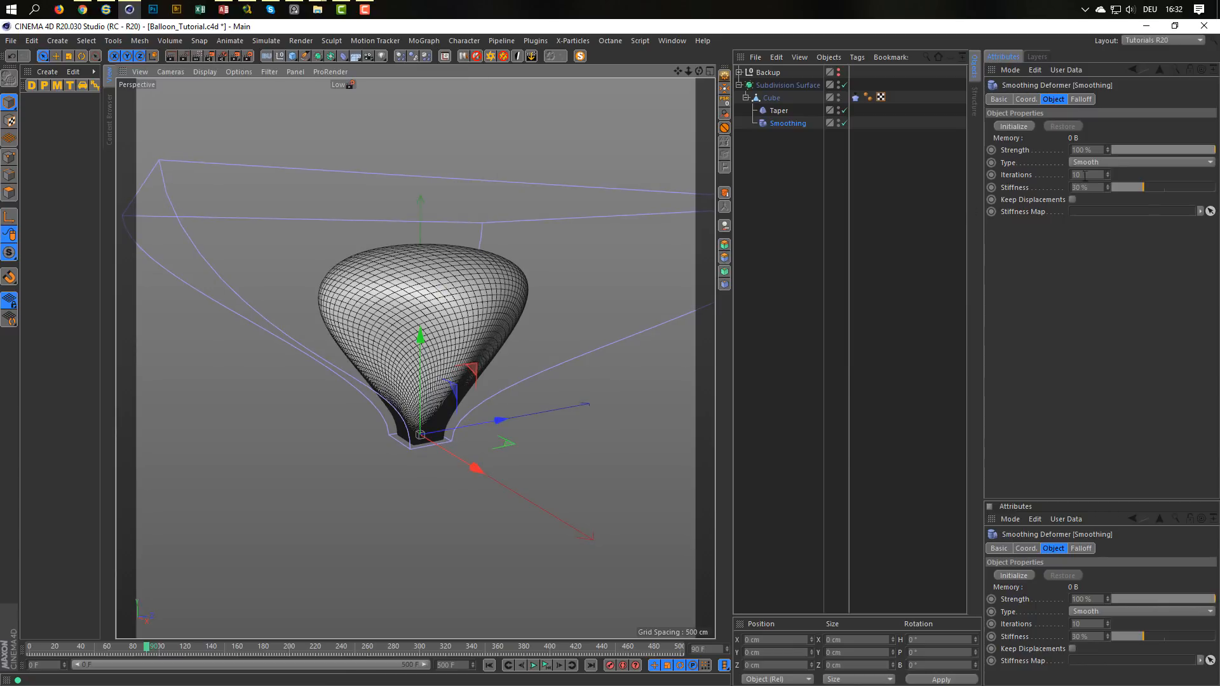
Try a stiffness of 46% on the Smoothing deformer, and settle on 0%
left_click_drag(1142, 185, 1160, 185)
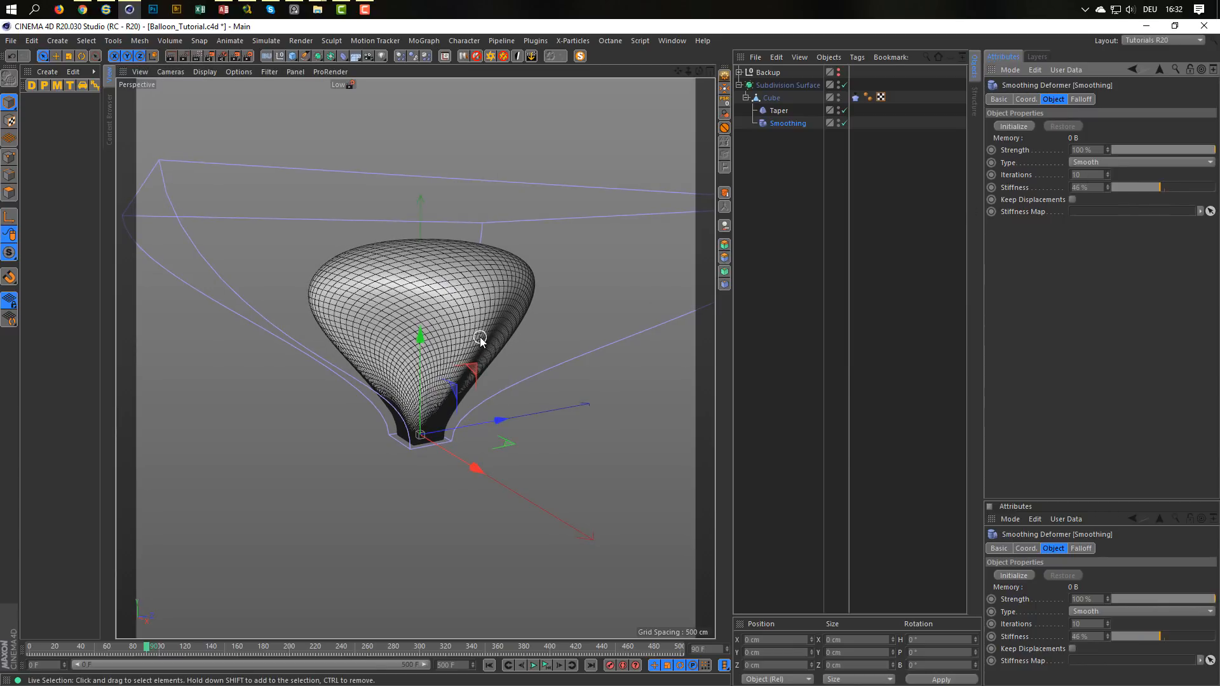
left_click_drag(423, 322, 540, 311, "alt")
left_click_drag(1157, 189, 1024, 192)
left_click_drag(483, 331, 428, 428, "alt")
Raise the Taper deformer about 10 cm in the Right view so the balloon's base stays below it, and return to the perspective view
middle_click(427, 427)
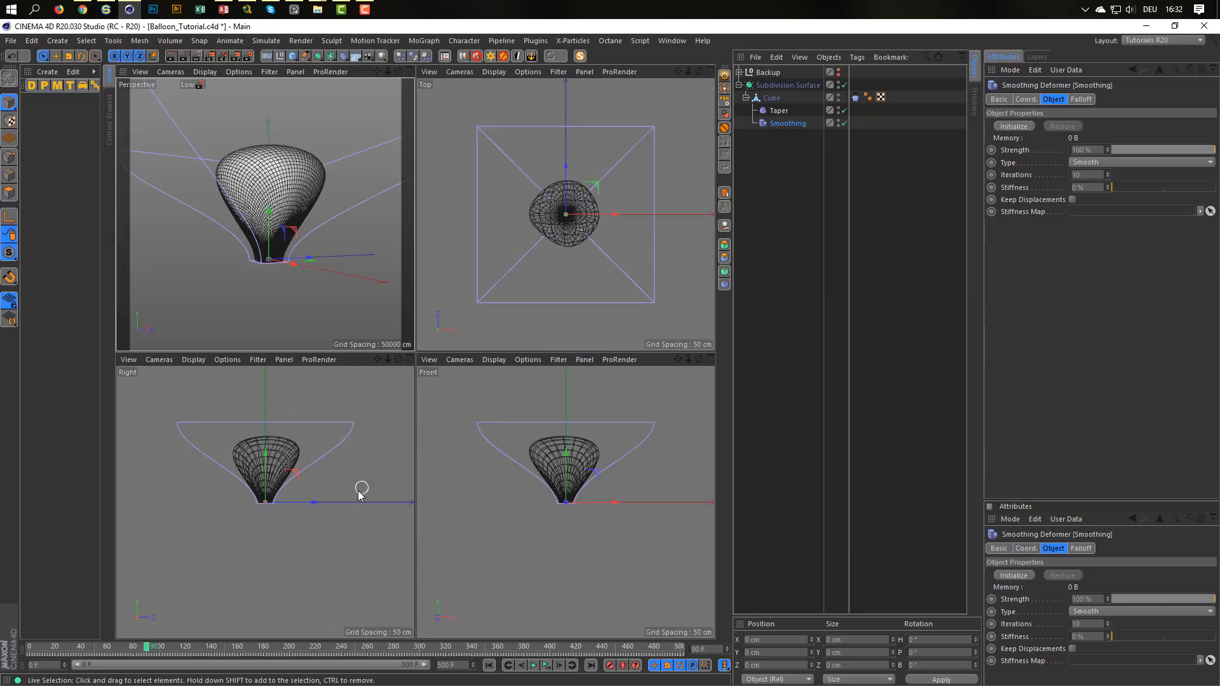
middle_click(371, 444)
right_click_drag(414, 360, 497, 333, "alt")
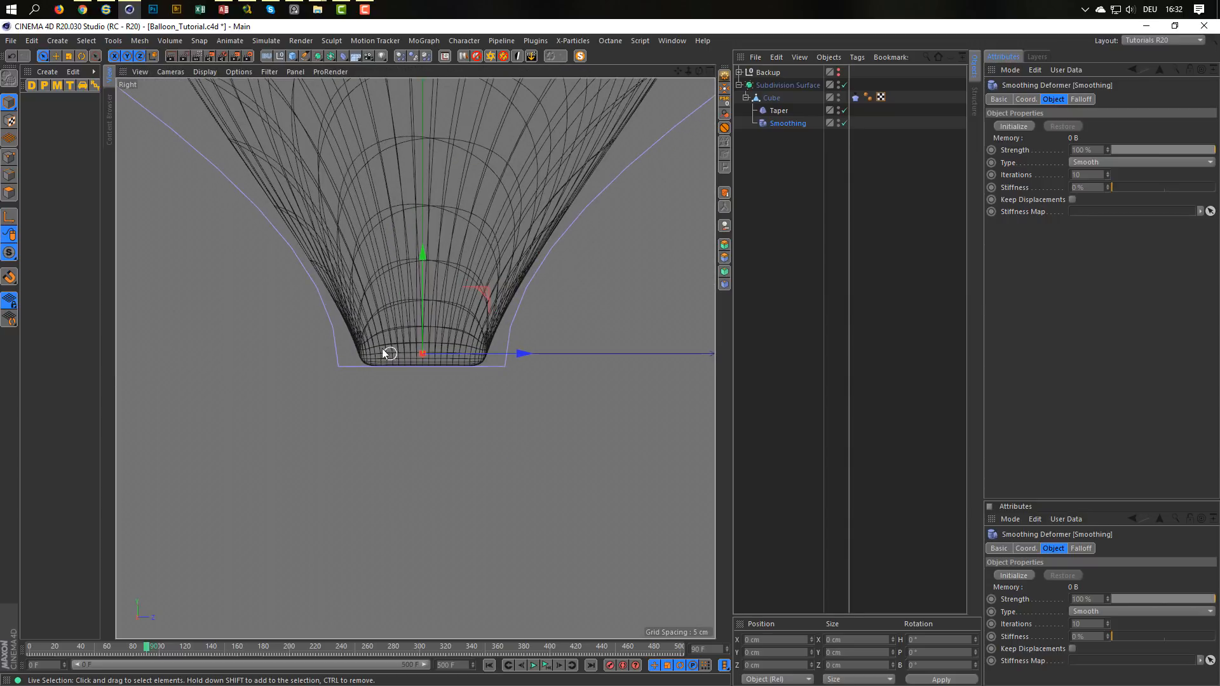
left_click(778, 110)
right_click_drag(507, 237, 465, 245, "alt")
middle_click_drag(465, 245, 464, 368, "alt")
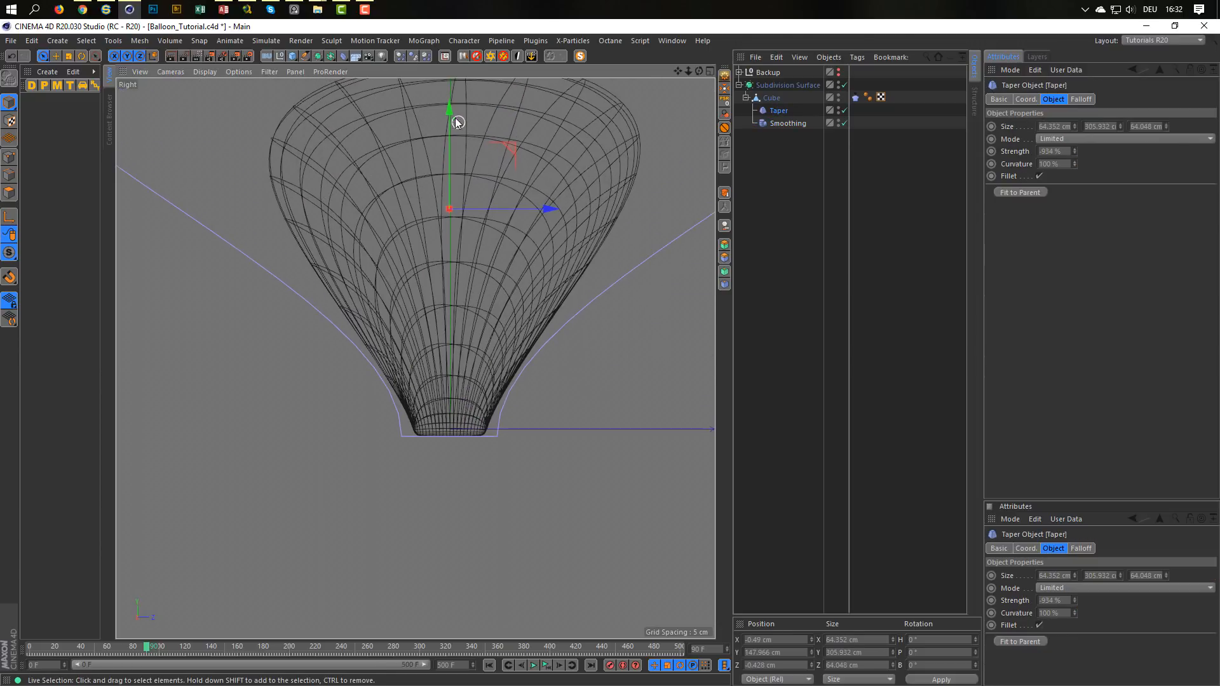
left_click_drag(450, 109, 454, 94)
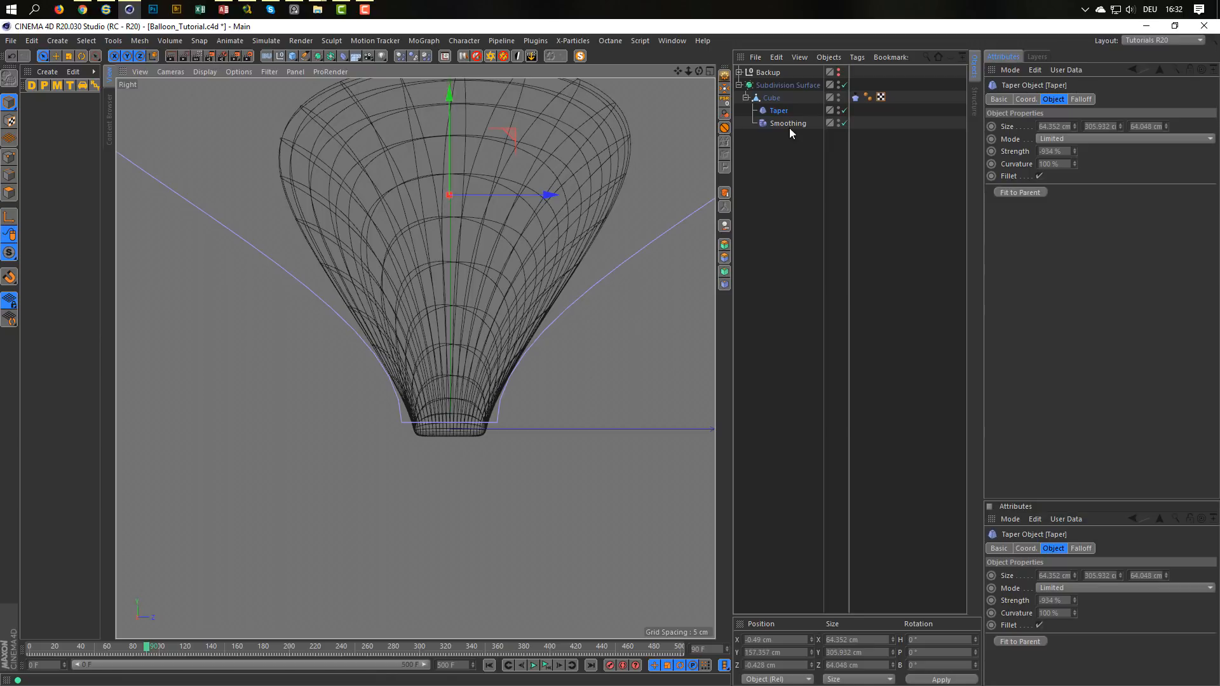
middle_click(427, 409)
middle_click(349, 276)
left_click_drag(427, 395, 421, 431, "alt")
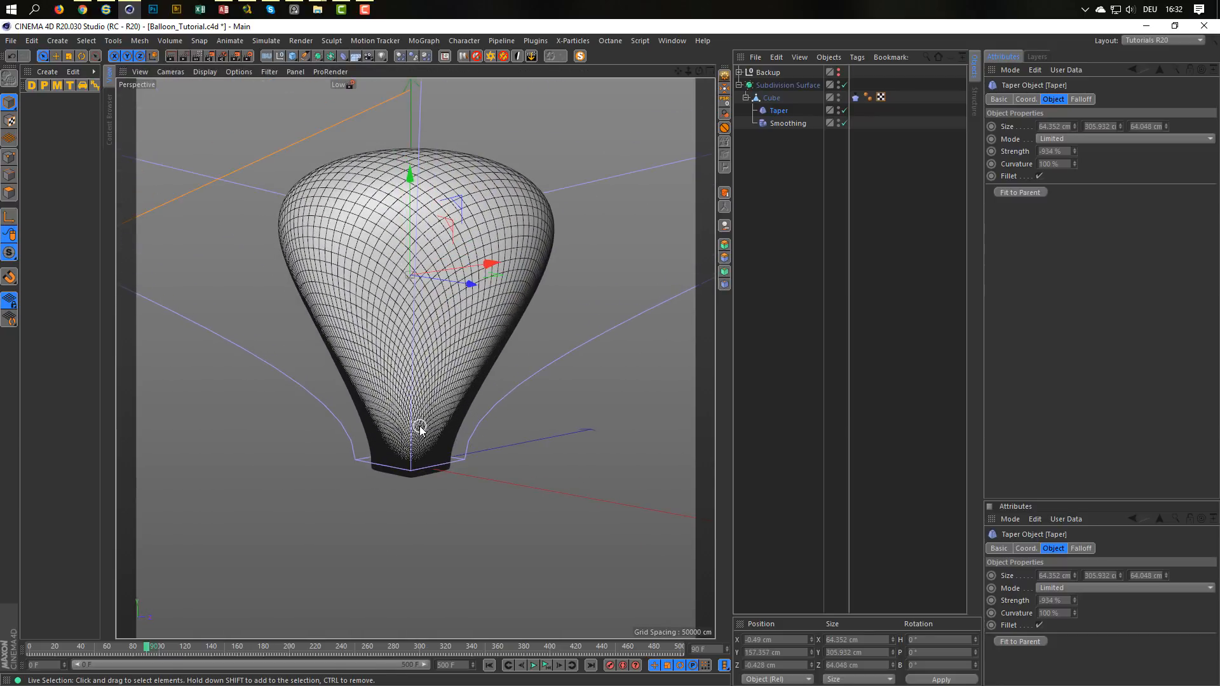
Add a Linear Field to the Smoothing deformer's falloff, with direction Y+ and a length of 37 cm
left_click(784, 124)
left_click(1080, 100)
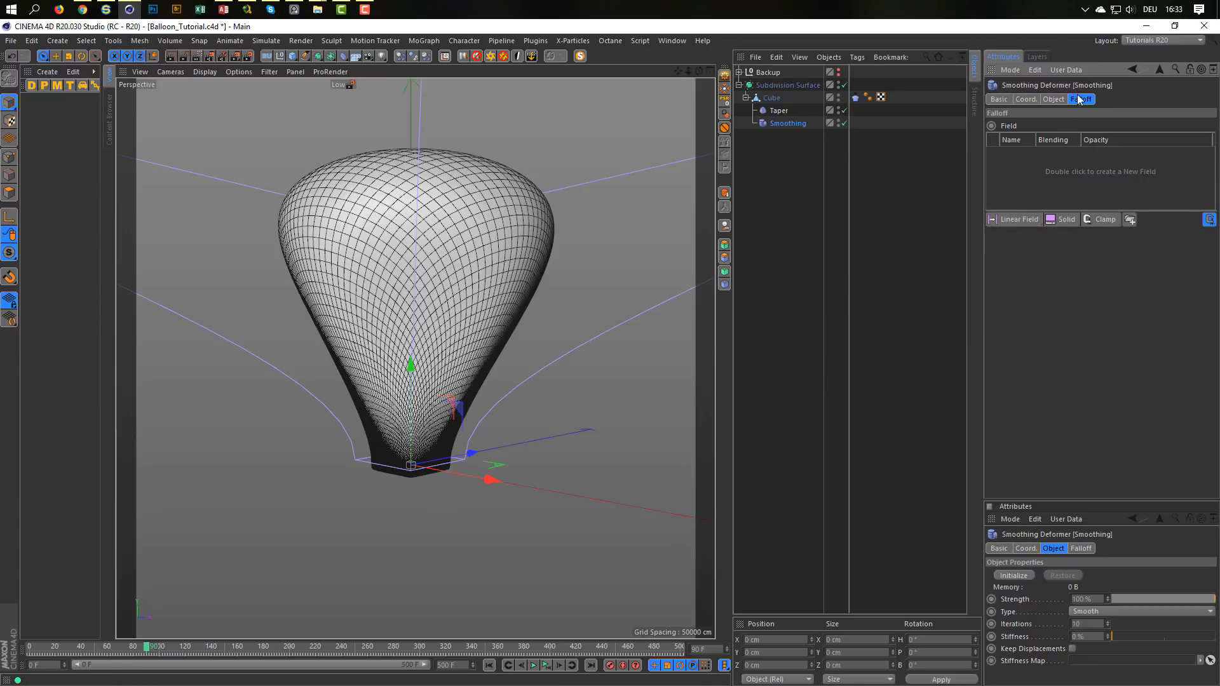
left_click(1014, 220)
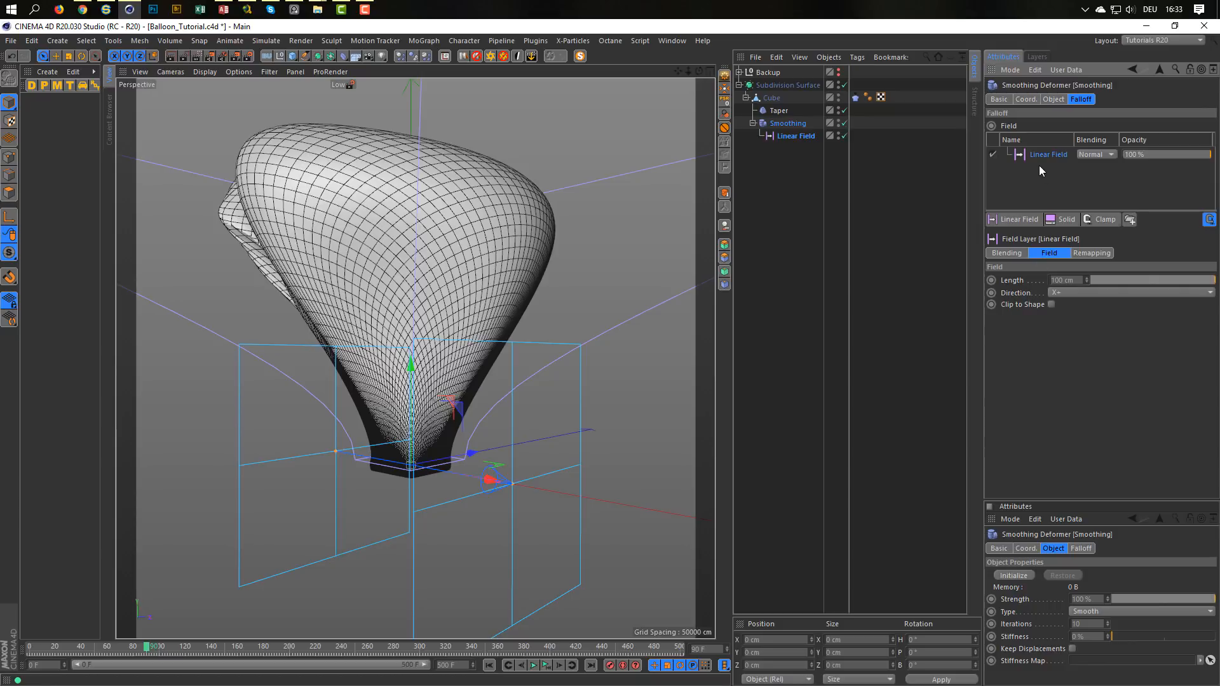
left_click(1068, 293)
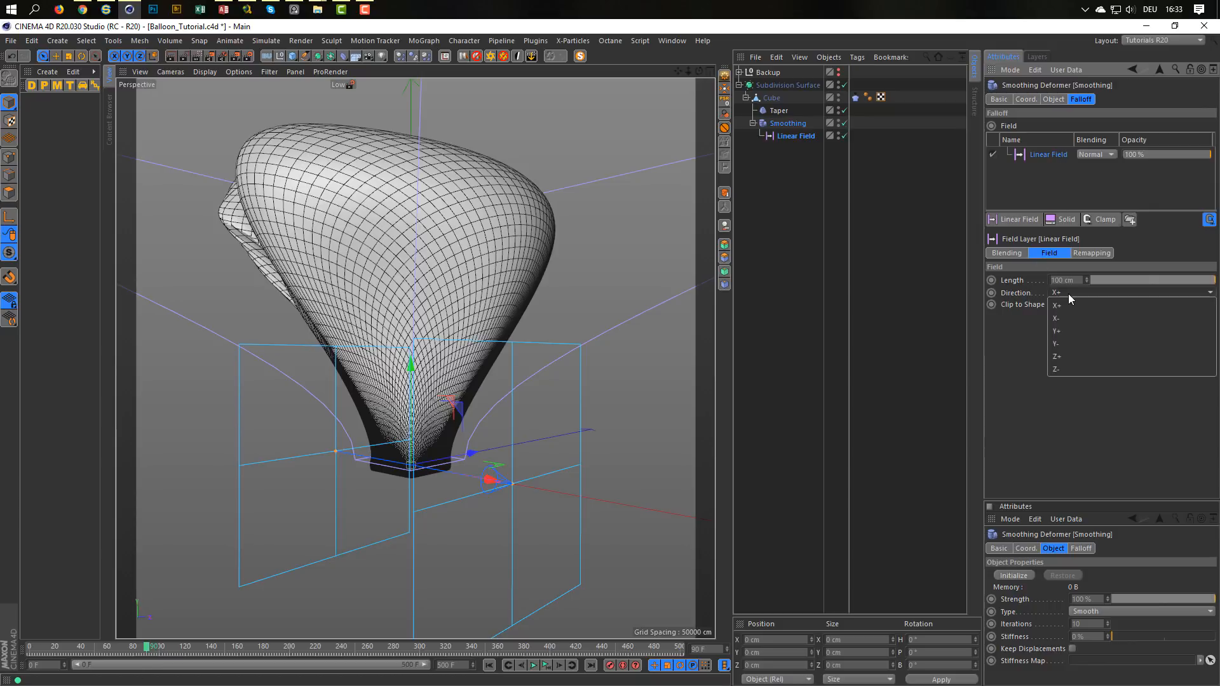
left_click(1075, 326)
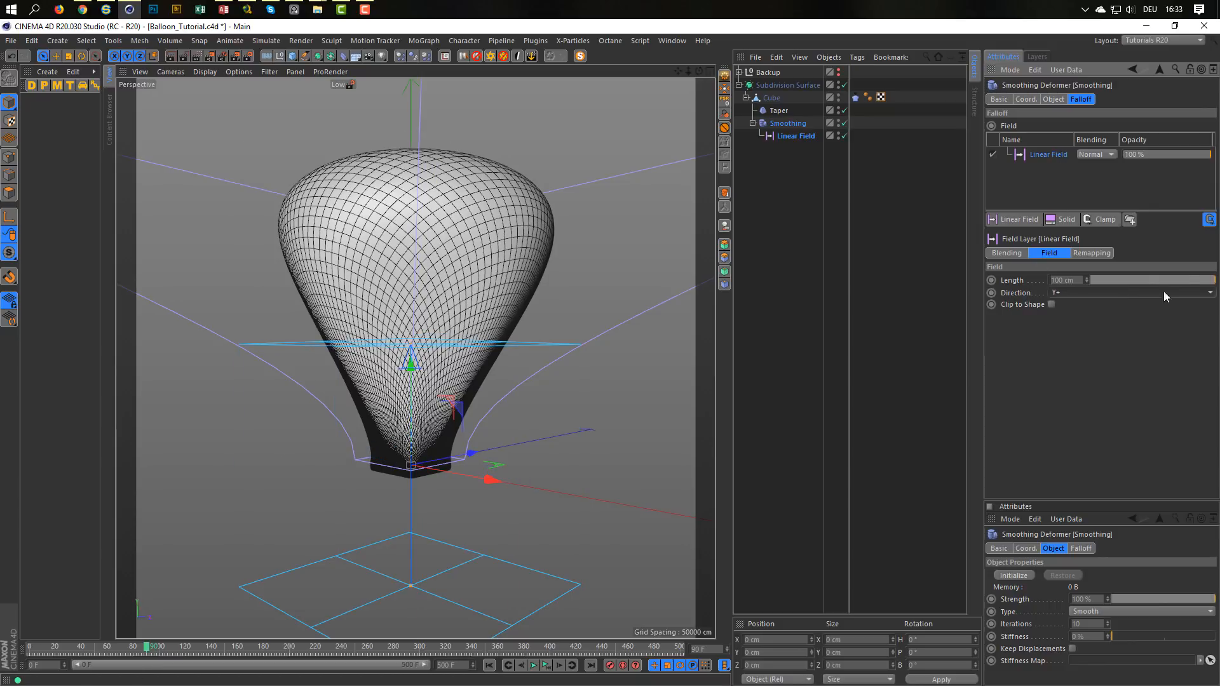
left_click_drag(1203, 285, 1137, 287)
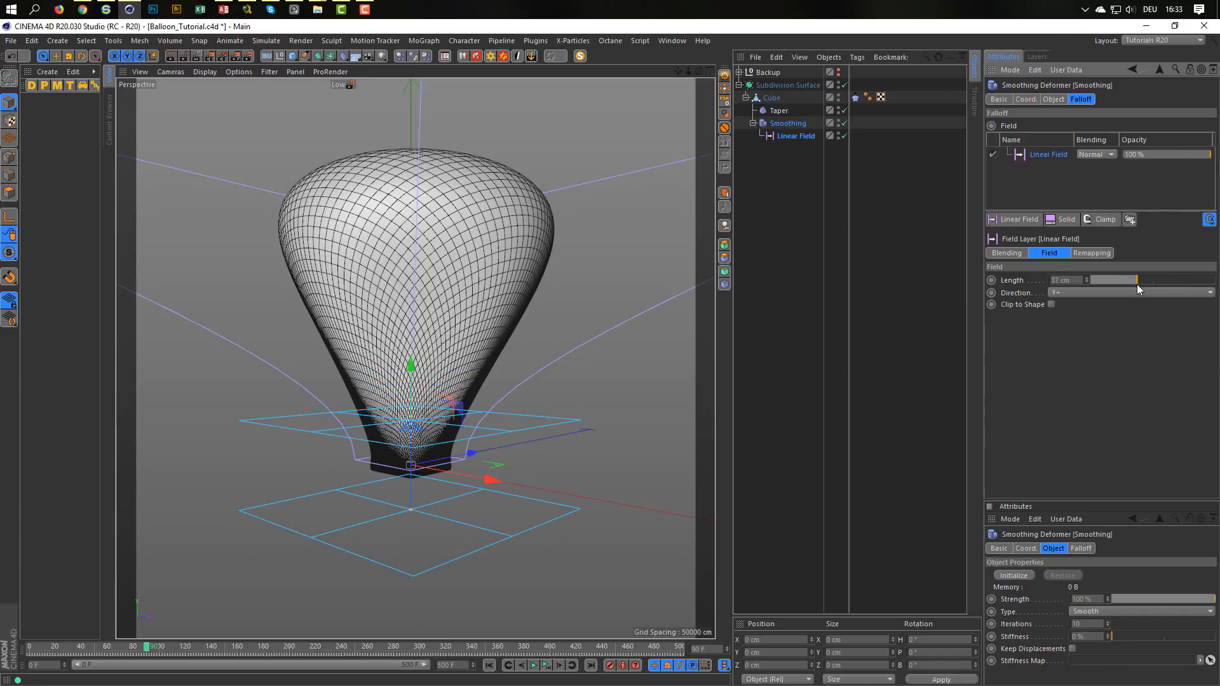
Raise the Smoothing deformer's Linear Field about 78 cm so the smoothing fades out toward the balloon's neck
scroll(445, 460, "up", 5)
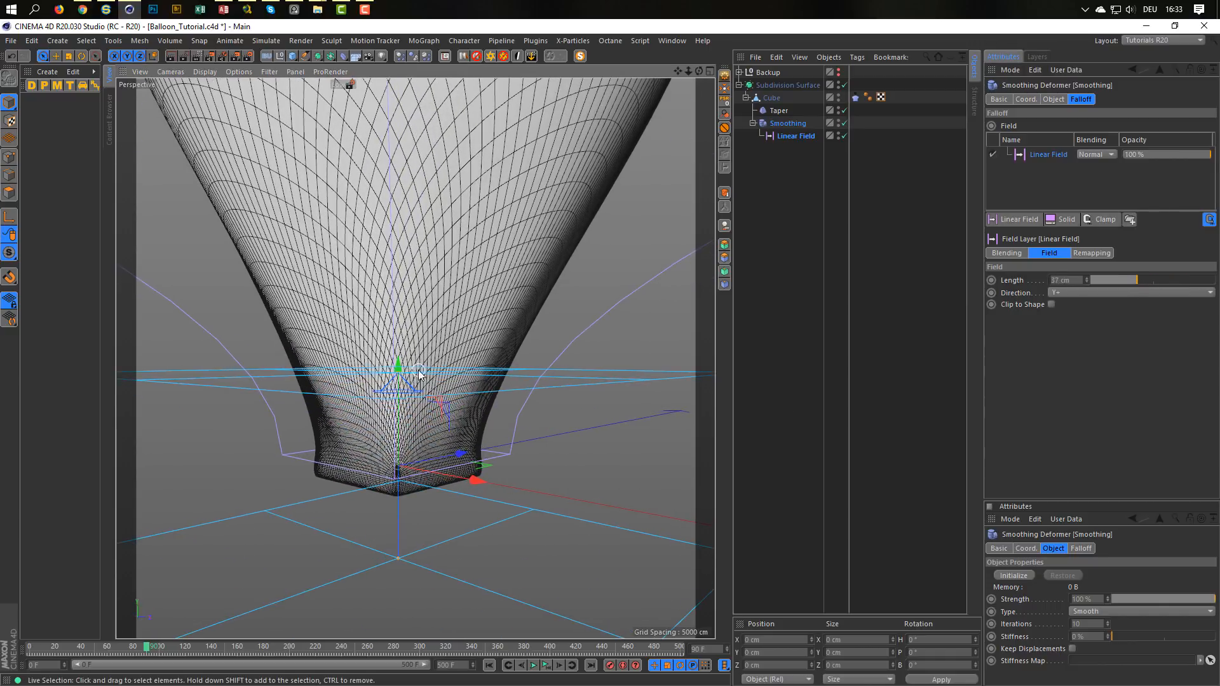
left_click_drag(399, 364, 443, 173)
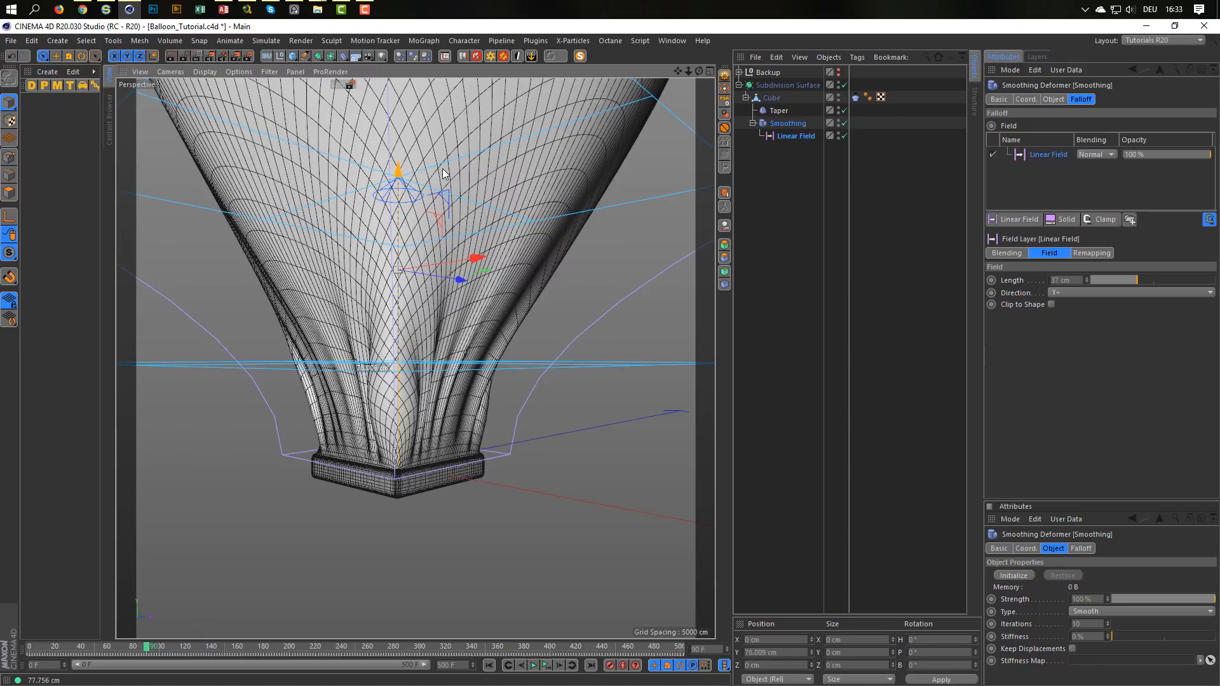
right_click_drag(397, 259, 395, 289, "alt")
middle_click_drag(395, 289, 406, 389, "alt")
left_click_drag(406, 389, 406, 440, "alt")
scroll(406, 432, "down", 5)
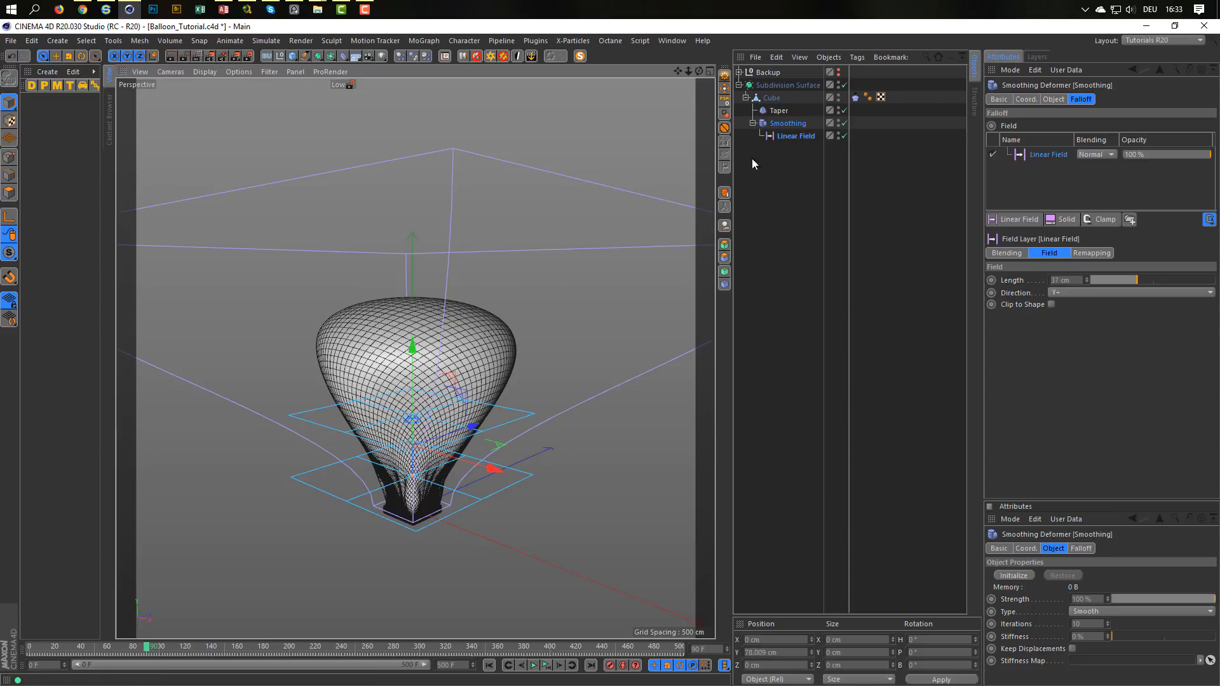
Add a Linear Field with direction Y- to the Taper deformer's falloff and raise it about 88 cm
left_click(781, 111)
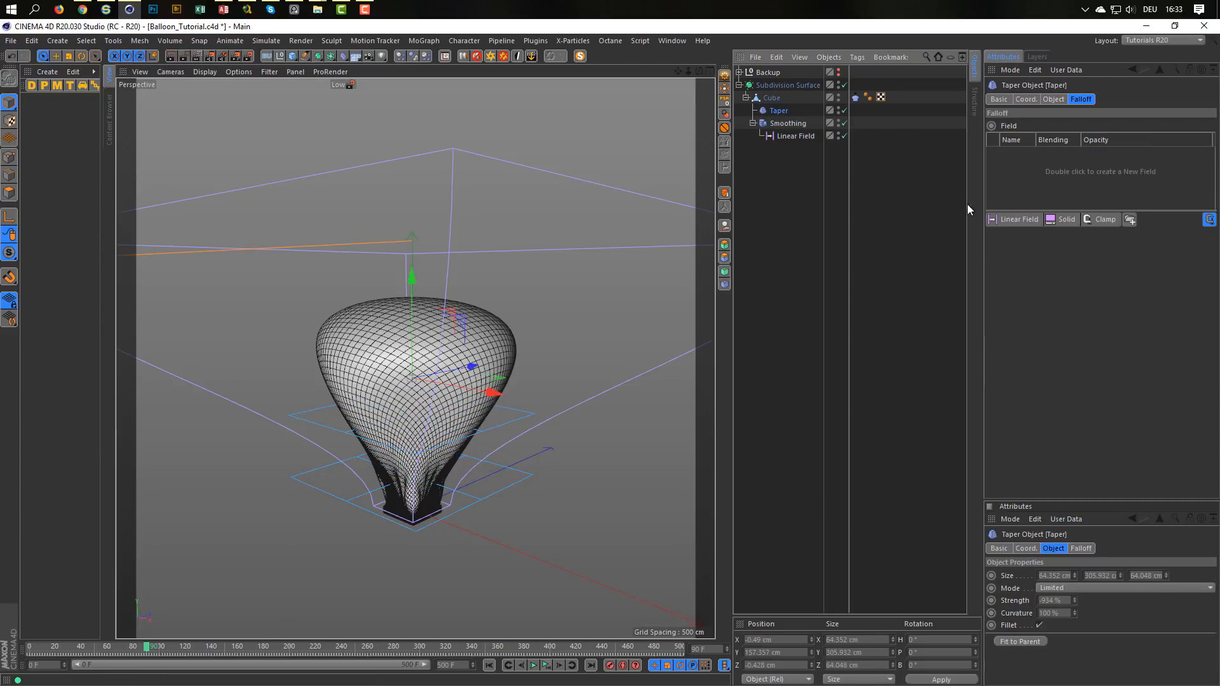
left_click(1019, 220)
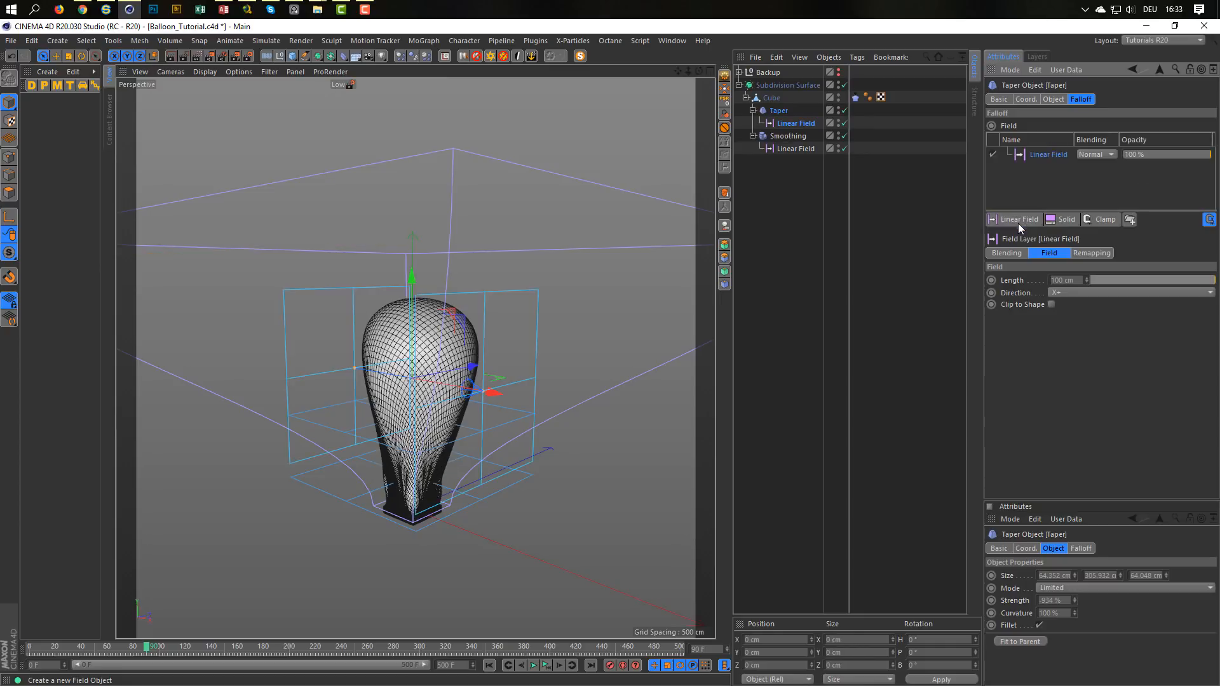
left_click(1057, 293)
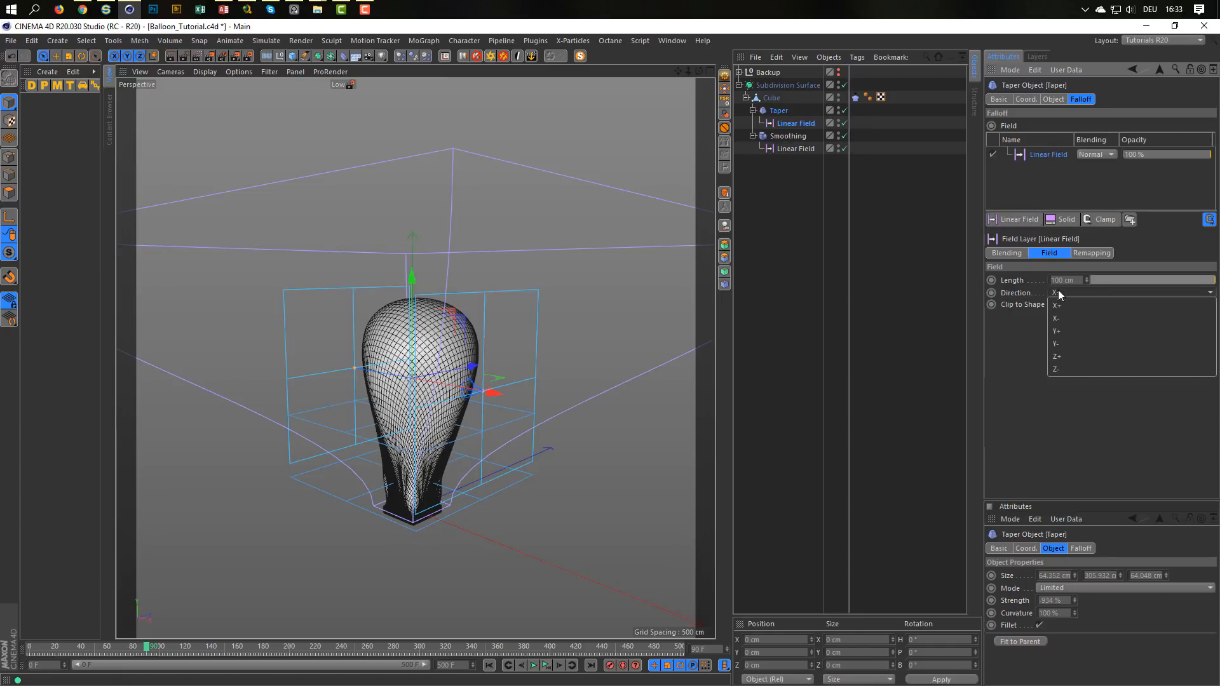
left_click(1070, 344)
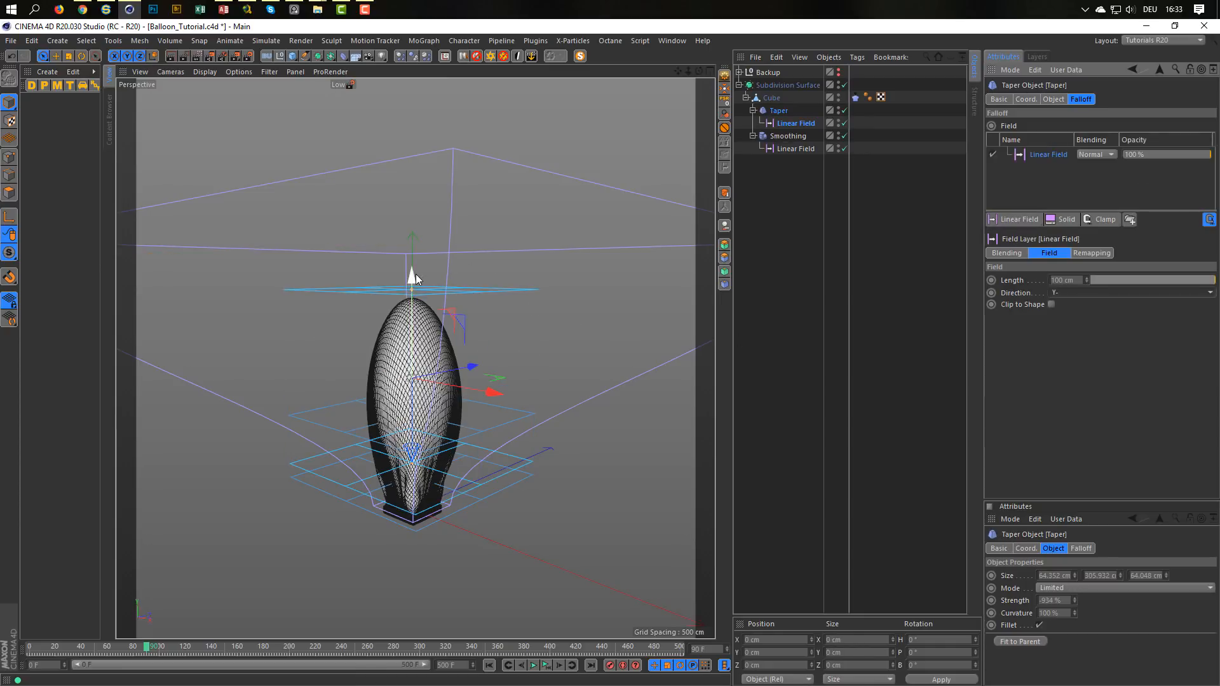
left_click_drag(416, 274, 409, 195)
mouse_move(417, 420)
left_mouse_down("alt")
mouse_move(283, 423)
mouse_move(254, 439)
mouse_move(466, 436)
mouse_move(408, 416)
left_mouse_up("alt")
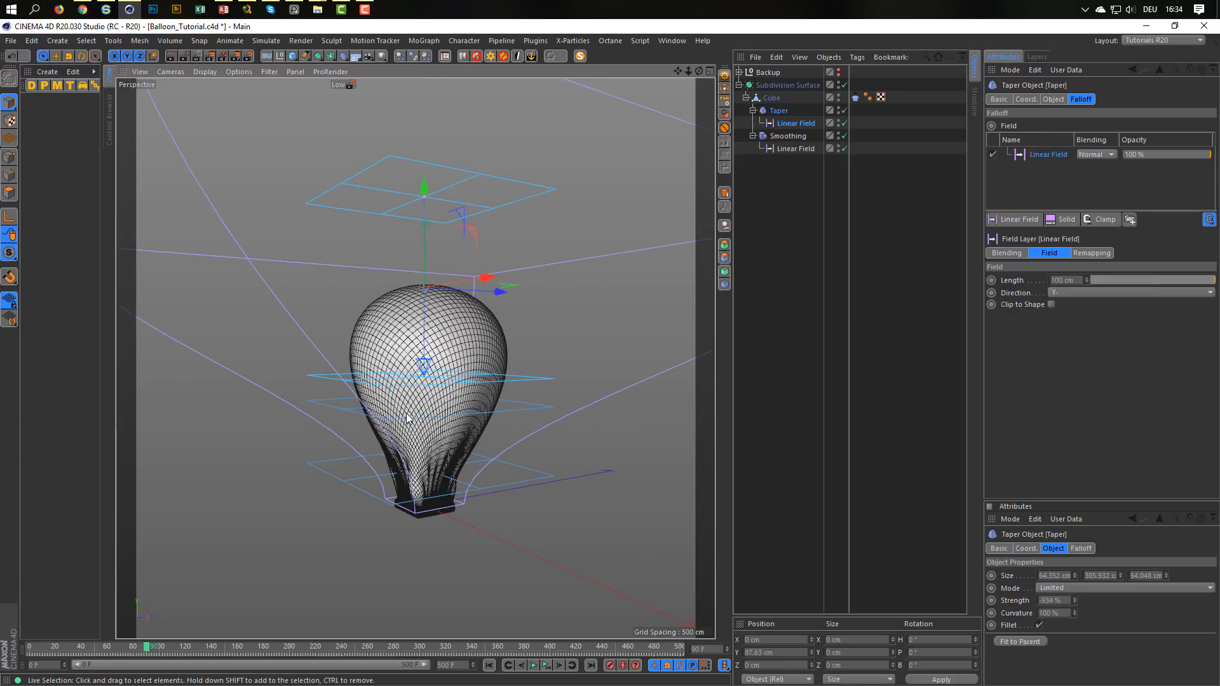
Replay the simulation from the start and raise the Taper's Linear Field to about 125 cm in Y while it plays
left_click(547, 666)
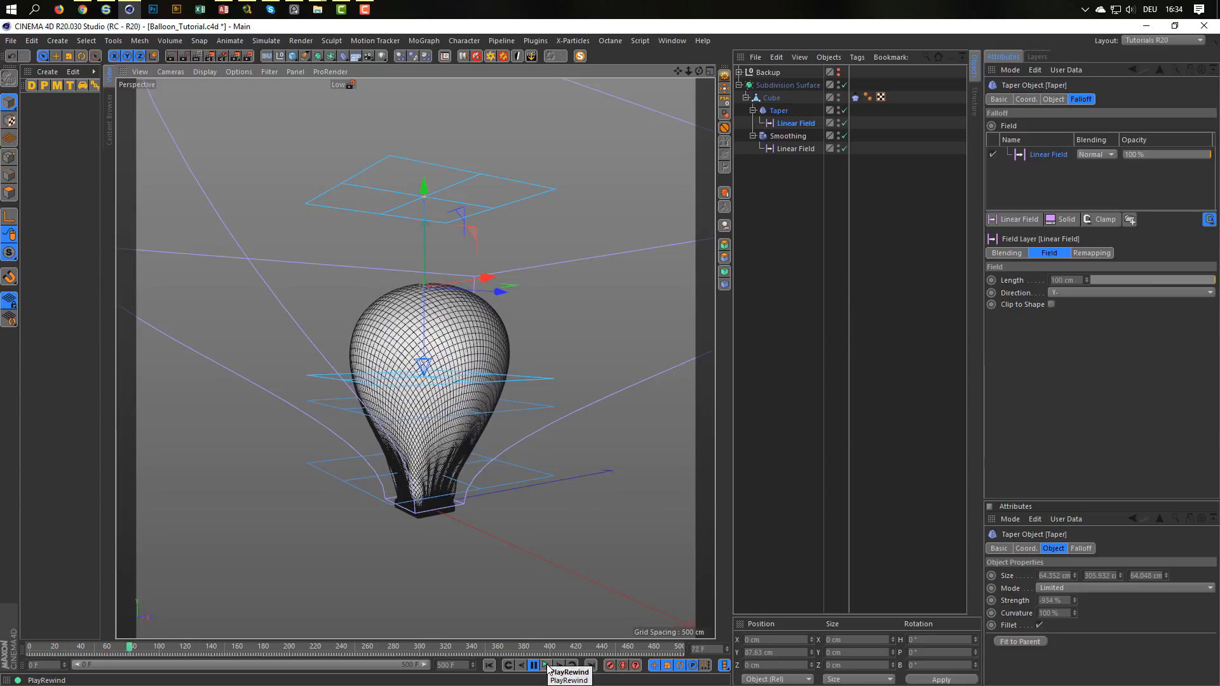
left_click(548, 667)
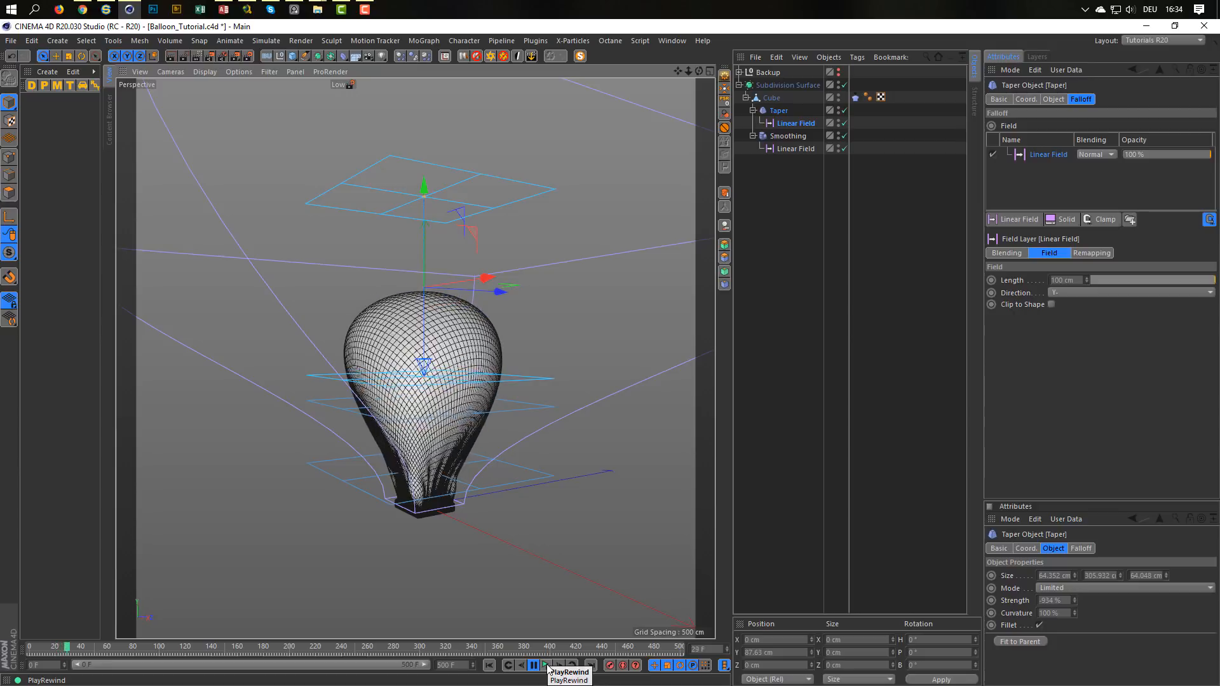
left_click(548, 667)
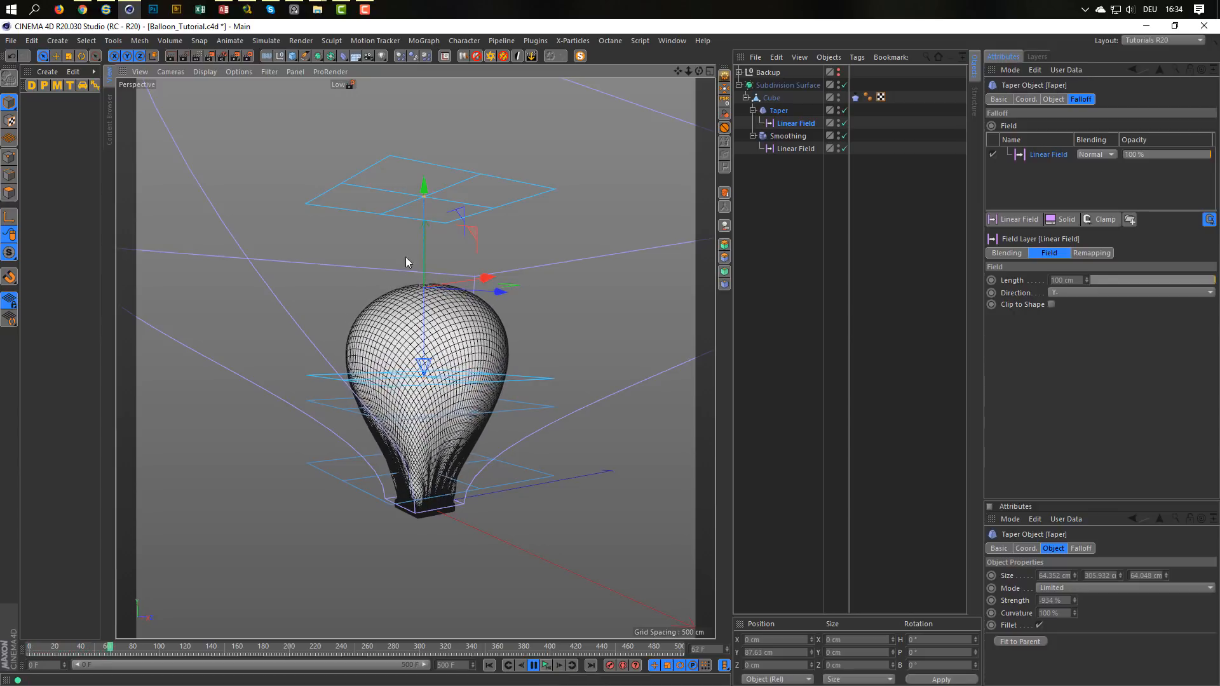
left_click_drag(422, 188, 438, 147)
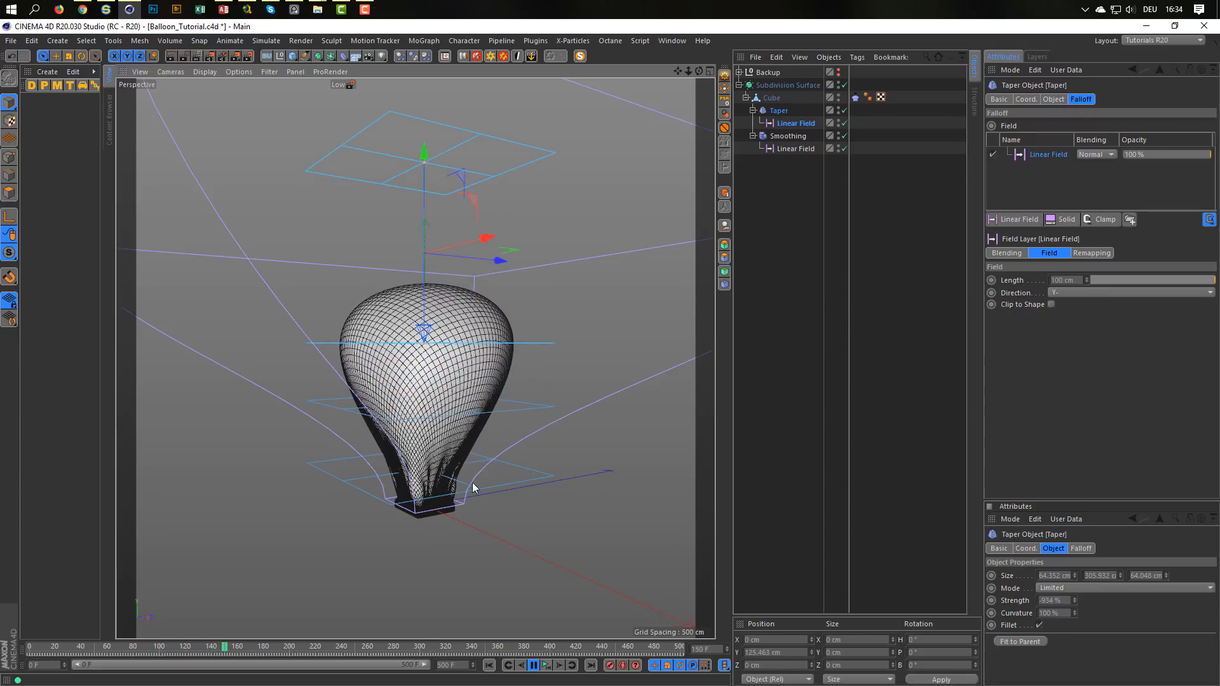
Replay the simulation while lowering the Taper's Linear Field to about 109 cm in Y and setting the Taper strength to -1110%
left_click(547, 667)
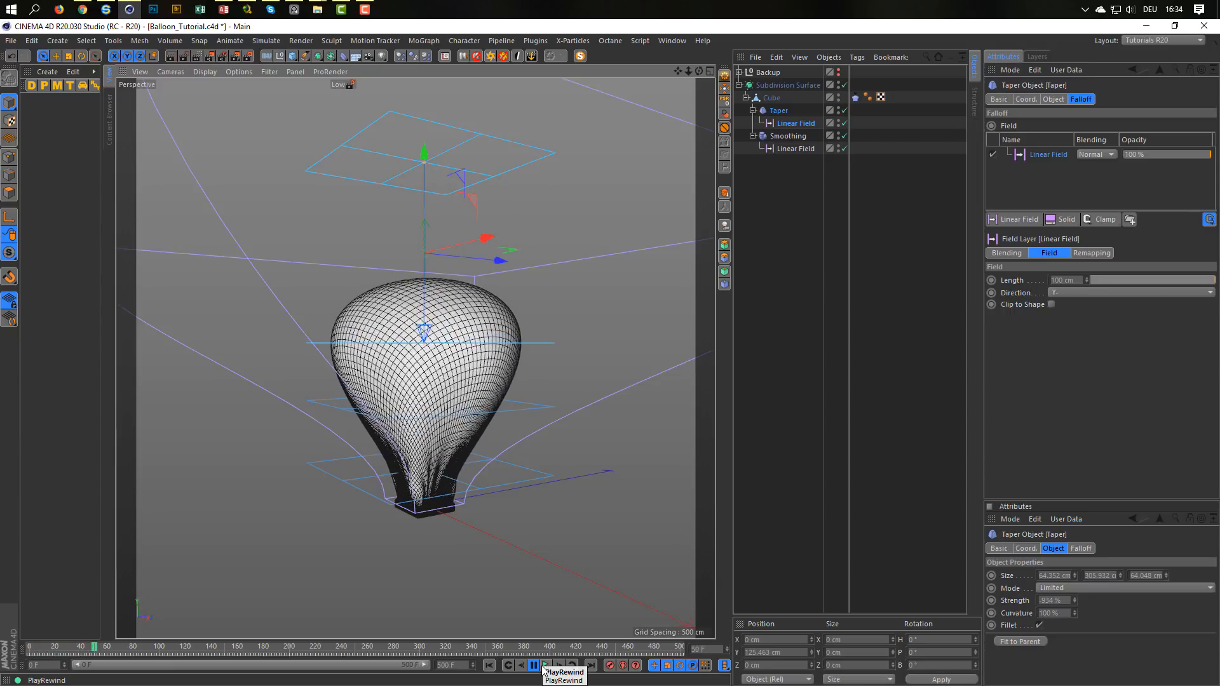
left_click_drag(425, 153, 425, 165)
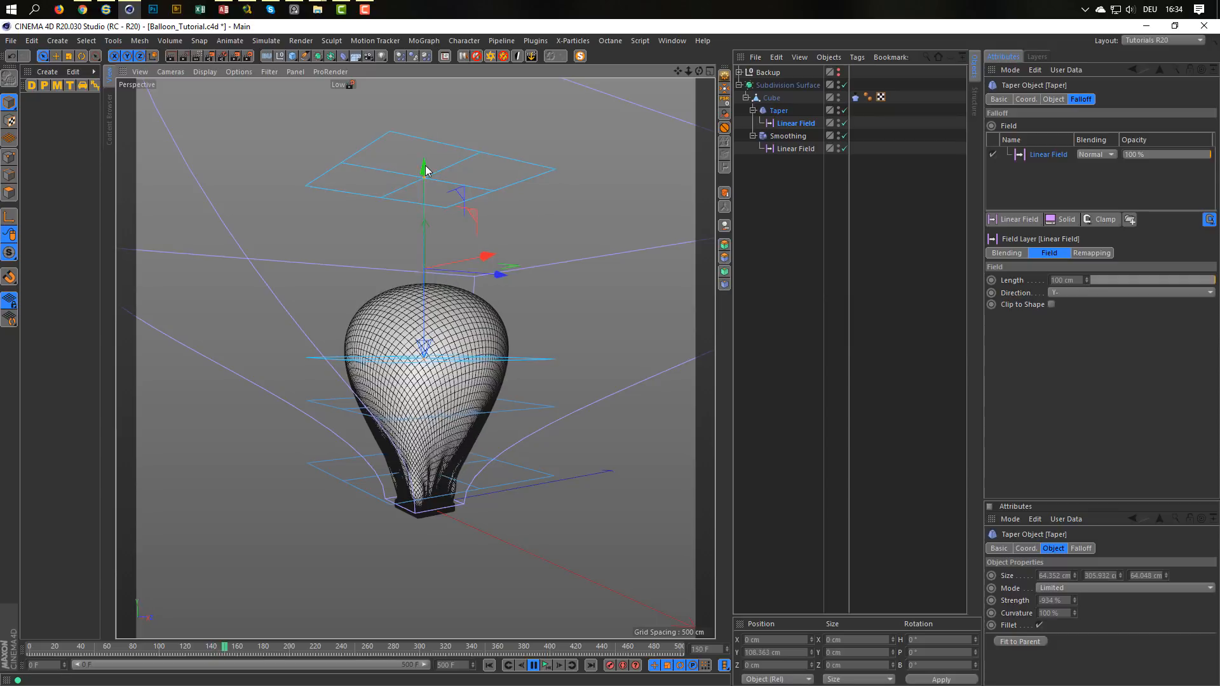
left_click(780, 111)
left_click(1051, 101)
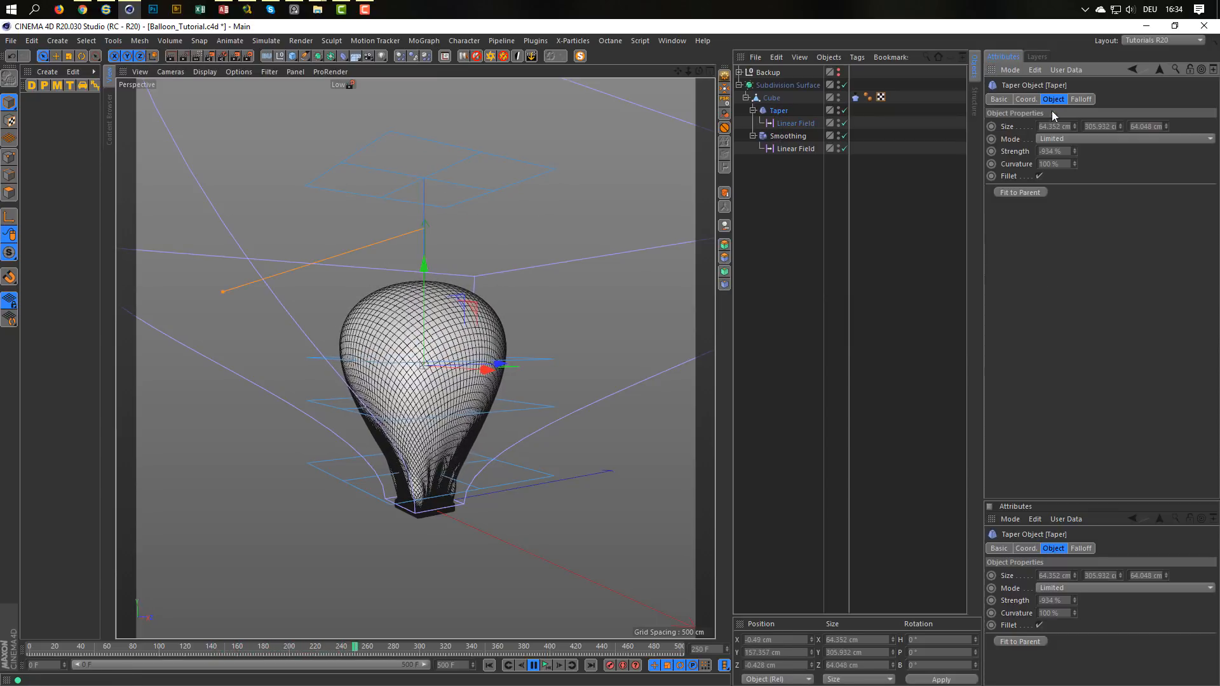
left_click_drag(1074, 151, 1050, 151)
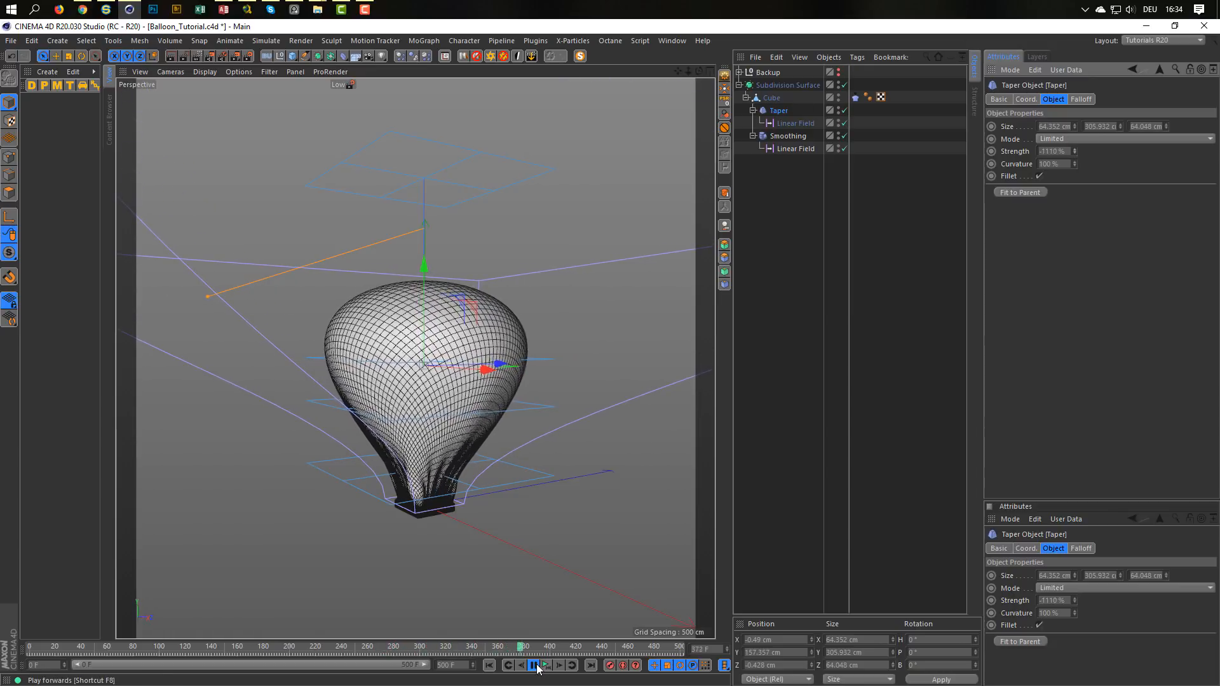
left_click(547, 665)
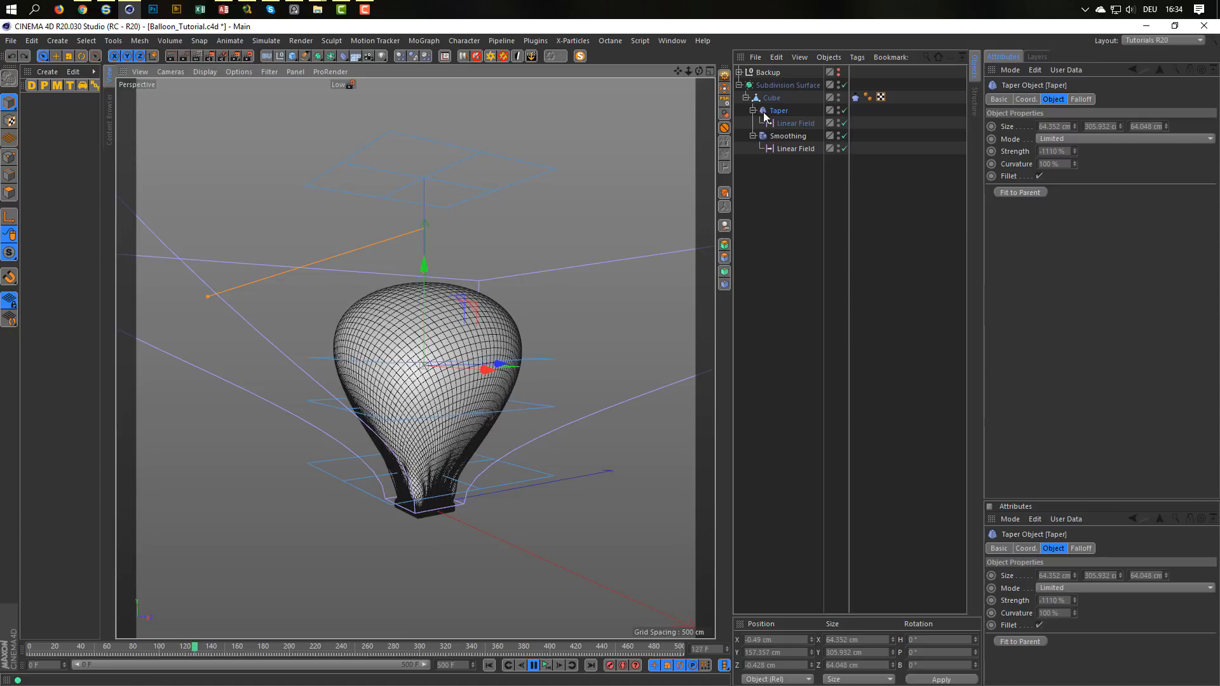
Lower the Taper's Linear Field to about 85 cm in Y and set the cube's Cloth tag size to 800%
left_click(778, 122)
left_click_drag(422, 167, 422, 183)
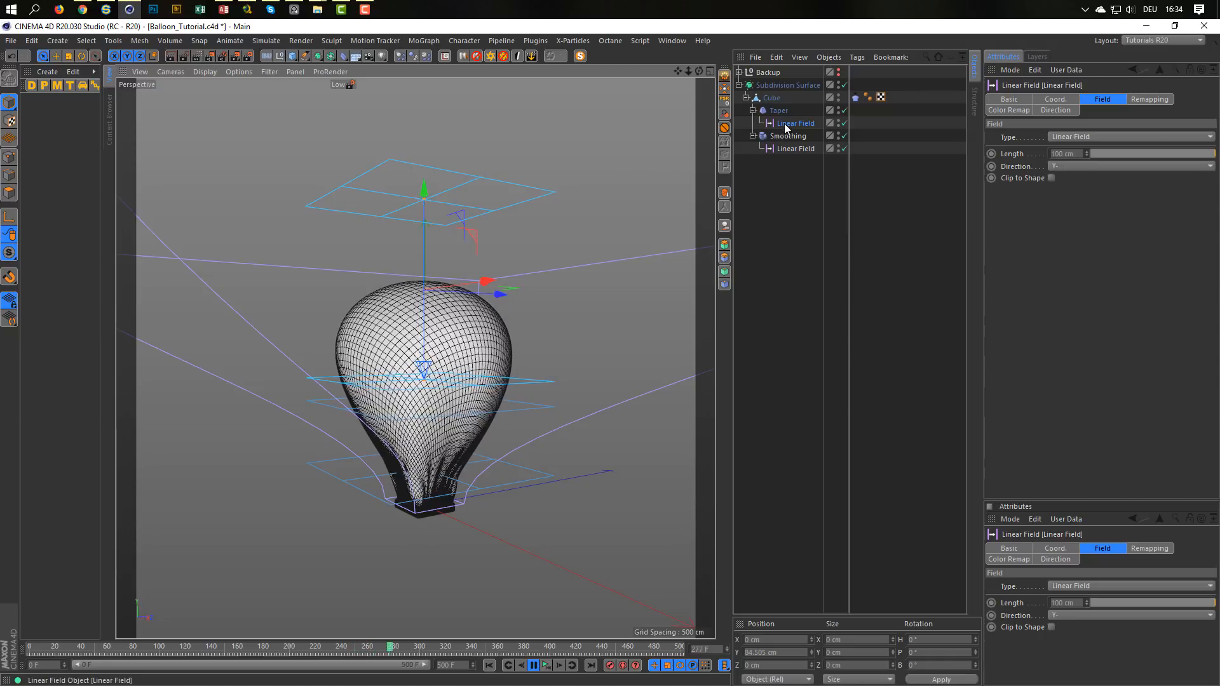
left_click(855, 99)
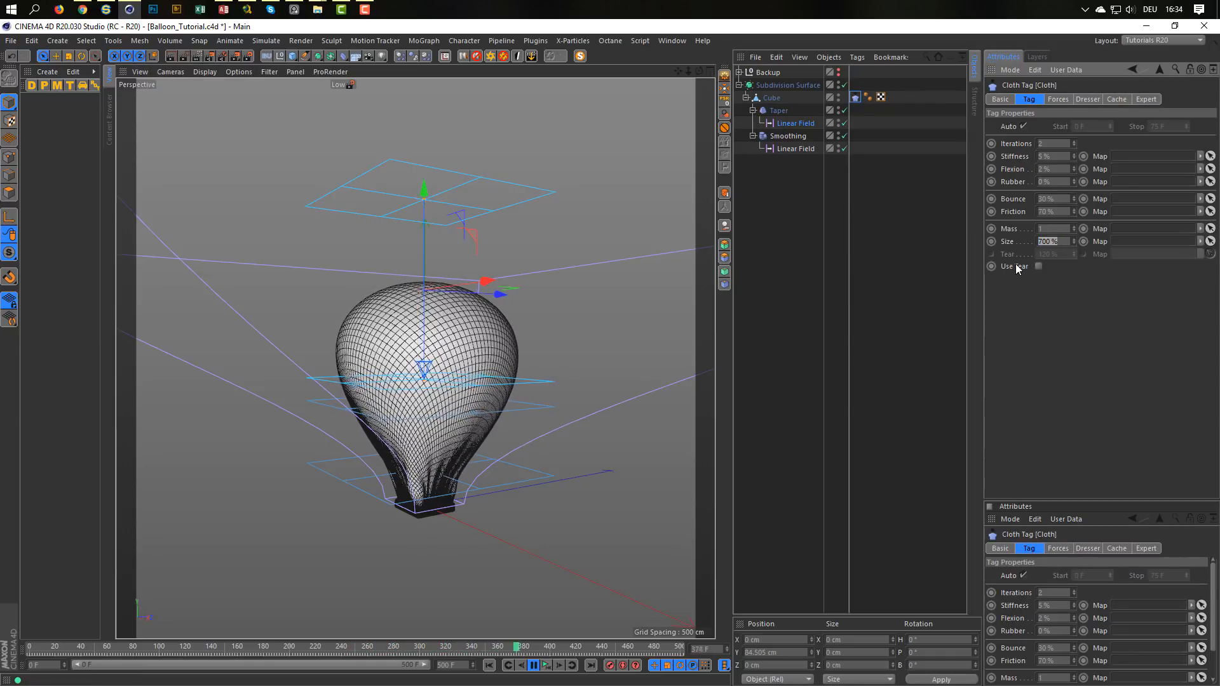
type("800")
key("Return")
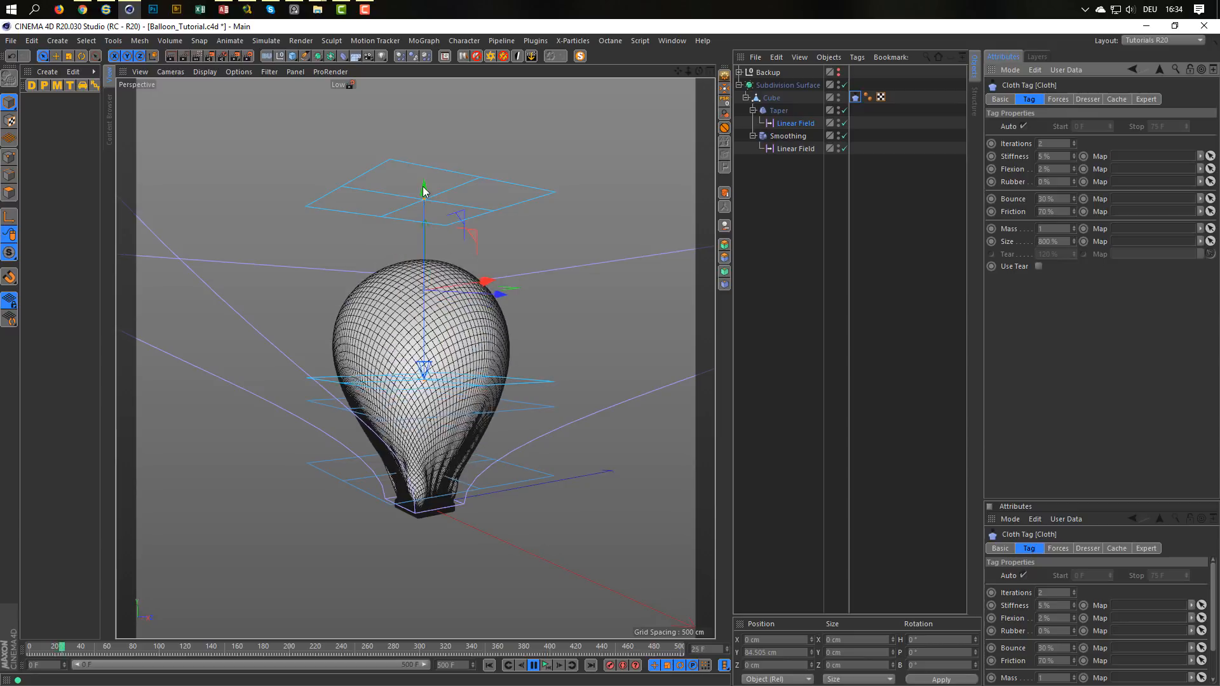
Raise the Taper's Linear Field to about 120 cm in Y, replay the inflation from the start, and pause at frame 140
left_click_drag(423, 191, 436, 152)
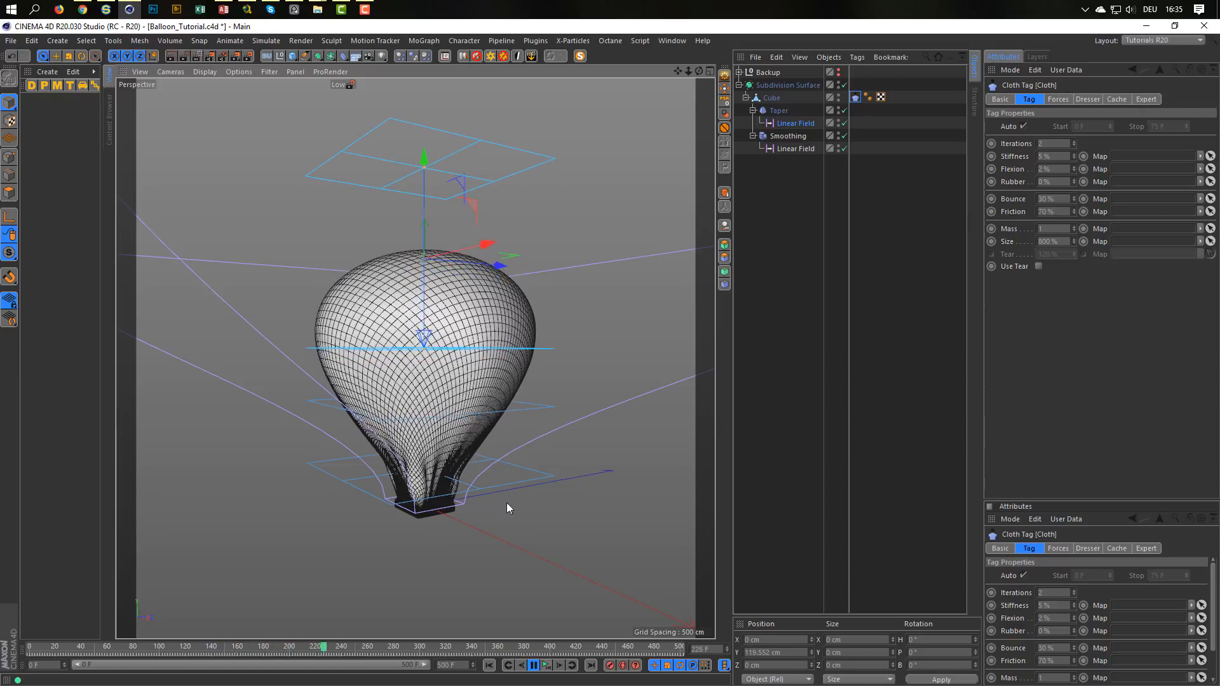
left_click(547, 665)
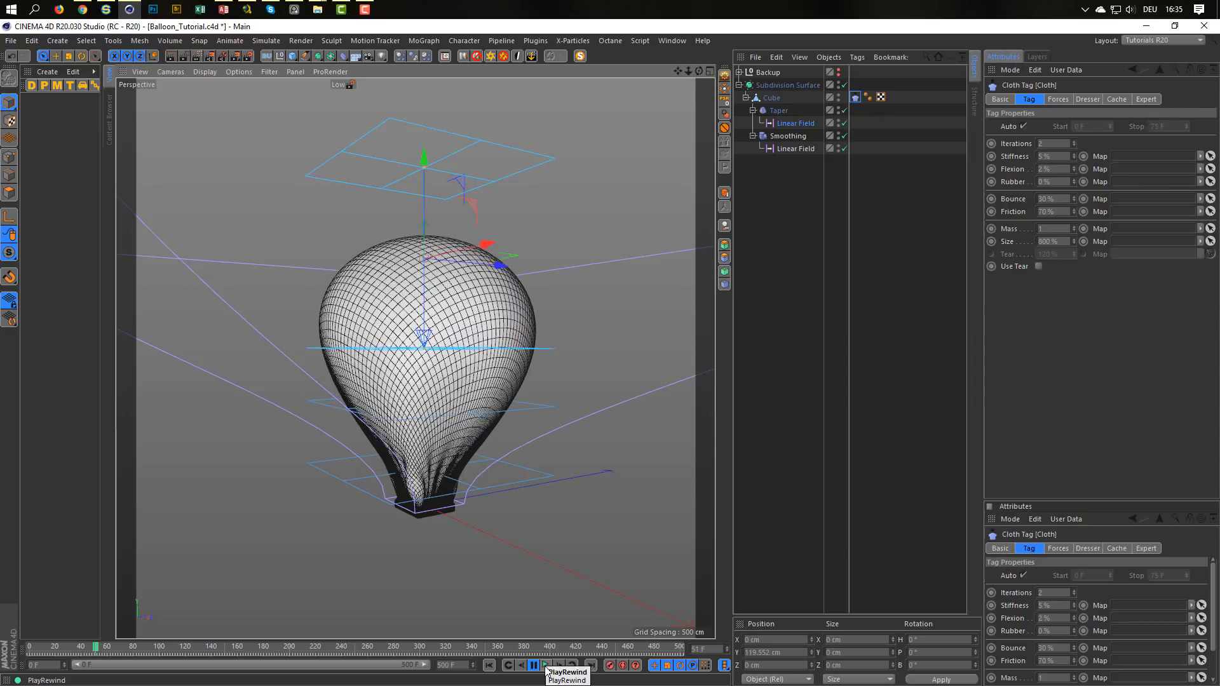
left_click(1059, 100)
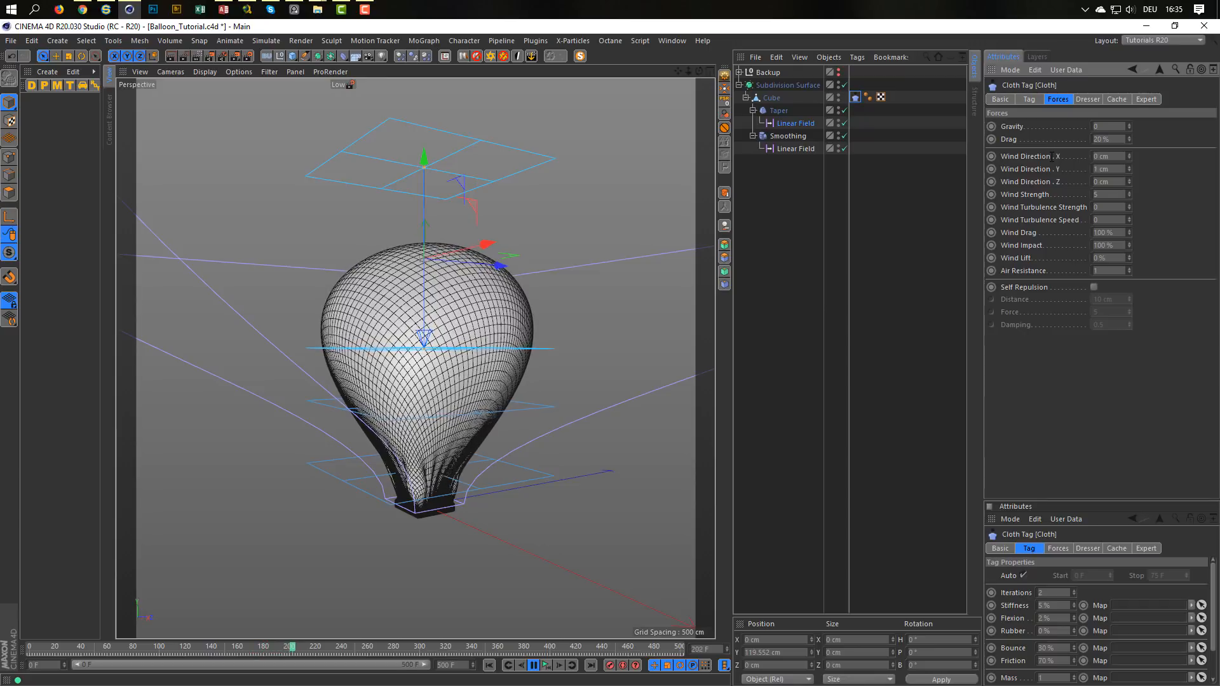
left_click(548, 667)
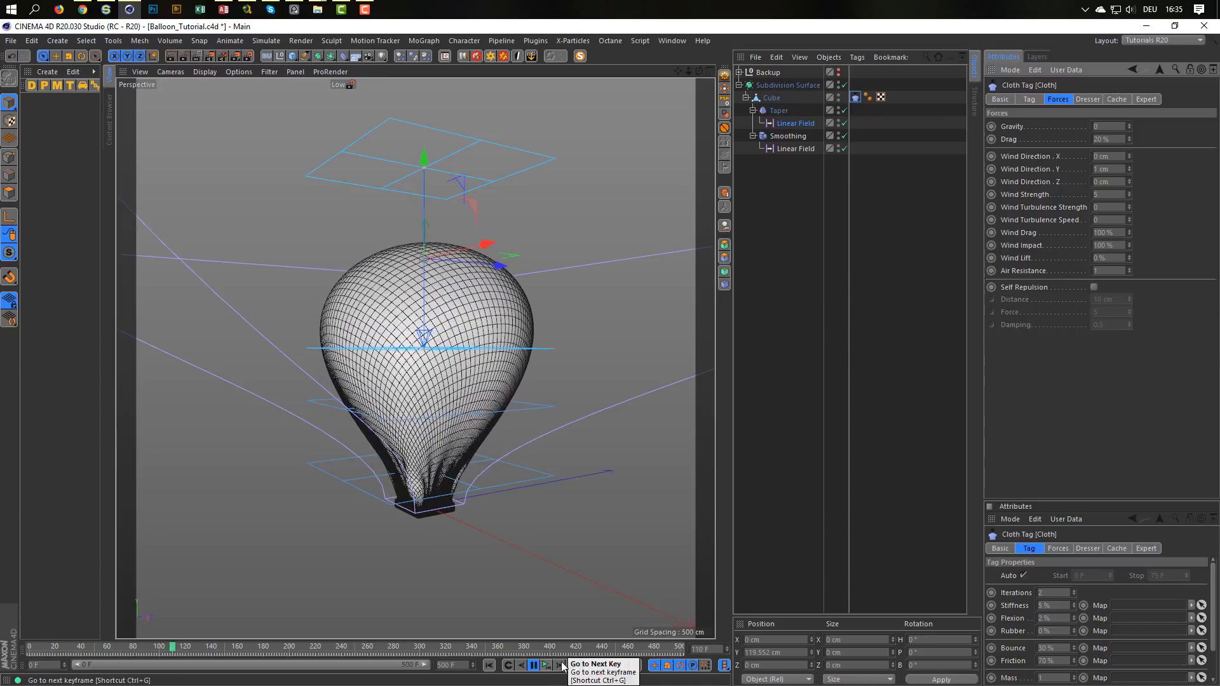
left_click(534, 666)
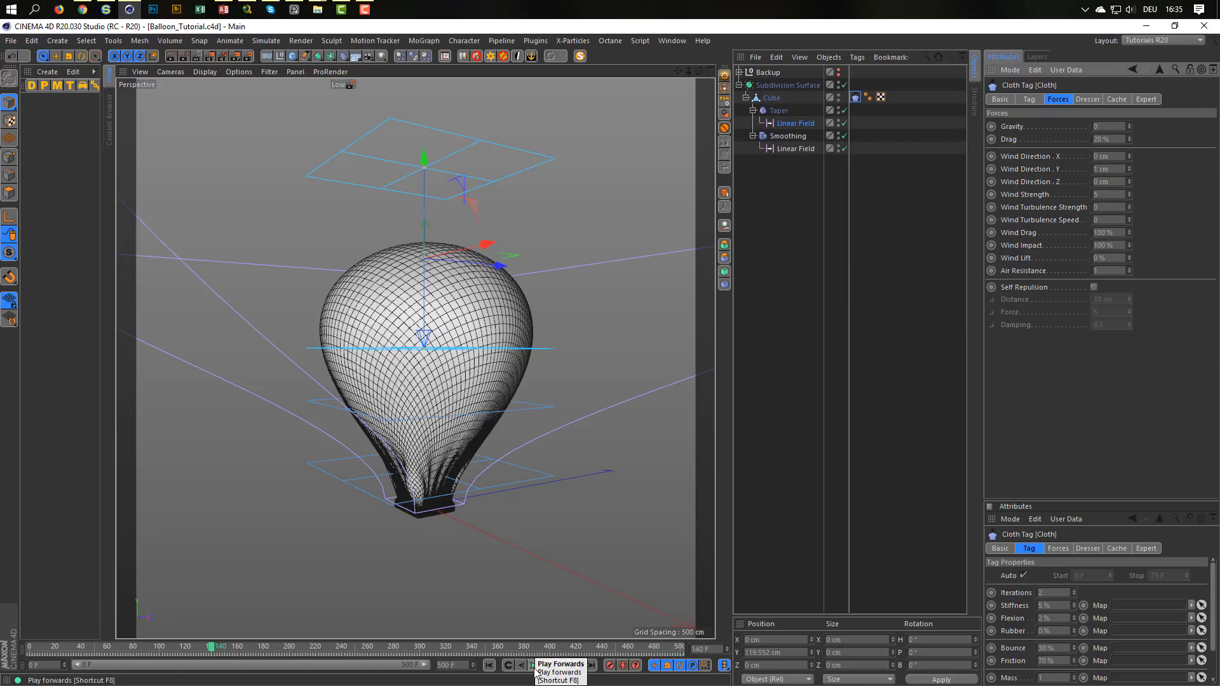
Check the folds around the balloon's neck and raise the Smoothing deformer's Linear Field to about 79 cm in Y
scroll(482, 476, "up", 8)
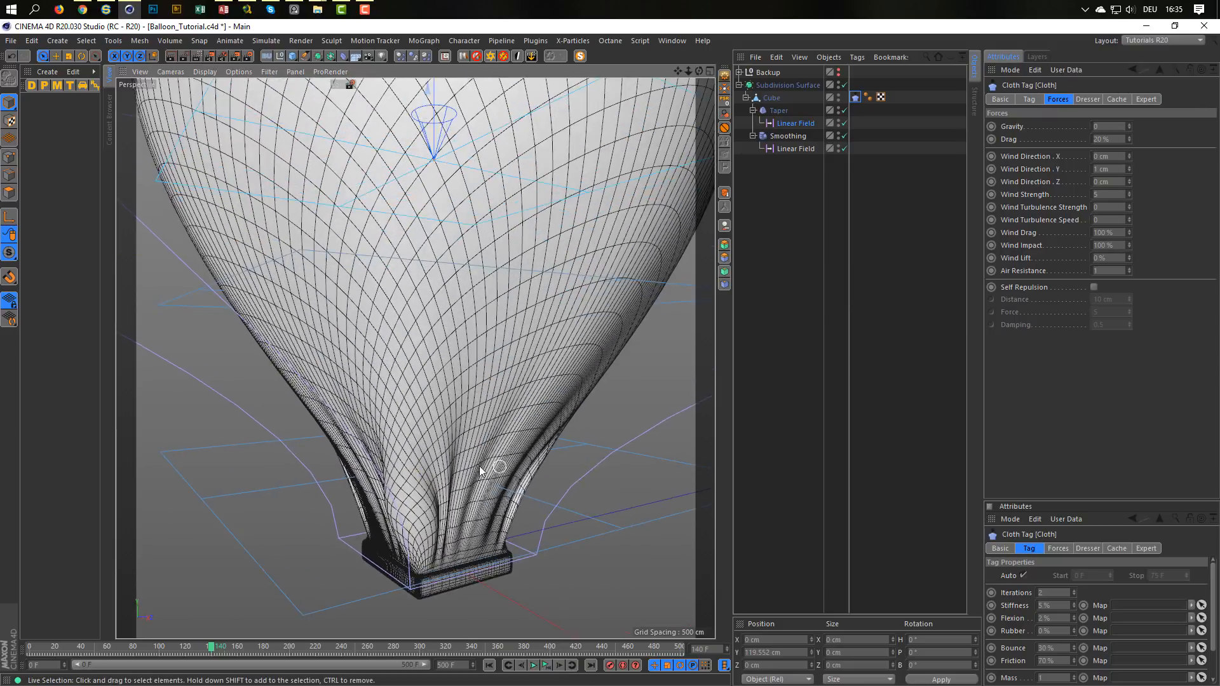
left_click_drag(458, 465, 429, 459, "alt")
scroll(428, 459, "down", 7)
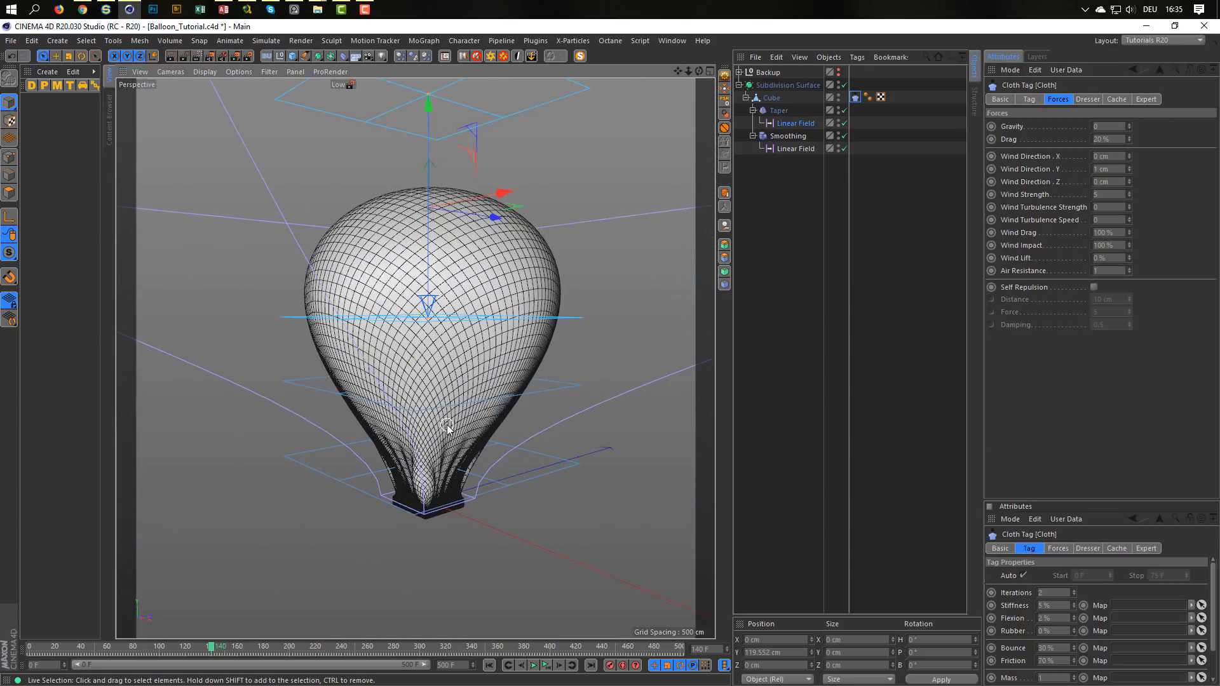
scroll(445, 426, "up", 4)
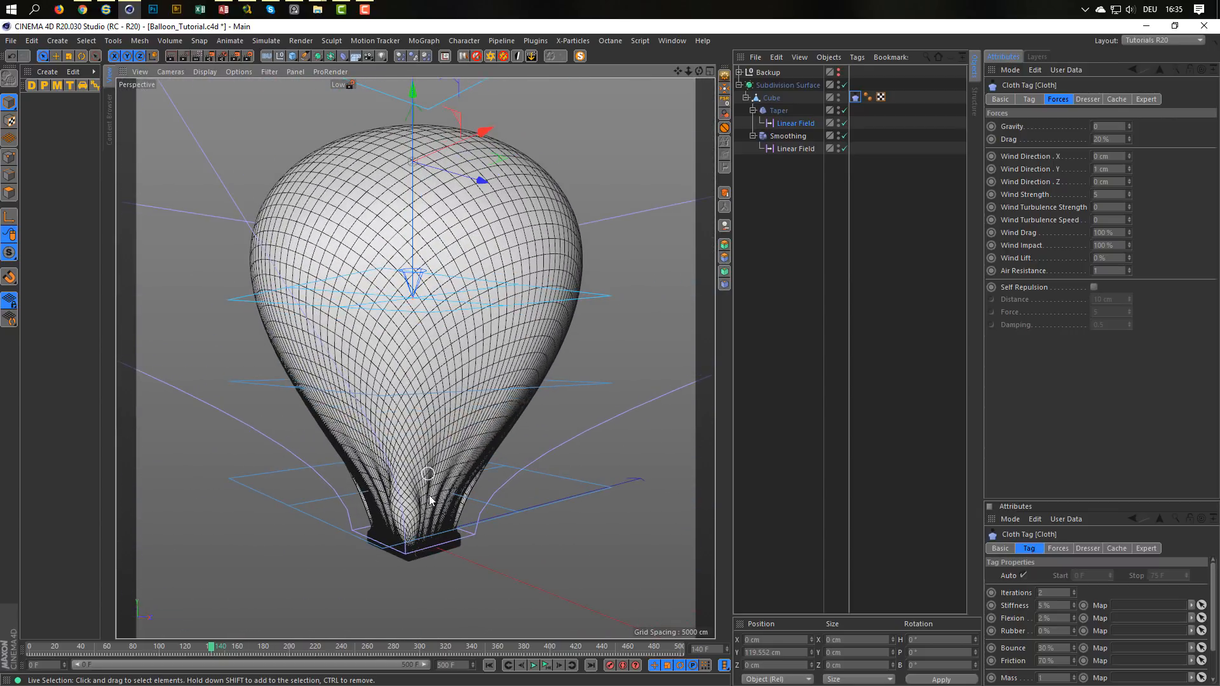
scroll(438, 508, "up", 5)
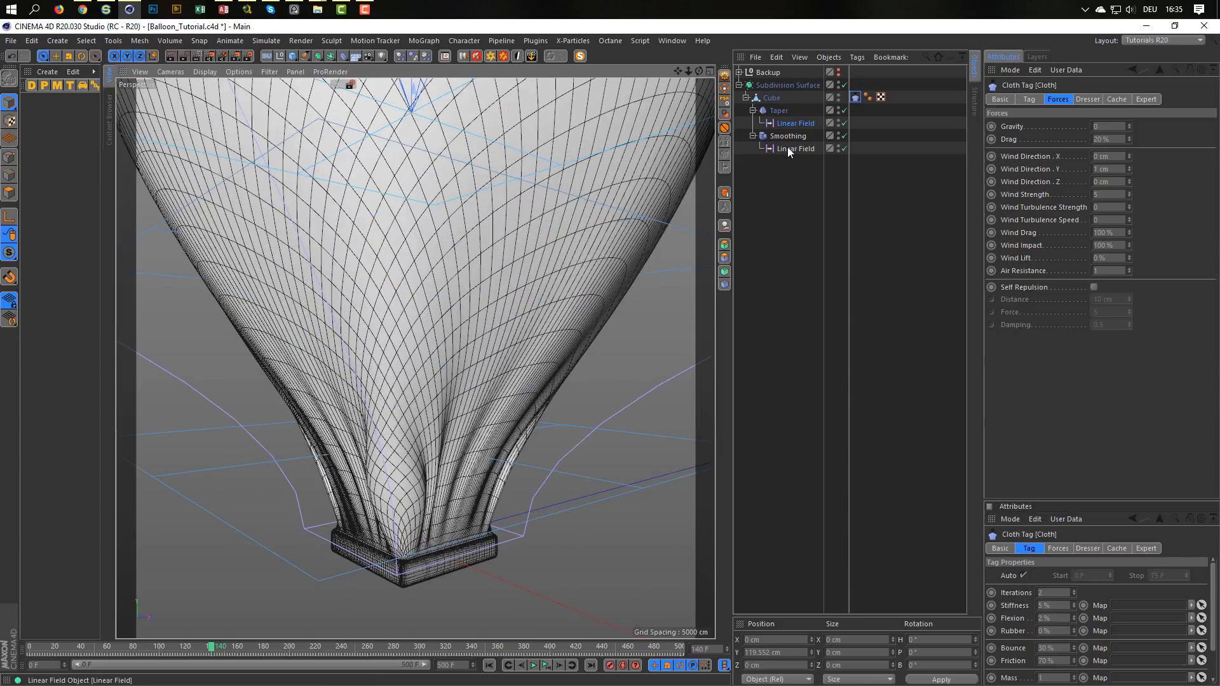
left_click(787, 147)
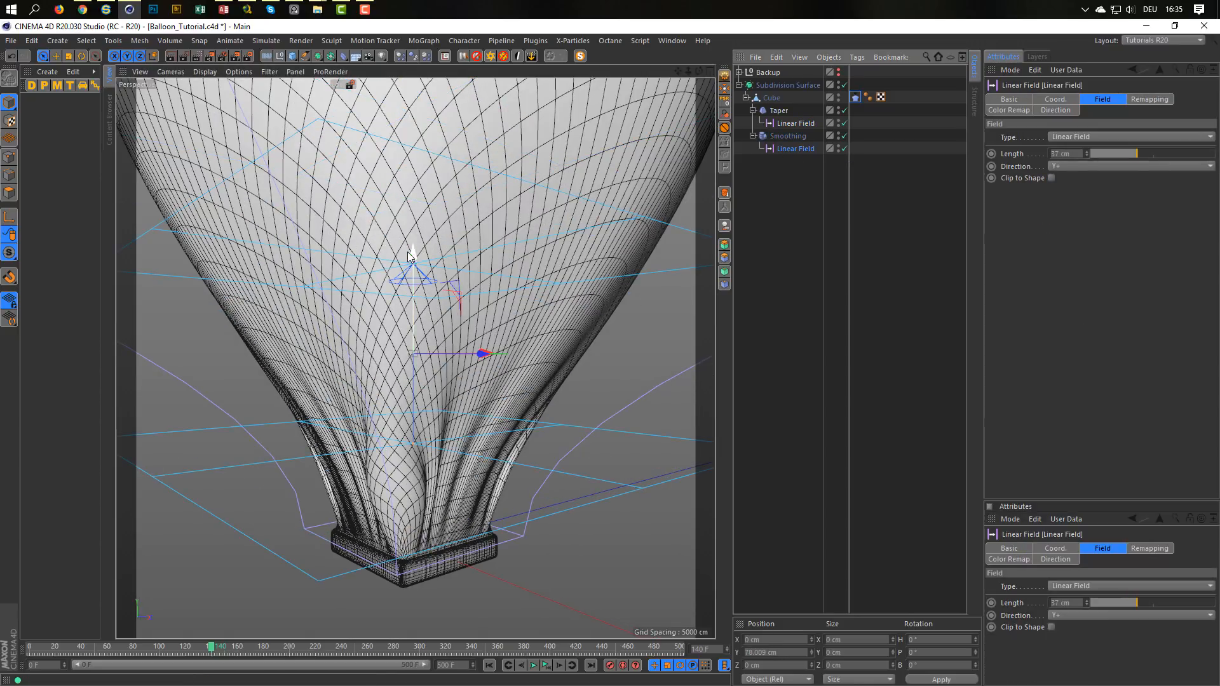
mouse_move(414, 254)
left_mouse_down()
mouse_move(406, 318)
mouse_move(412, 251)
left_mouse_up()
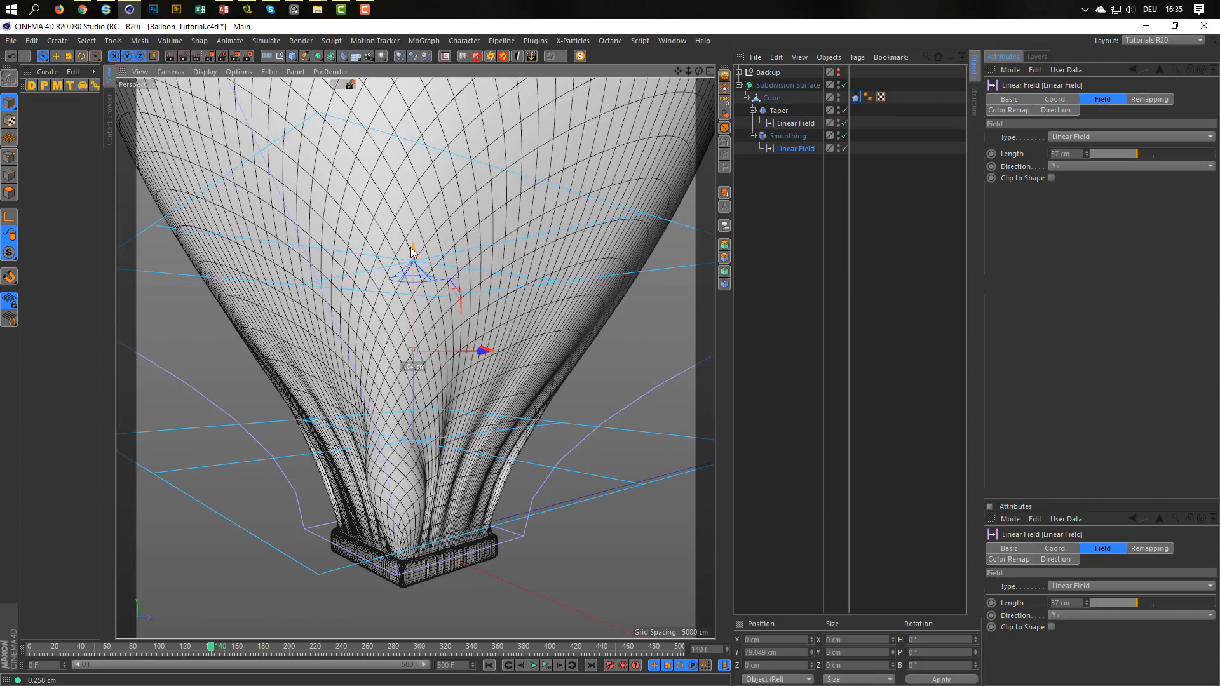
Frame the whole balloon in the perspective view and save the scene
right_click_drag(407, 259, 322, 299, "alt")
middle_click_drag(373, 267, 369, 331, "alt")
mouse_move(404, 314)
left_mouse_down("alt")
mouse_move(447, 295)
mouse_move(411, 294)
left_mouse_up("alt")
right_click_drag(411, 294, 401, 300, "alt")
middle_click_drag(401, 300, 412, 345, "alt")
left_click_drag(412, 345, 399, 332, "alt")
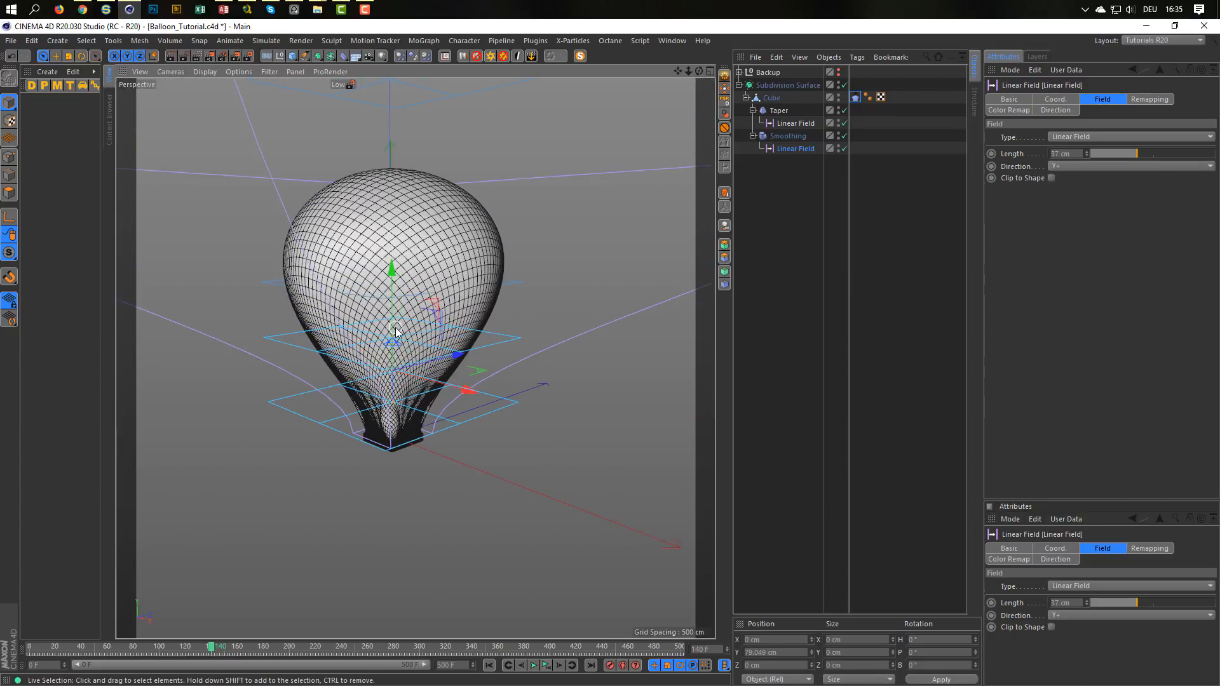
middle_click_drag(398, 332, 413, 366, "alt")
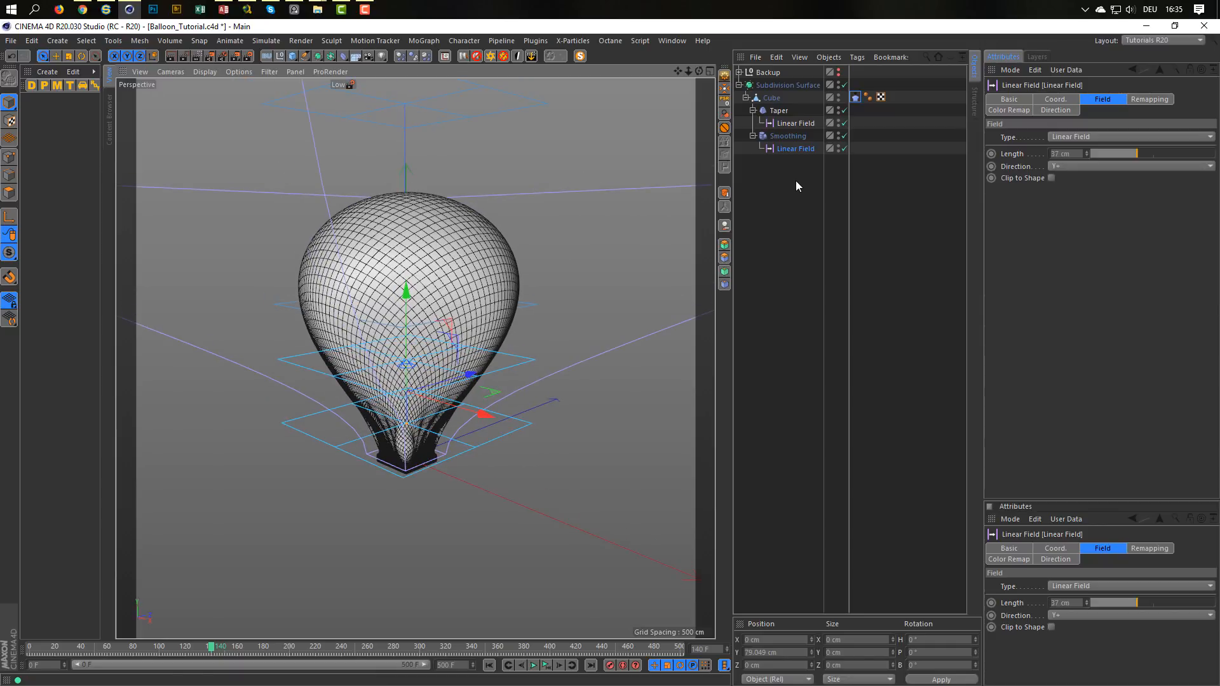
key("ctrl+s")
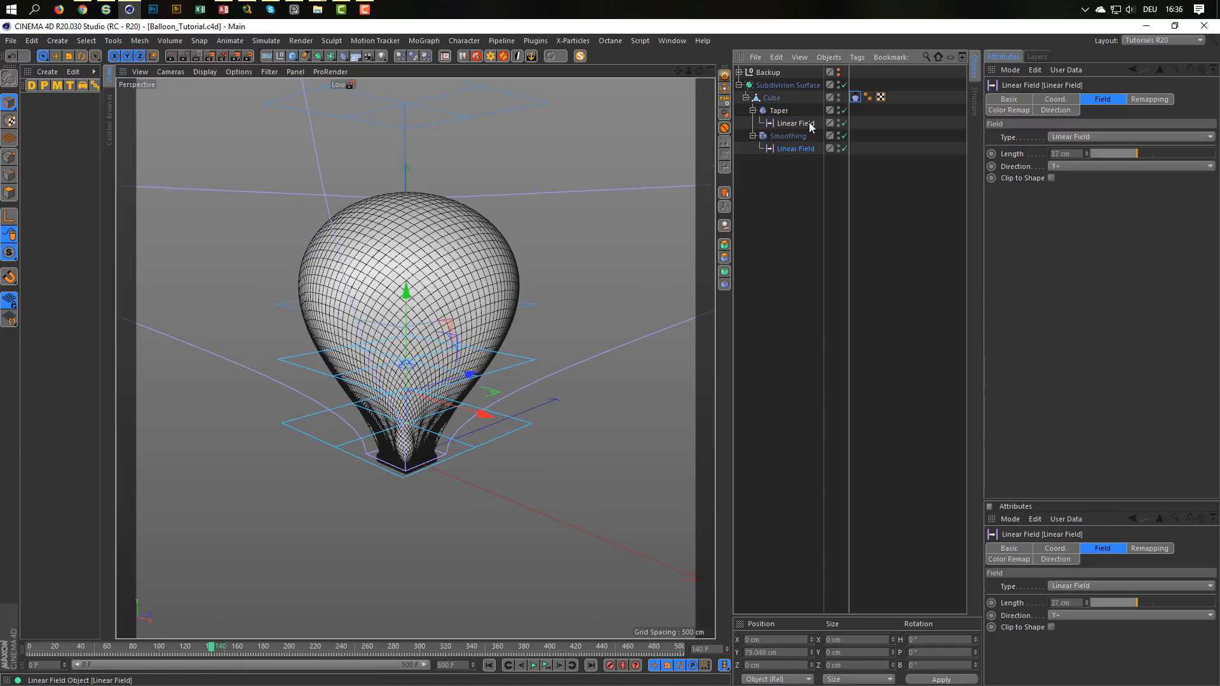
Hide the Taper and Smoothing deformers with their Linear Fields in the viewport, and collapse both in the object hierarchy
left_click_drag(839, 111, 831, 209)
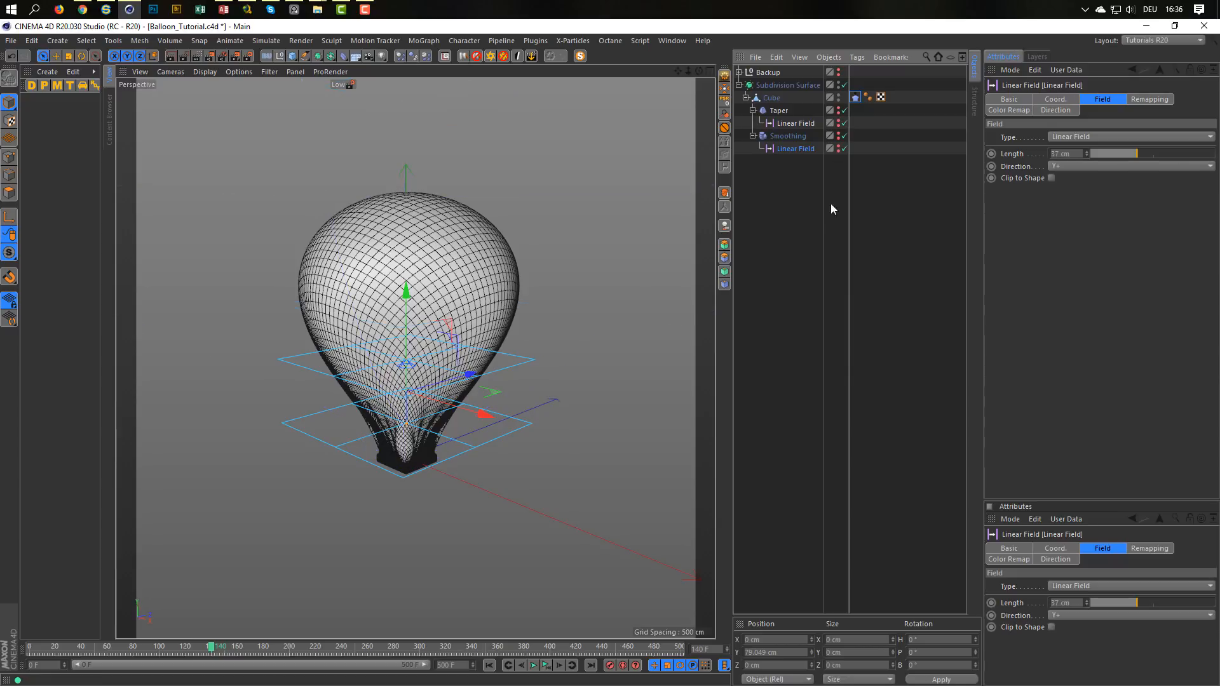
left_click(804, 179)
left_click(753, 110)
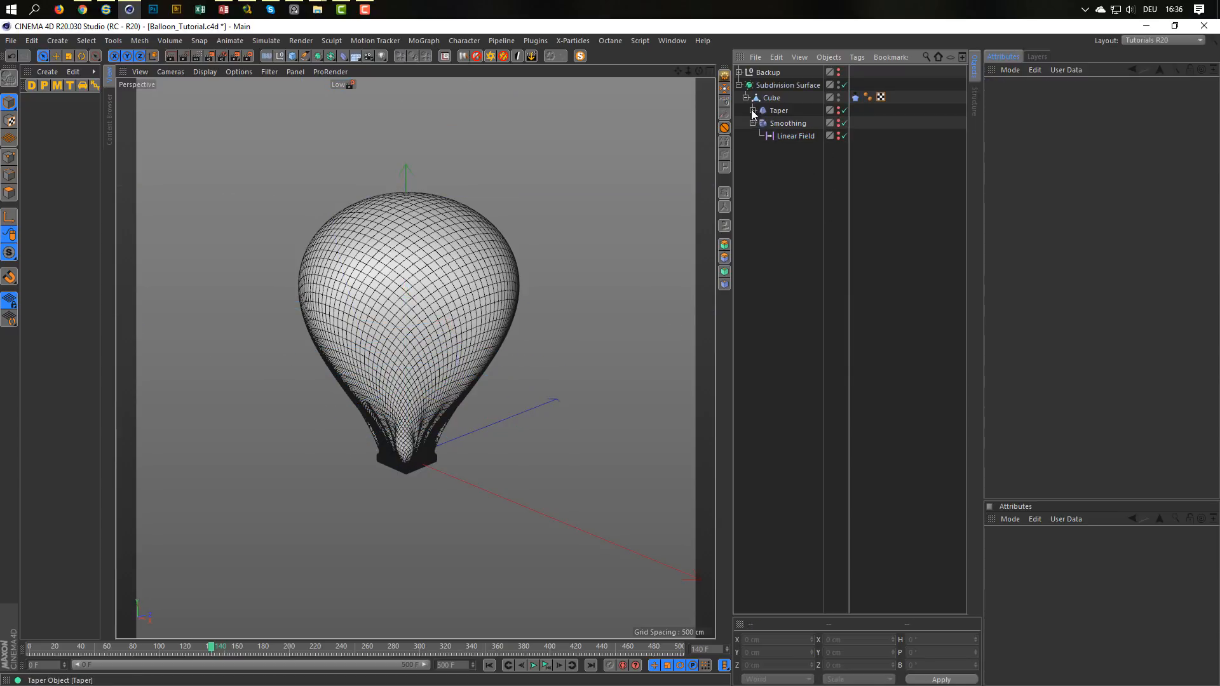
left_click(753, 122)
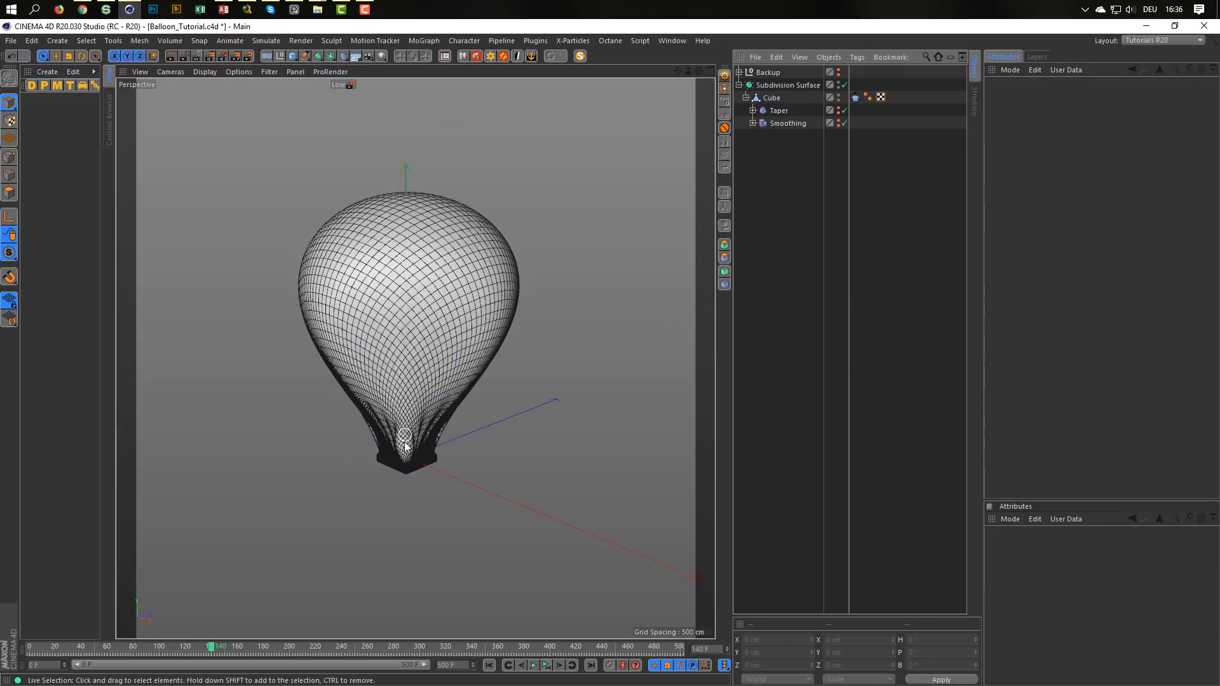
Inspect the balloon's neck and overall shape, and rewind the animation to frame 0
right_click_drag(404, 447, 545, 410, "alt")
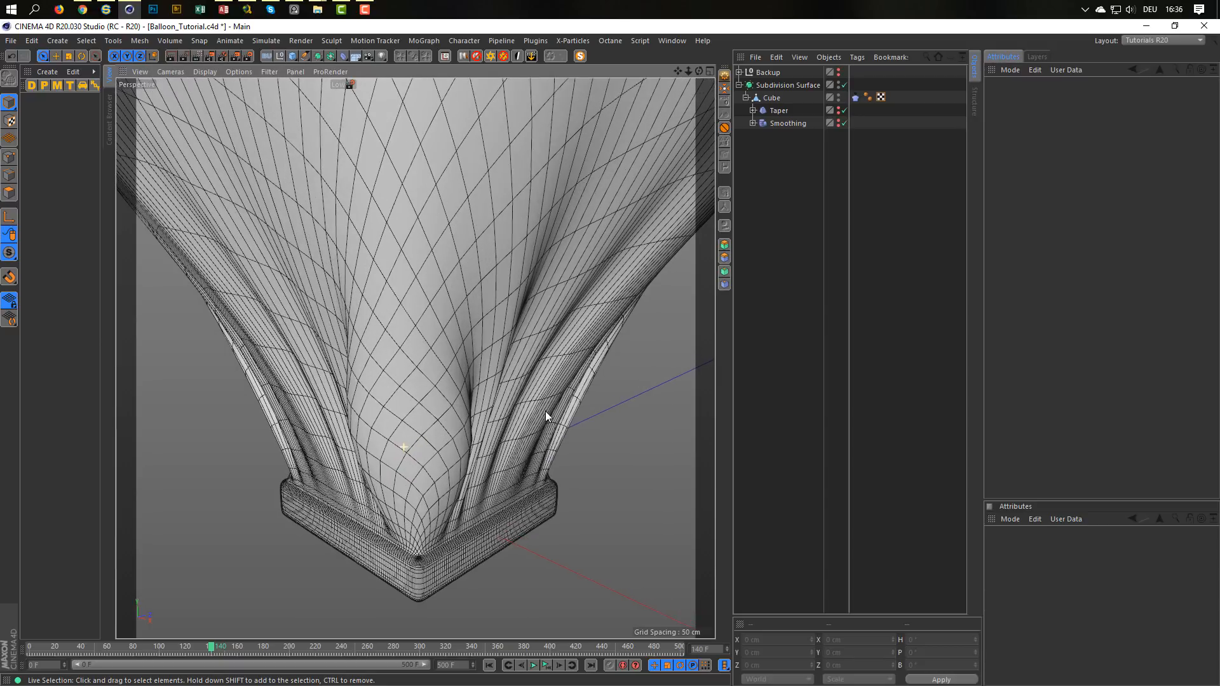
right_click_drag(420, 557, 370, 396, "alt")
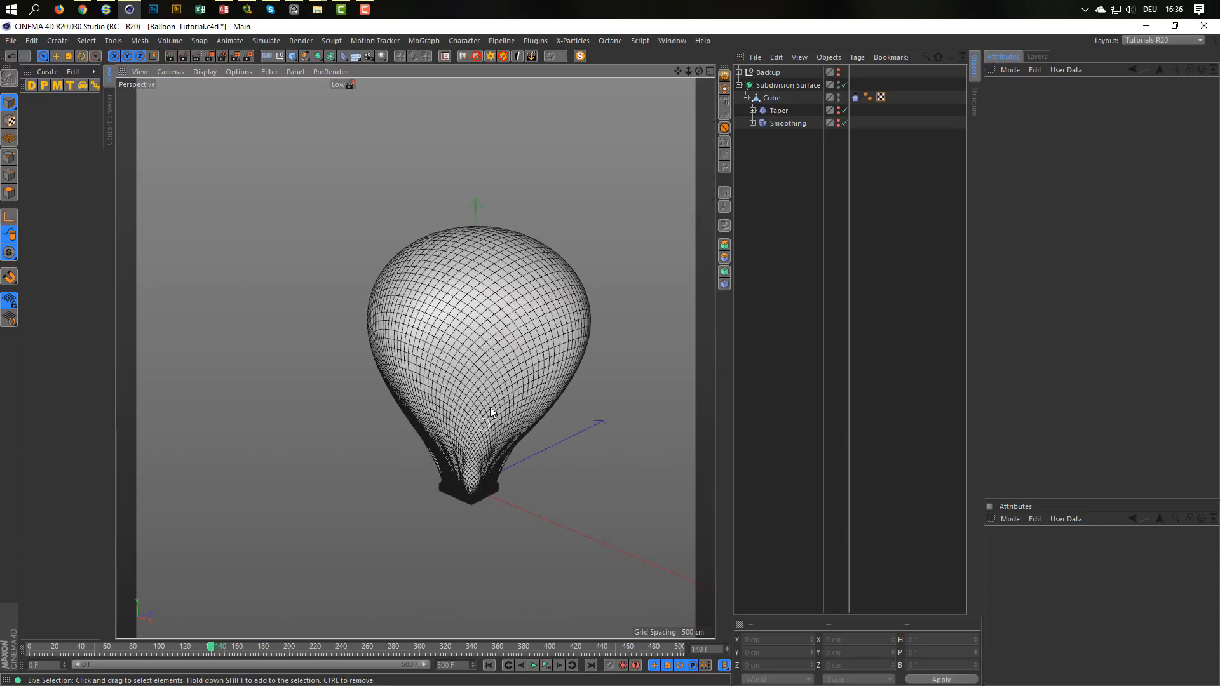
left_click_drag(369, 396, 442, 338, "alt")
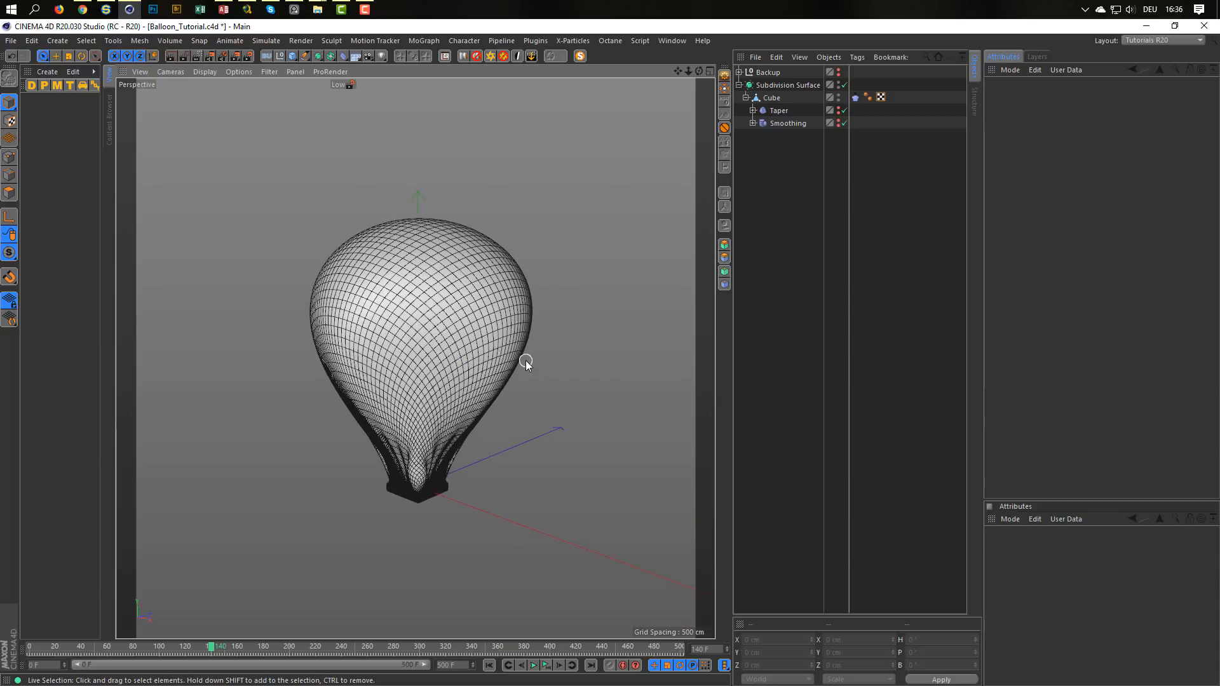
left_click_drag(444, 394, 458, 386, "alt")
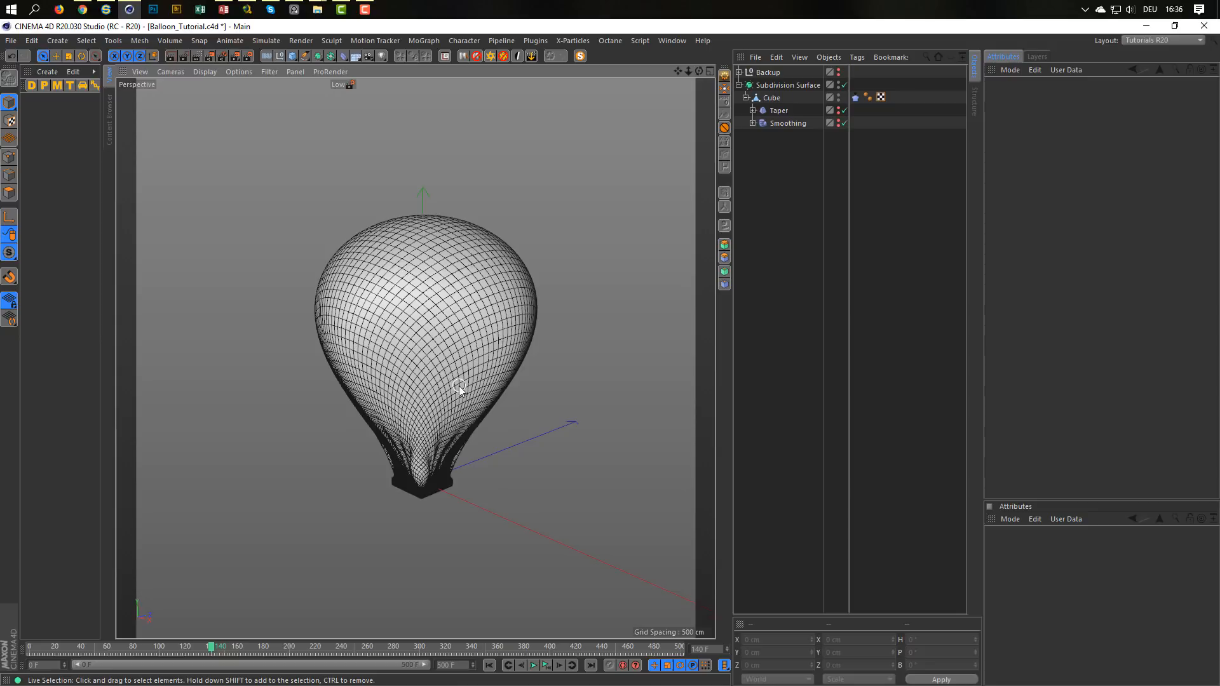
left_click(489, 665)
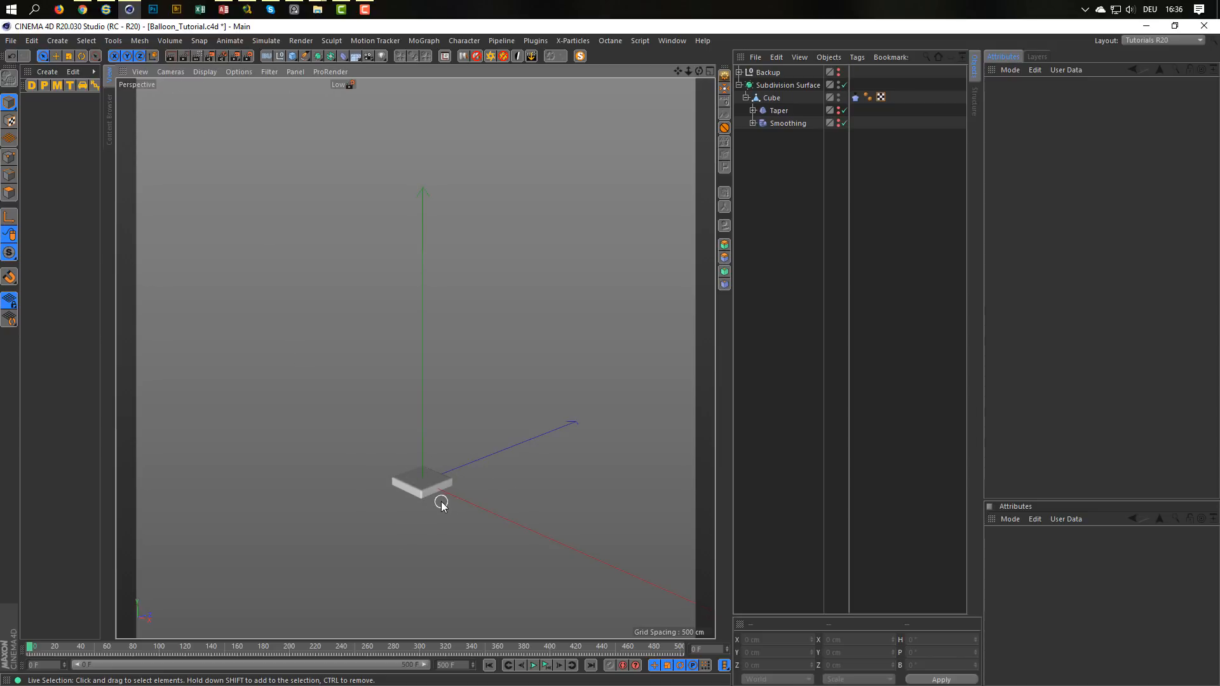
scroll(422, 495, "up", 5)
scroll(552, 459, "up", 2)
scroll(573, 448, "down", 6)
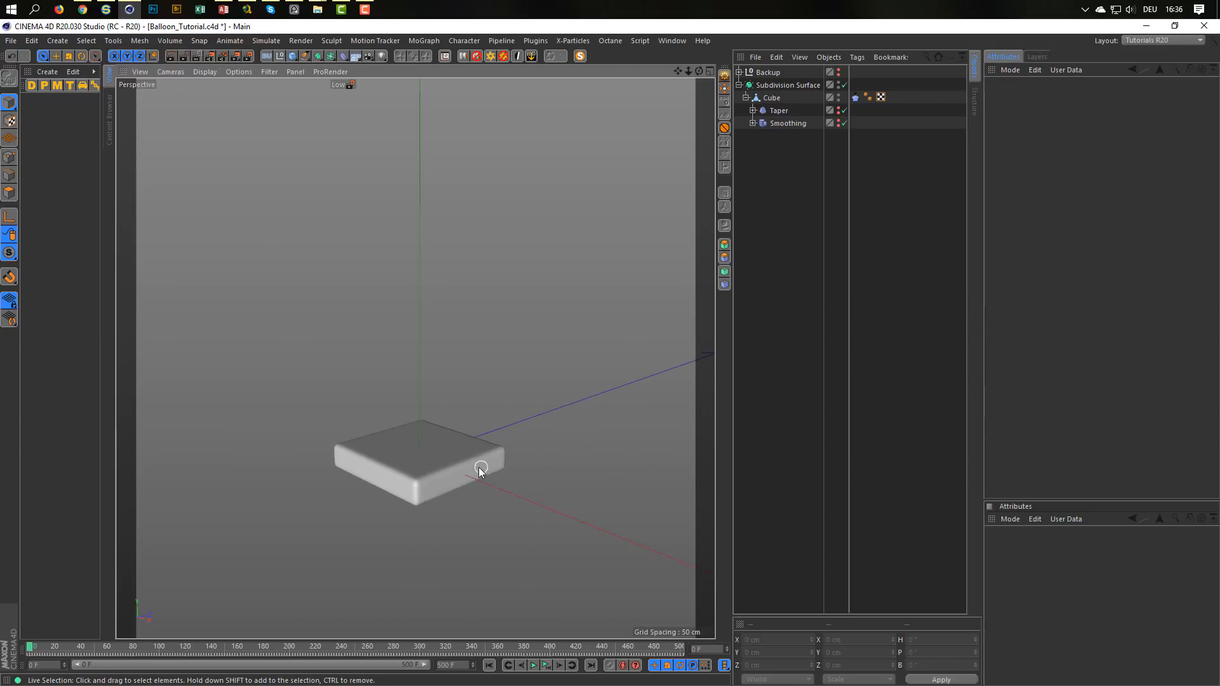
Duplicate the parametric Cube from the Backup null to the top level of the hierarchy, below the Subdivision Surface, and collapse Backup
left_click(739, 72)
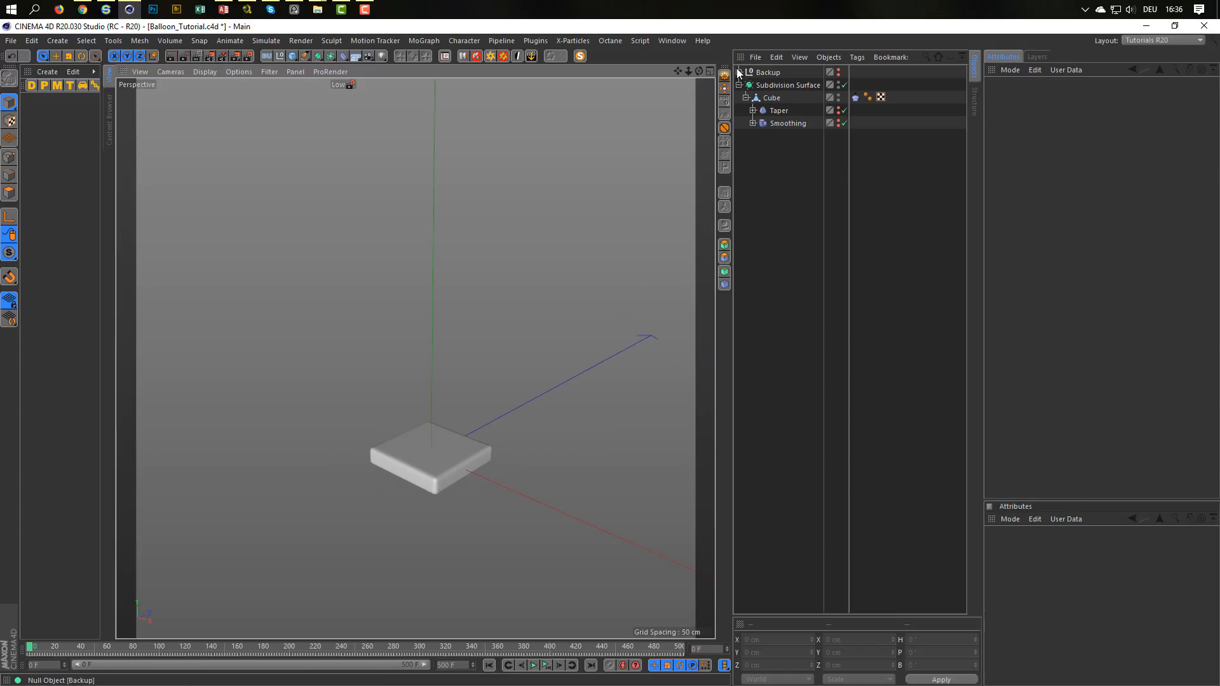
left_click(794, 85)
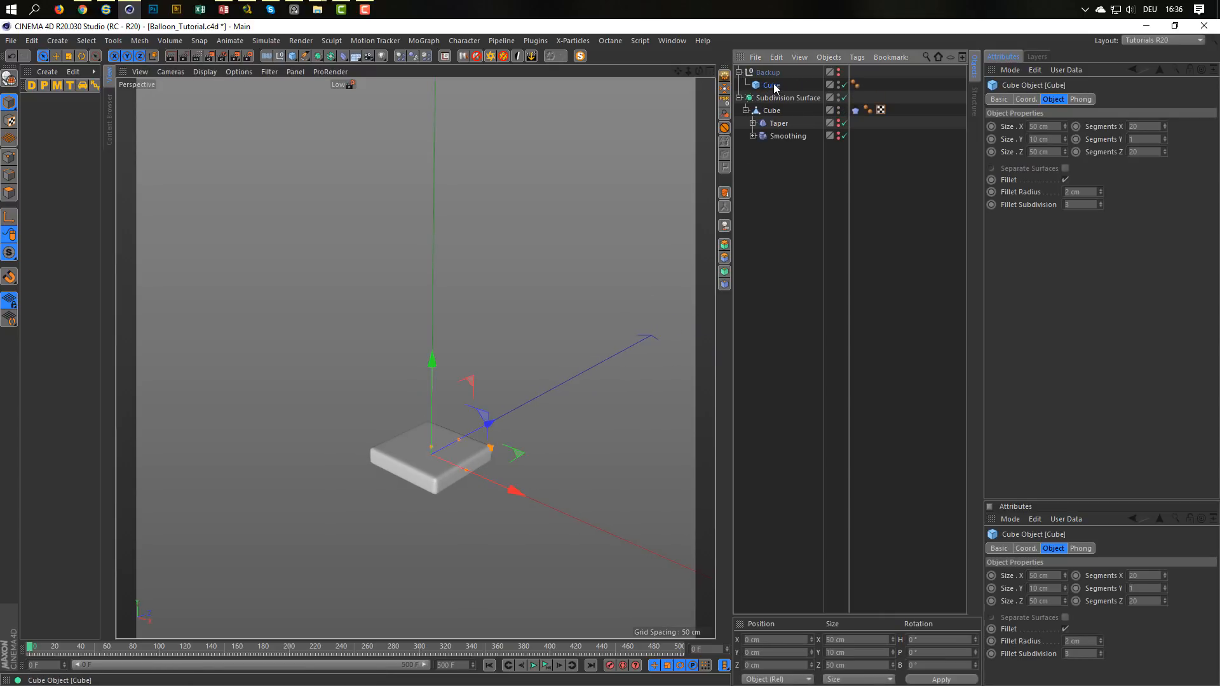
left_click_drag(819, 216, 761, 203, "ctrl")
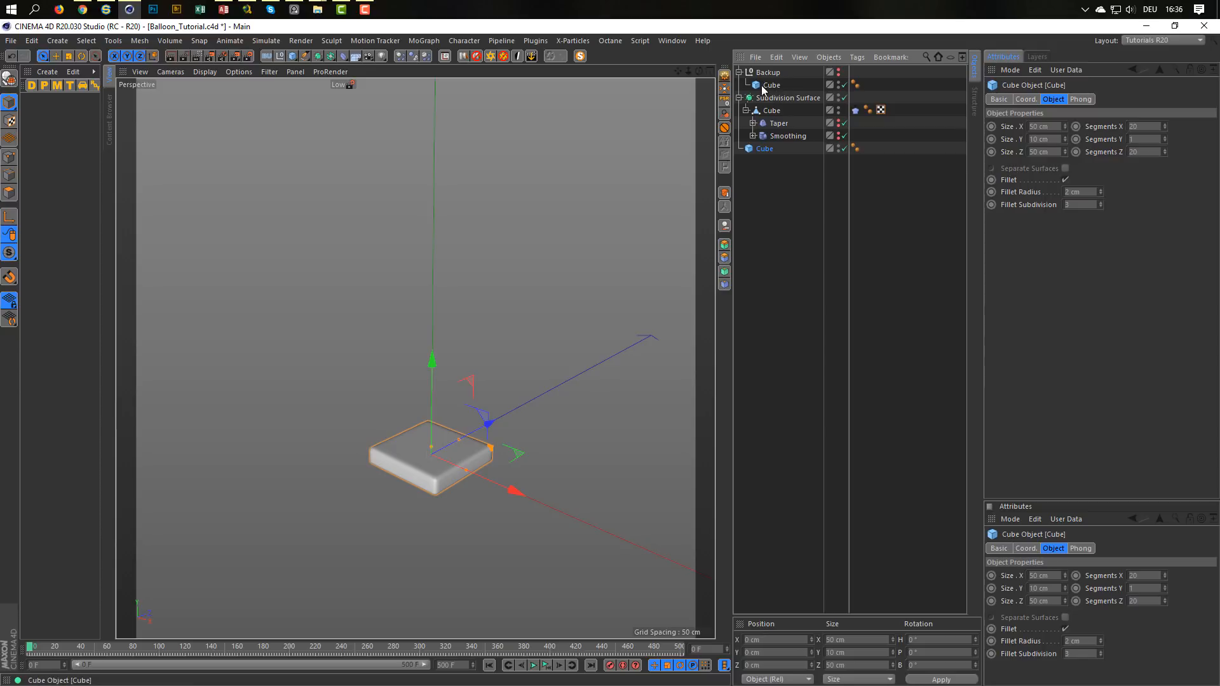
left_click(740, 72)
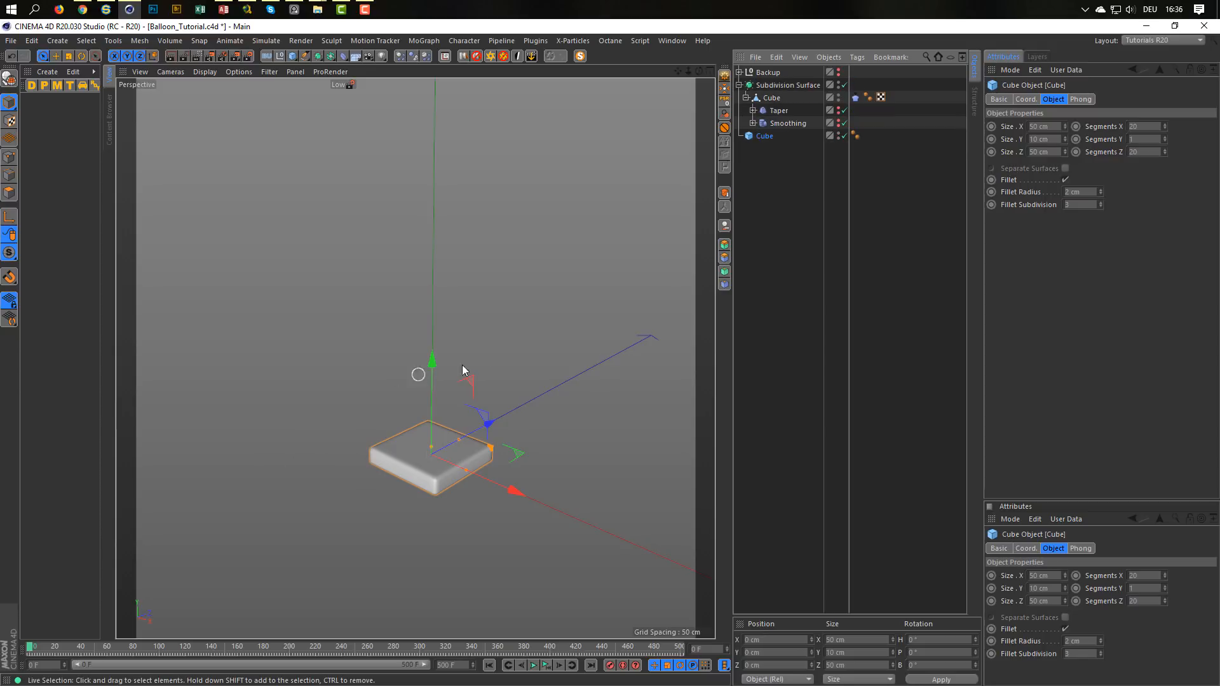
Place the top-level Cube in a MoGraph Cloner and set the cloner's mode to Grid Array
scroll(579, 474, "down", 3)
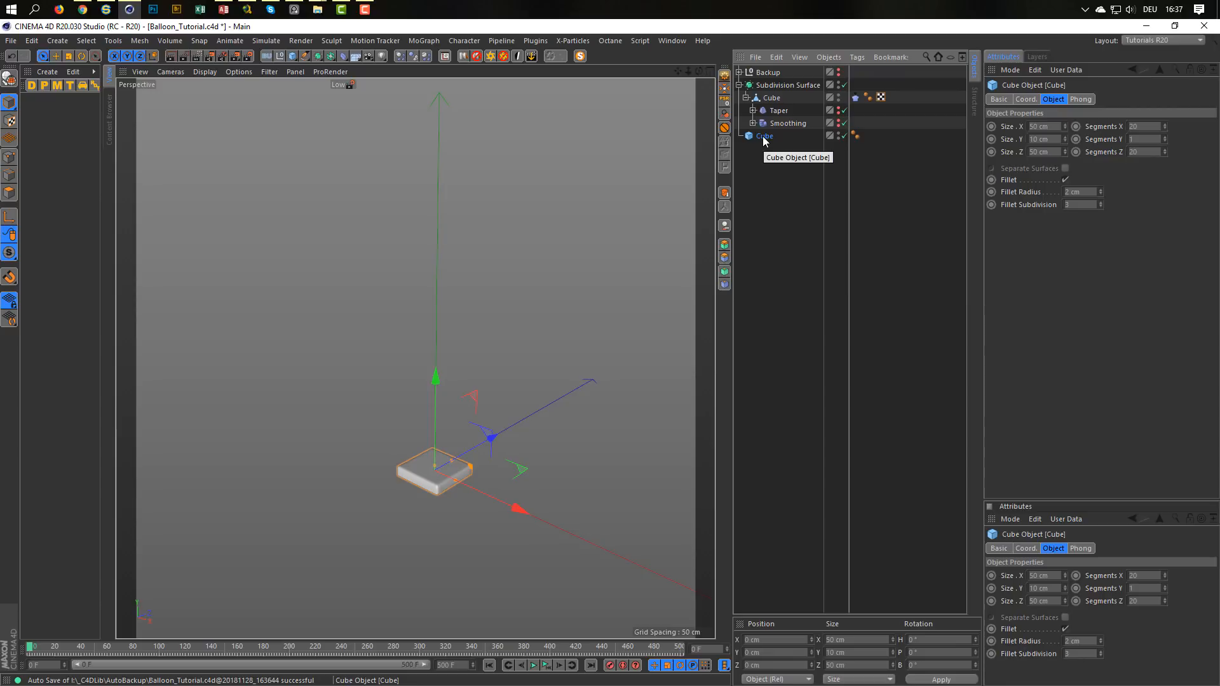
left_click(423, 40)
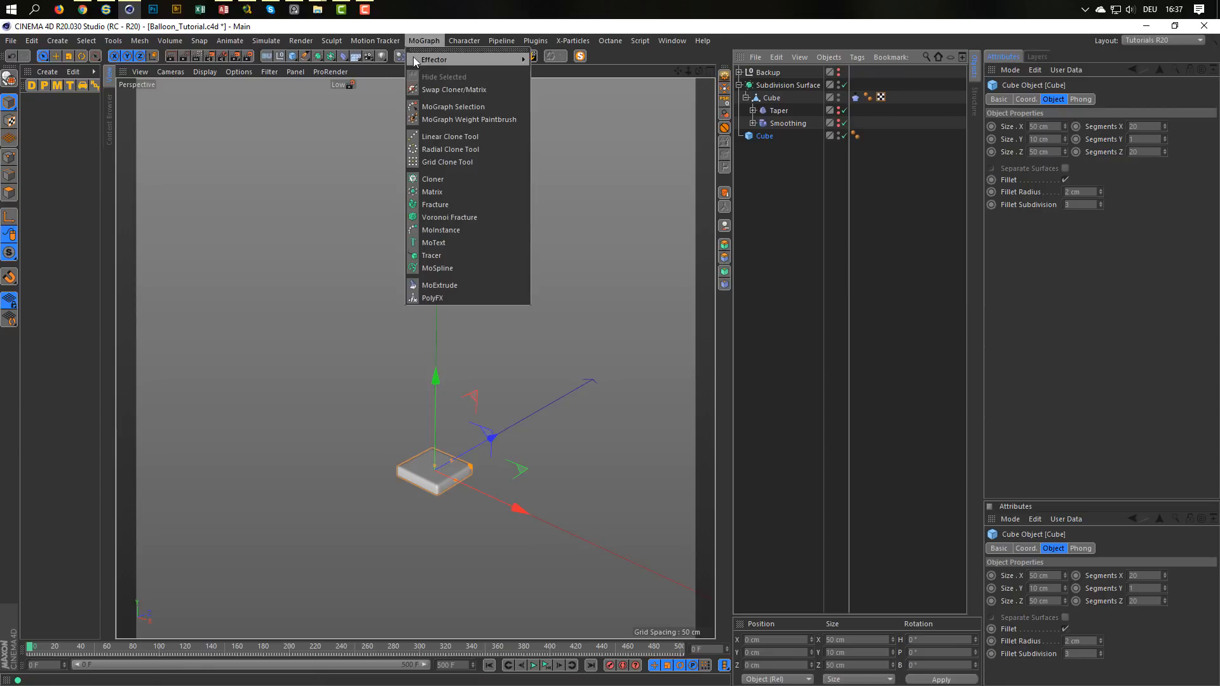
left_click(437, 180, "alt")
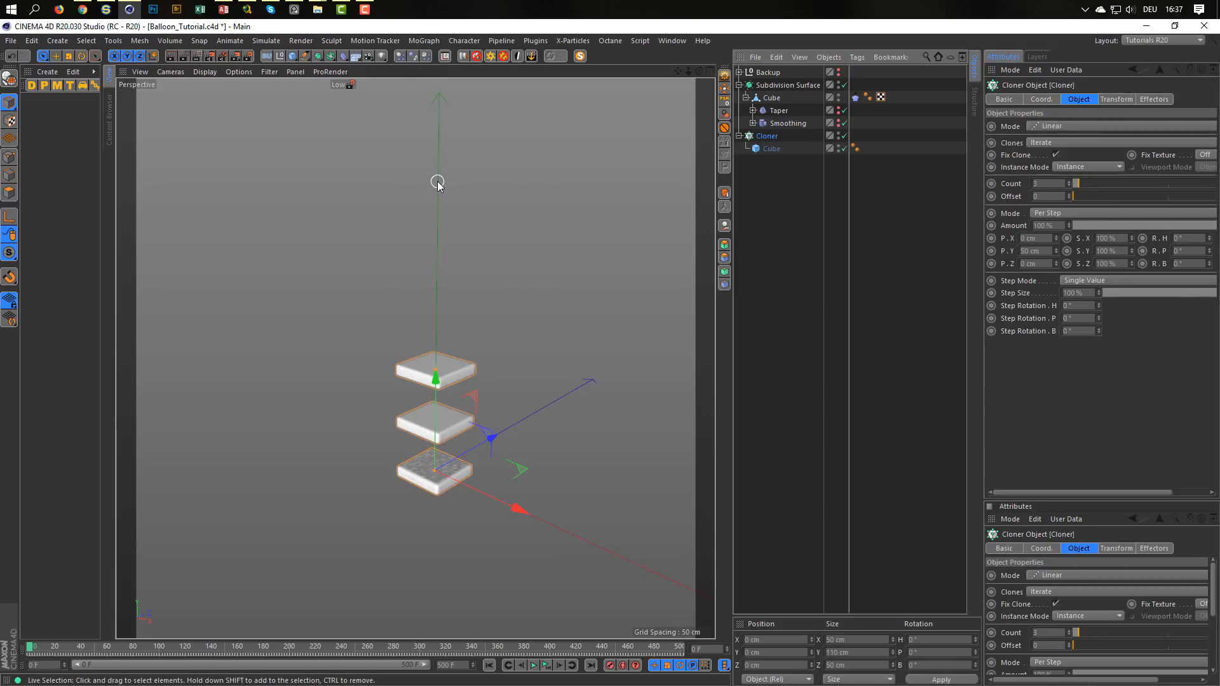
left_click(1056, 126)
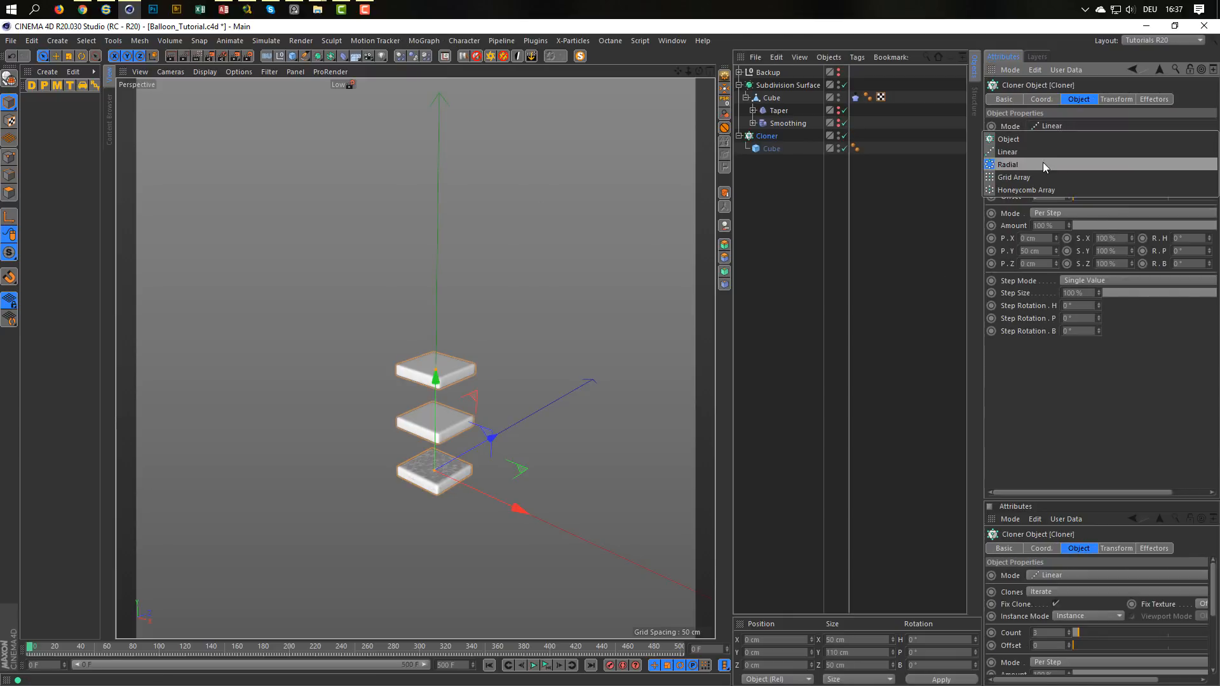
left_click(1013, 178)
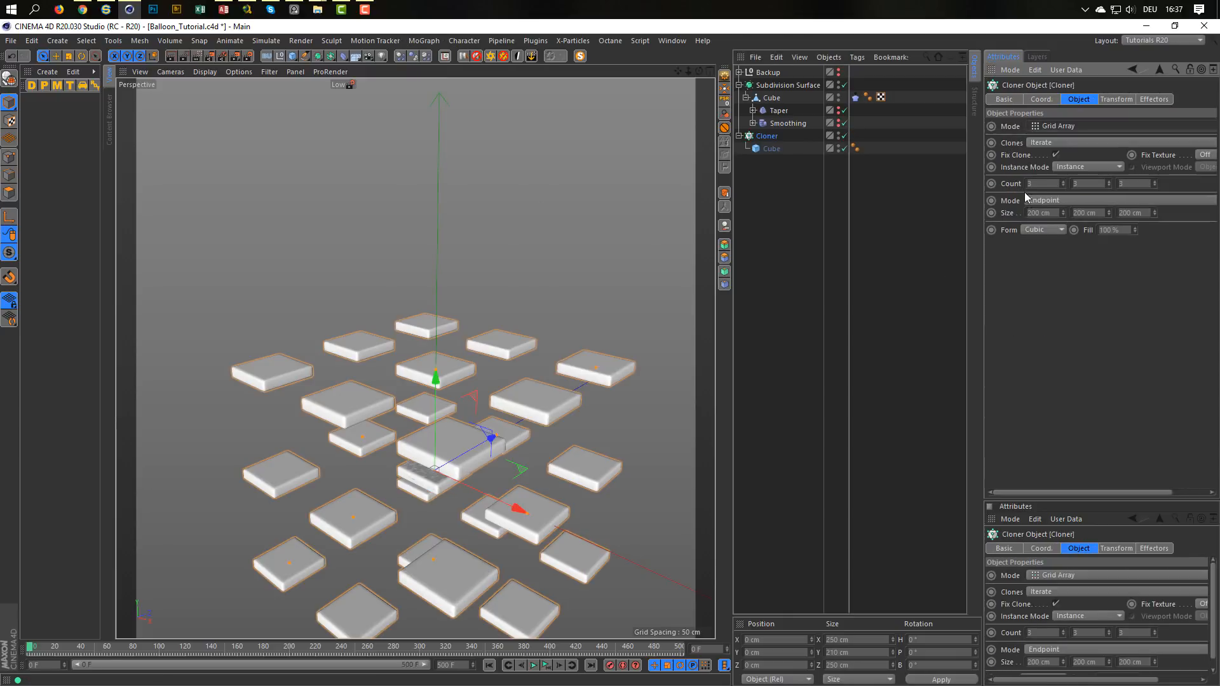
Set the cloner's Y count to 1 and its grid size to 100 cm on all three axes
double_click(1055, 183)
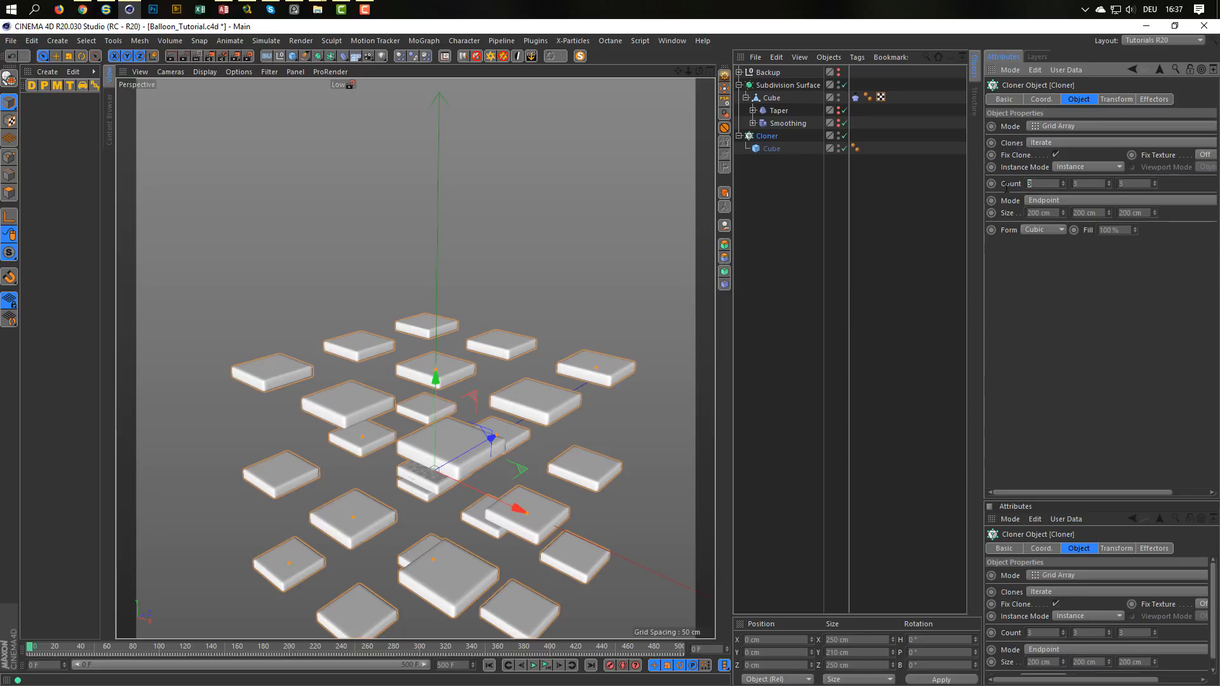
type("1")
key("Tab")
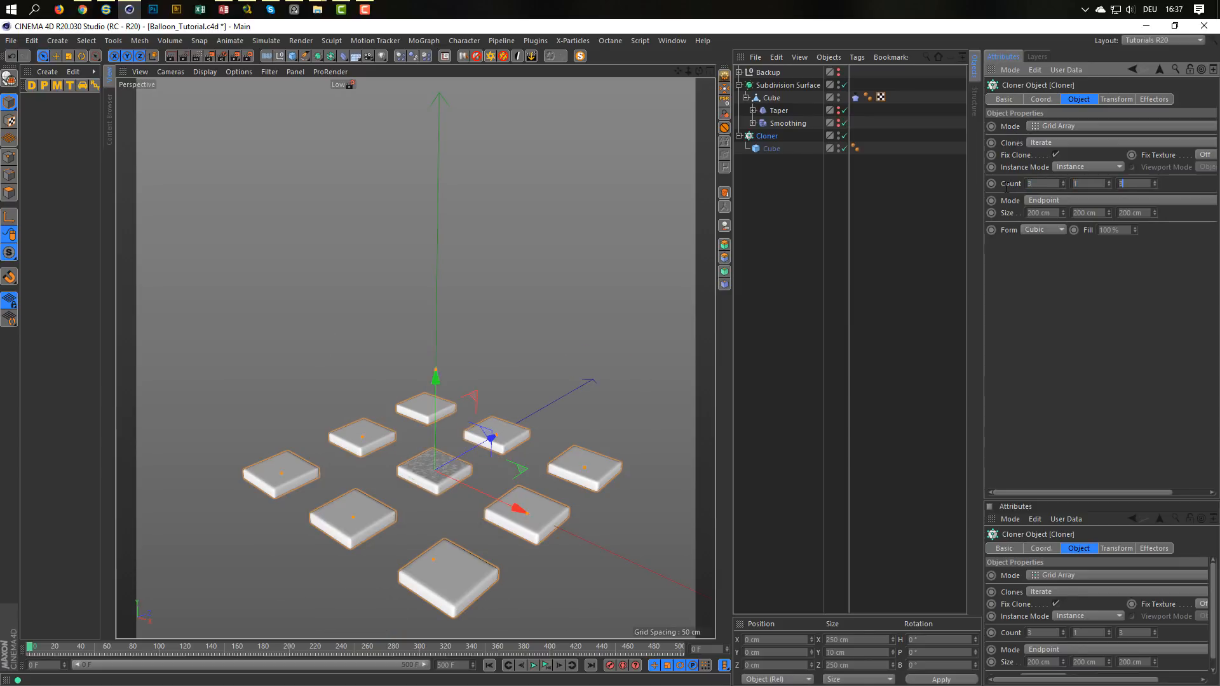
double_click(1051, 214)
type("100")
key("Tab")
type("100")
key("Tab")
type("100")
key("Return")
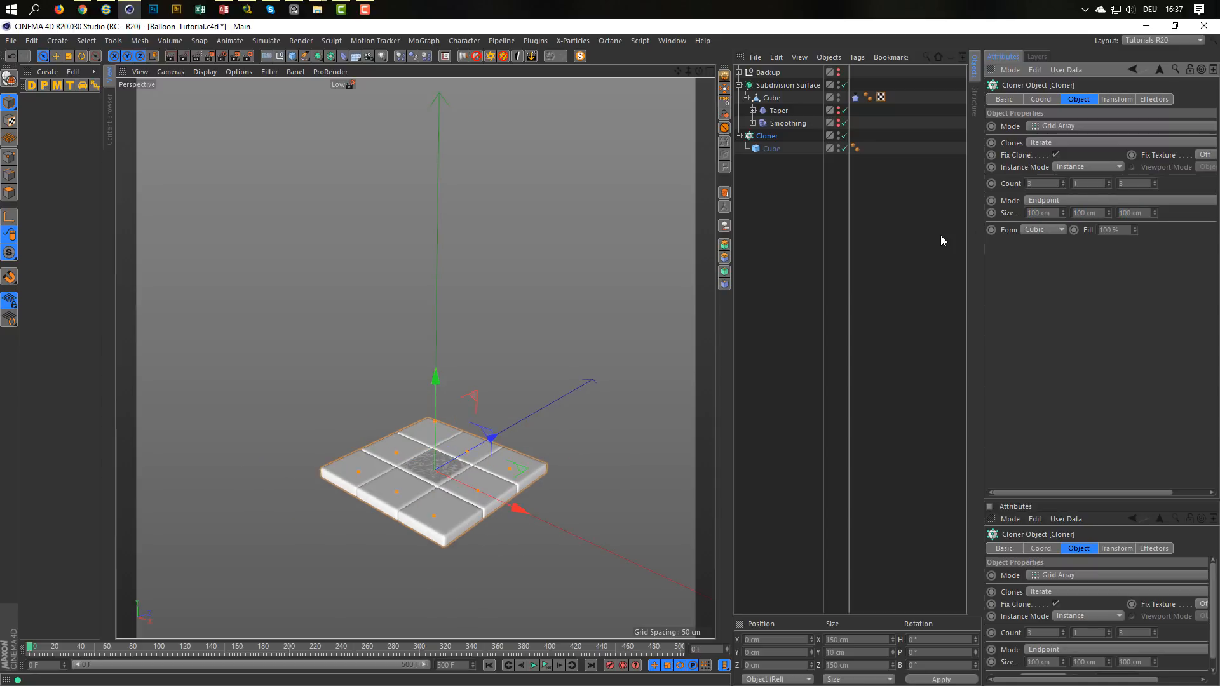
Hide the Subdivision Surface balloon in the viewport to expose the cloner's center tile
scroll(438, 445, "up", 5)
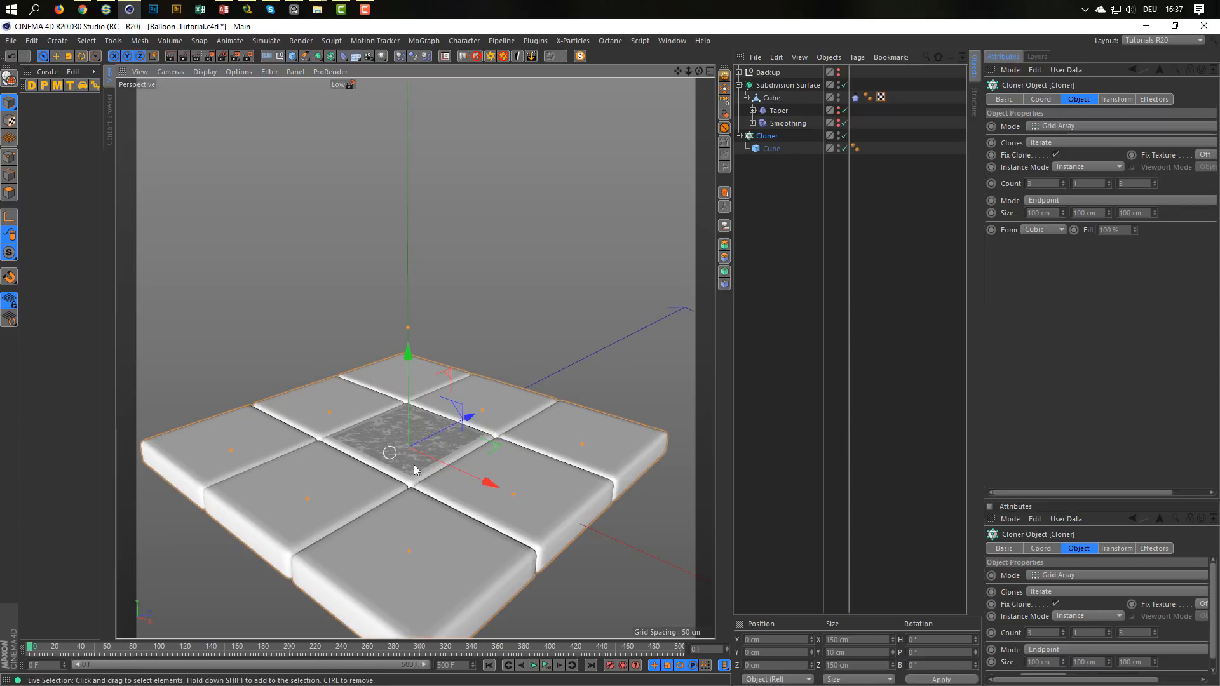
left_click_drag(413, 463, 470, 432, "alt")
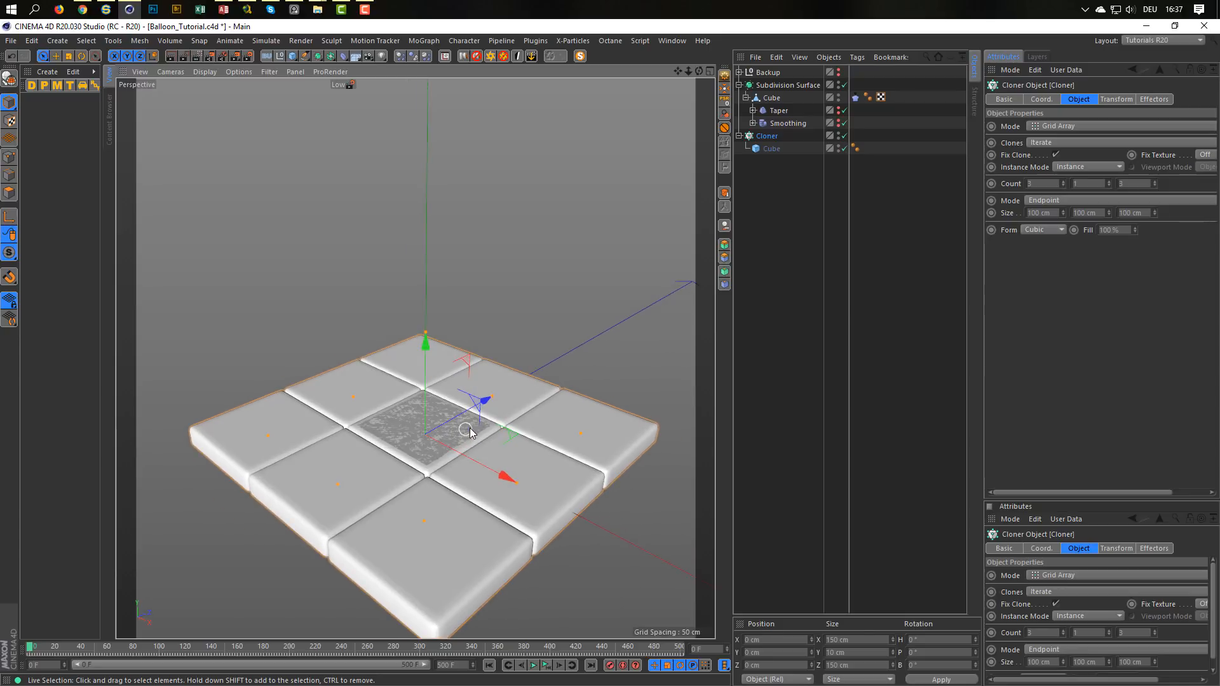
scroll(470, 432, "up", 2)
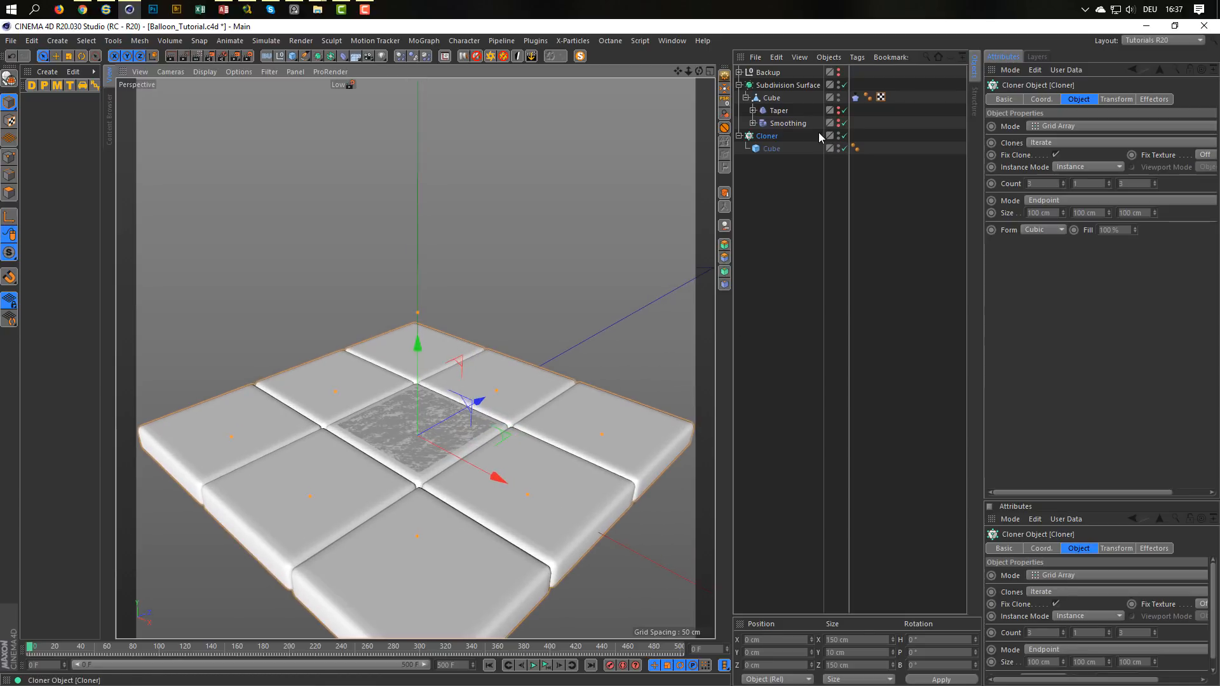
left_click(839, 87)
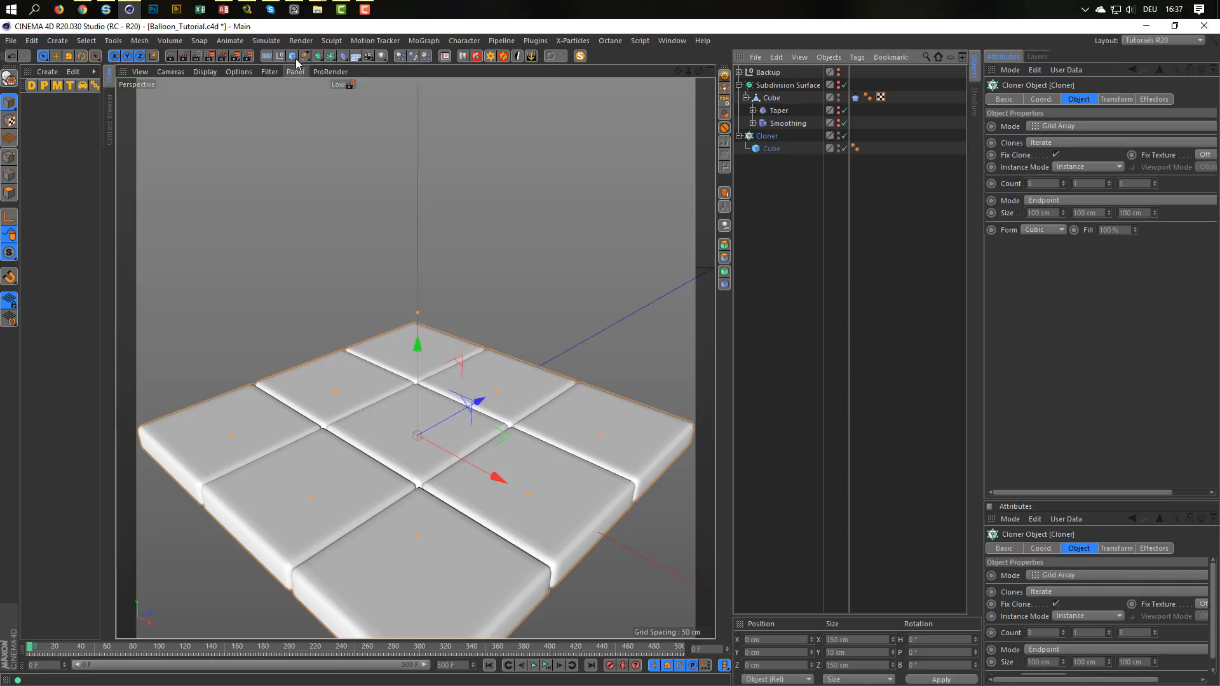
Hide the cloner's center tile using a MoGraph Selection and Hide Selected, and review the Plain effector's visibility parameter and the selection tag
left_click(412, 40)
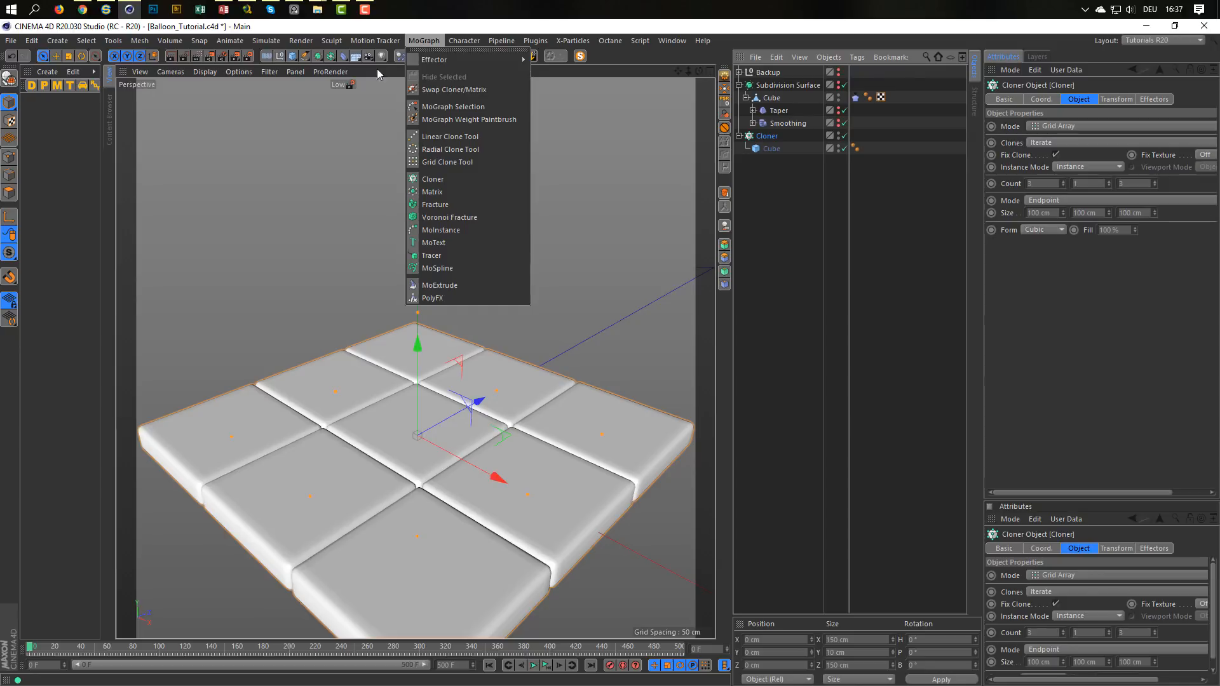
left_click(452, 106)
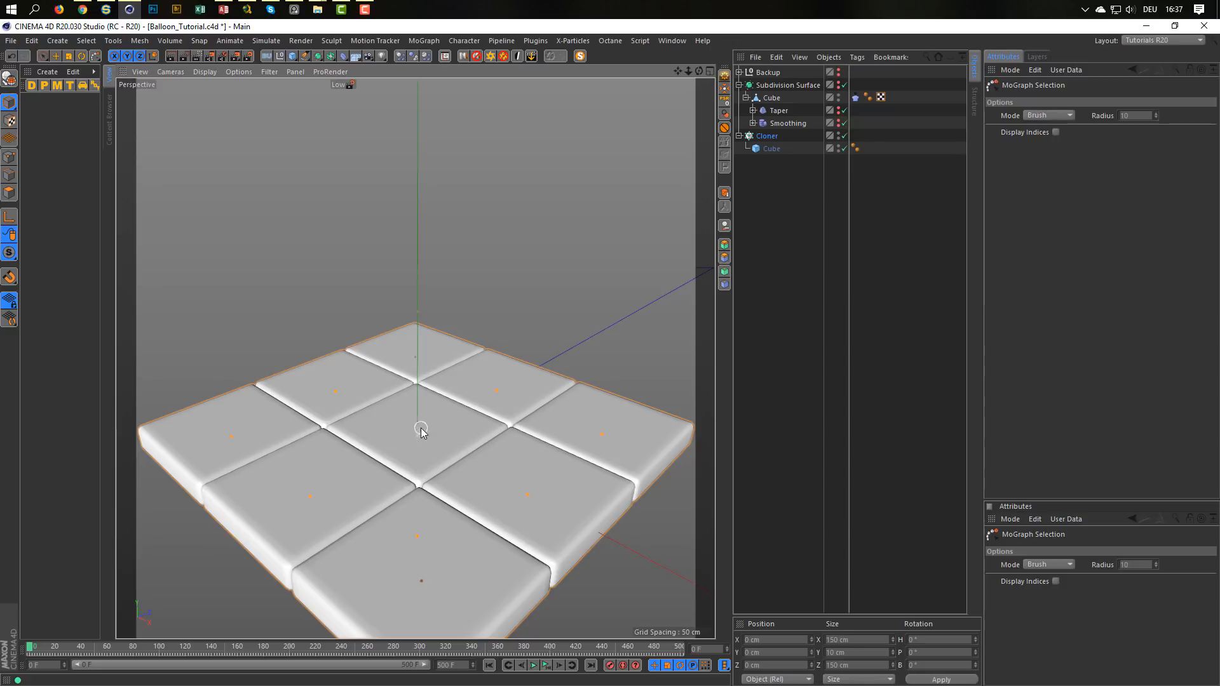
left_click(424, 451)
left_click(424, 42)
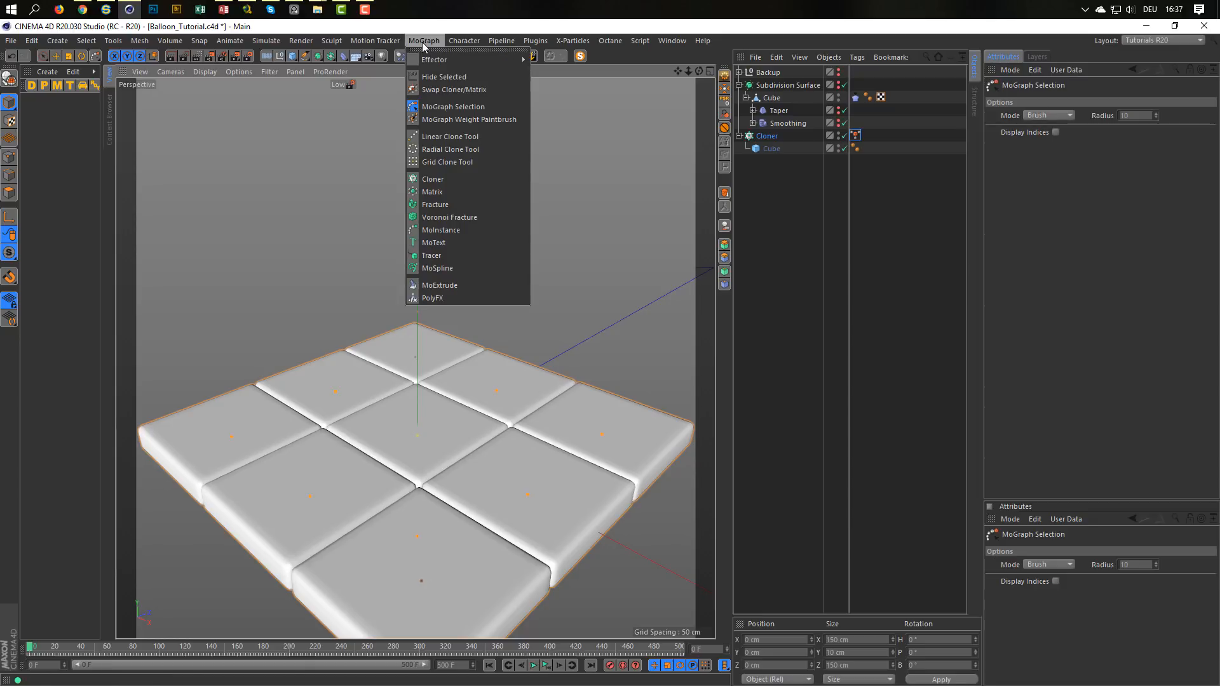
left_click(458, 78)
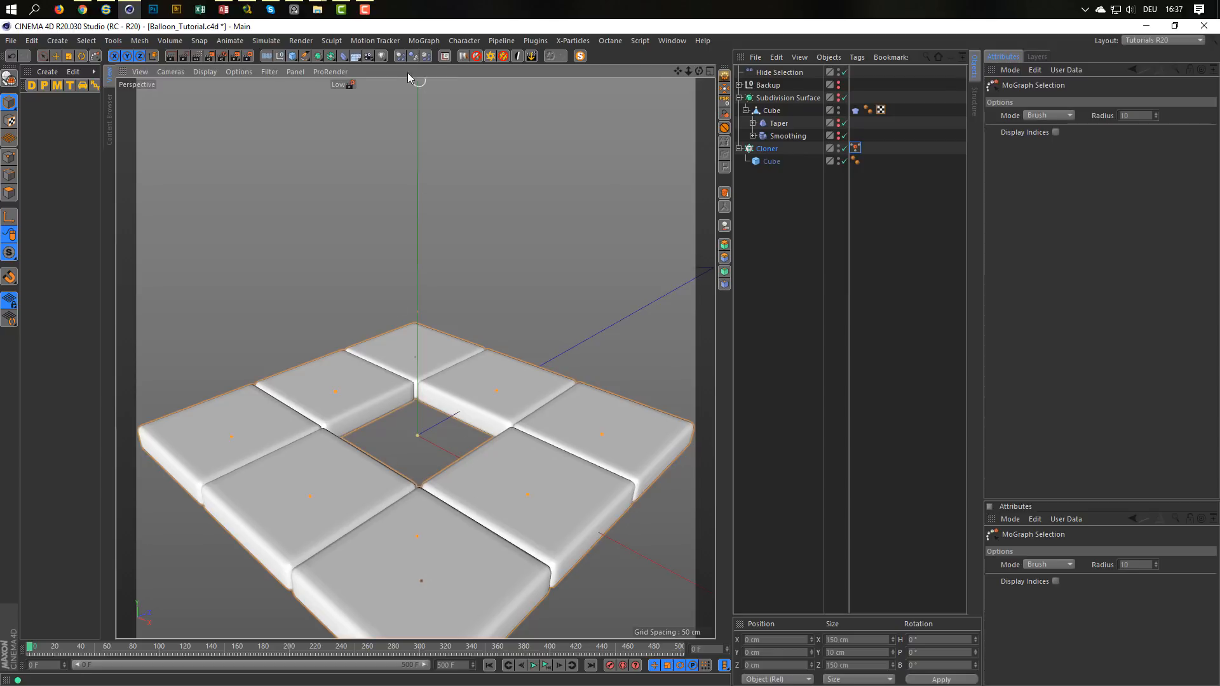
left_click(774, 74)
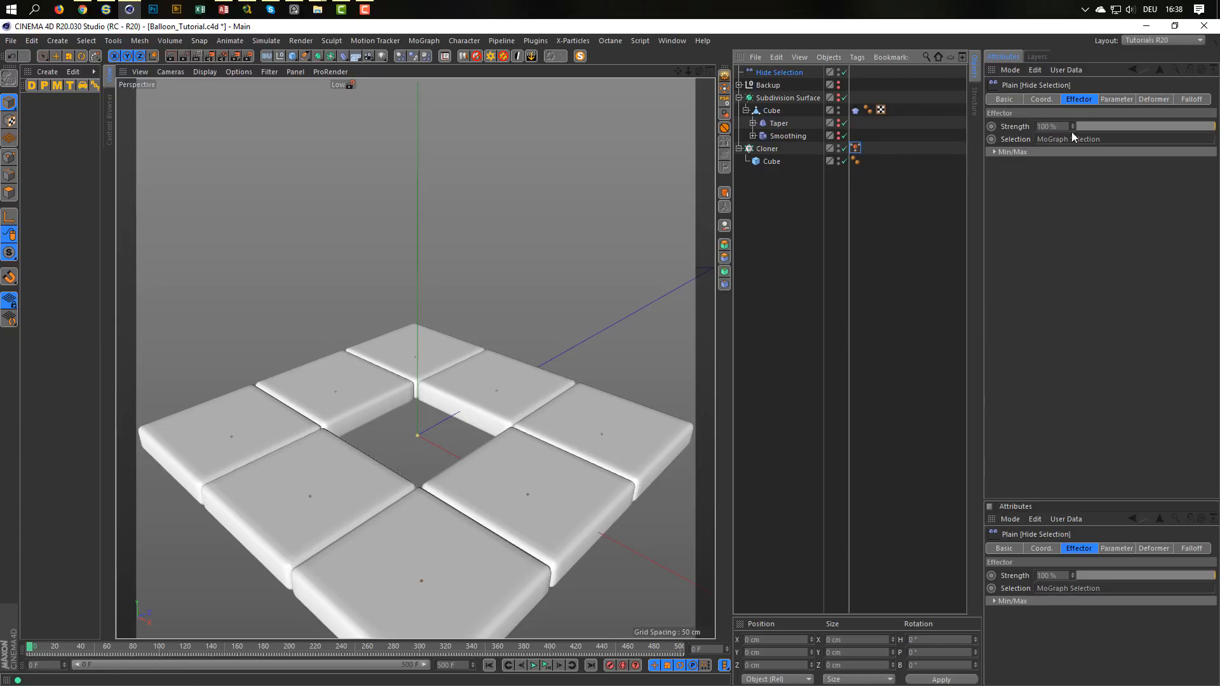
left_click(1116, 99)
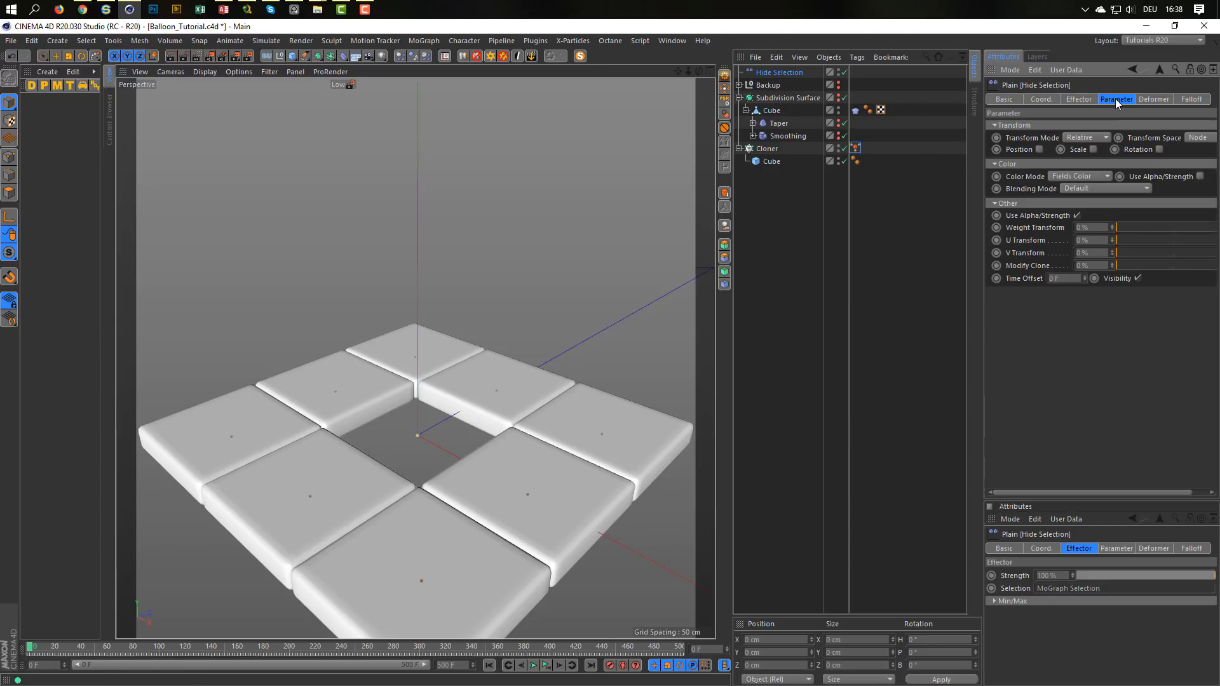
left_click(1132, 280)
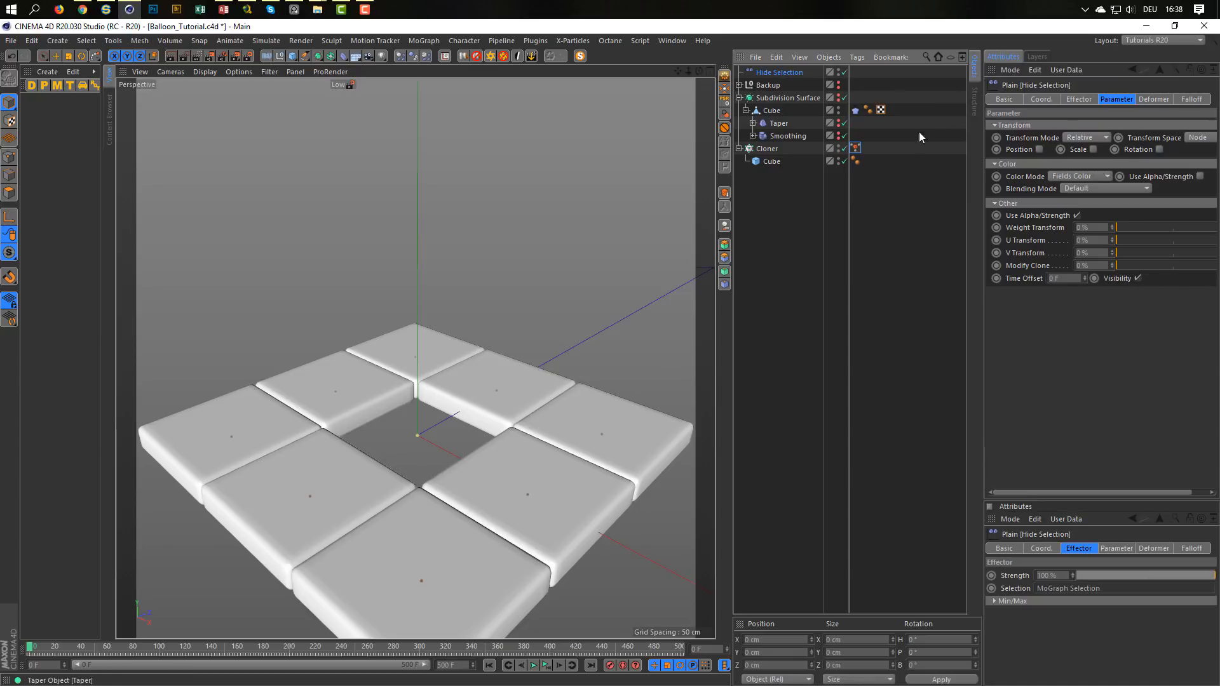
left_click(857, 148)
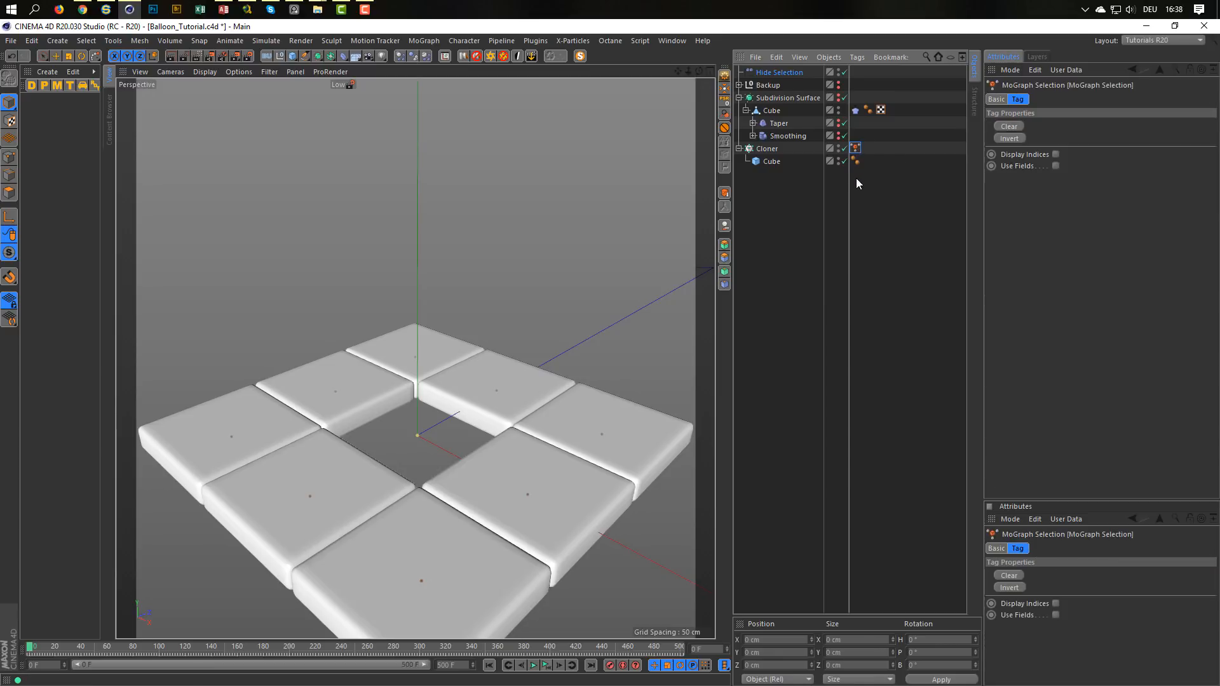
Make the Subdivision Surface balloon visible again in the viewport
left_click(838, 97, "alt")
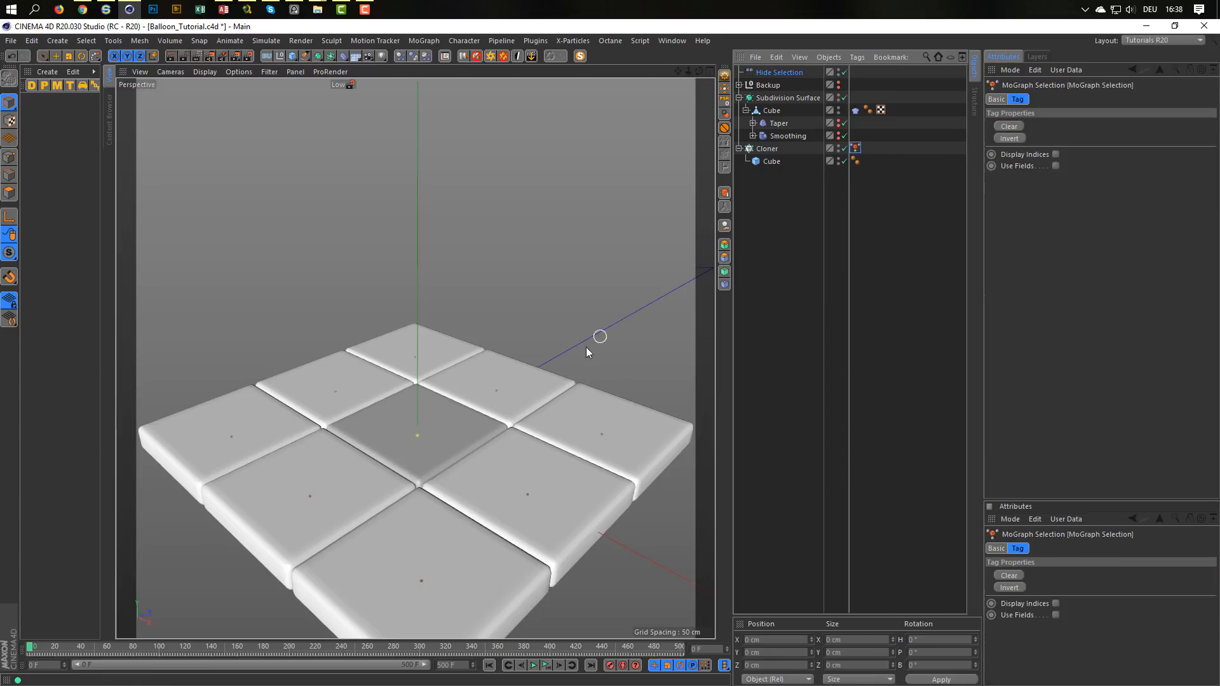
scroll(444, 447, "down", 5)
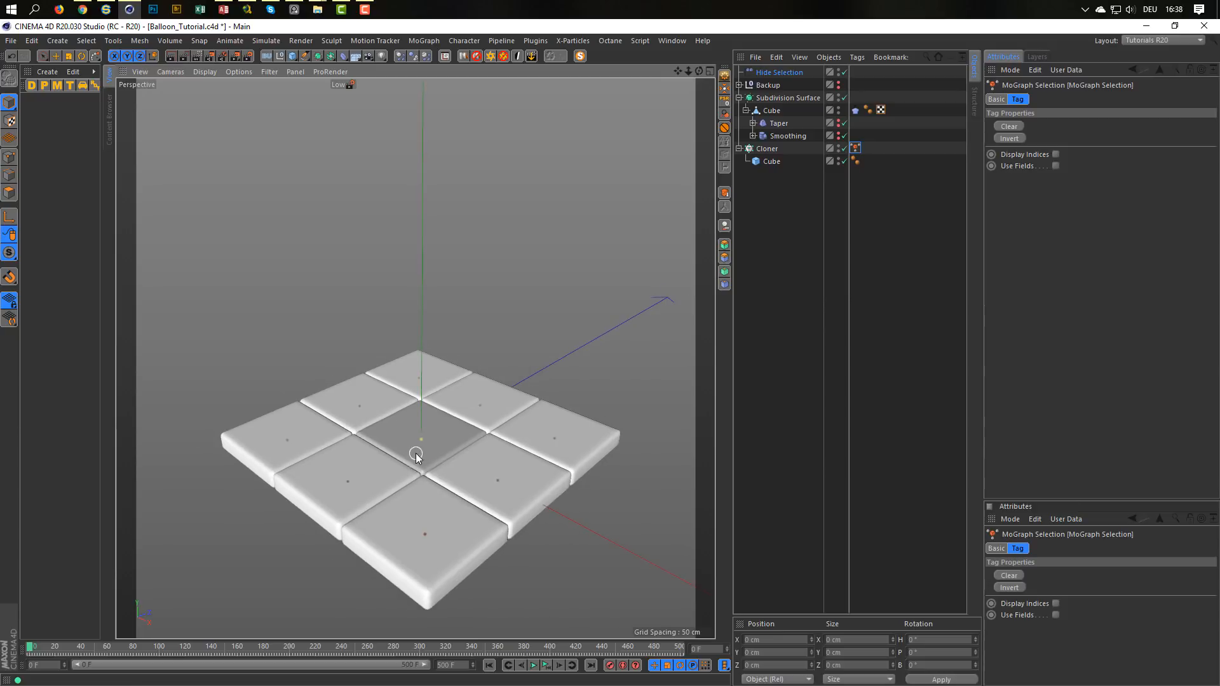
scroll(425, 417, "up", 1)
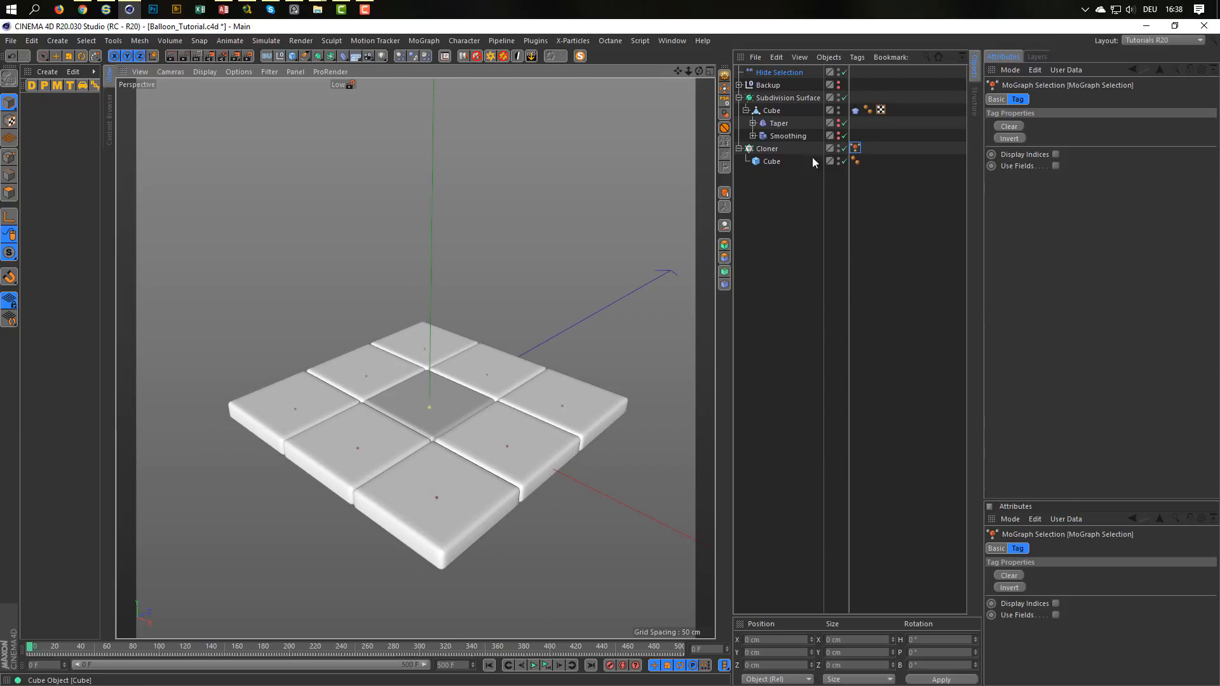
Create a new default material and apply it to the cloner's Cube and the balloon's Cube
left_click(68, 160)
double_click(68, 159)
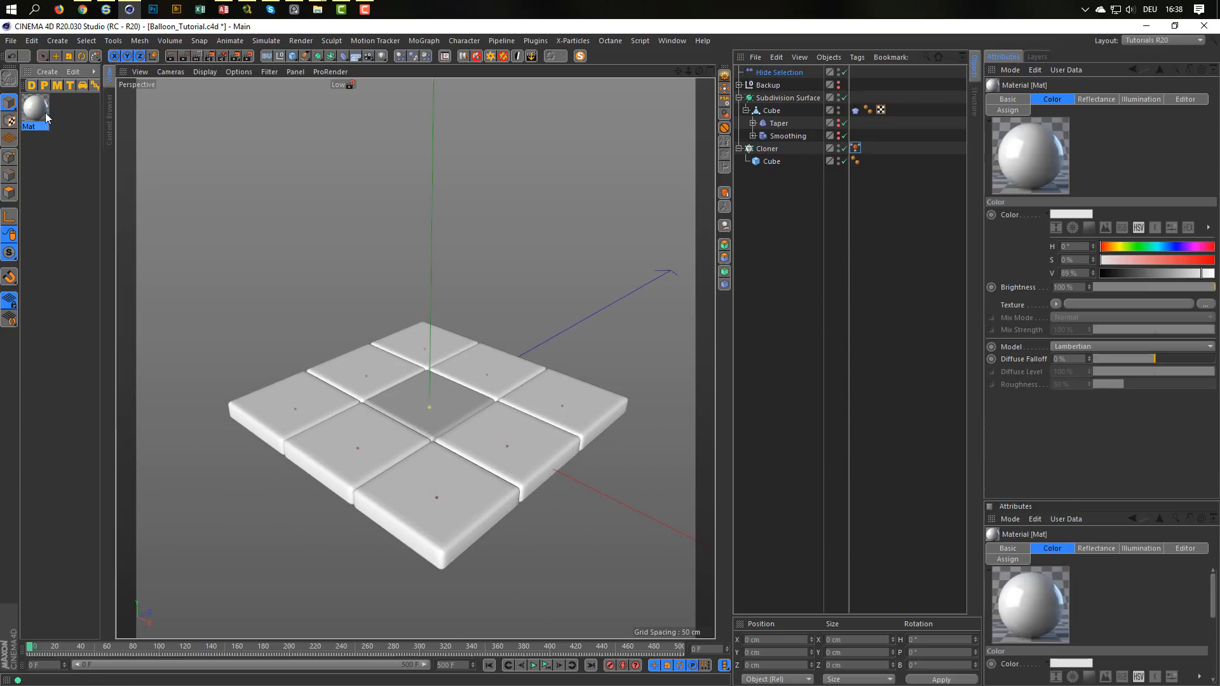
mouse_move(37, 112)
left_mouse_down()
mouse_move(751, 182)
mouse_move(776, 151)
mouse_move(770, 163)
left_mouse_up()
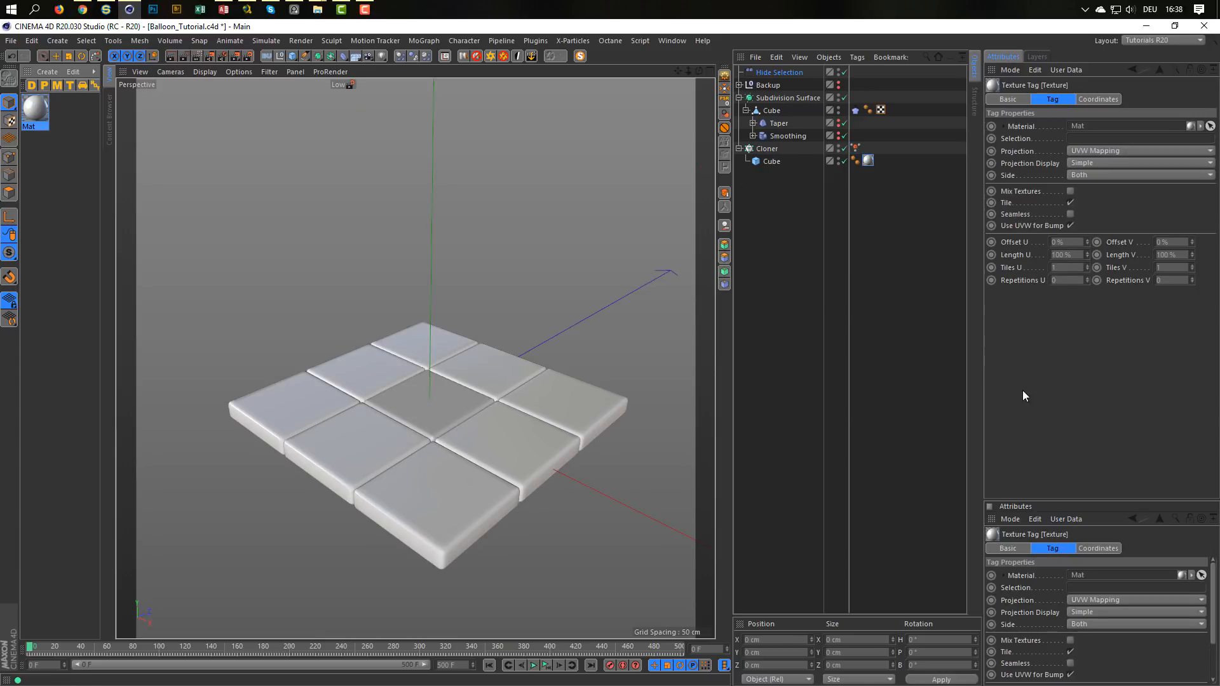
left_click_drag(41, 105, 775, 112)
Frame the tile grid with room above it, play the balloon's inflation, rewind to frame 0, and save the scene
right_click_drag(509, 441, 495, 446, "alt")
middle_click_drag(449, 439, 399, 430, "alt")
right_click_drag(399, 432, 381, 438, "alt")
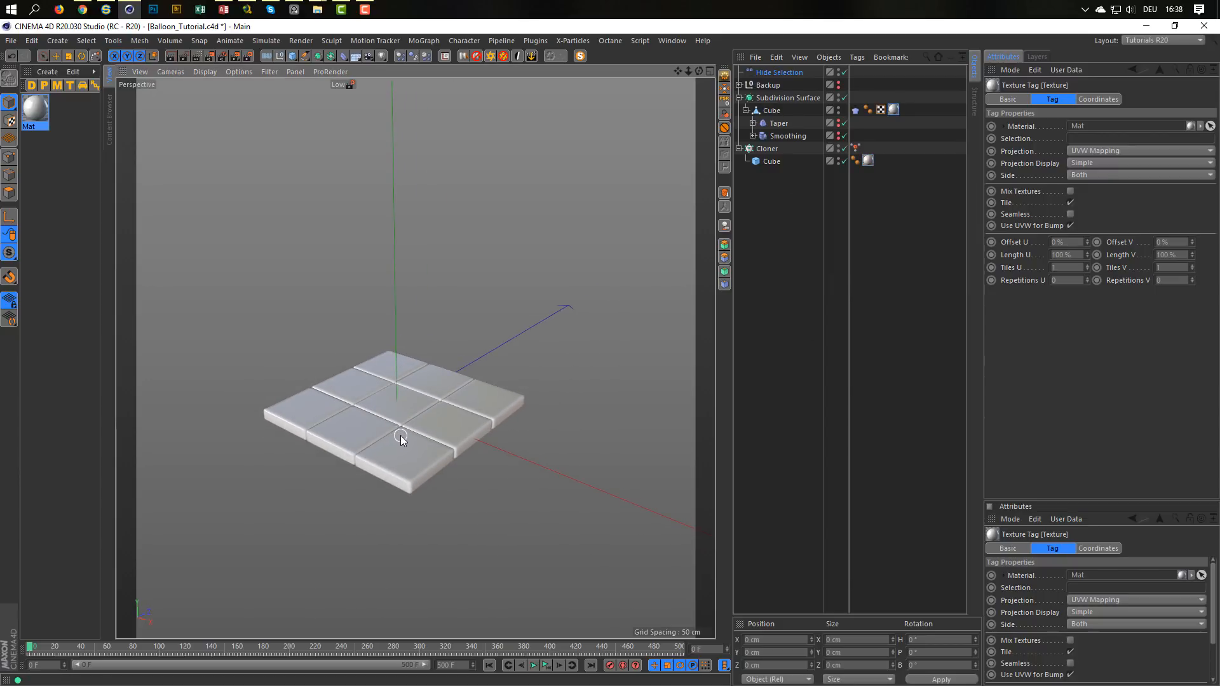
middle_click_drag(401, 435, 424, 494, "alt")
right_click_drag(428, 480, 422, 491, "alt")
middle_click_drag(422, 492, 416, 508, "alt")
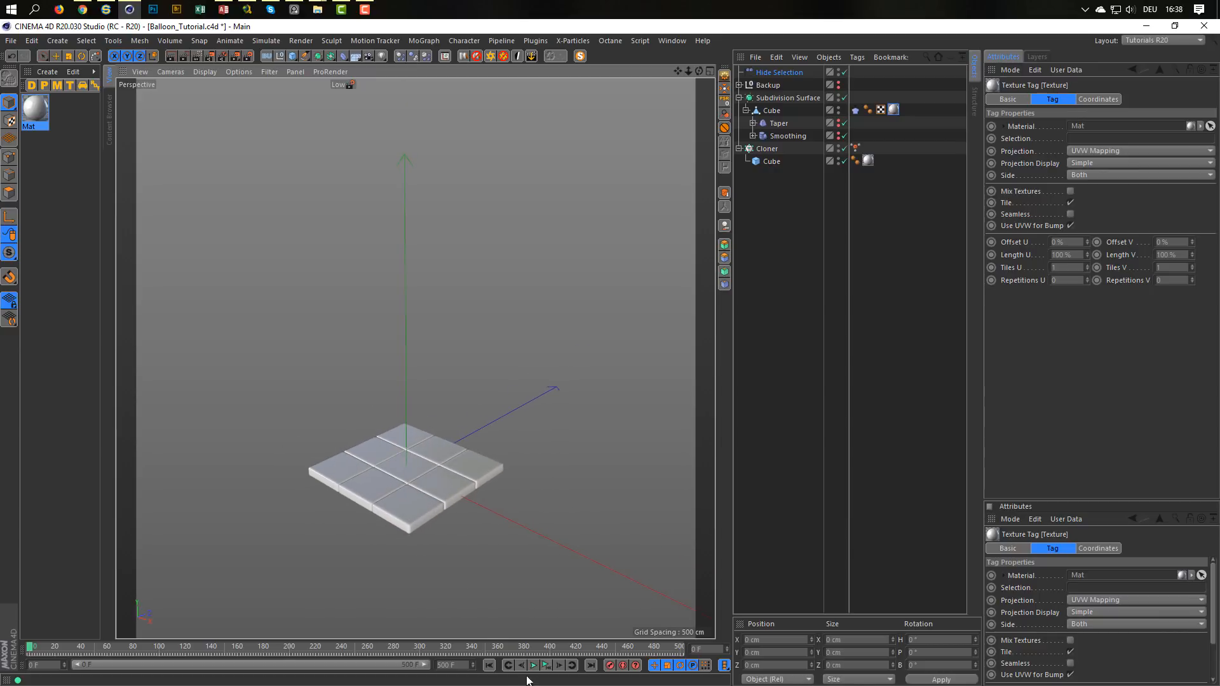
left_click(546, 666)
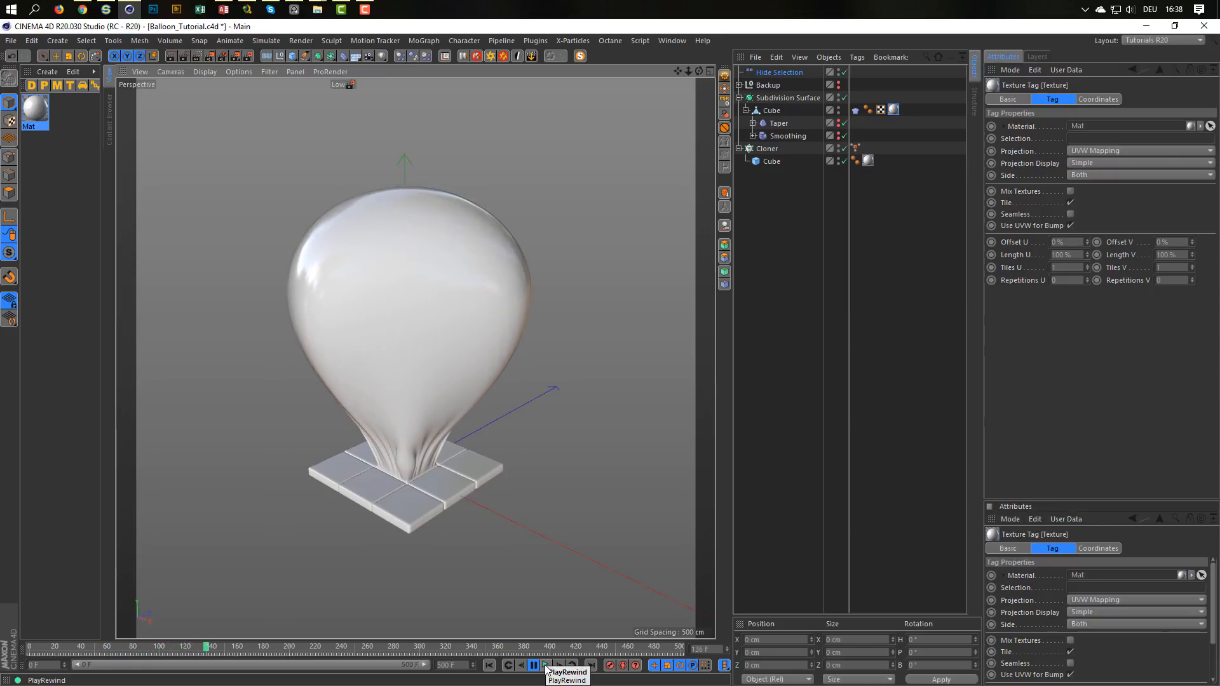
left_click(545, 666)
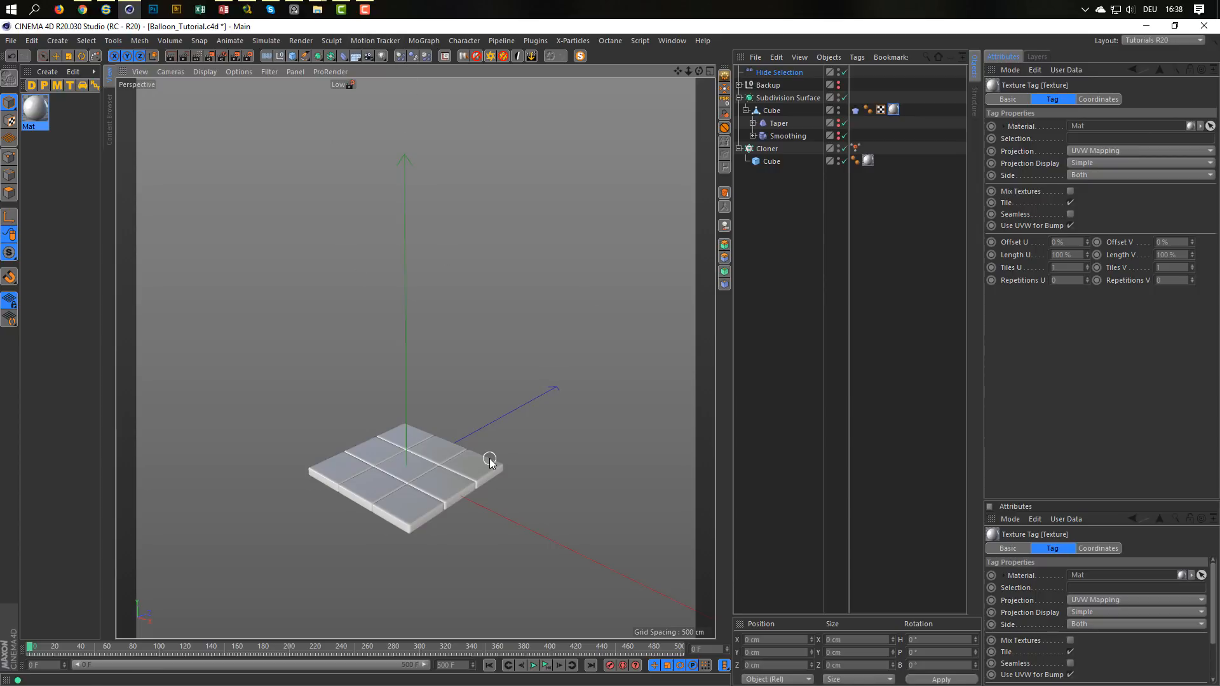
key("ctrl+s")
right_click(770, 112)
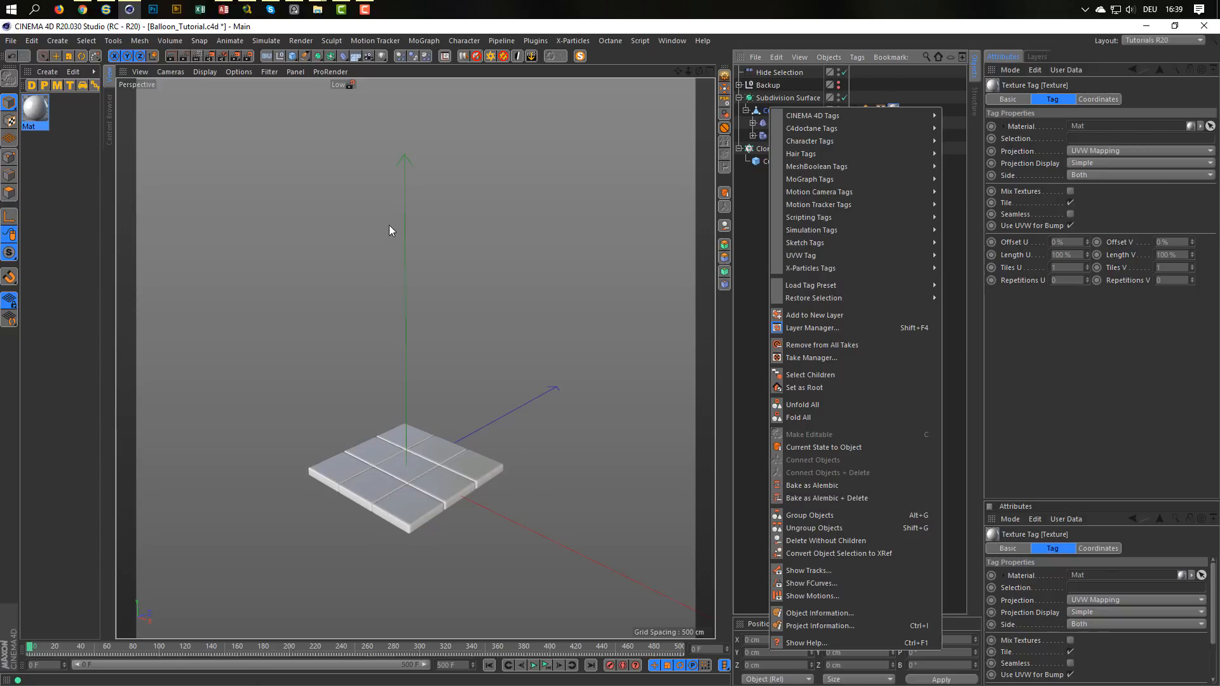
left_click(660, 53)
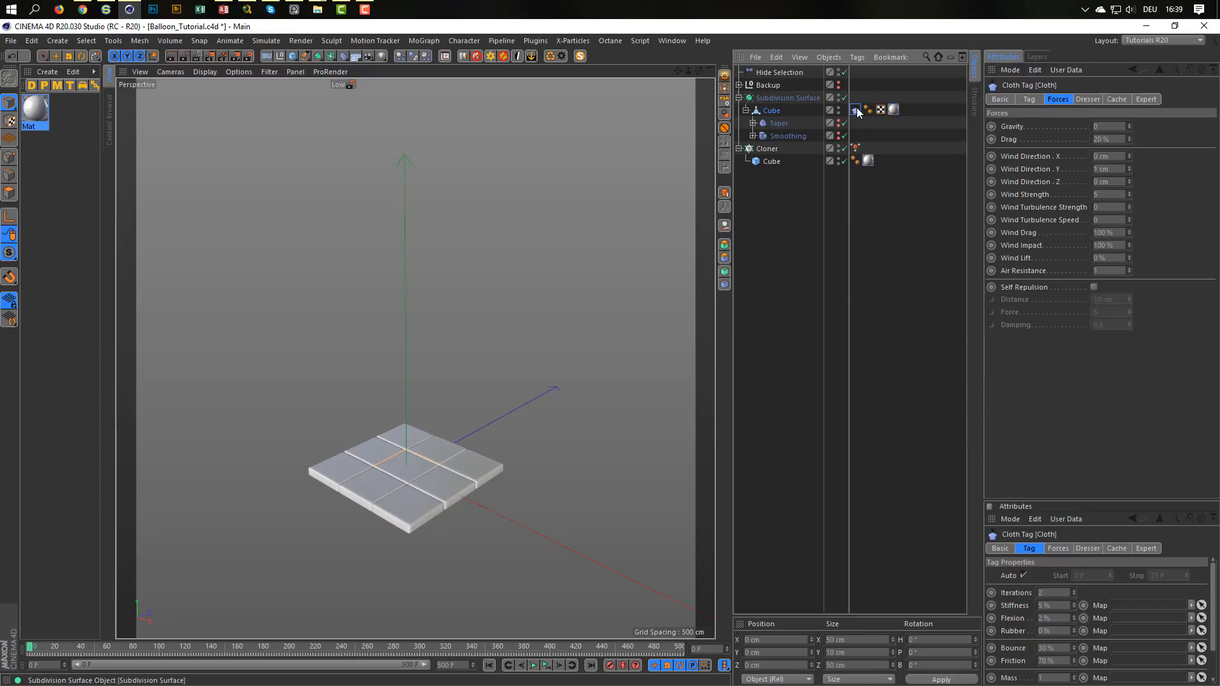
left_click(1116, 99)
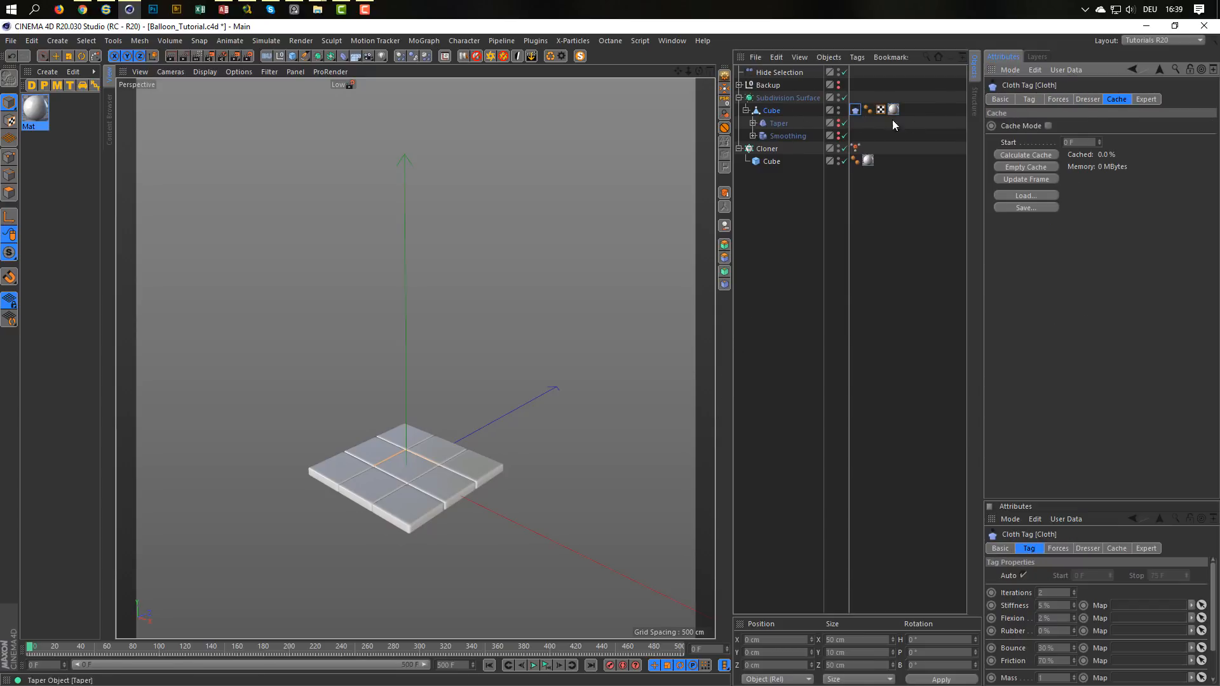
left_click(1025, 154)
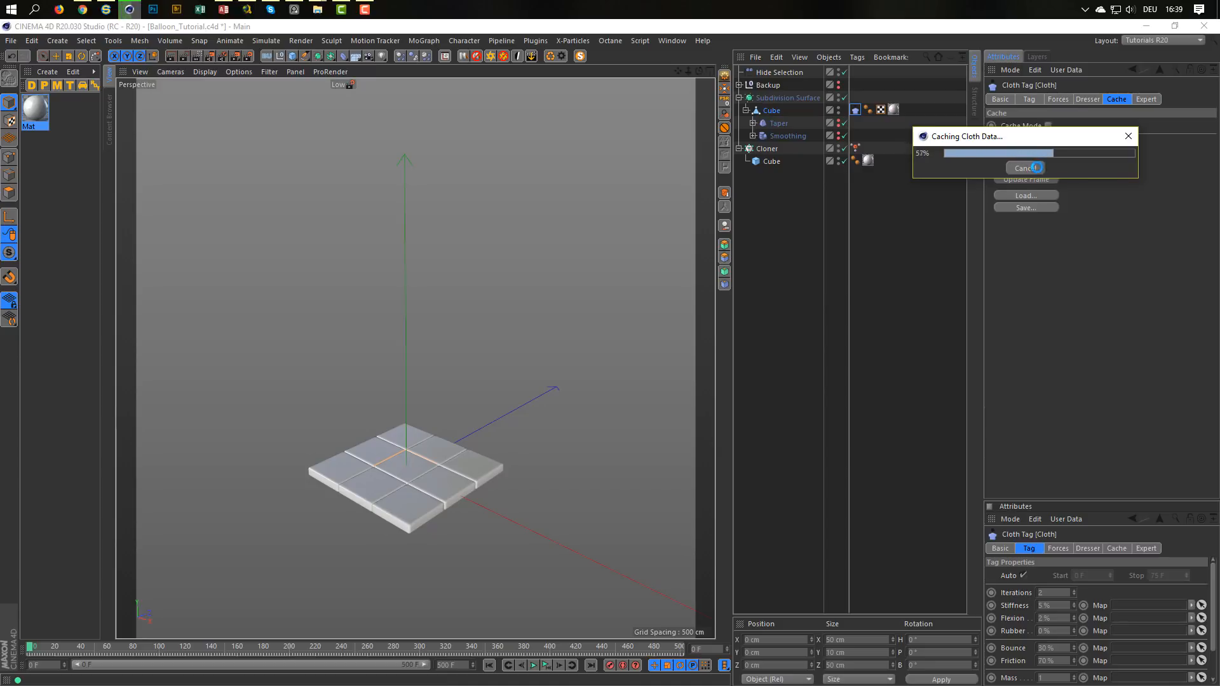
left_click(1035, 168)
left_click(1037, 167)
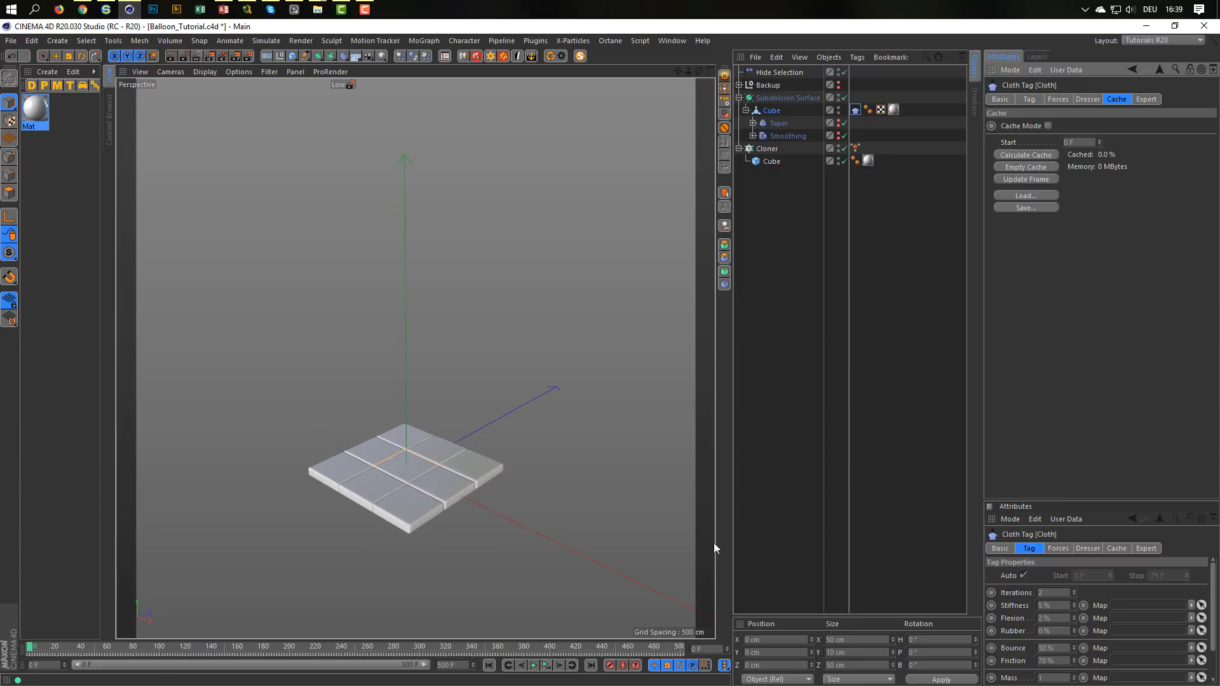
Set the timeline's end to frame 200, then calculate the Cloth tag's cache and check it from frame 0
left_click(451, 665)
type("3")
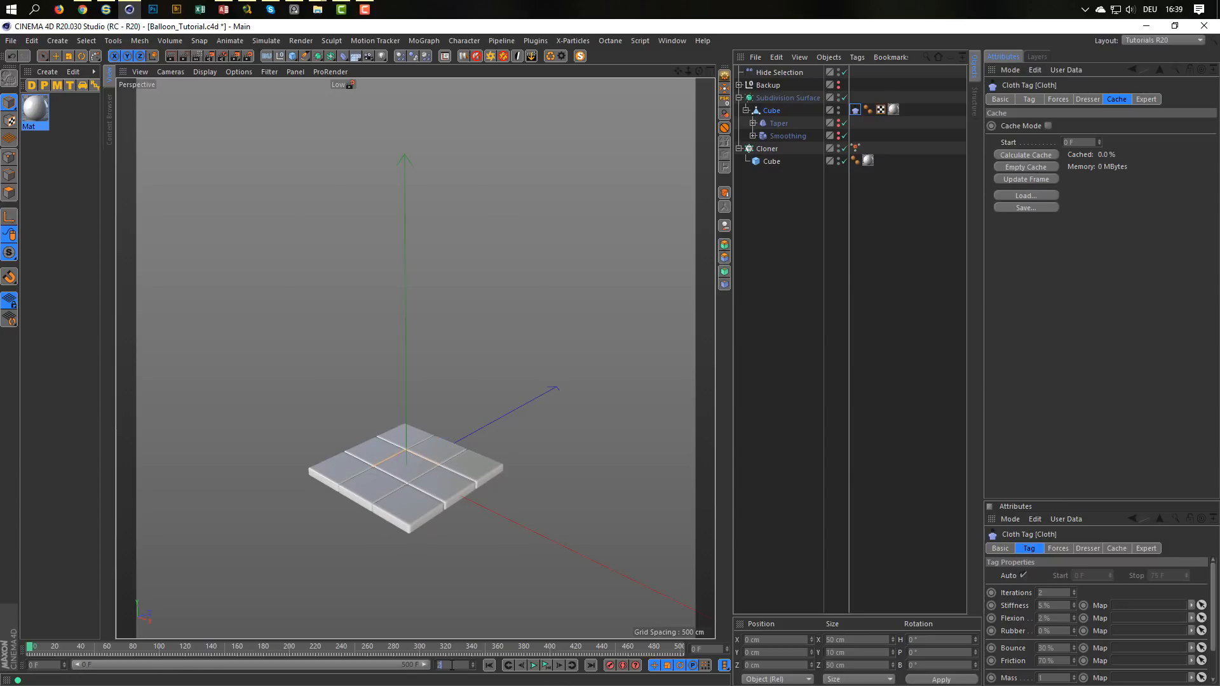
type("00")
key("Return")
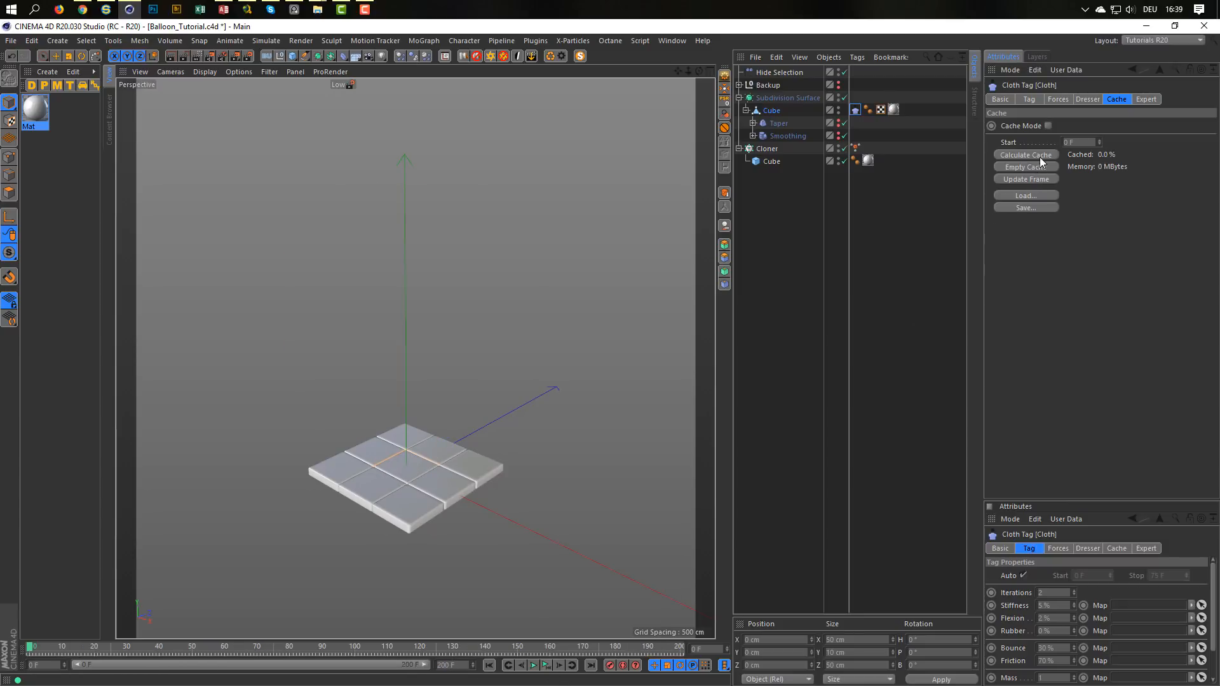
left_click(1031, 154)
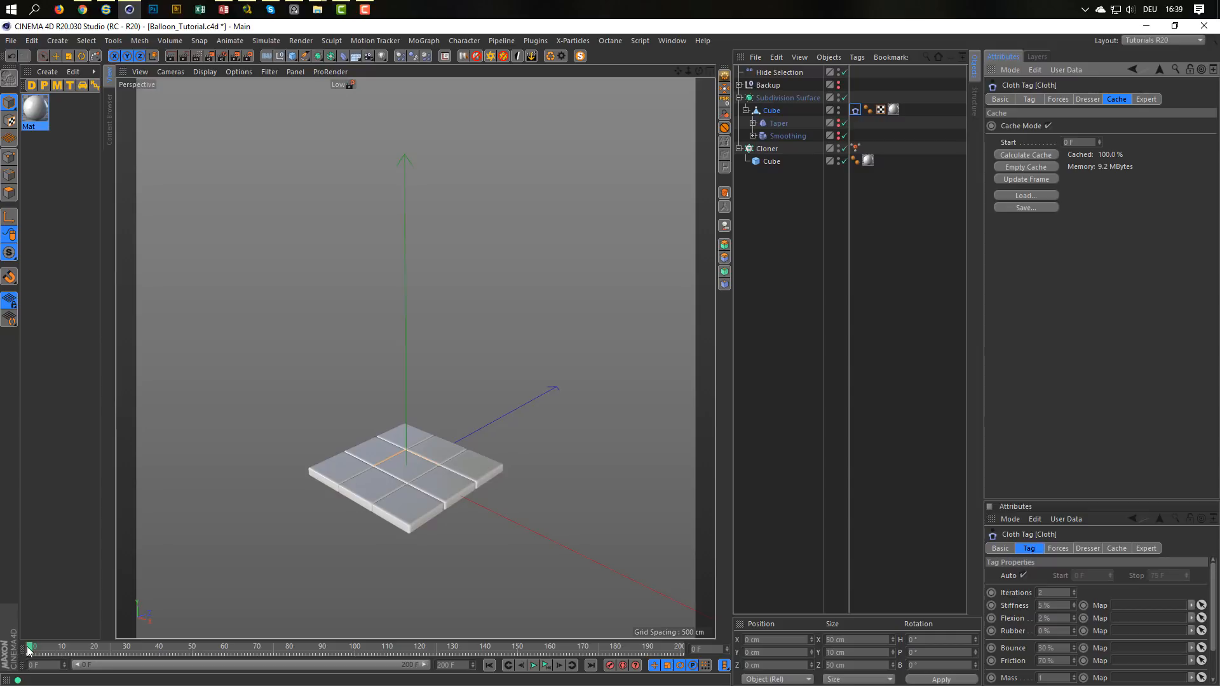
mouse_move(28, 650)
left_mouse_down()
mouse_move(172, 650)
mouse_move(48, 648)
mouse_move(62, 638)
mouse_move(473, 646)
mouse_move(6, 643)
left_mouse_up()
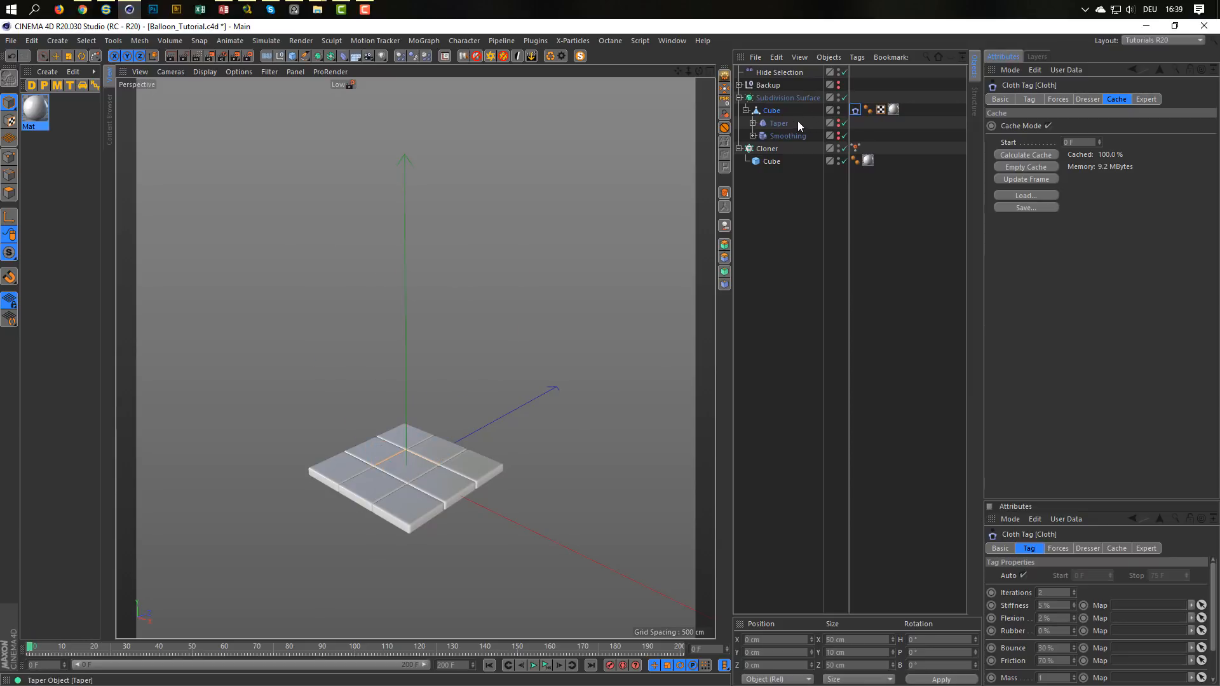
Add a Rigid Body tag to the balloon's Cube, play the simulation and rewind to frame 0
left_click(772, 110)
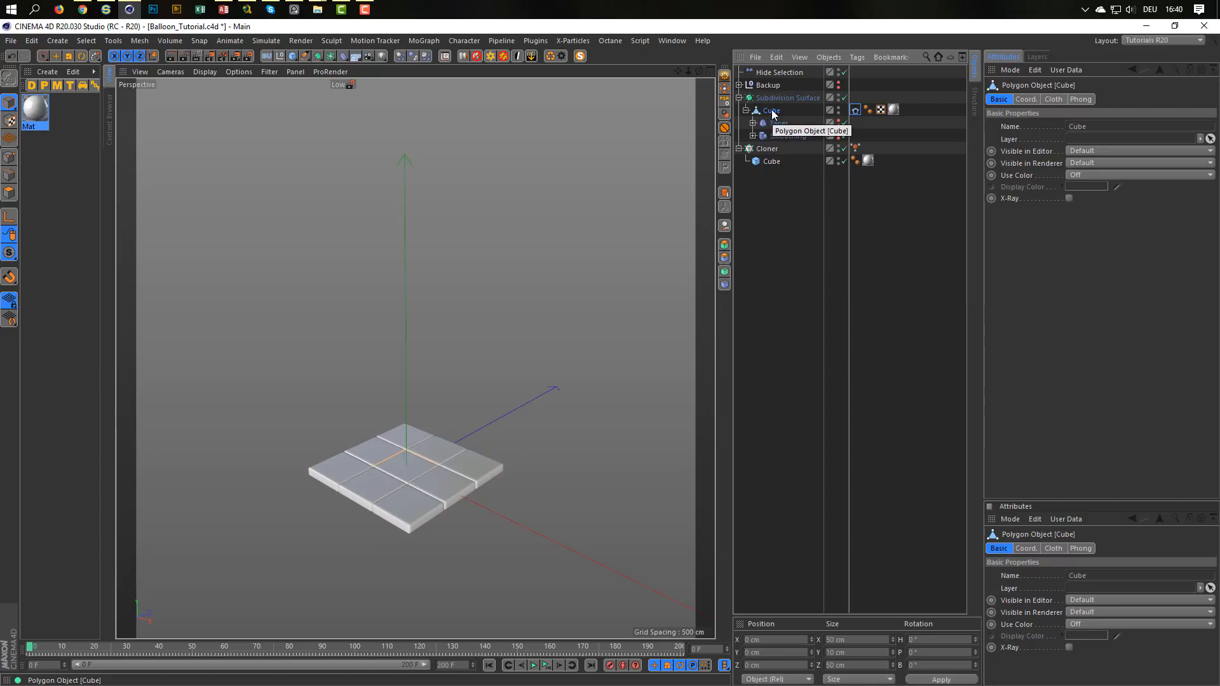
right_click(772, 111)
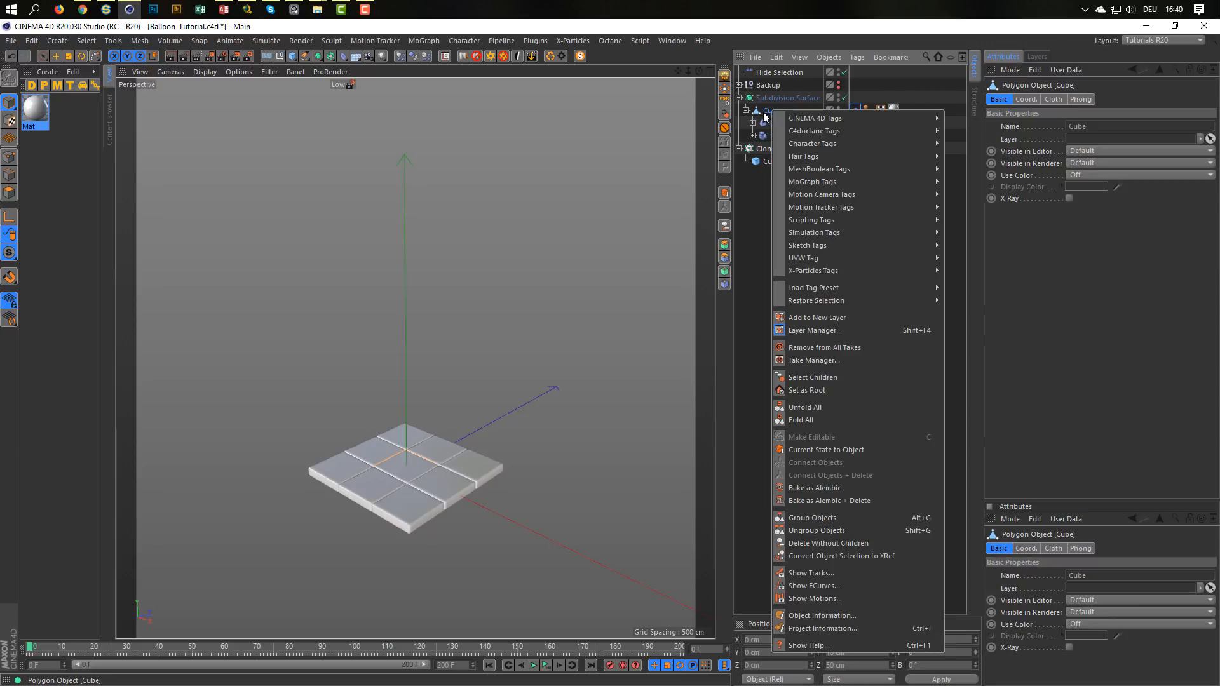
mouse_move(789, 112)
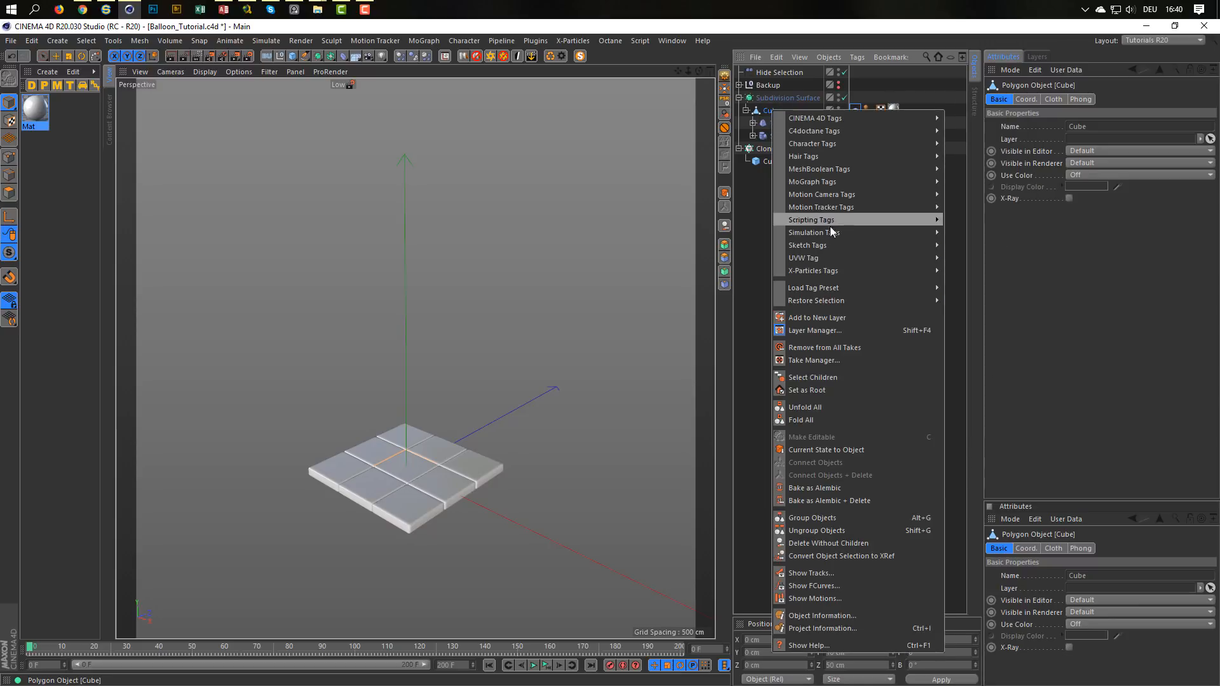
mouse_move(852, 231)
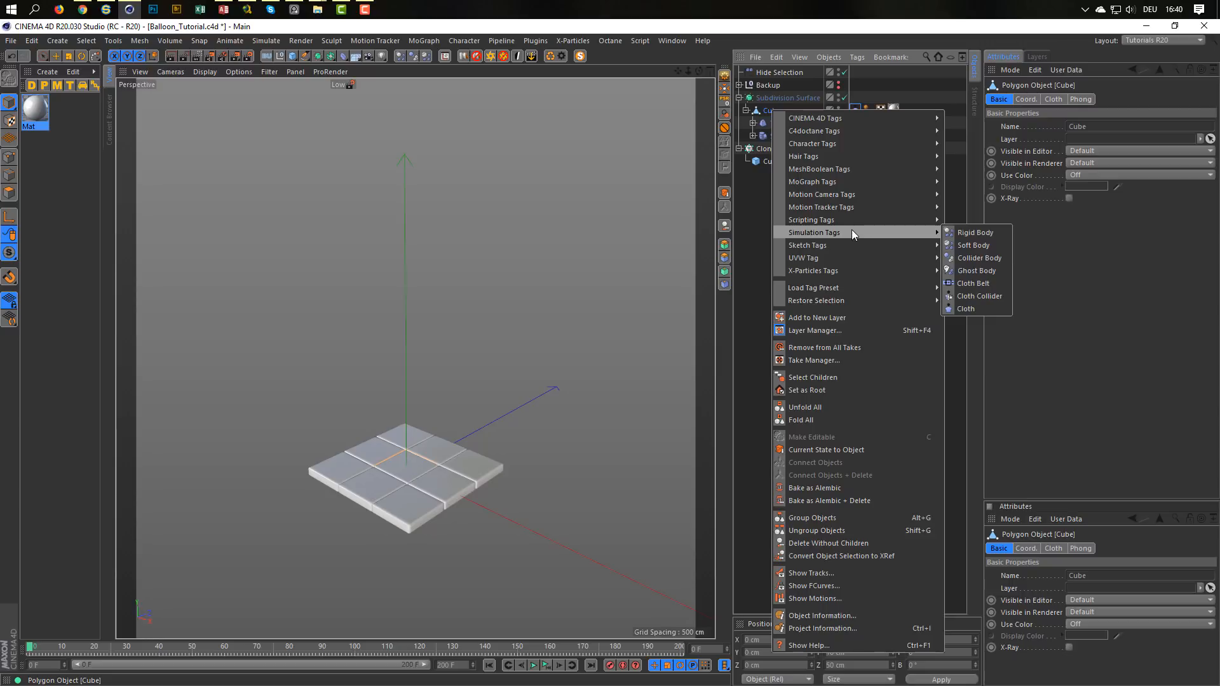
left_click(976, 233)
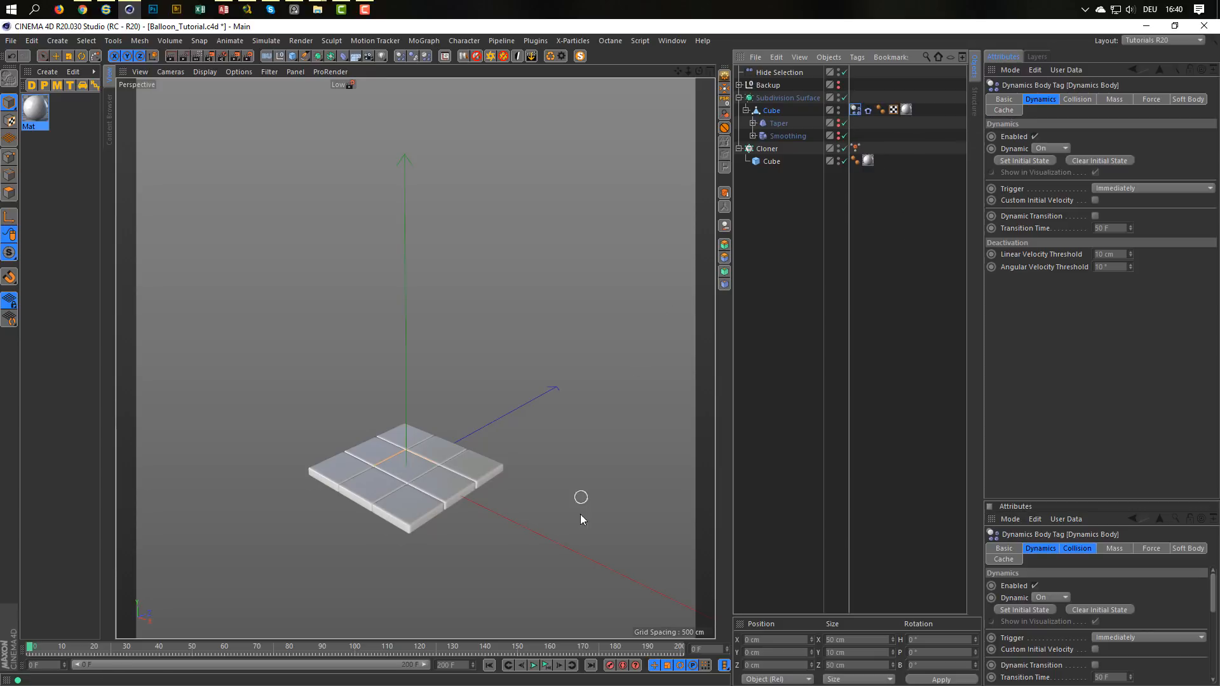
left_click(546, 665)
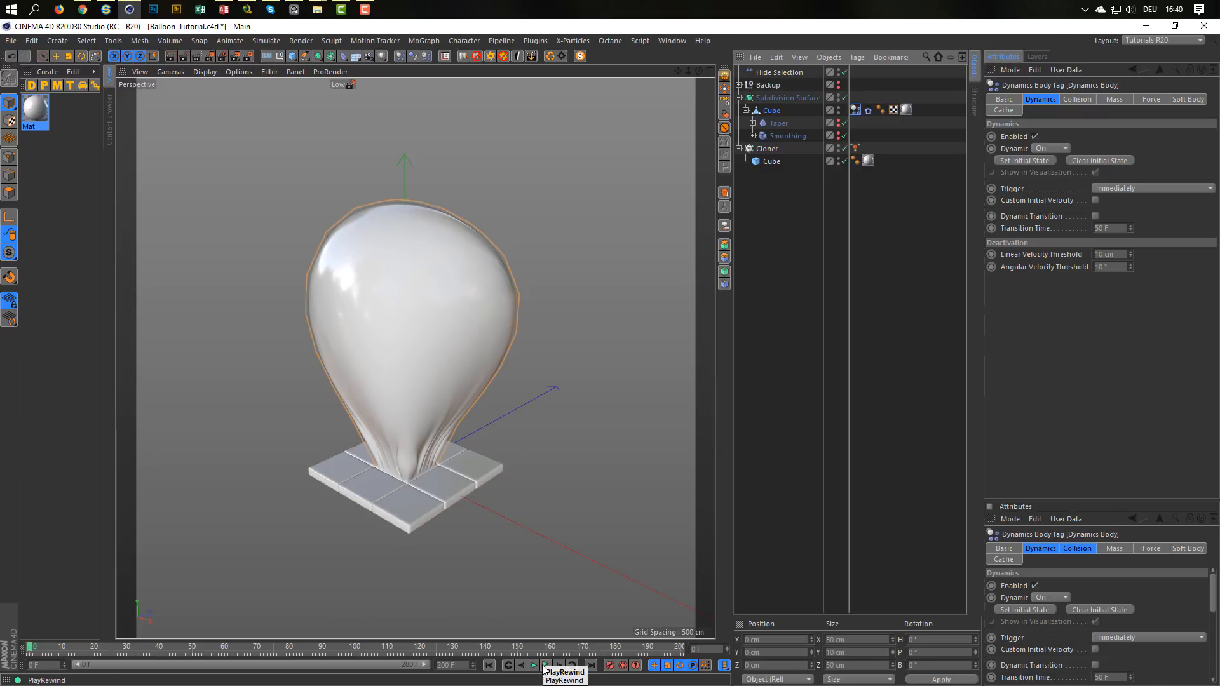
left_click(493, 666)
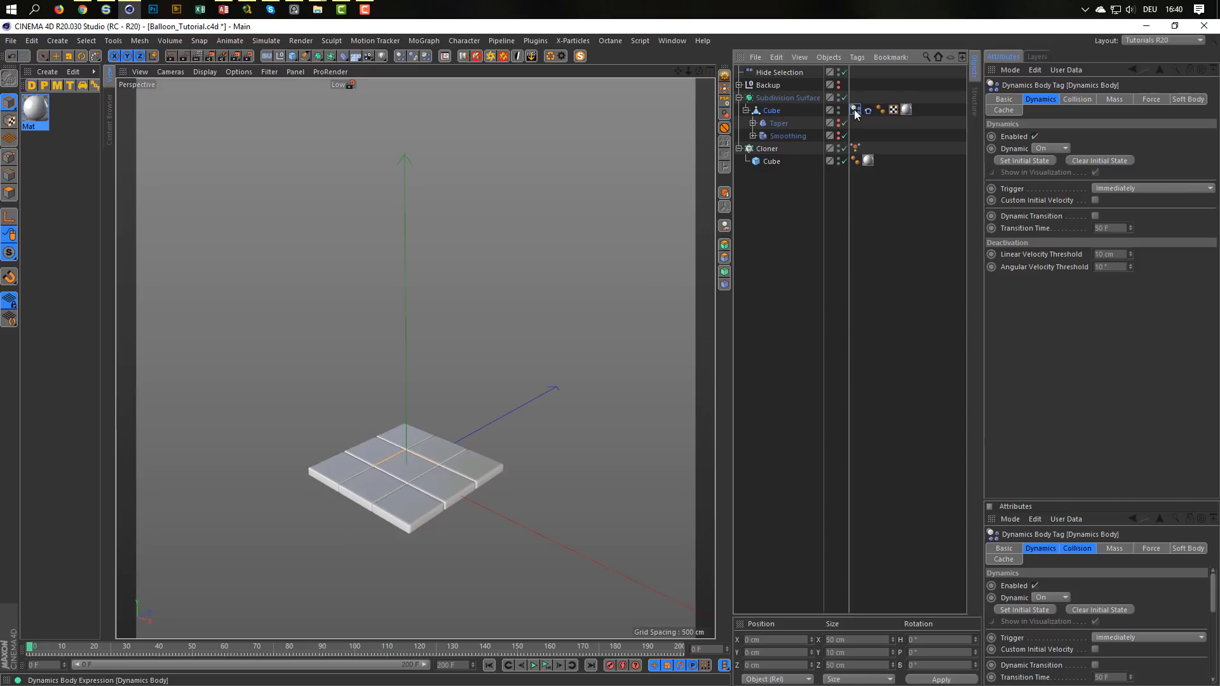
Turn off Enabled in the balloon's Dynamics Body tag and keyframe that state at frame 0
left_click(1035, 137)
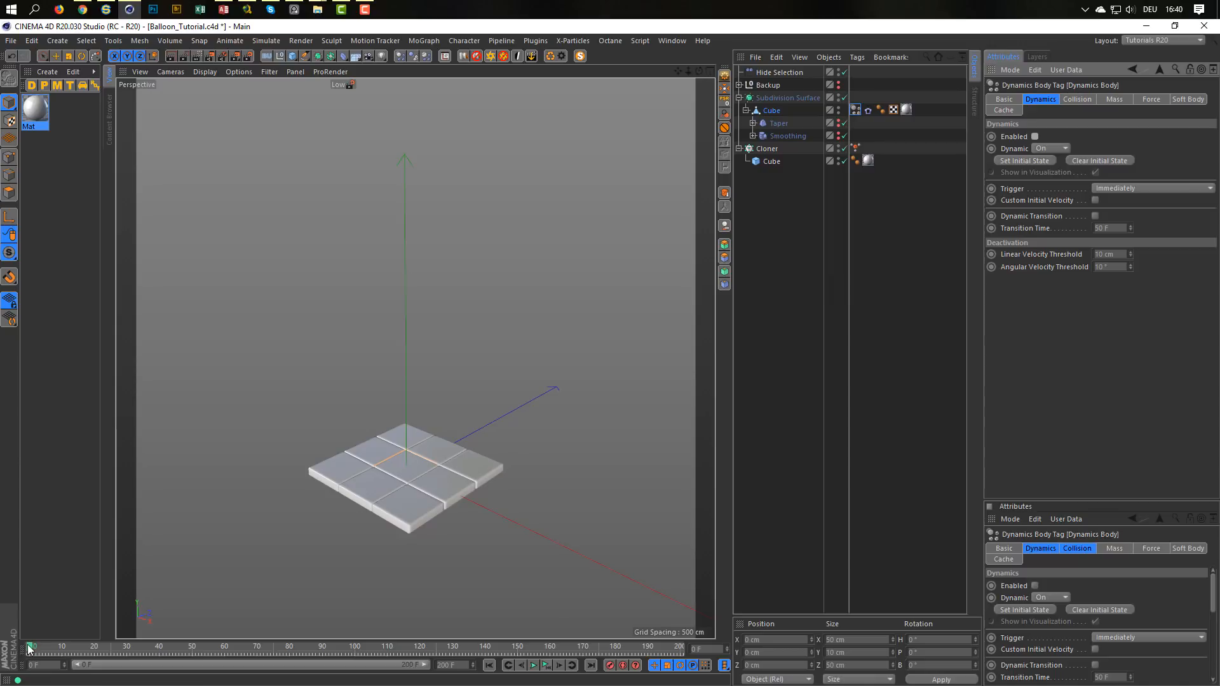
mouse_move(29, 648)
left_mouse_down()
mouse_move(220, 650)
mouse_move(30, 649)
left_mouse_up()
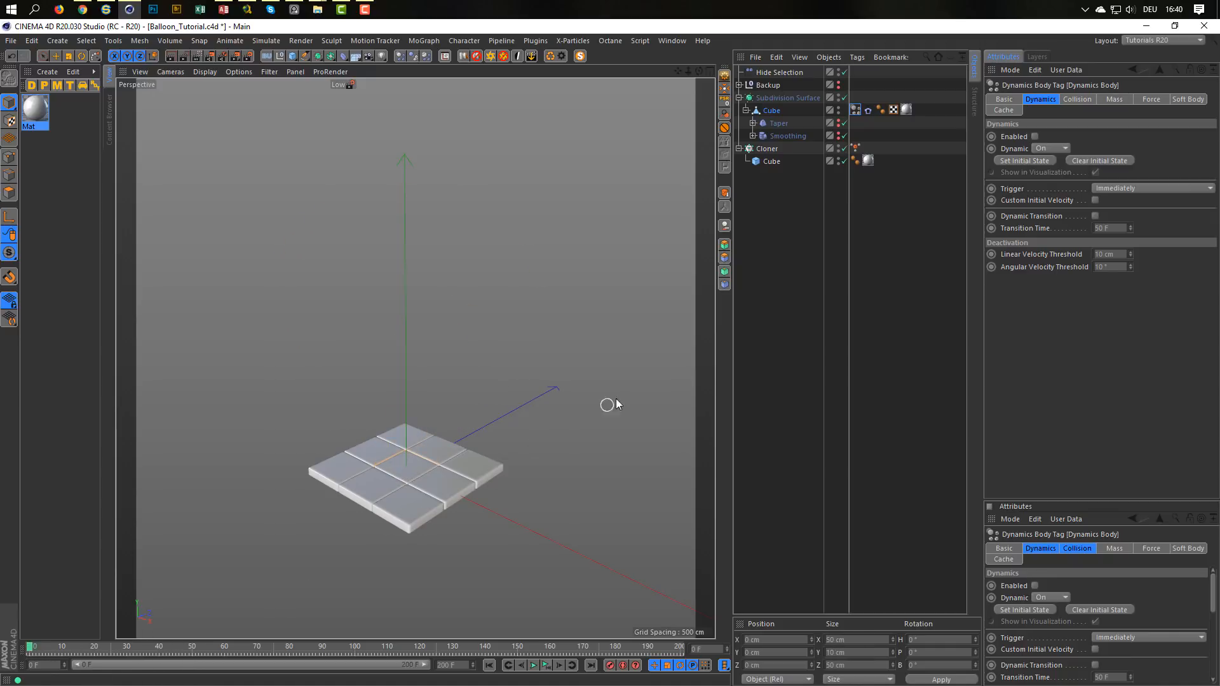
left_click(856, 110)
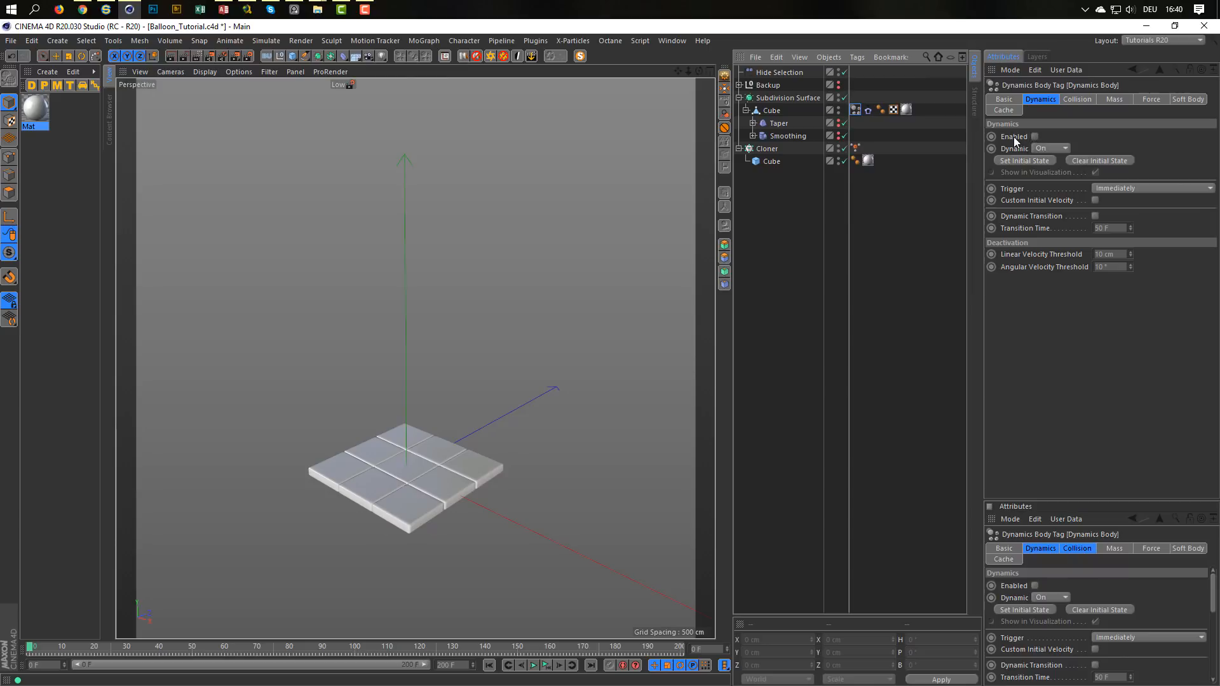
left_click(991, 137, "ctrl")
Keyframe the Dynamics Body tag's Enabled option as on at frame 50, then play the animation and rewind
left_click(706, 649)
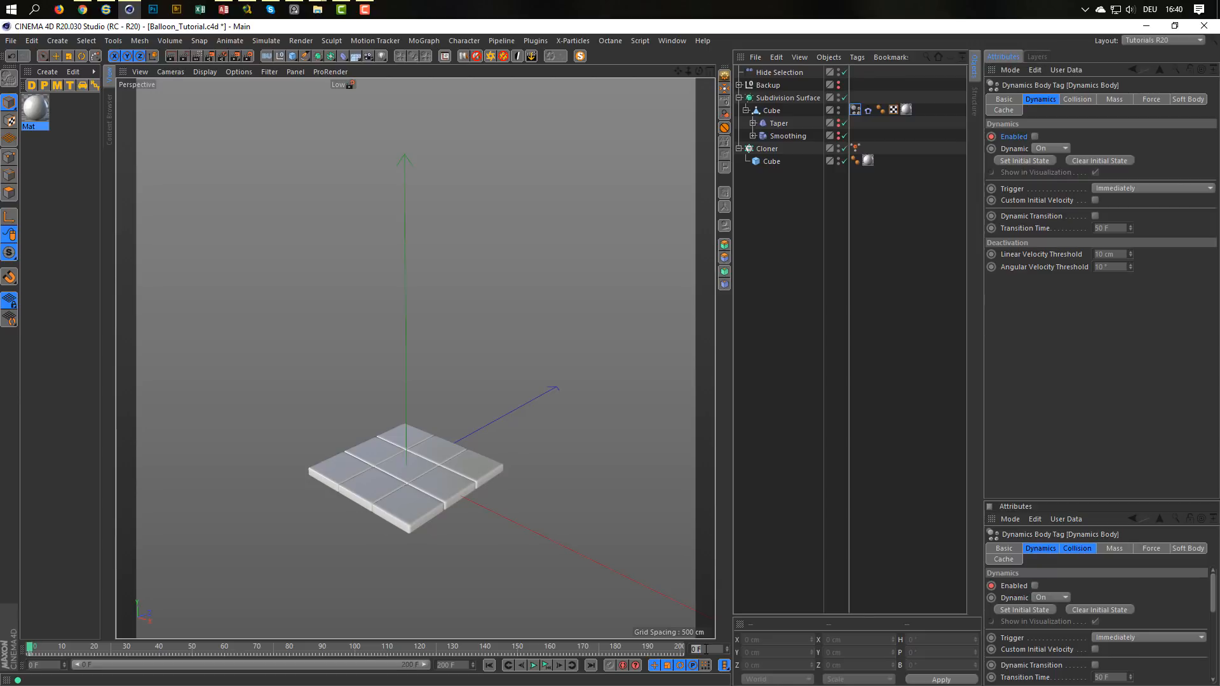
type("50")
key("Return")
left_click(1035, 136)
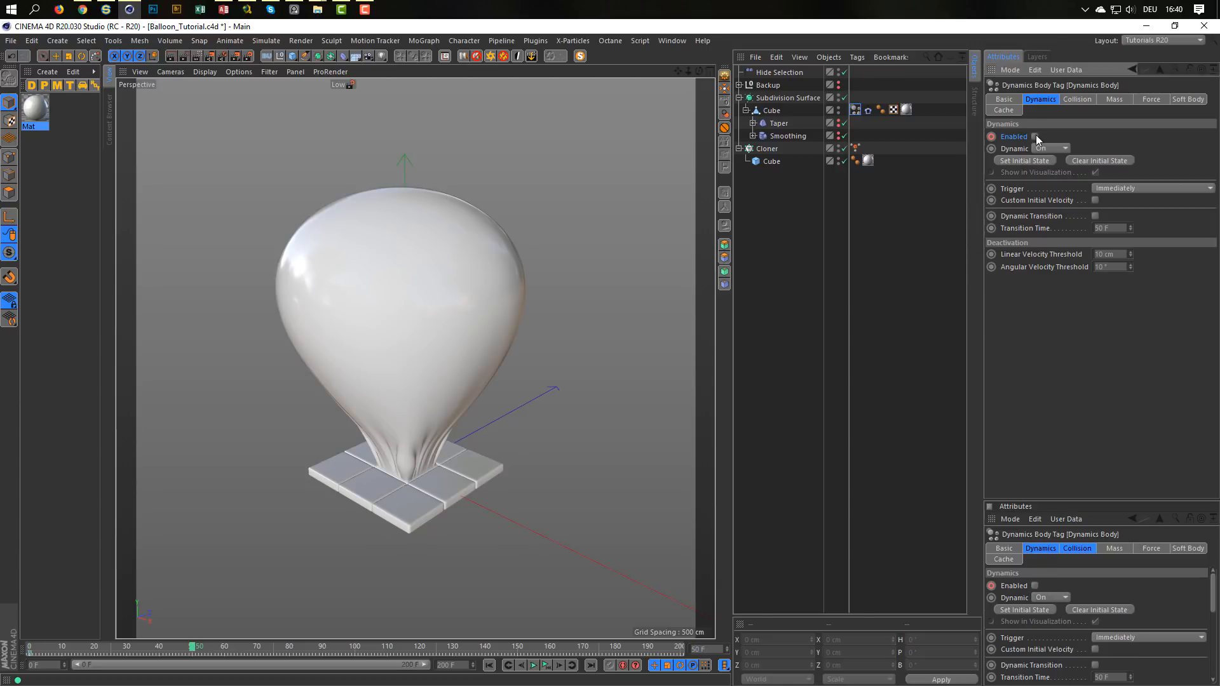
left_click(990, 136)
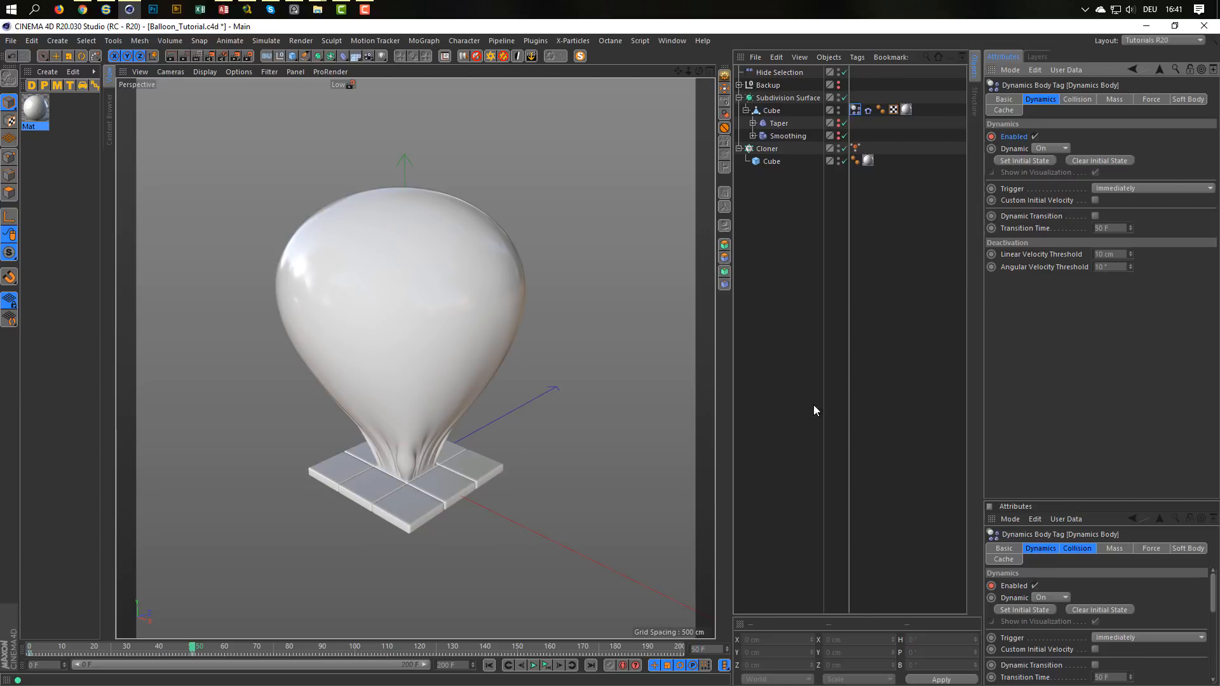
left_click(531, 664)
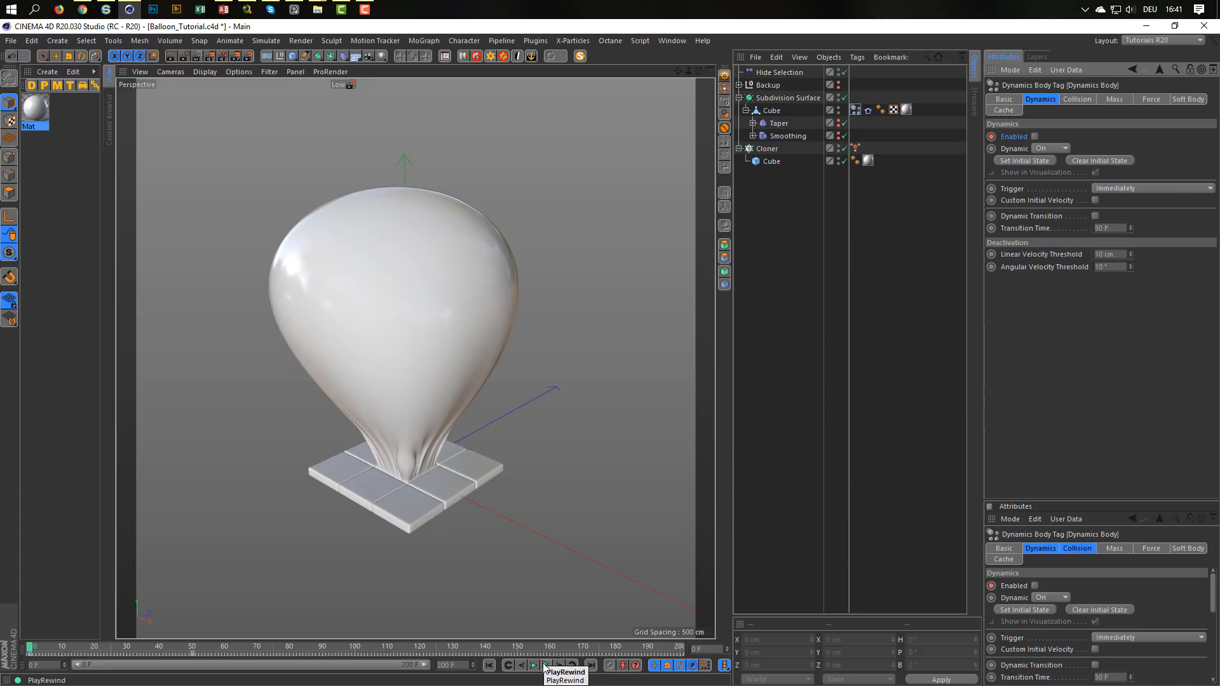
left_click(491, 666)
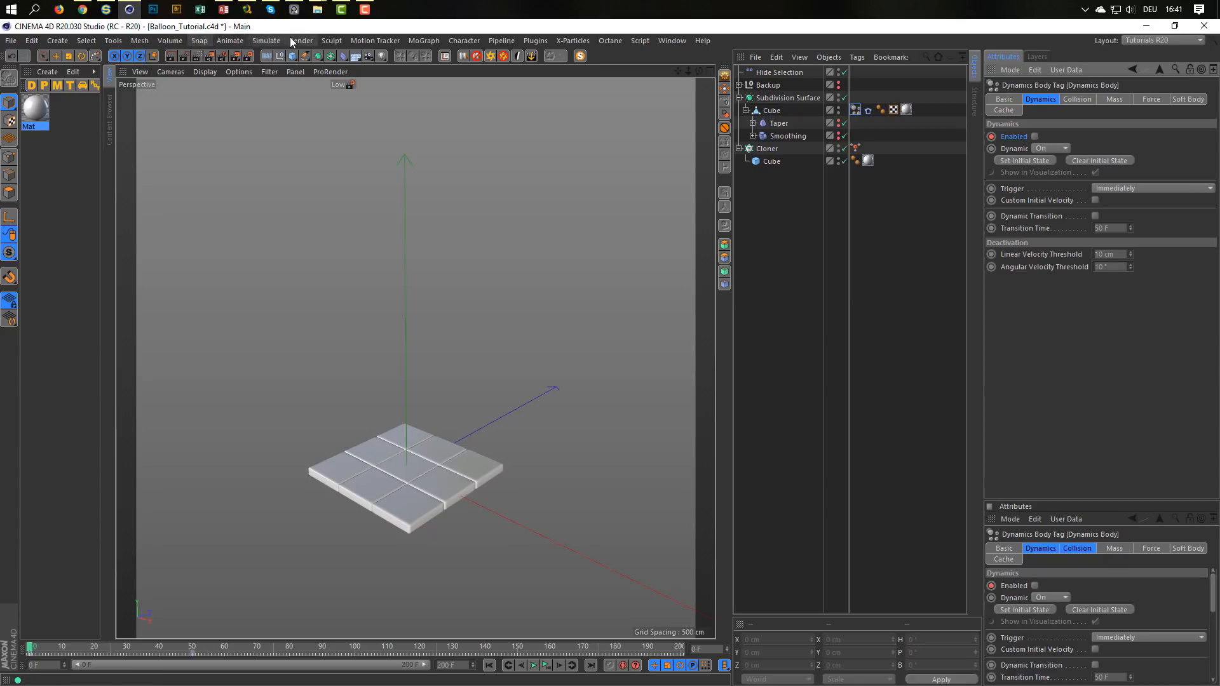
Add a Wind object and rotate its pitch to 90° so it blows upward
left_click(269, 39)
mouse_move(265, 89)
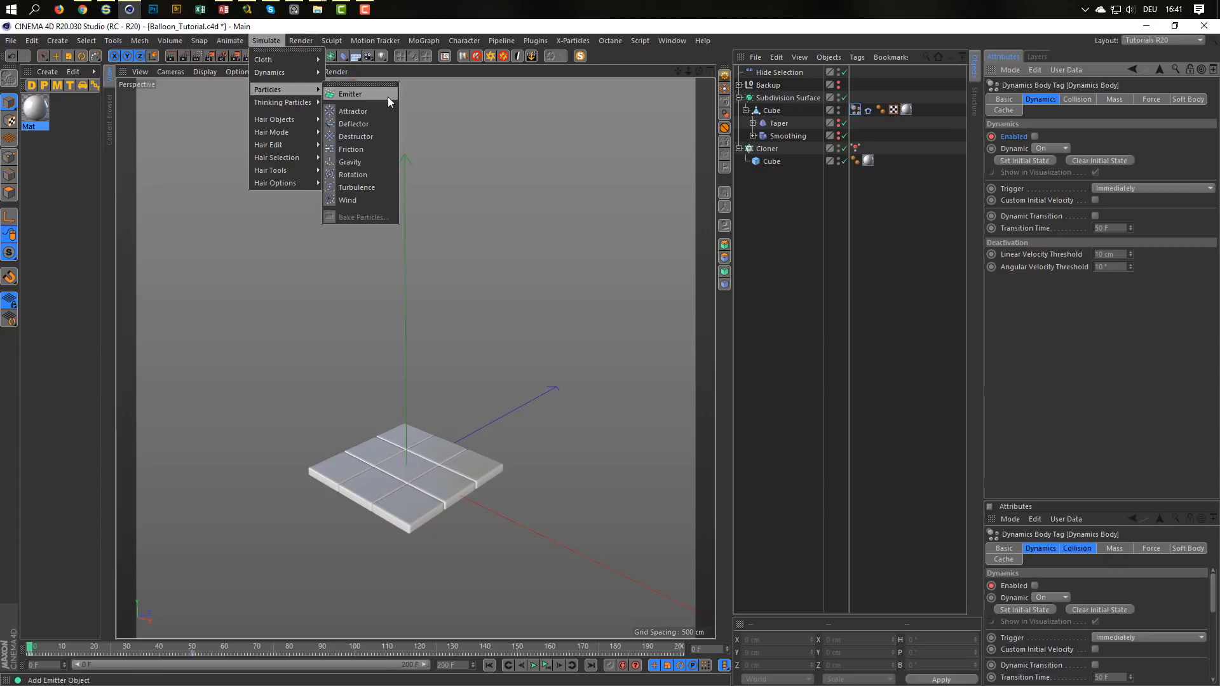
left_click(360, 197)
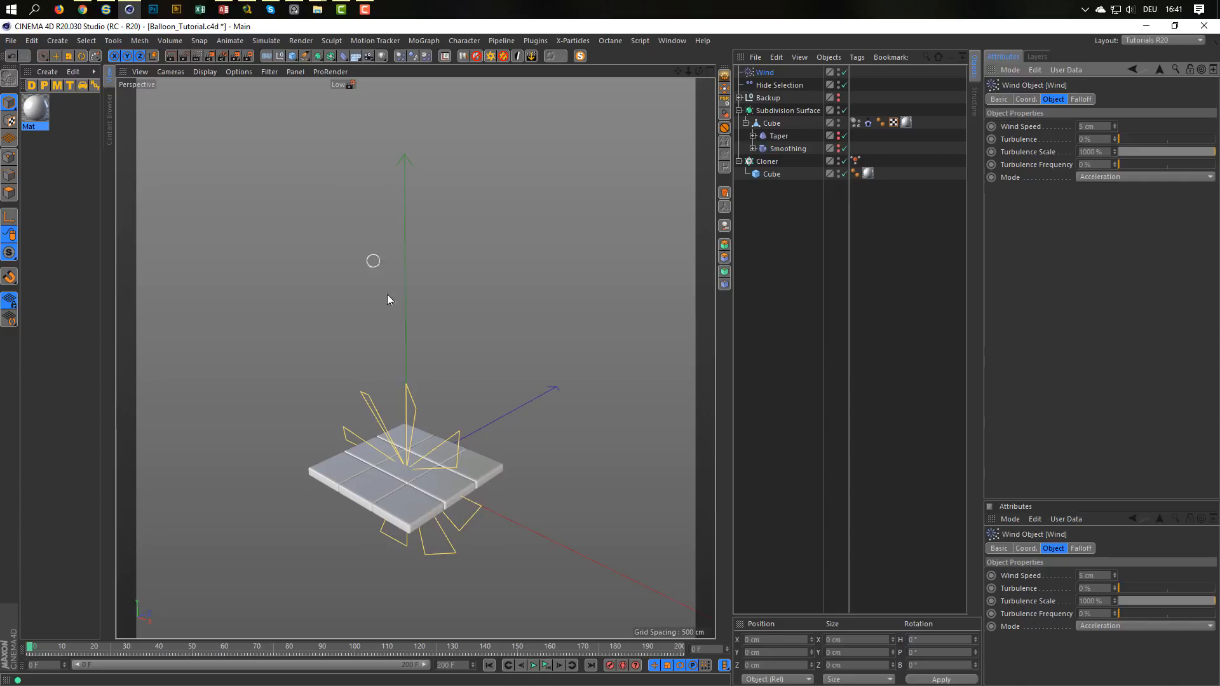
key("e")
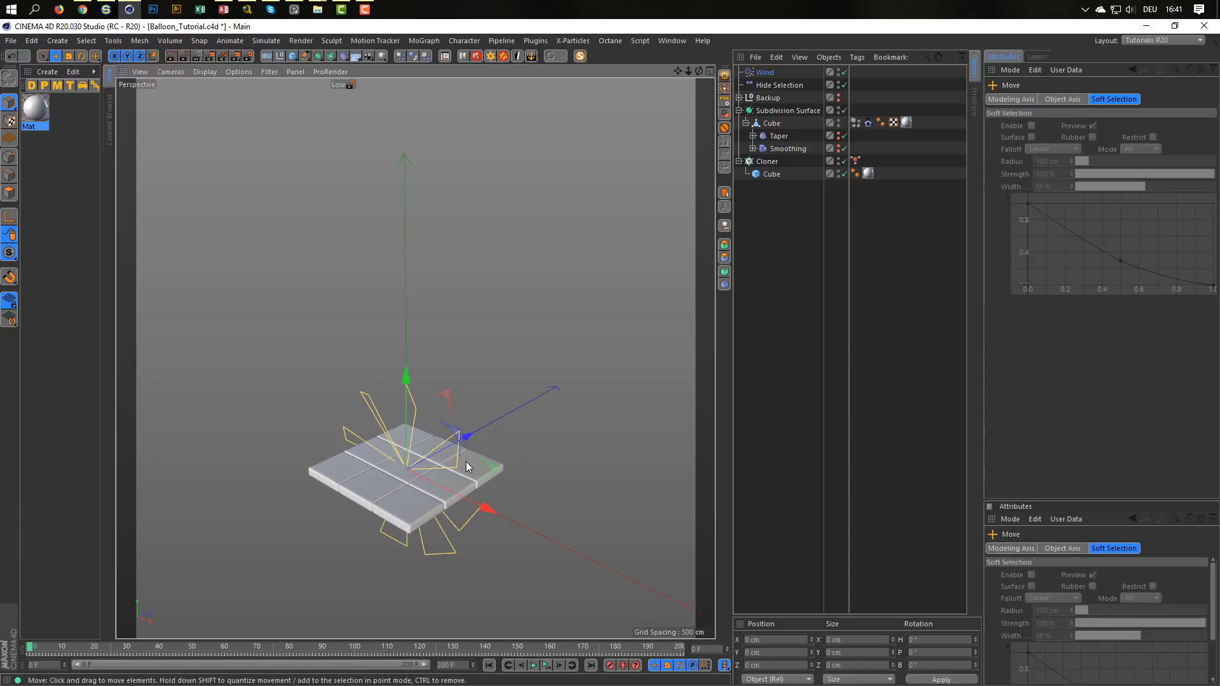
key("r")
left_click_drag(384, 419, 364, 530)
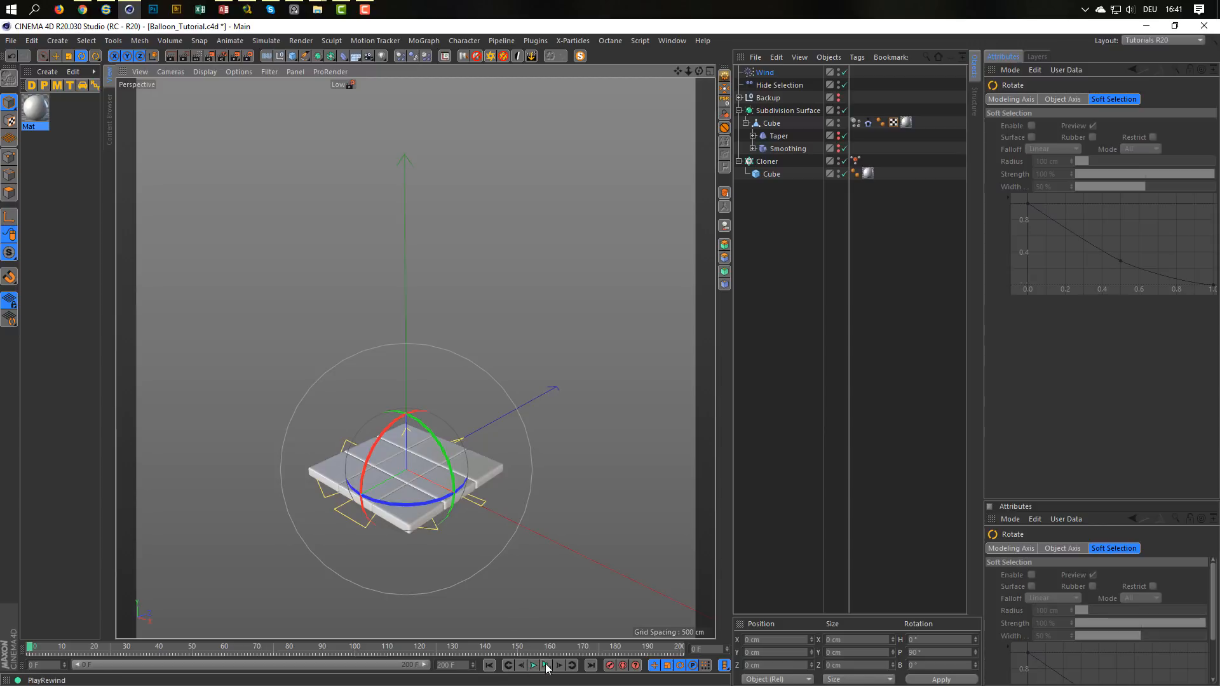
Set the Wind object's speed to 30 cm and test the balloon's lift by playing the simulation
left_click(761, 73)
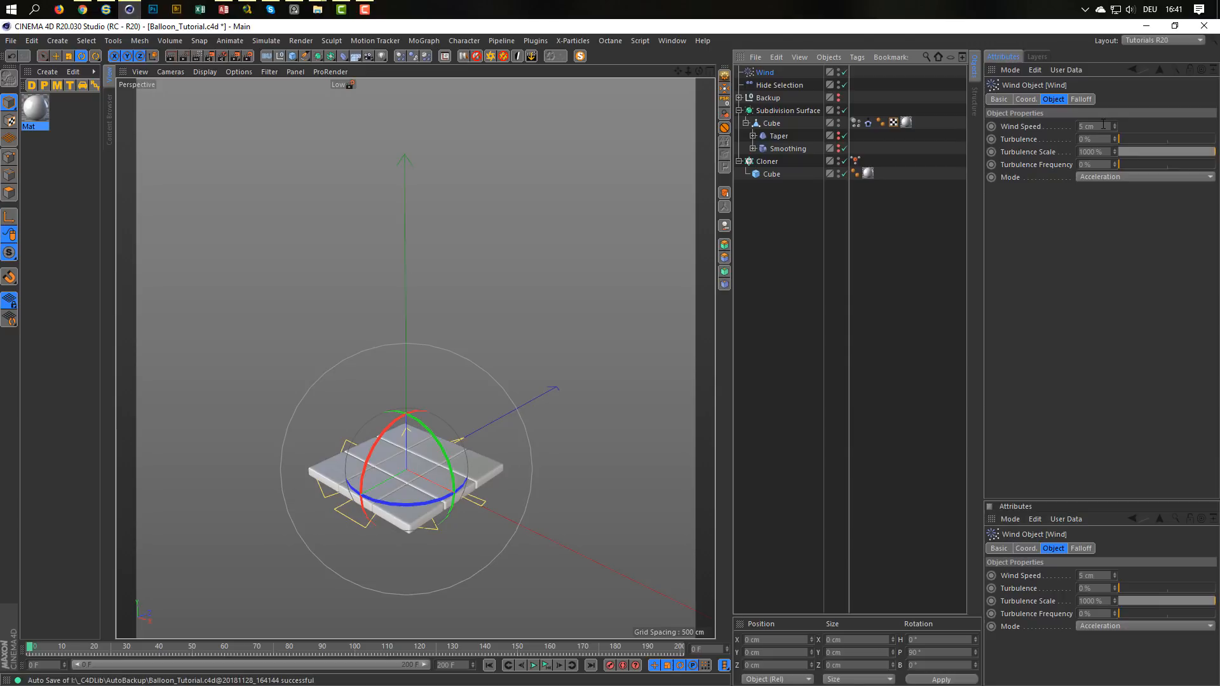
left_click(1103, 126)
type("30")
key("Return")
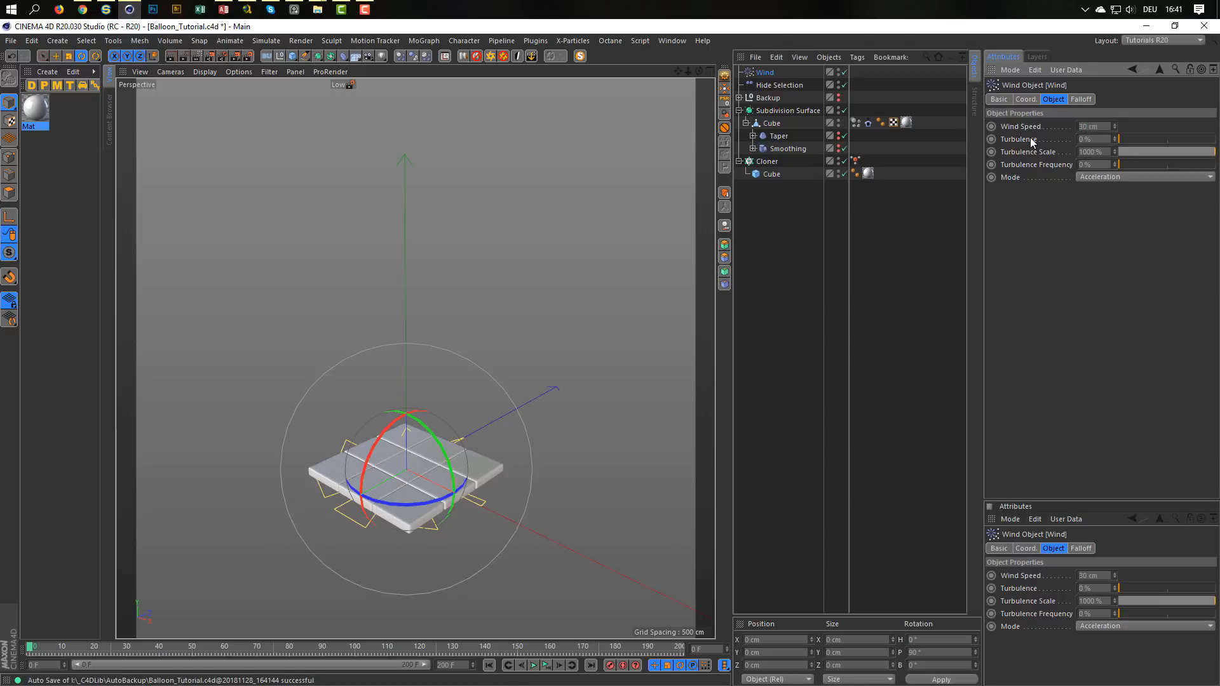
left_click(549, 666)
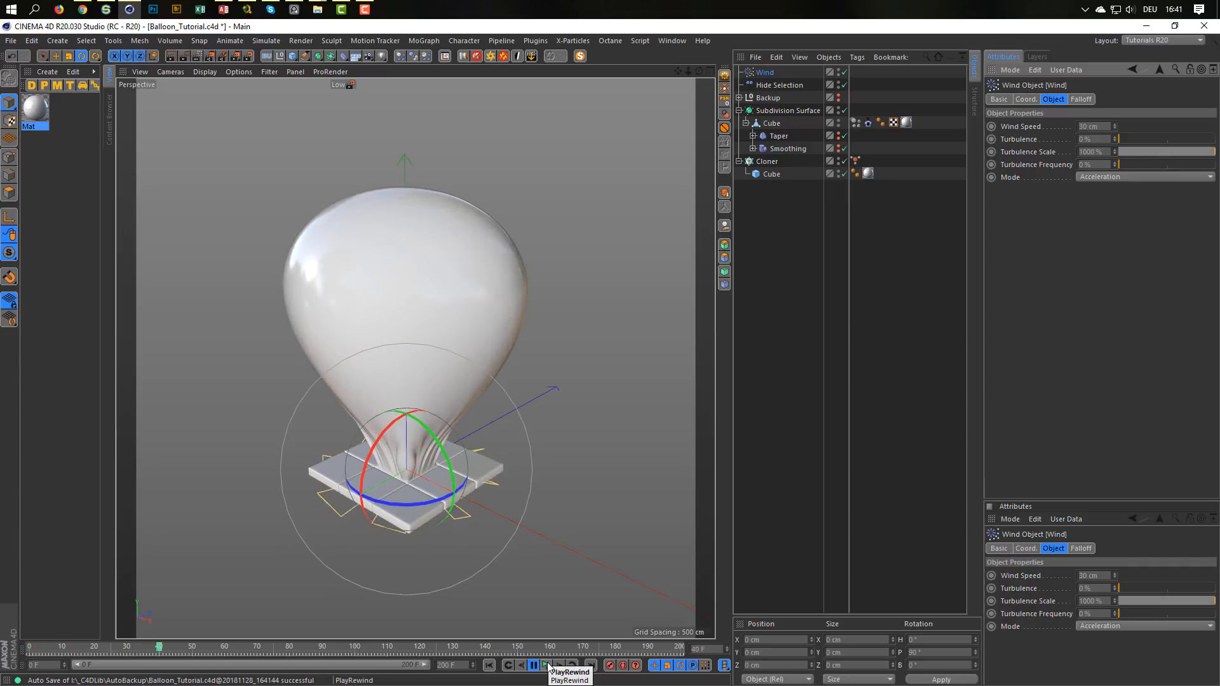
left_click(549, 665)
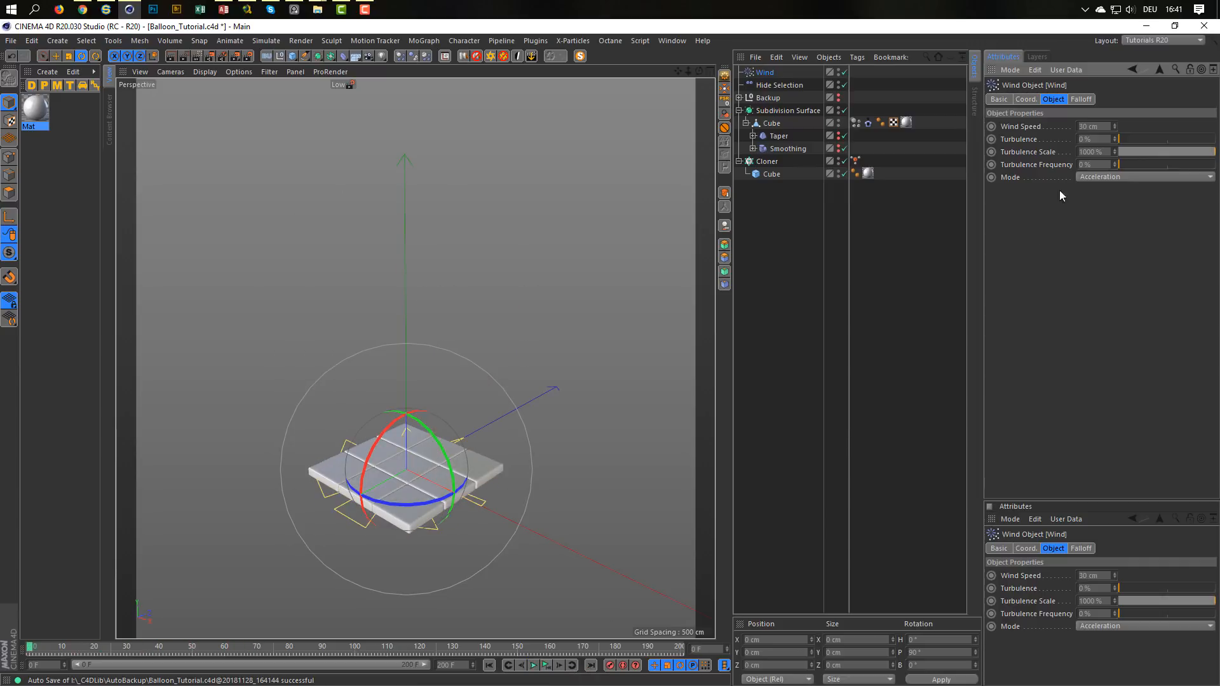
Set the wind speed to 50 cm and play the balloon's take-off again
type("50")
key("Return")
left_click(549, 667)
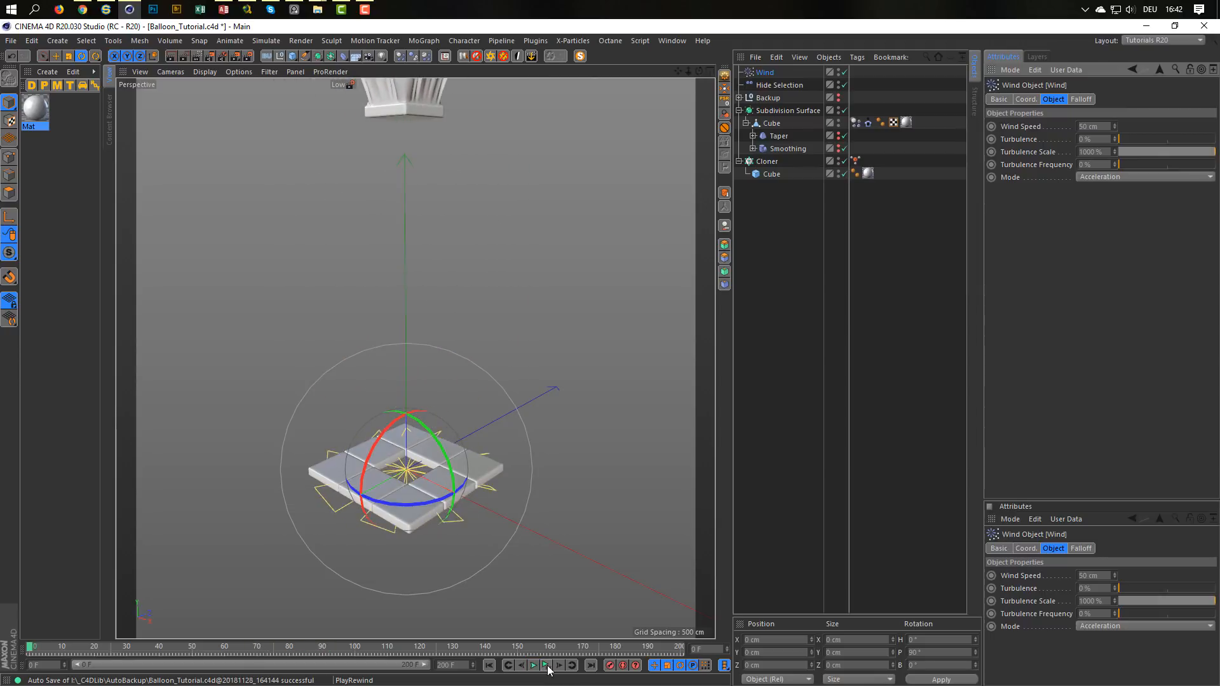
left_click(548, 667)
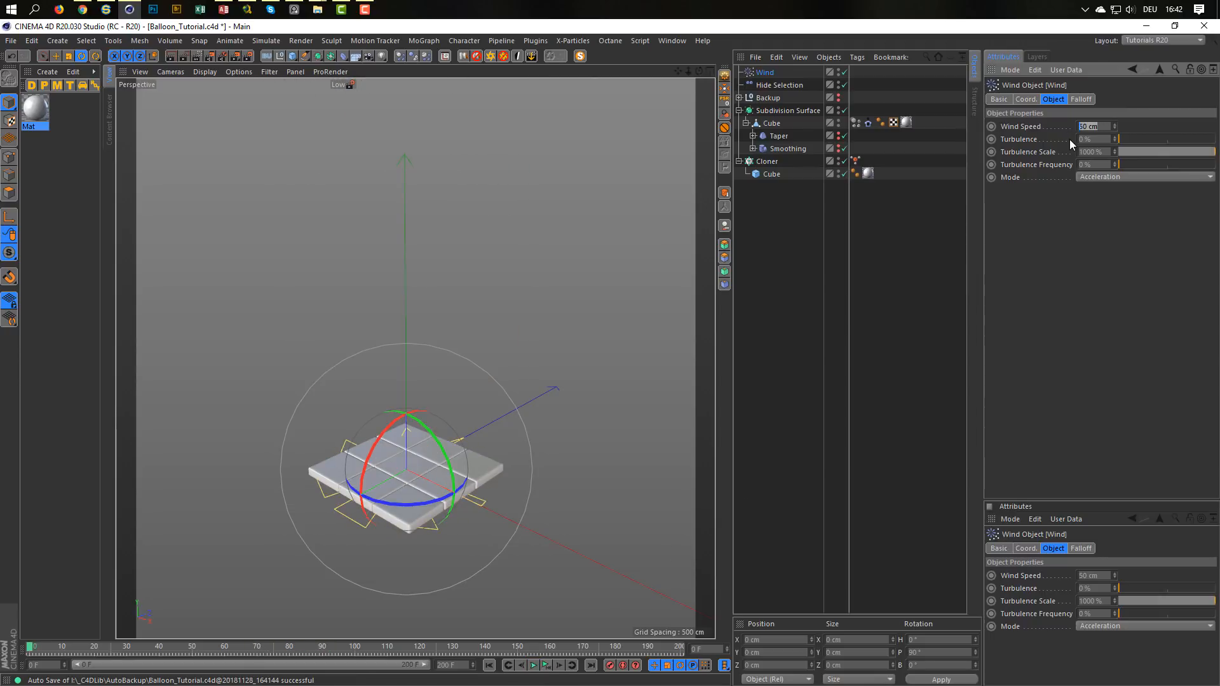
Set the wind speed to 40 cm and play the simulation several times to judge the balloon's rise
left_click(545, 666)
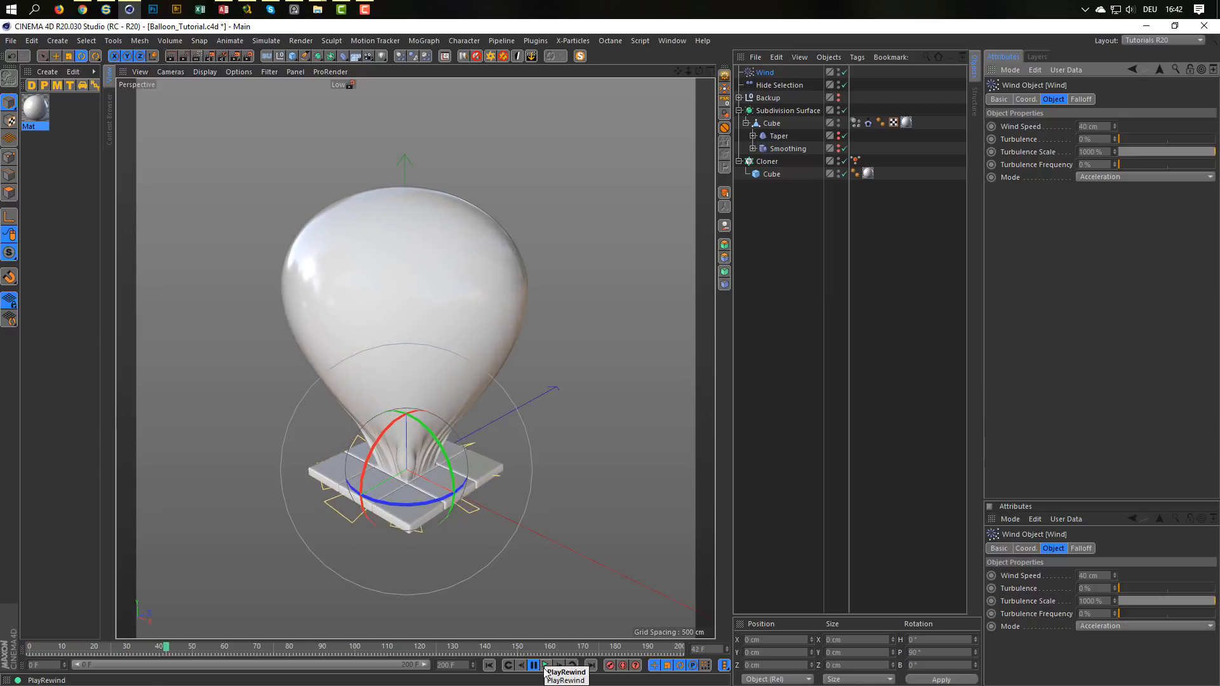
left_click(545, 667)
left_click(545, 667)
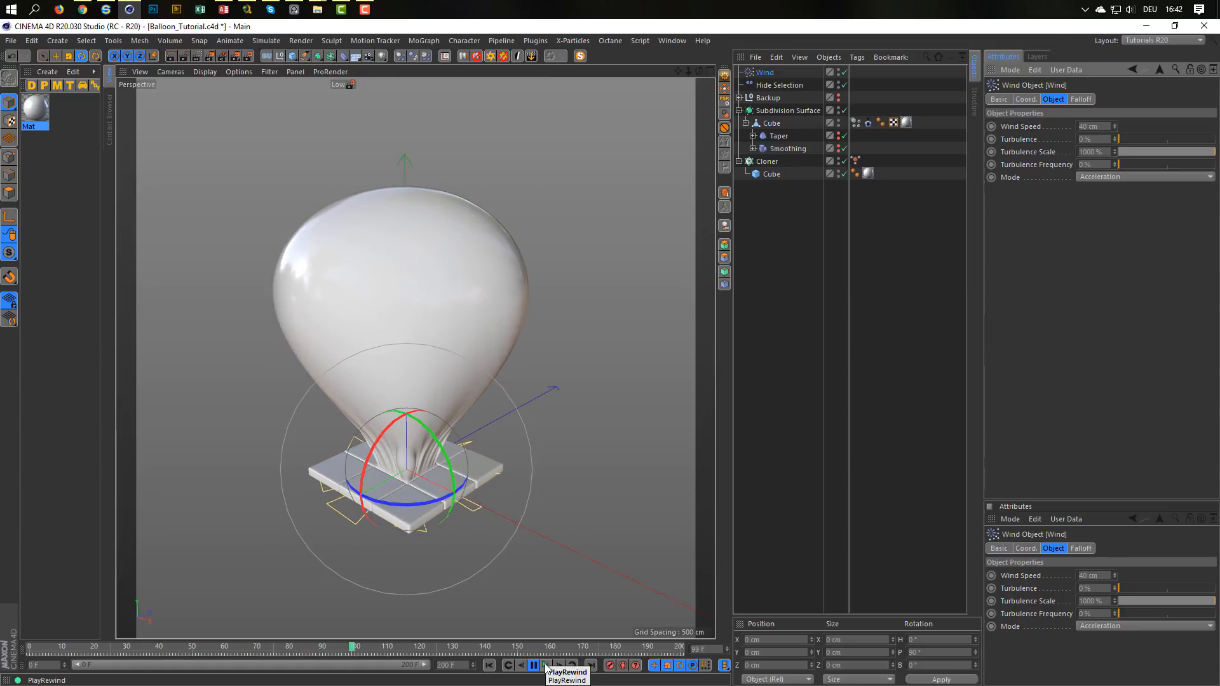
left_click(545, 667)
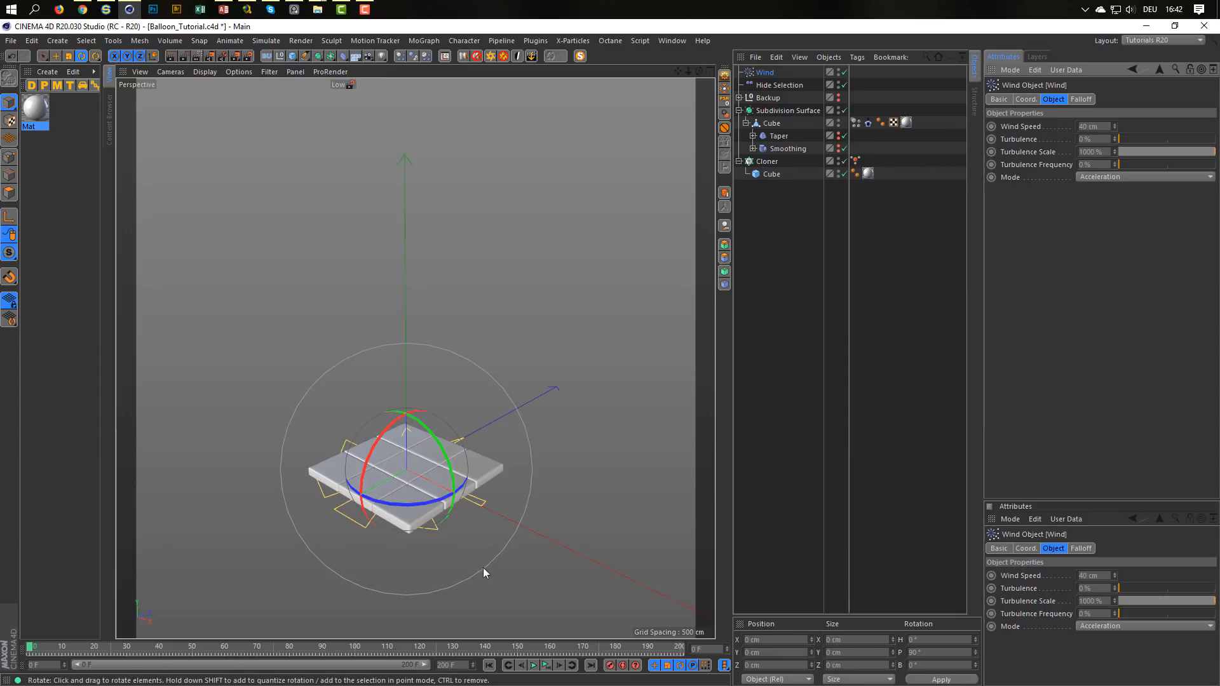
left_click(545, 664)
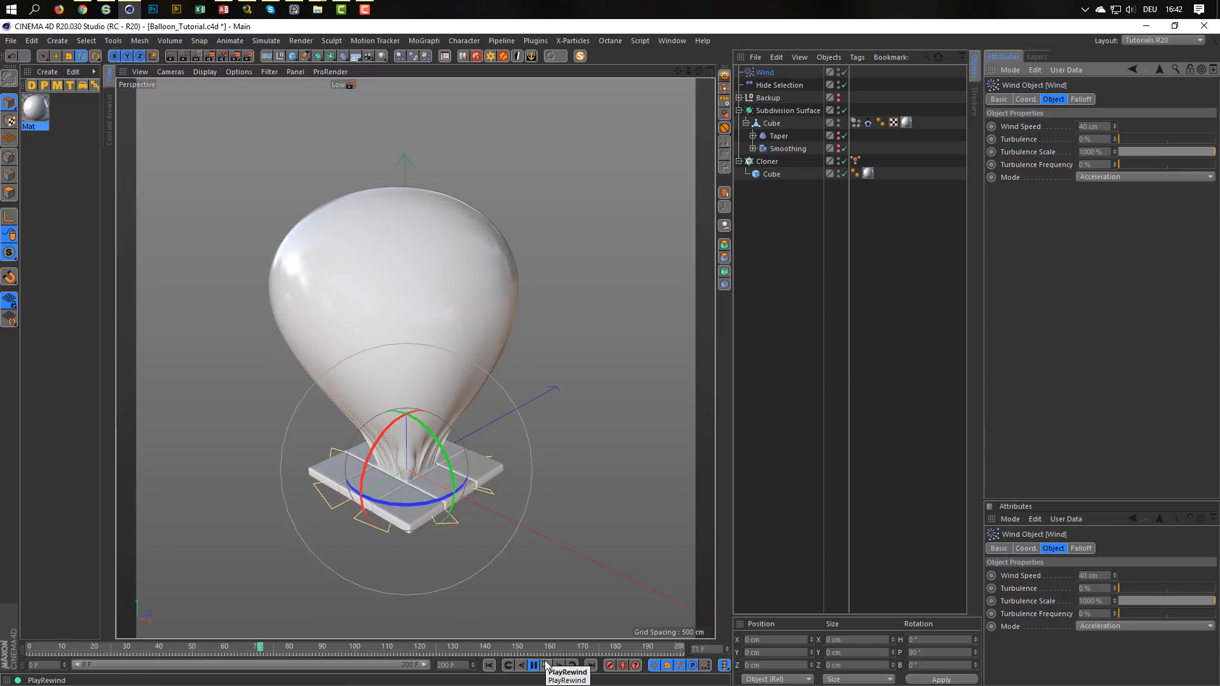
left_click(545, 664)
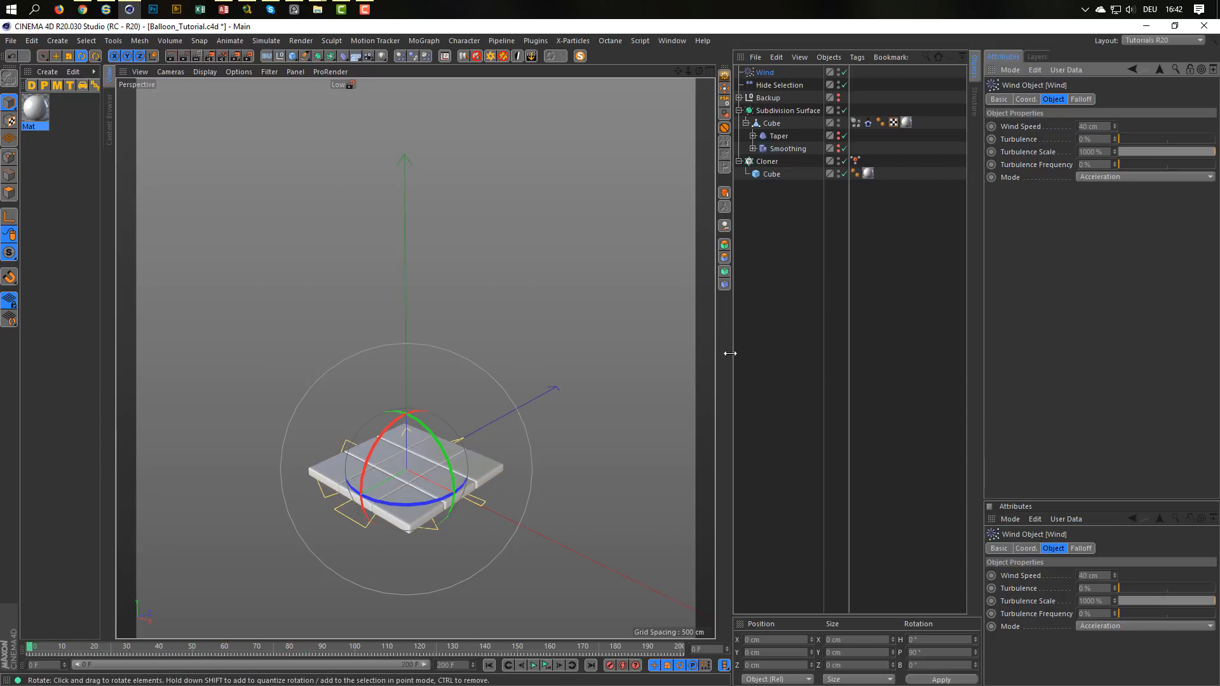
Review the Enabled keyframes of the balloon's Dynamics Body tag and play the animation
left_click(856, 123)
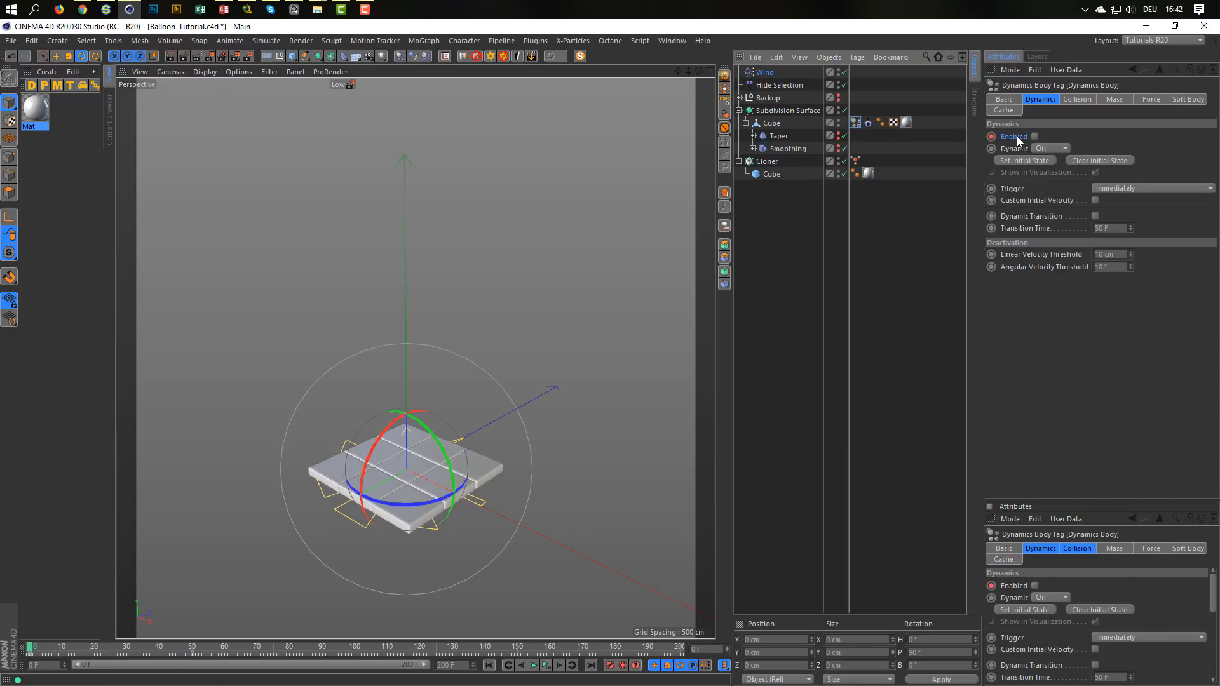
left_click(545, 665)
left_click(545, 665)
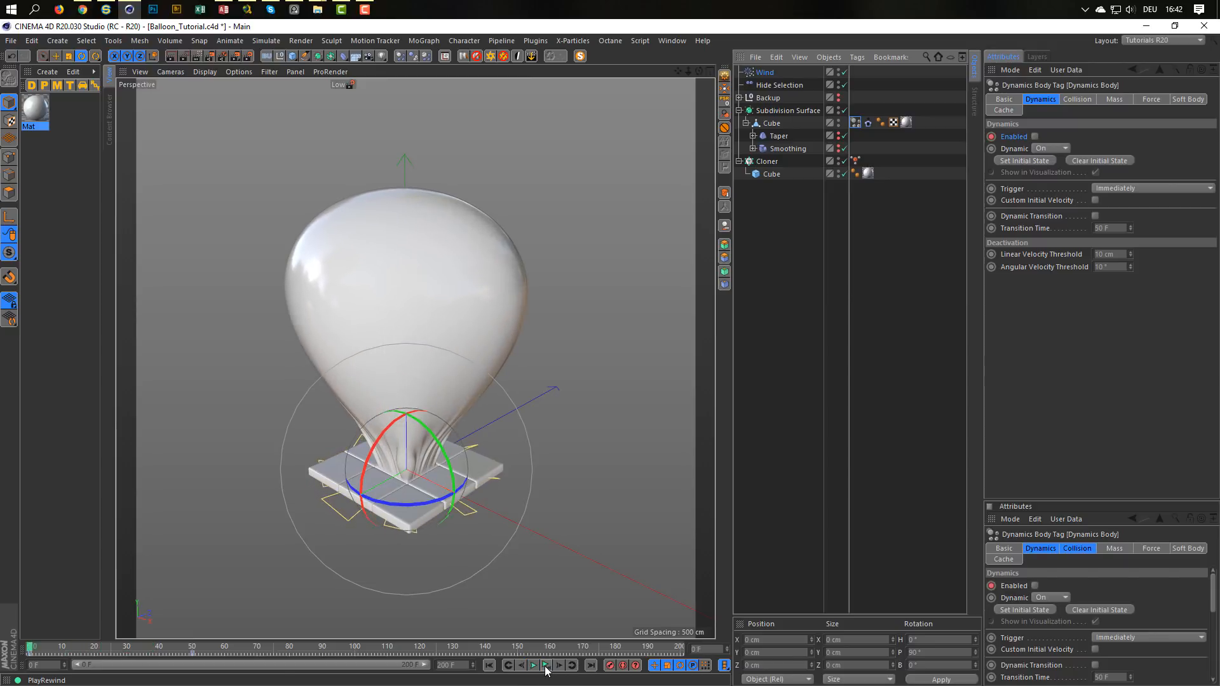
Set the Wind object's speed to 5 cm and play the simulation to demonstrate the weaker wind
left_click(773, 72)
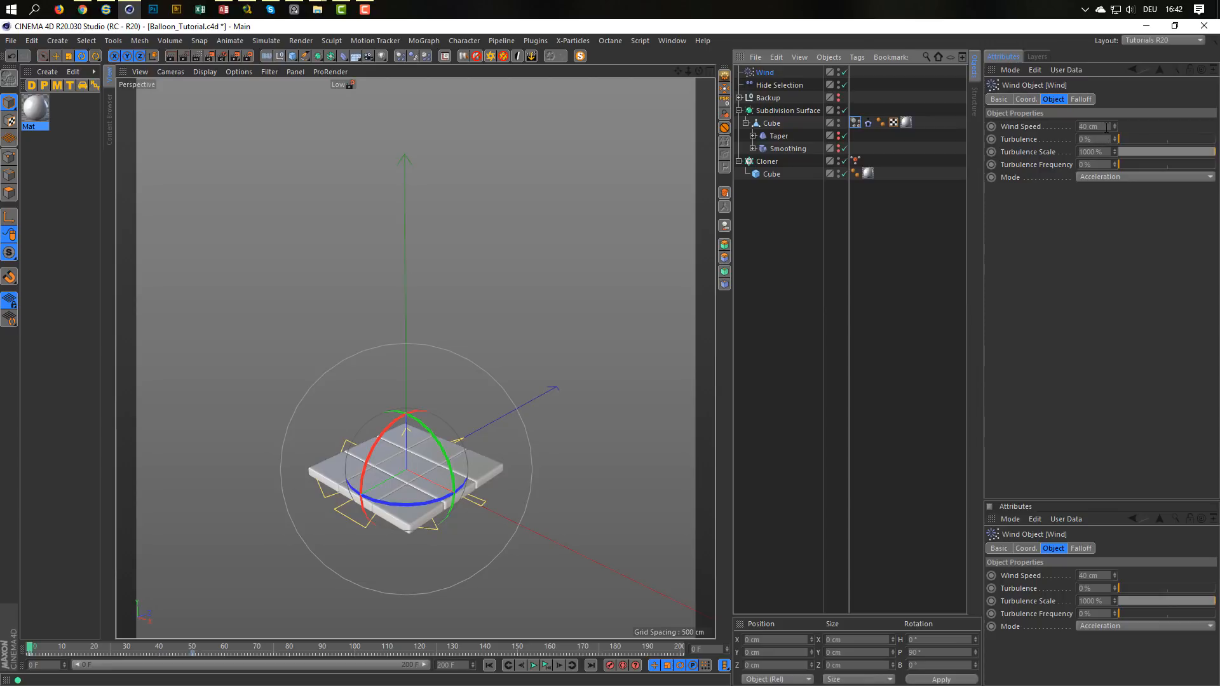
left_click(1106, 127)
type("5")
key("Return")
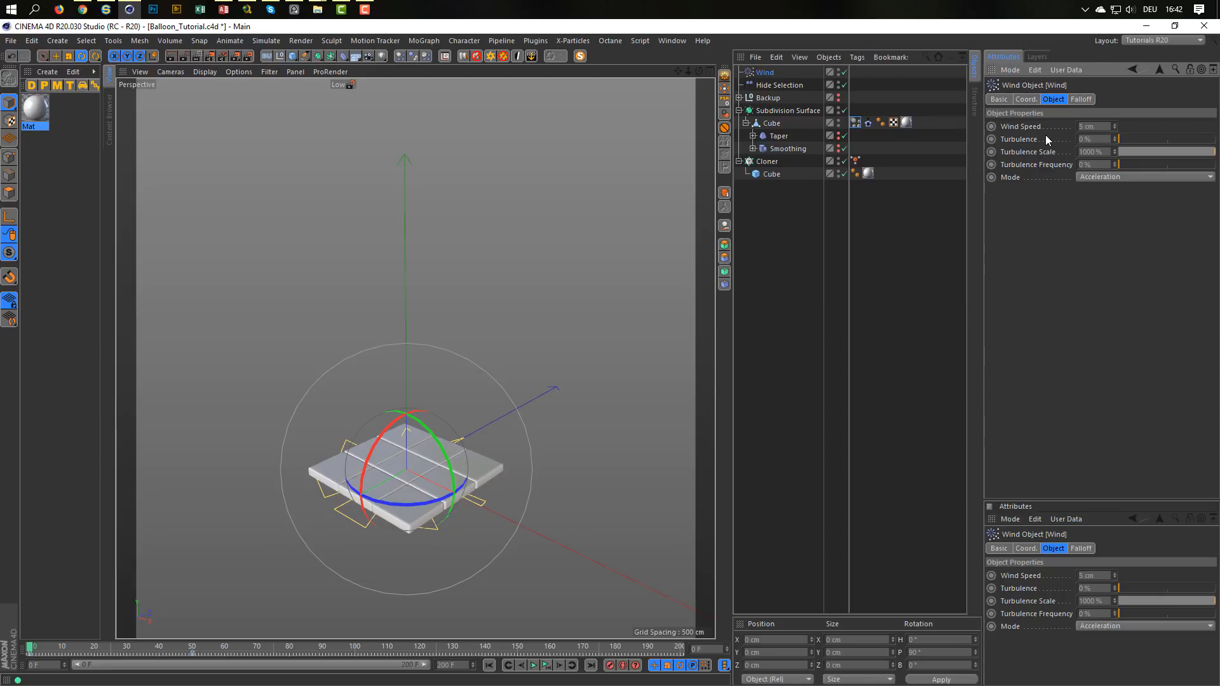
left_click(546, 666)
Return the wind speed to 40 cm, play the simulation and rewind to frame 0
left_click(546, 666)
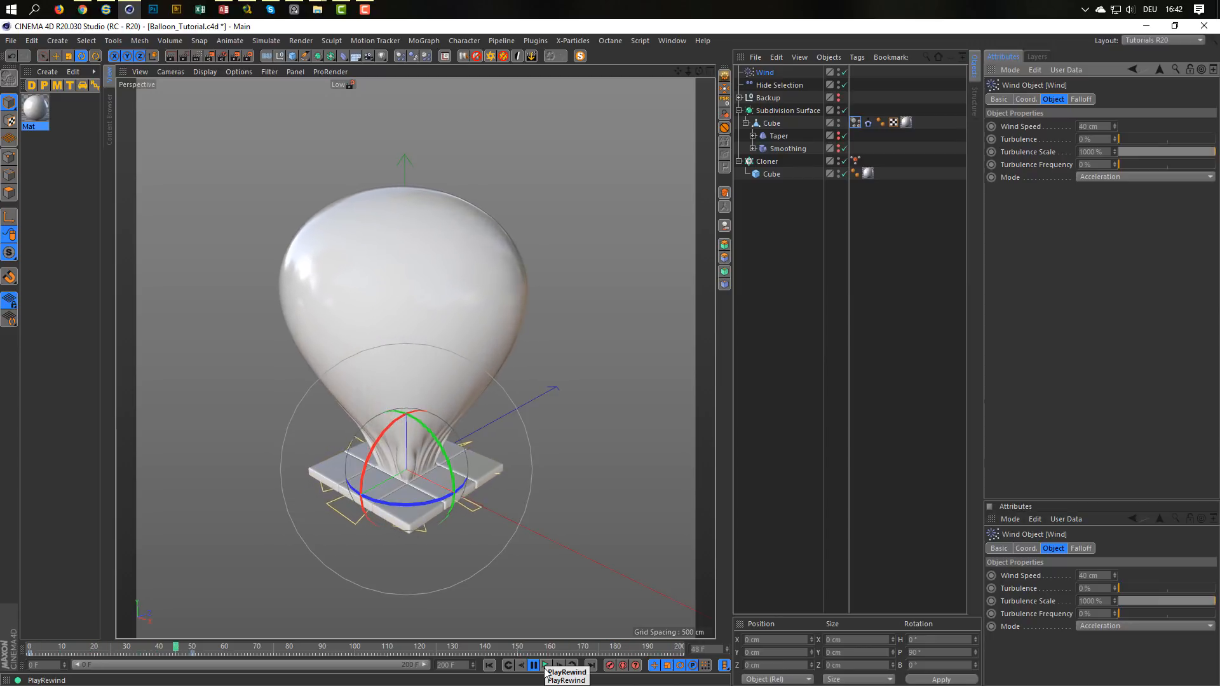
left_click(546, 665)
left_click(489, 665)
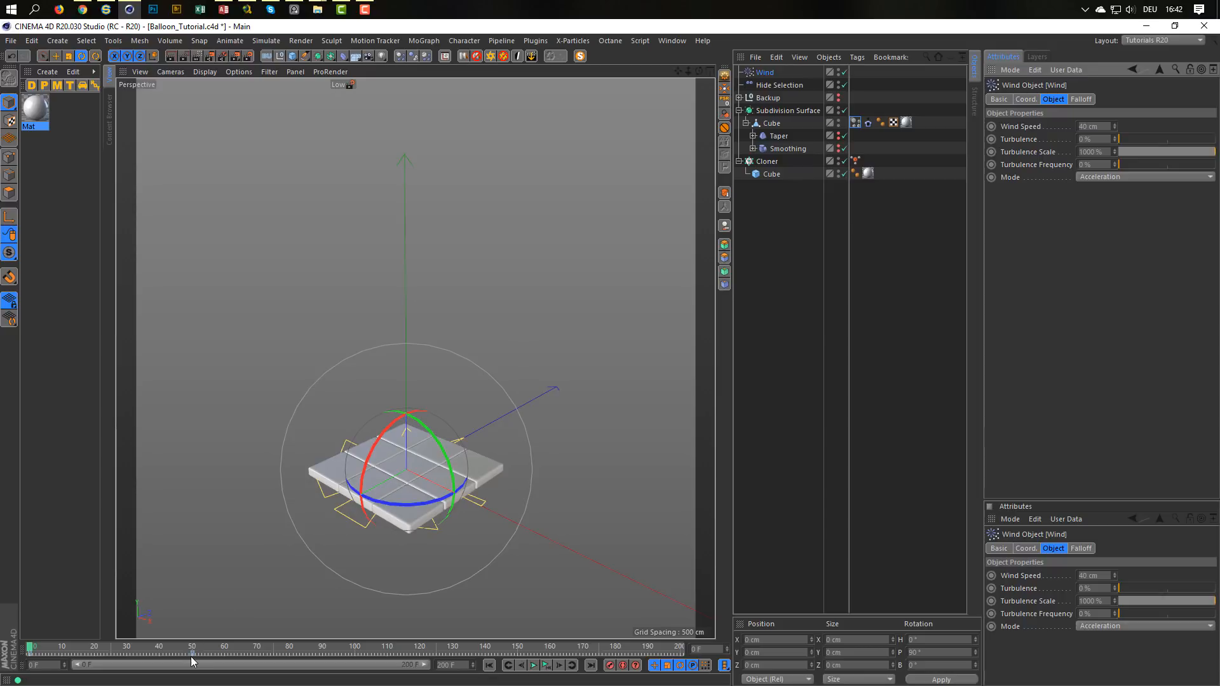
Check the keyframe at frame 50, and delete the Wind object to play the balloon simulation without it
left_click(193, 654)
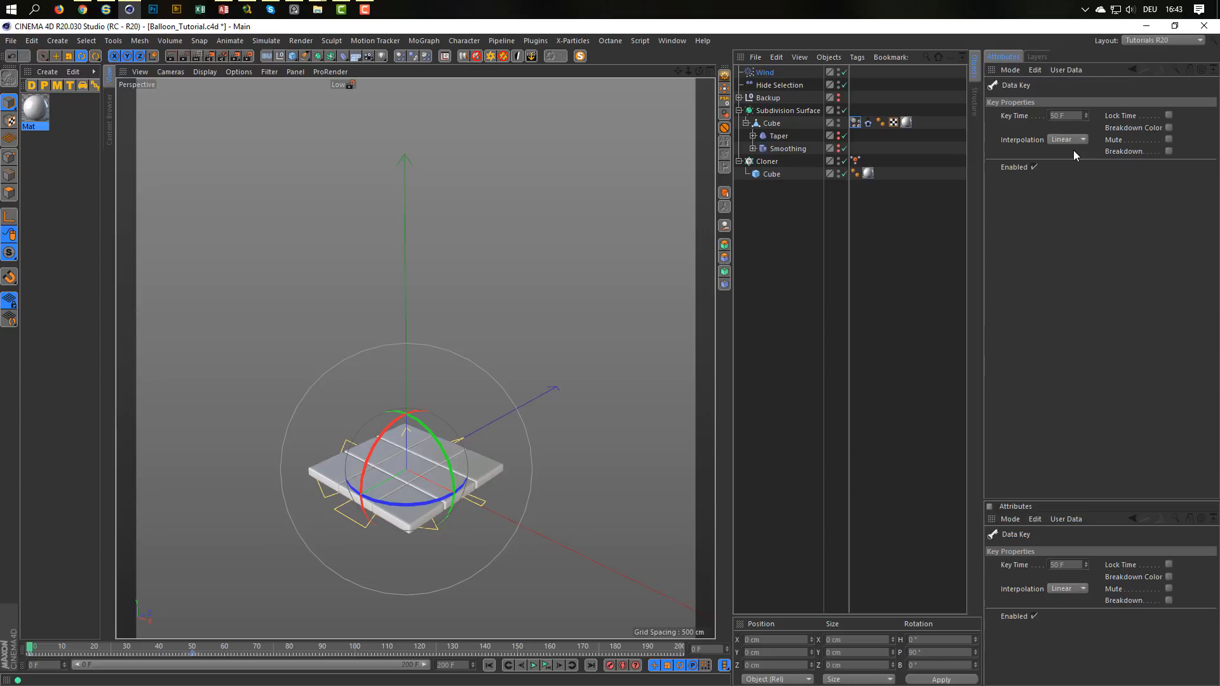
left_click(771, 74)
key("Delete")
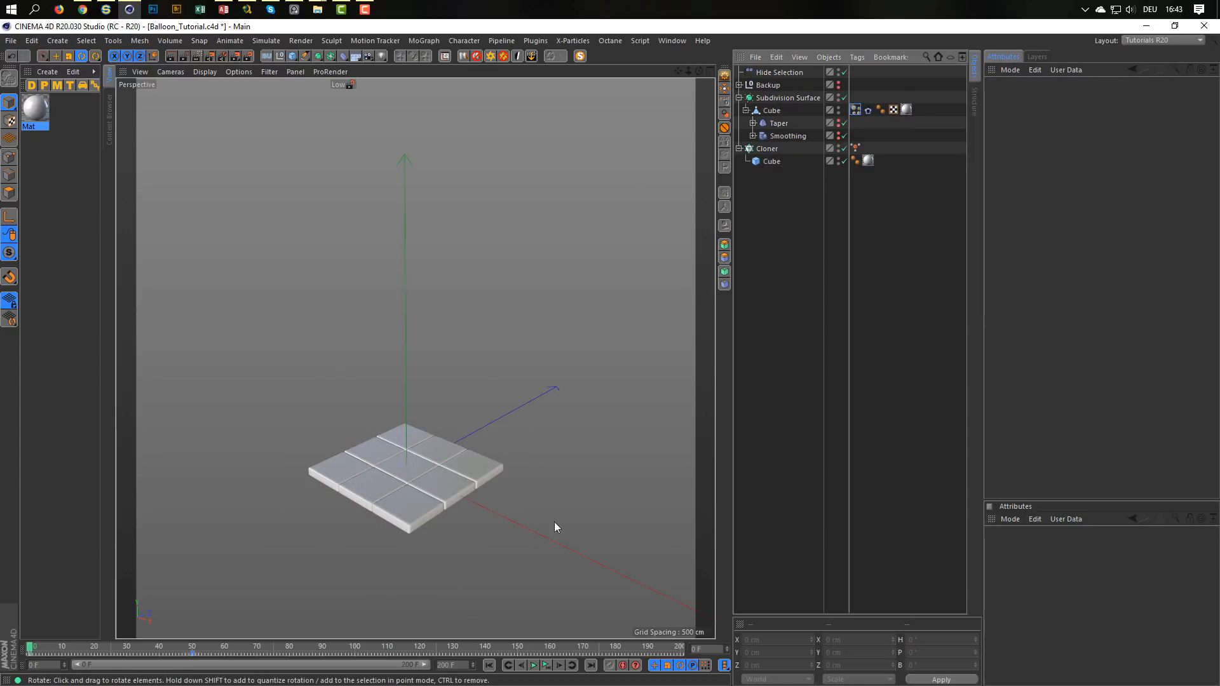
left_click(549, 667)
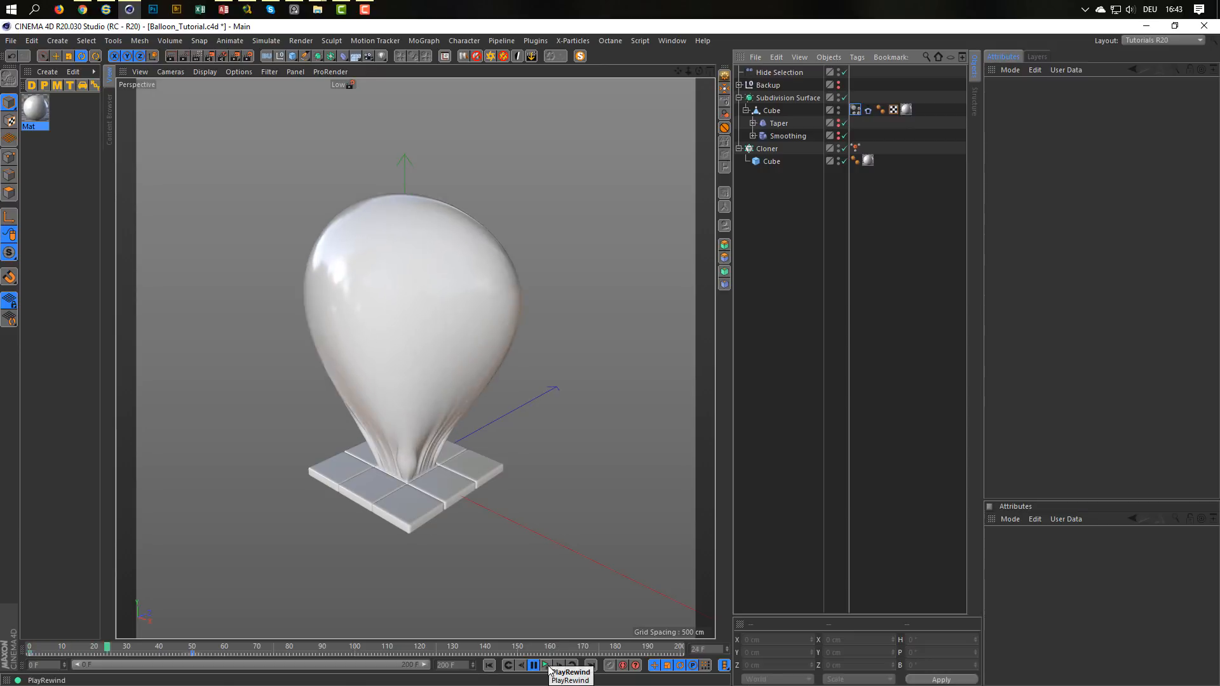
left_click(549, 667)
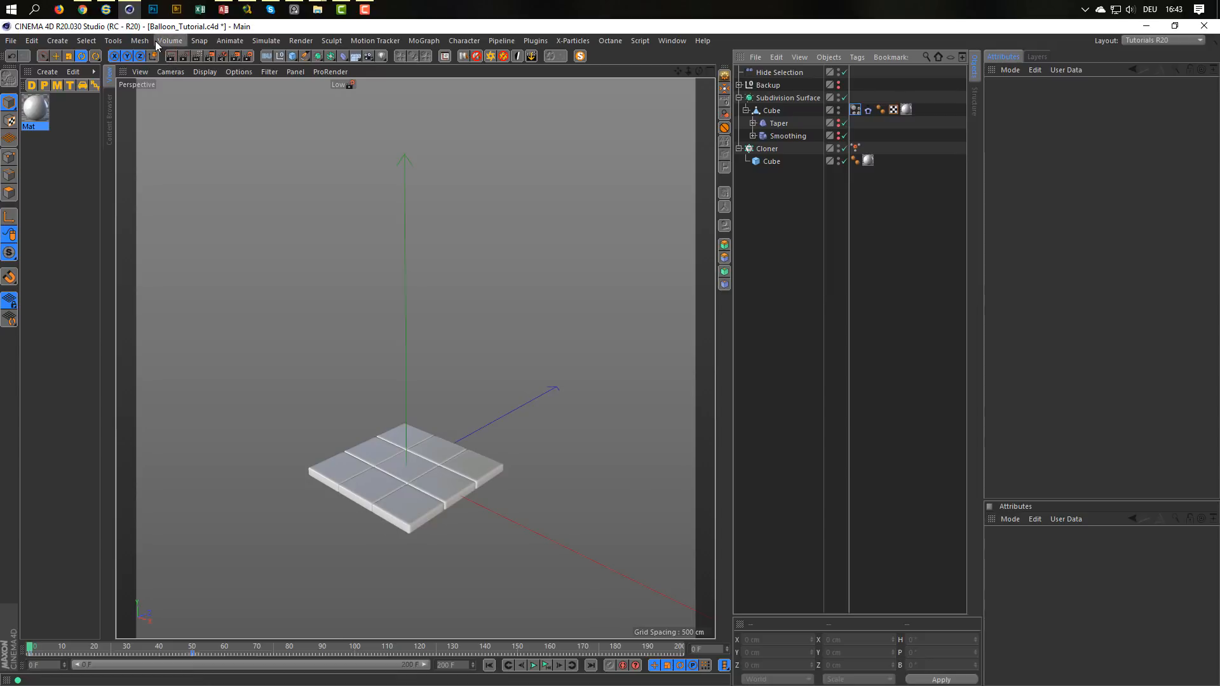
Add a Wind particle force to the scene and rotate it to a 90° pitch
left_click(266, 41)
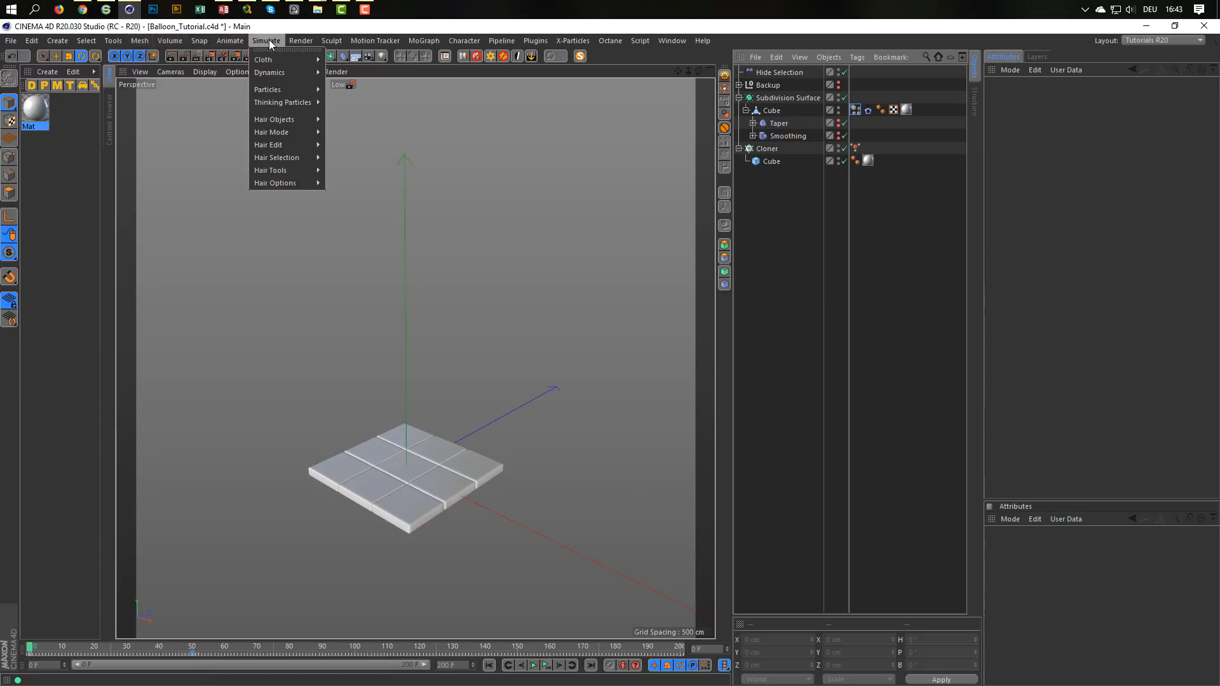
mouse_move(293, 89)
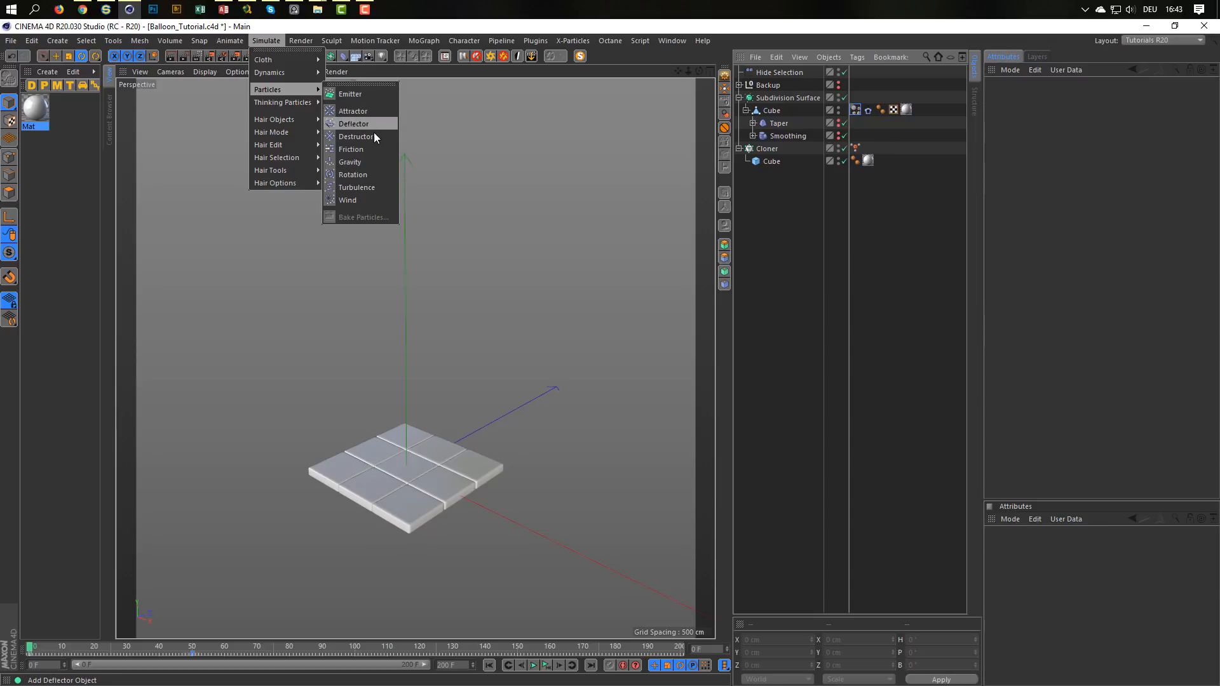
left_click(363, 197)
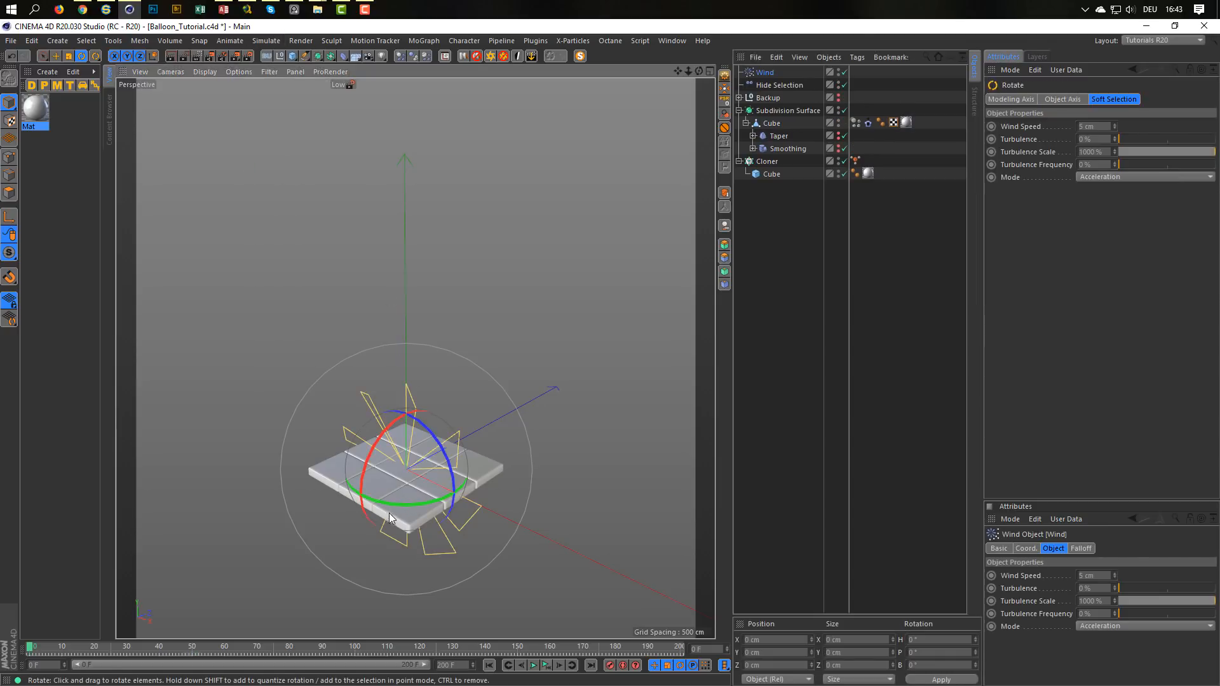
key("r")
left_click_drag(381, 437, 371, 524)
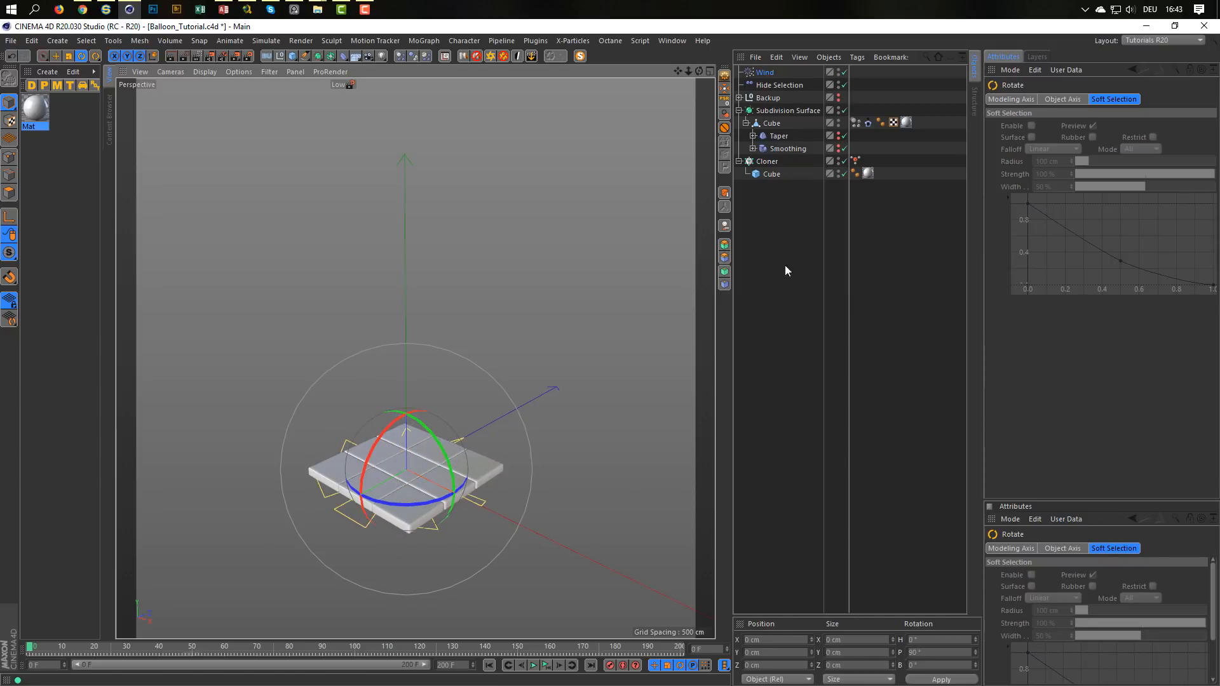
Set the Wind object's wind speed to 40 cm and play the simulation
left_click(774, 73)
left_click_drag(1098, 126, 1033, 151)
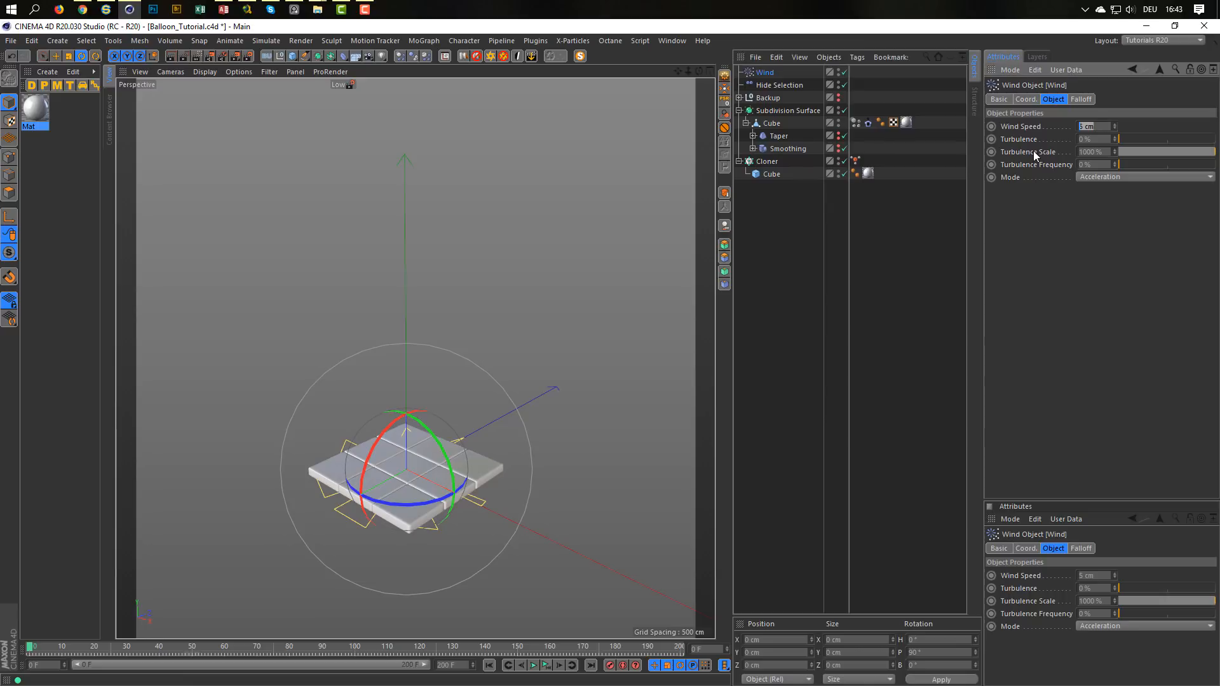
type("40")
key("Return")
left_click(533, 665)
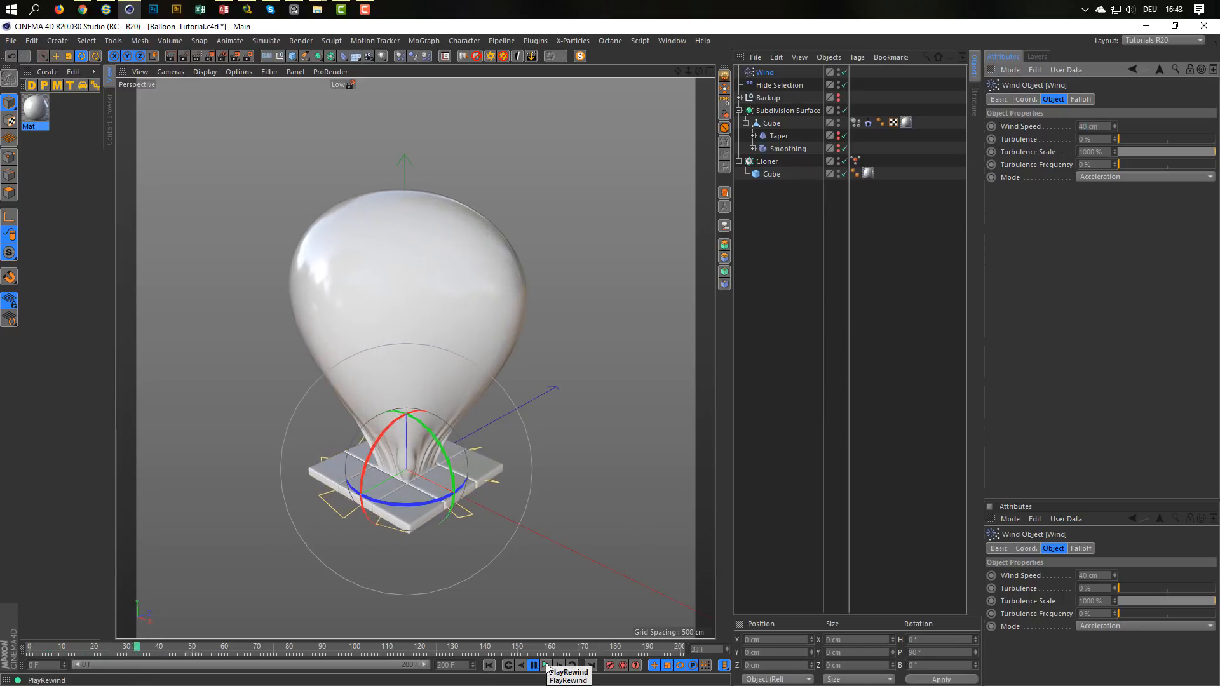
left_click(546, 665)
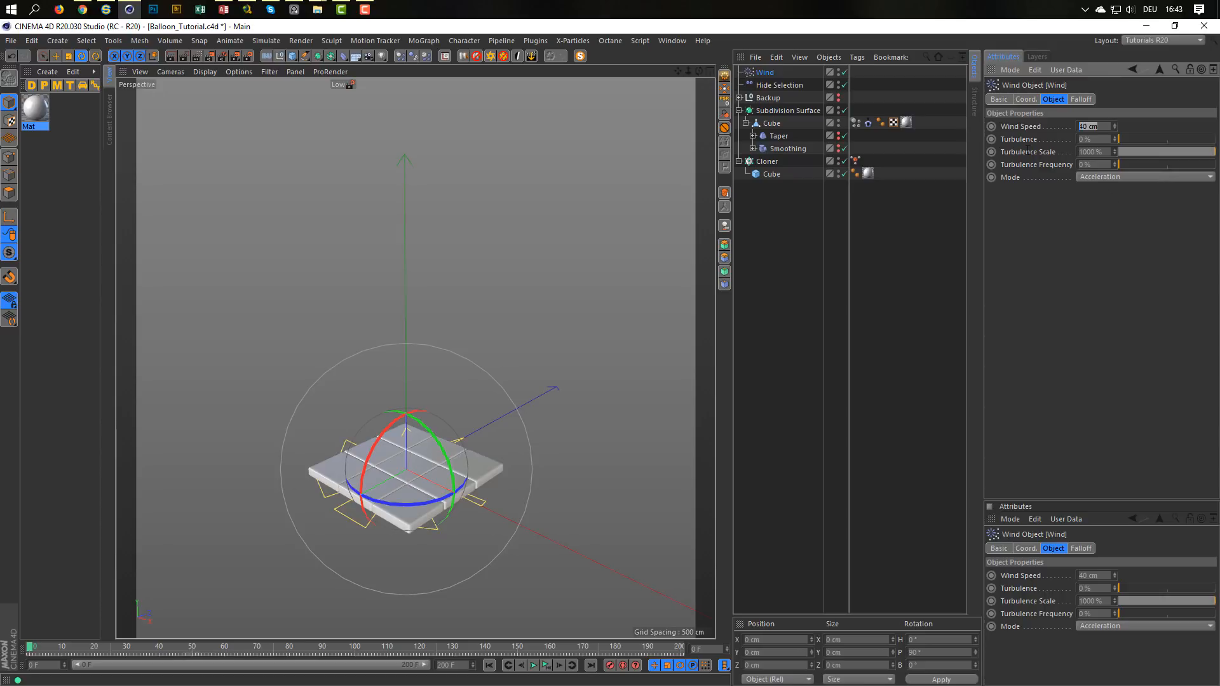
Try wind speeds of 50 cm and 45 cm on the Wind object, playing the simulation with each
left_click(547, 665)
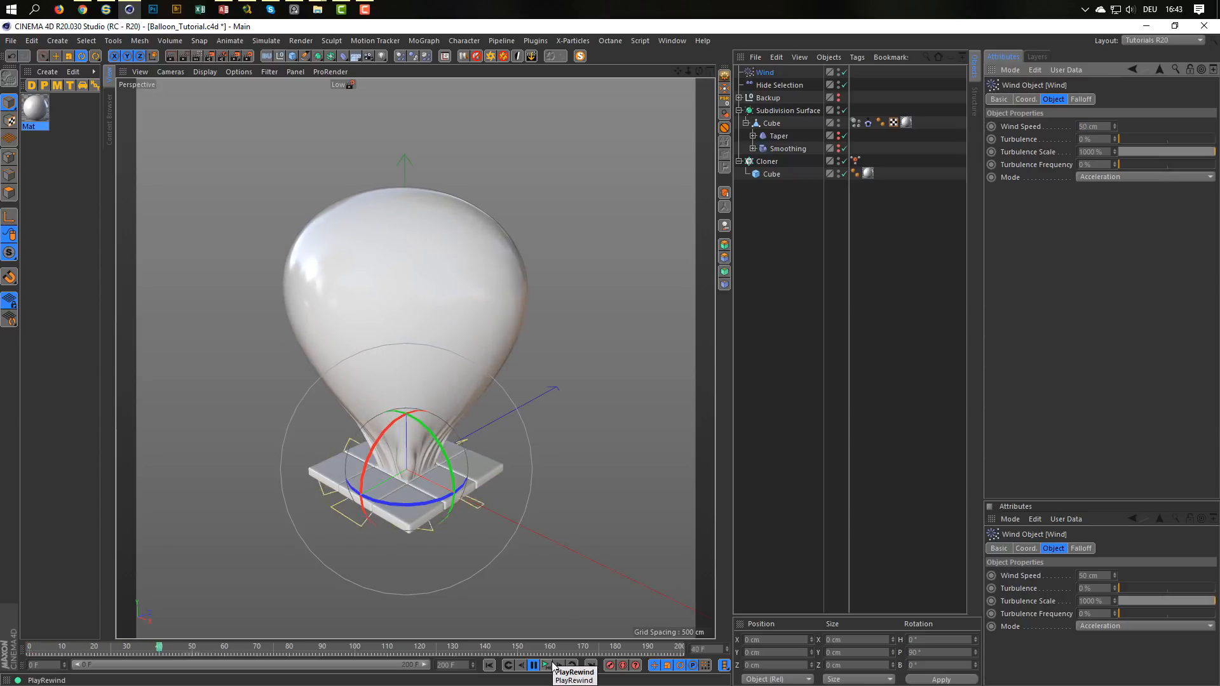
left_click(551, 666)
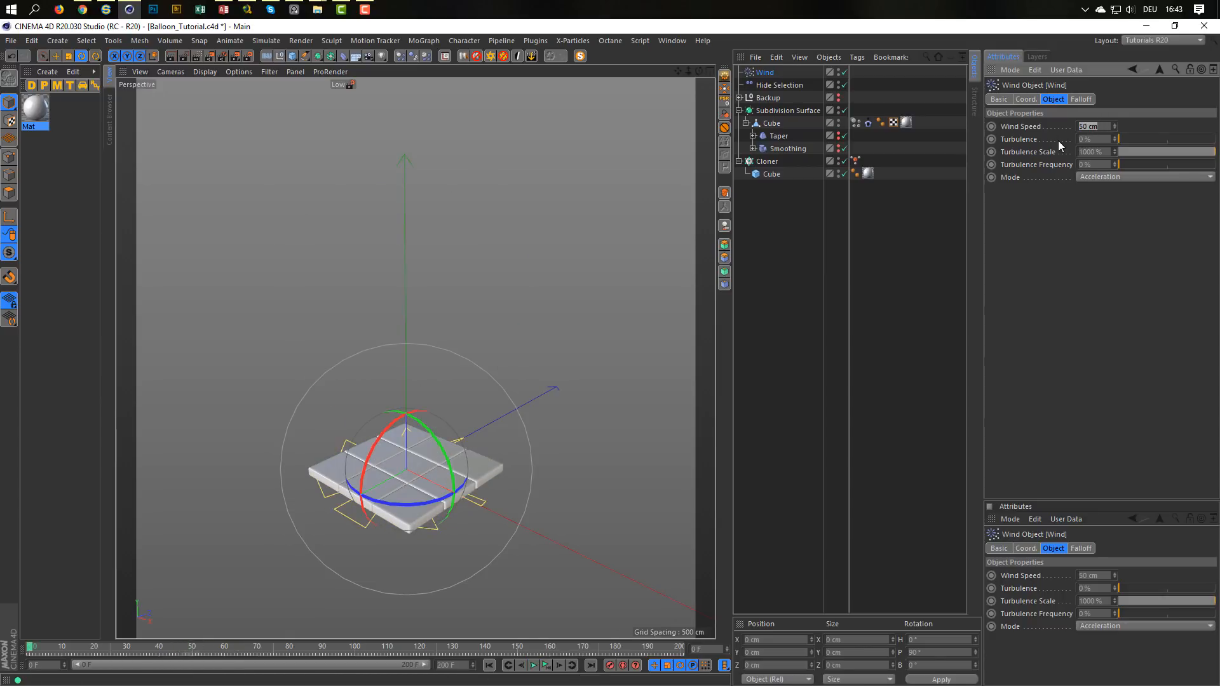
key("Return")
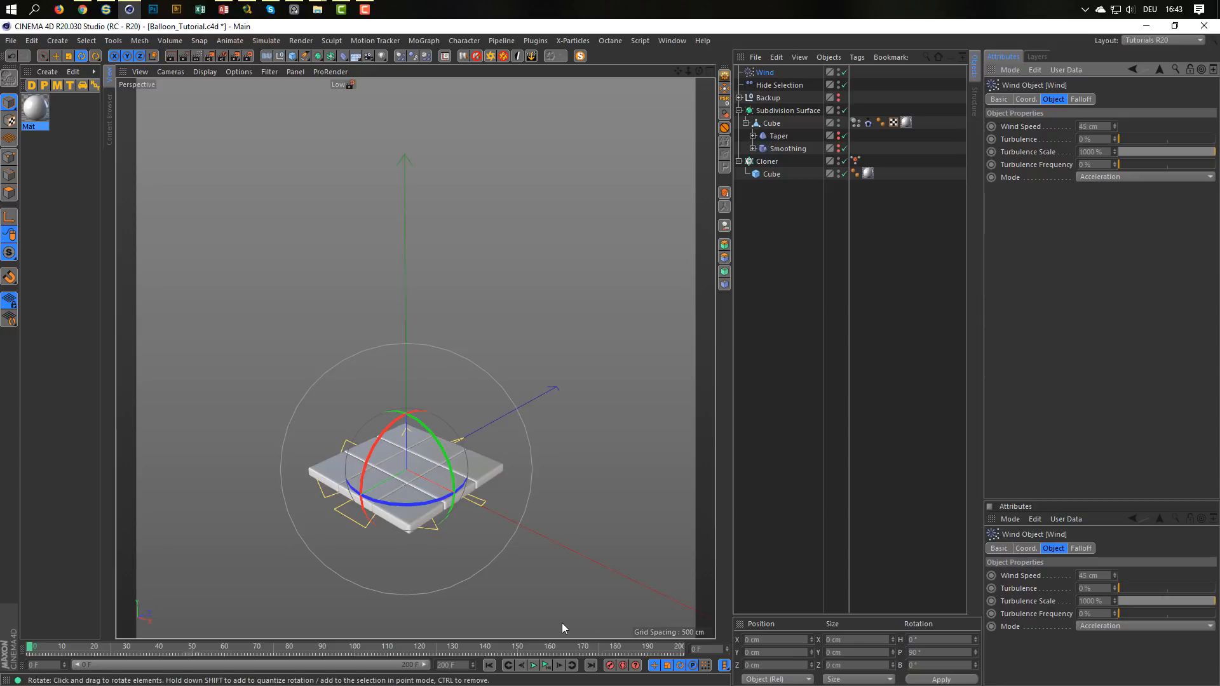
left_click(545, 665)
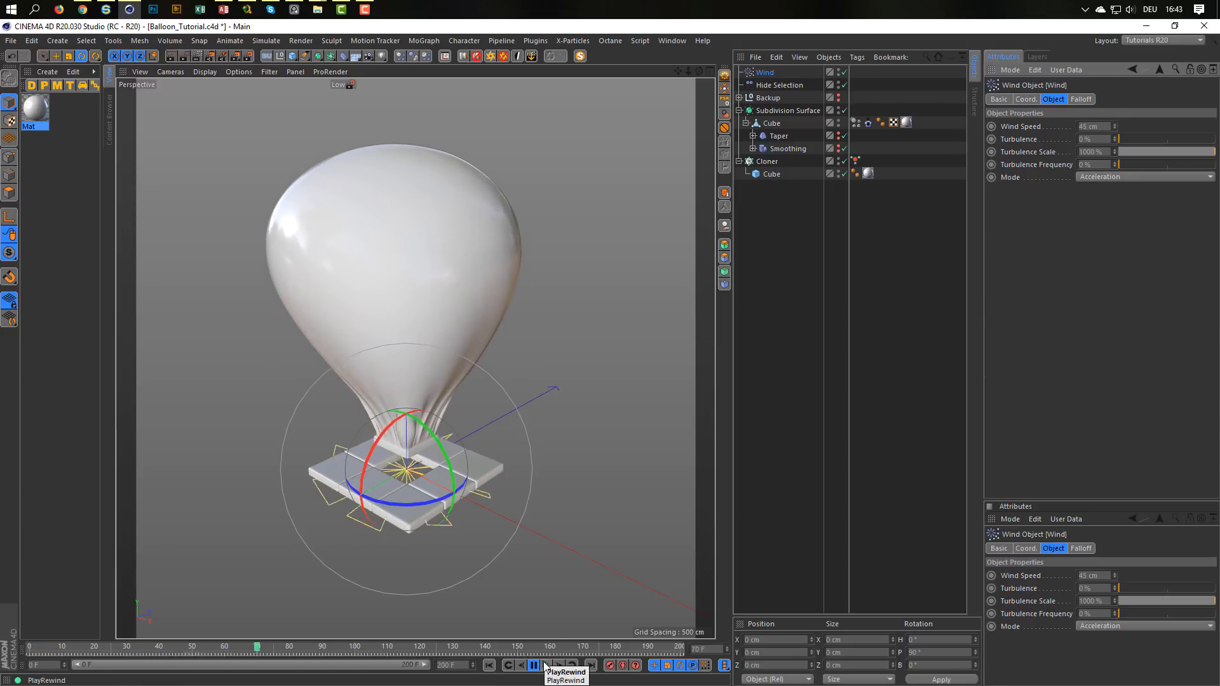
left_click(545, 665)
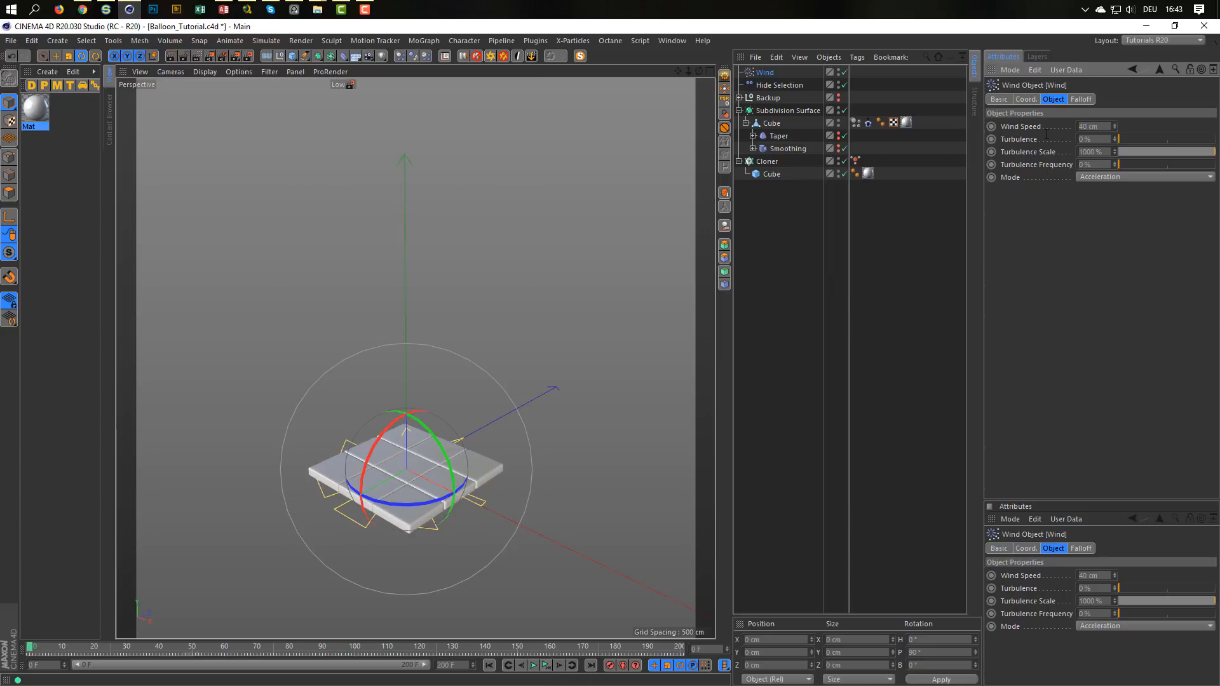
Test the Wind object at wind speeds of 40 cm and 41 cm, playing the simulation with each
left_click(545, 666)
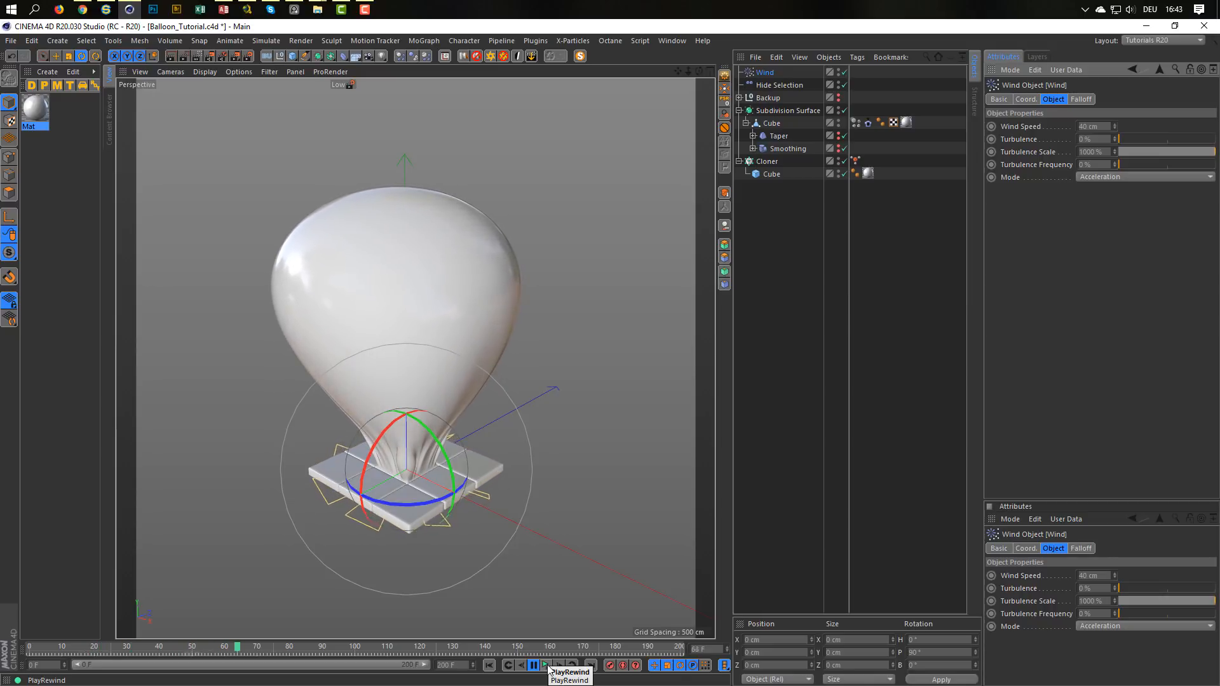
left_click(546, 665)
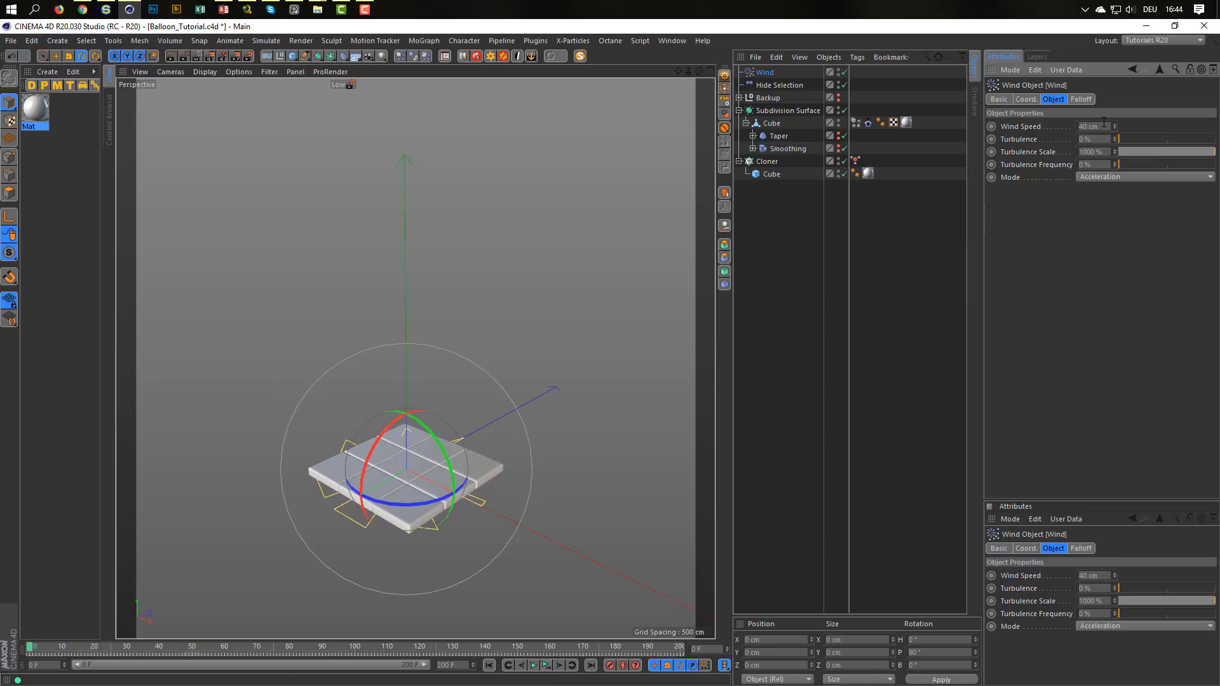
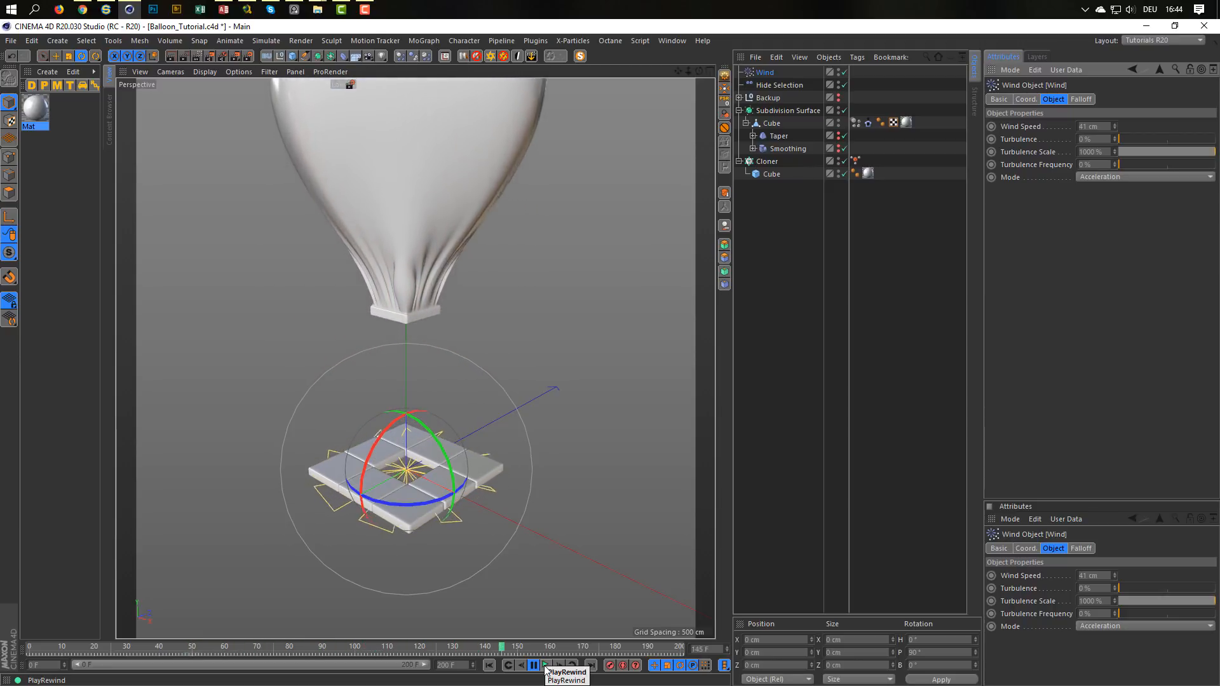
left_click(545, 670)
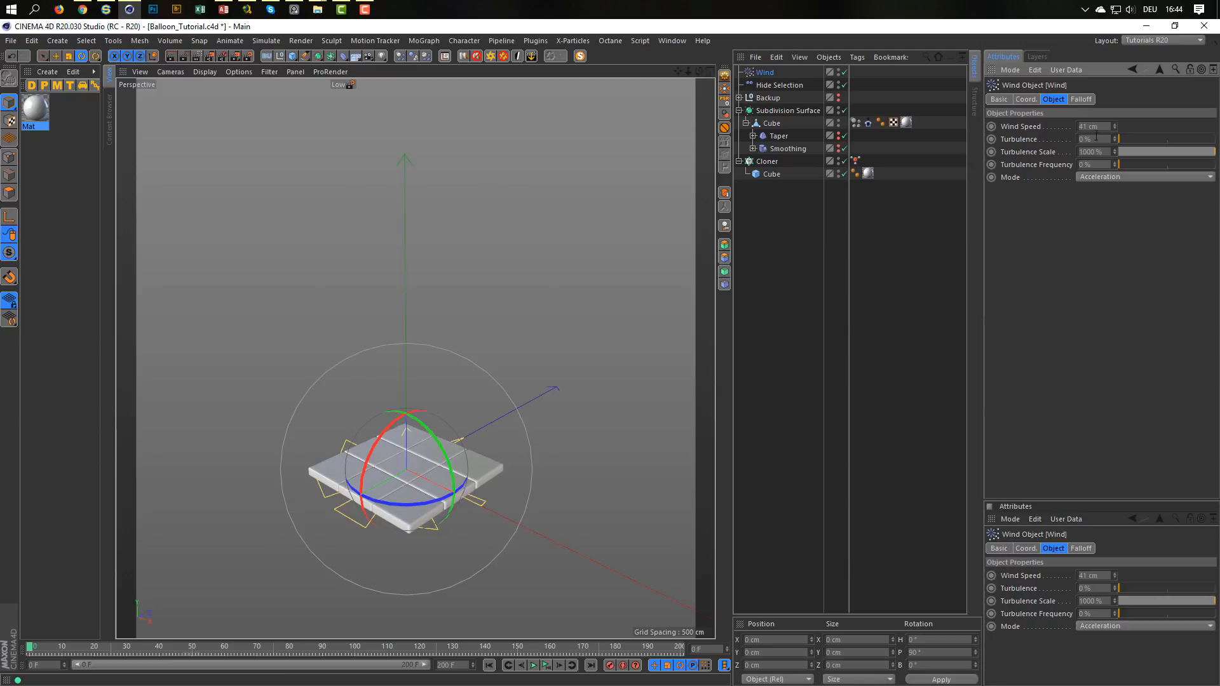
Try a wind speed of 45 cm, set it to 43 cm instead, and play the simulation with each value
type("45")
key("Return")
left_click(545, 666)
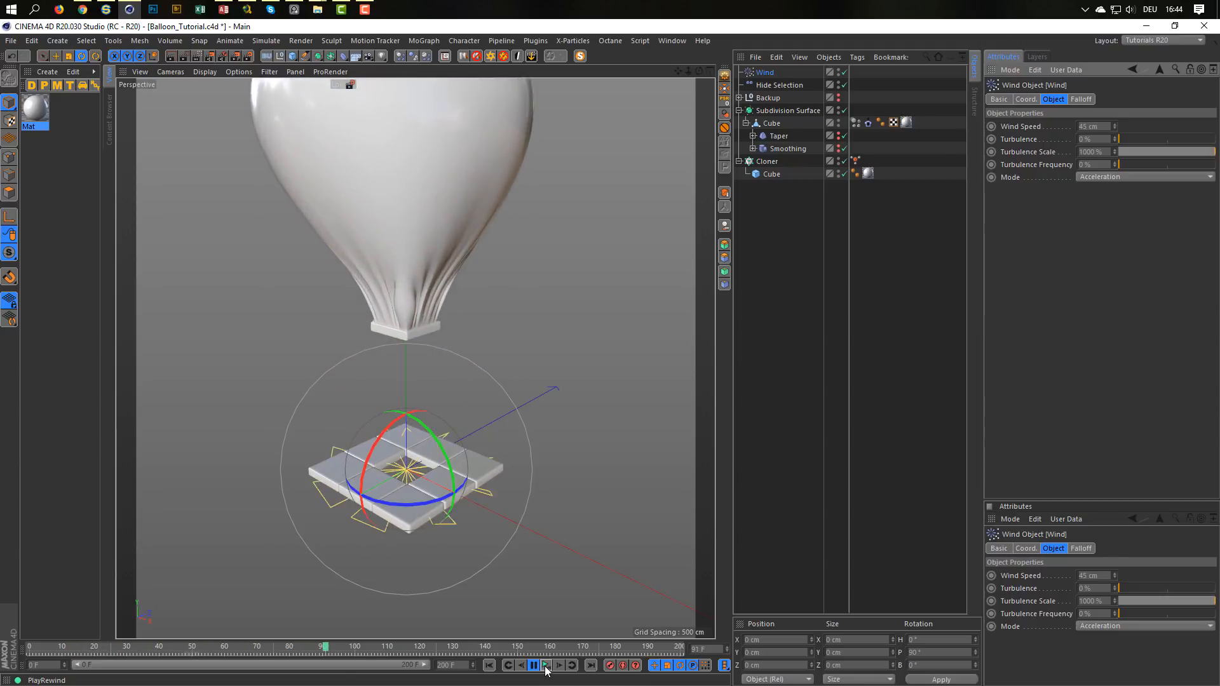
left_click(546, 667)
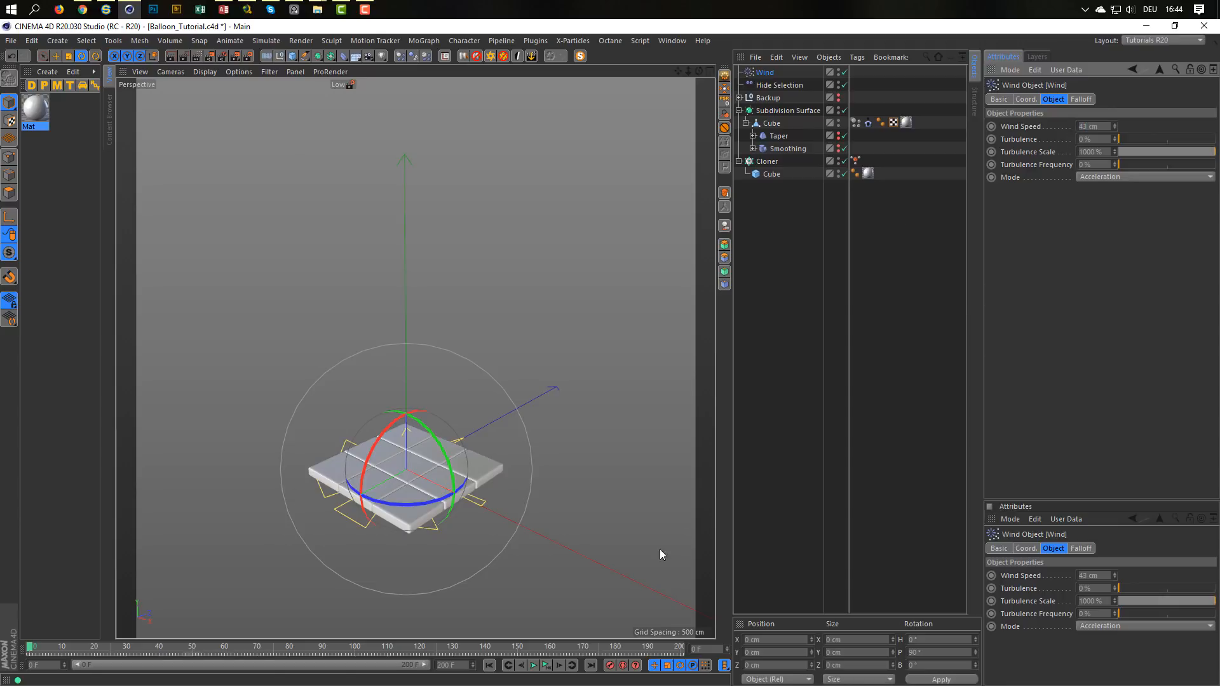
left_click(545, 667)
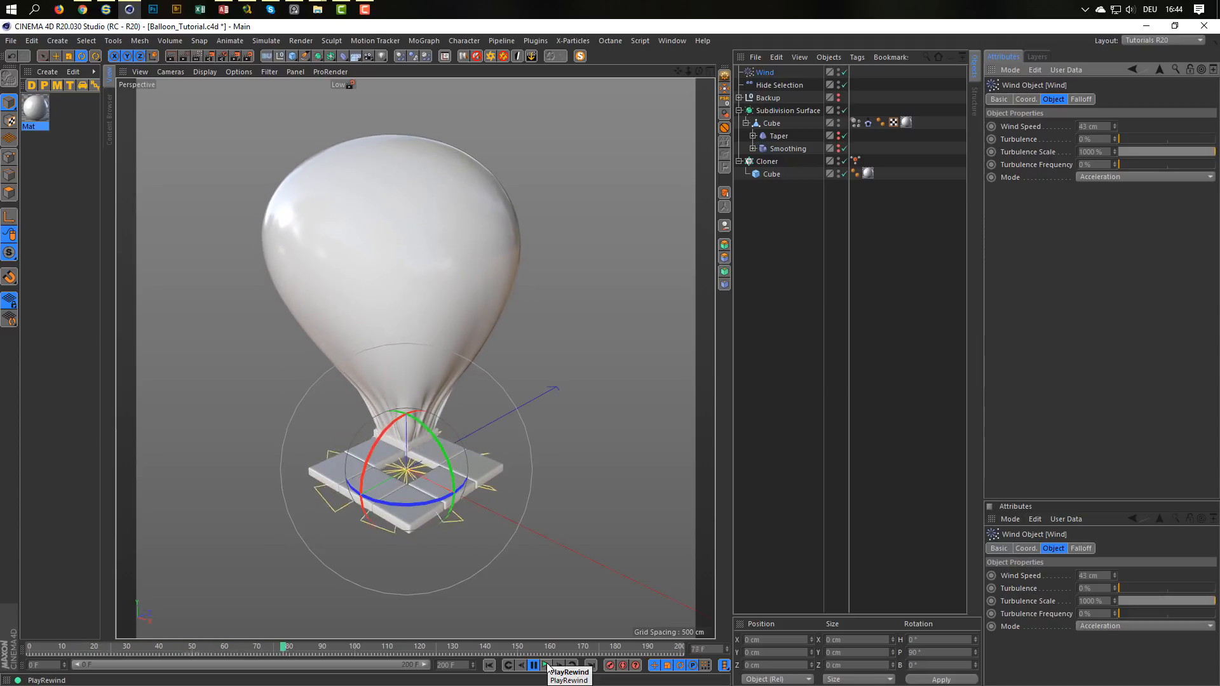
left_click(547, 666)
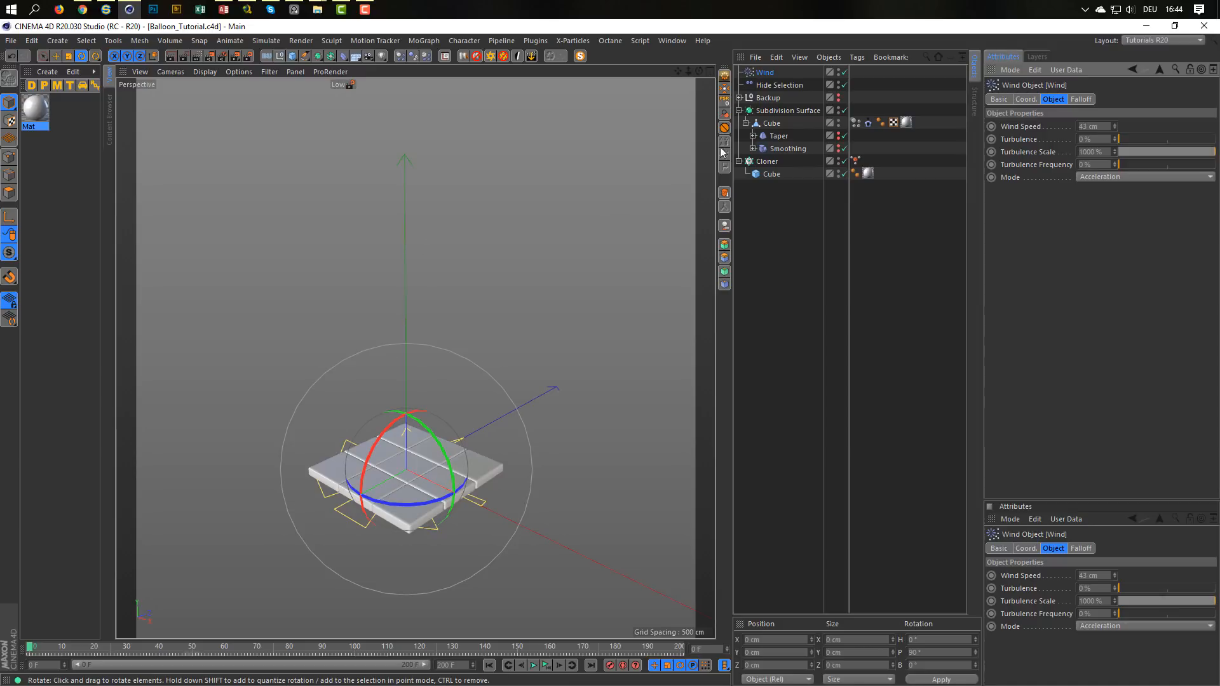
Enable Custom Initial Velocity on the balloon cube's Dynamics Body tag, set the first angular velocity component to 15°, and play the simulation
left_click(856, 123)
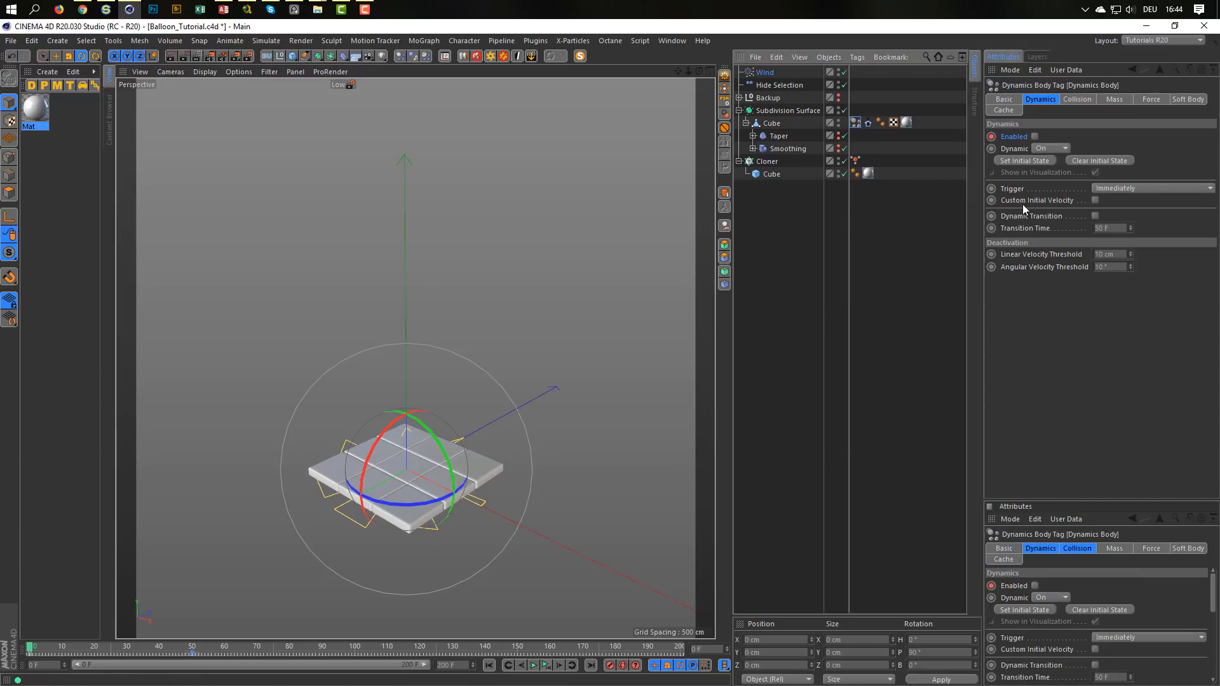
left_click(1095, 200)
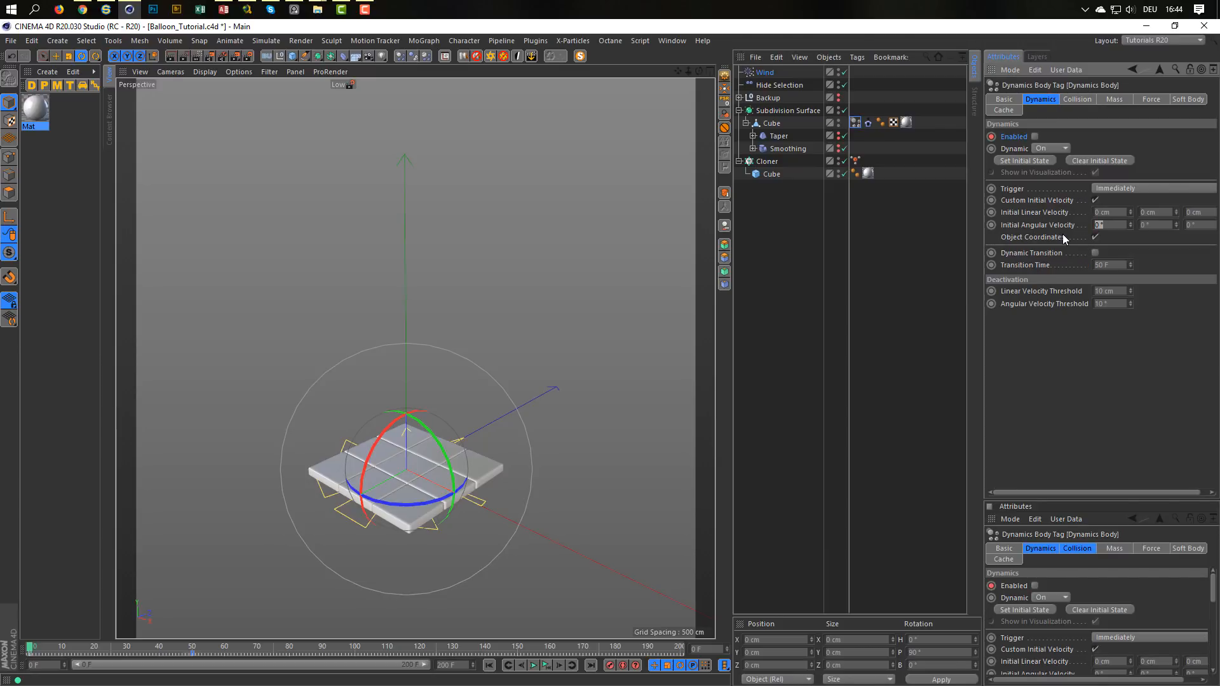
key("Return")
left_click(547, 665)
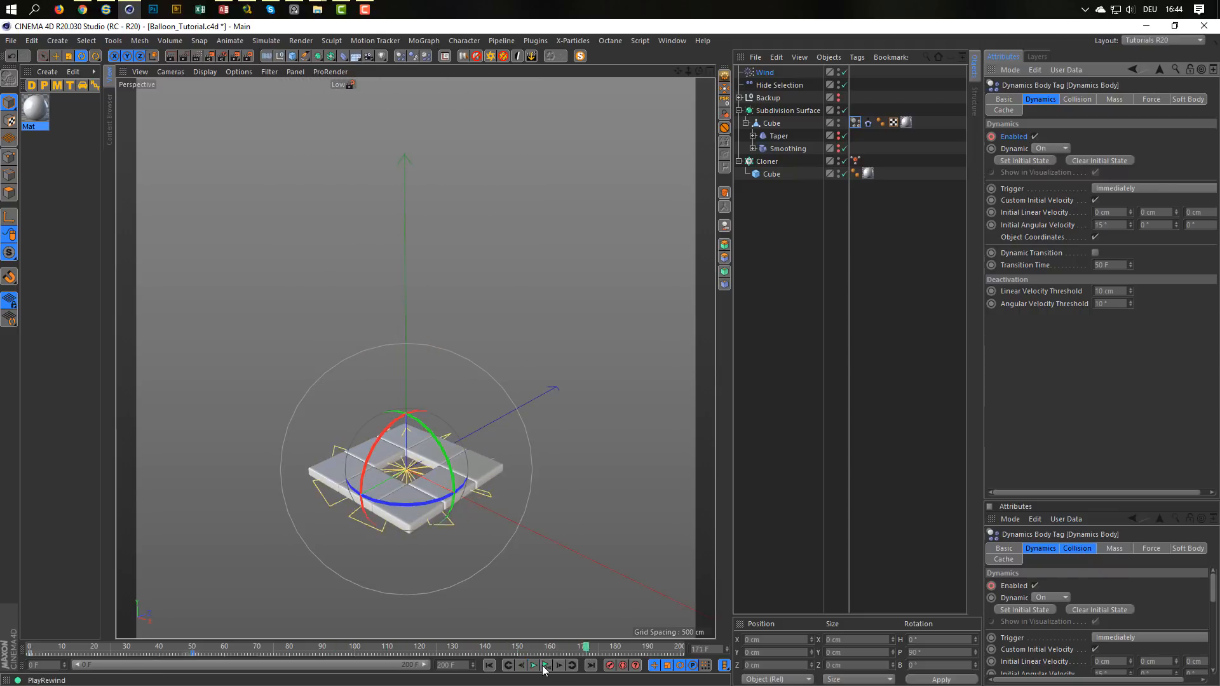
left_click(544, 665)
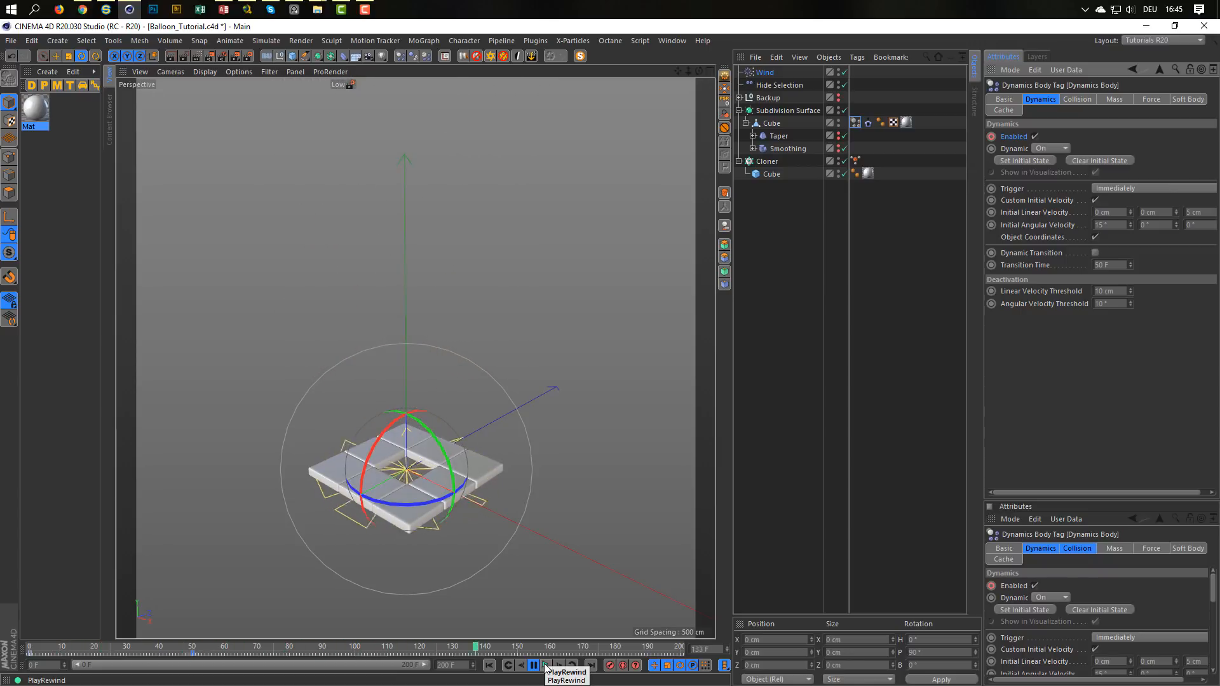
Try an initial linear velocity of 5 cm on the third axis and play the simulation
left_click(545, 667)
left_click(545, 667)
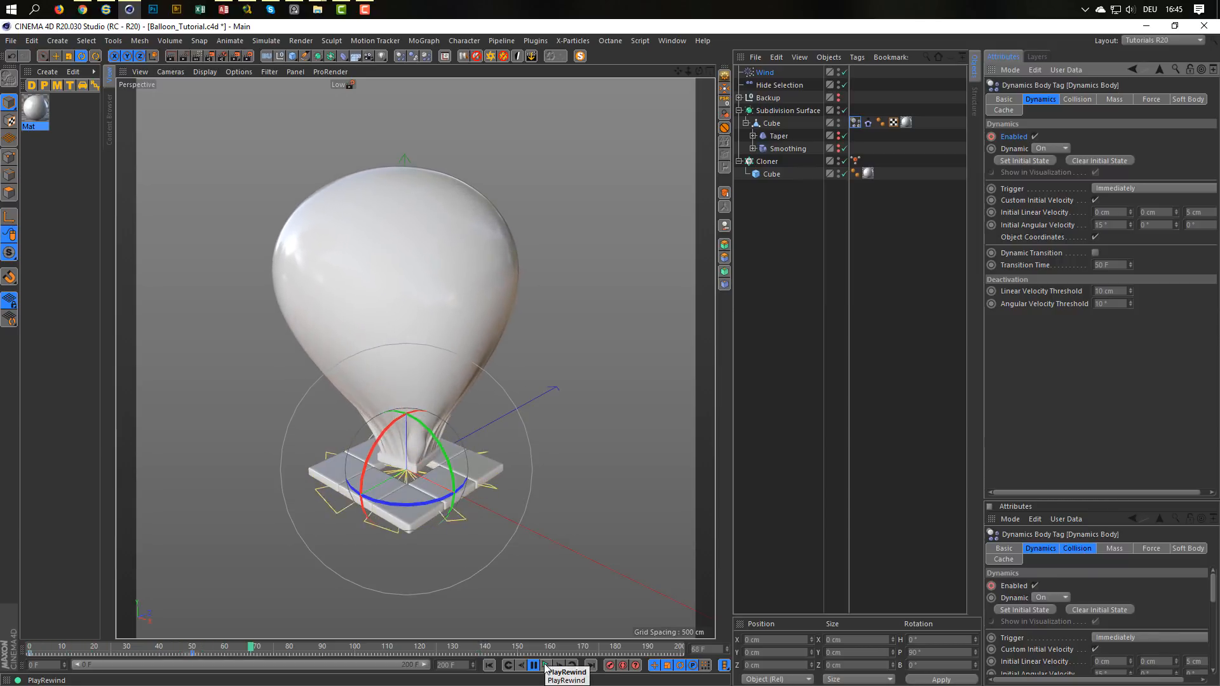
left_click(546, 667)
Reset the third initial linear velocity component to 0 cm, set the first angular component to 10°, and play the simulation
left_click_drag(1203, 213, 1038, 239)
type("0")
key("Return")
type("10")
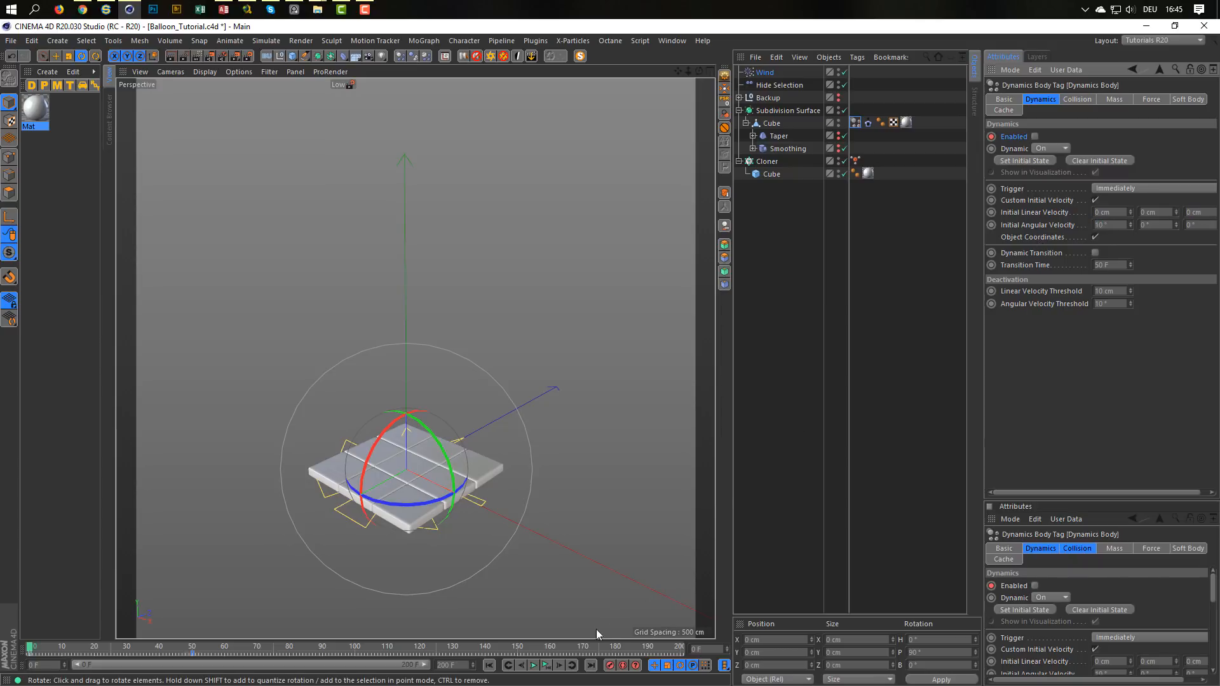
left_click(545, 665)
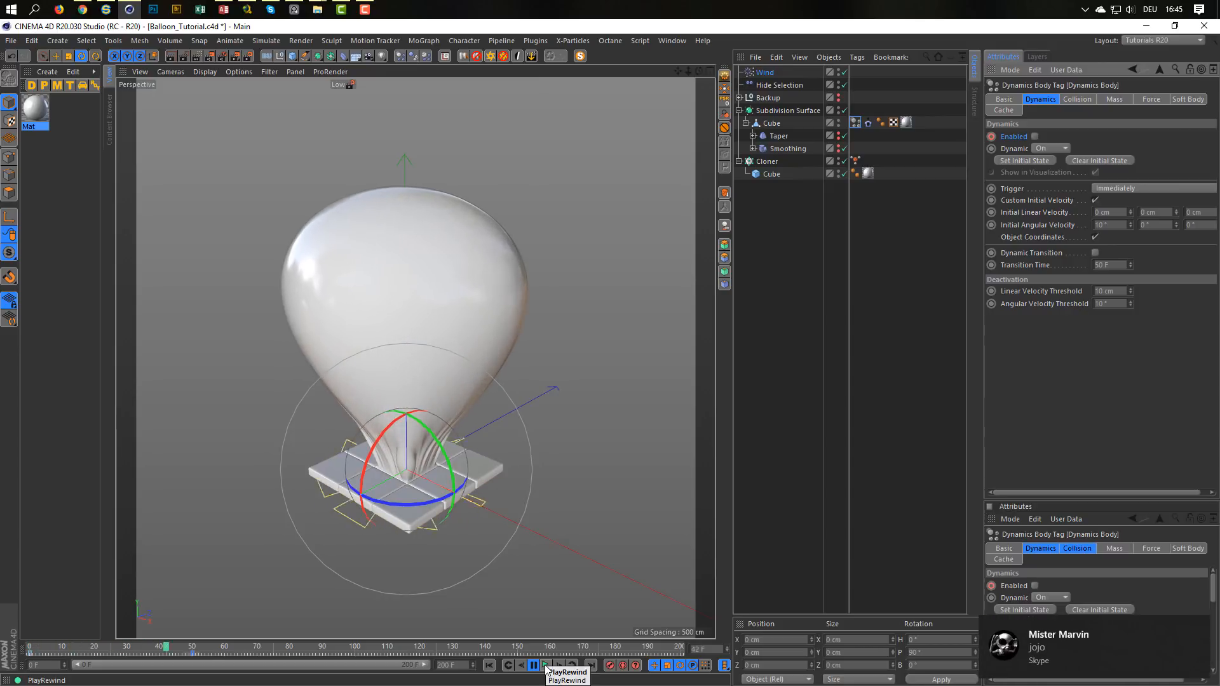
left_click(546, 670)
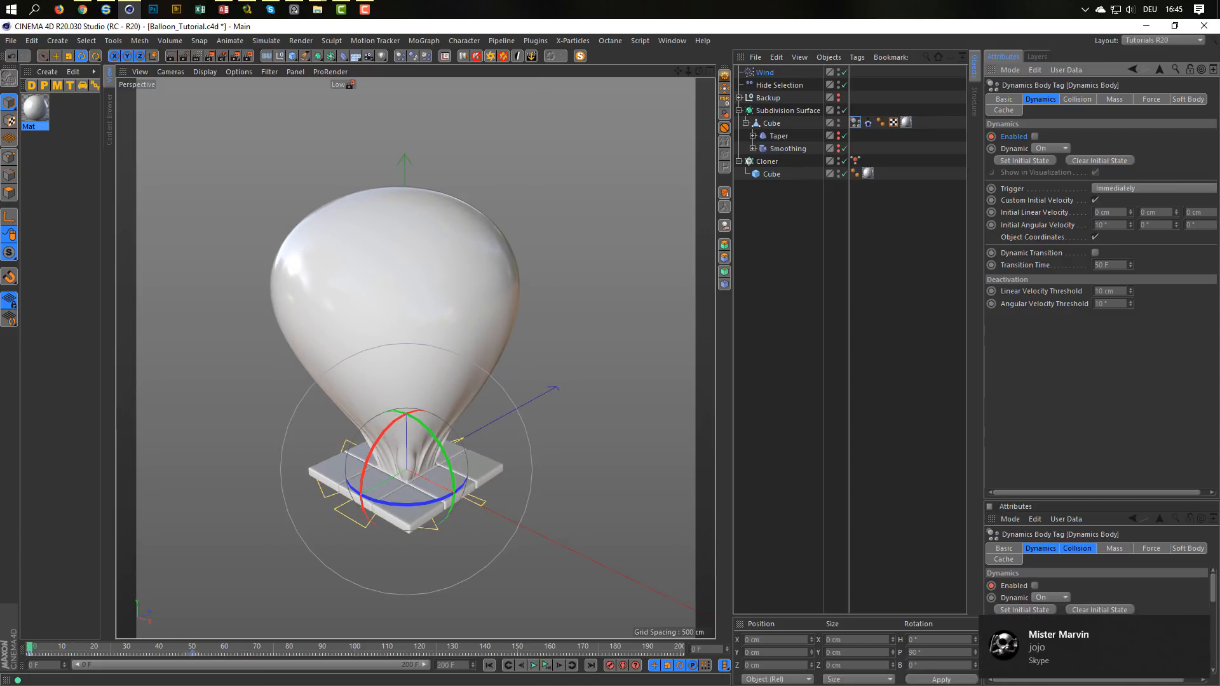
Dismiss the chat notification and play the simulation again to check how the balloon lifts off and tilts
left_click(1198, 627)
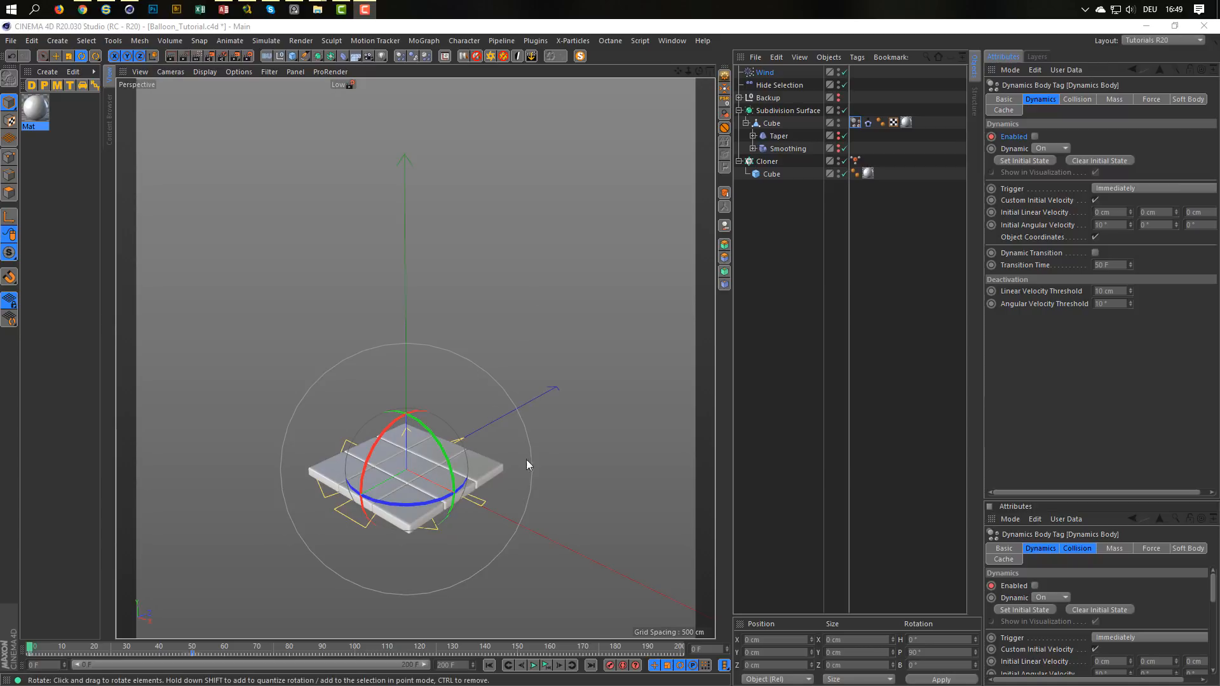
left_click(547, 665)
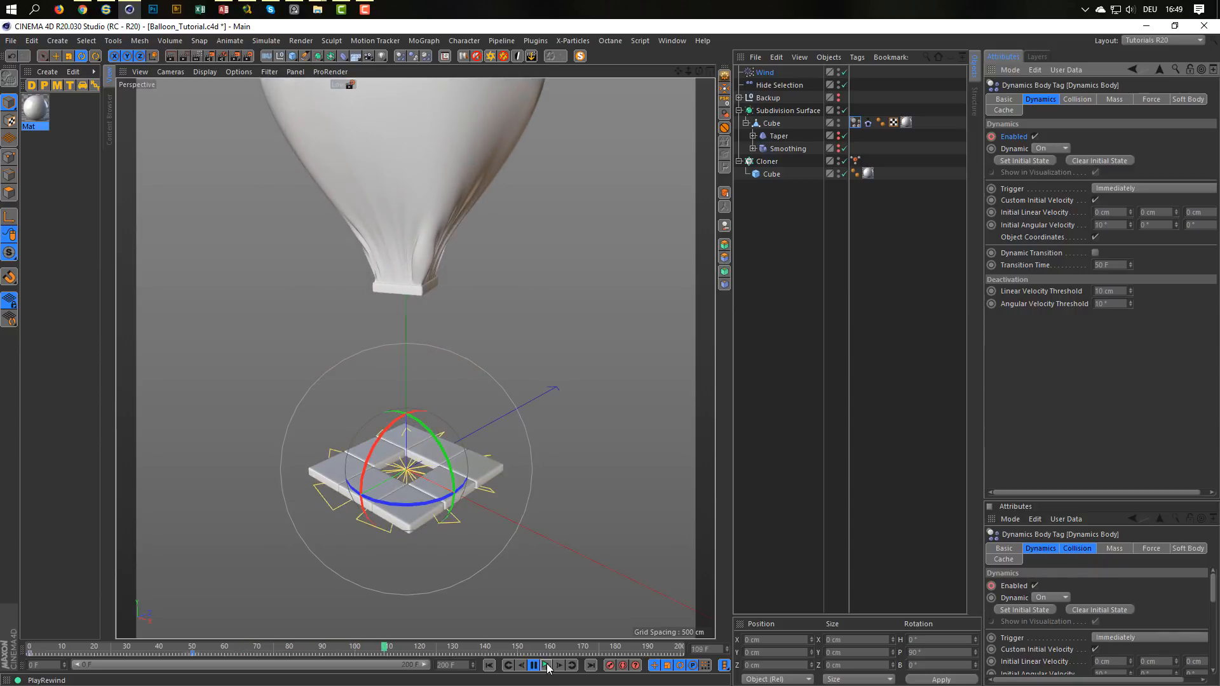
left_click(546, 665)
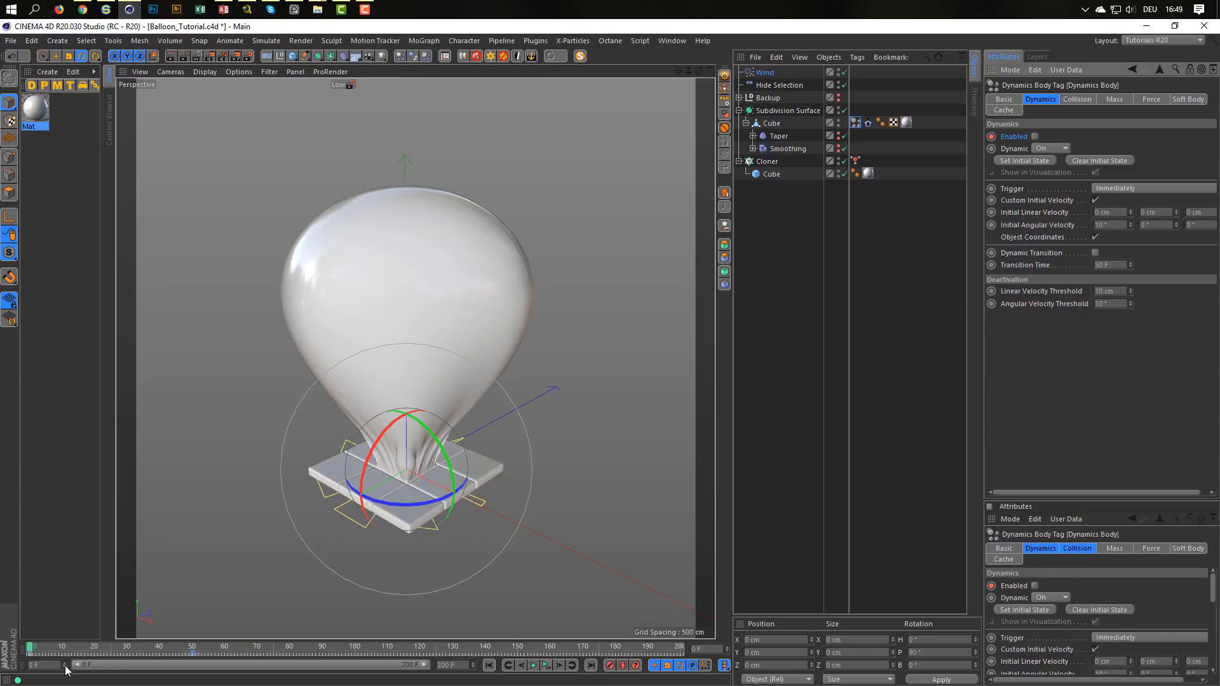
Rewind the simulation to frame 0 and save the project
left_click(489, 666)
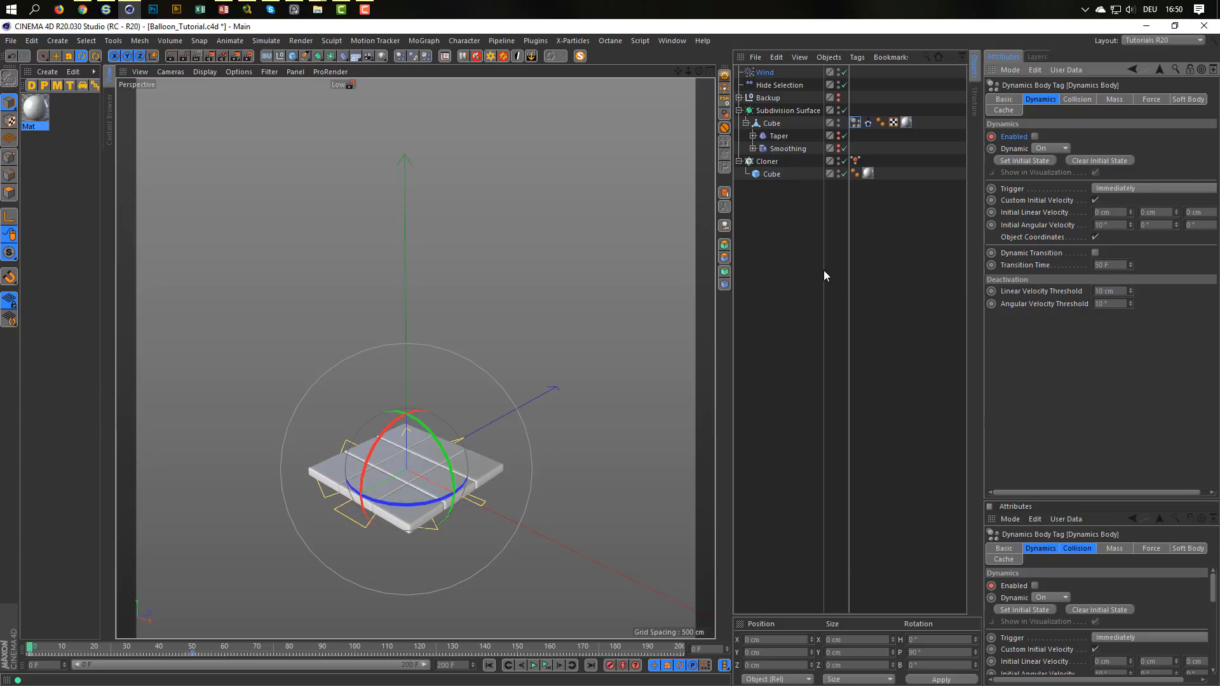
key("ctrl+s")
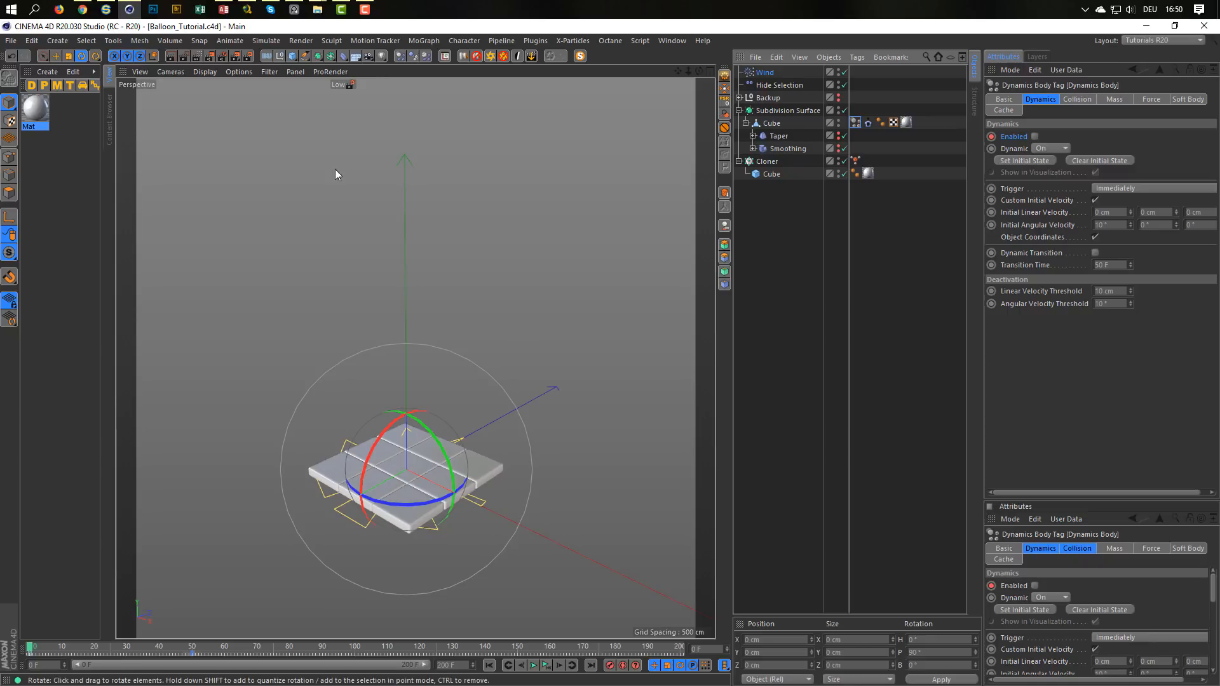
Load the Checkerboard surface shader as the Color channel texture of the material Mat and close the Material Editor
left_click(35, 113)
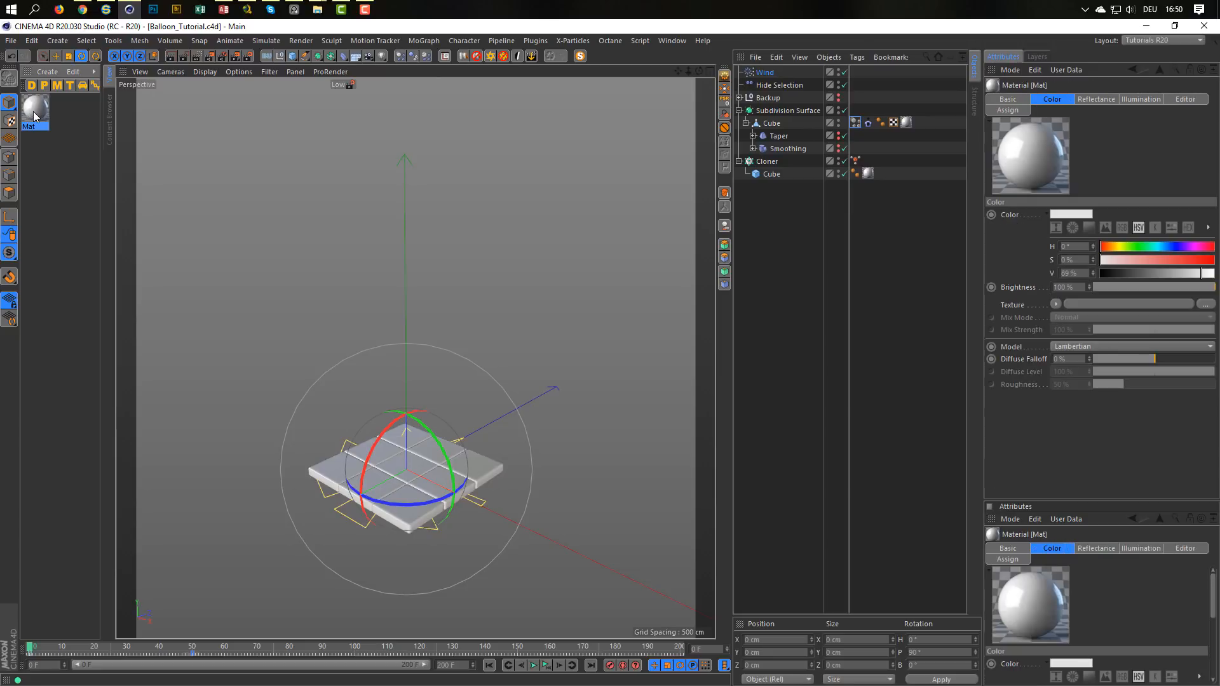
double_click(35, 113)
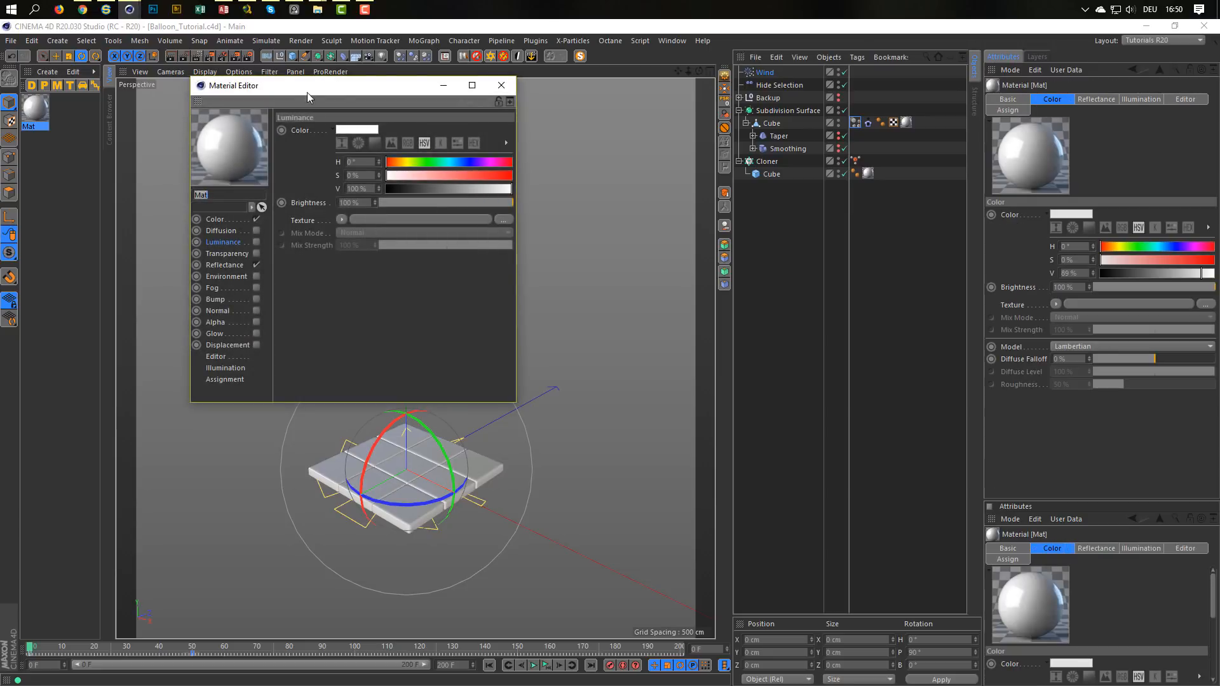
left_click_drag(307, 93, 732, 262)
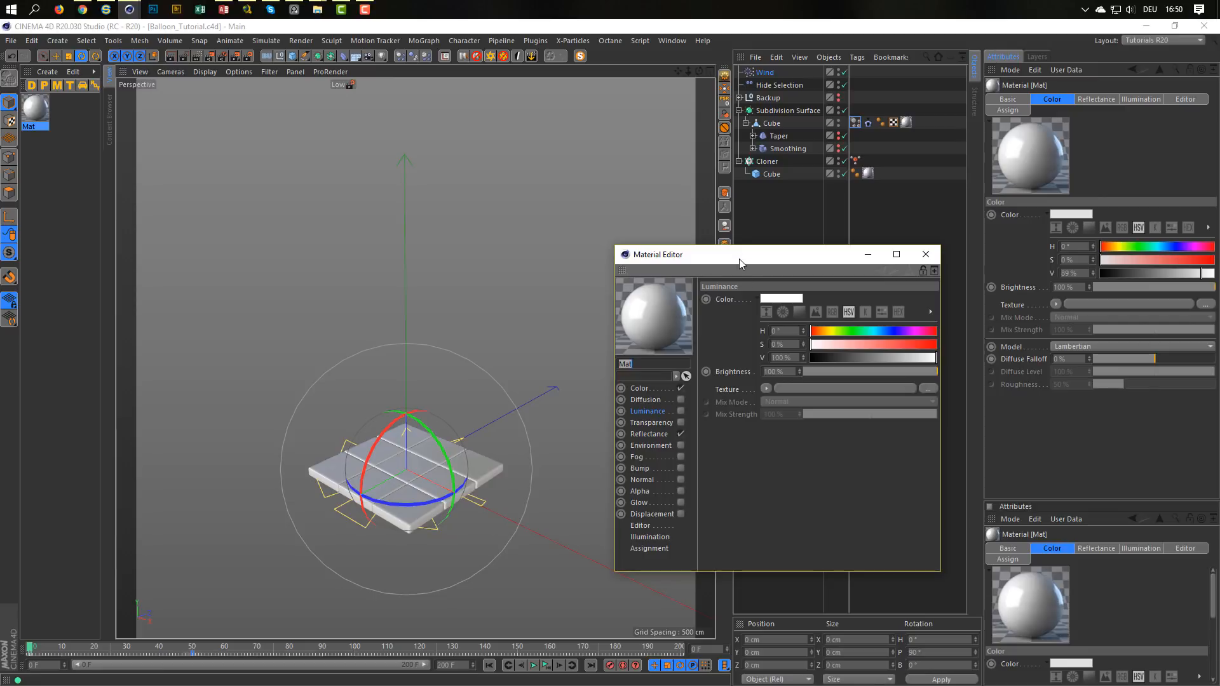
left_click(657, 389)
left_click(769, 389)
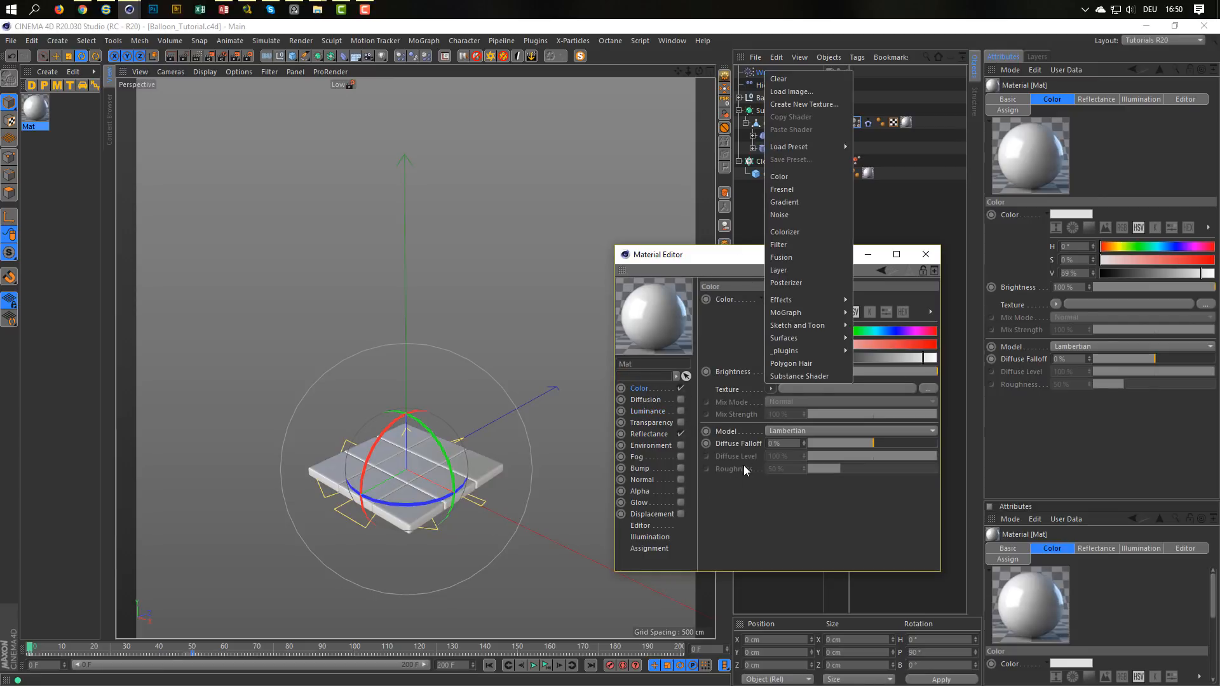
mouse_move(814, 336)
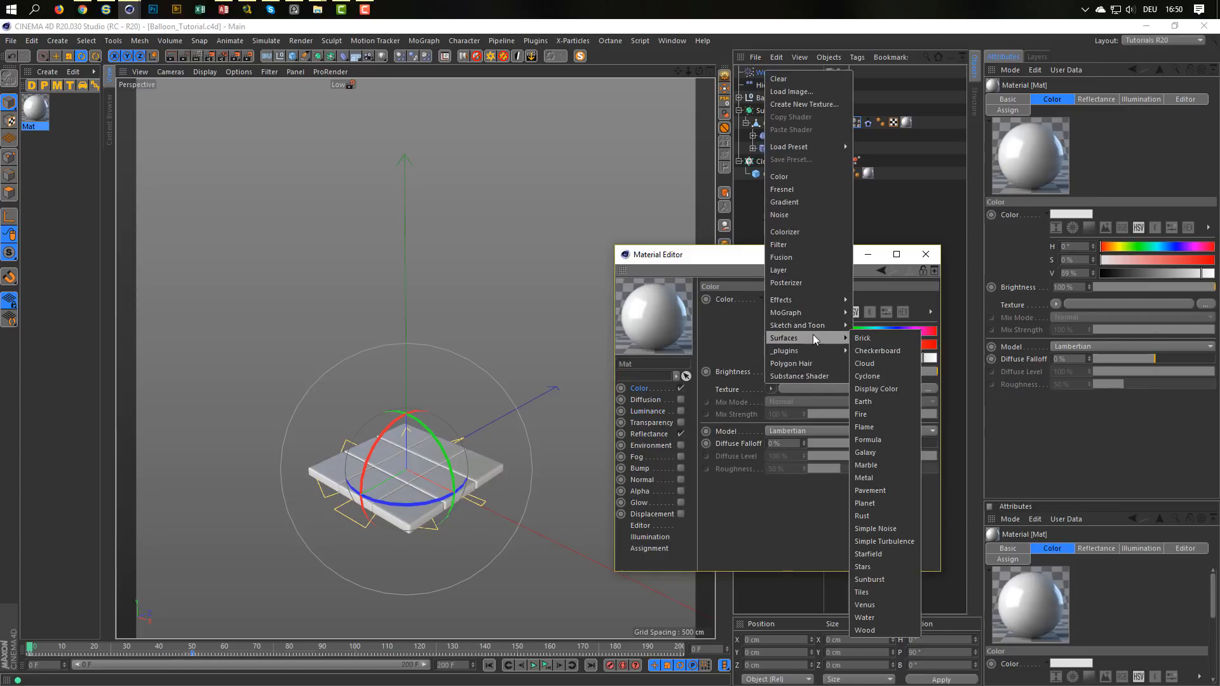
left_click(888, 351)
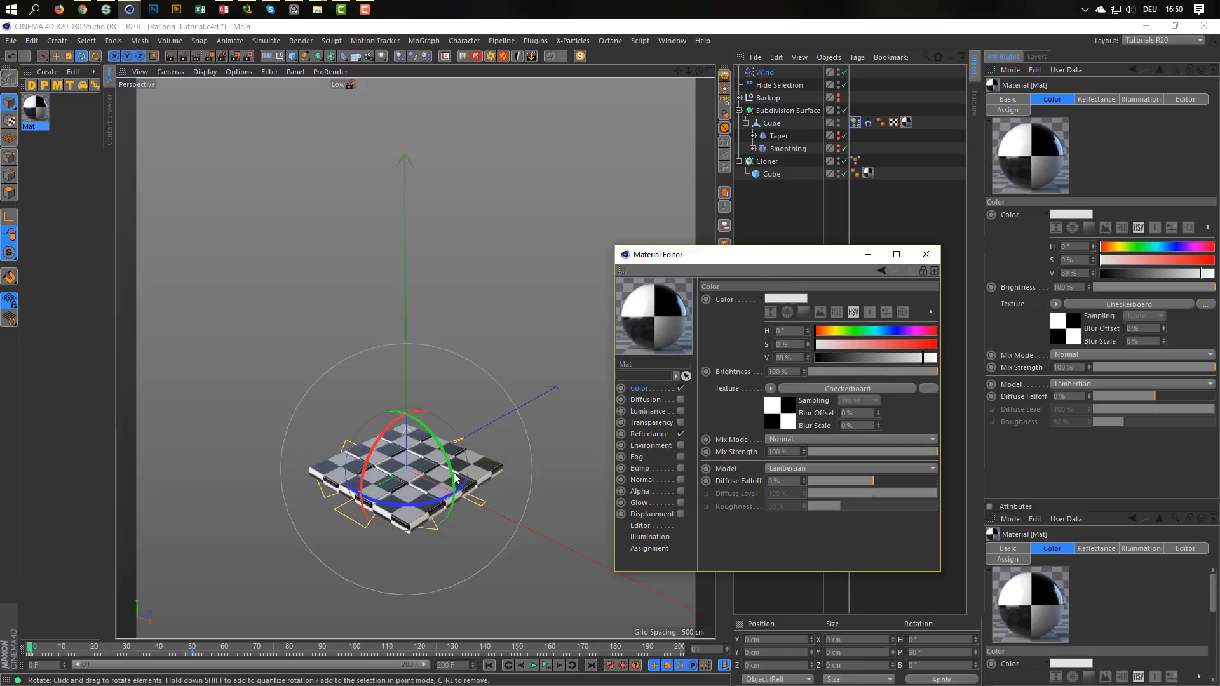
right_click_drag(406, 480, 486, 468, "alt")
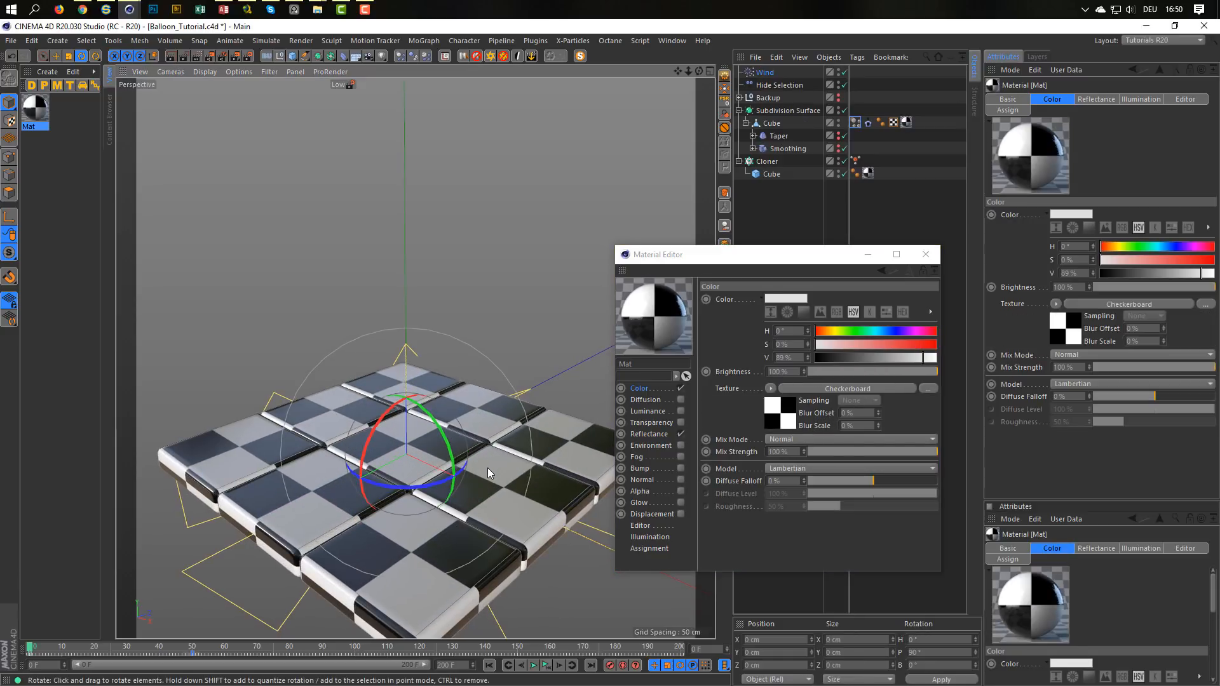
left_click(925, 254)
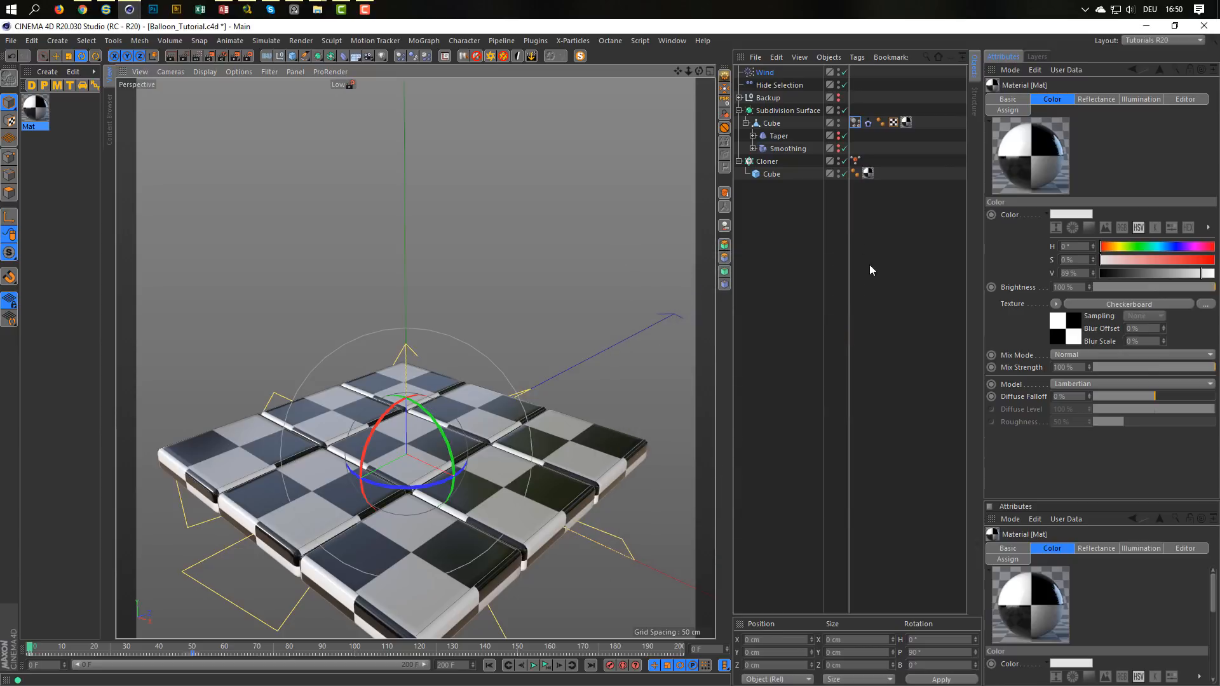
Set Length U and Length V to 50% on the texture tags of both the balloon cube and the tile cube
left_click(869, 173)
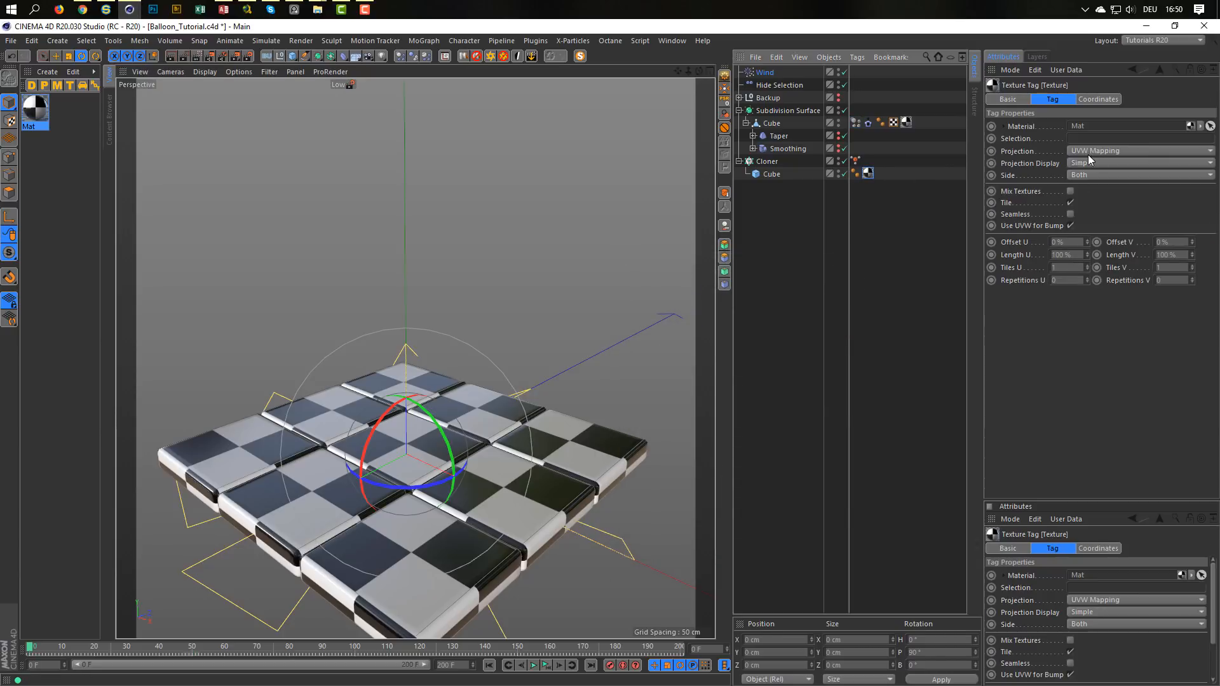
left_click(906, 122, "ctrl")
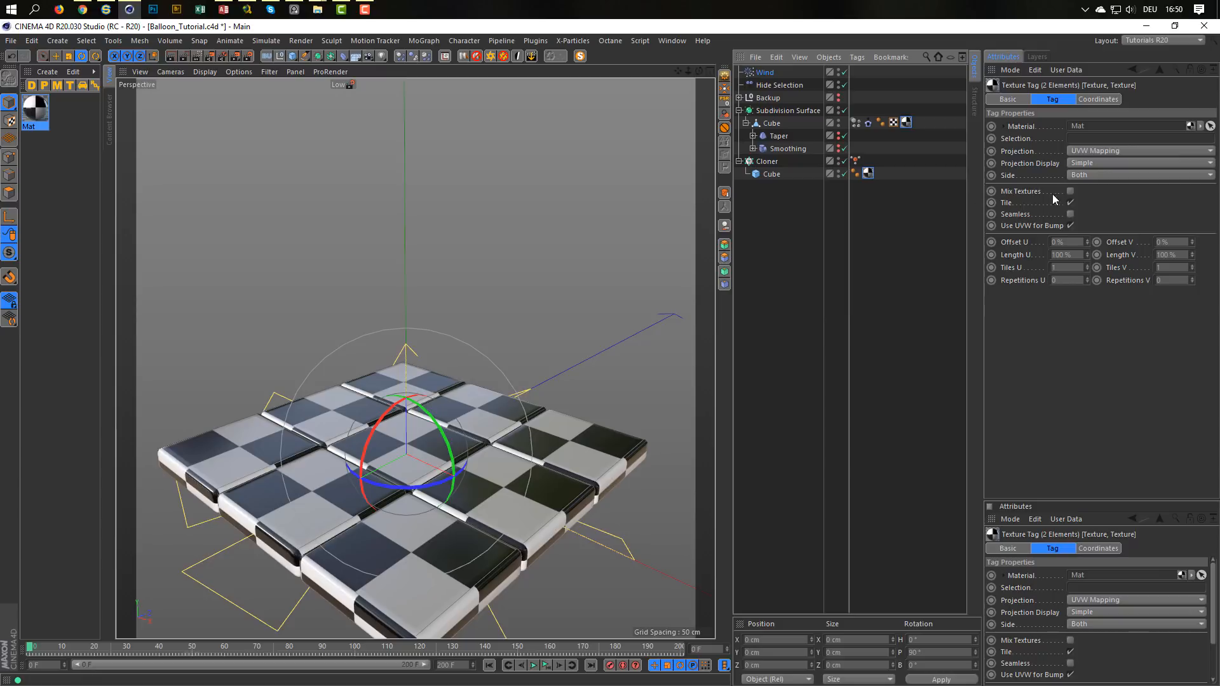
left_click_drag(1074, 254, 1001, 271)
type("50")
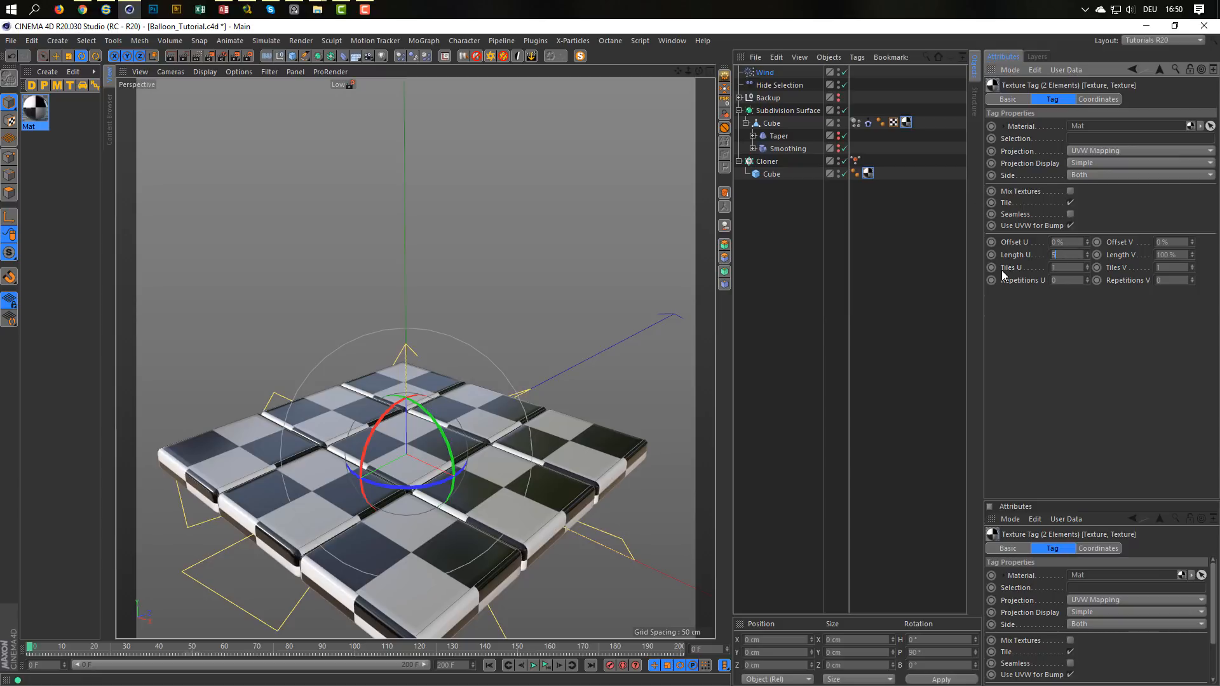
key("Return")
key("0")
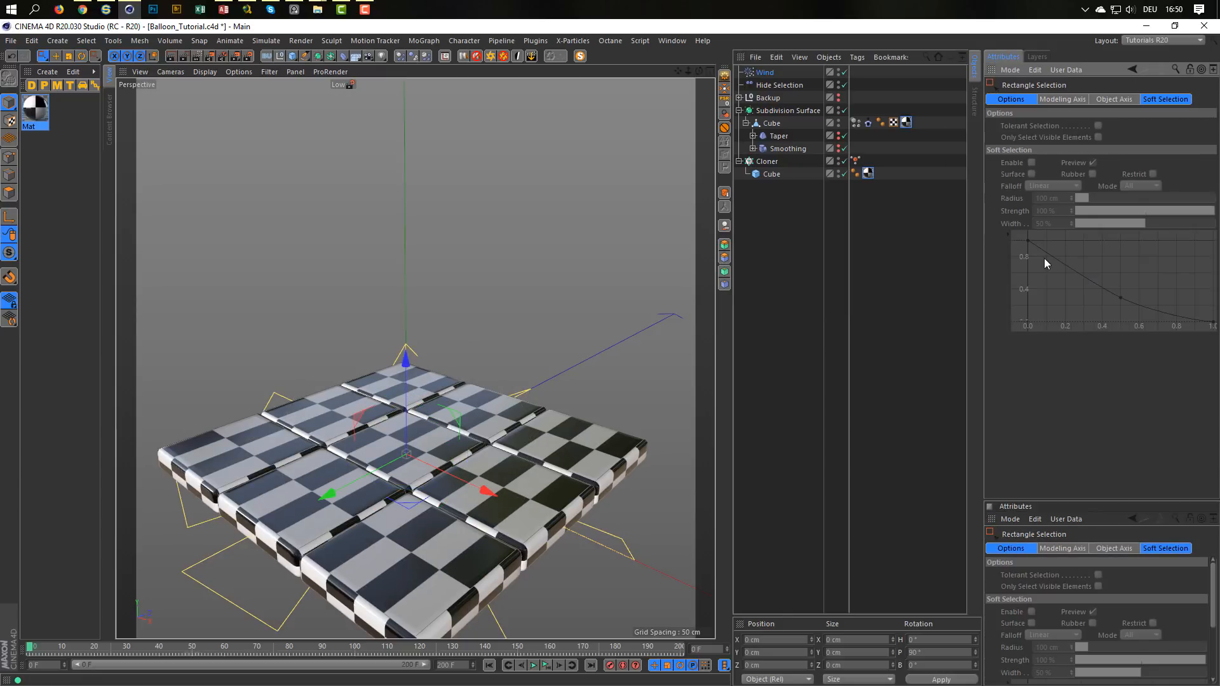
left_click(868, 173)
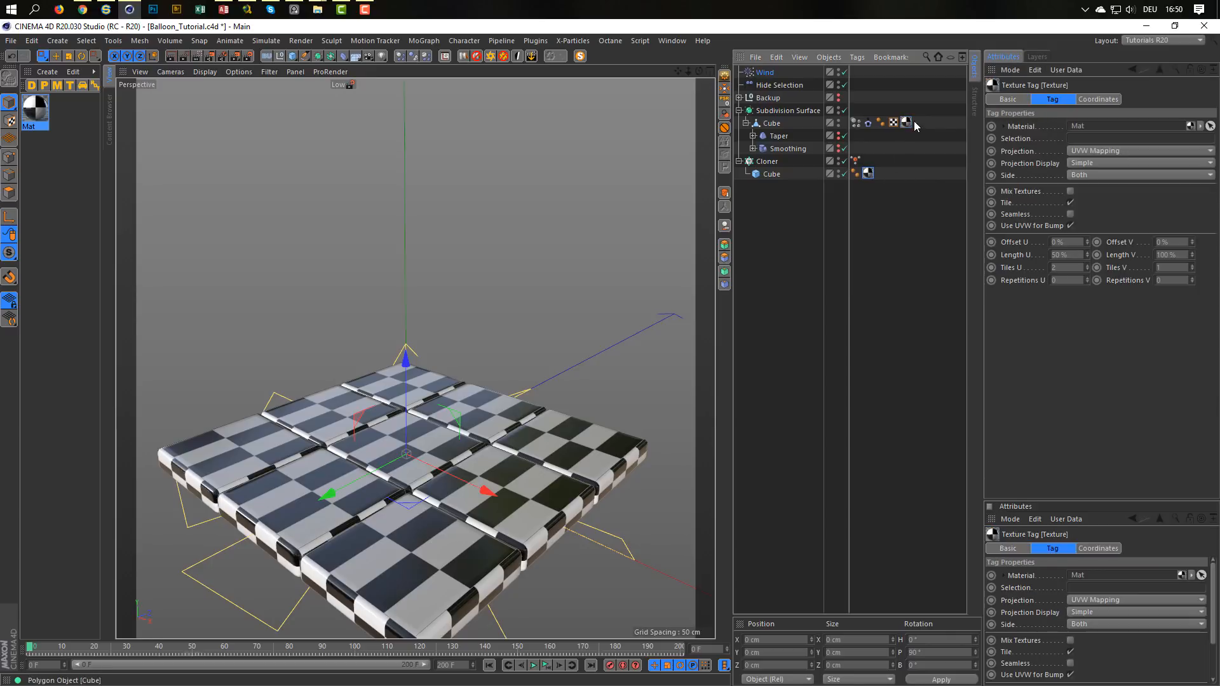
left_click_drag(1179, 255, 1041, 269)
type("50")
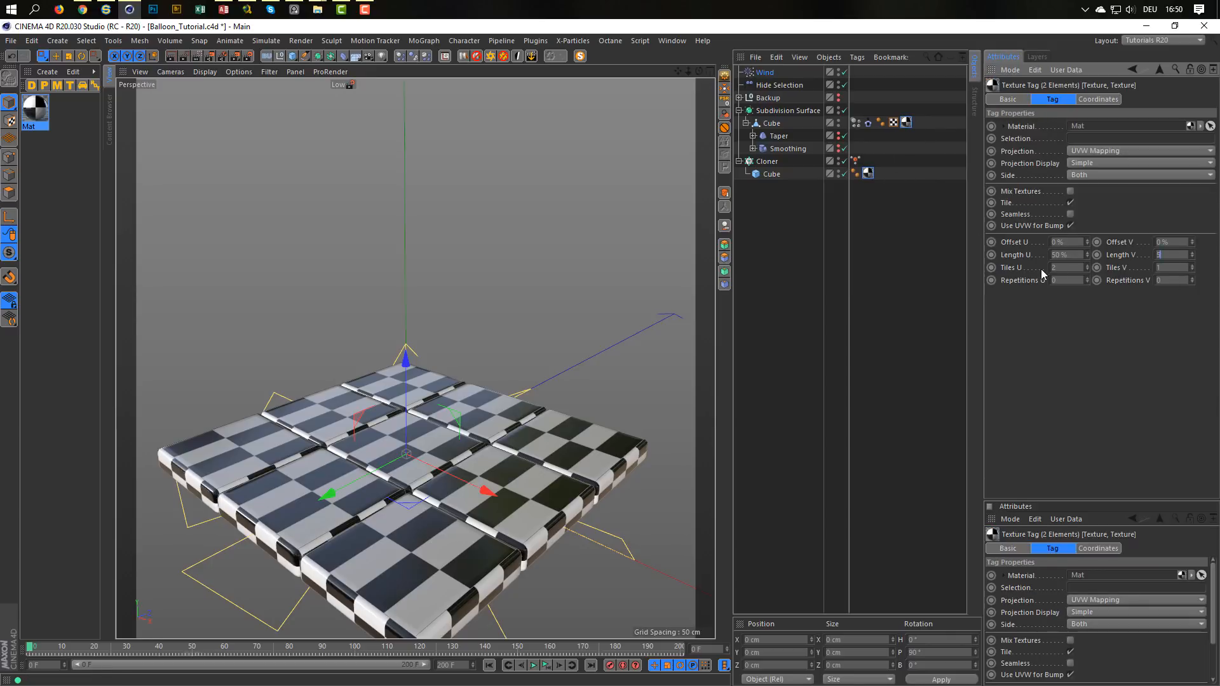
key("Return")
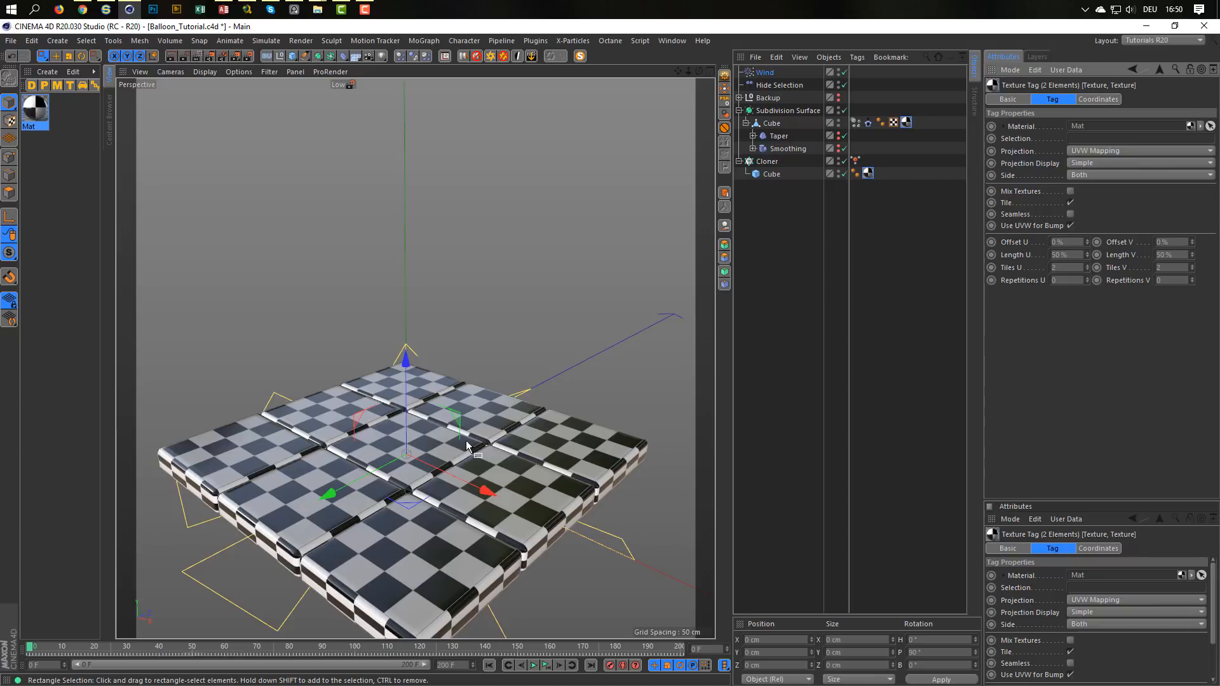
Play the simulation to check how the checkerboard texture stretches over the inflating balloon, and rewind to the start
scroll(414, 448, "down", 4)
scroll(415, 451, "up", 5)
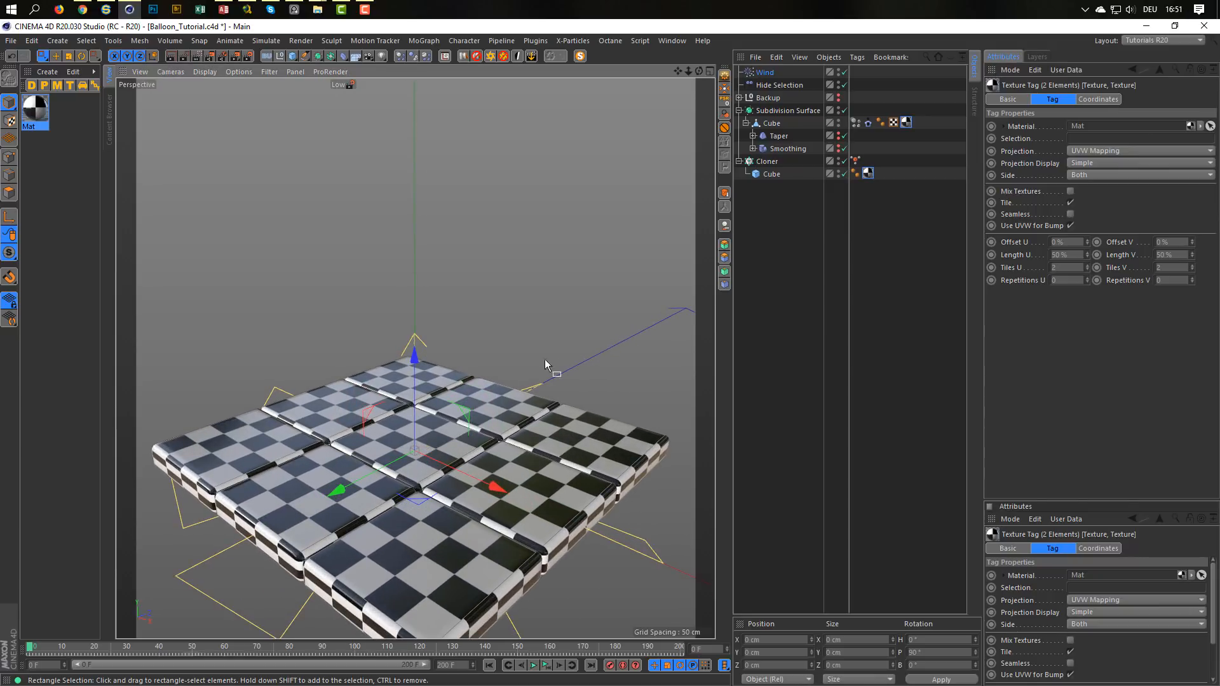
scroll(420, 445, "down", 3)
scroll(403, 447, "down", 3)
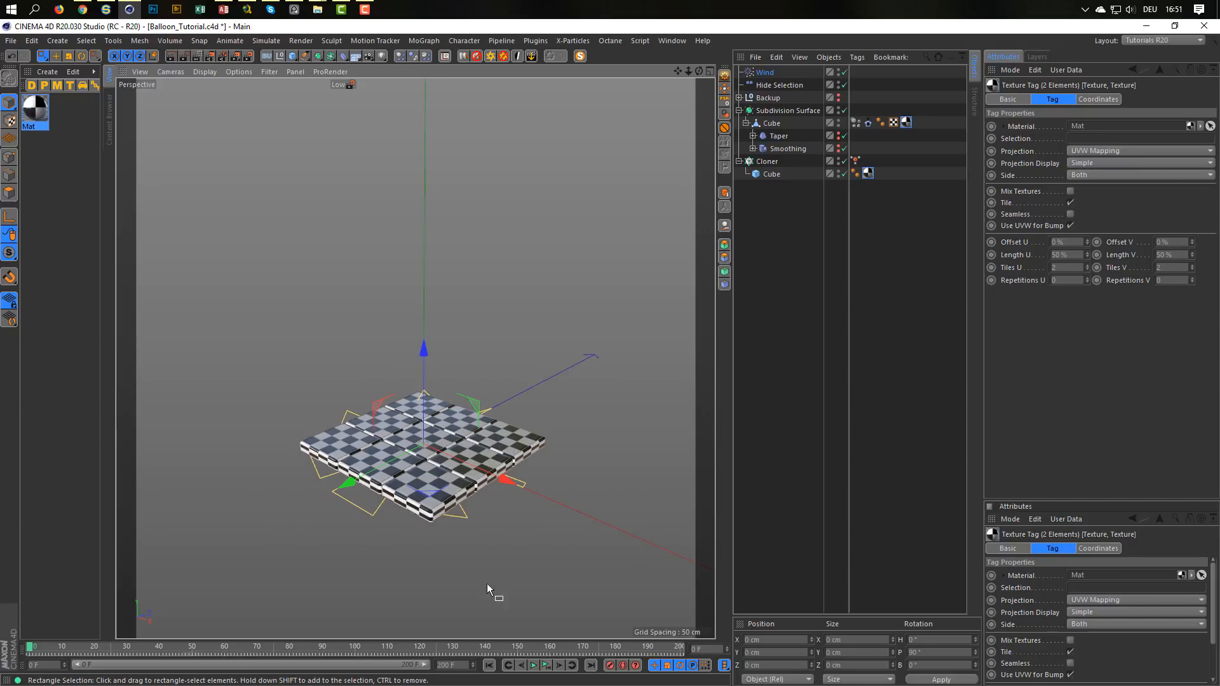
left_click(546, 665)
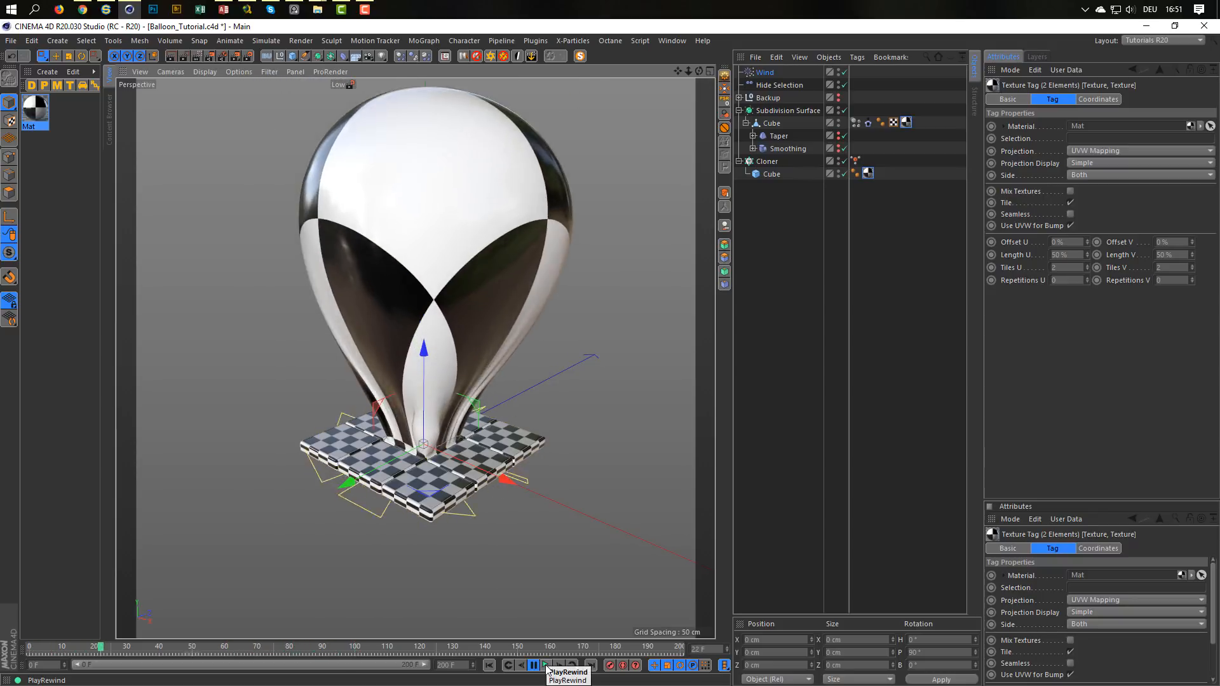
left_click(547, 665)
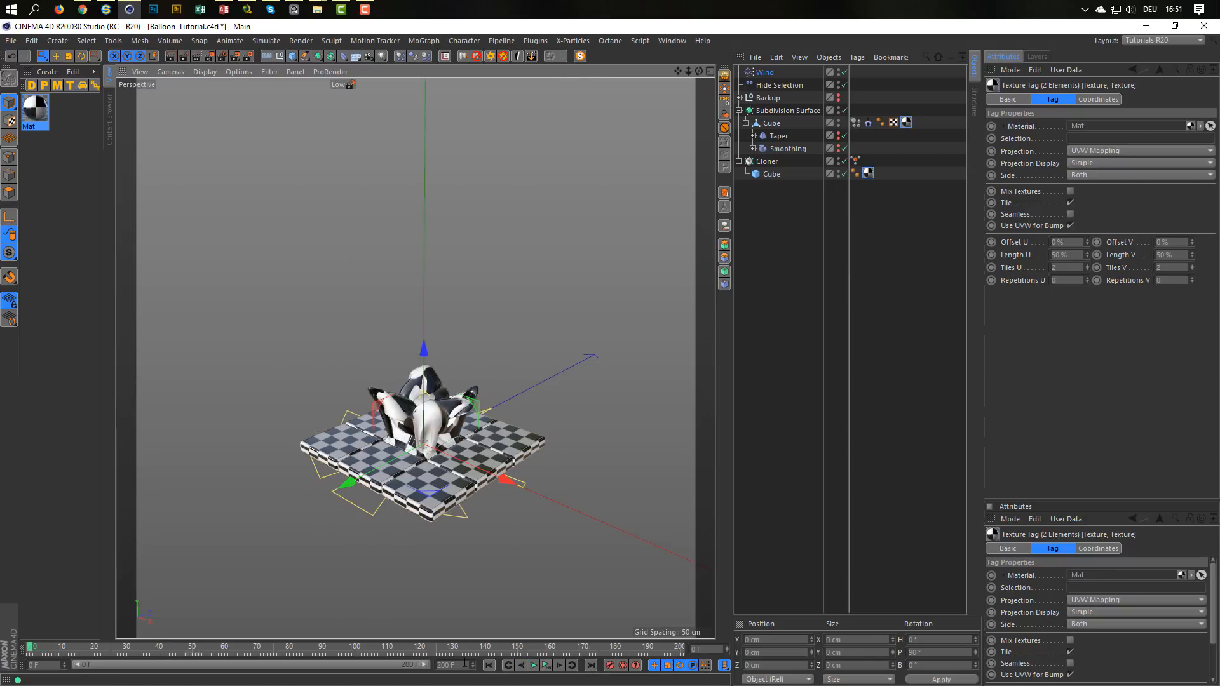
left_click(490, 665)
Change the projection of both texture tags to Cubic and set their Length U and Length V to 100%
scroll(455, 444, "up", 4)
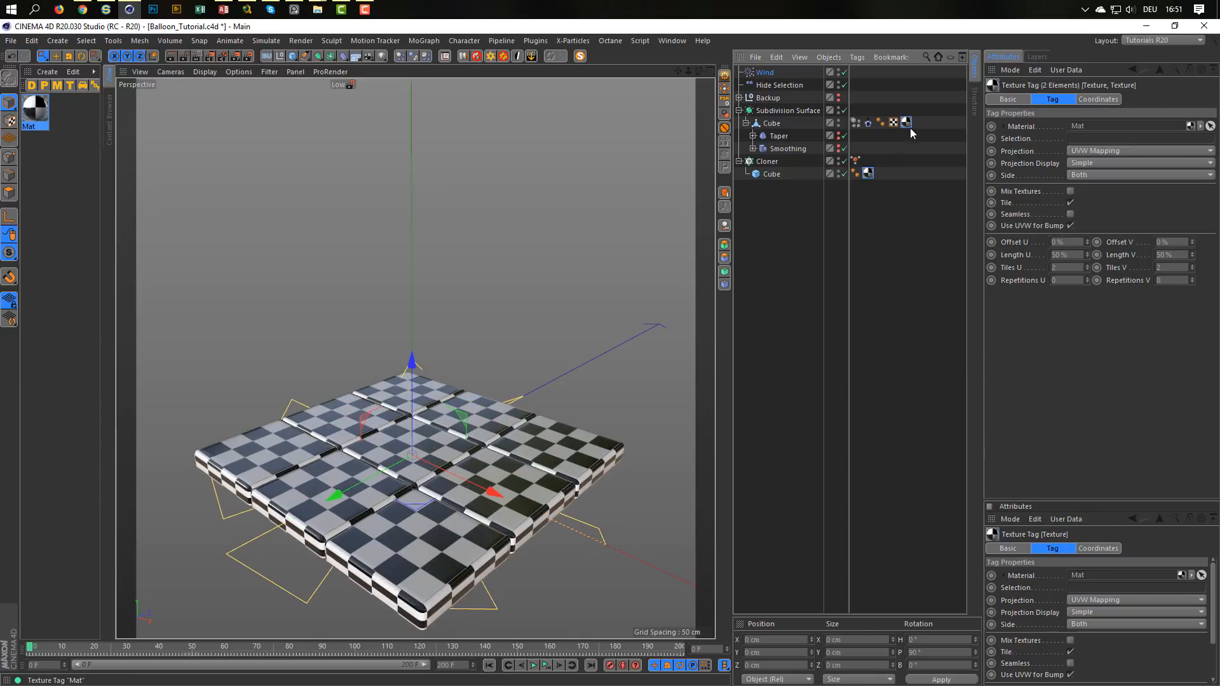
left_click(1108, 150)
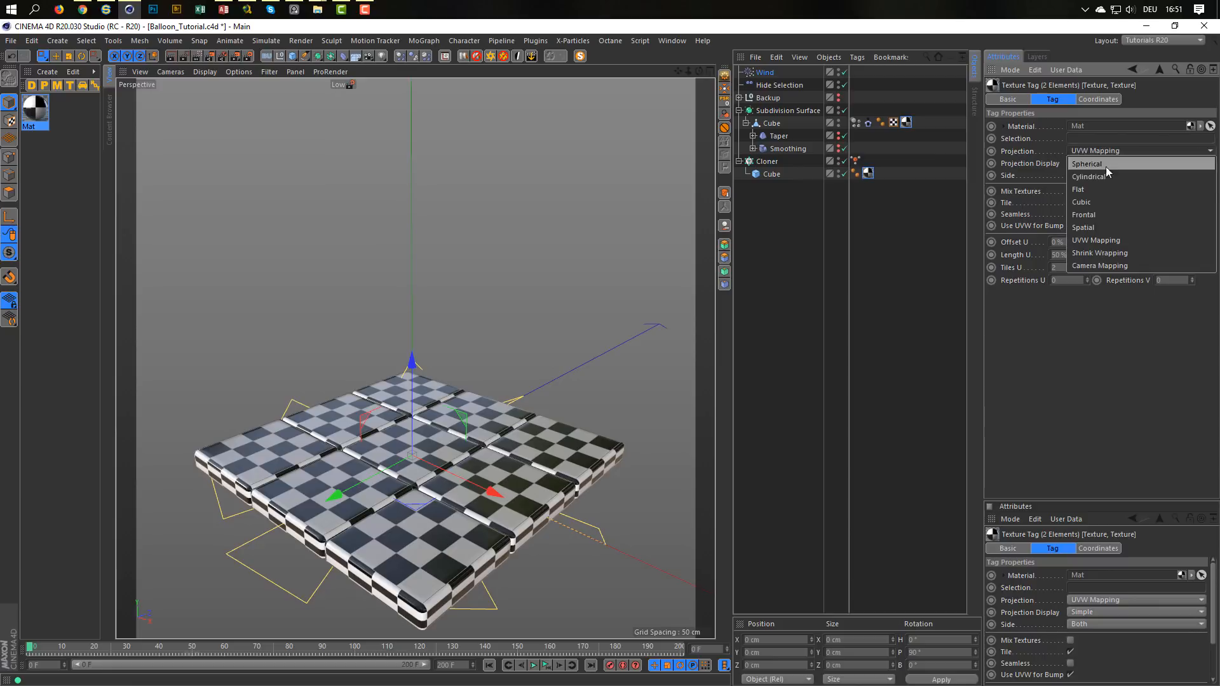
left_click(1100, 202)
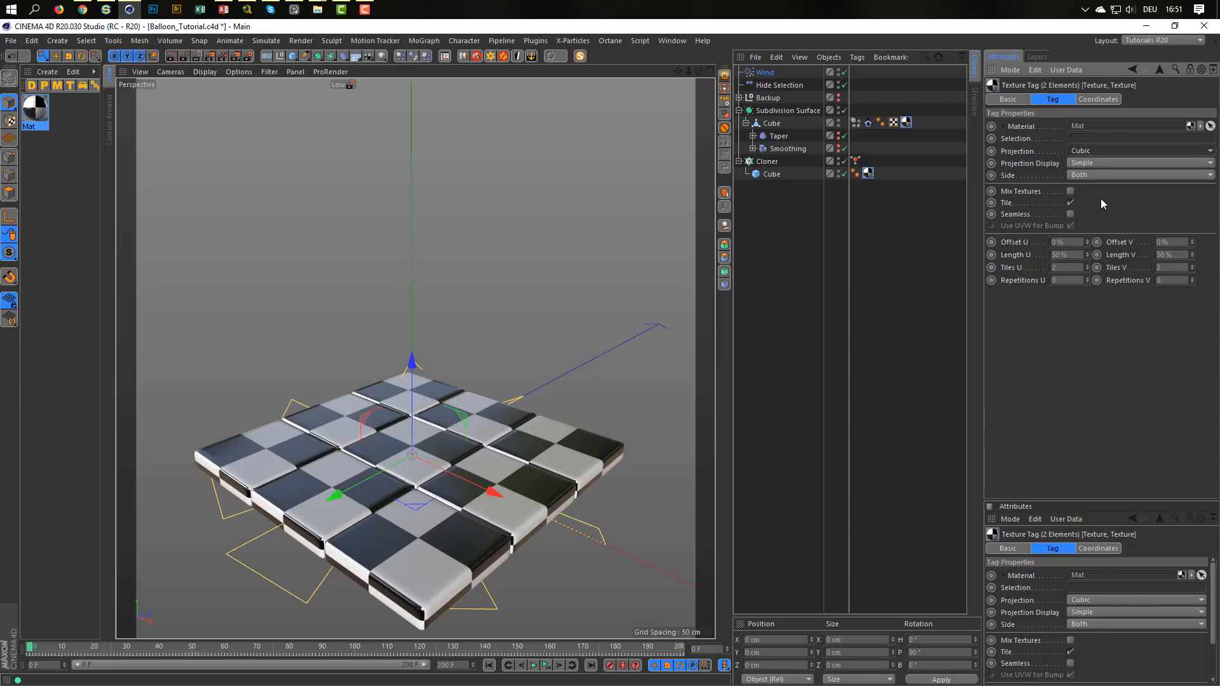
left_click(1065, 256)
type("100")
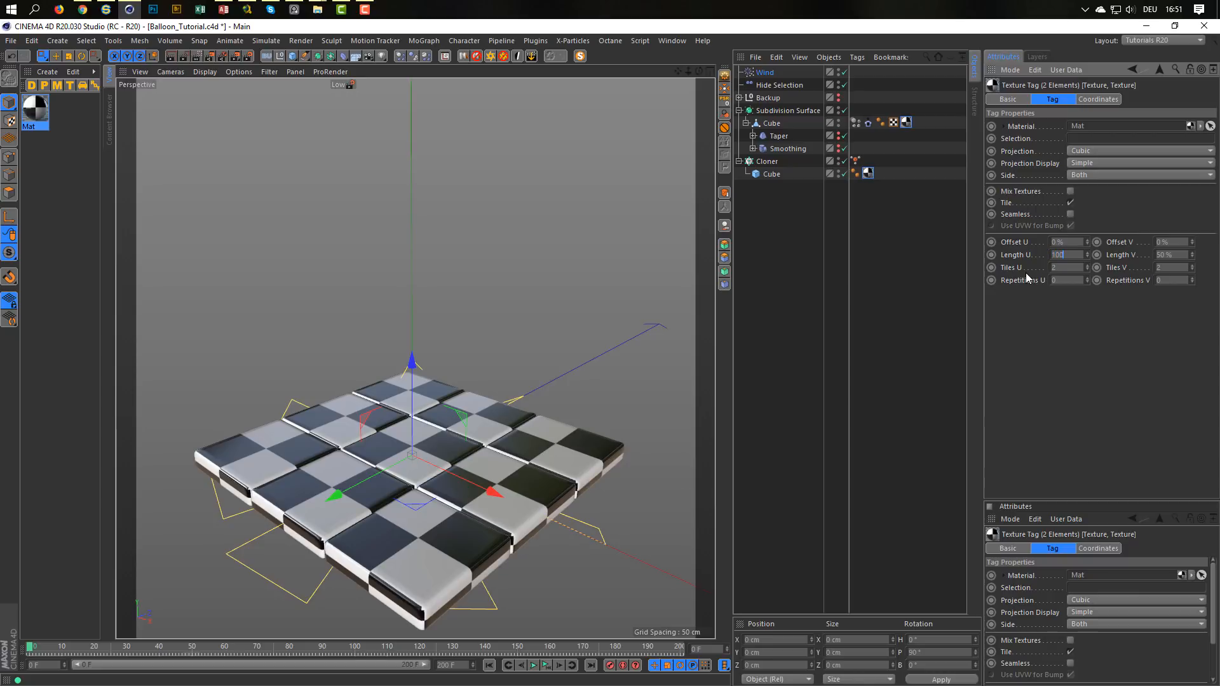
key("Return")
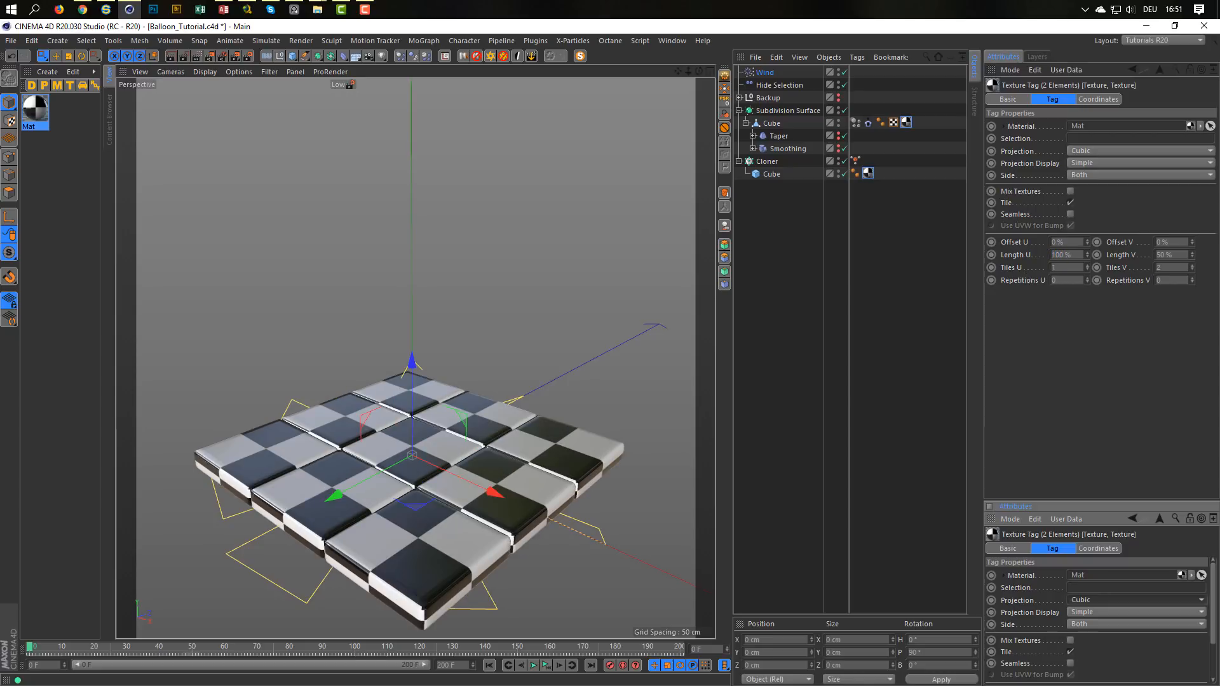
left_click(1179, 255)
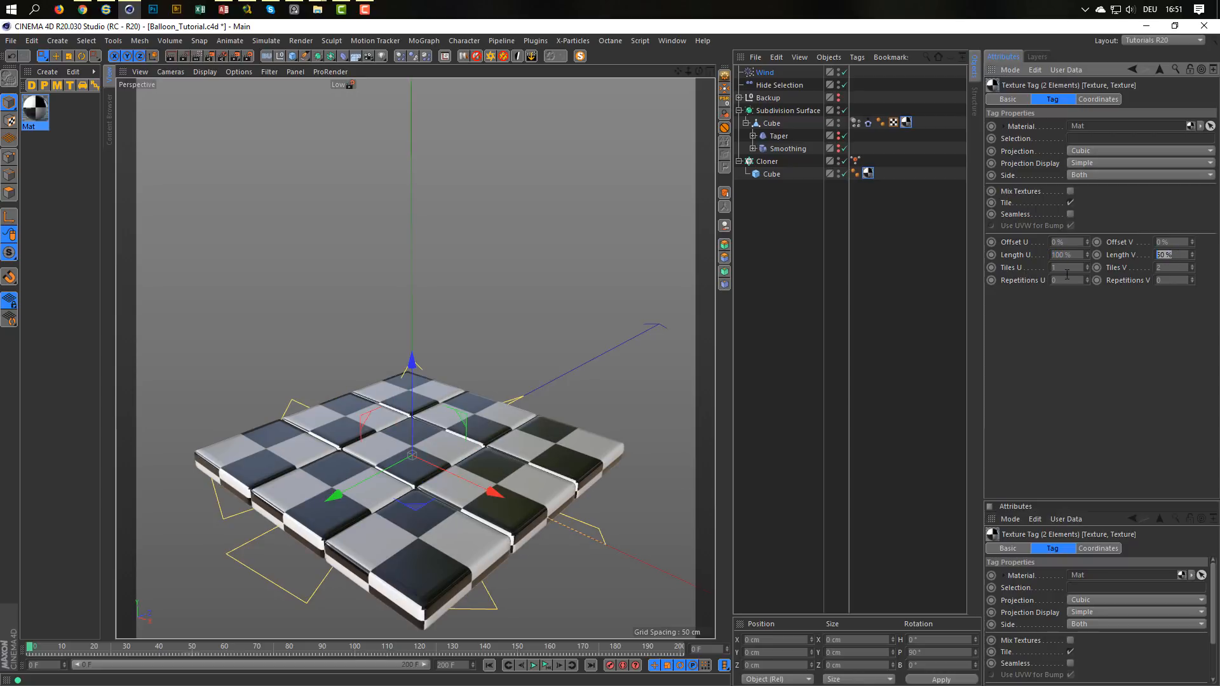
type("100")
key("Return")
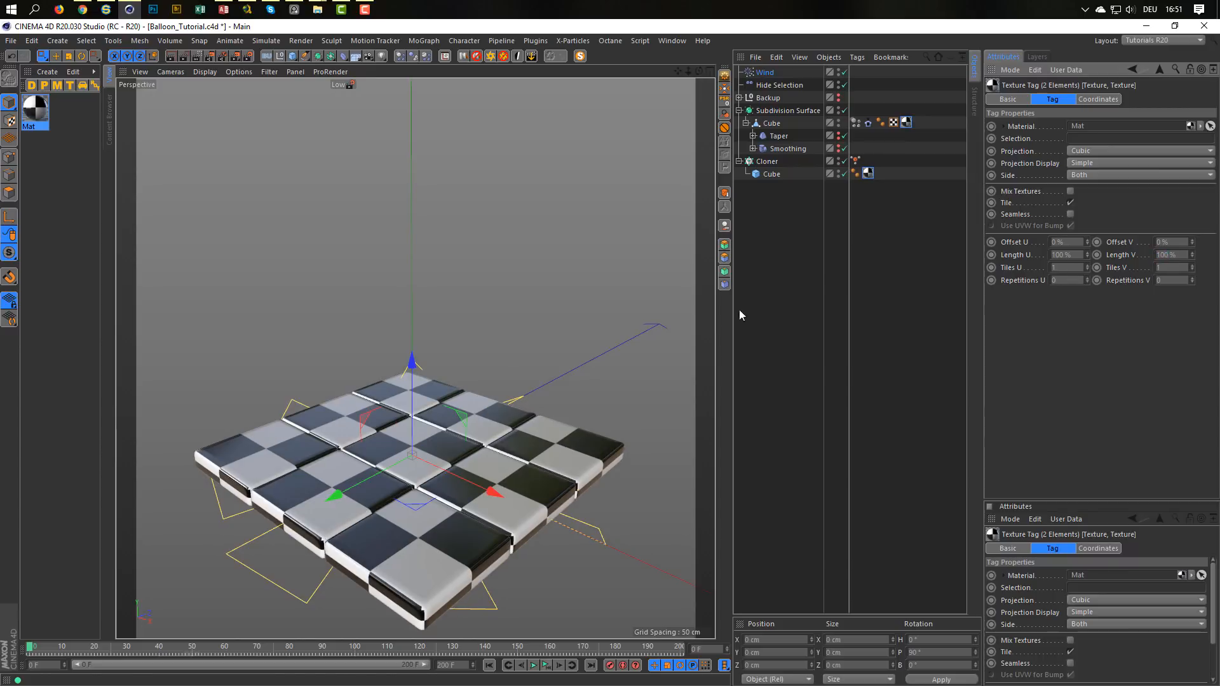
Set the U Frequency and V Frequency of Mat's Checkerboard shader to 5 and close the Material Editor
double_click(35, 109)
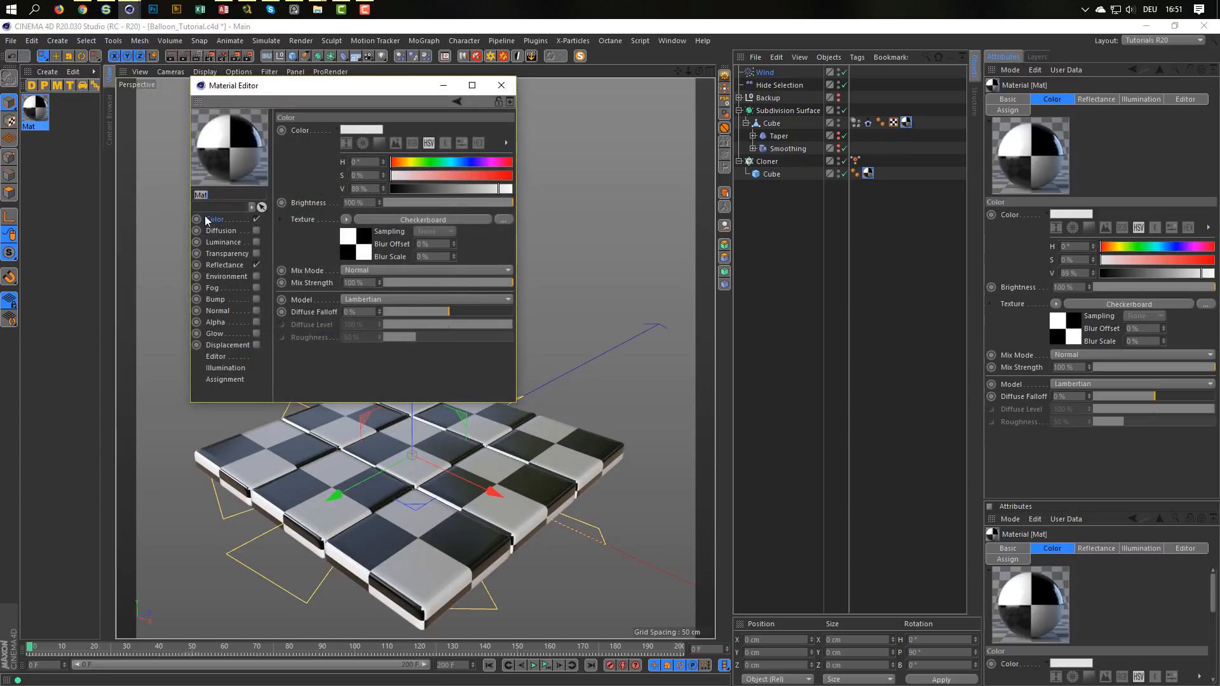
left_click(348, 245)
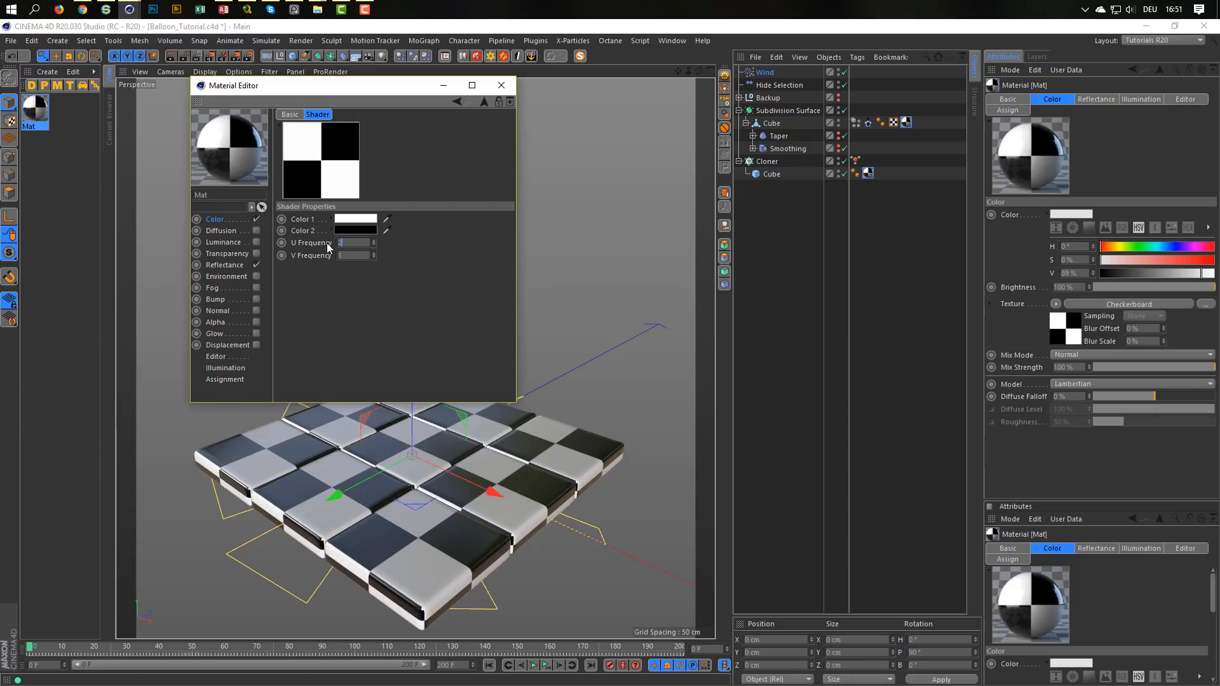
key("Tab")
type("2")
key("Return")
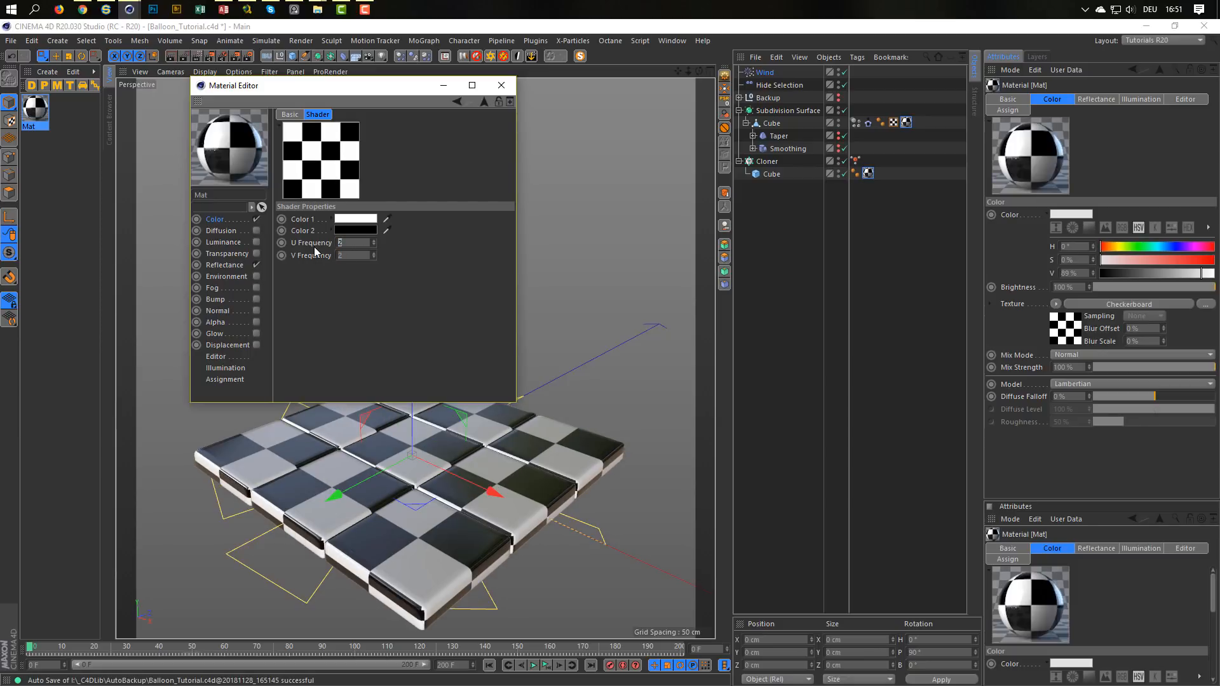
type("5")
key("Tab")
type("5")
key("Return")
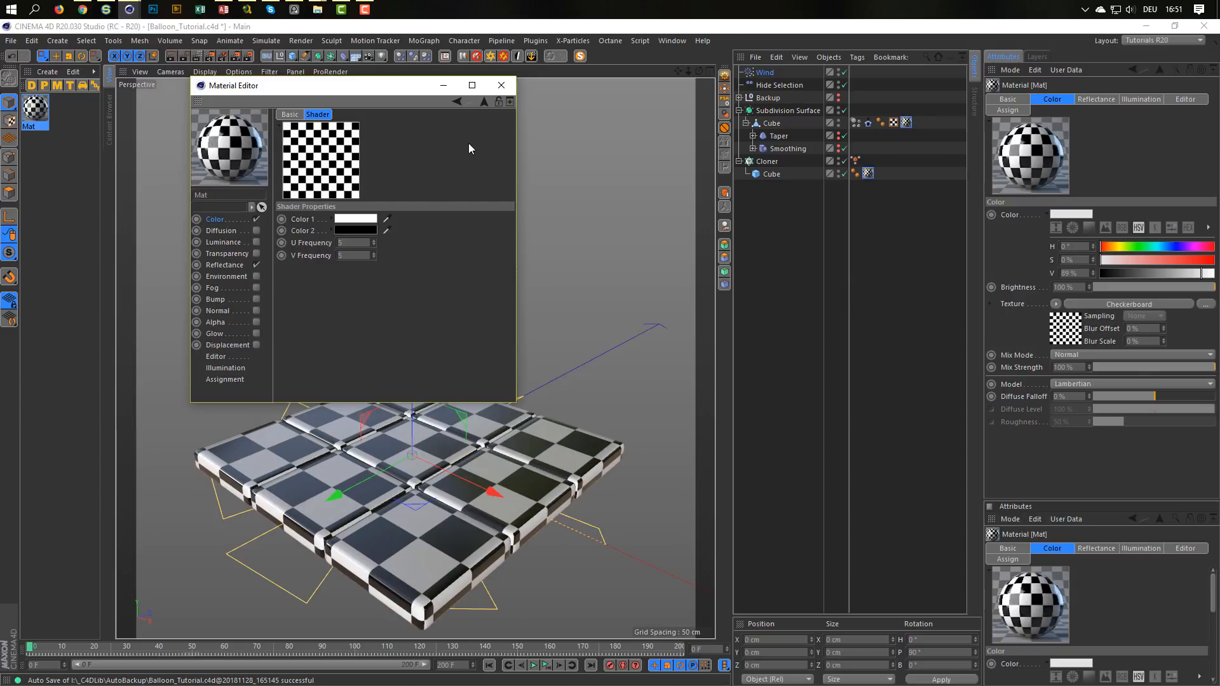
left_click(499, 87)
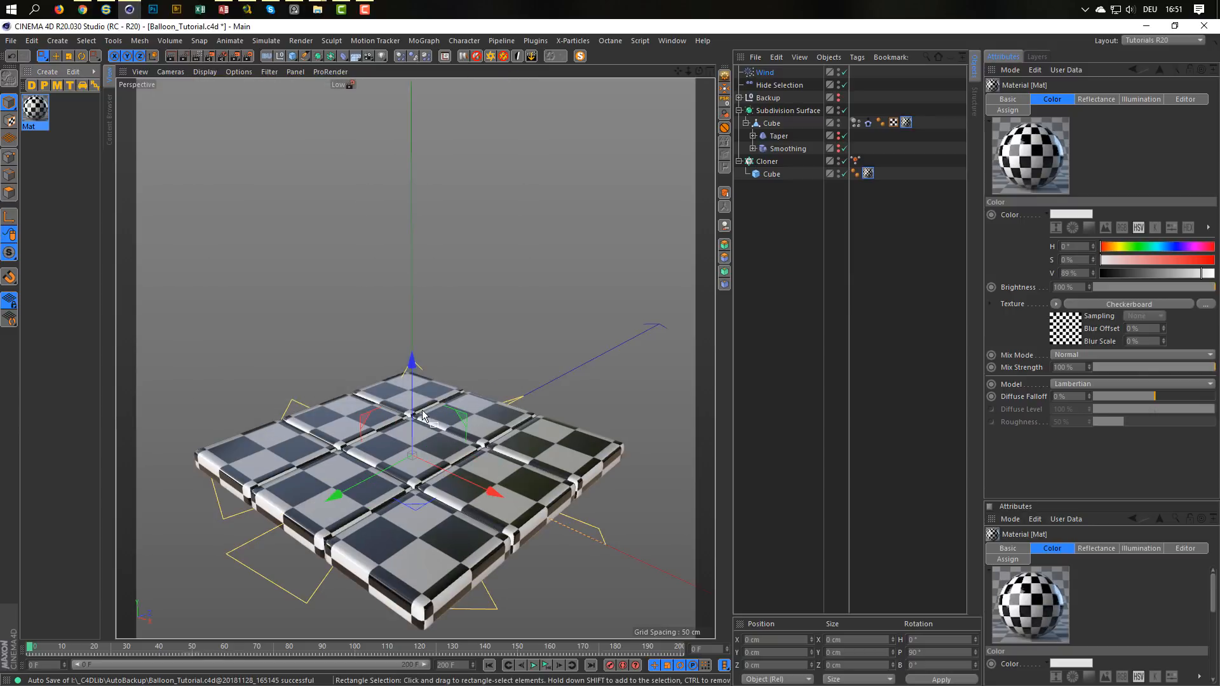
Play the simulation again to examine the denser checkerboard pattern on the balloon and tiles
scroll(377, 447, "down", 2)
scroll(377, 447, "down", 3)
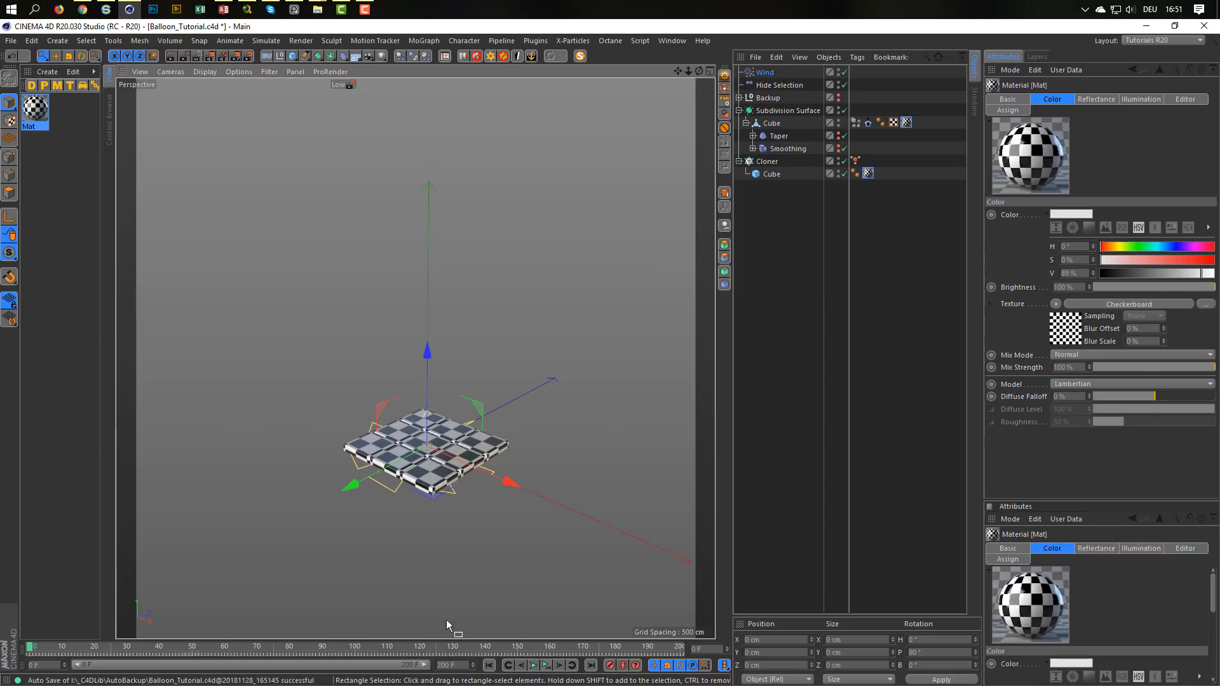
left_click(545, 665)
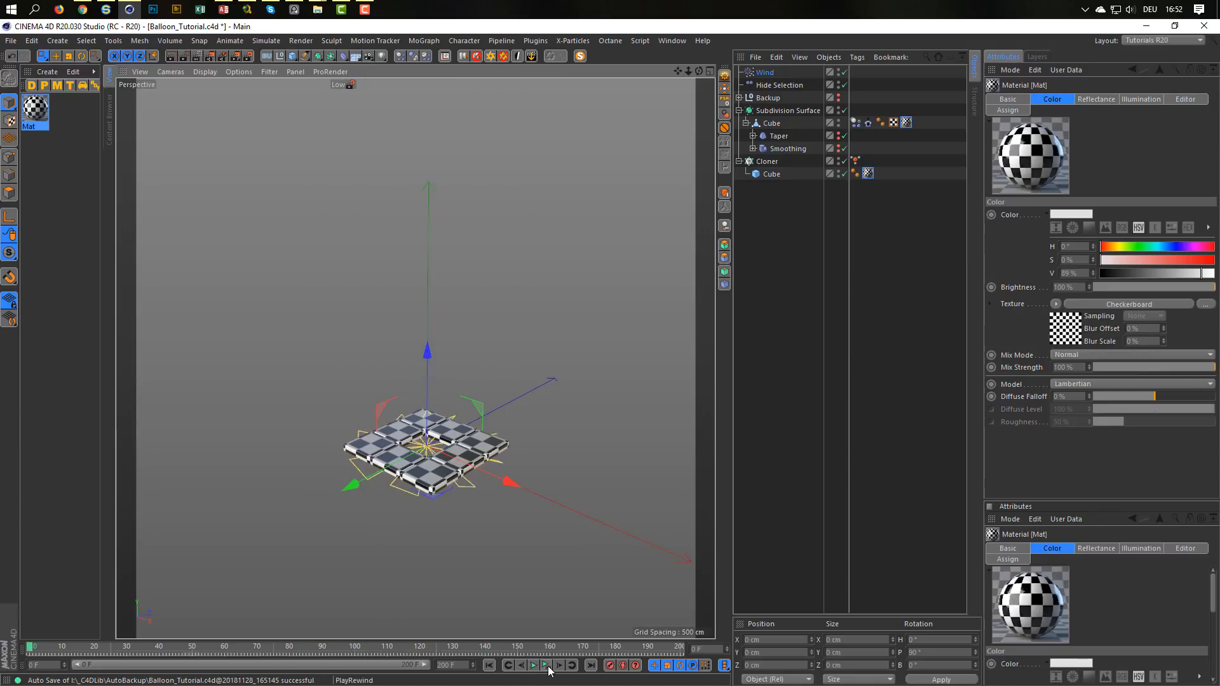
Add a Stick Texture tag to the balloon's Cube under the Subdivision Surface
left_click(547, 666)
scroll(475, 416, "up", 4)
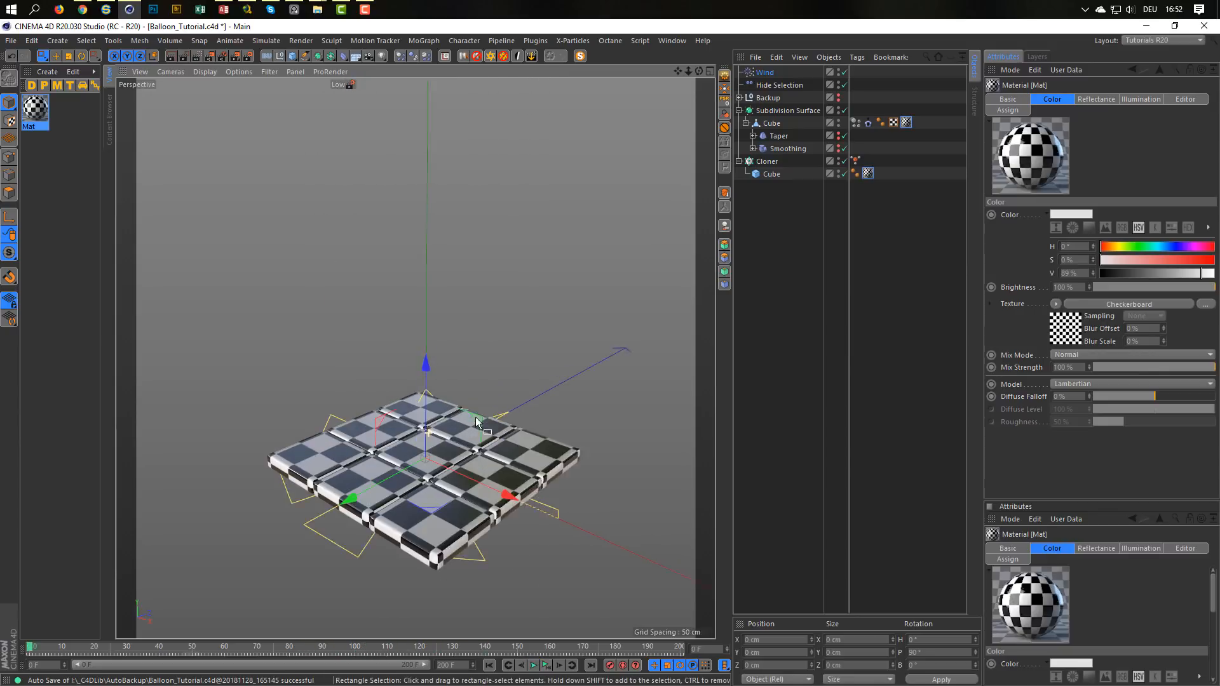
right_click(774, 124)
mouse_move(886, 129)
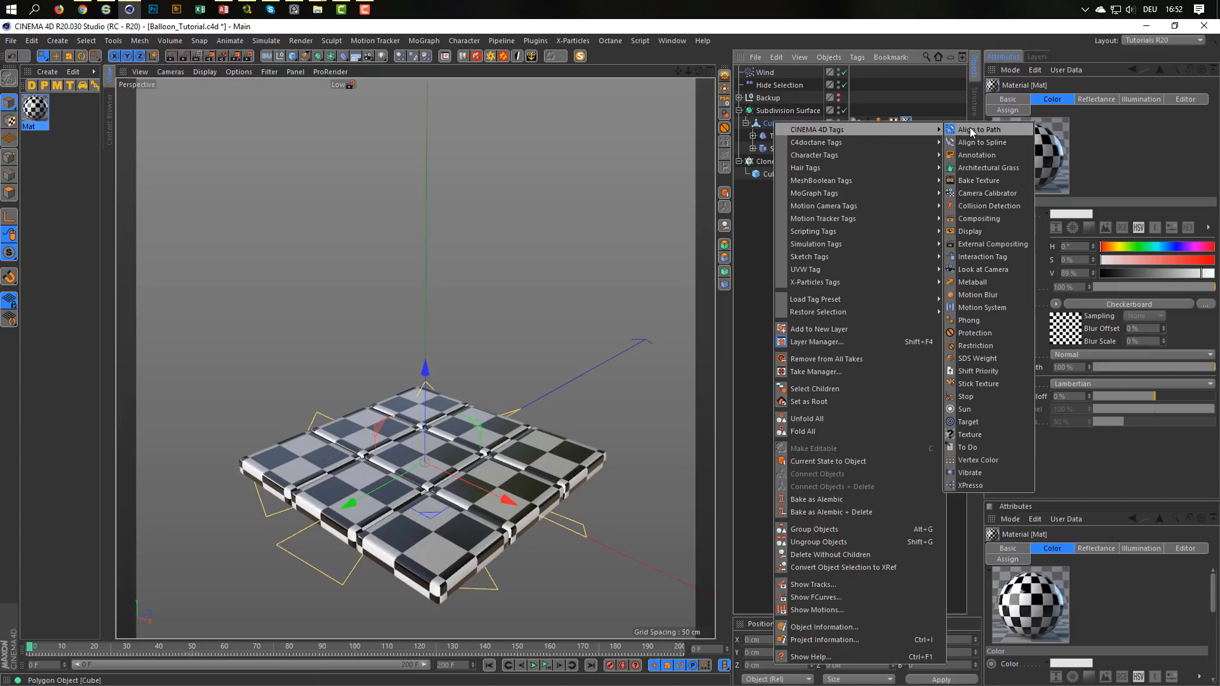
left_click(978, 383)
Play the simulation twice to check how the checkerboard sticks to the inflating balloon, rewind, and inspect the tiles up close
scroll(475, 426, "down", 3)
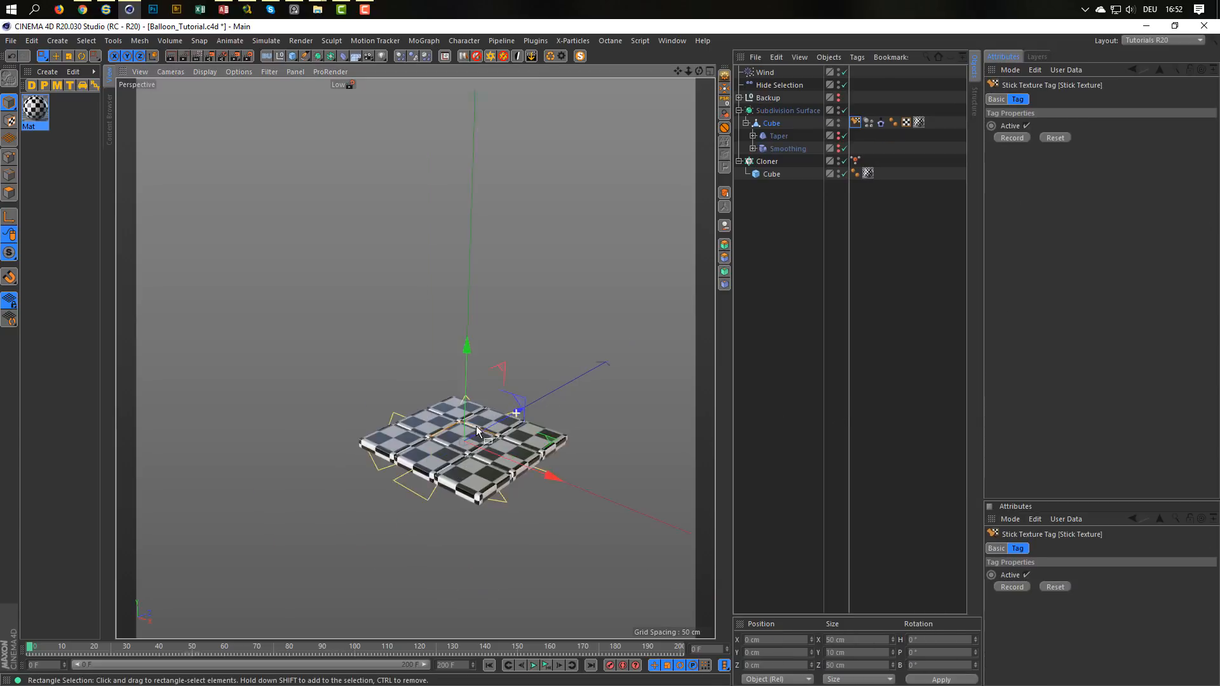
left_click(547, 665)
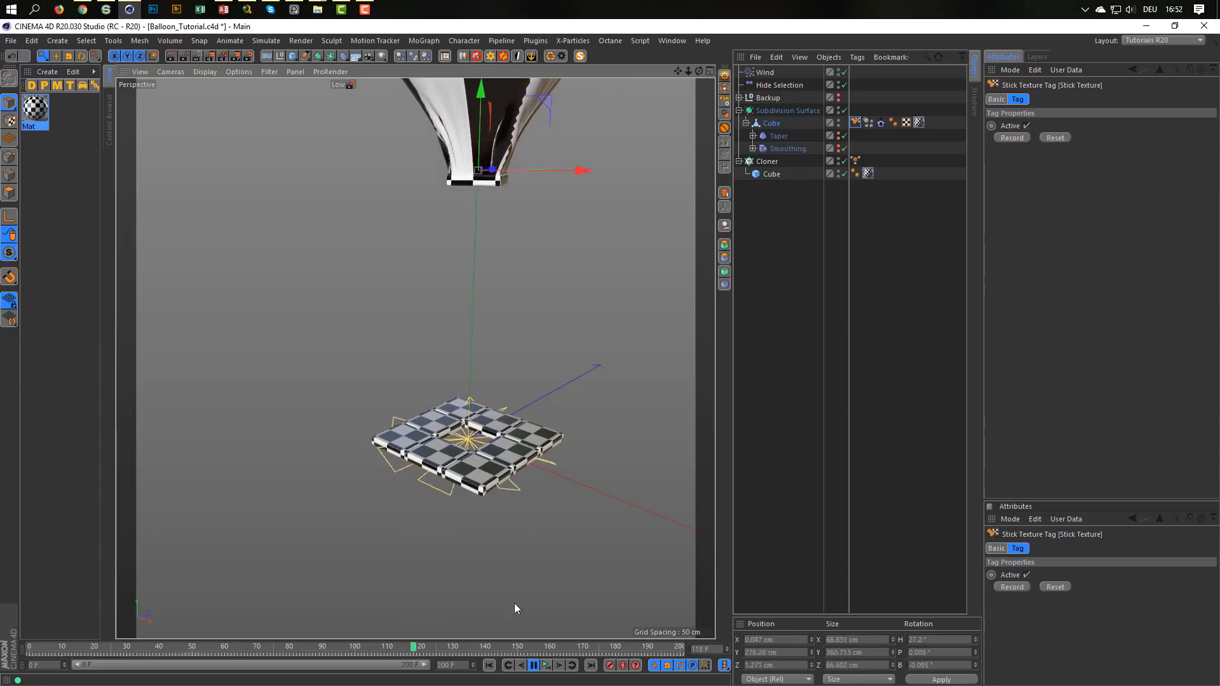
left_click(547, 667)
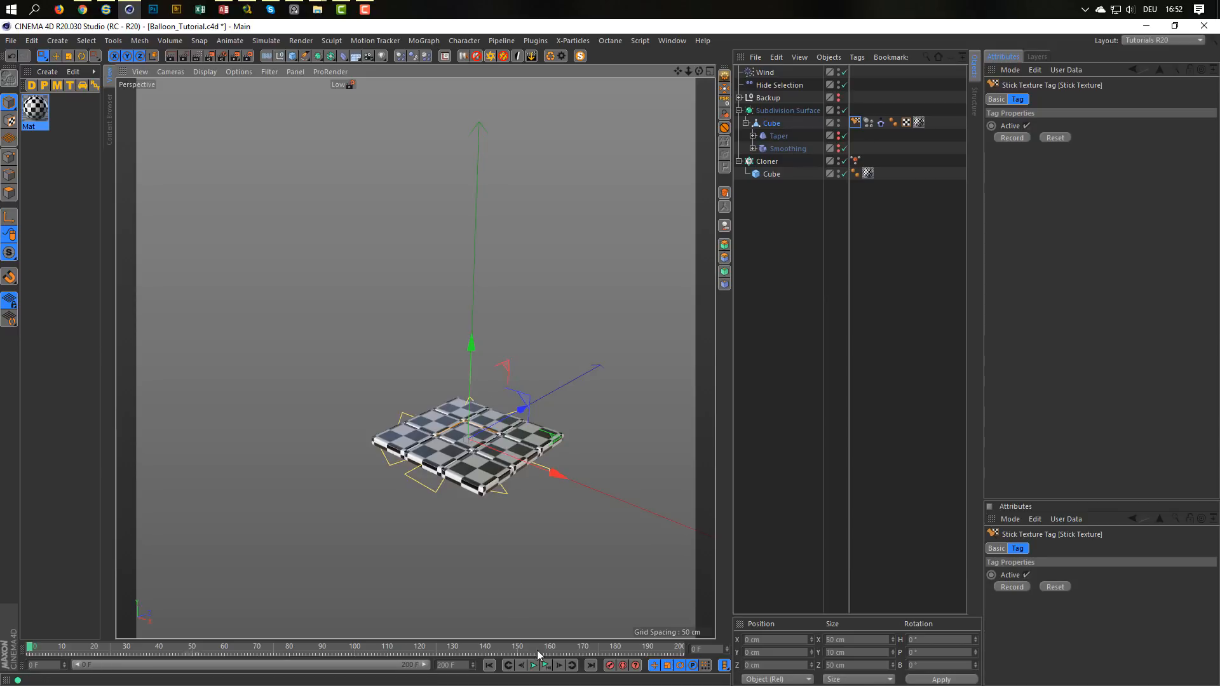
left_click(547, 665)
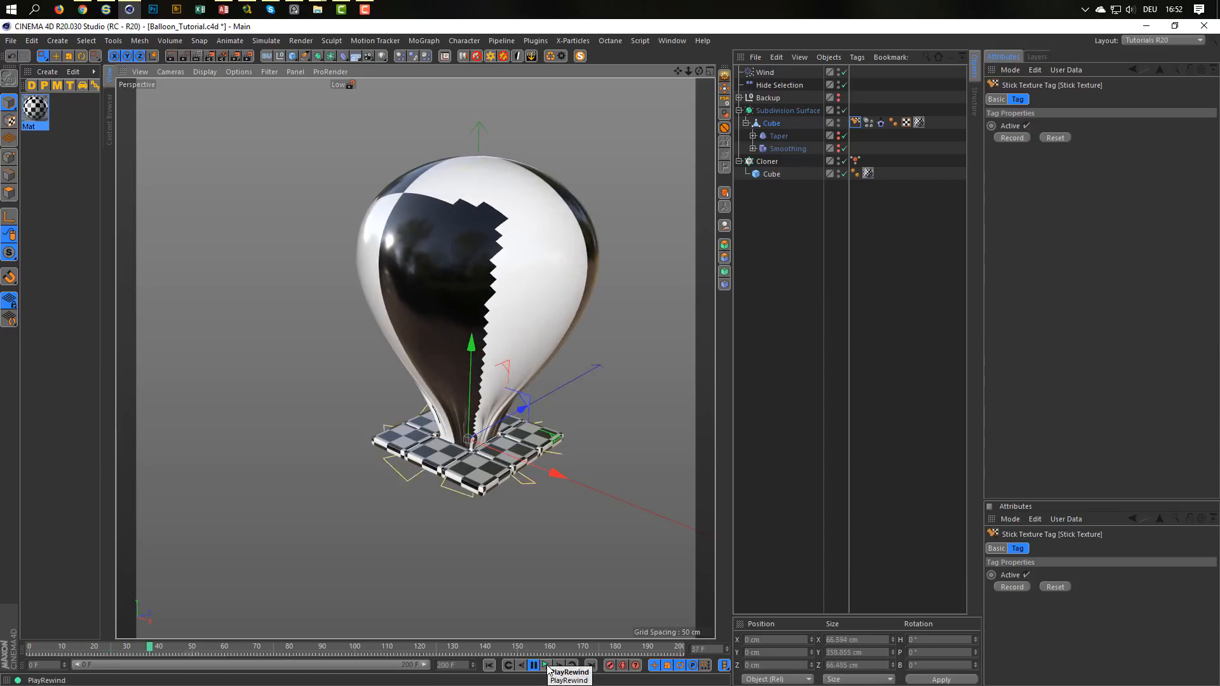
left_click(547, 667)
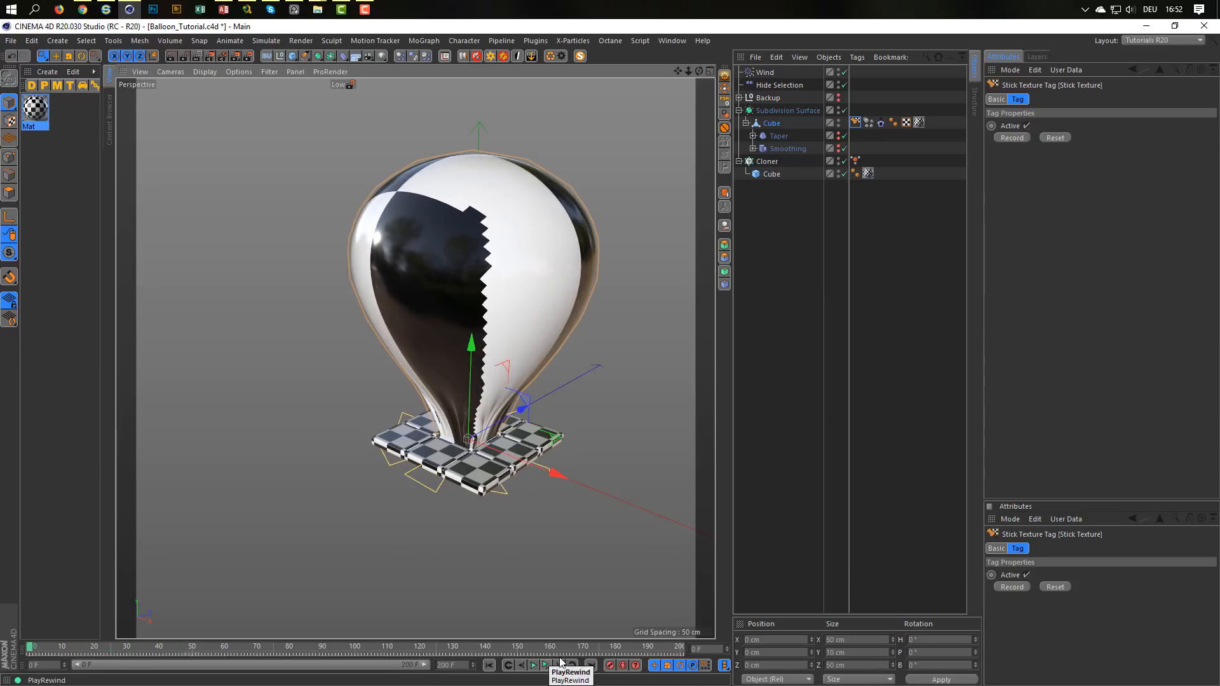
left_click(544, 666)
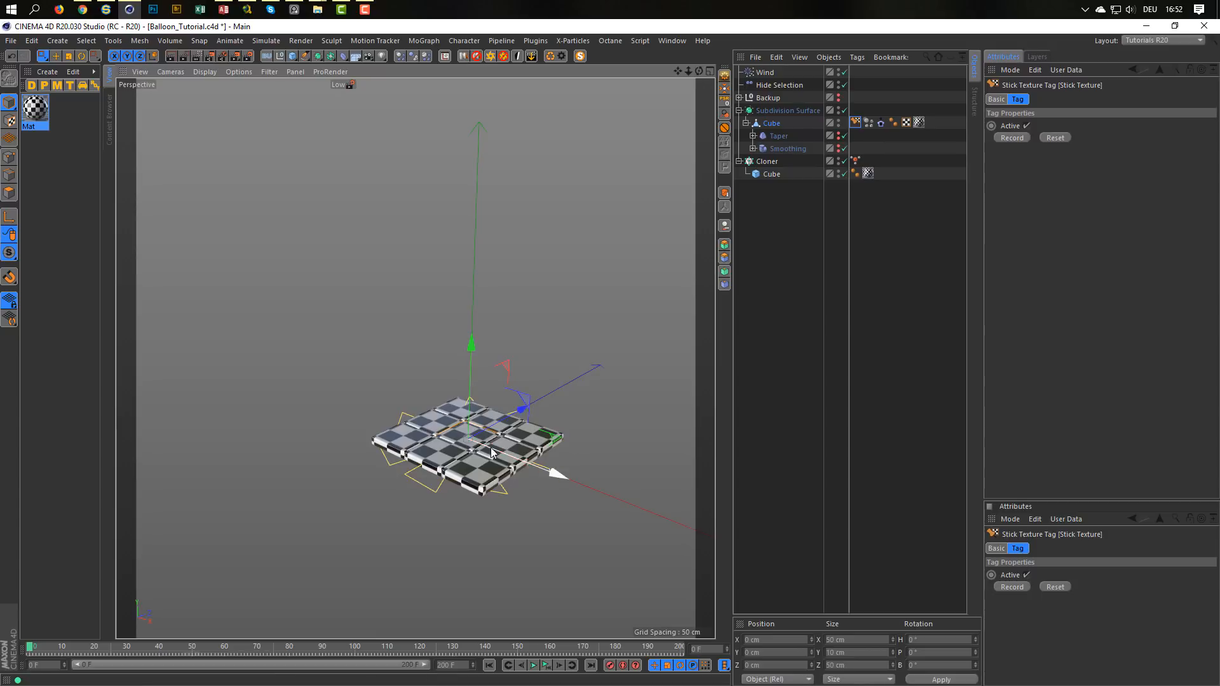
scroll(490, 447, "up", 3)
scroll(528, 417, "up", 2)
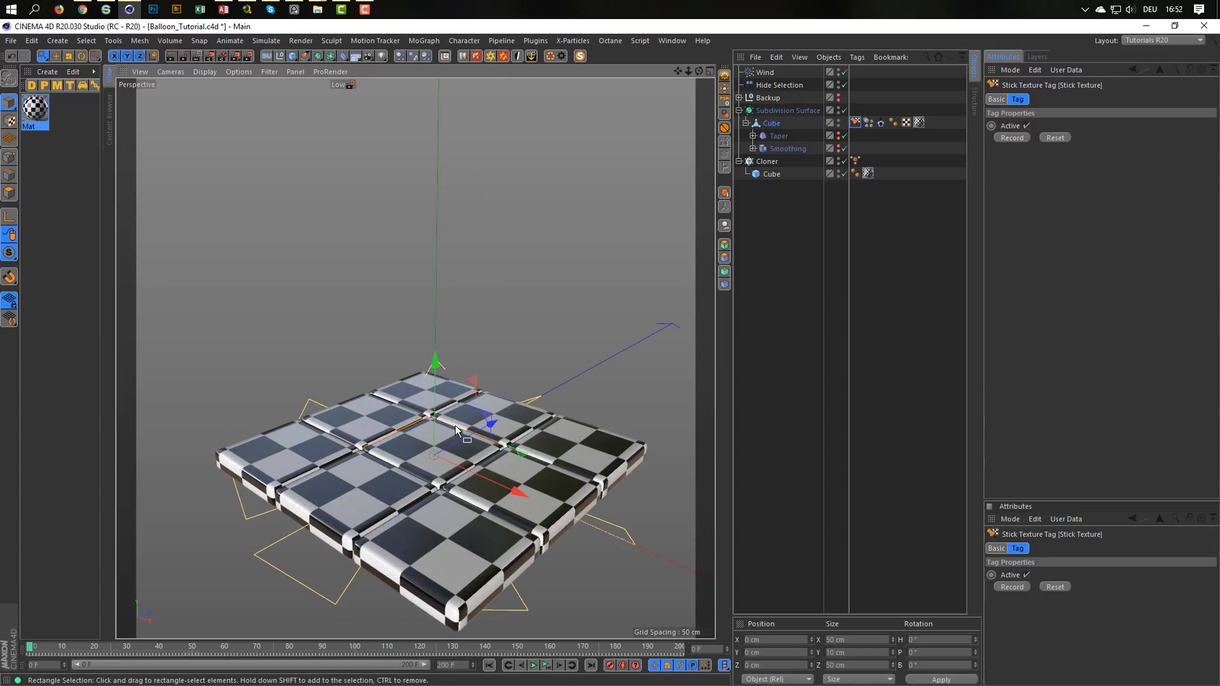
scroll(454, 425, "down", 3)
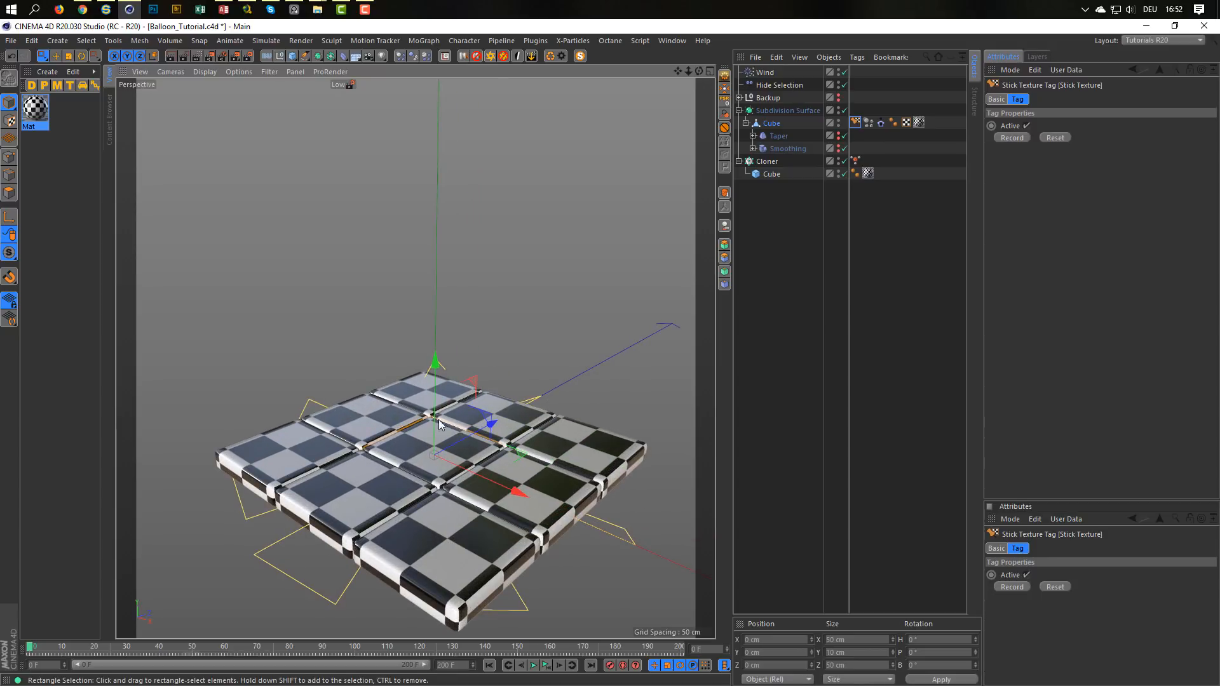
Switch to the browser, review the VOXEL 2018 opening title project on Behance, and return to Cinema 4D
left_click(83, 9)
left_click(314, 29)
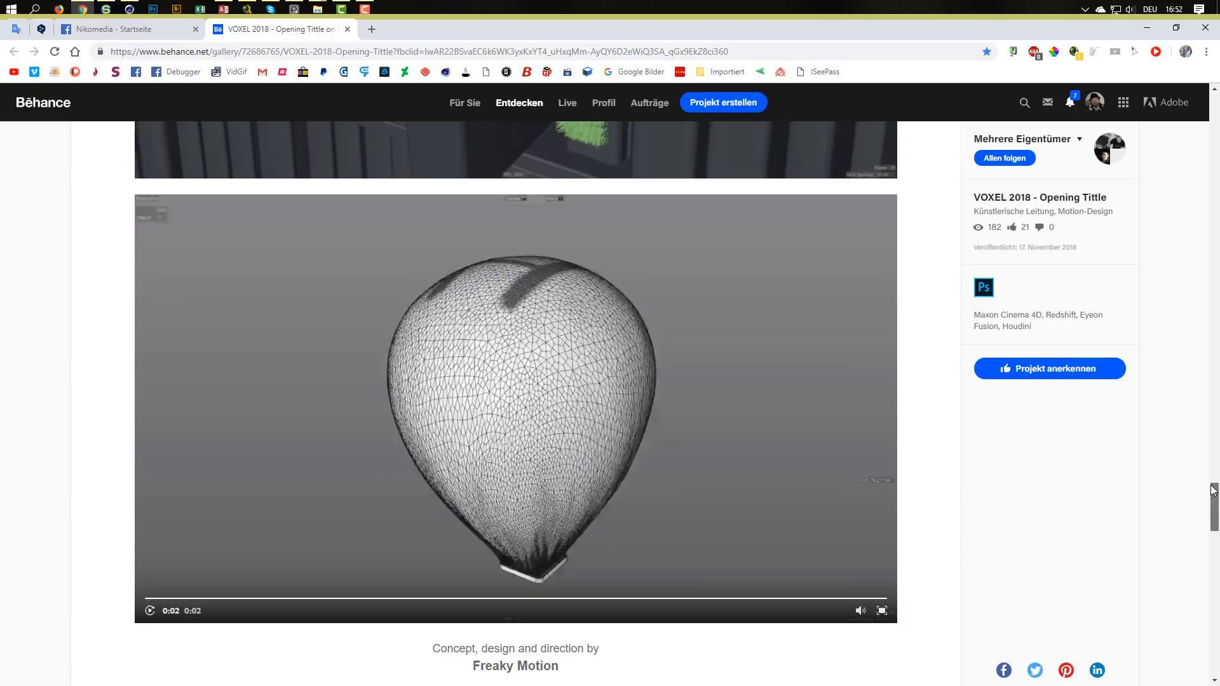
left_click_drag(1215, 507, 1170, 103)
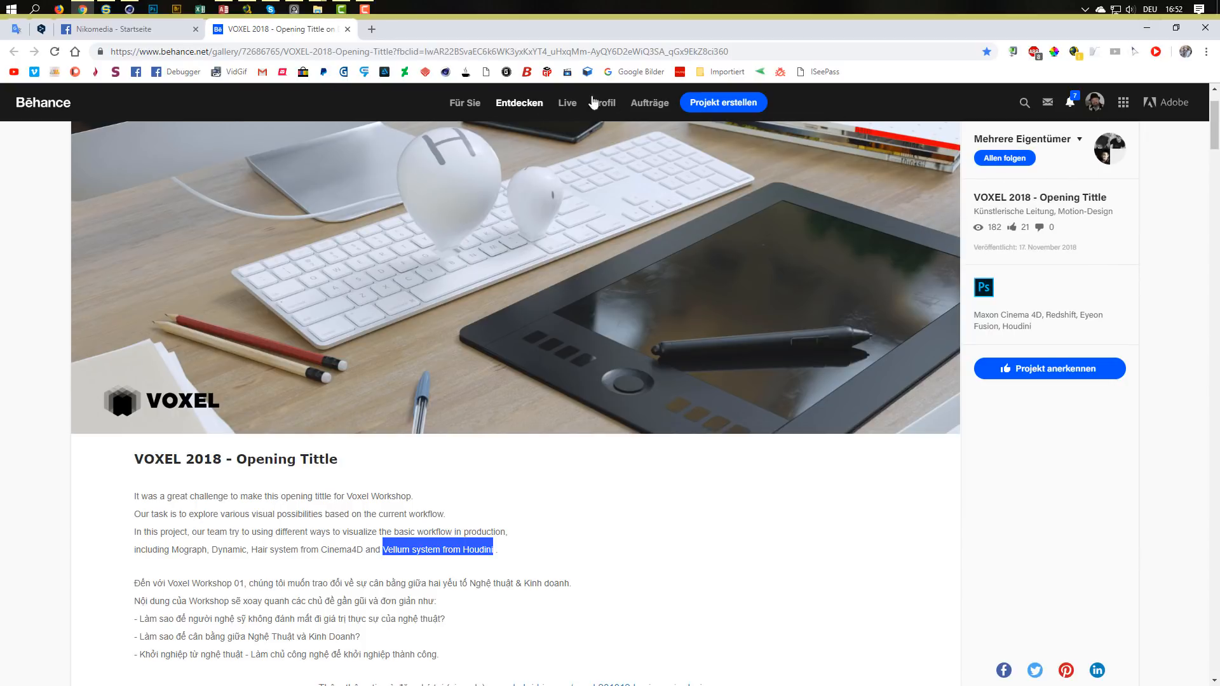
left_click(1147, 27)
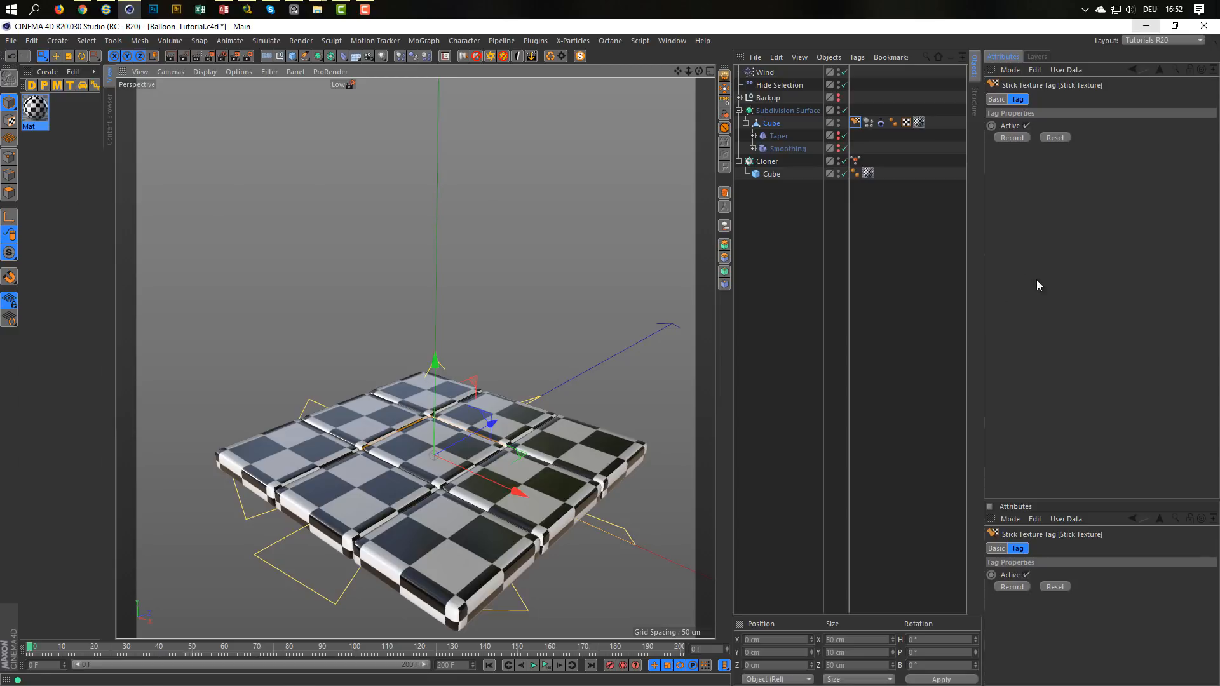
key("alt+Tab")
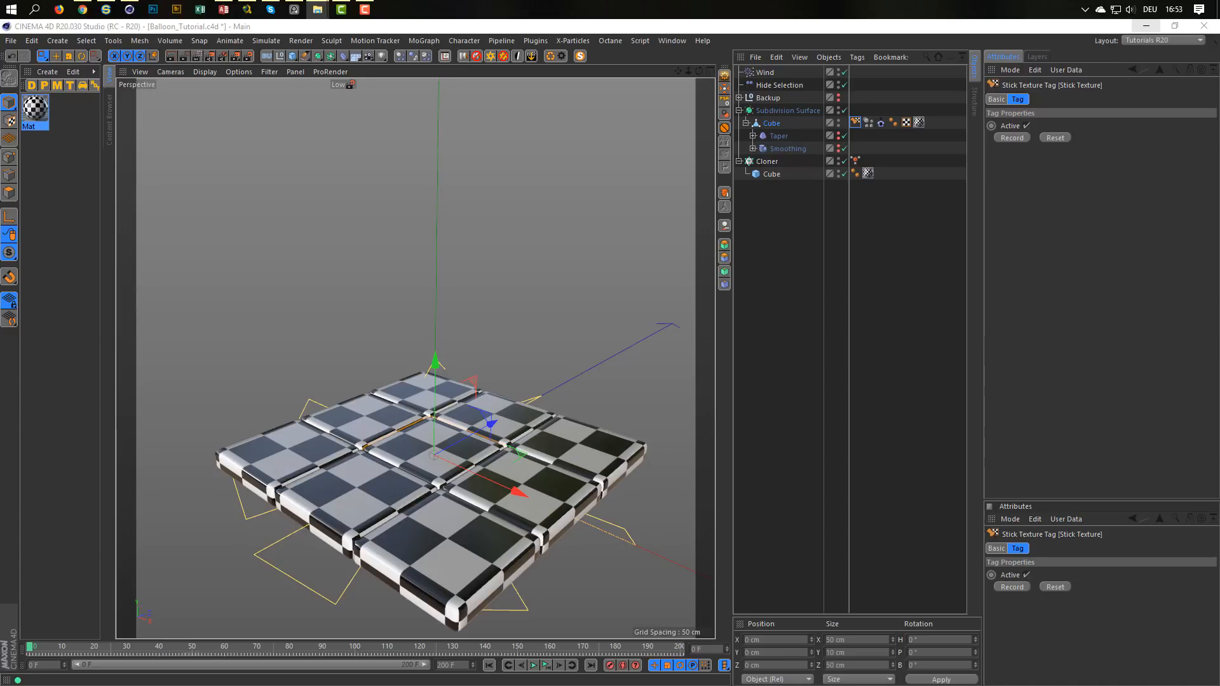
Duplicate the checkerboard material Mat and rename the copy Cloner
left_click(35, 109)
left_click_drag(51, 115, 72, 114, "ctrl")
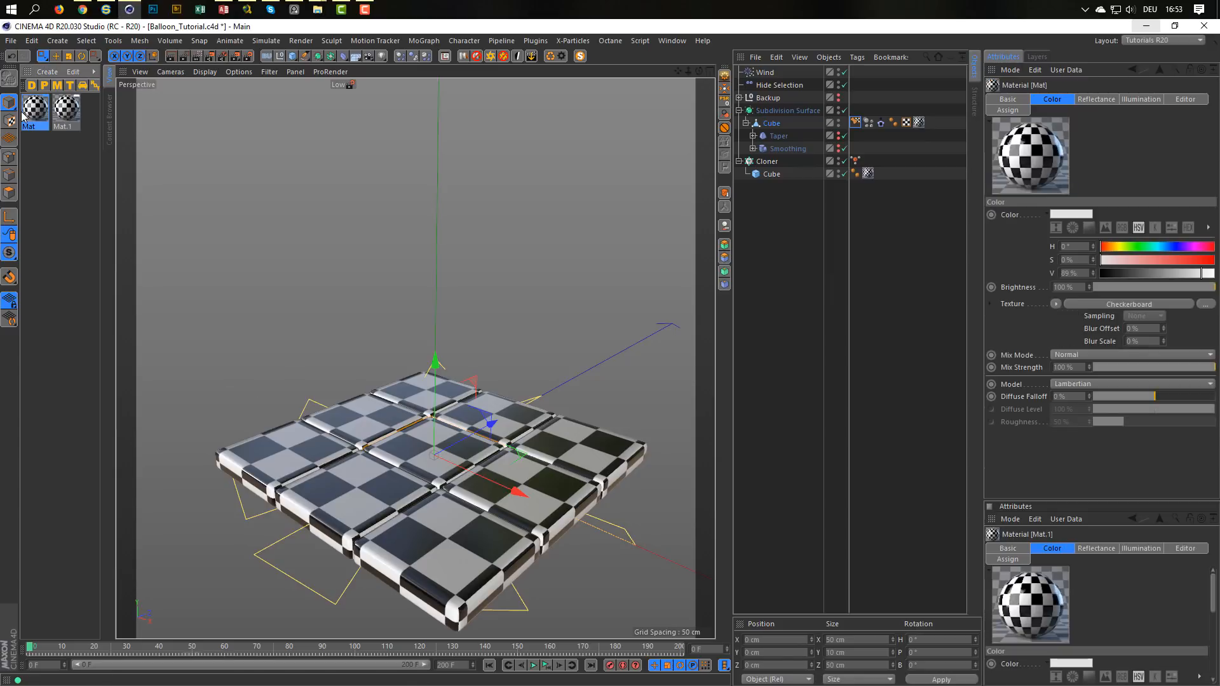
double_click(63, 129)
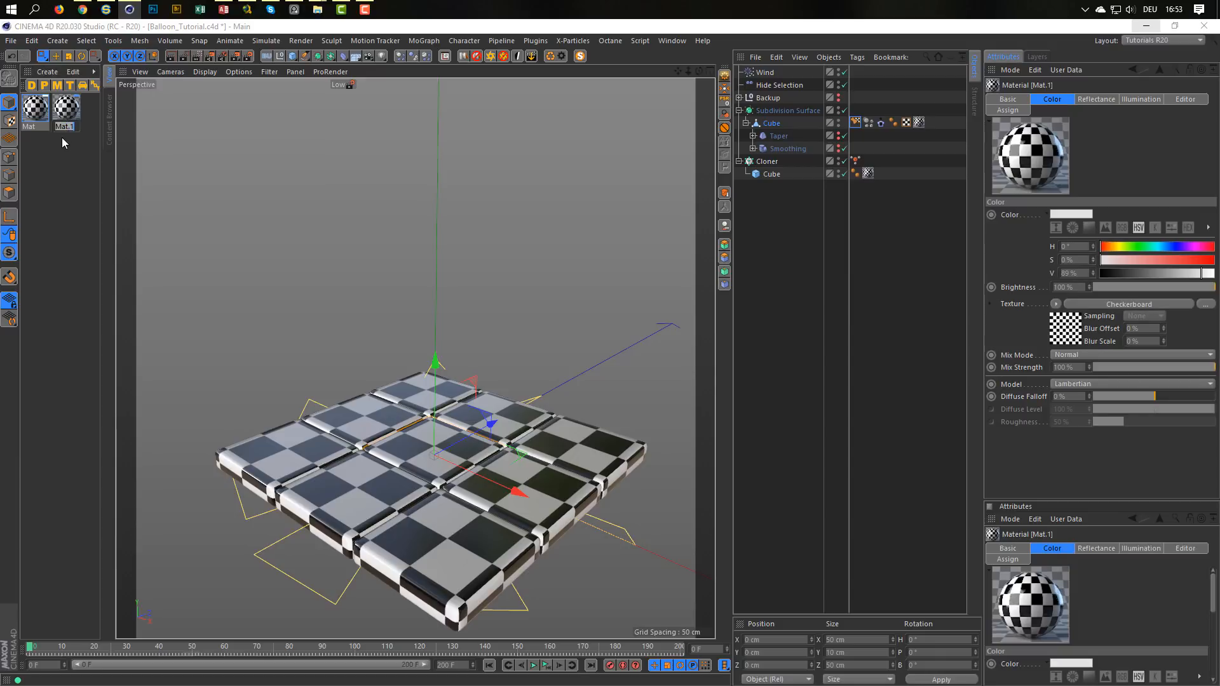
type("Cloner")
key("Return")
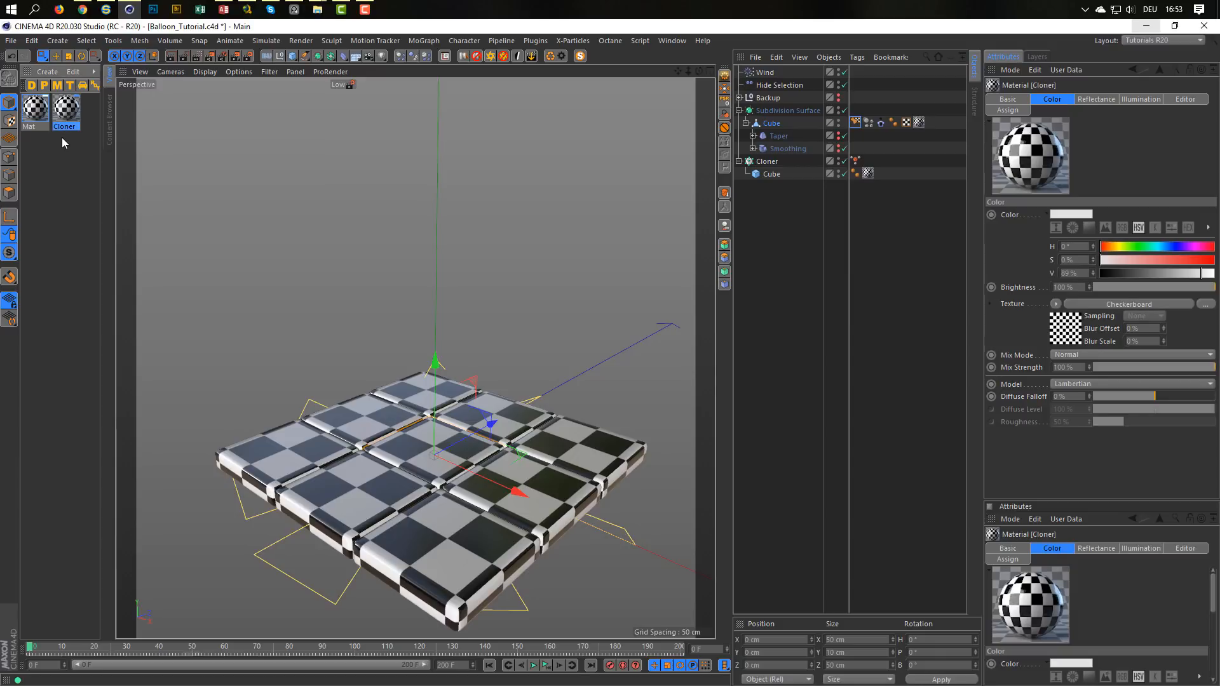
Assign the Cloner material to the tile Cube's texture tag and set its projection to UVW Mapping
left_click_drag(66, 108, 867, 174)
left_click(1080, 150)
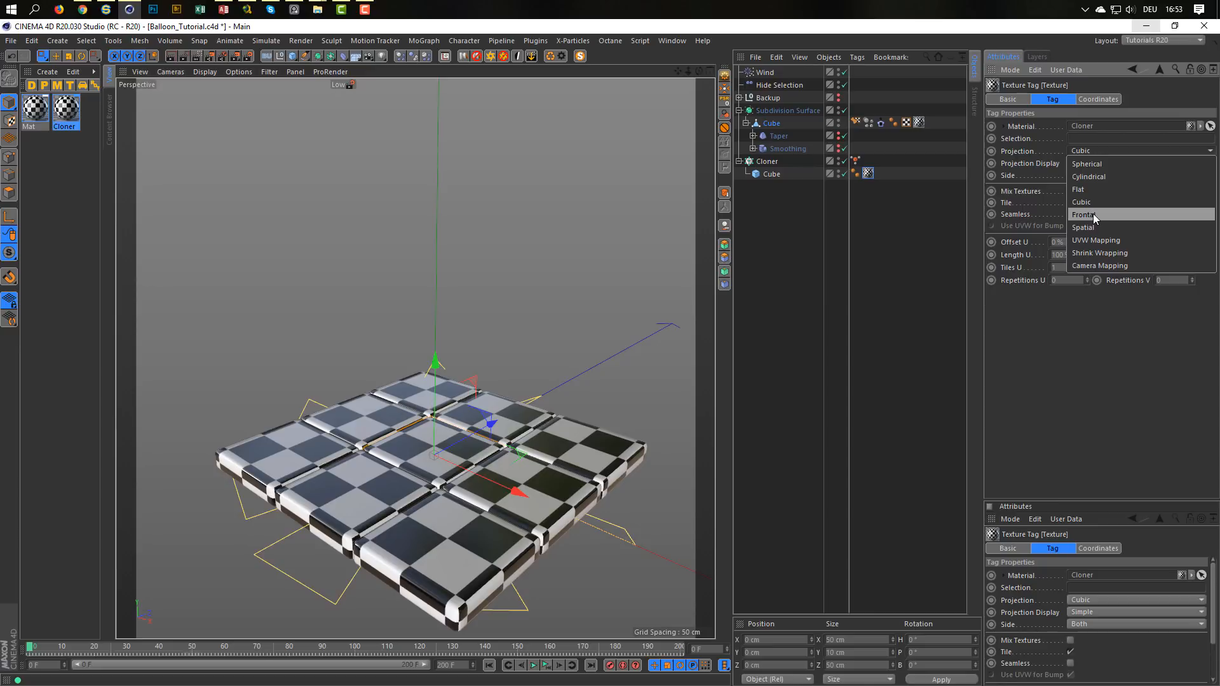
left_click(1088, 240)
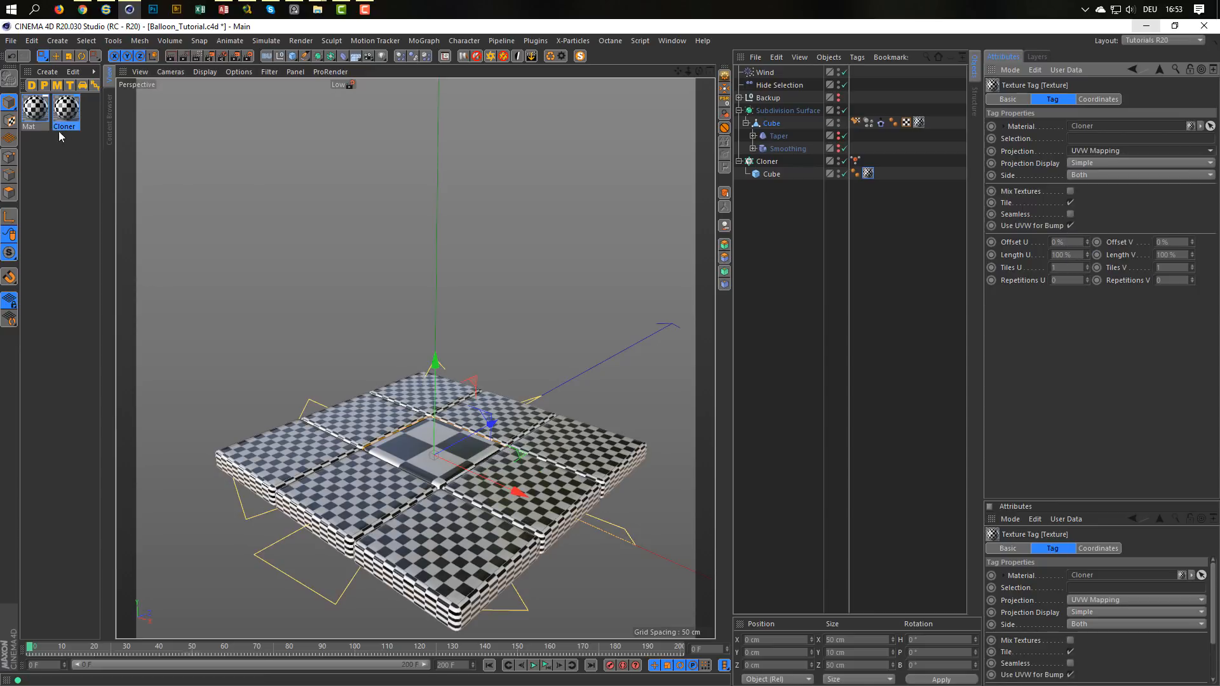
Set the U Frequency and V Frequency of the Cloner material's Checkerboard shader to 1 and close the Material Editor
double_click(66, 109)
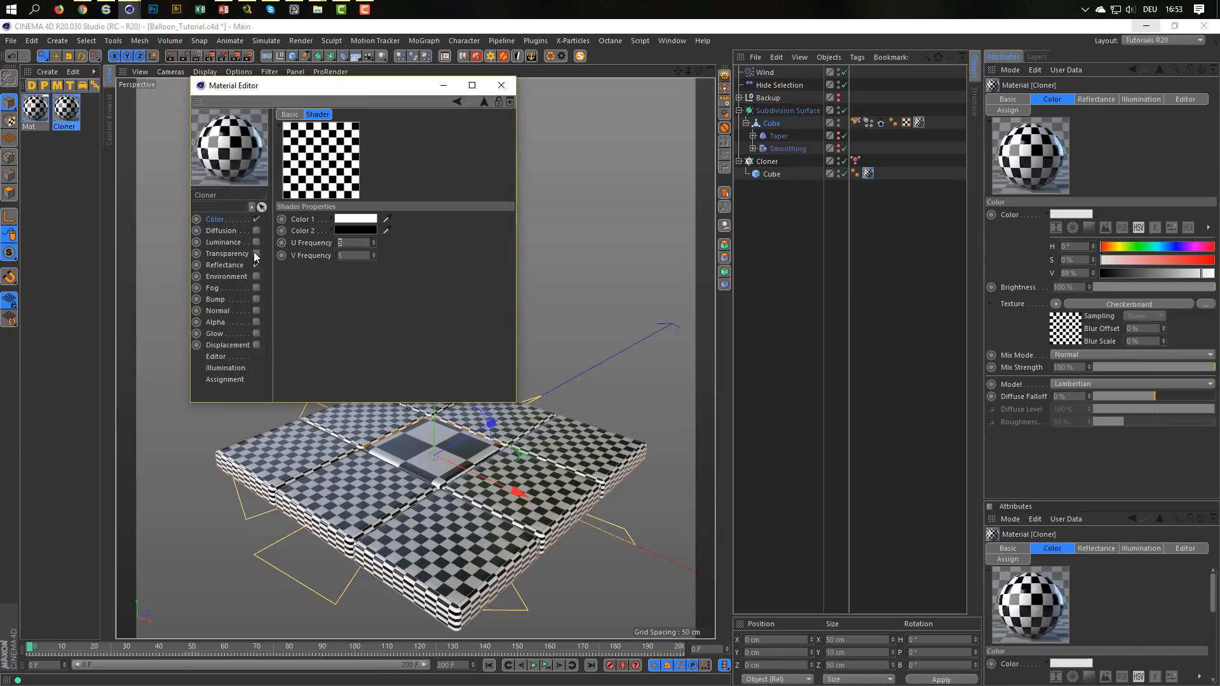
type("1")
key("Tab")
type("1")
key("Return")
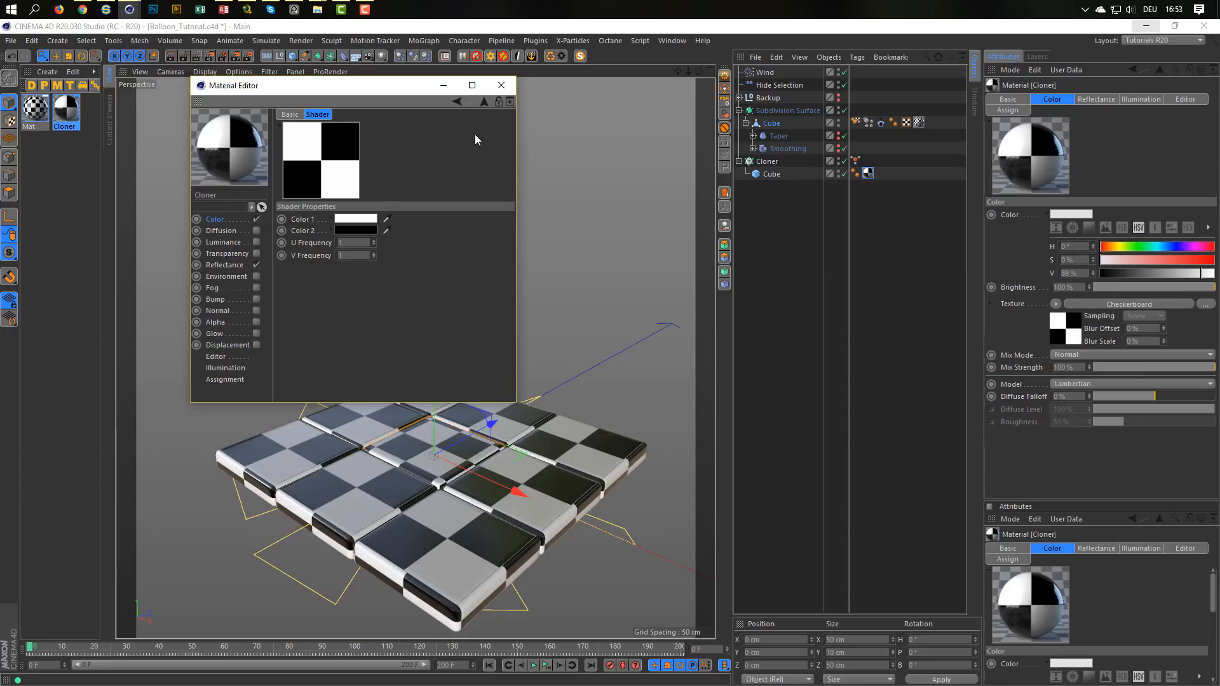
left_click(501, 85)
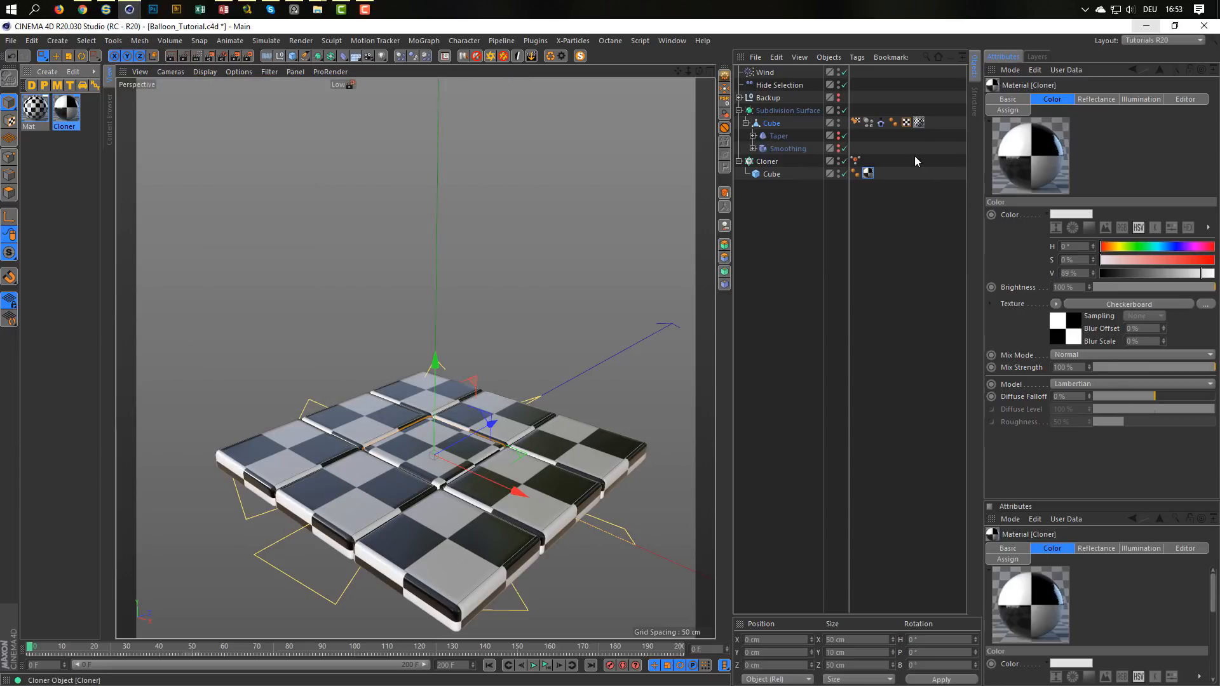
Set Length U and Length V of the tile Cube's texture tag to 50%
left_click(919, 123)
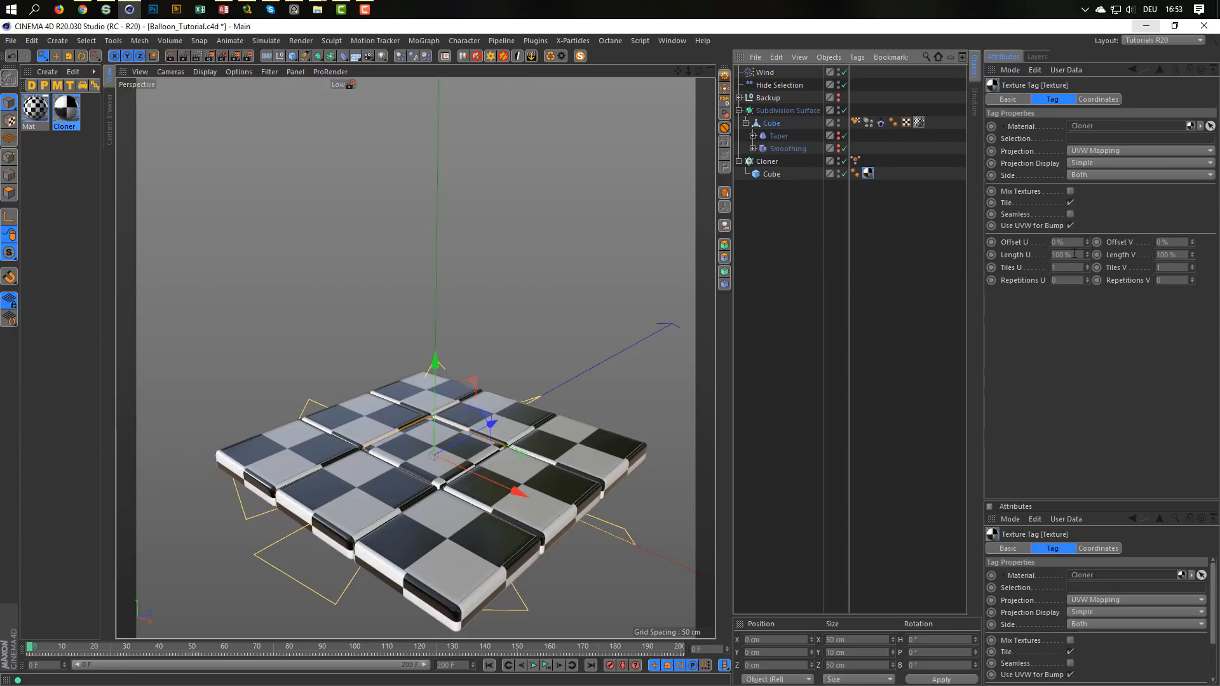
left_click(1072, 254)
type("50")
key("Tab")
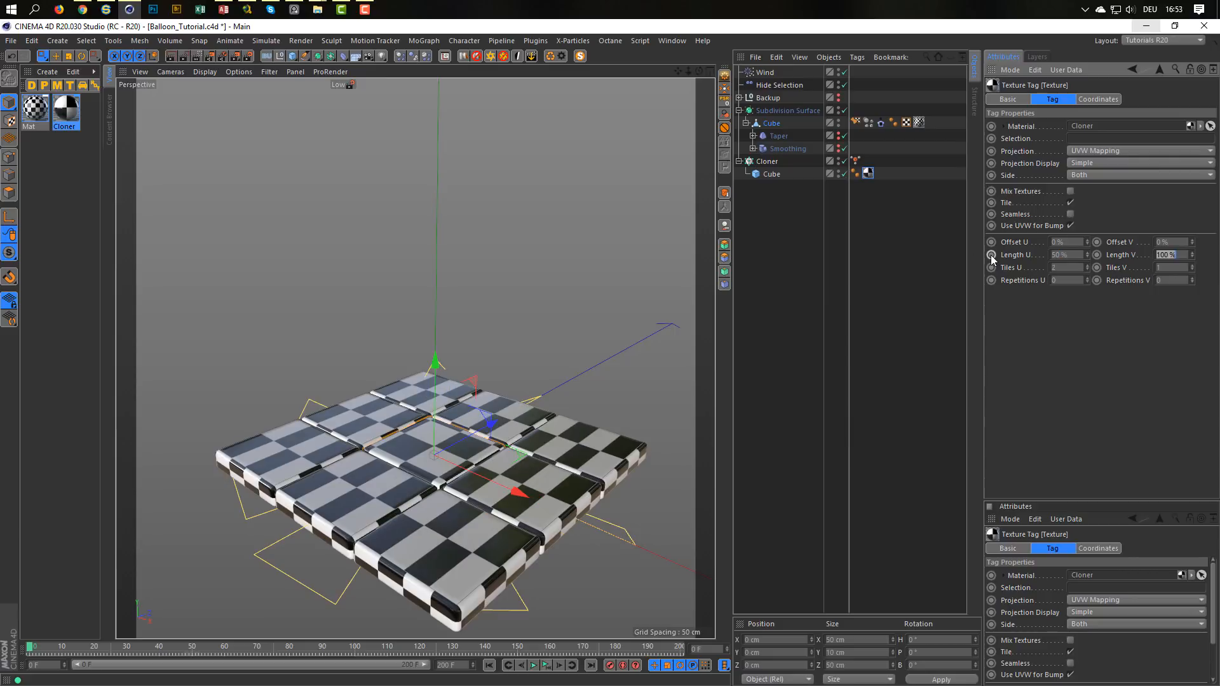
type("50")
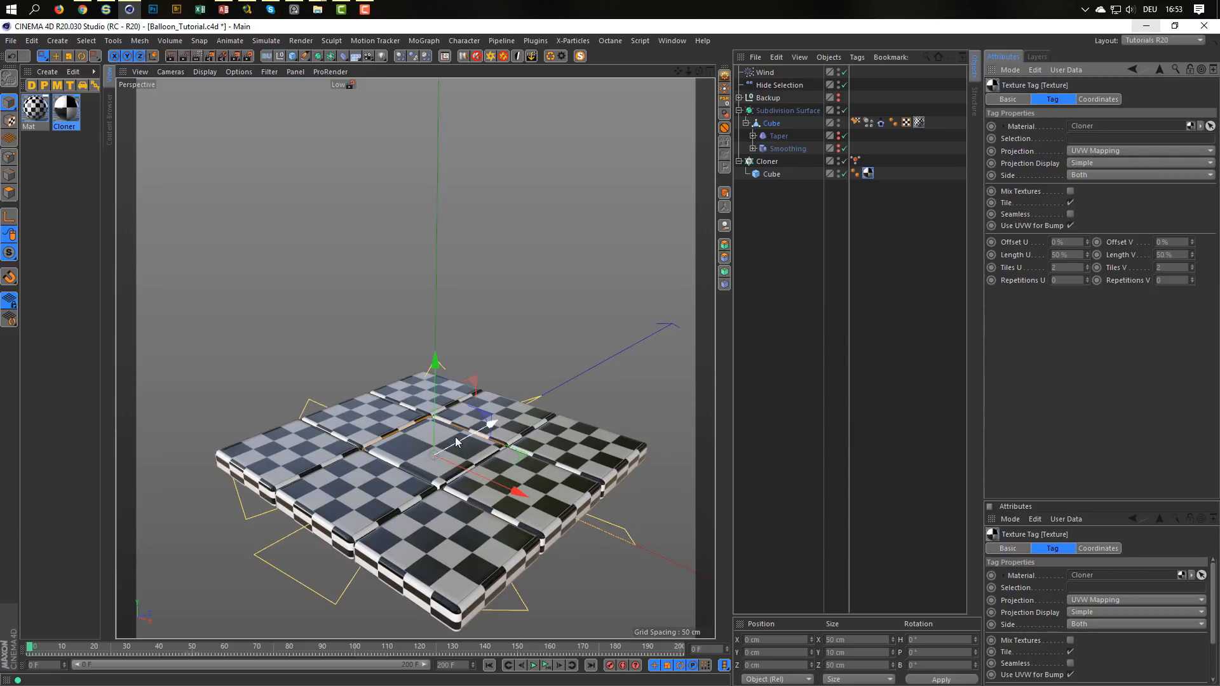
Clear the Checkerboard shader from the Cloner material's Color texture
double_click(67, 108)
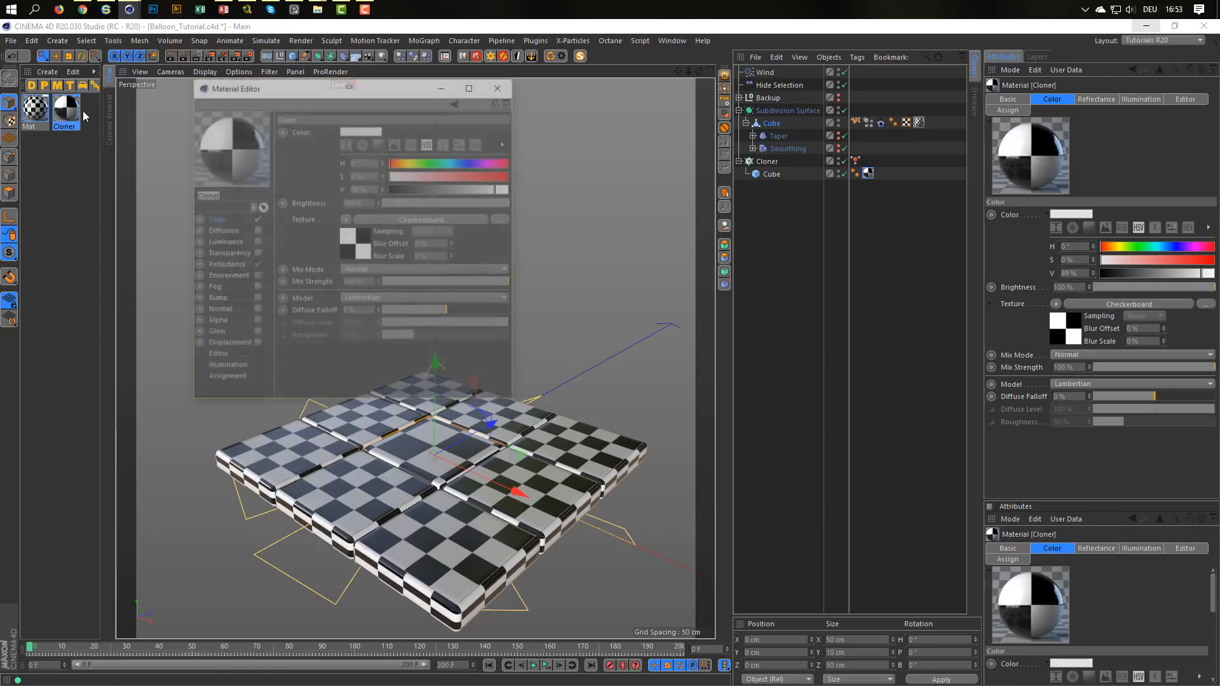
left_click_drag(280, 86, 581, 157)
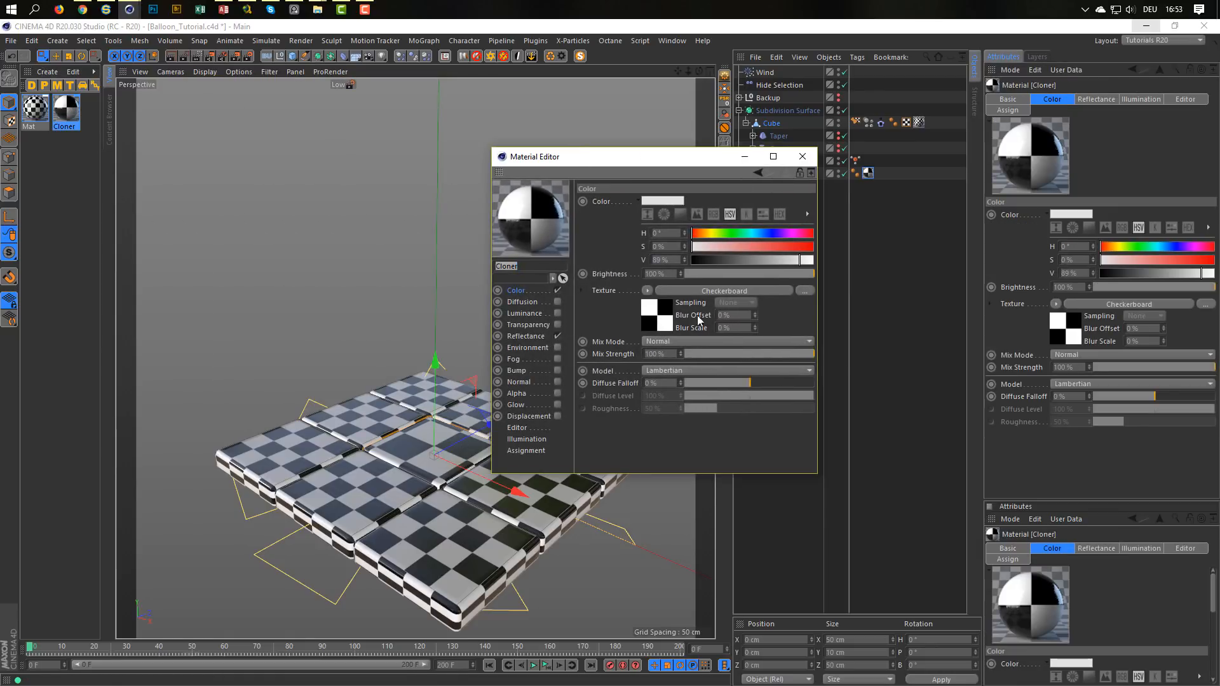
left_click(648, 290)
left_click(659, 300)
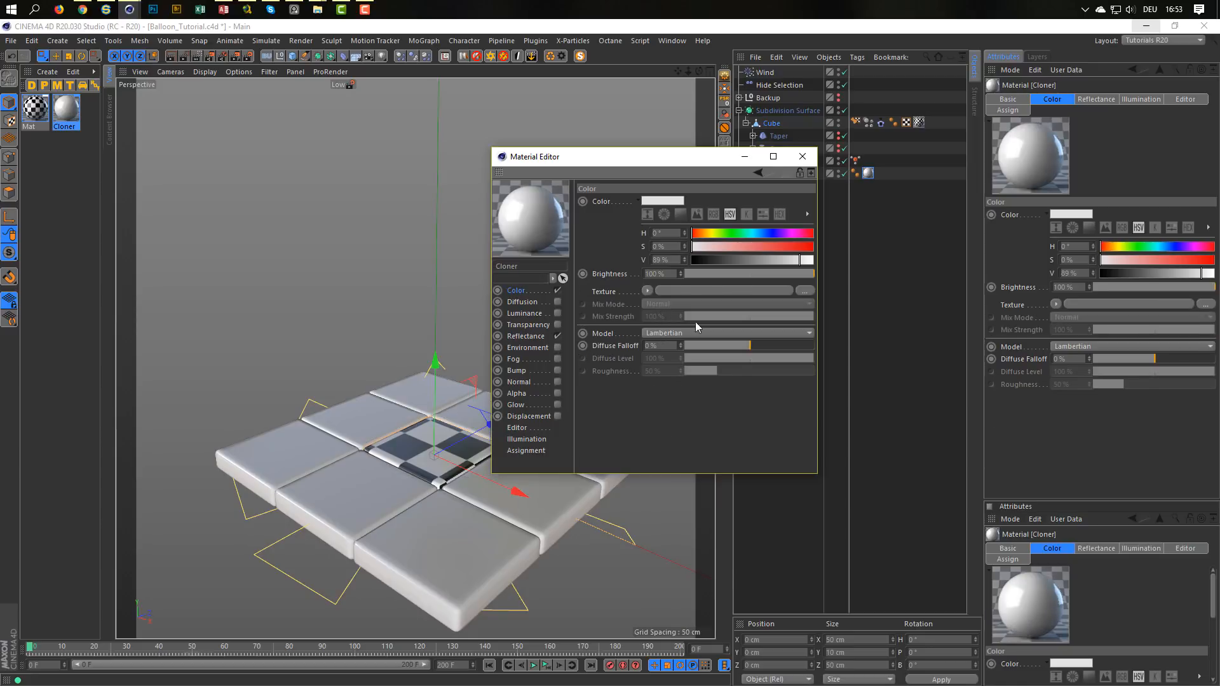
Load footprint_03.png as the Cloner material's Color texture and close the Material Editor
left_click(803, 291)
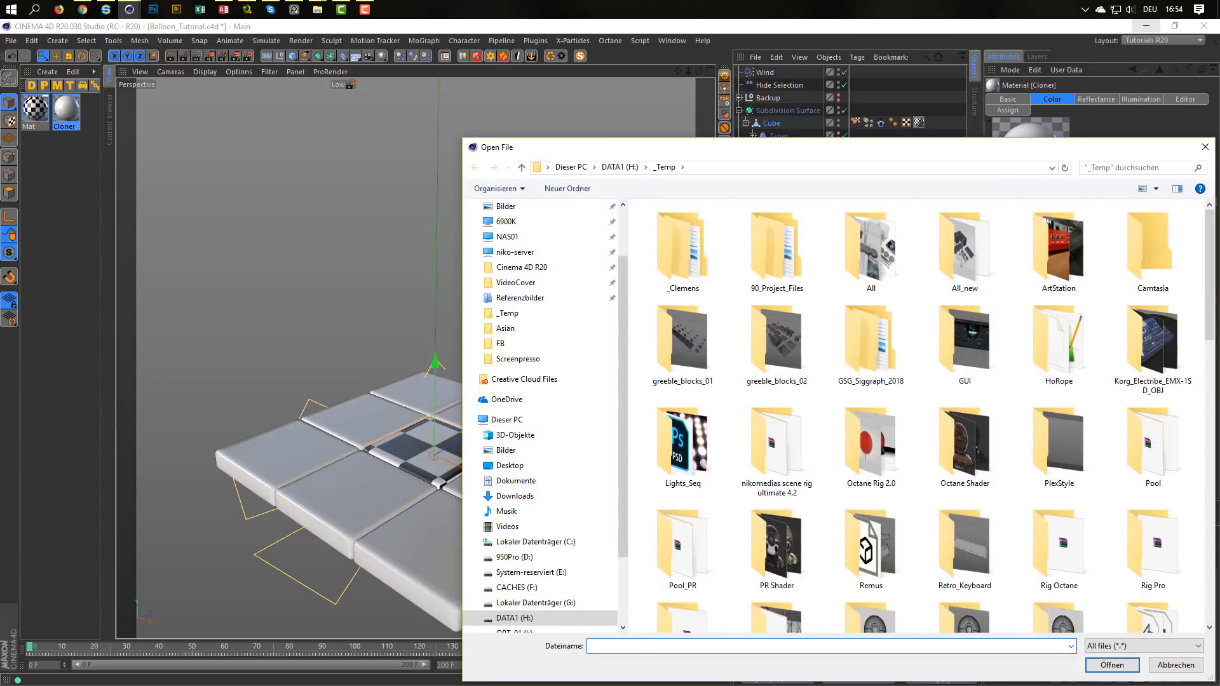
left_click(1203, 148)
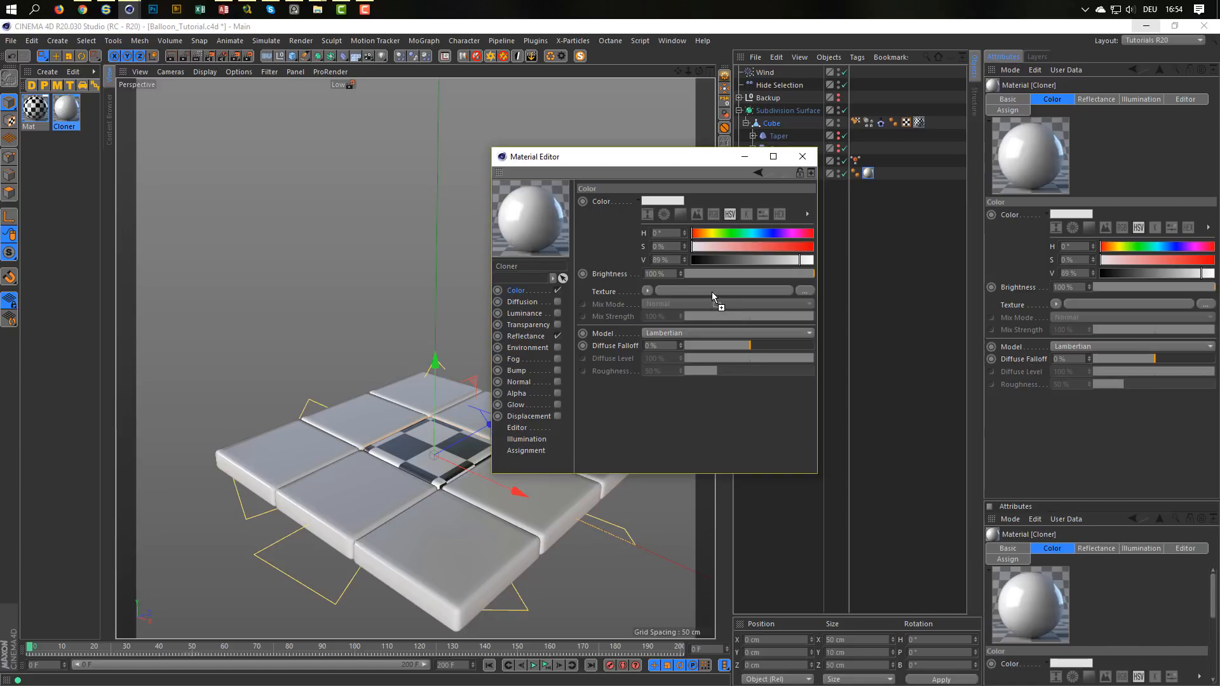
left_click_drag(712, 293, 712, 293)
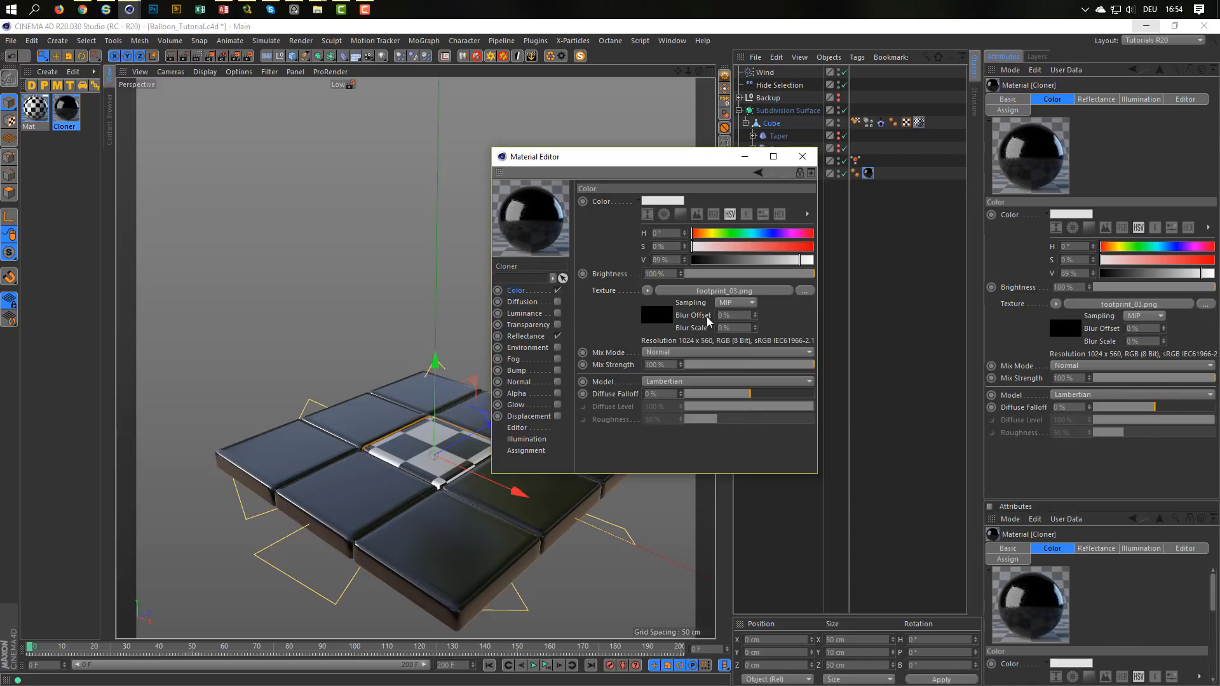
left_click(802, 157)
Undo loading footprint_03.png and clearing the Checkerboard shader on the Cloner material
scroll(478, 446, "up", 3)
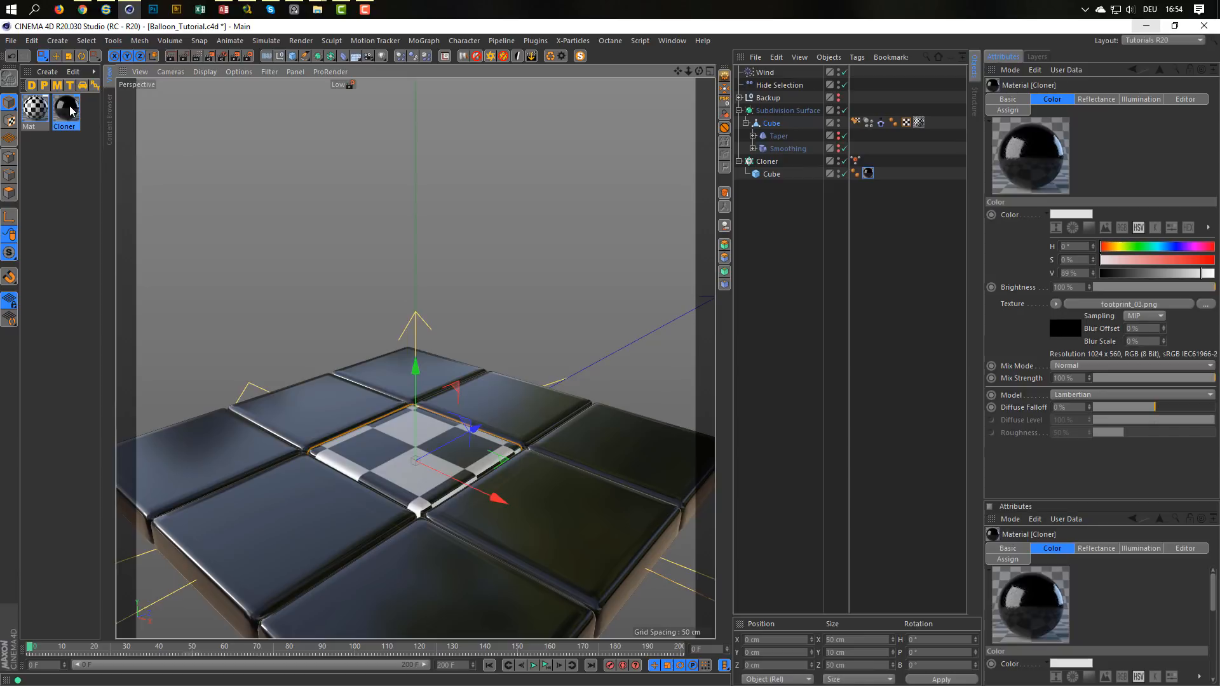
key("ctrl+z")
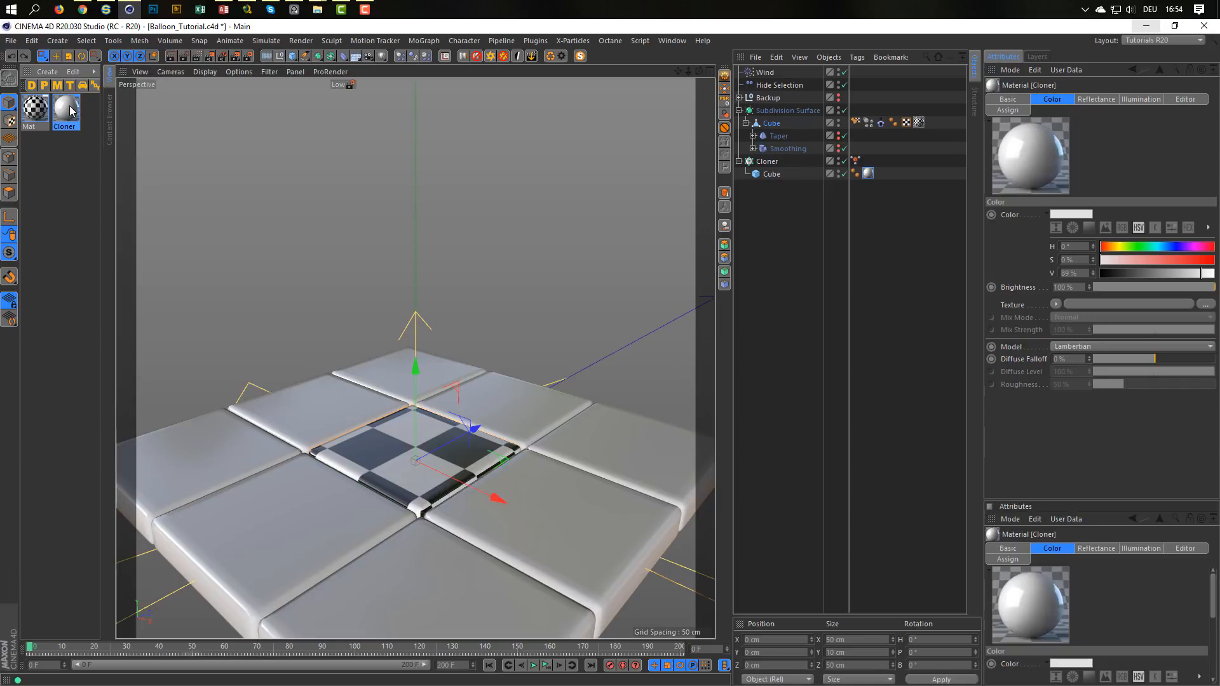
key("ctrl+z")
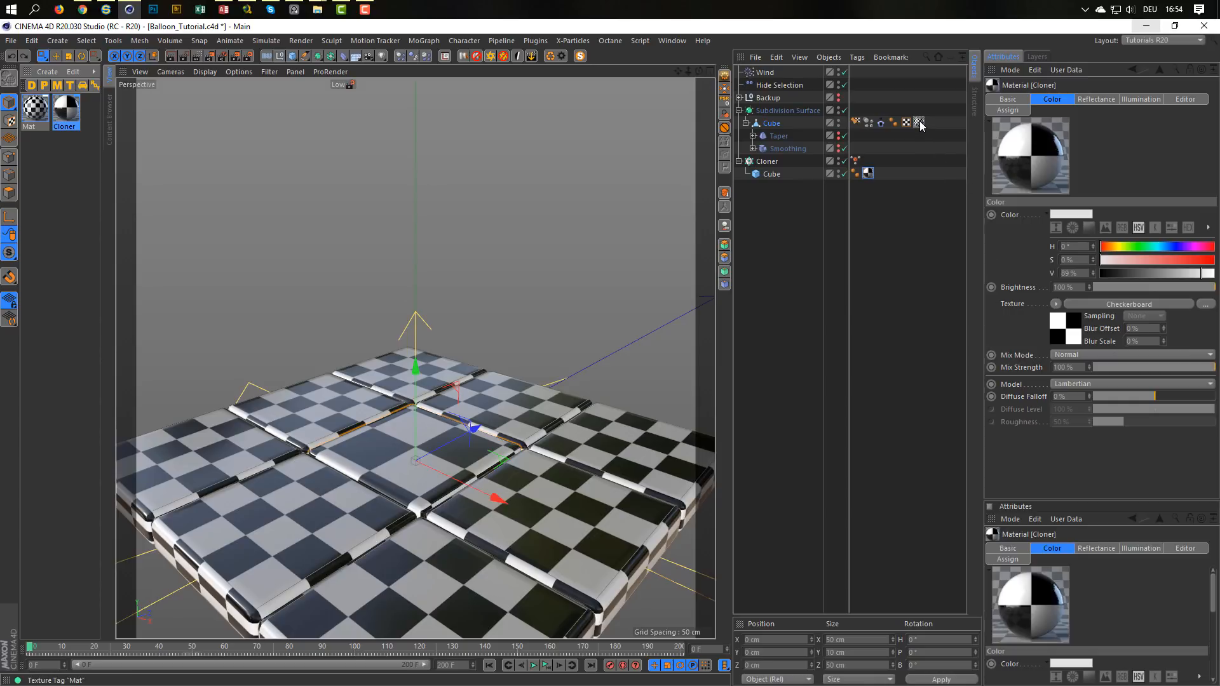
Replace the Checkerboard shader in the Mat material's Color texture with footprint_03.png and close the Material Editor
left_click(35, 121)
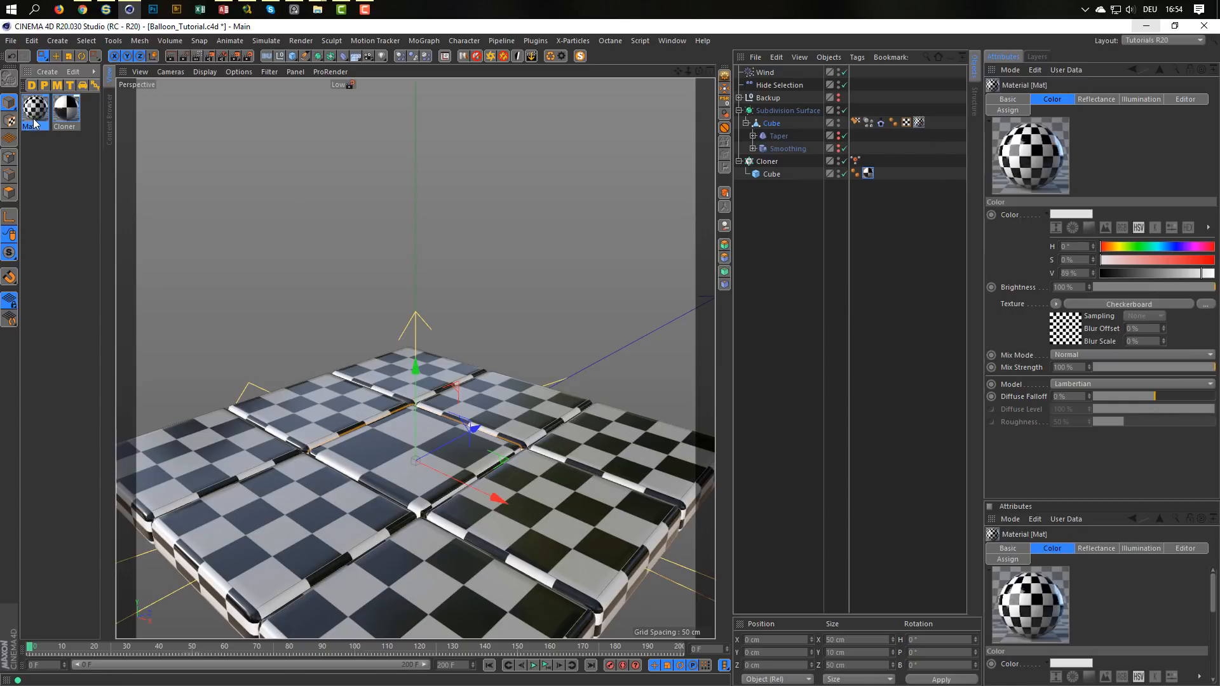
double_click(36, 118)
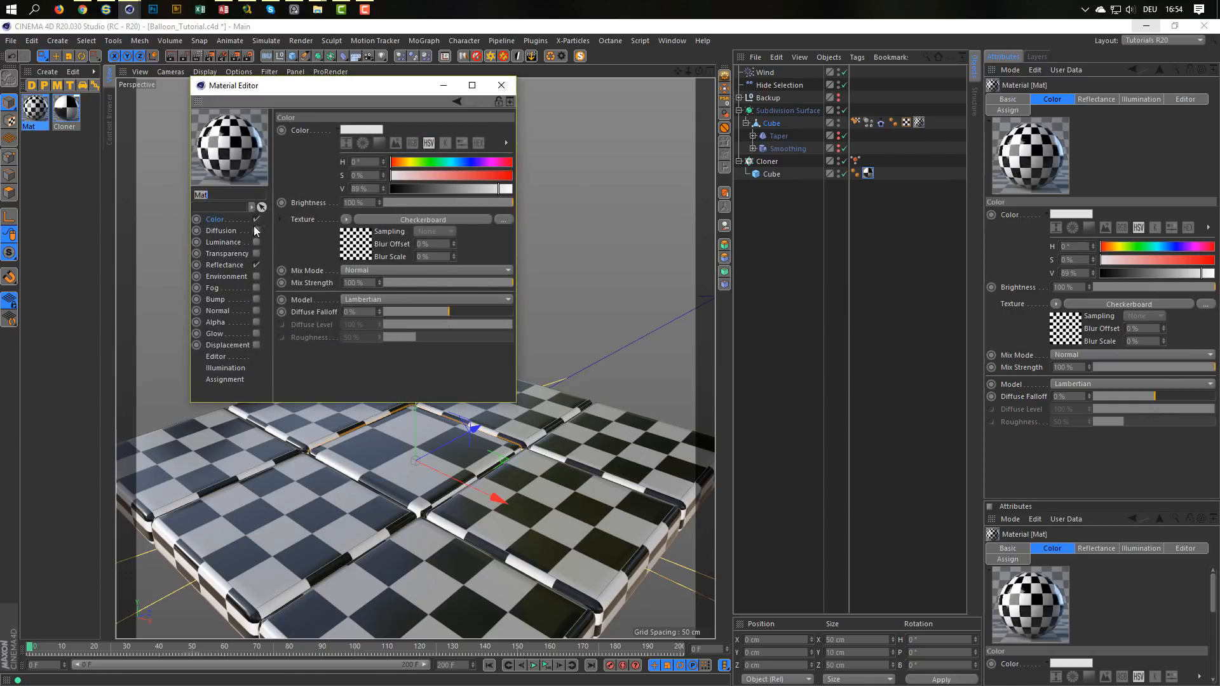
left_click(346, 219)
left_click(356, 234)
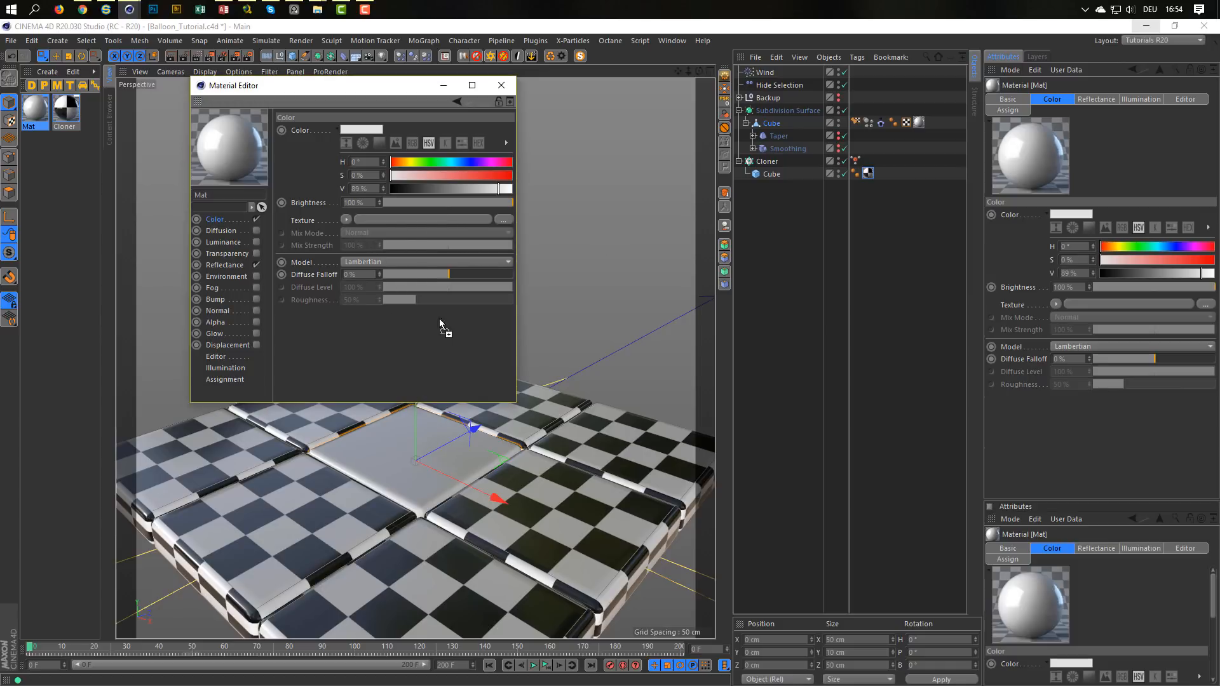
left_click_drag(390, 232, 388, 216)
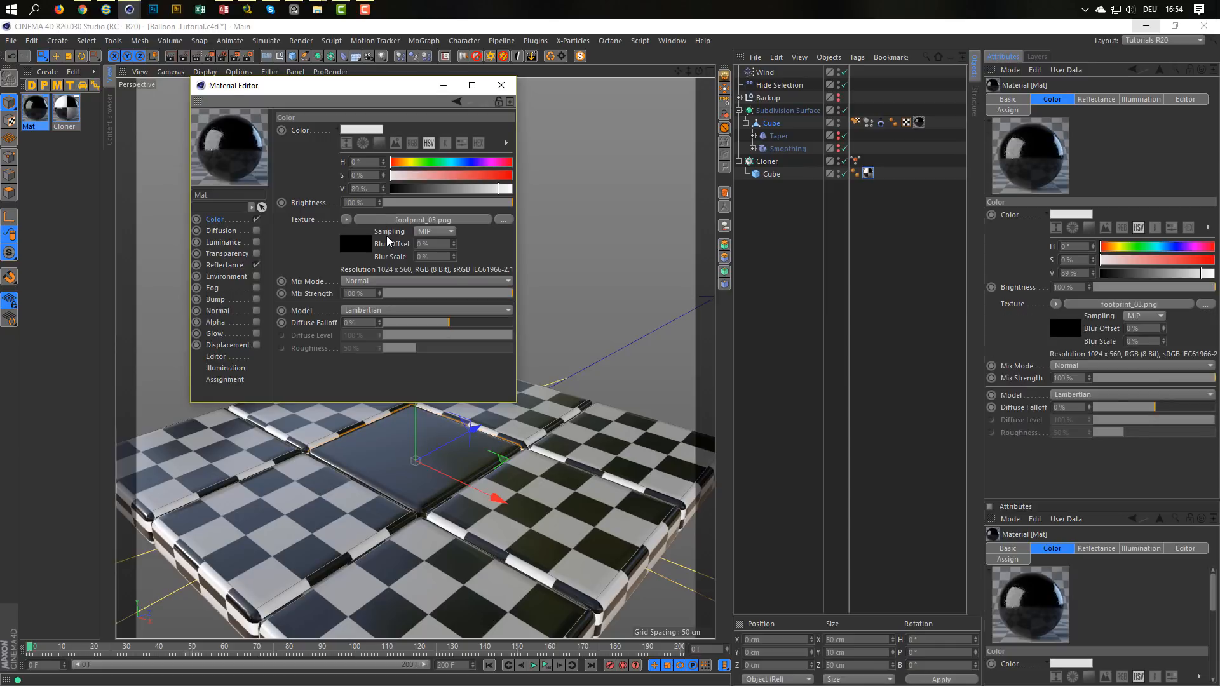
left_click(502, 85)
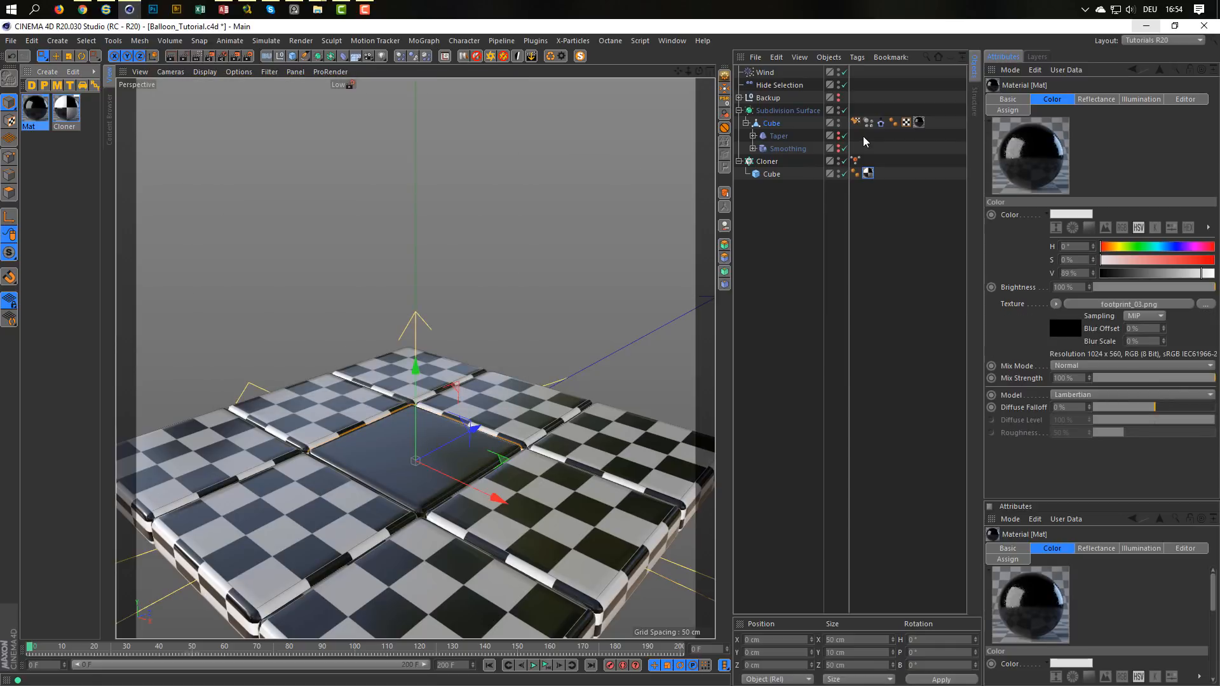
Delete the Stick Texture tag from the balloon Cube and show its Mat texture tag's settings
left_click(855, 122)
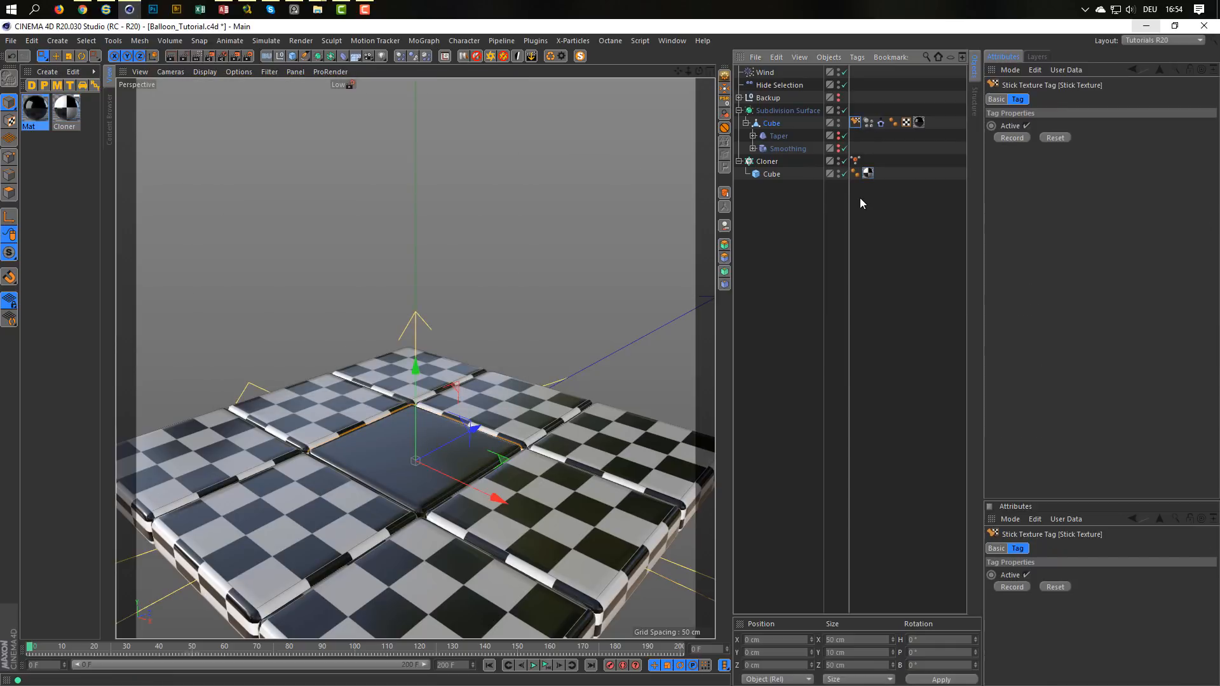
key("Delete")
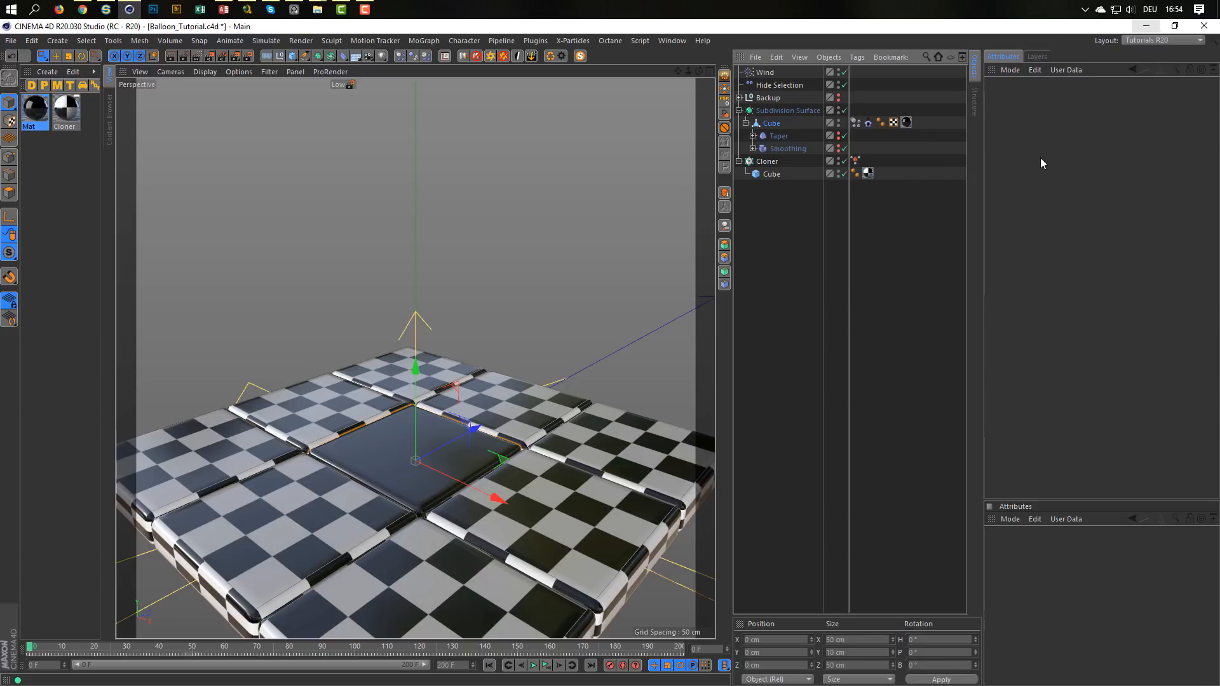
left_click(906, 123)
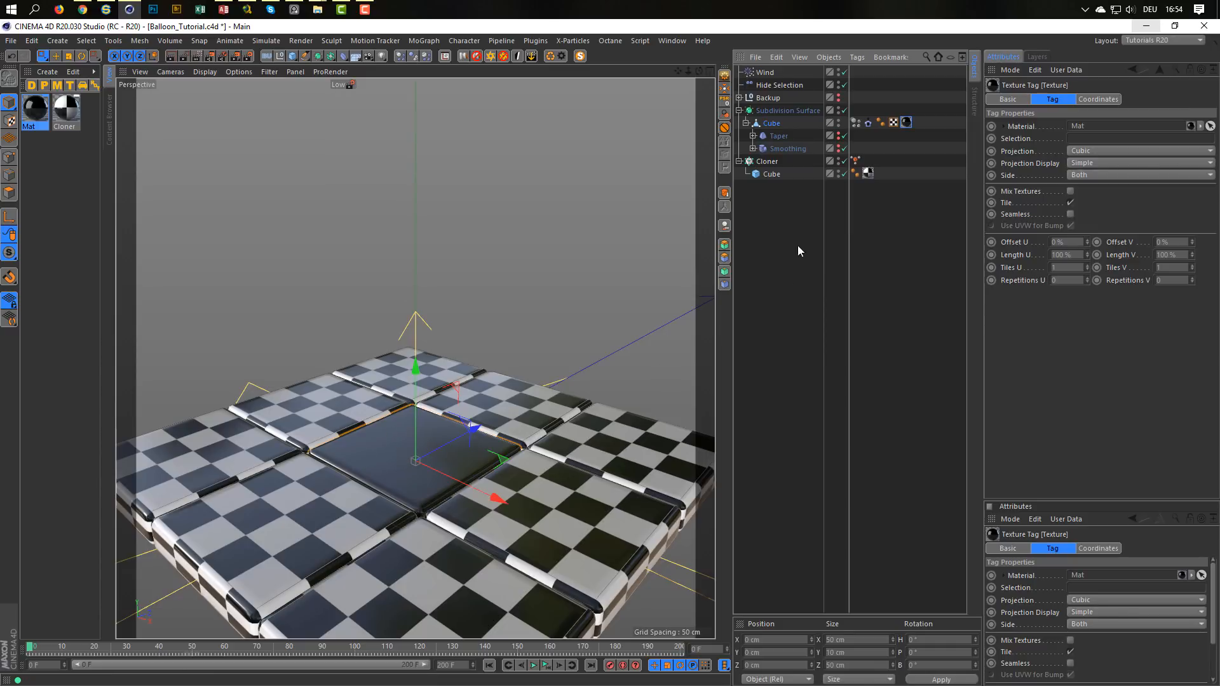
Store the balloon Cube's selected top polygons in a Polygon Selection tag
left_click(769, 123)
left_click(9, 193)
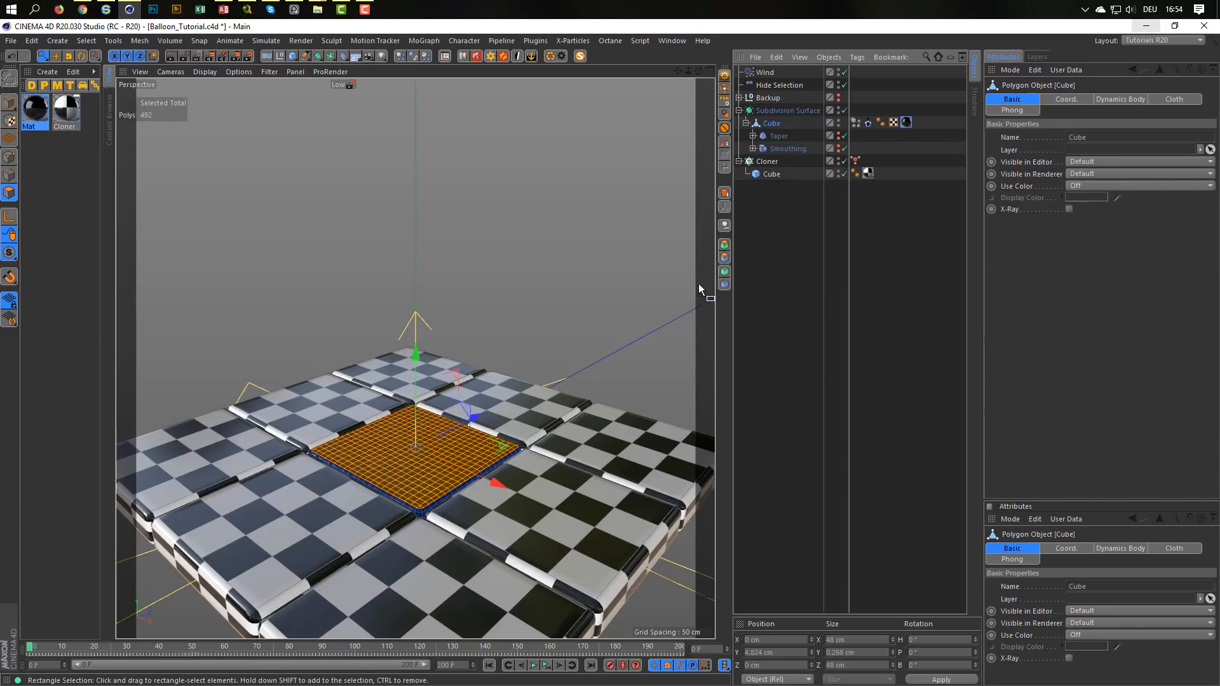
scroll(436, 465, "up", 5)
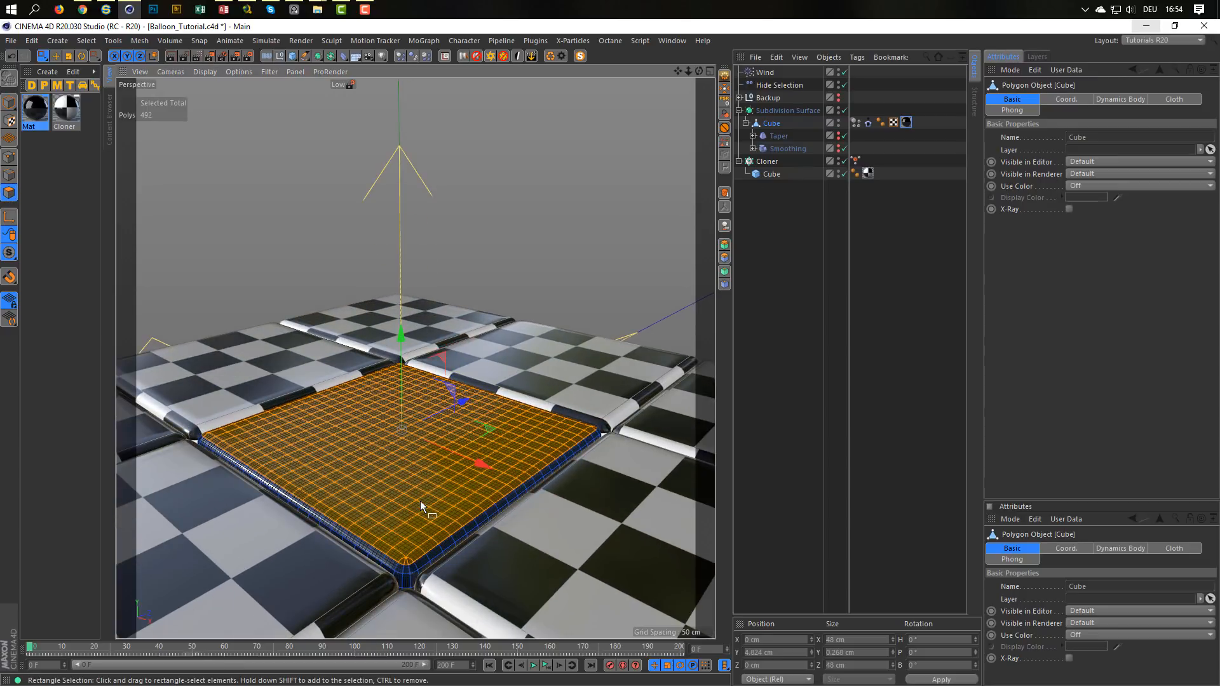
left_click(843, 110)
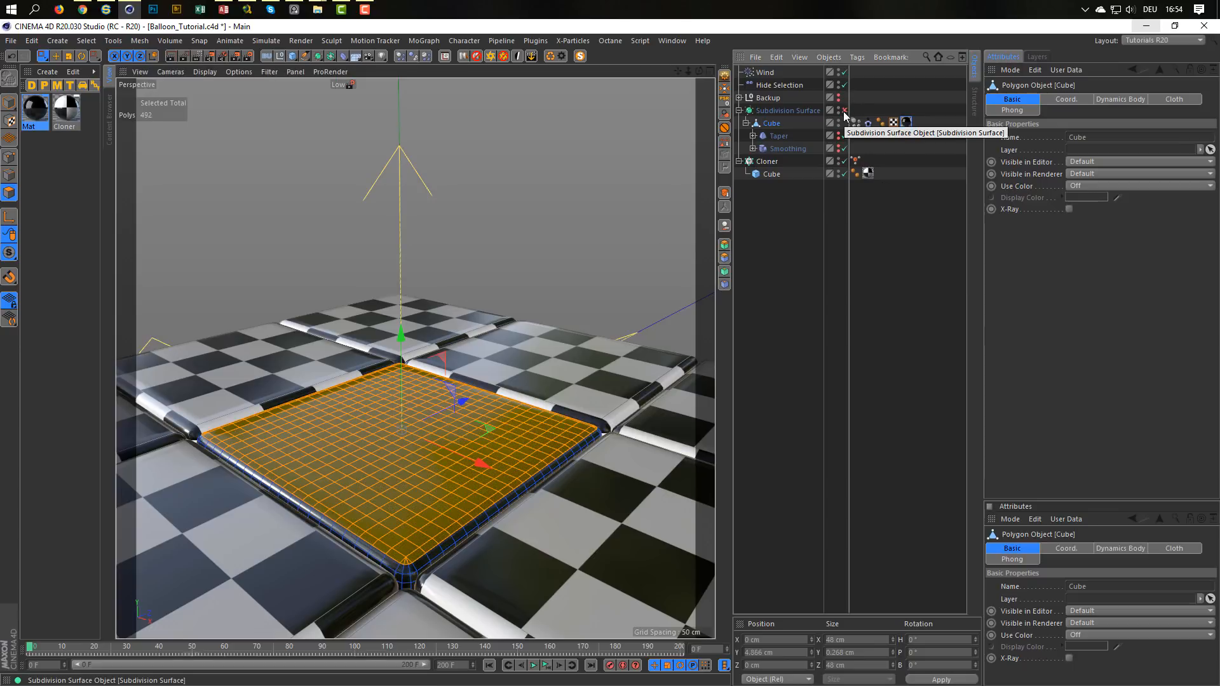
left_click(844, 111)
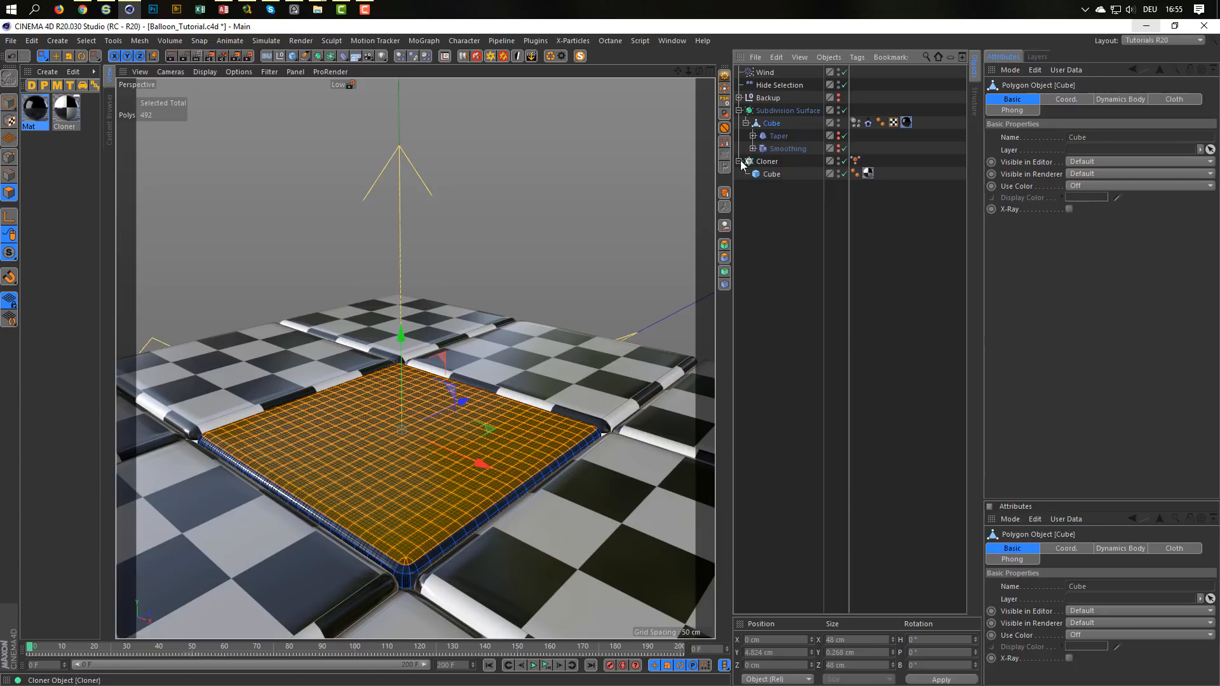
left_click(725, 143)
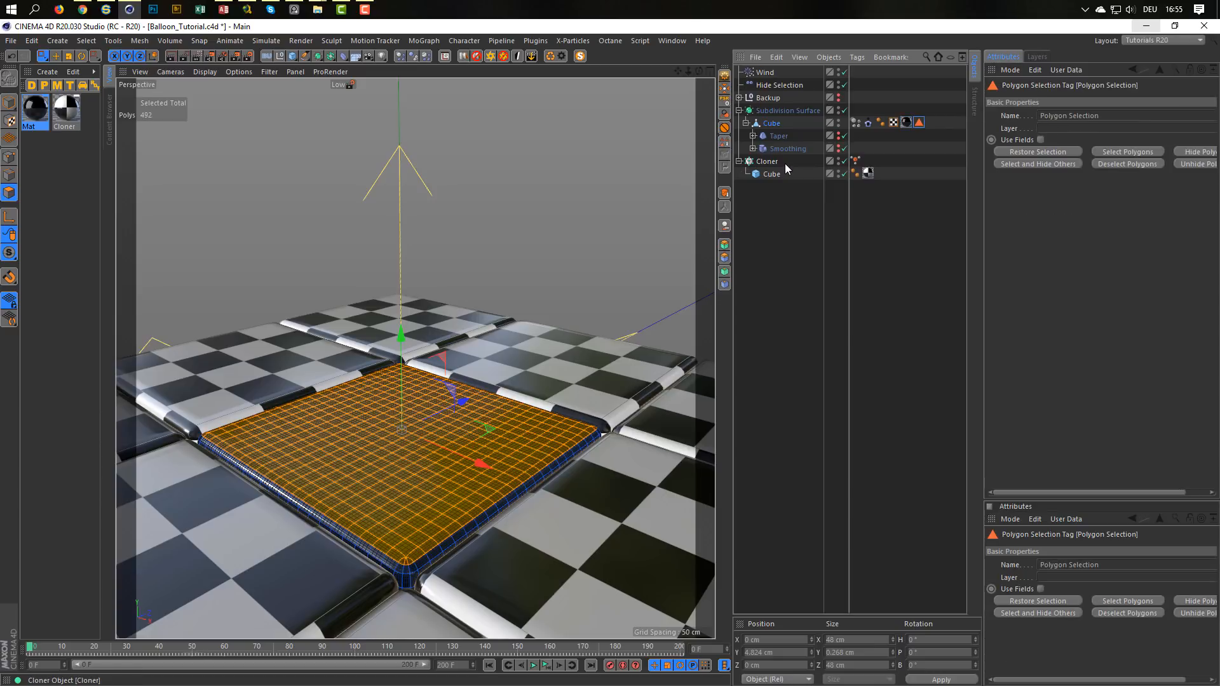
left_click(87, 42)
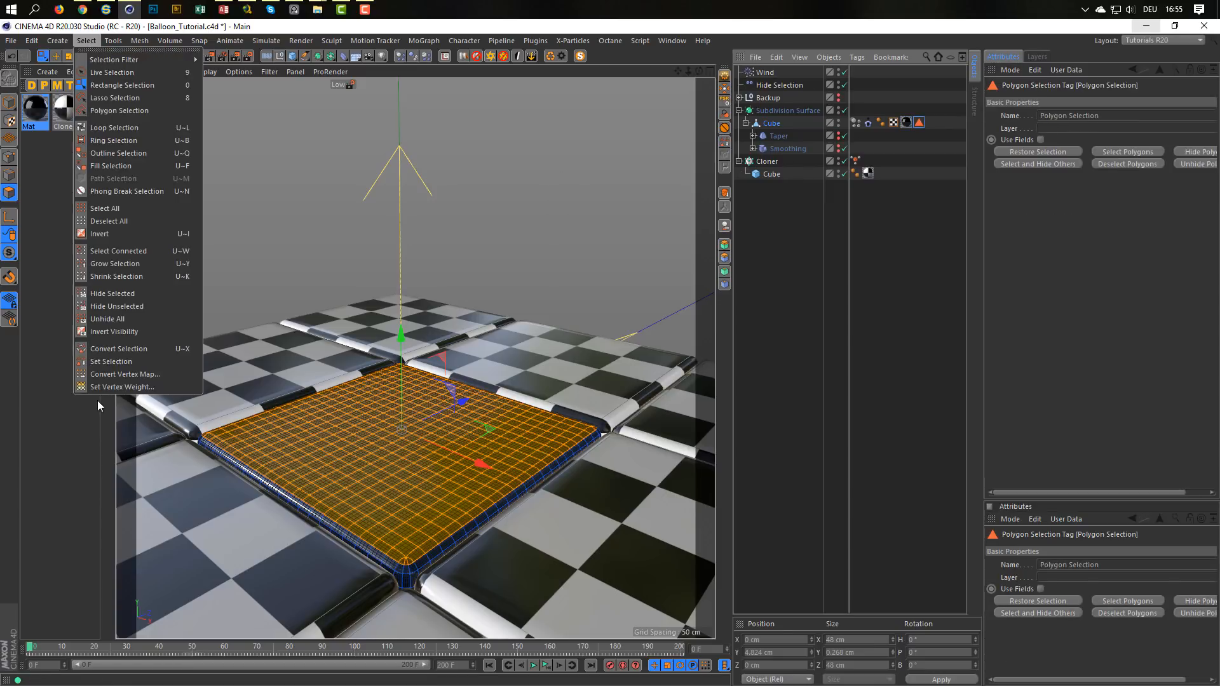
Restrict the balloon's Mat texture tag to the Polygon Selection, place it after the selection tag, and return to Model mode
left_click(920, 124)
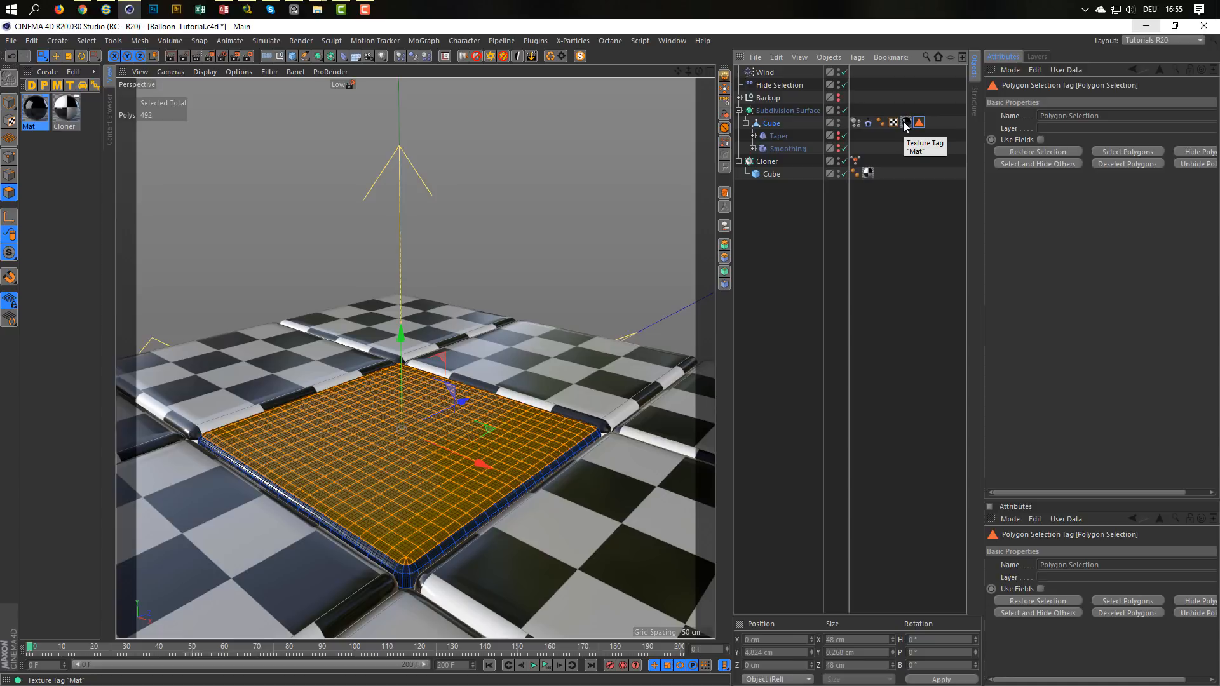
left_click_drag(906, 125, 1084, 141)
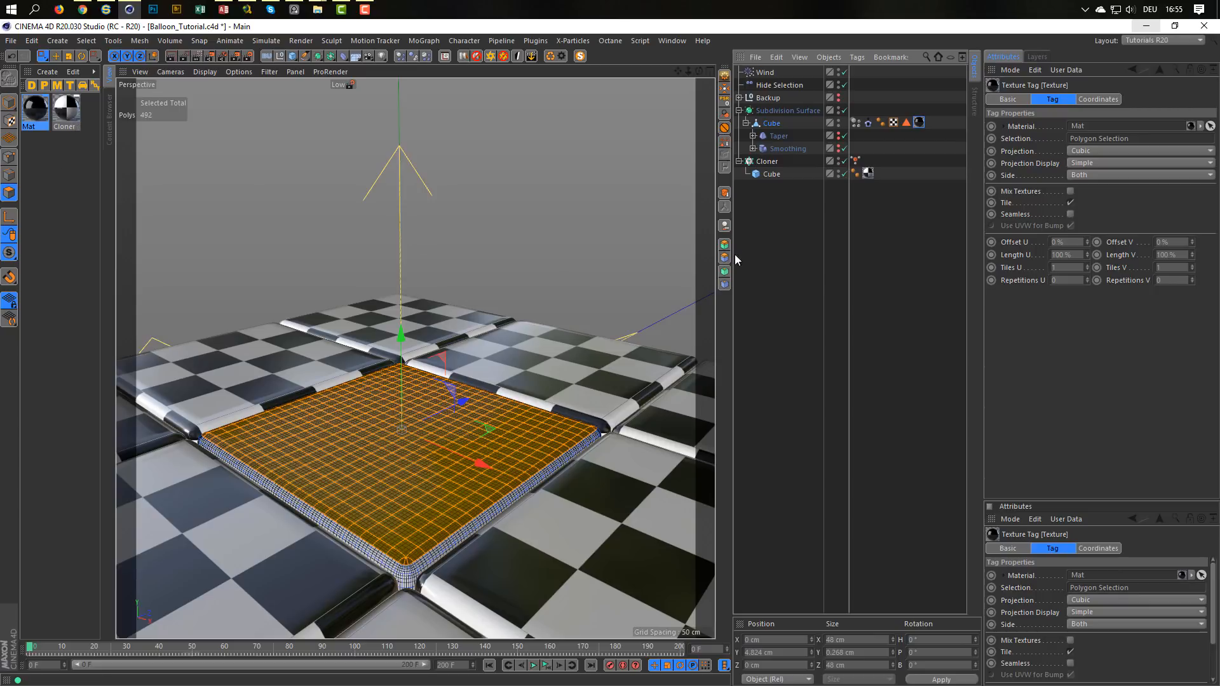
left_click(10, 102)
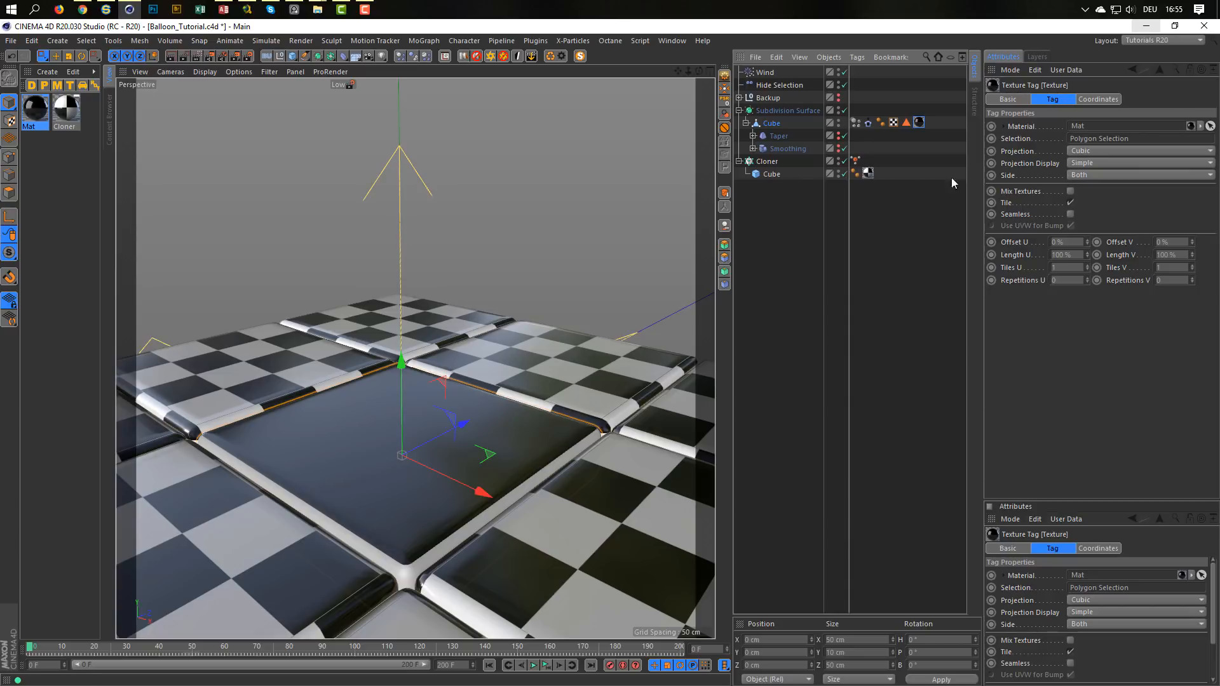
Fit the balloon's Mat texture to the object with sub-objects included, and set its projection to Flat
right_click(919, 123)
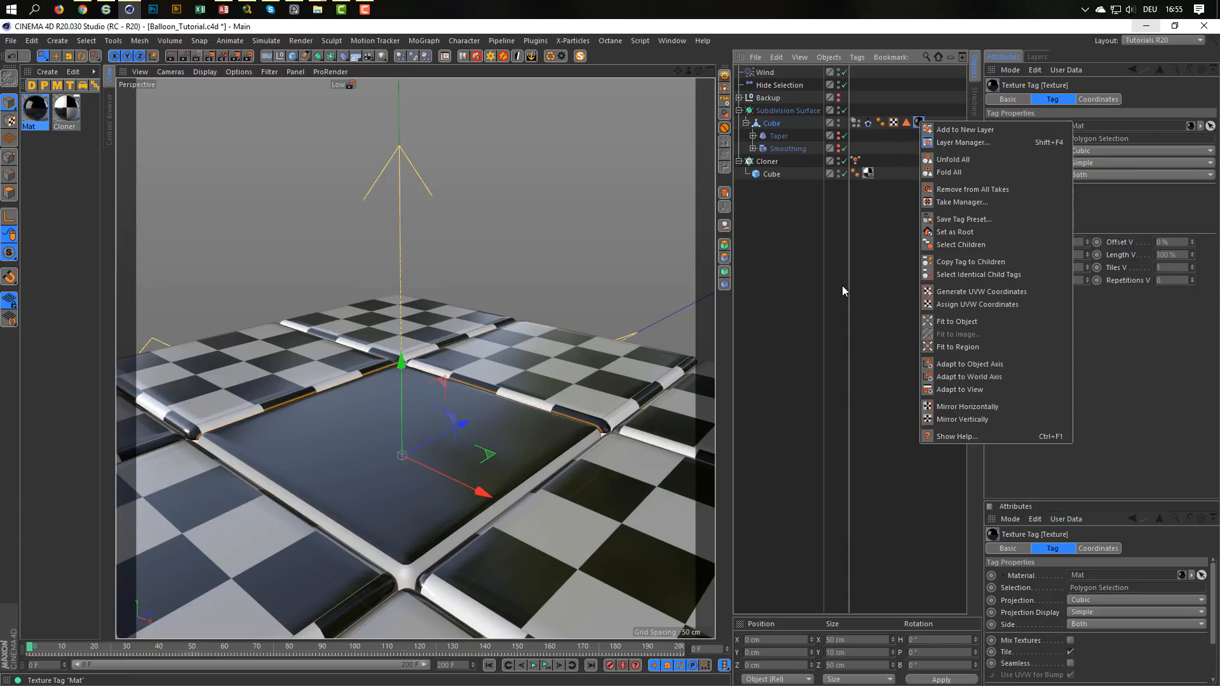
left_click(960, 322)
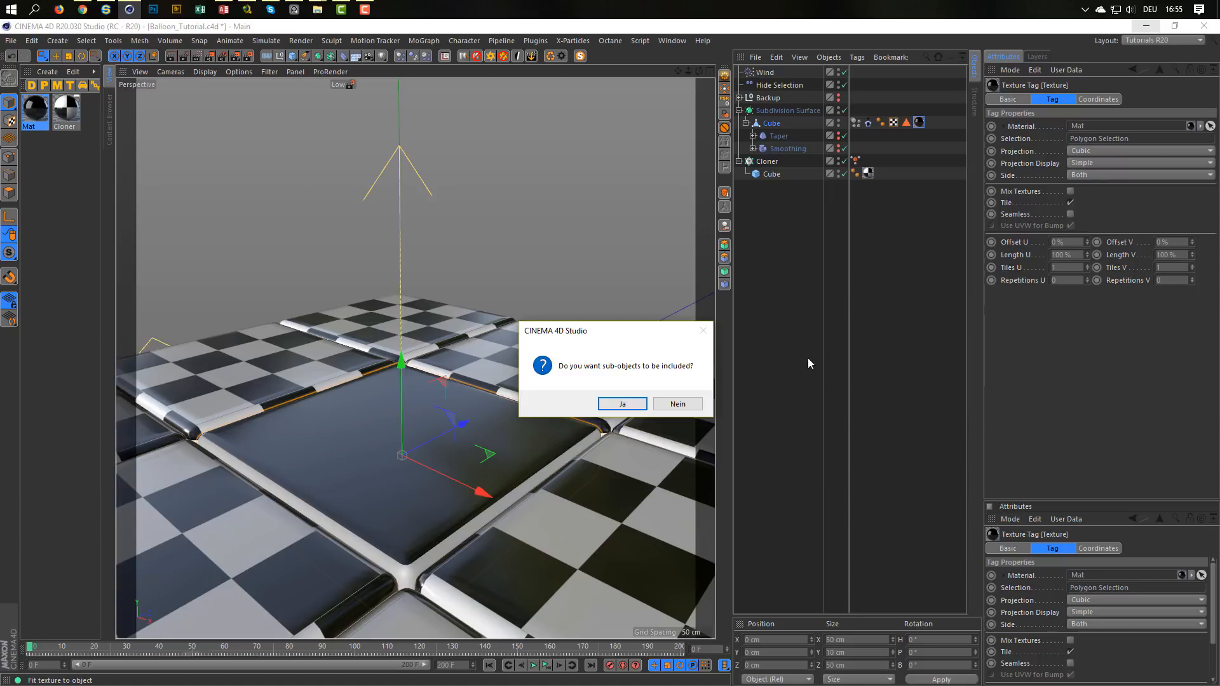
left_click(624, 403)
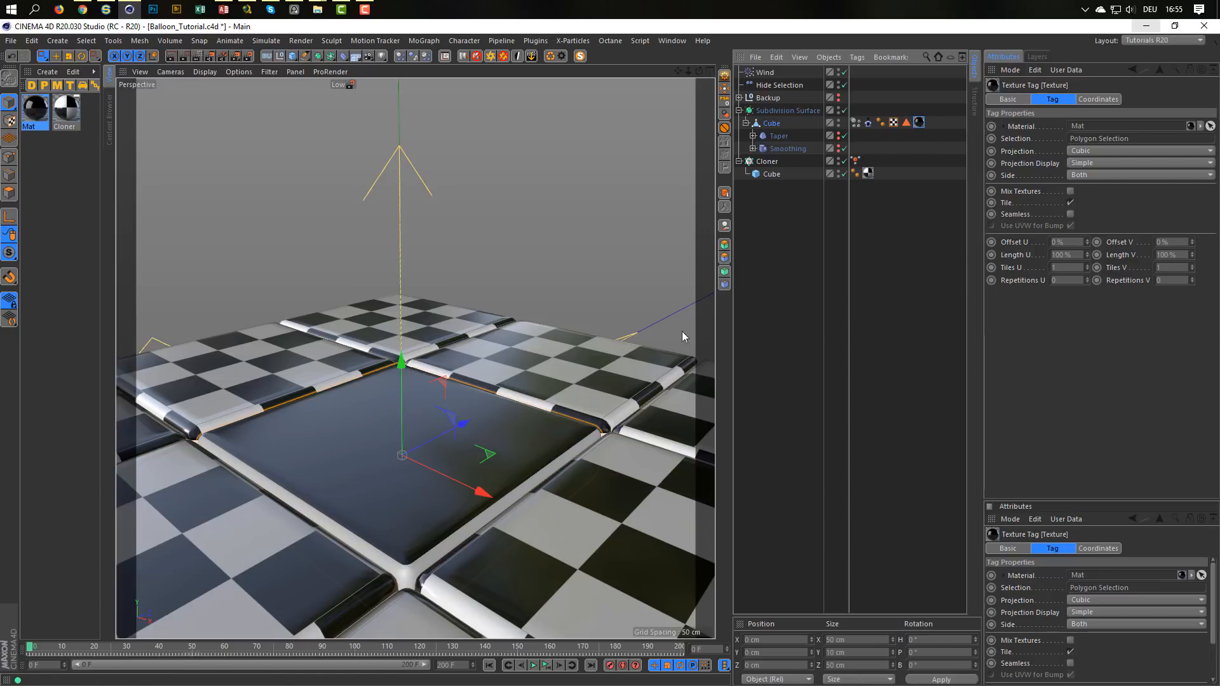
left_click(1124, 151)
left_click(1114, 191)
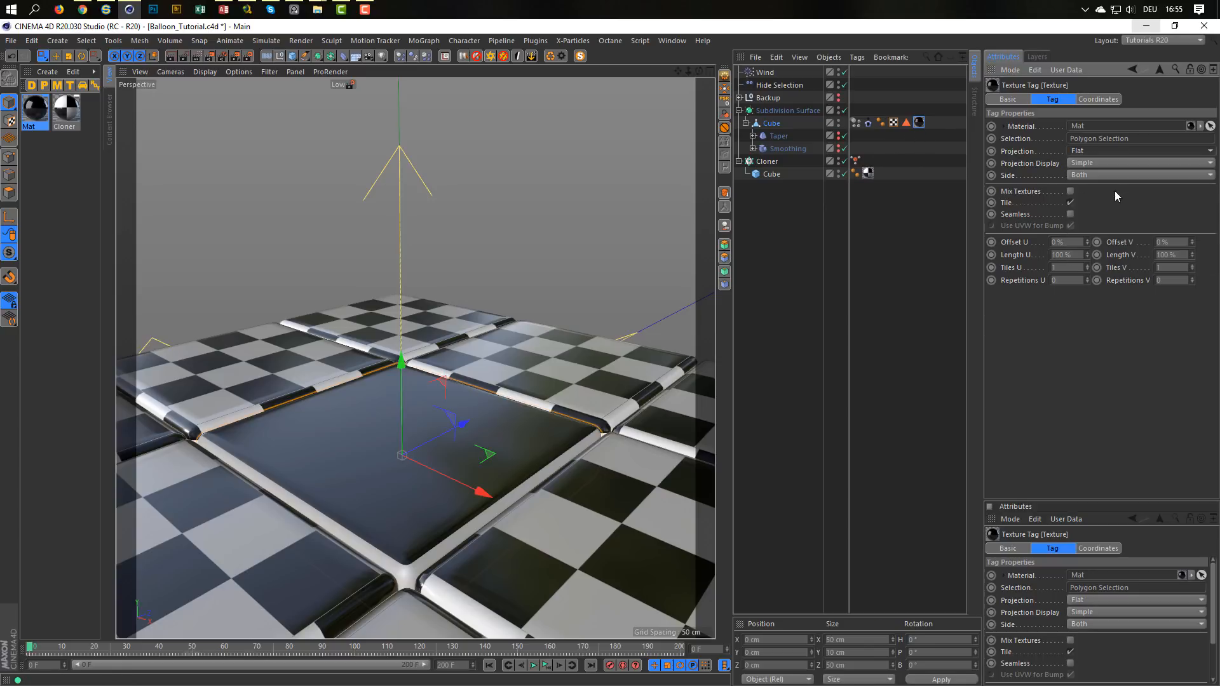
Rotate the balloon Cube's flat texture projection to a pitch of -90° in Texture mode
left_click(770, 123)
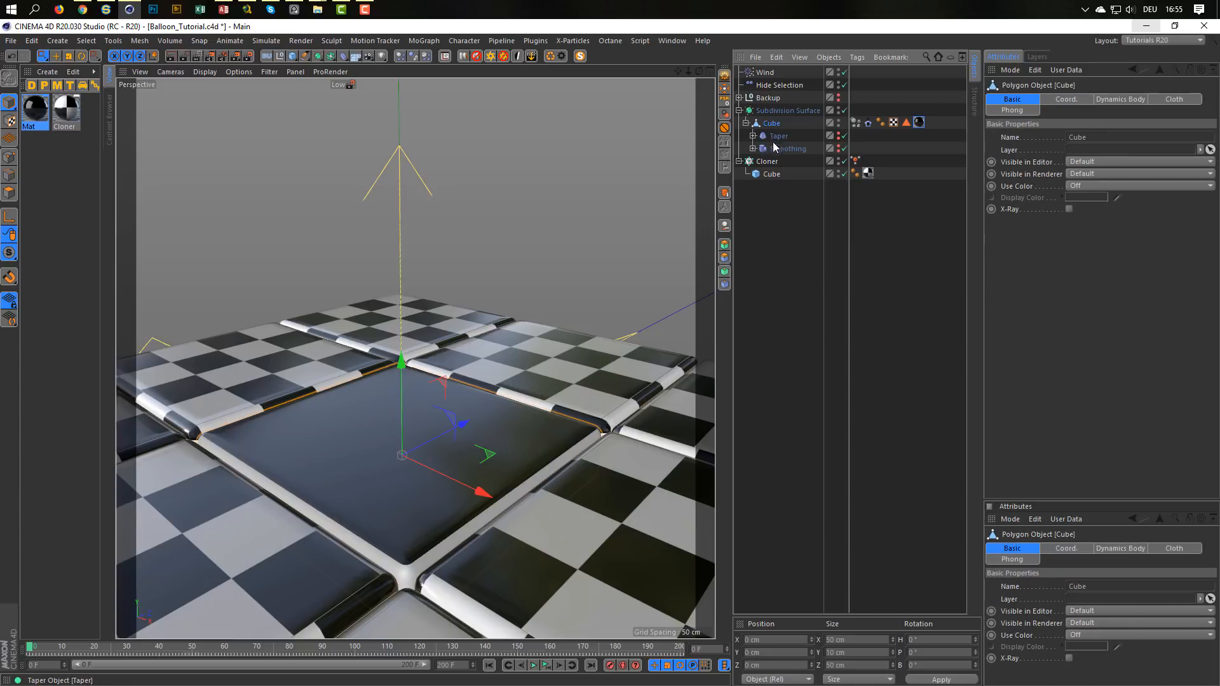
left_click(10, 120)
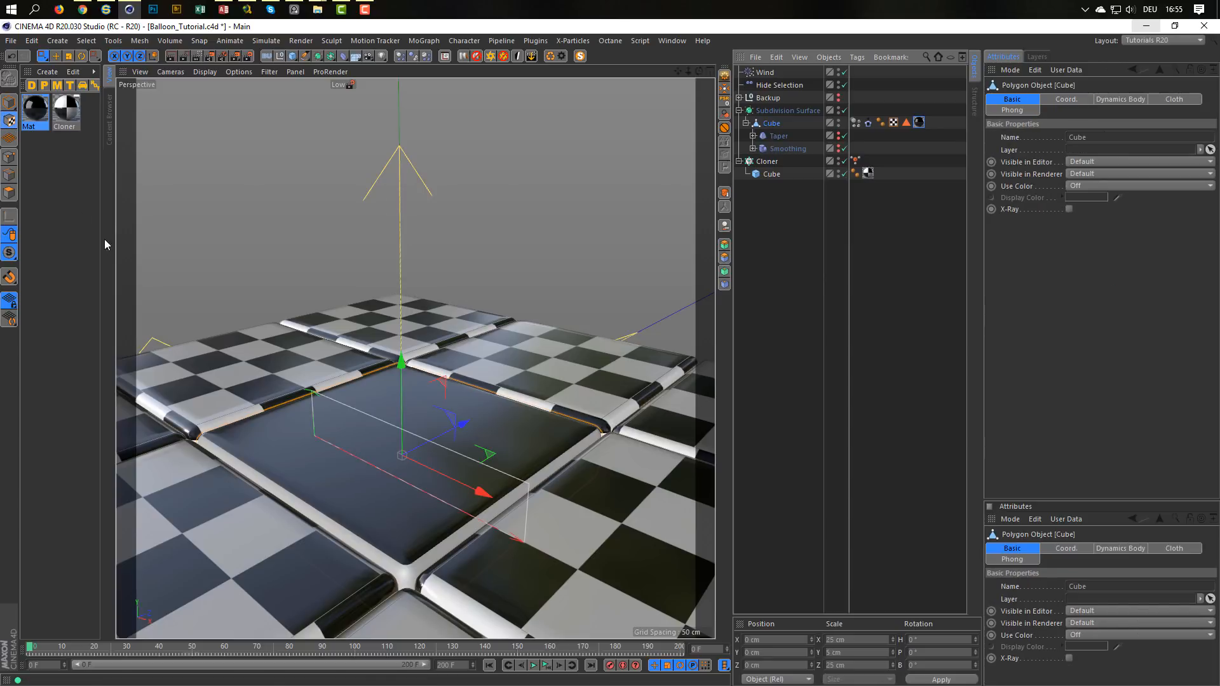
key("r")
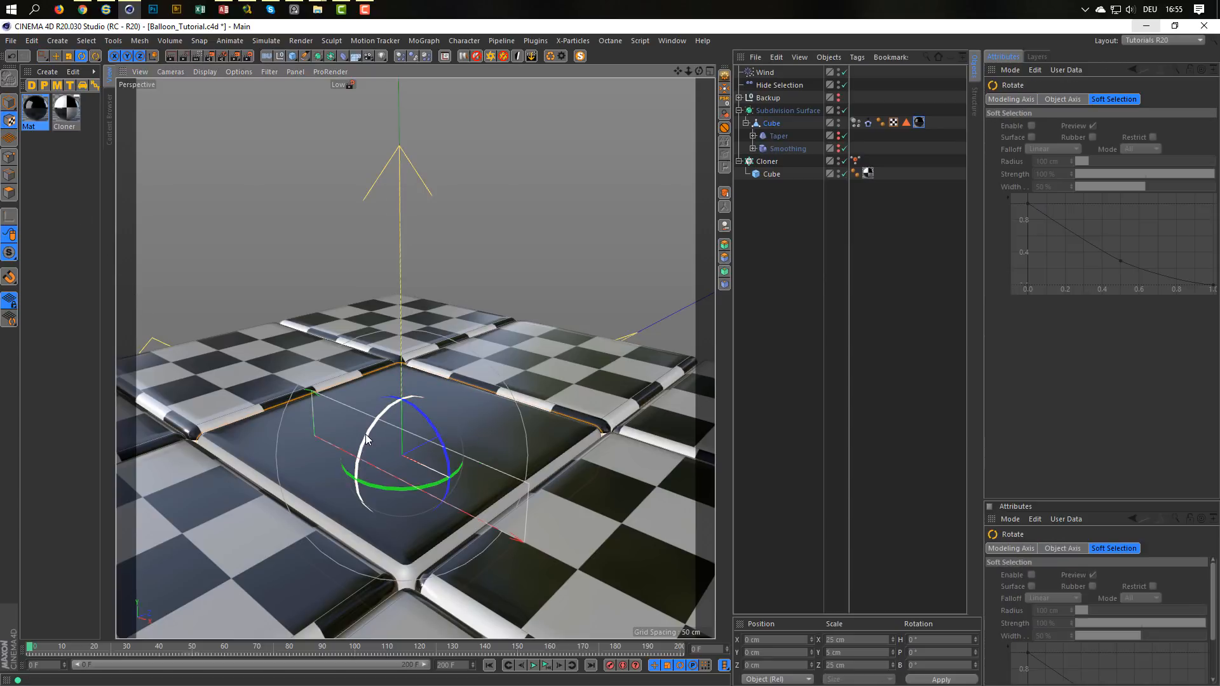
left_click_drag(368, 439, 428, 408)
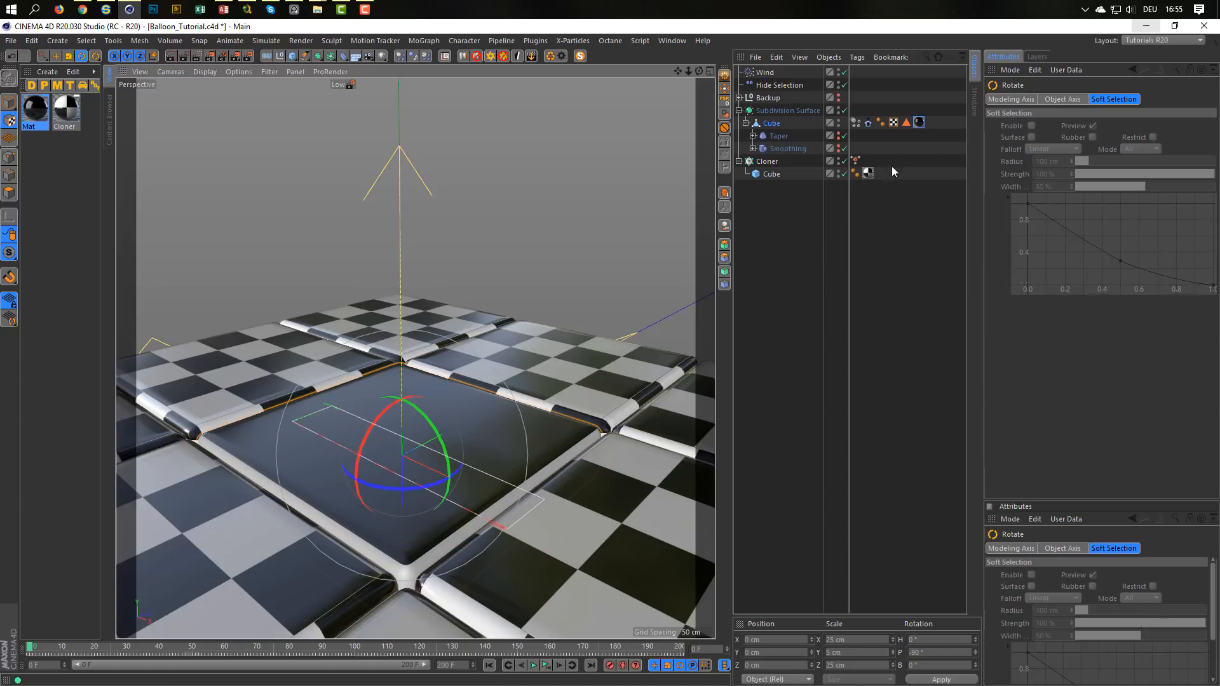
Refit the rotated Mat texture projection to the balloon Cube, including sub-objects
right_click(918, 123)
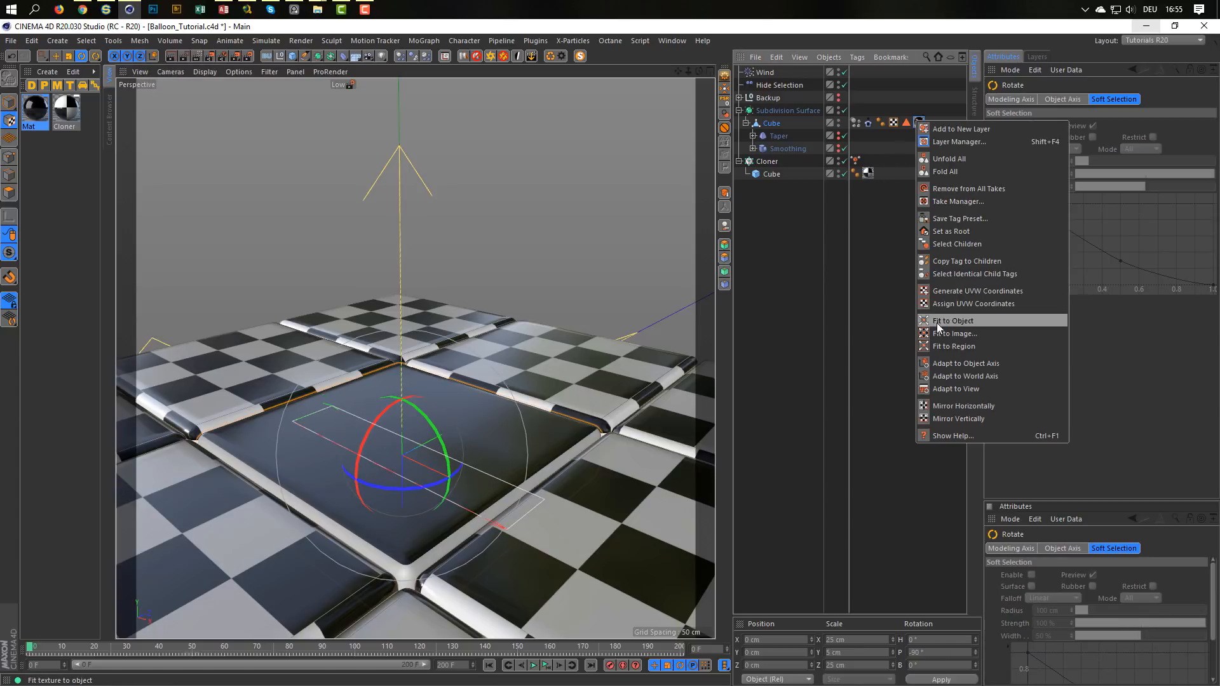
left_click(953, 320)
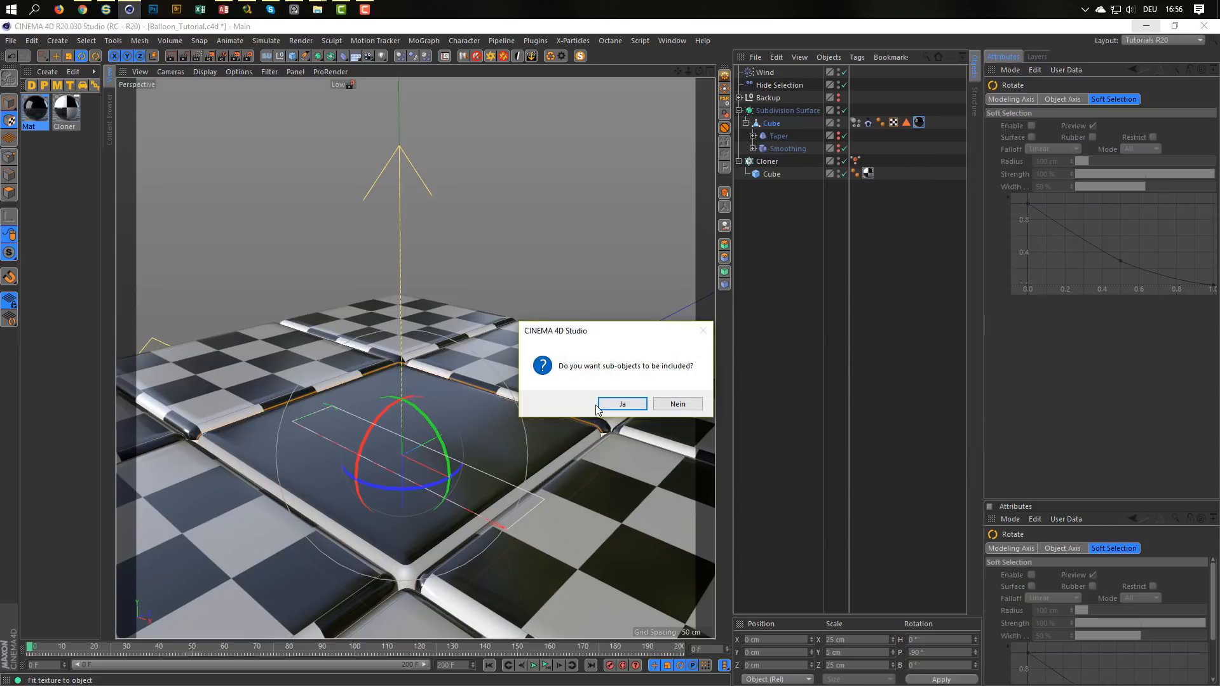
left_click(619, 404)
mouse_move(468, 468)
left_mouse_down("alt")
mouse_move(519, 427)
mouse_move(535, 364)
mouse_move(452, 468)
left_mouse_up("alt")
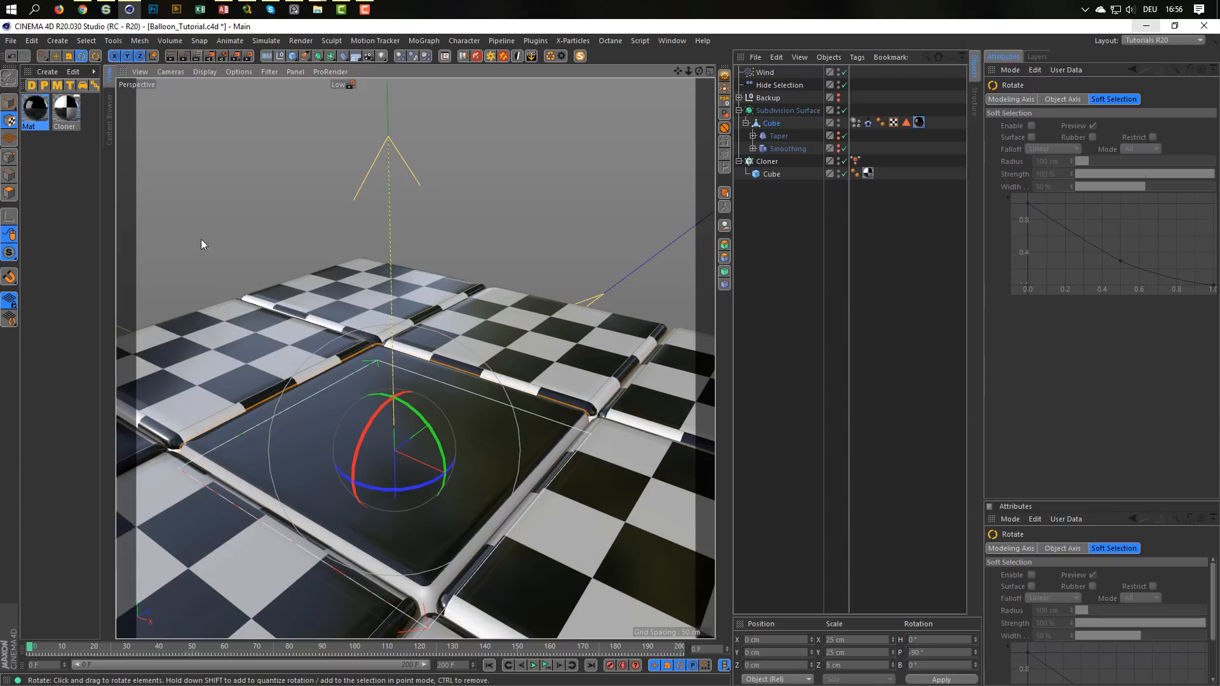
Open the Mat material and set its Color channel's V value to 100%
double_click(35, 108)
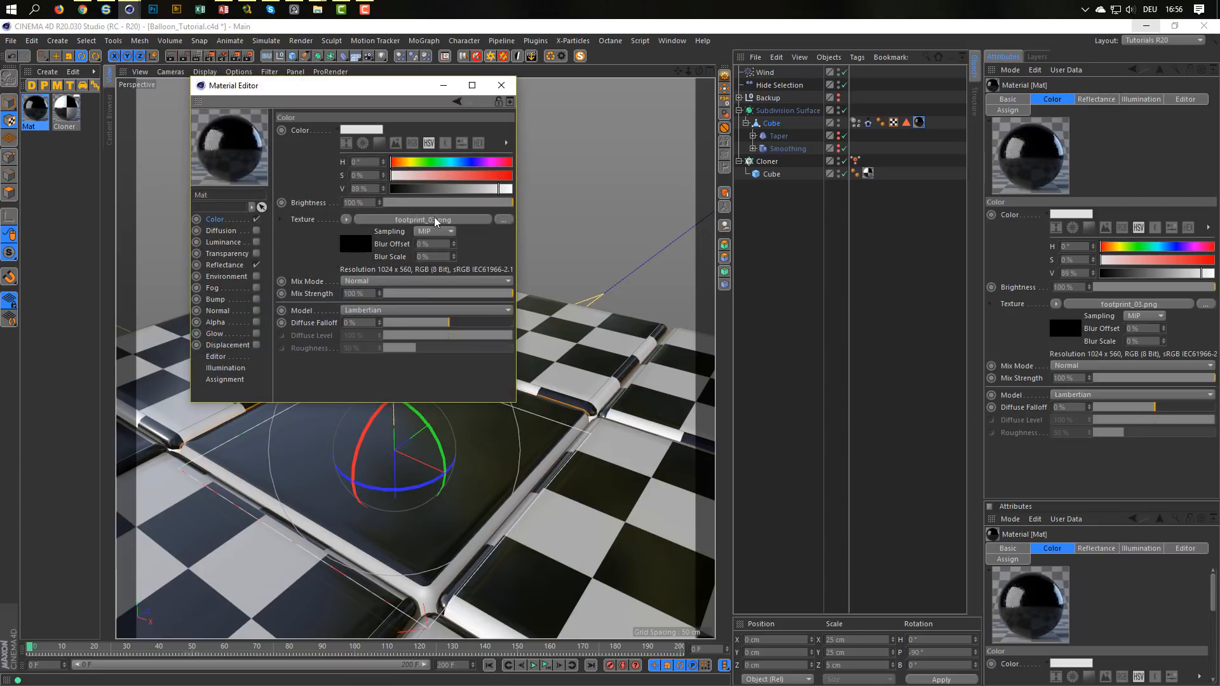
left_click_drag(500, 189, 517, 191)
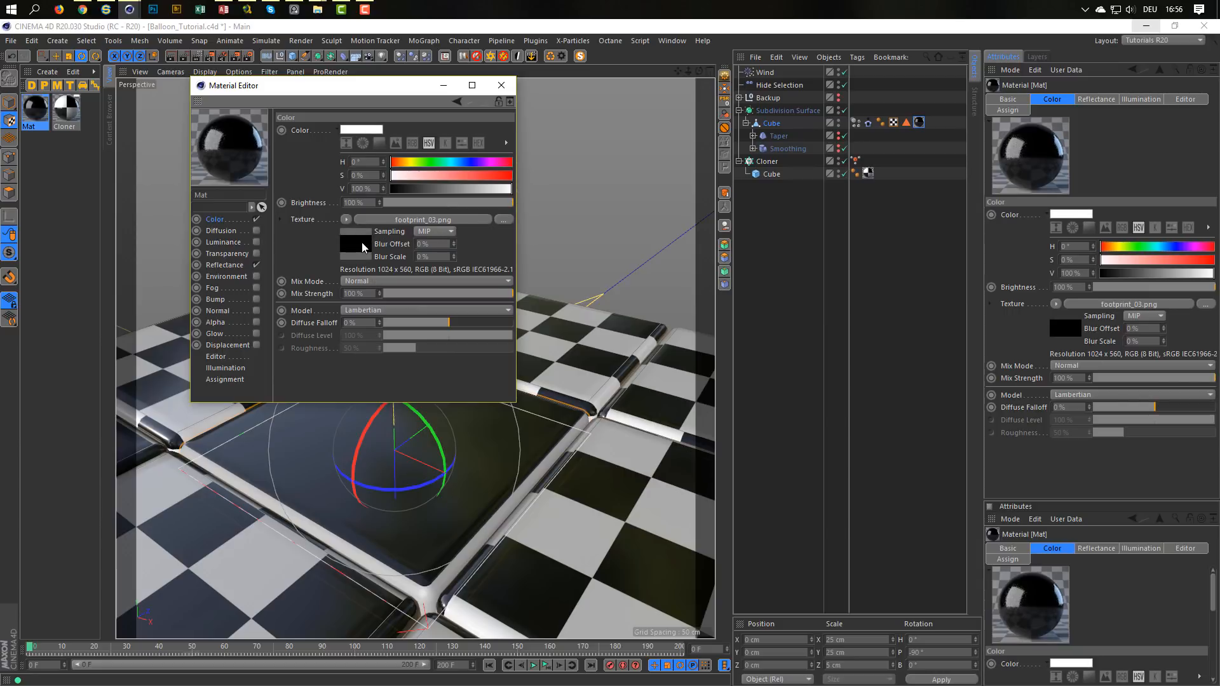
Try to copy the File setting from the Mat material's footprint_03.png shader
left_click(362, 244)
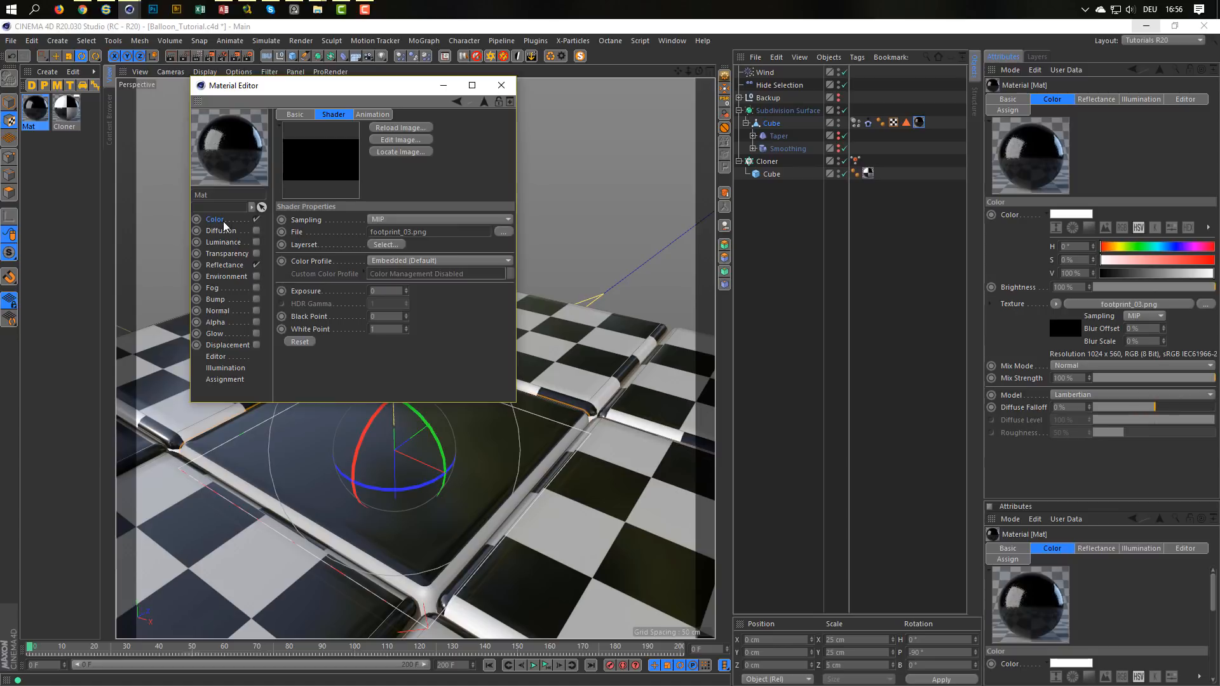
right_click(299, 234)
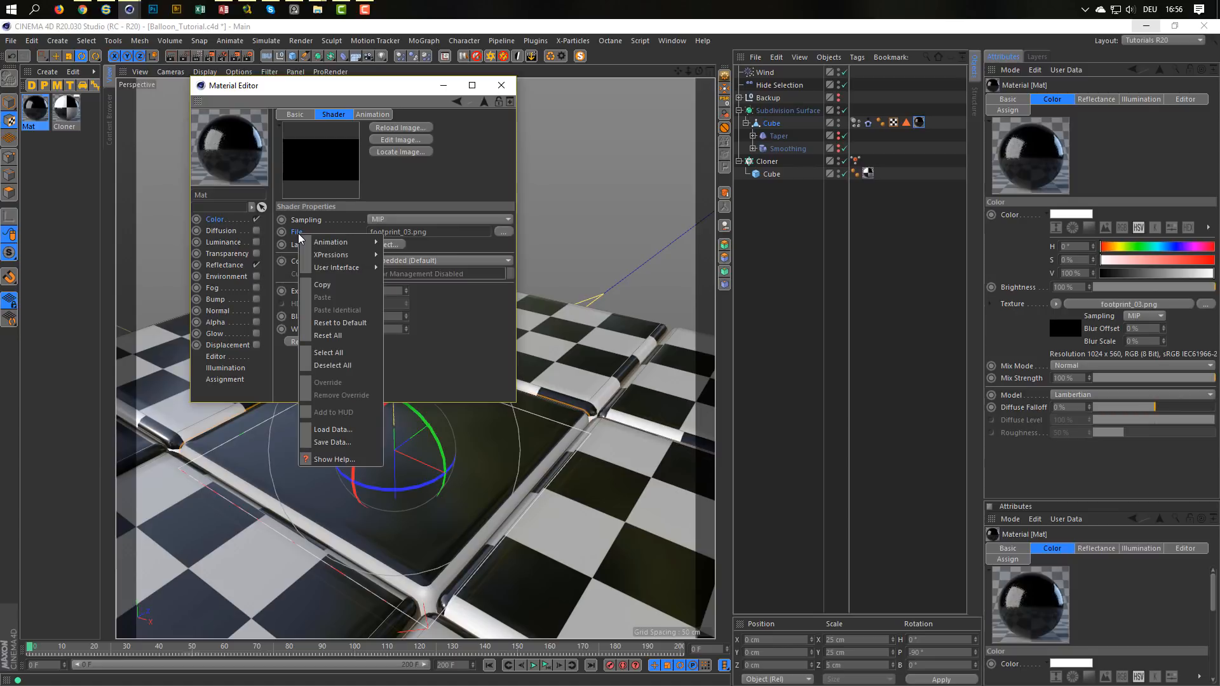
left_click(317, 281)
Enable the Mat material's Alpha channel and copy the footprint_03.png texture from its Color channel into Alpha
left_click(257, 322)
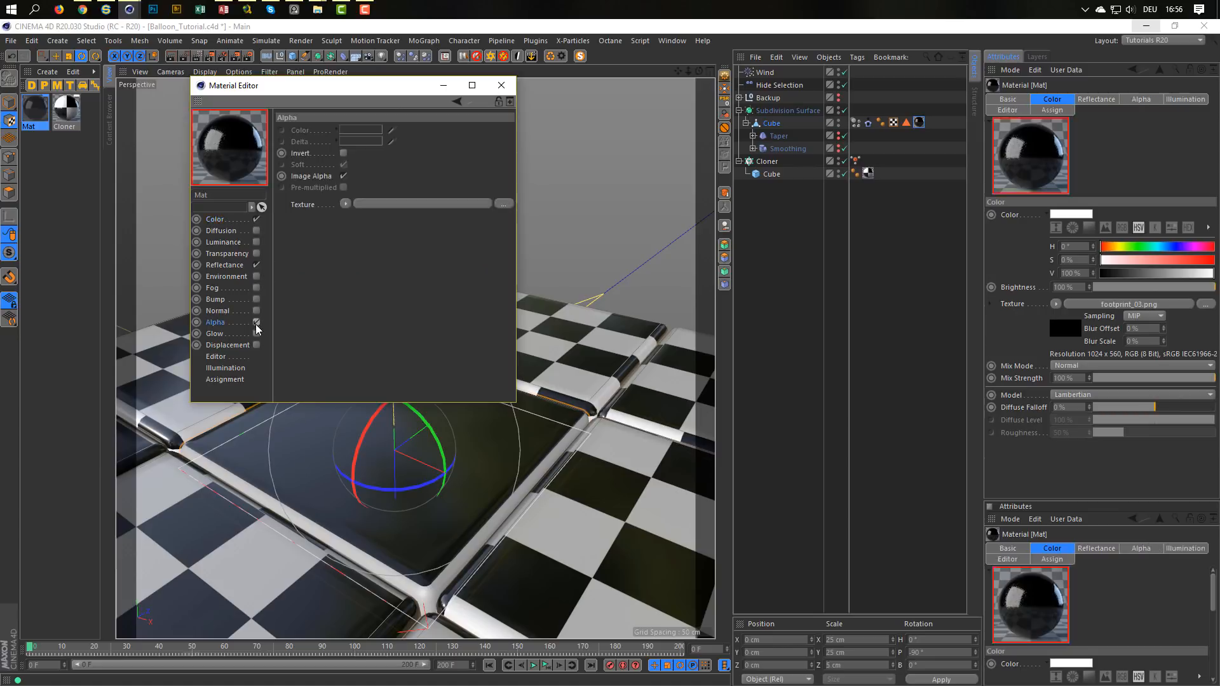
right_click(308, 207)
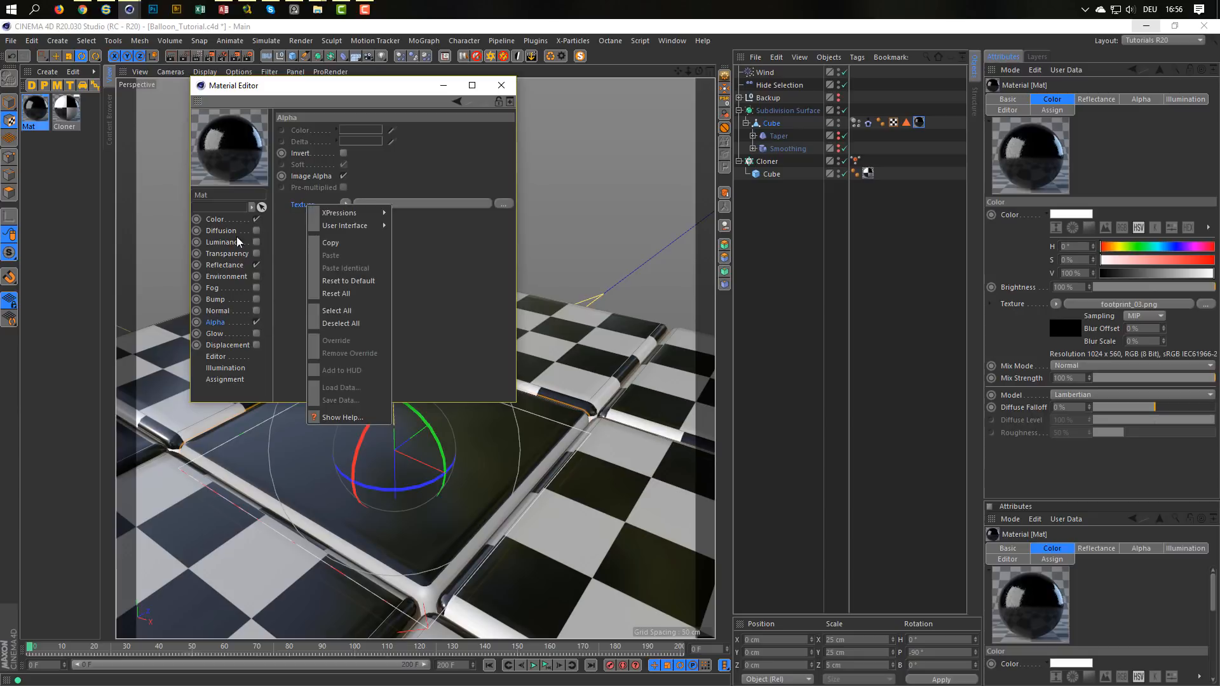
left_click(227, 222)
left_click(219, 220)
right_click(302, 221)
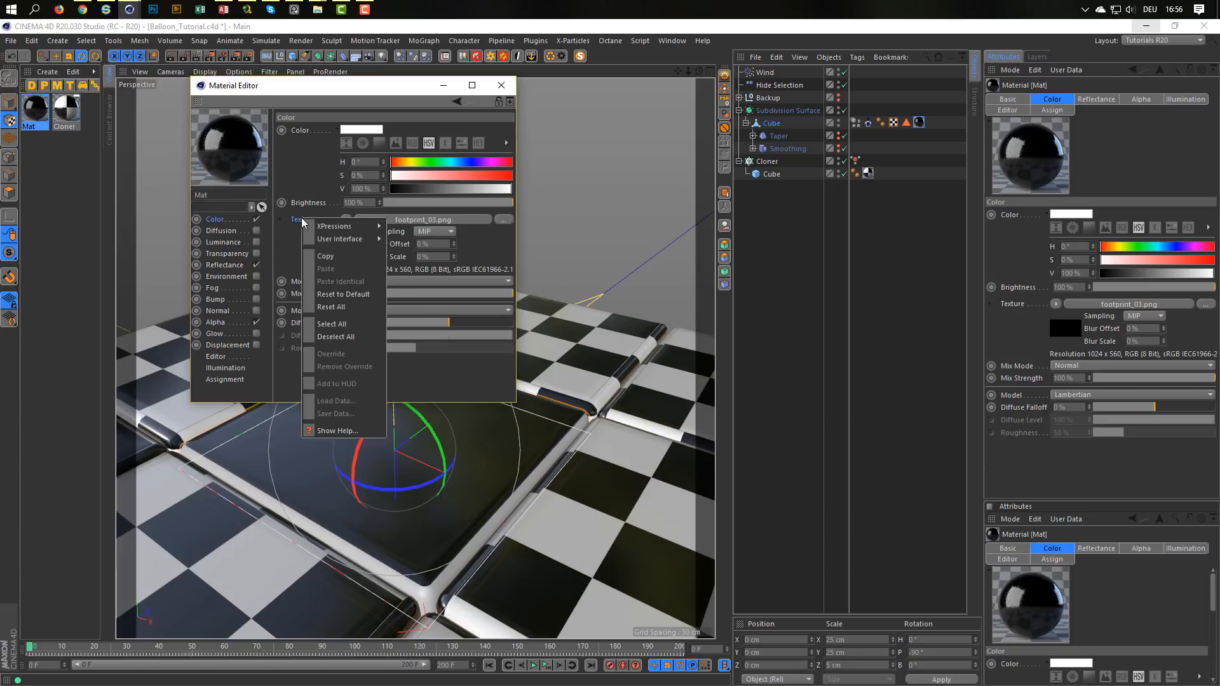
left_click(325, 256)
left_click(216, 322)
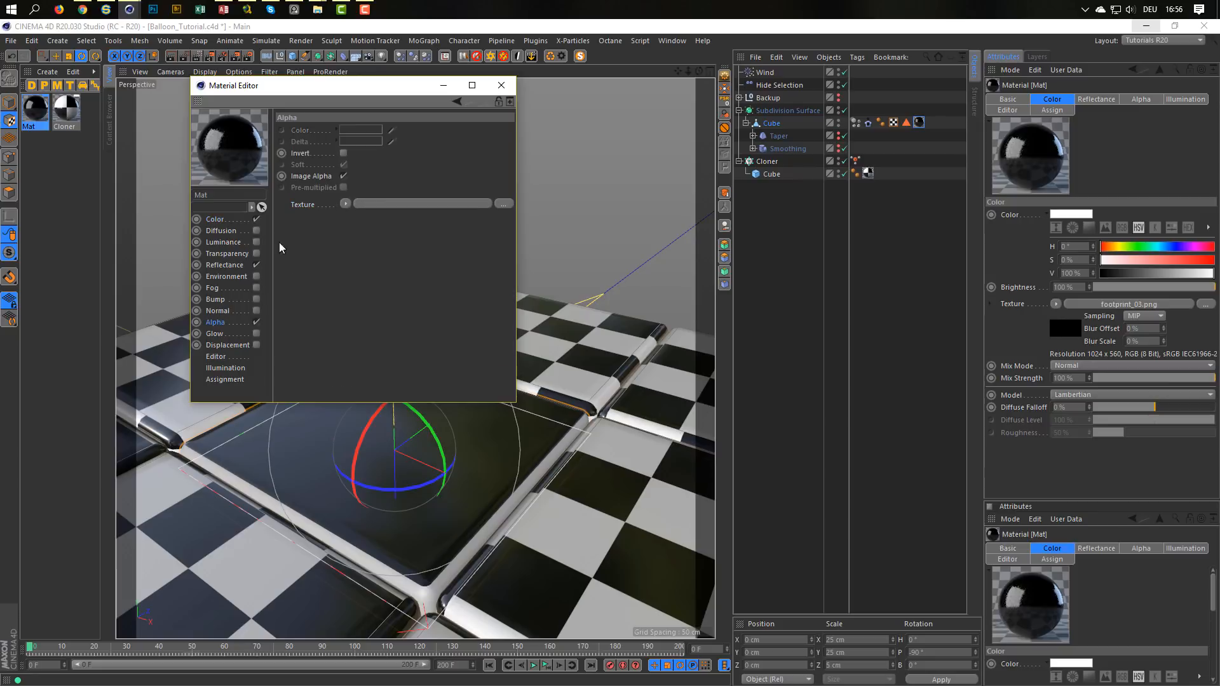
right_click(301, 204)
left_click(329, 251)
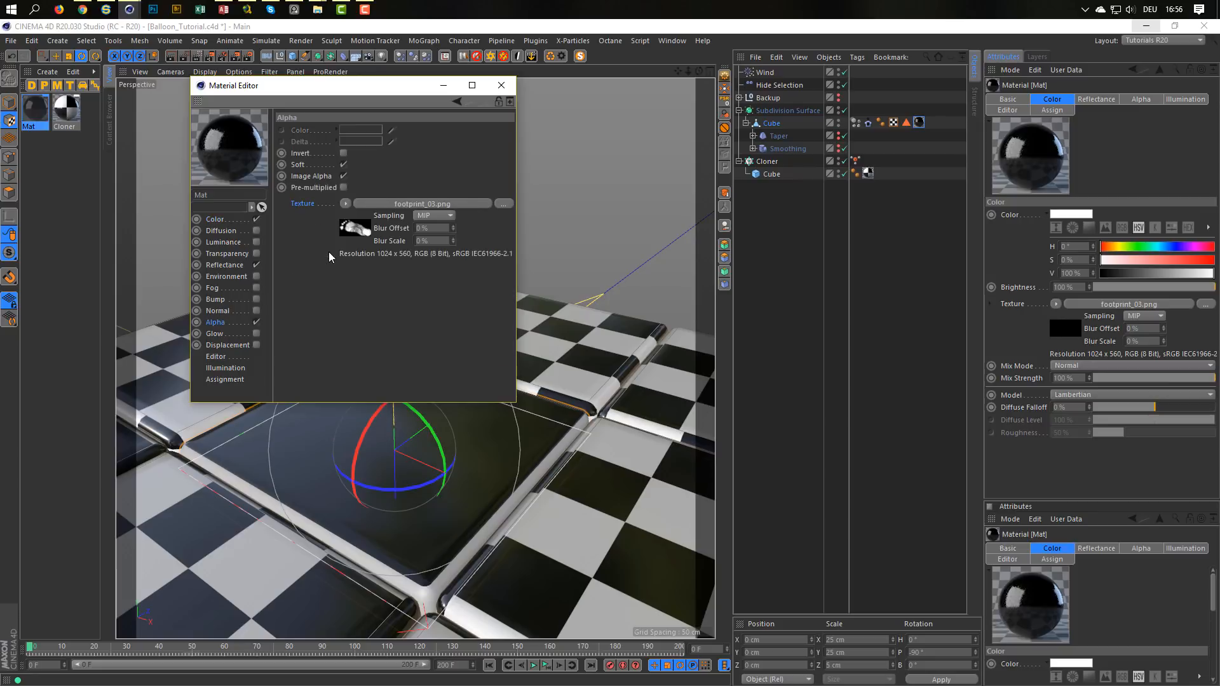
Create a new material, assign it to the balloon Cube, and place its texture tag before the Polygon Selection and Mat tags
left_click_drag(380, 89, 769, 148)
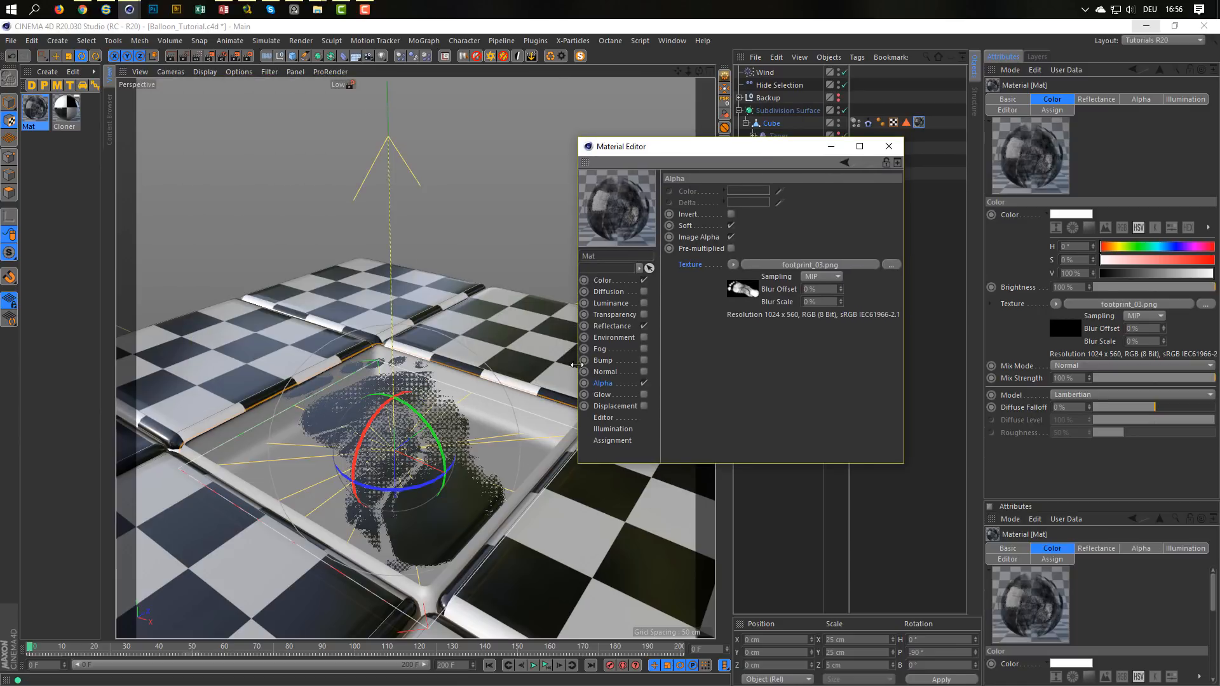
left_click_drag(696, 190, 685, 238)
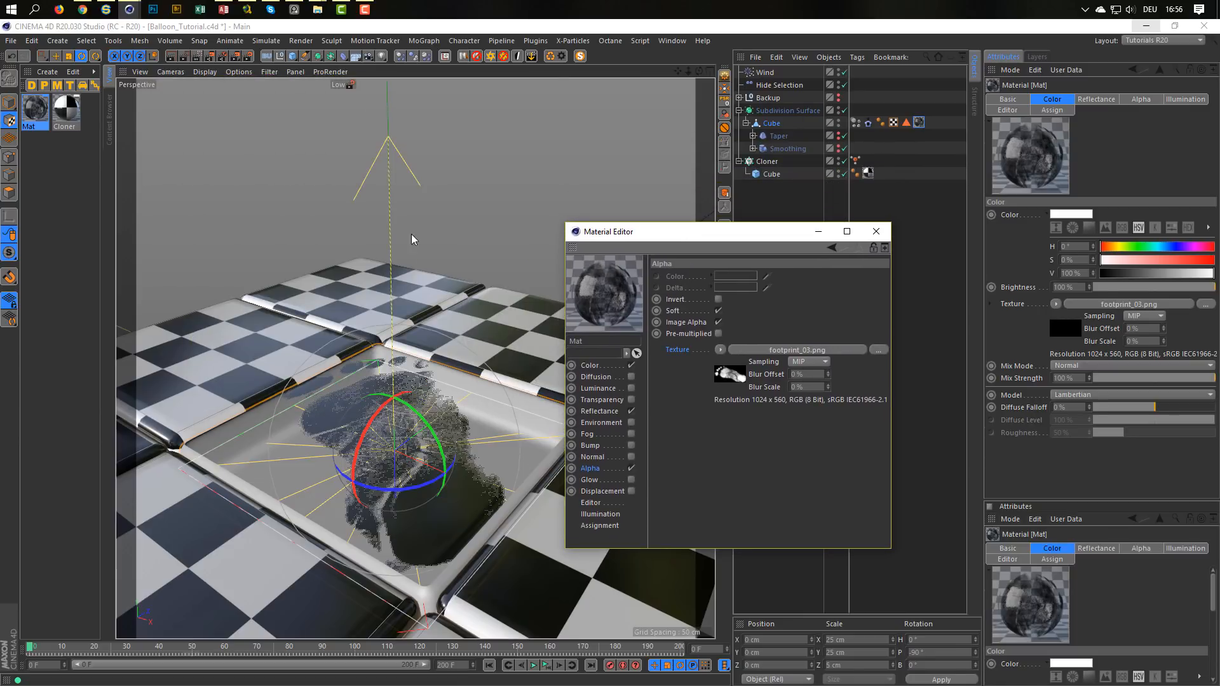
double_click(44, 185)
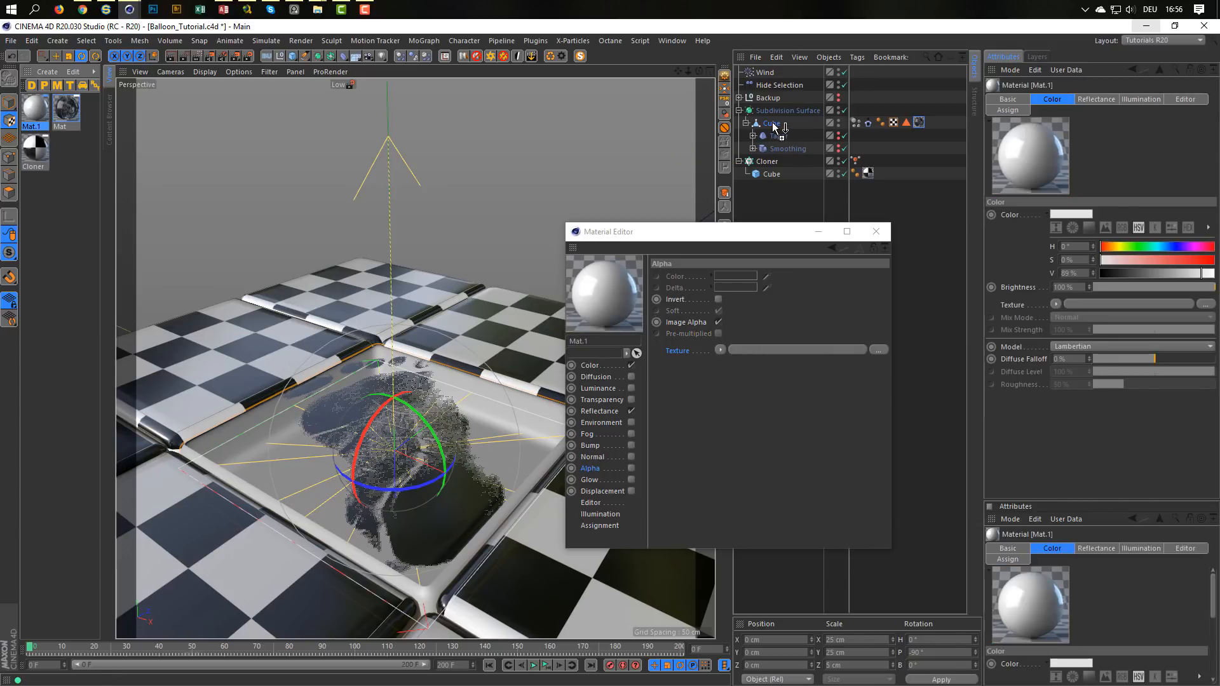
left_click_drag(774, 127, 774, 126)
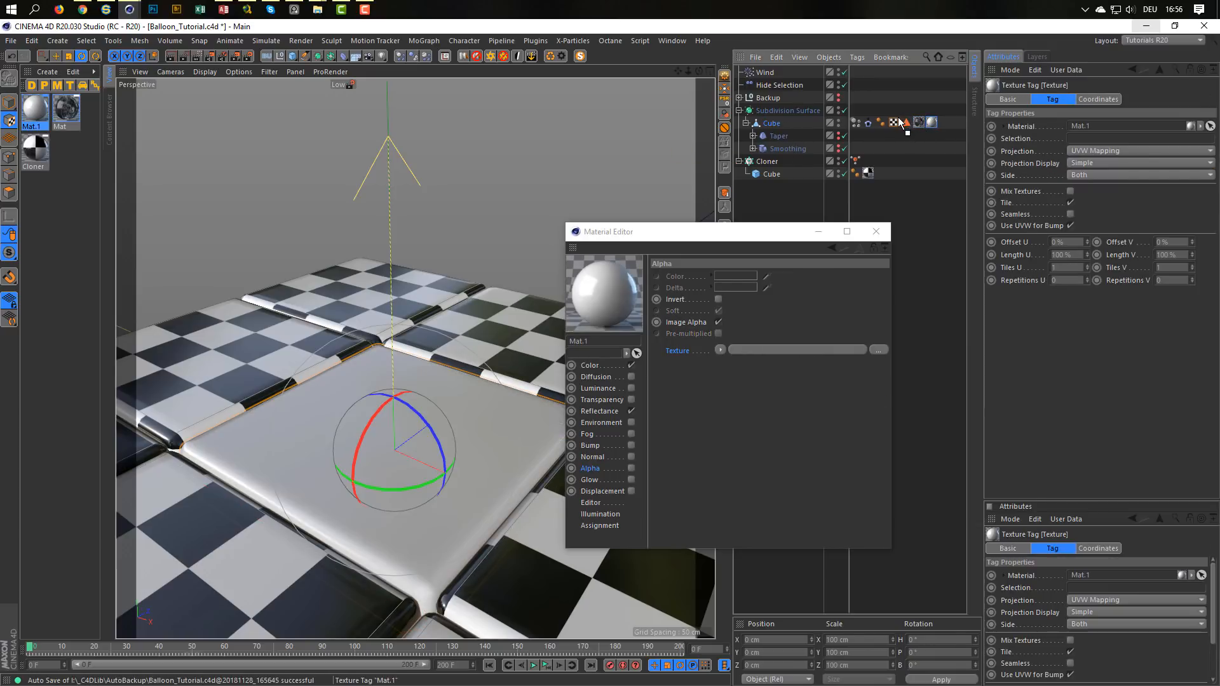
left_click_drag(901, 122, 902, 122)
Play the balloon simulation to check the footprint texture during inflation, and return to the first frame
left_click_drag(397, 447, 371, 429, "alt")
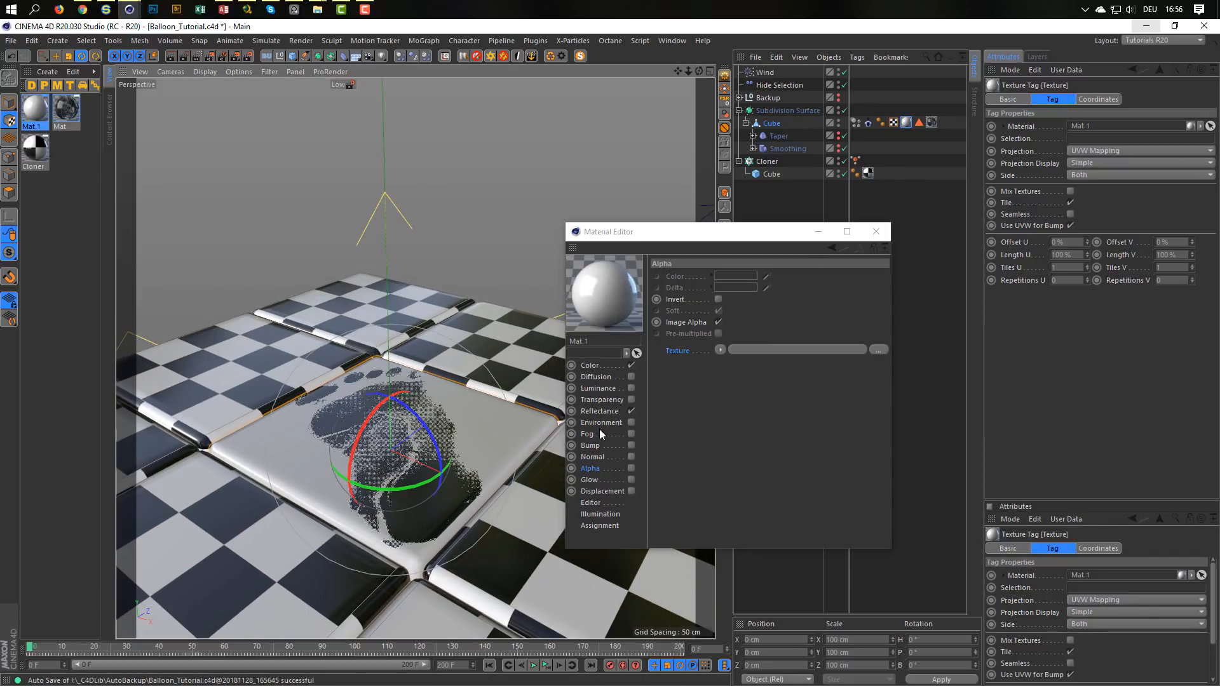
scroll(452, 433, "down", 6)
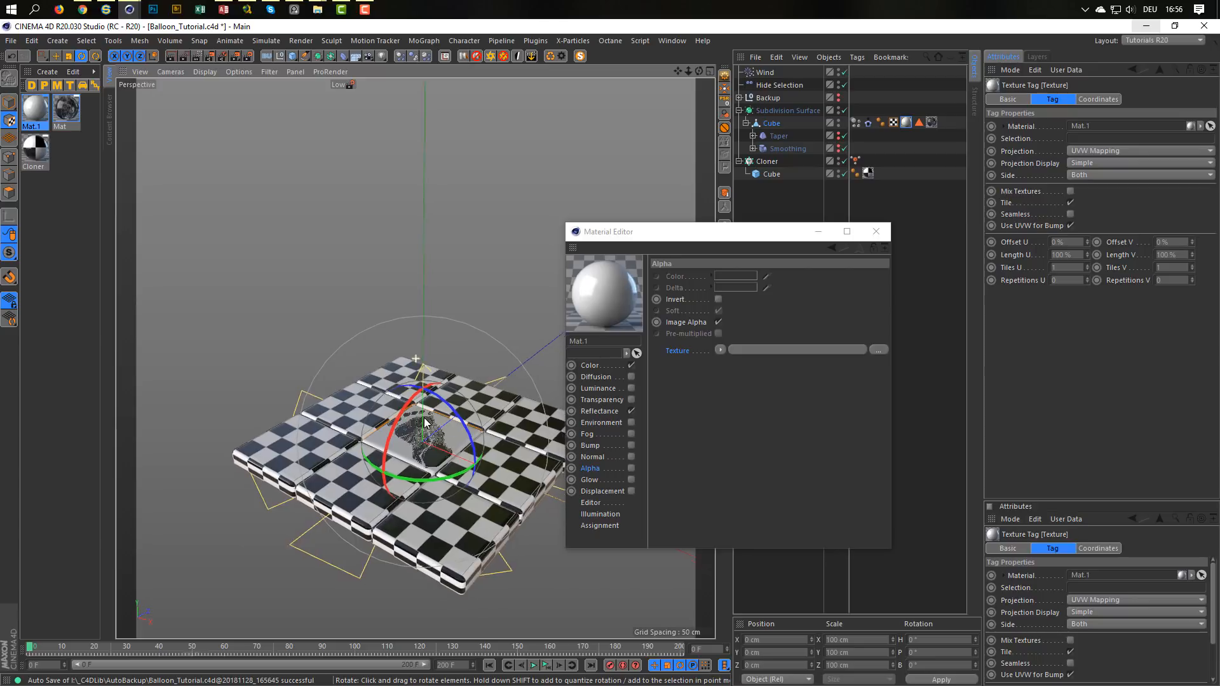
left_click_drag(412, 390, 425, 366, "alt")
left_click_drag(718, 230, 880, 273)
left_click(546, 665)
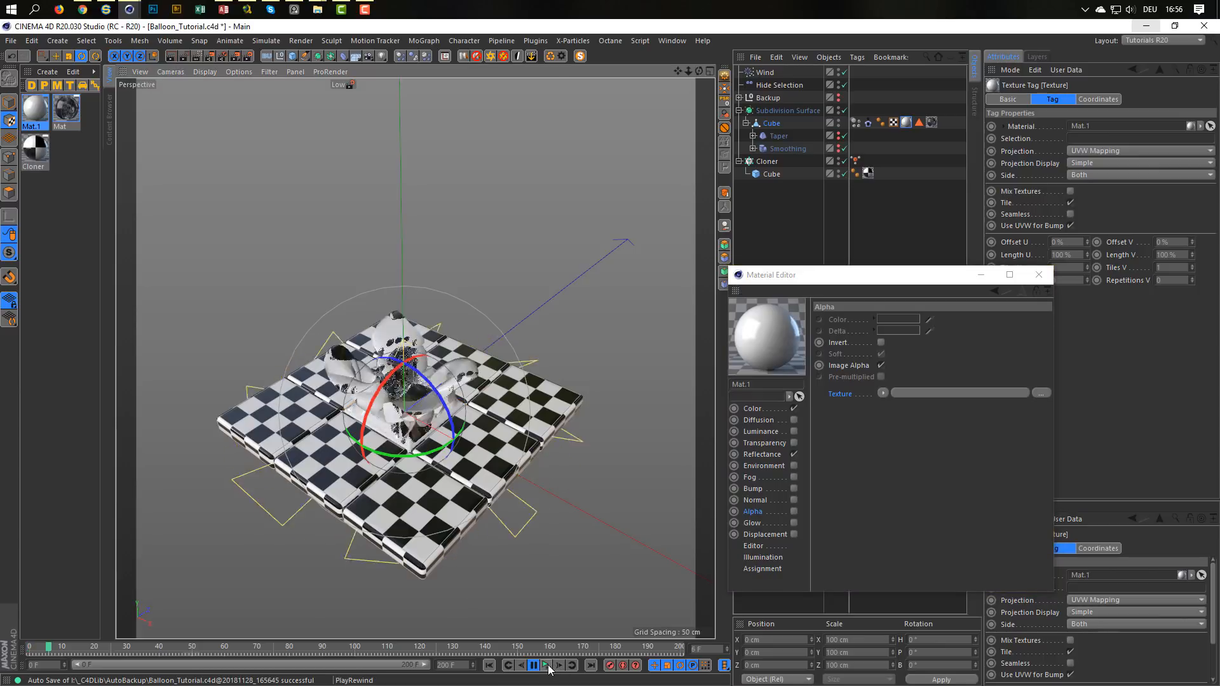
right_click_drag(481, 396, 362, 391, "alt")
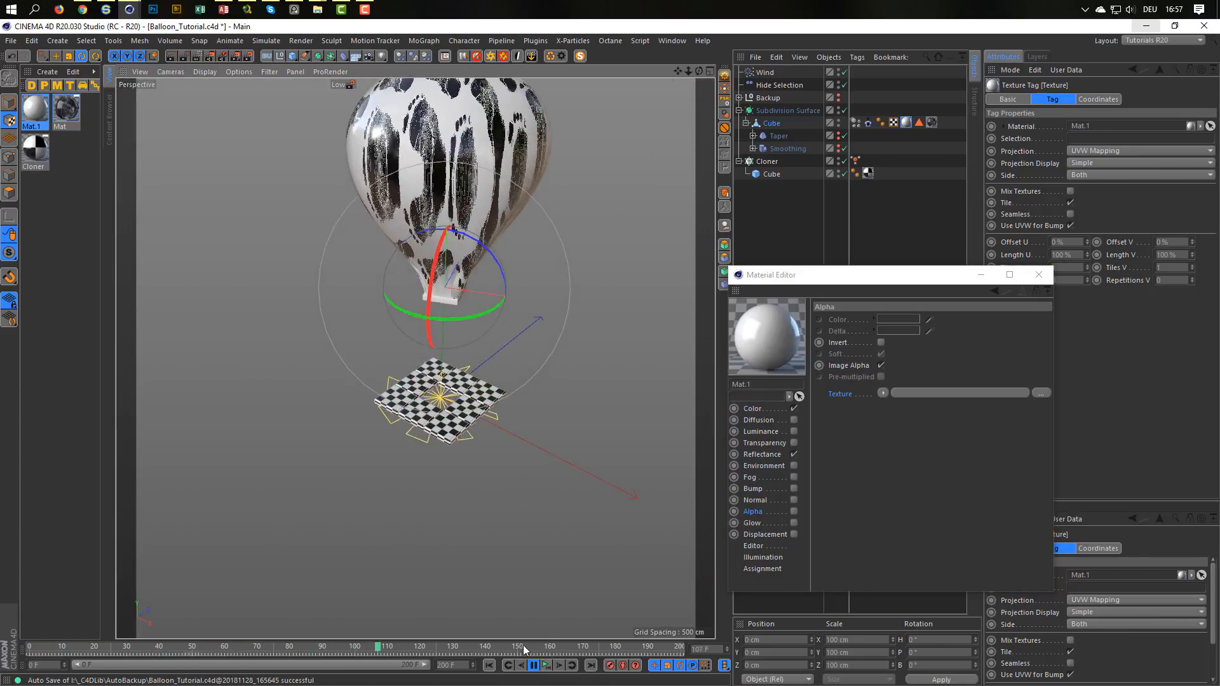
left_click(548, 667)
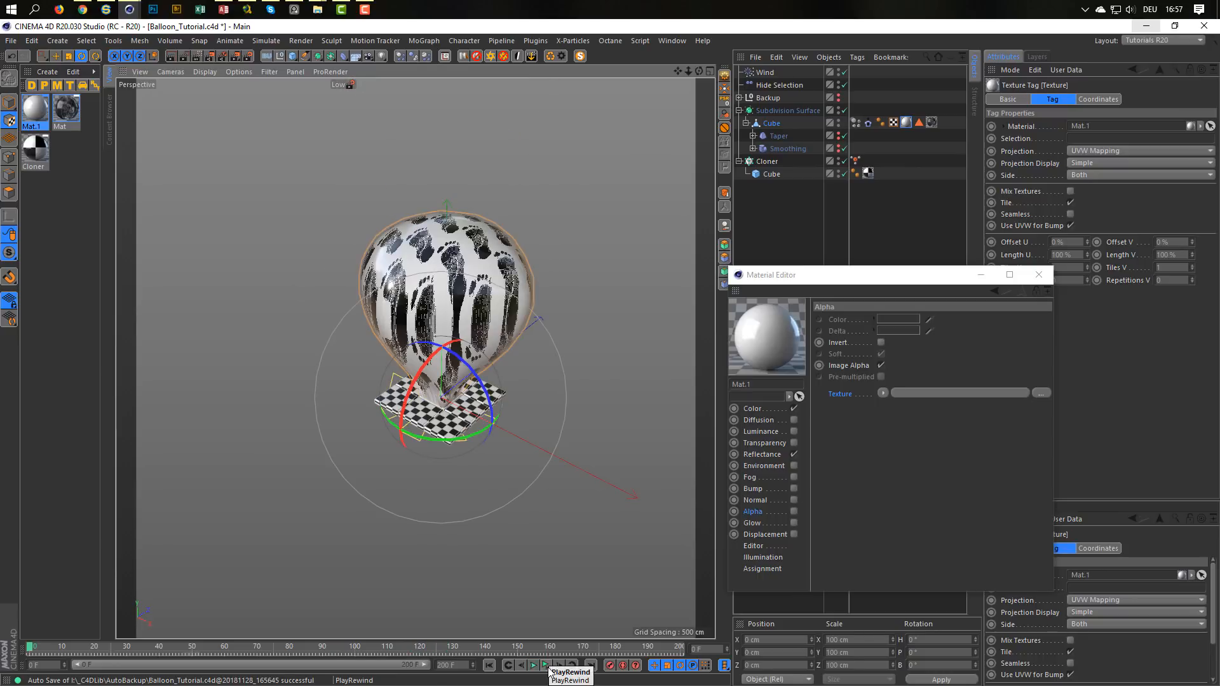
left_click(547, 667)
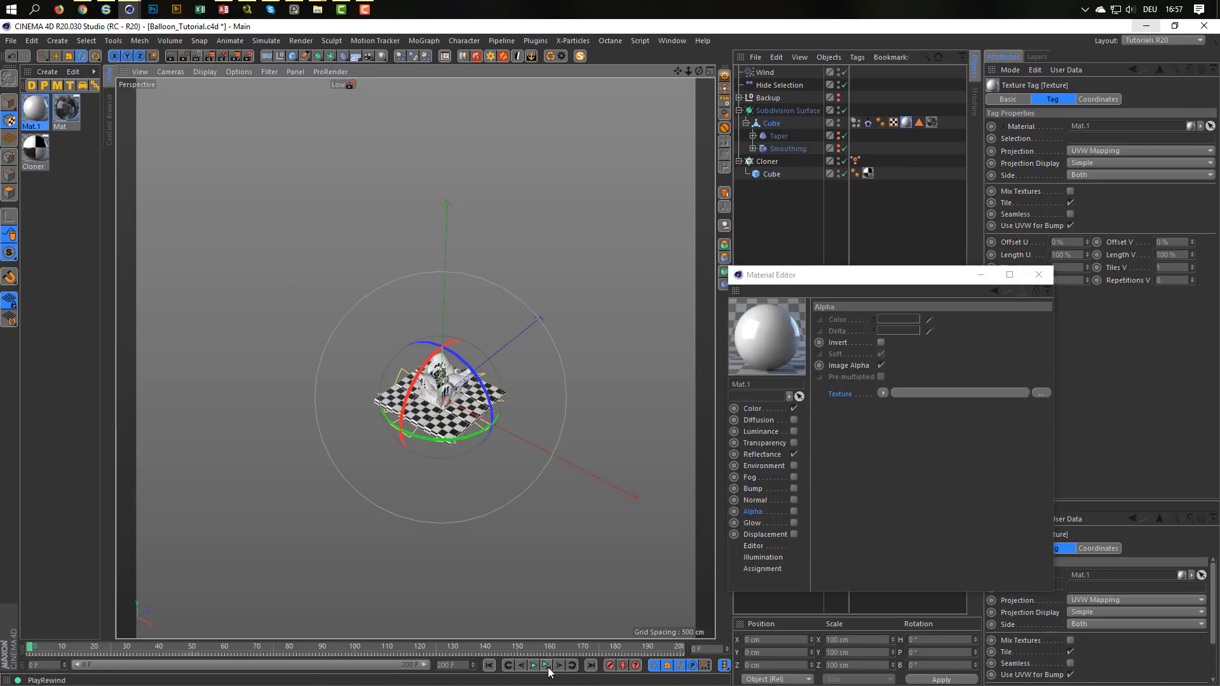
left_click(489, 665)
scroll(517, 374, "up", 8)
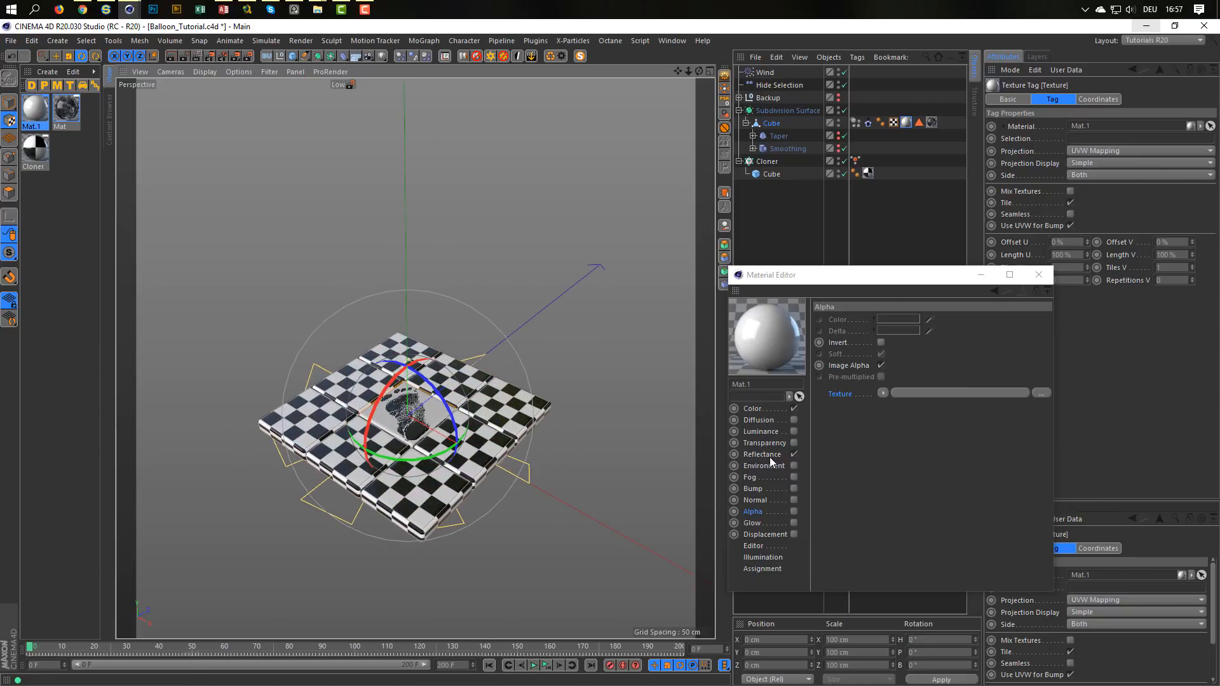
left_click(766, 455)
left_click(787, 406)
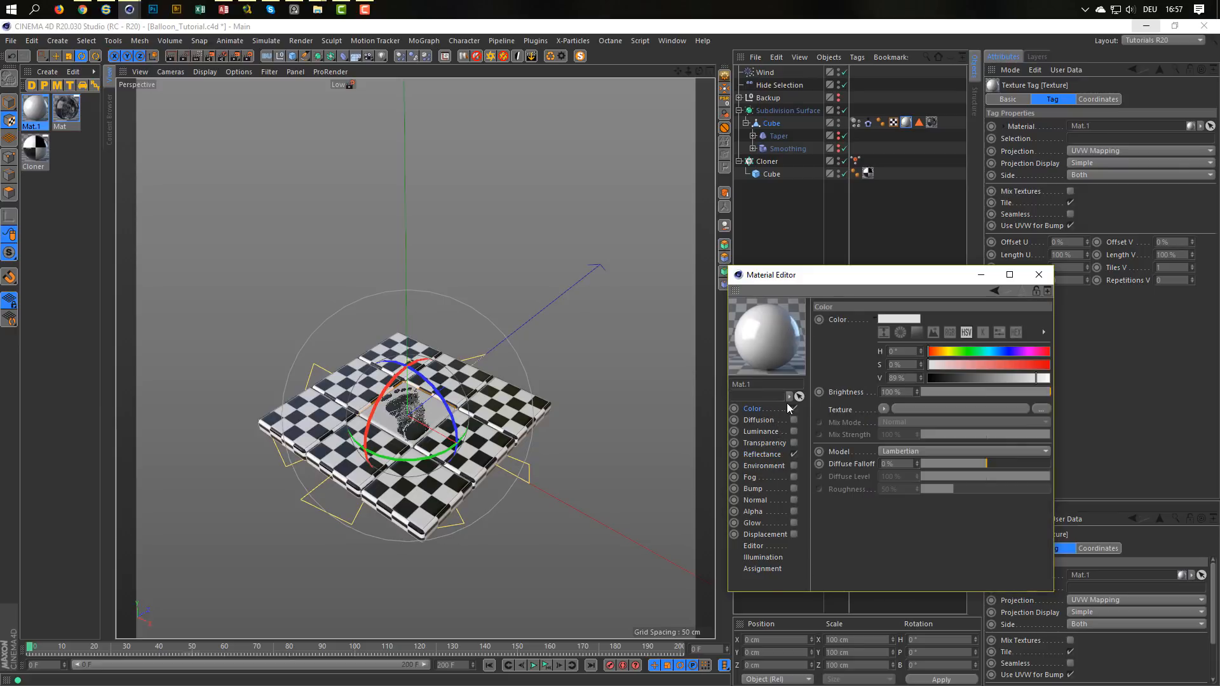
left_click(793, 408)
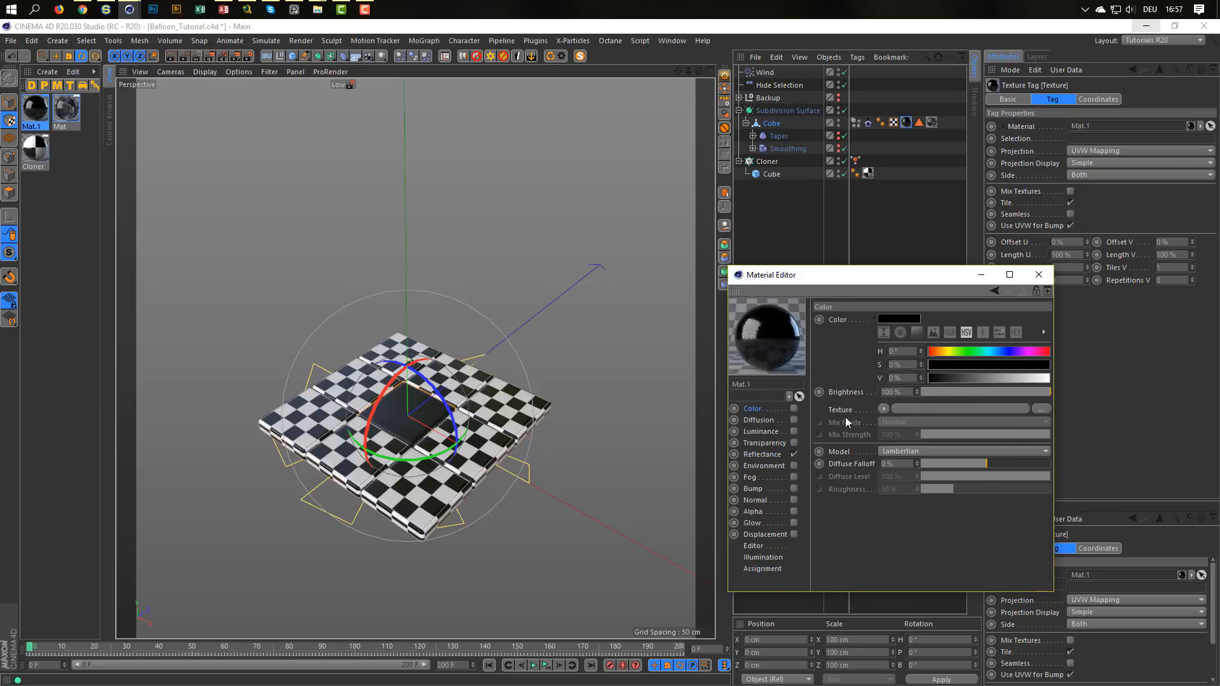
left_click(794, 511)
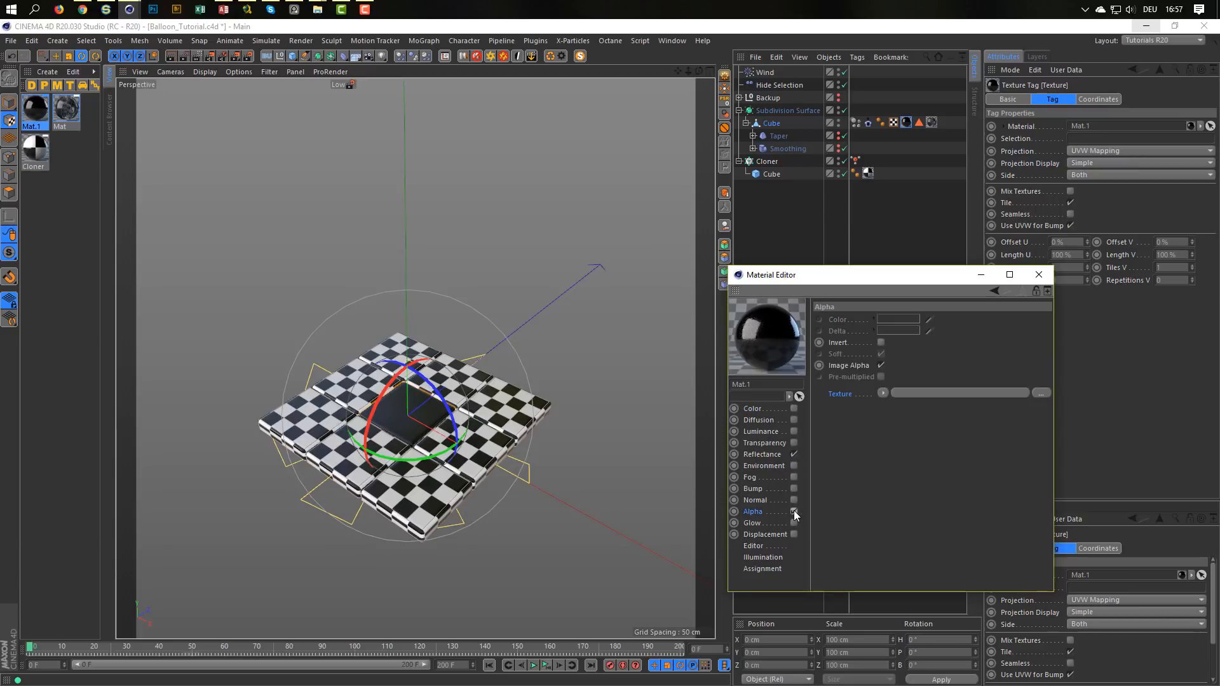
left_click(39, 109)
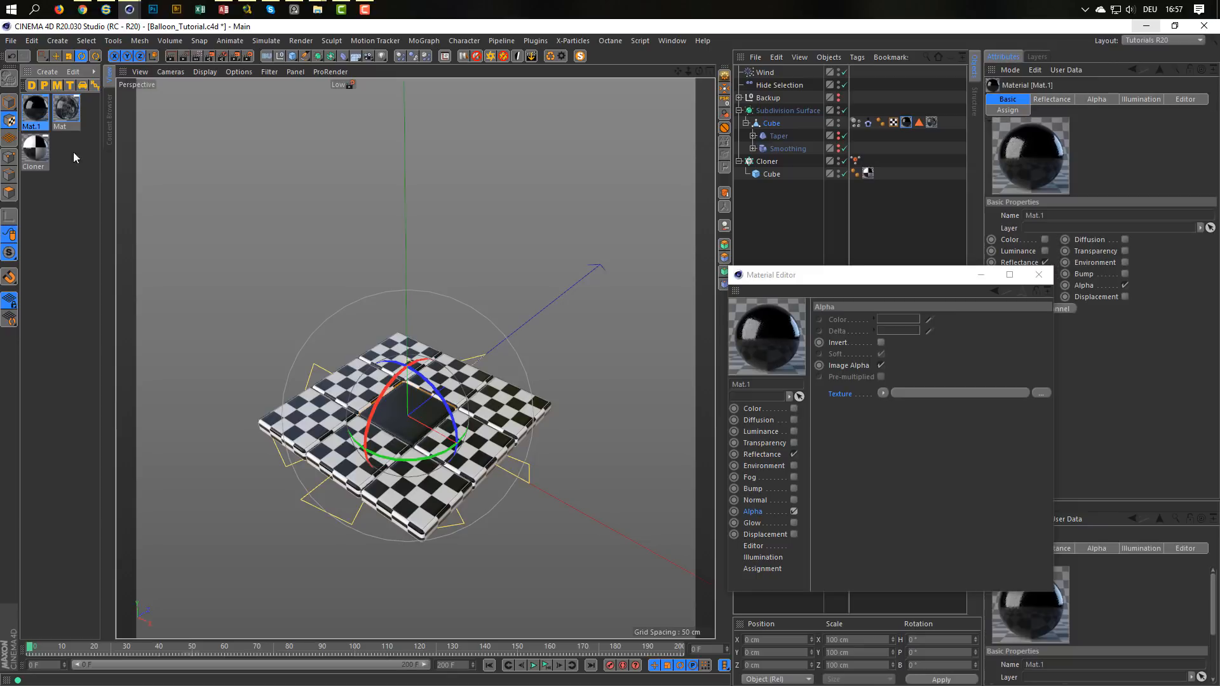
left_click(752, 410)
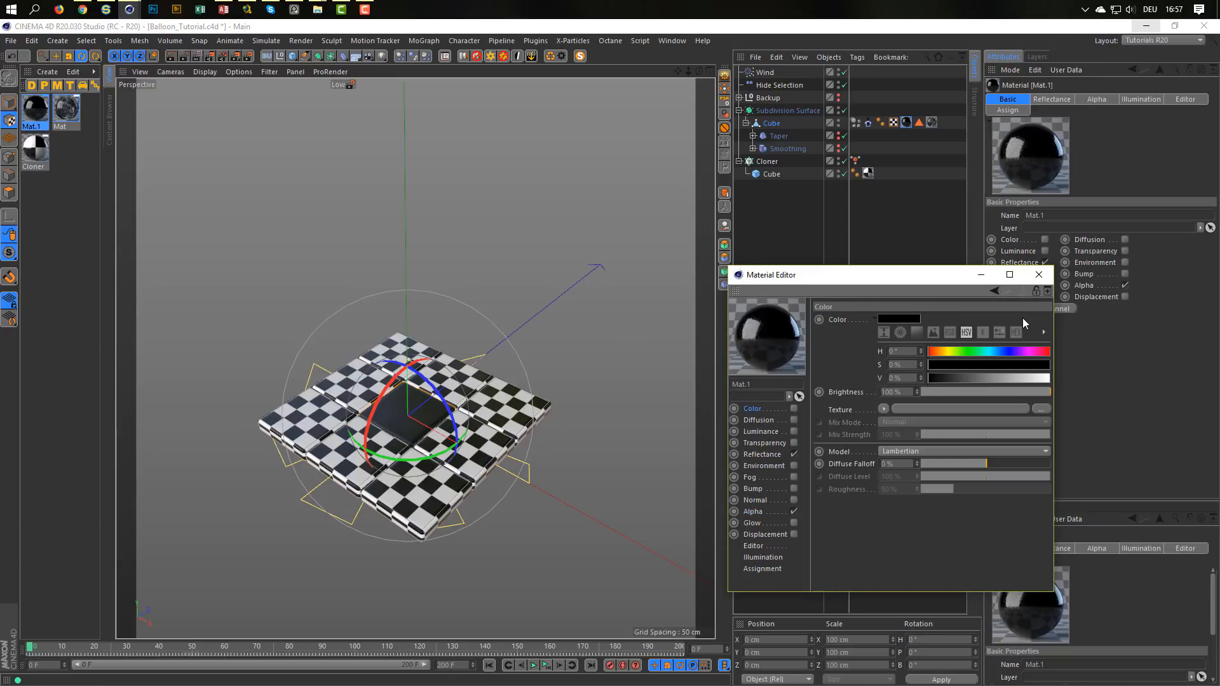
key("ctrl+z")
key("ctrl+z")
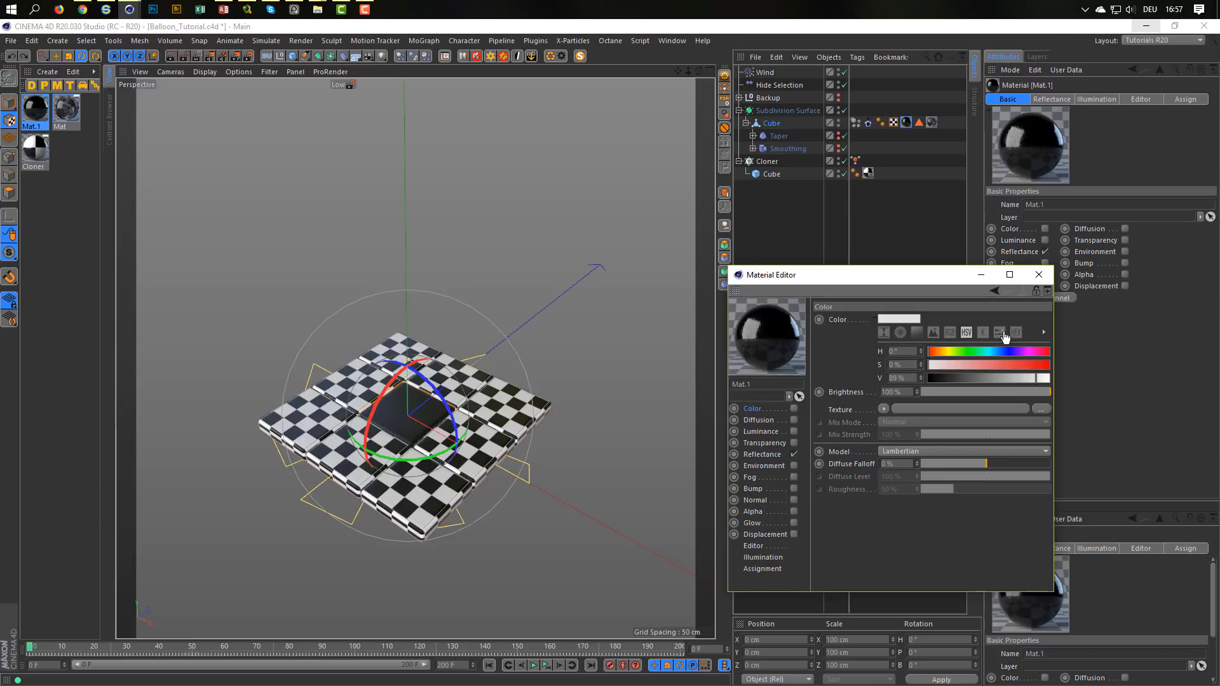
left_click(794, 409)
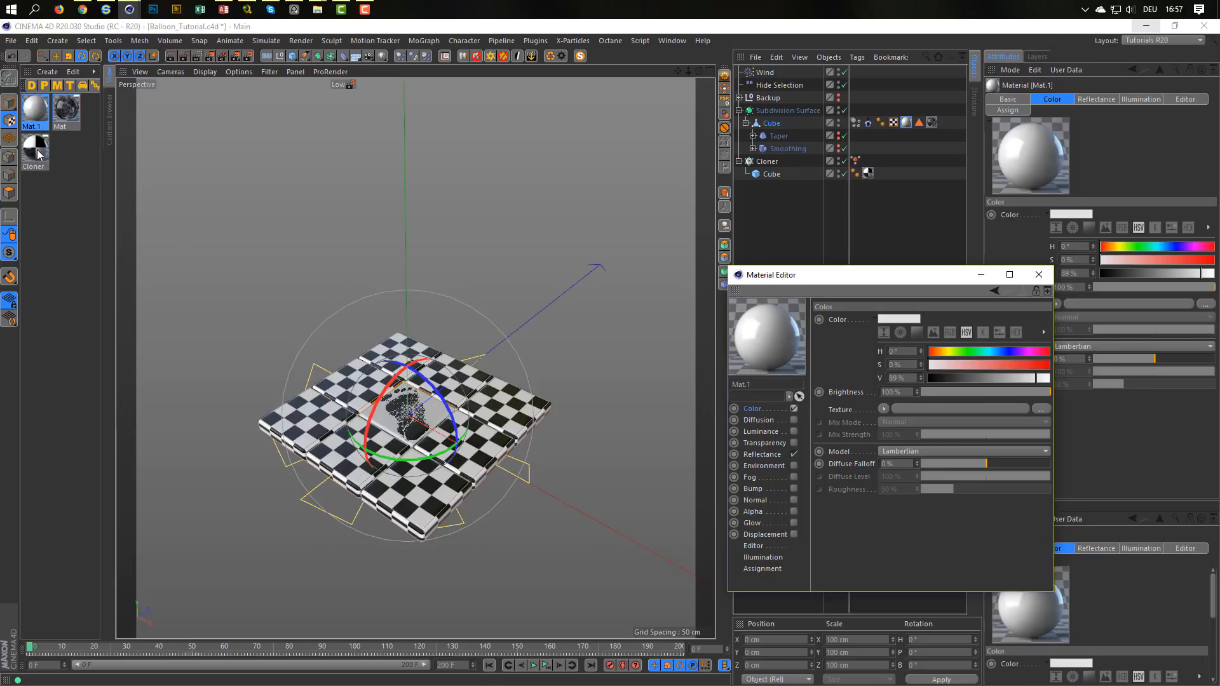
Disable the Mat material's Color channel and set its color's V value to 0%
left_click(66, 111)
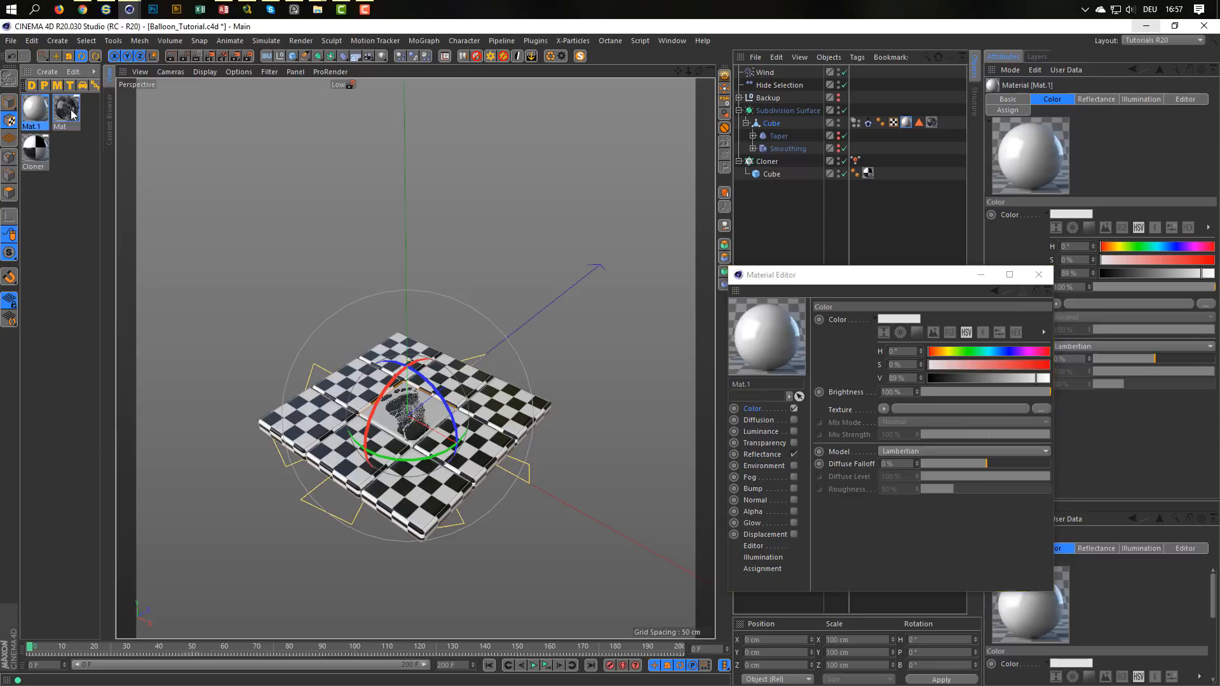
left_click(794, 409)
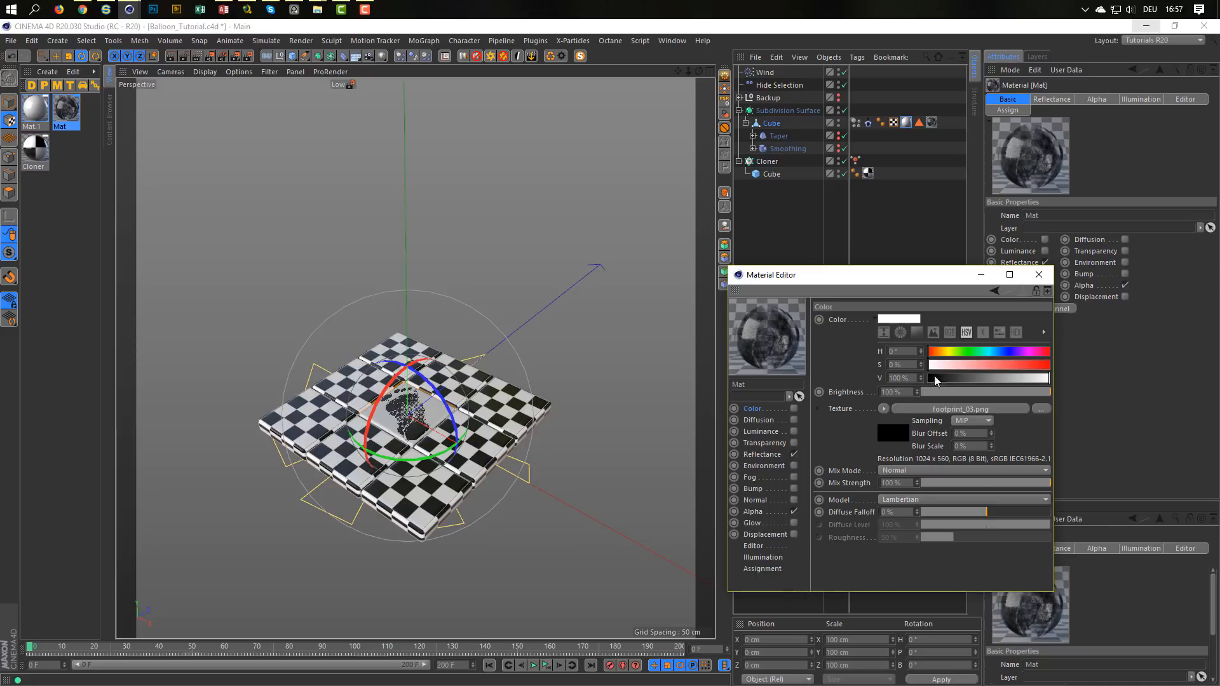
left_click_drag(922, 378, 920, 380)
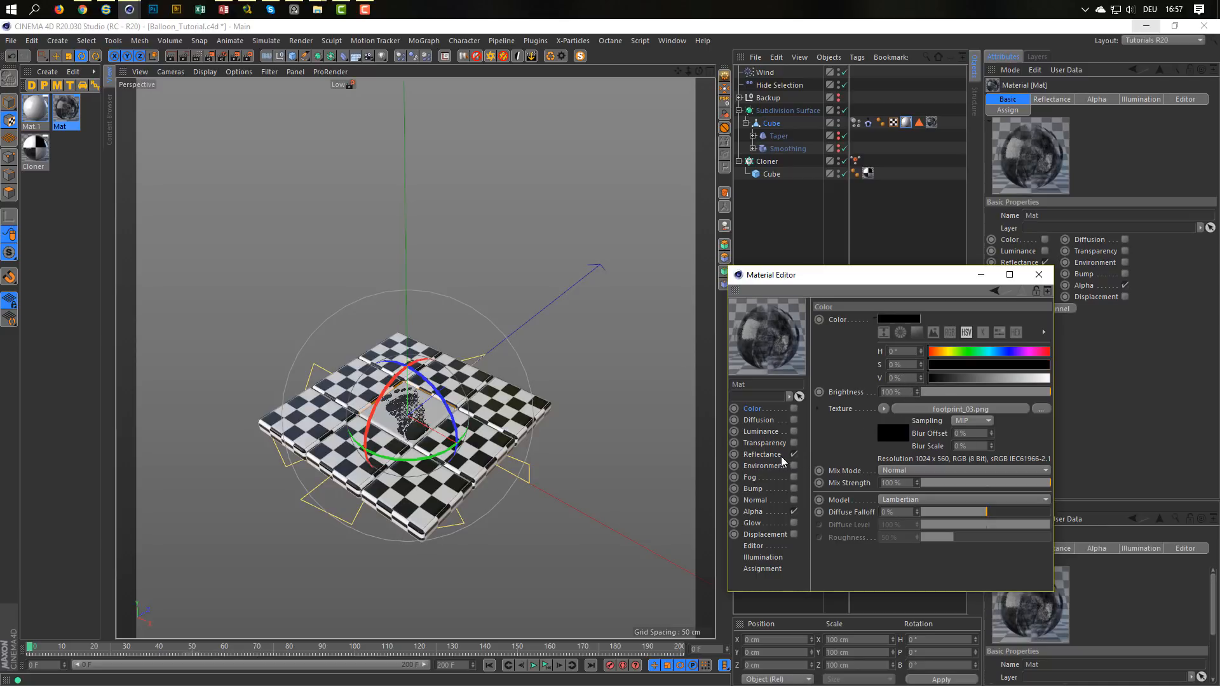
left_click(776, 512)
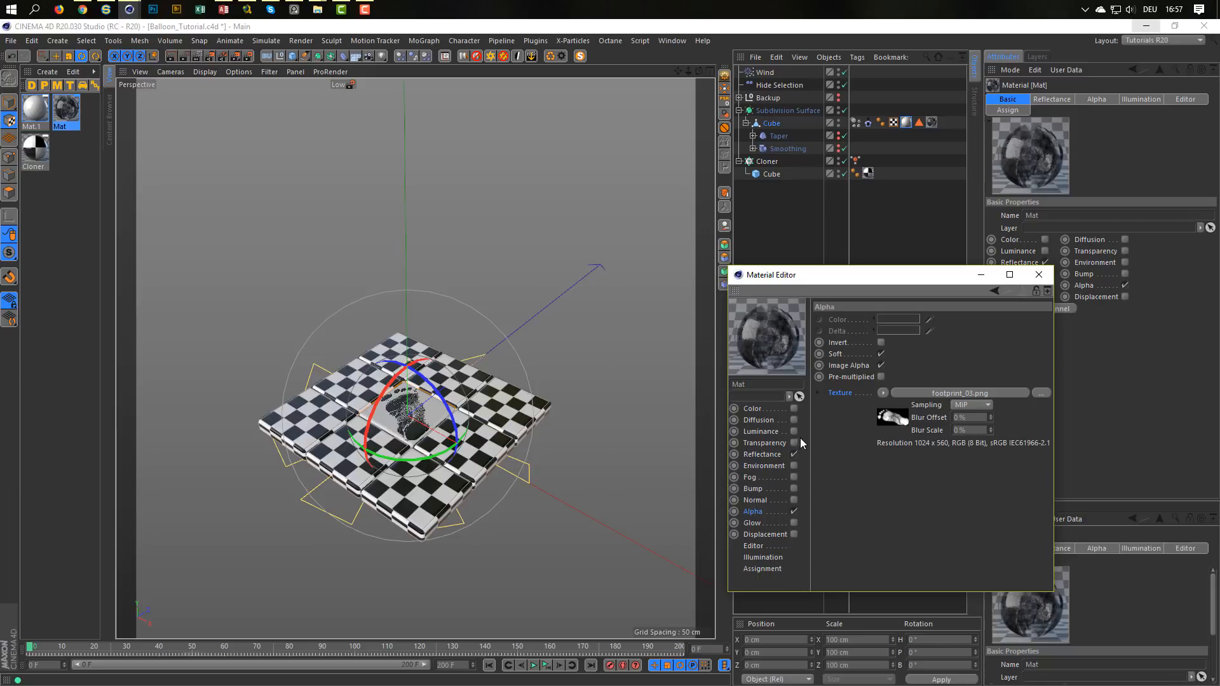
Add a Stick Texture tag to the balloon Cube
left_click_drag(467, 414, 504, 391, "alt")
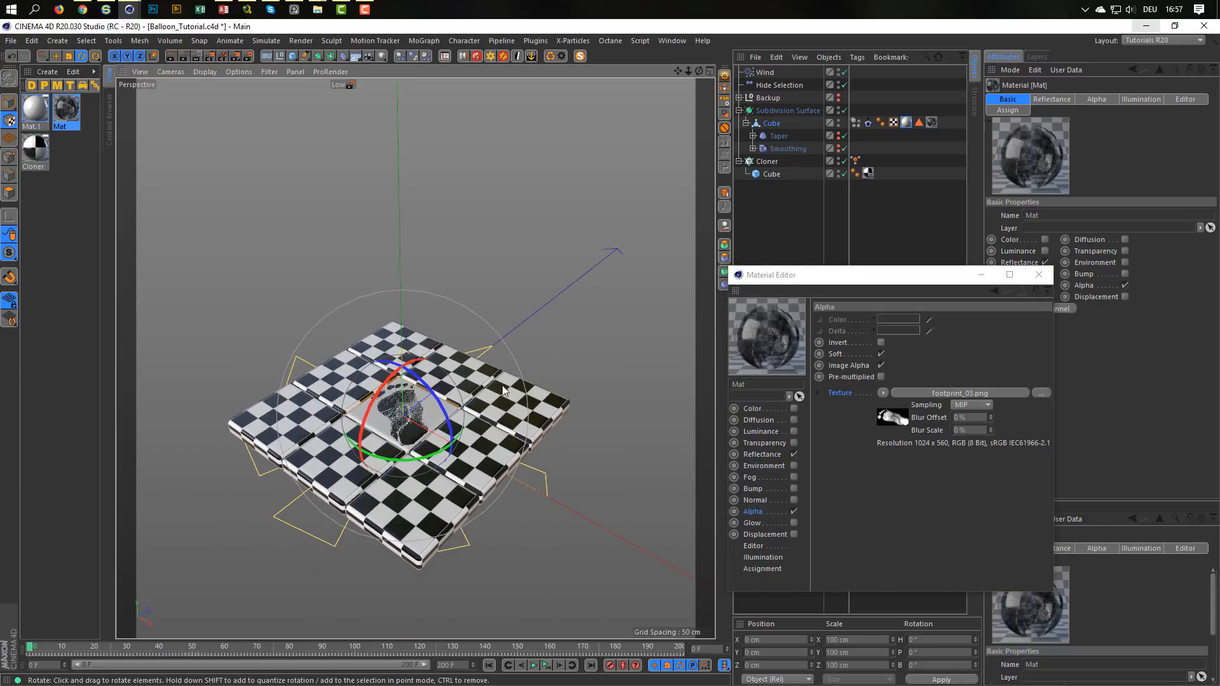
left_click(930, 124)
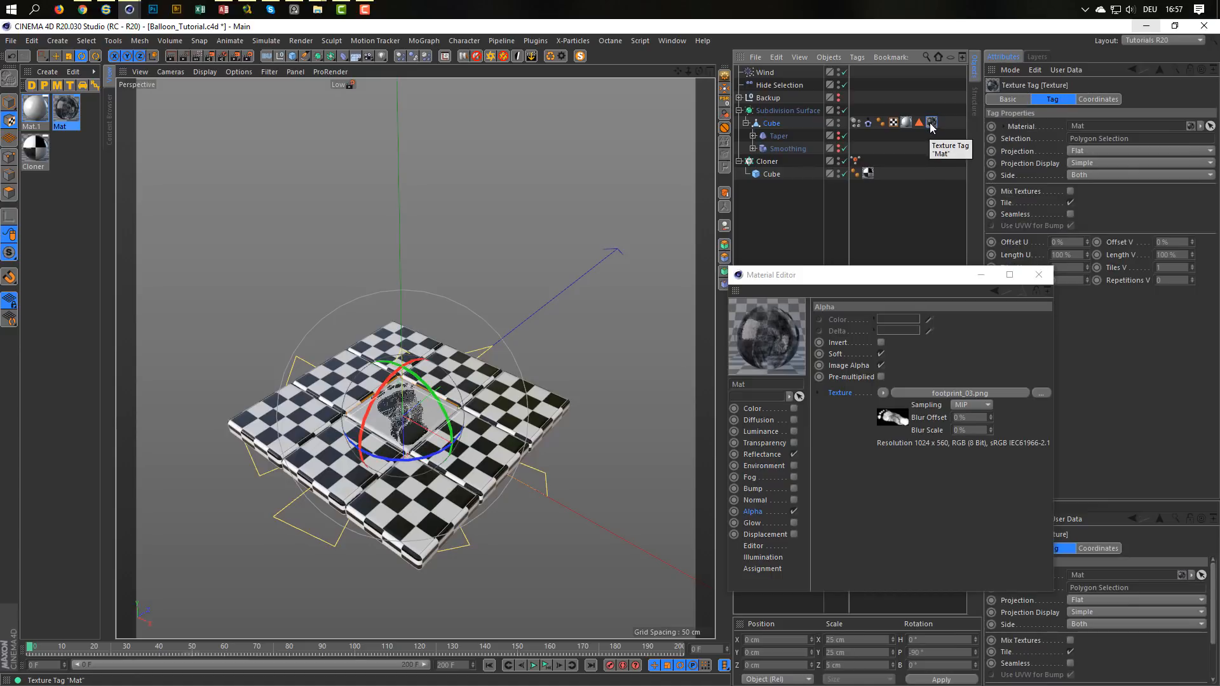
right_click(774, 127)
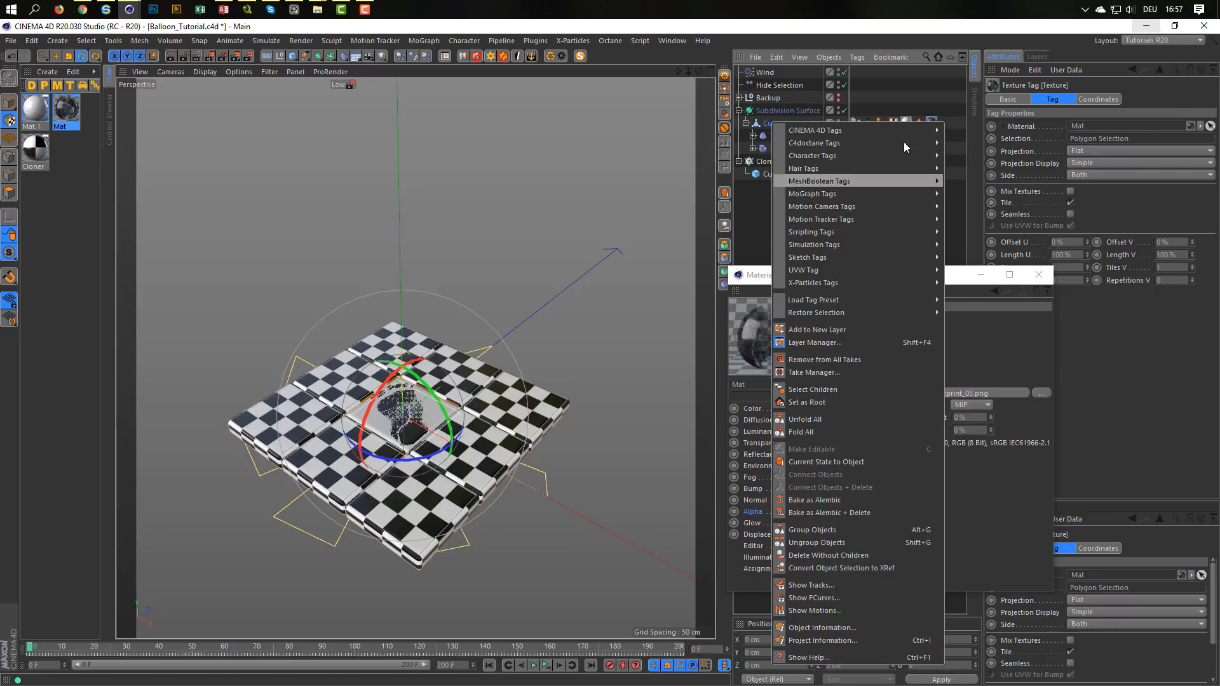
mouse_move(908, 130)
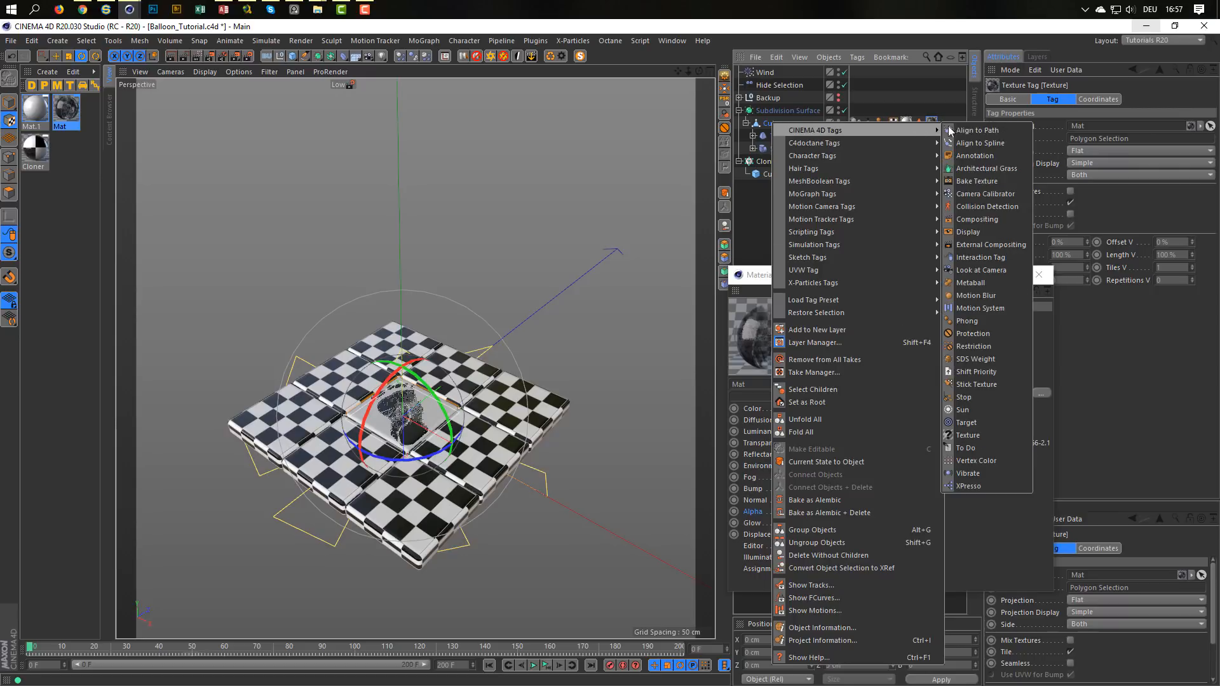
left_click(981, 385)
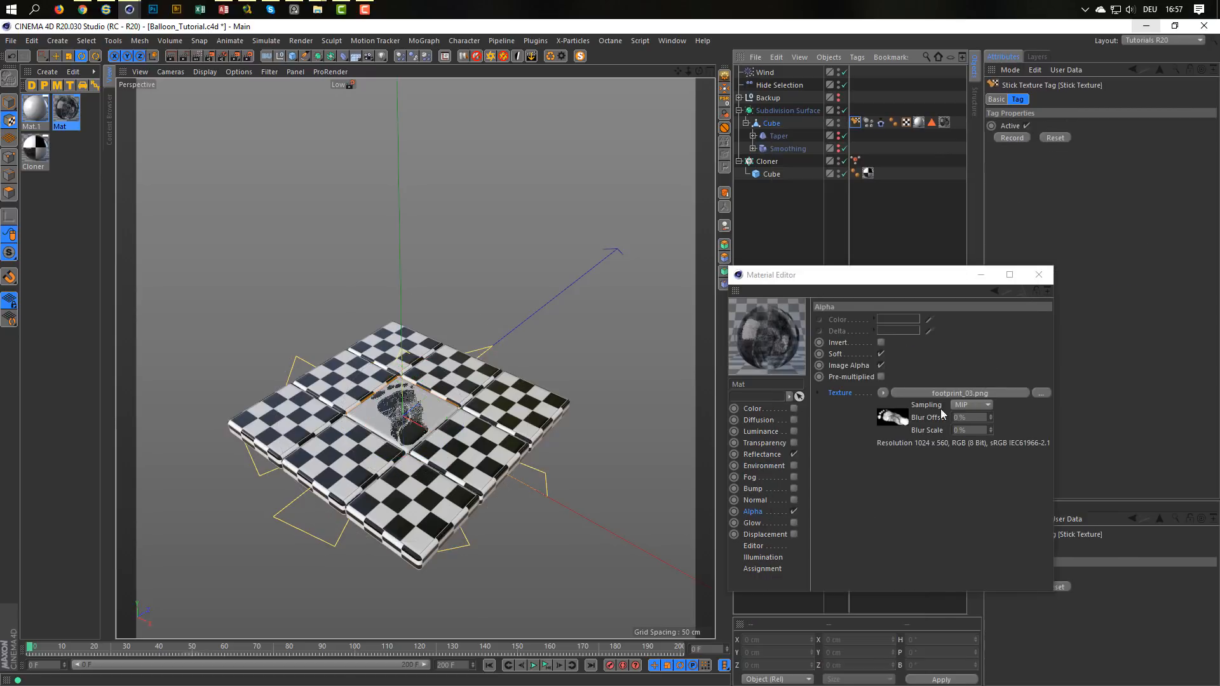
Play the simulation with the Stick Texture tag in place and rewind it to the first frame
left_click(546, 665)
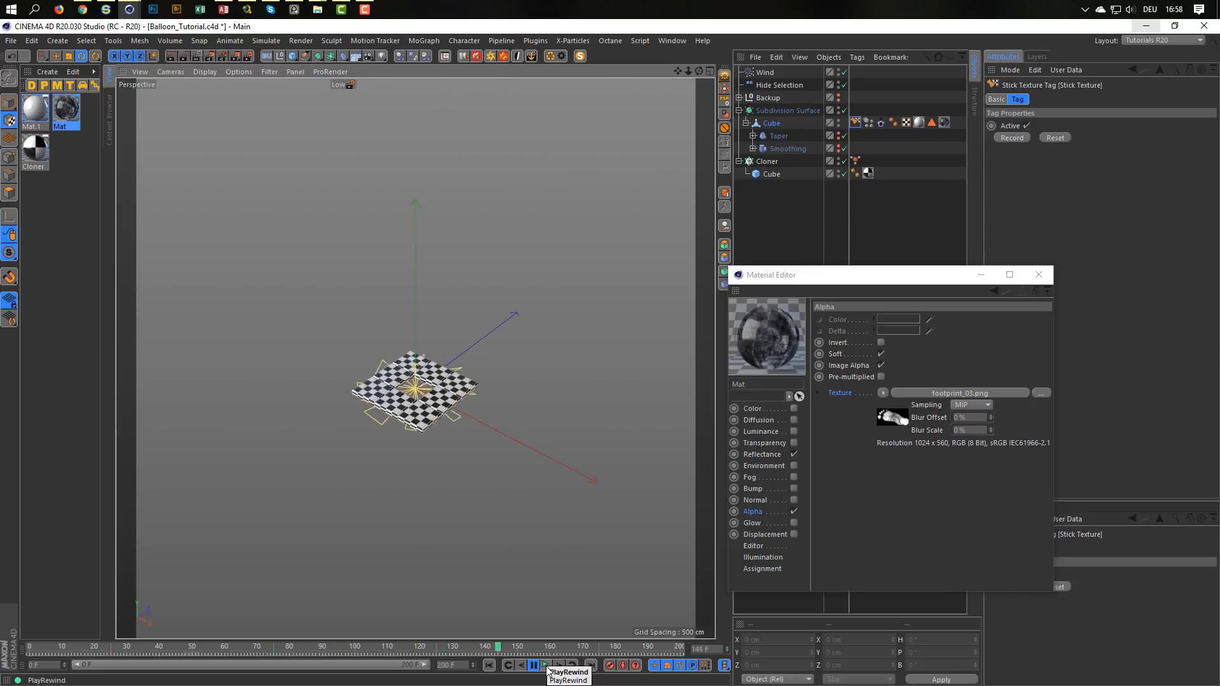
left_click(534, 666)
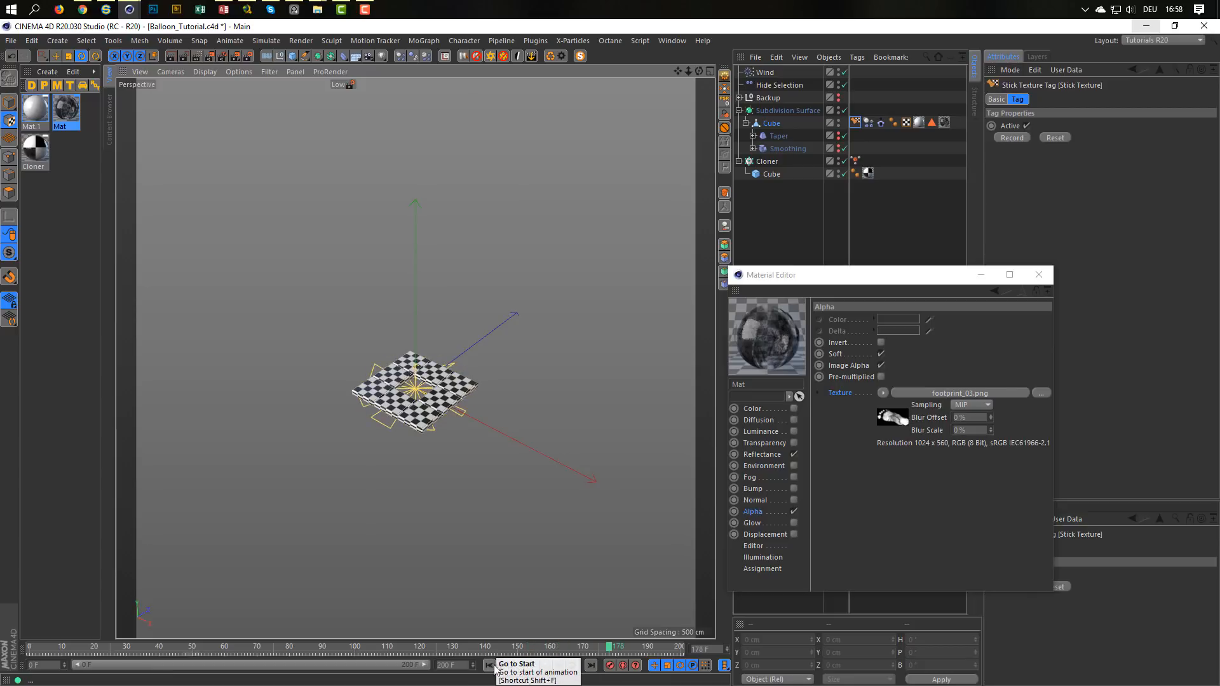
left_click(489, 665)
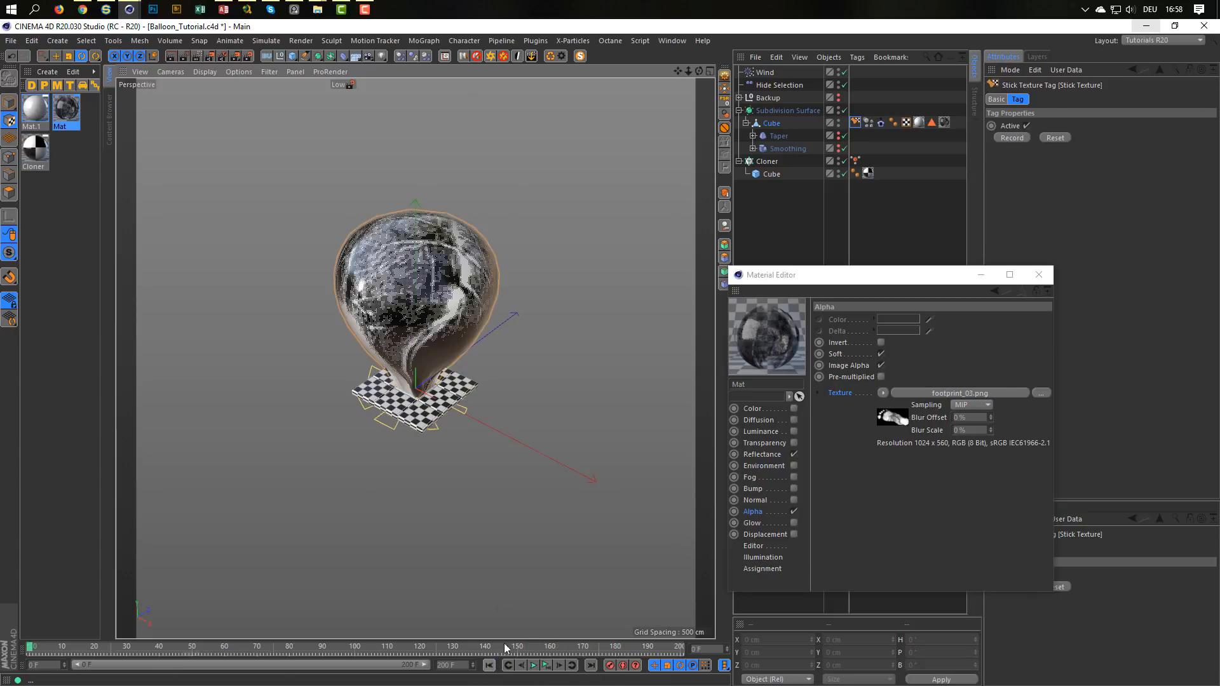
Select the footprint's texture tag on the balloon Cube and close the Material Editor
scroll(448, 316, "up", 5)
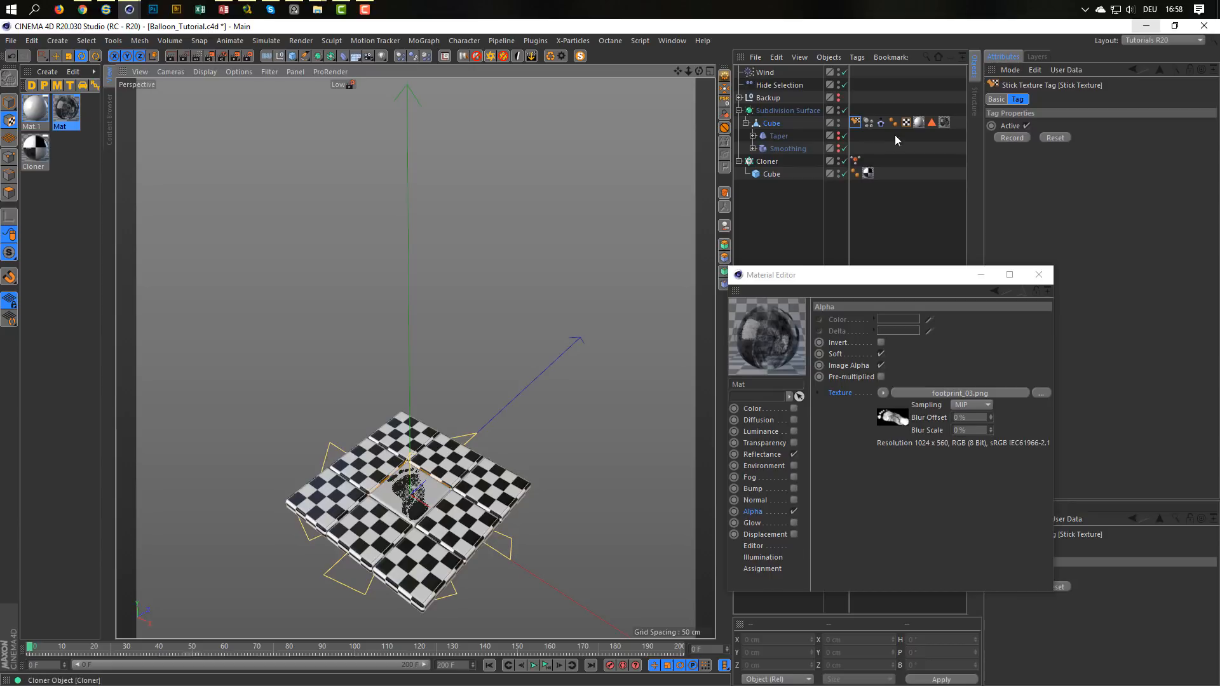
left_click(944, 122)
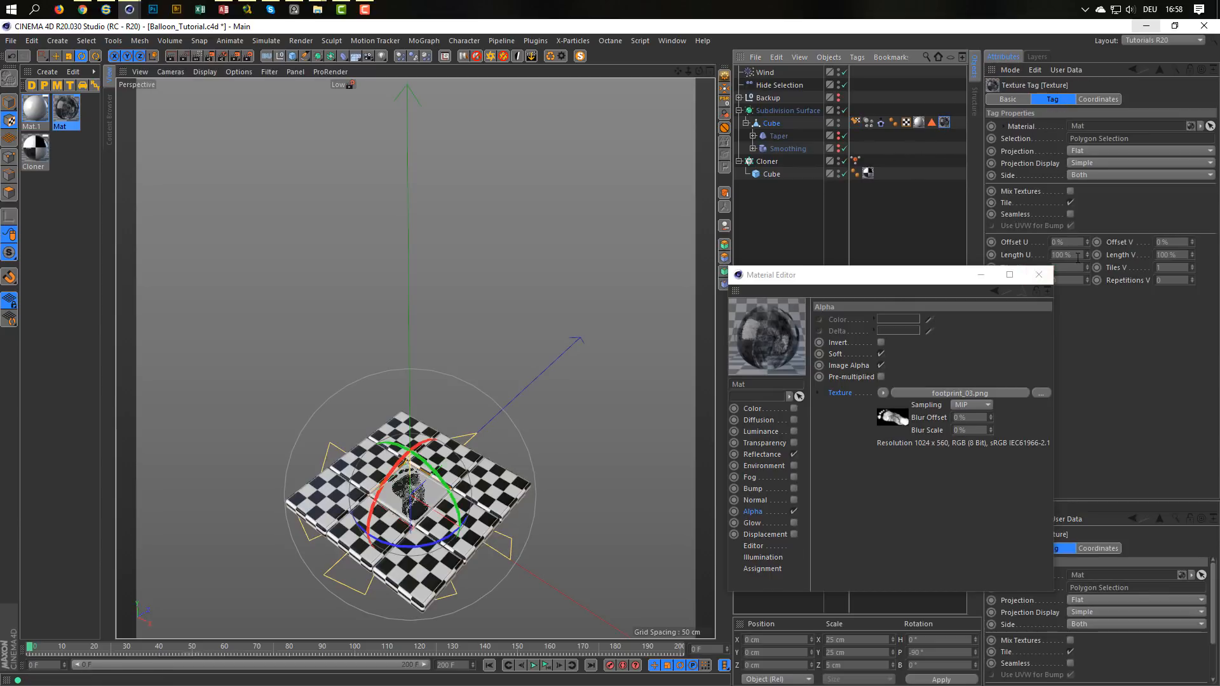
left_click_drag(962, 283, 853, 278)
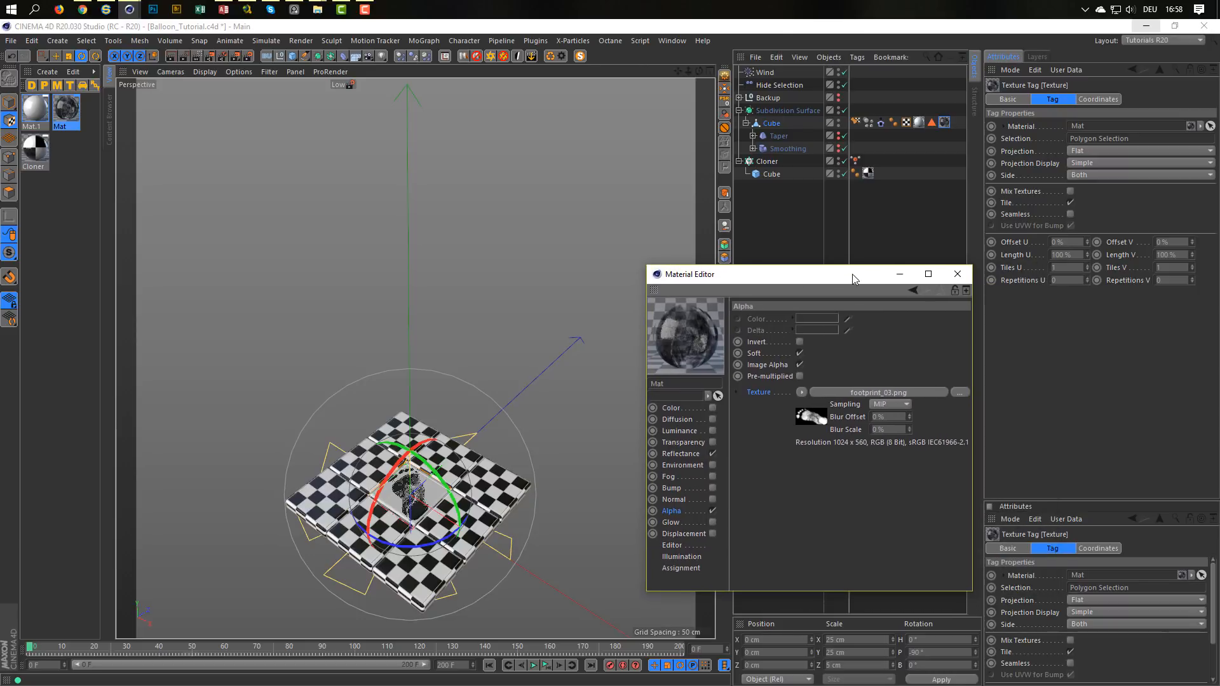
left_click(957, 273)
Try to scale the footprint's texture projection with the balloon Cube object selected
left_click(770, 124)
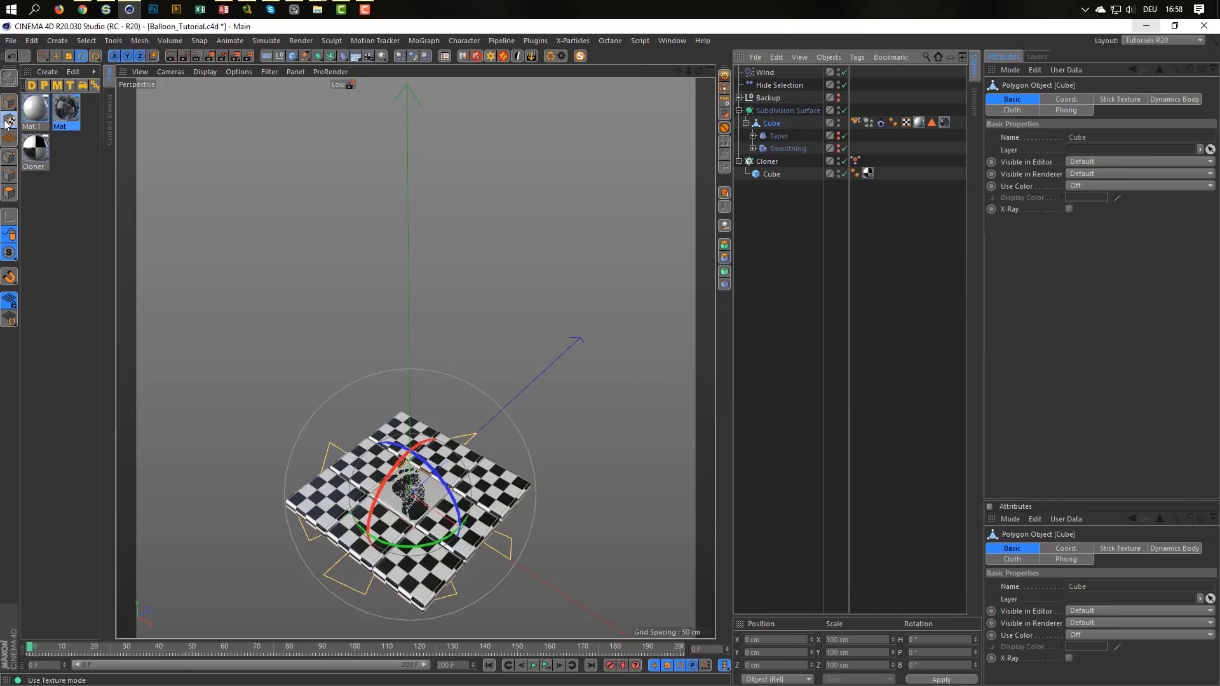
scroll(474, 444, "up", 5)
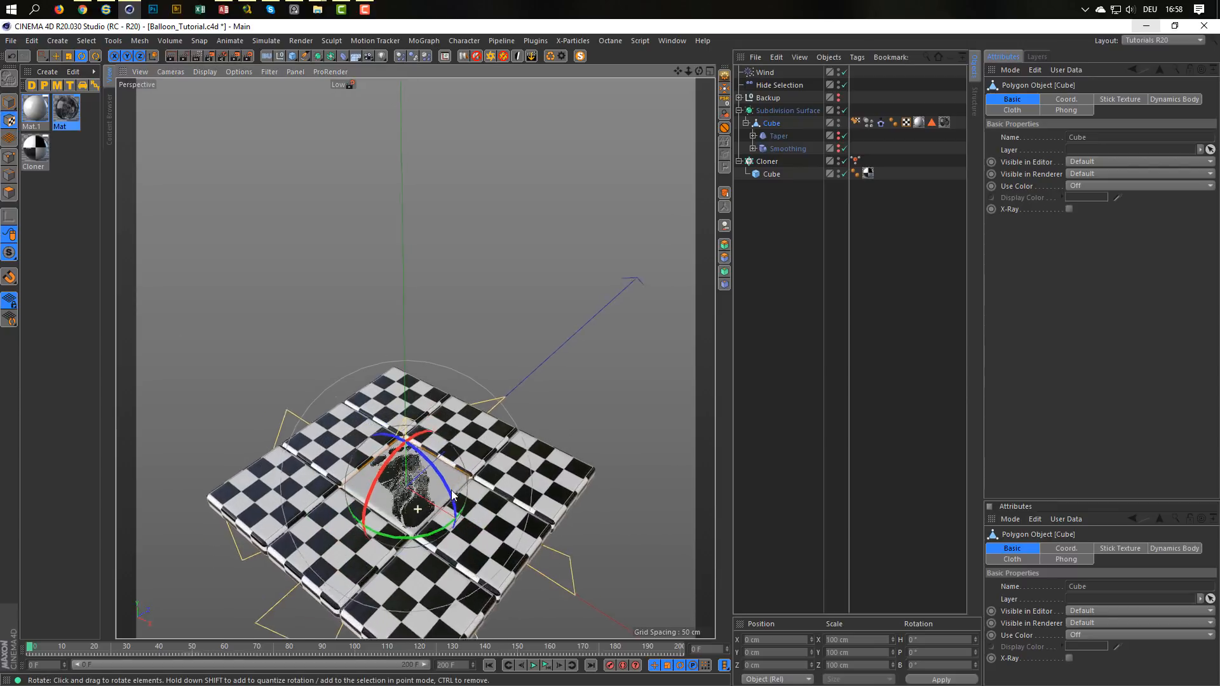
key("t")
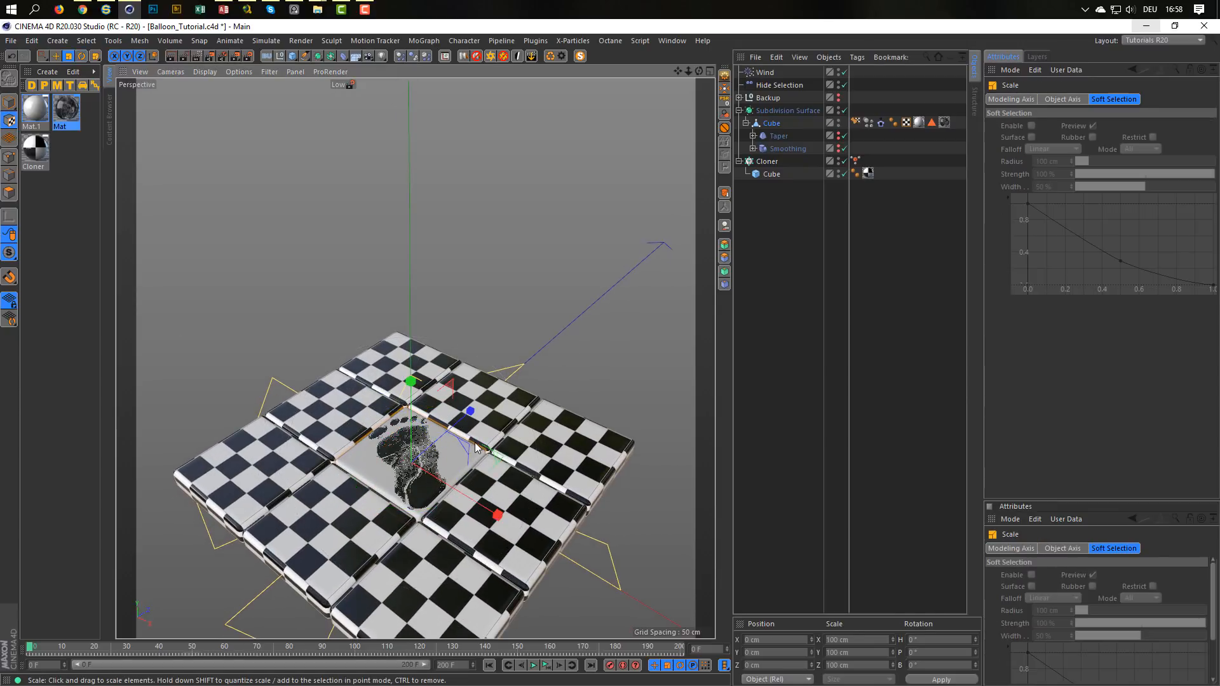
left_click_drag(632, 422, 589, 443)
left_click_drag(354, 474, 349, 473)
Delete the Stick Texture tag from the balloon Cube
left_click(944, 122)
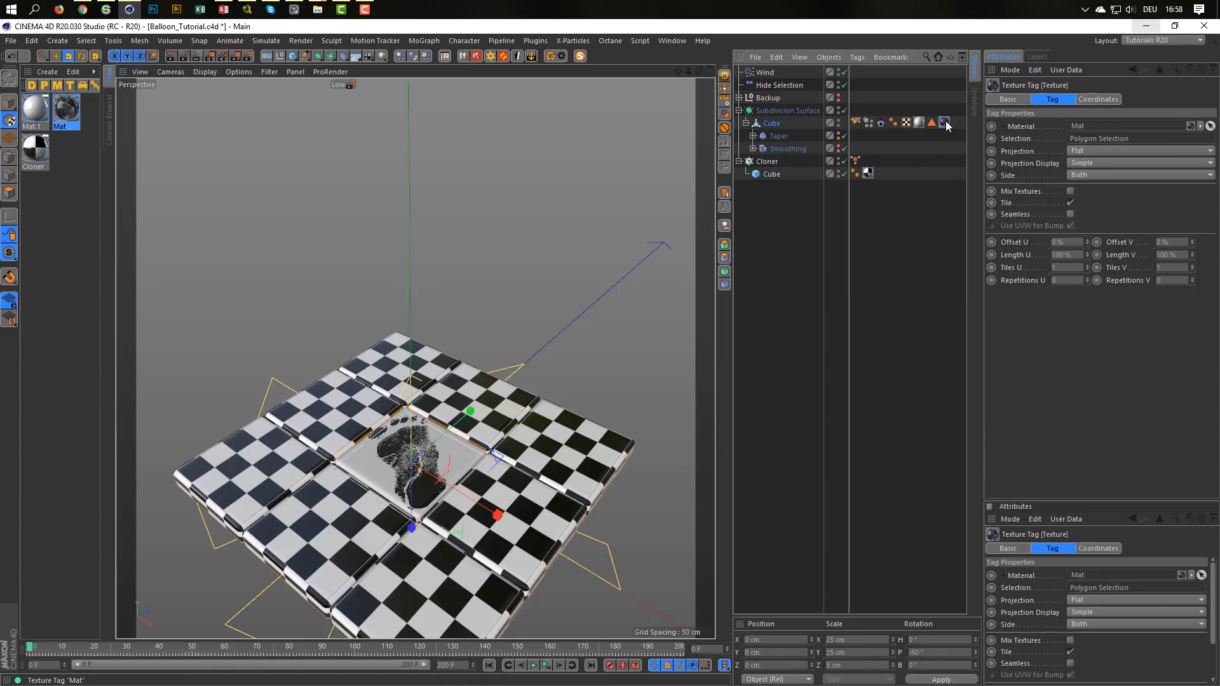
left_click(856, 124)
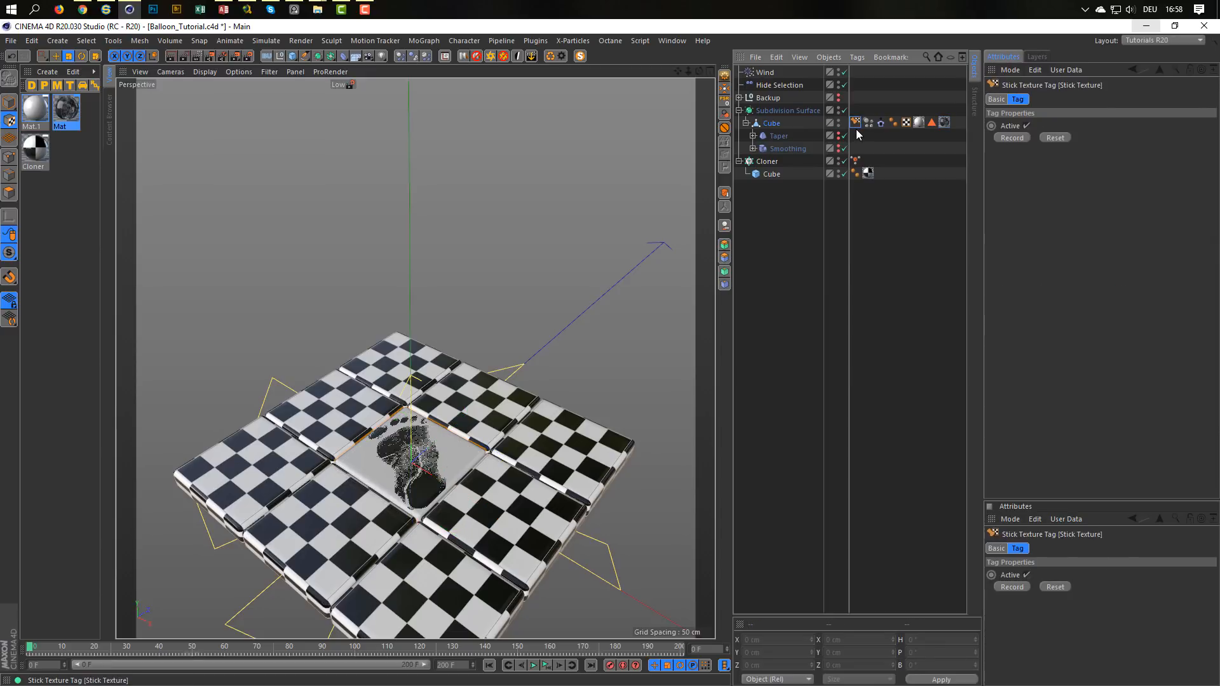
key("Delete")
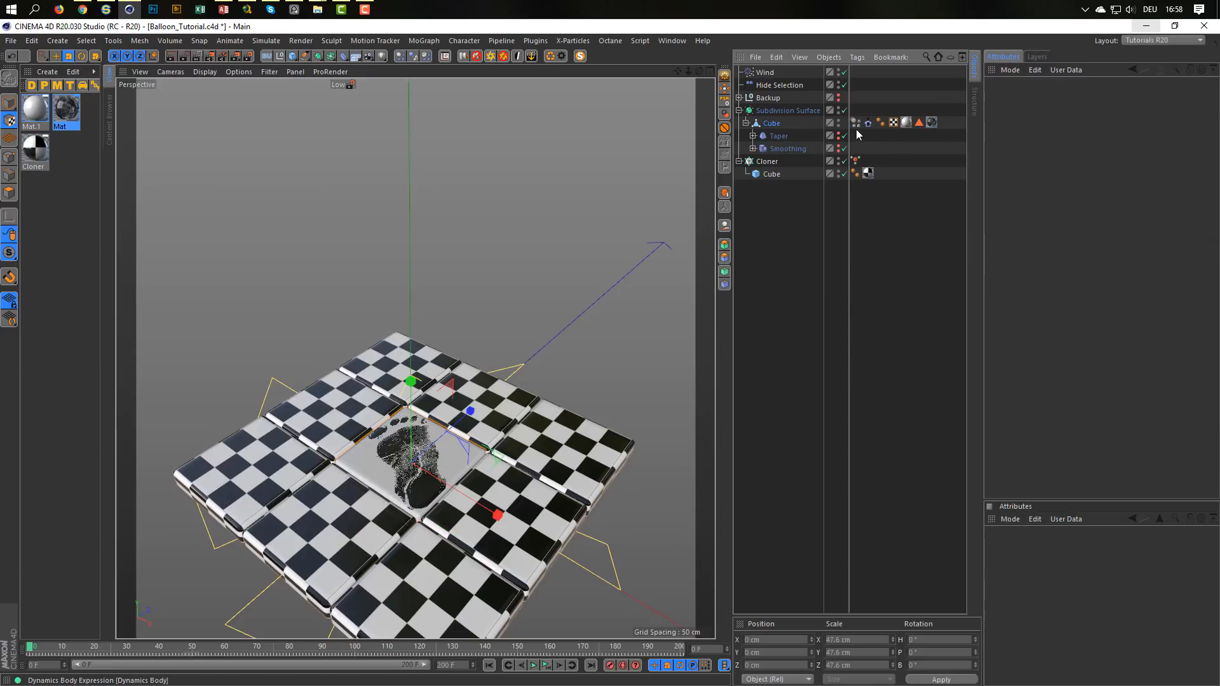
Scale the footprint's flat projection down to about 12 cm and turn off Tile in its texture tag
left_click(934, 123)
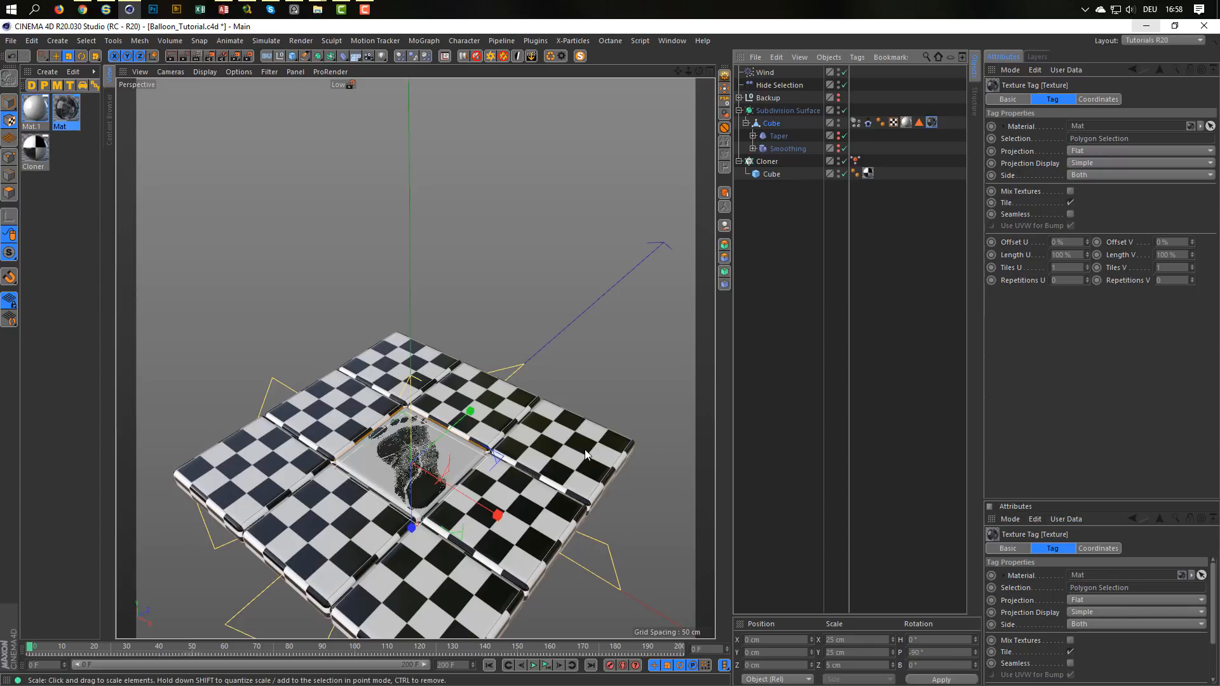
left_click_drag(584, 448, 300, 493)
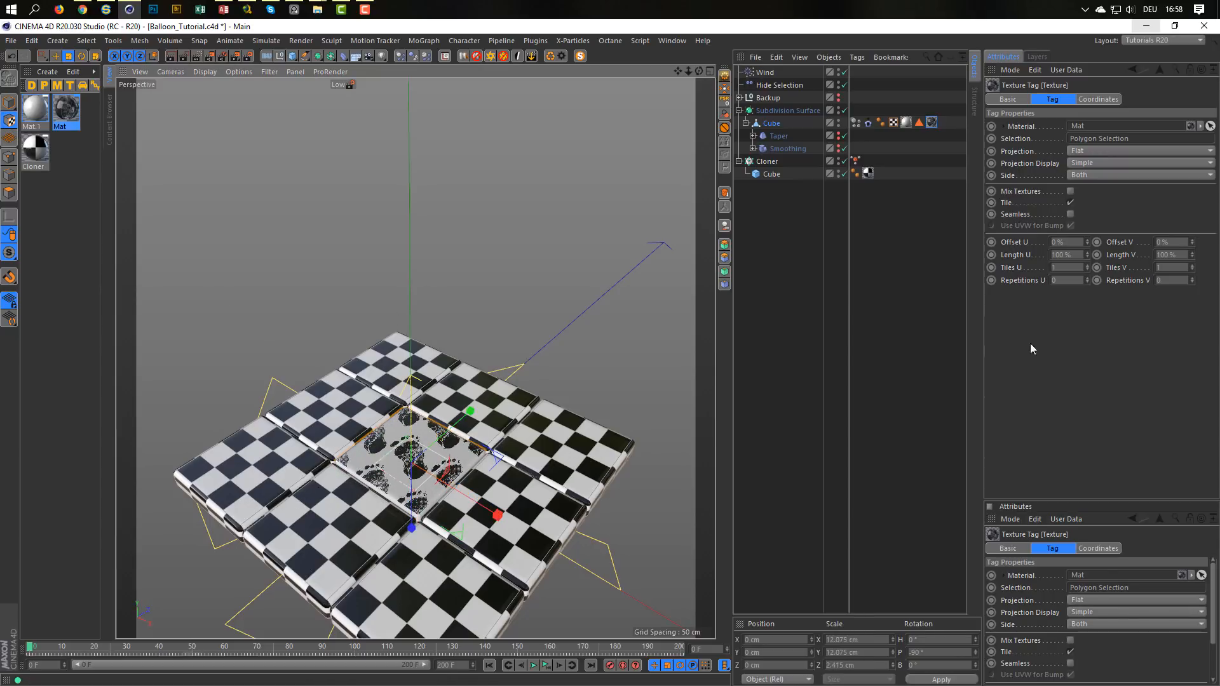
left_click(1069, 202)
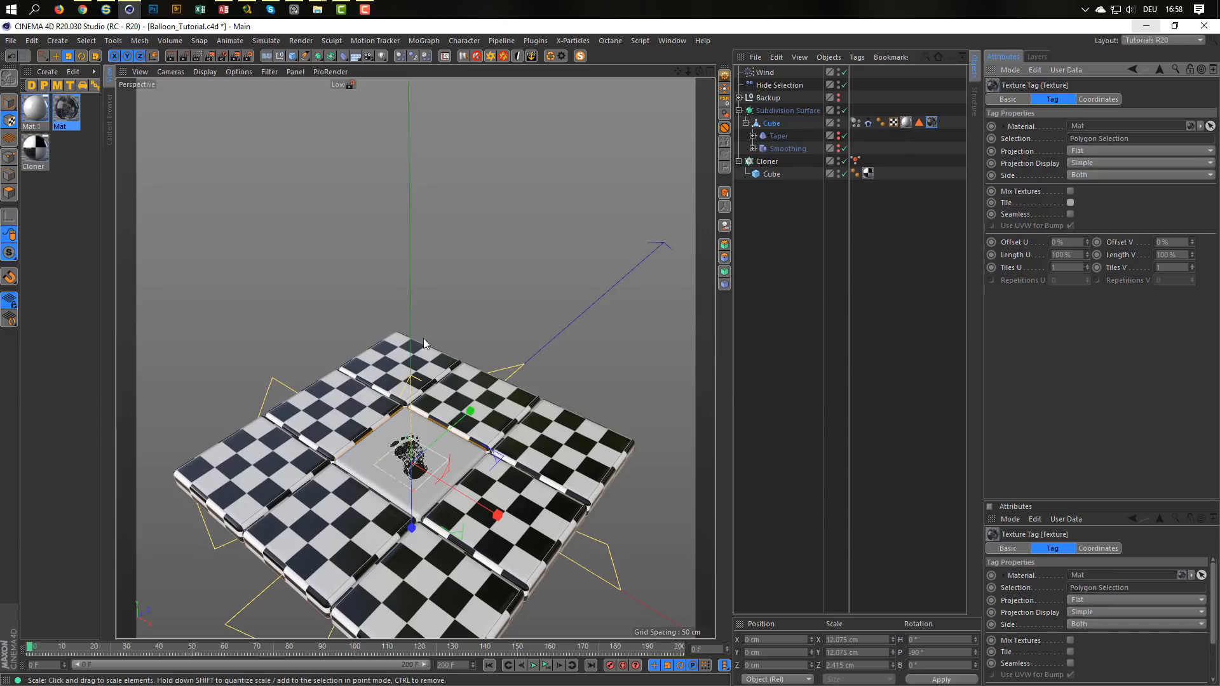
Switch to Model mode and play the balloon simulation to check the untiled footprint, rewinding to the first frame
left_click(9, 103)
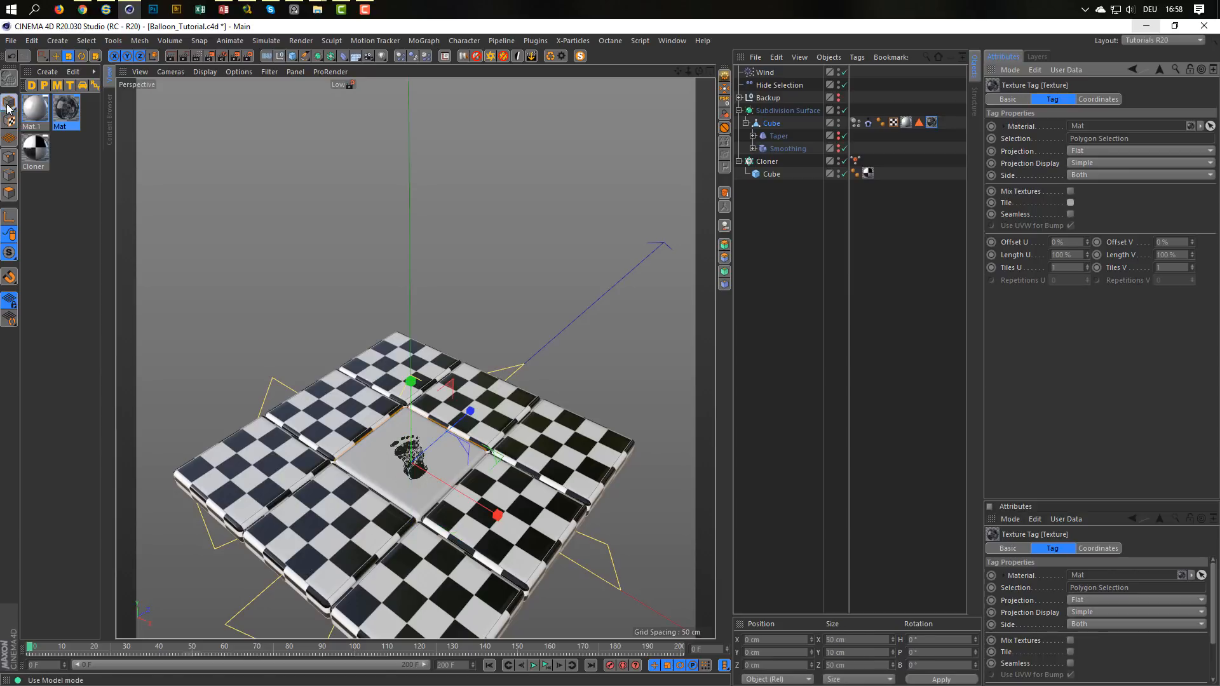
scroll(483, 410, "down", 4)
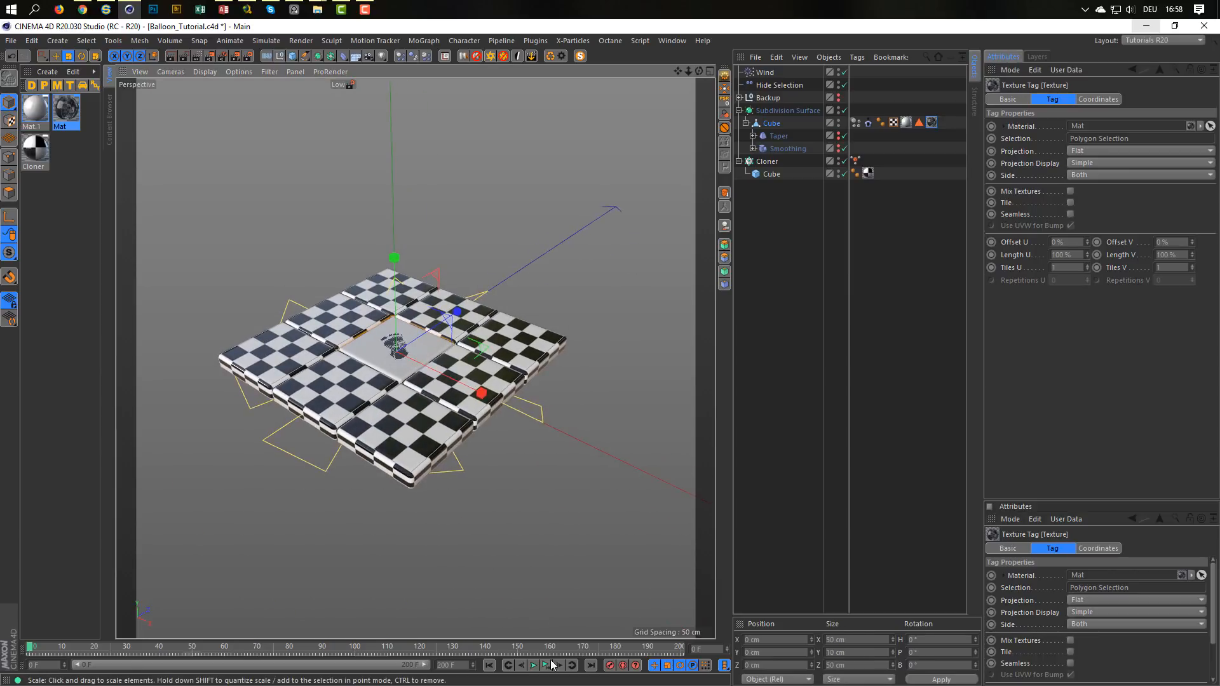
left_click(547, 667)
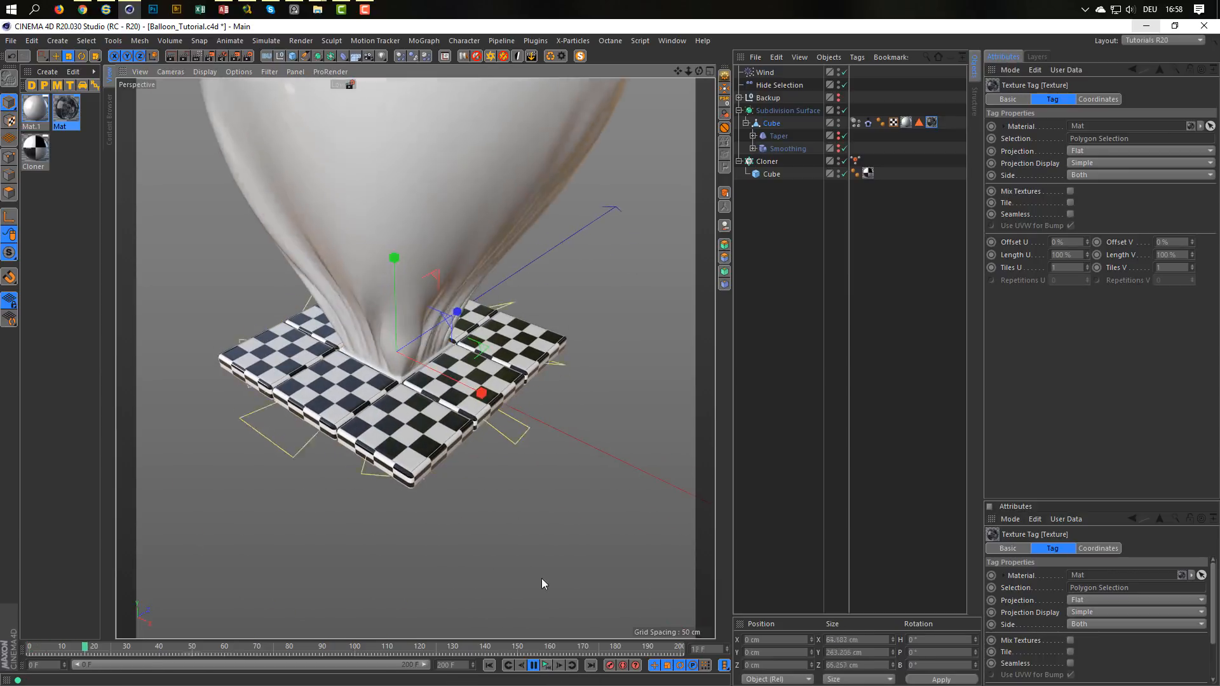
scroll(432, 257, "down", 4)
middle_click_drag(432, 258, 422, 406, "alt")
left_click_drag(433, 348, 431, 369, "alt")
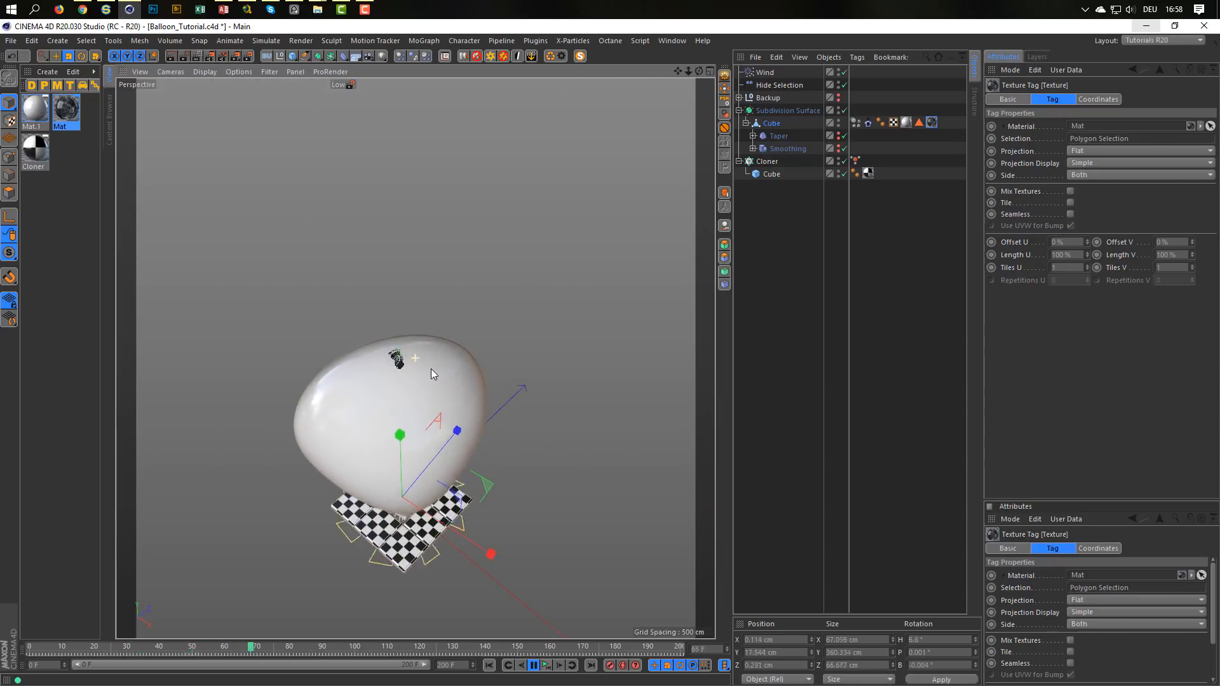
scroll(431, 380, "down", 2)
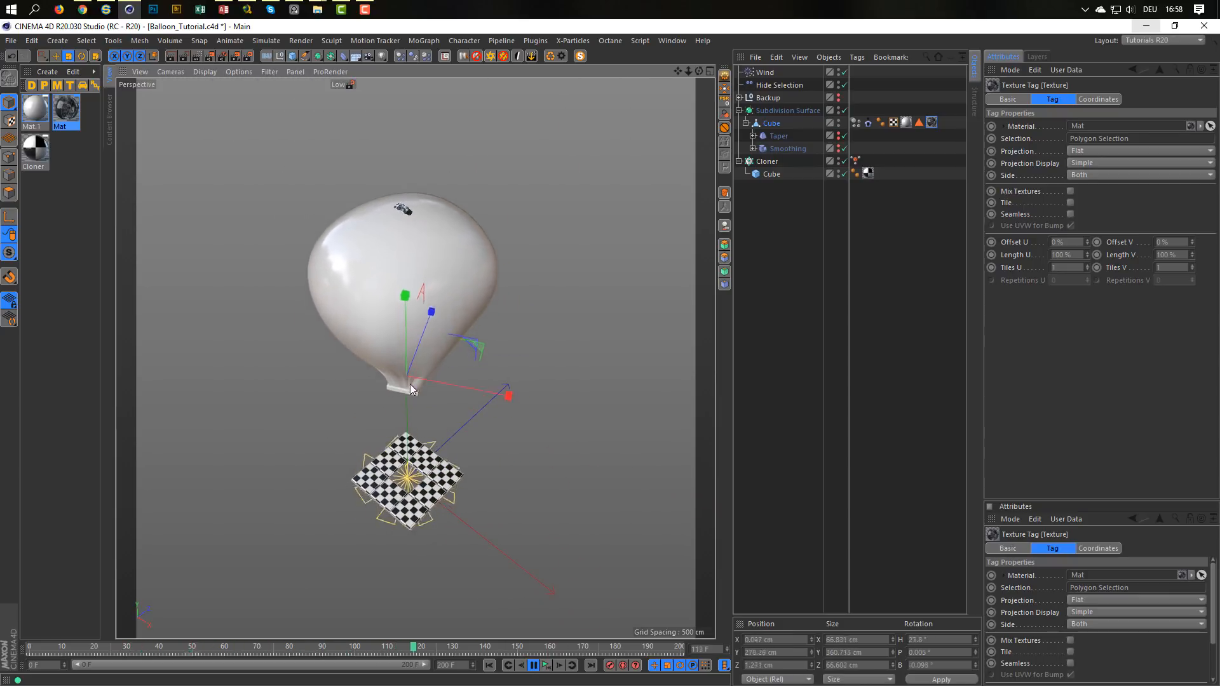
left_click(547, 667)
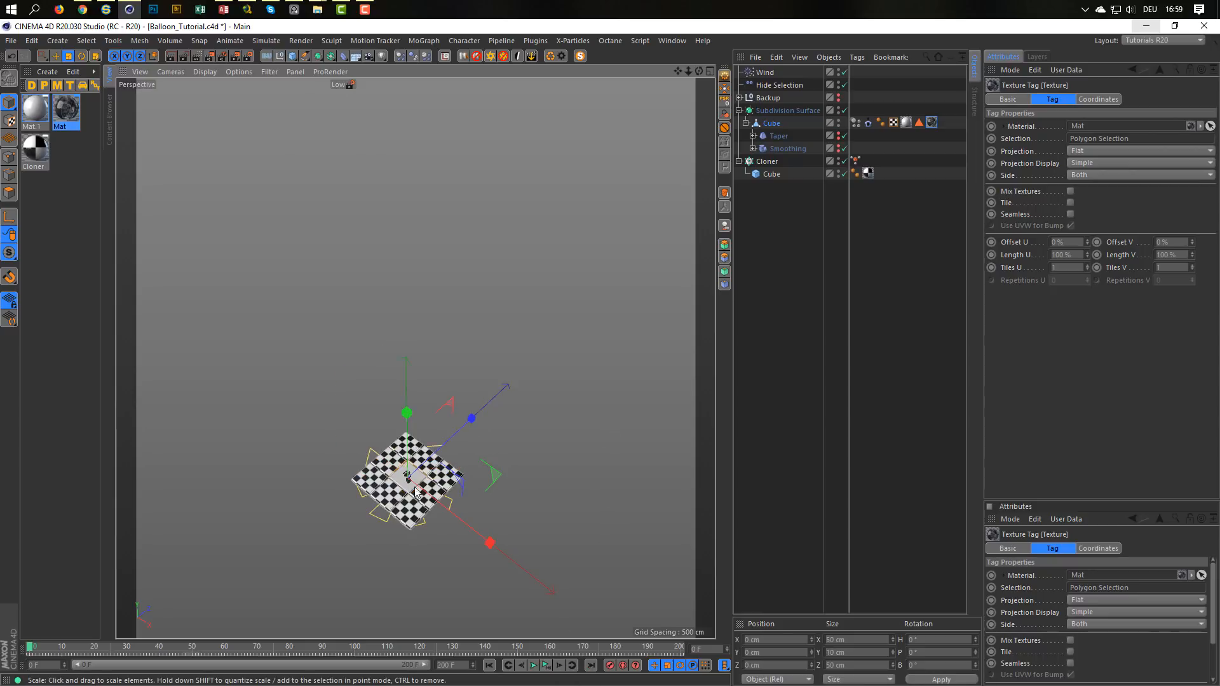
Enlarge the footprint's flat projection in Texture mode to a scale of about 22 cm
scroll(414, 490, "up", 6)
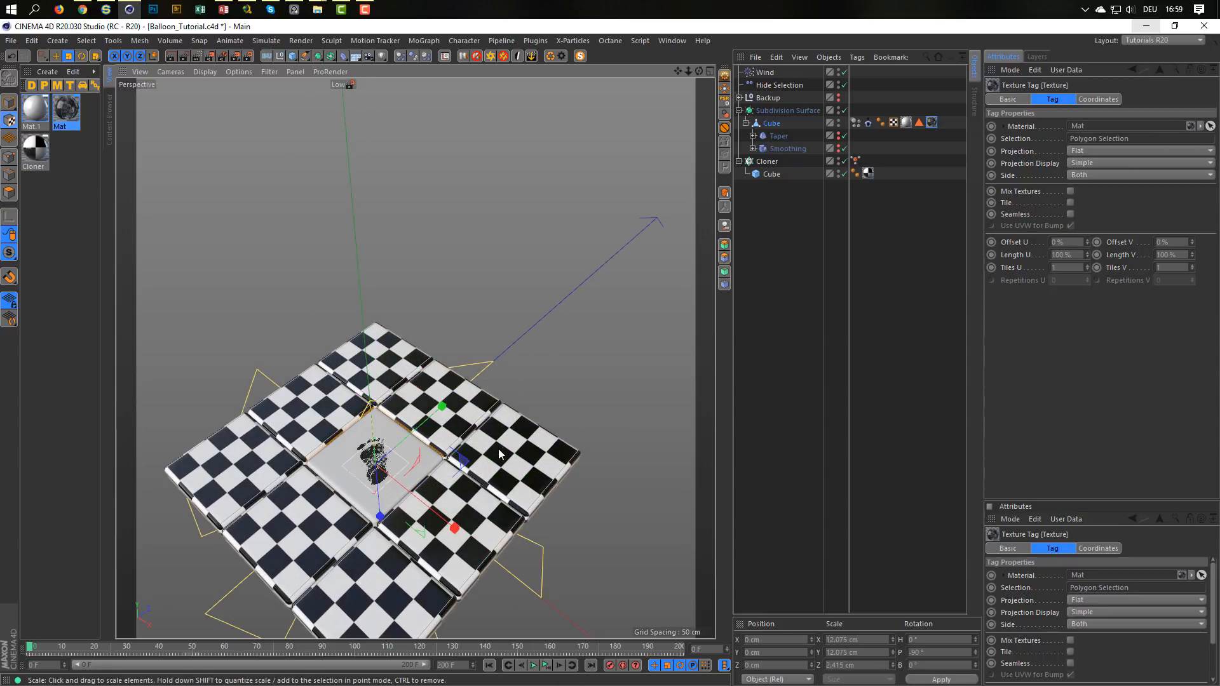
left_click_drag(498, 448, 643, 470)
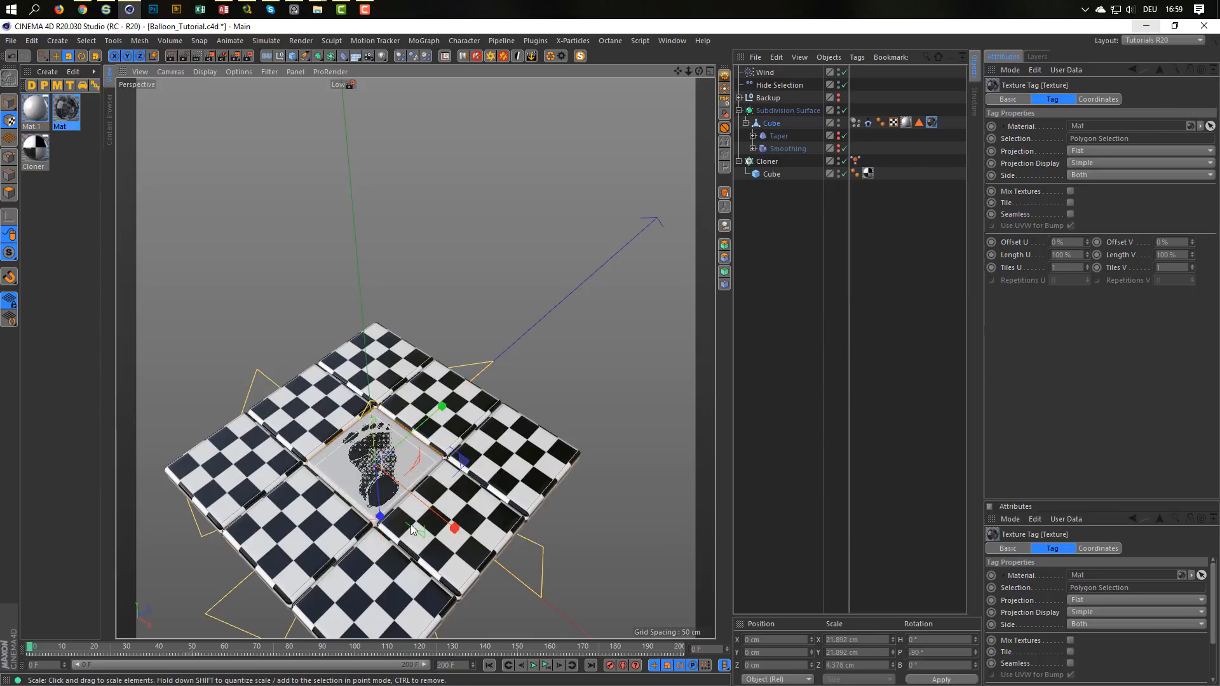
Play short stretches of the simulation to check the enlarged footprint on the inflating balloon, and return to frame 0
scroll(411, 526, "down", 2)
middle_click_drag(418, 552, 453, 479, "alt")
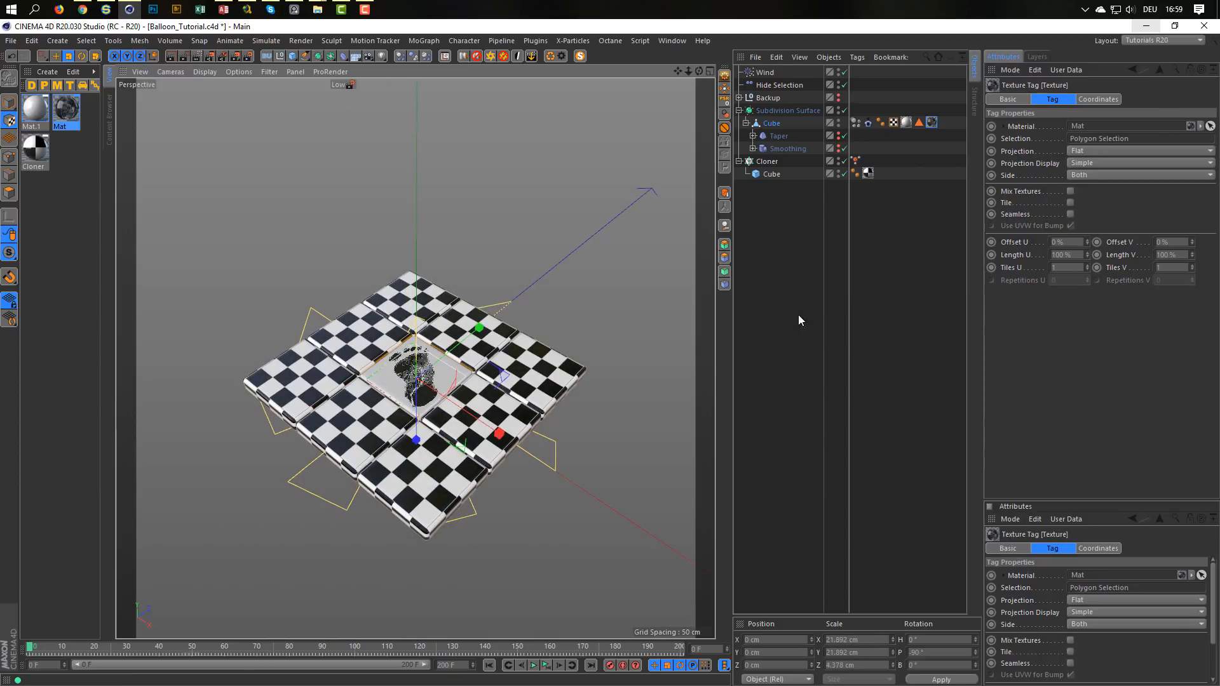
scroll(648, 382, "down", 3)
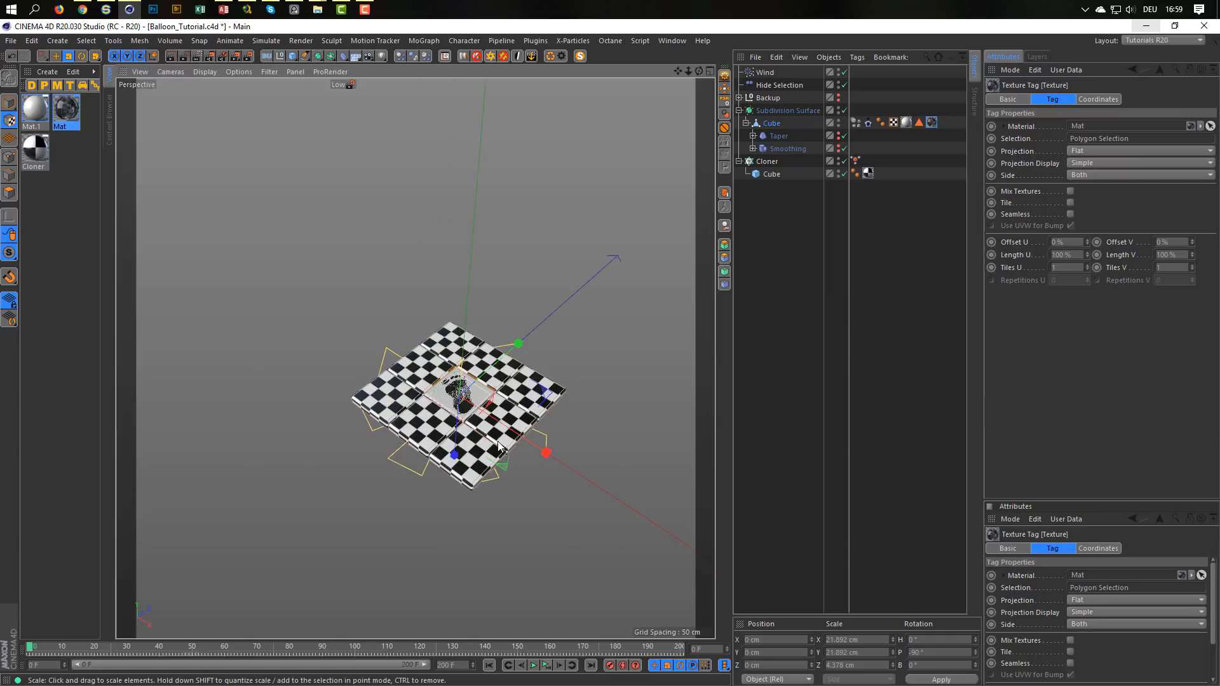
left_click(549, 665)
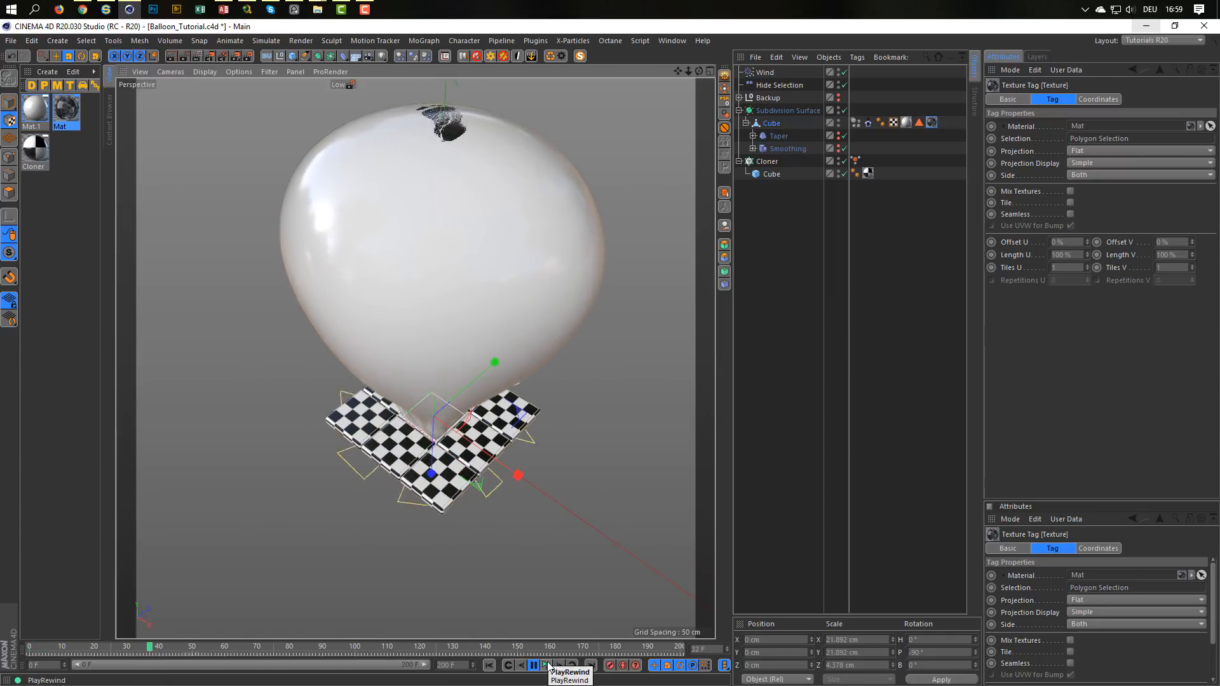
left_click(548, 666)
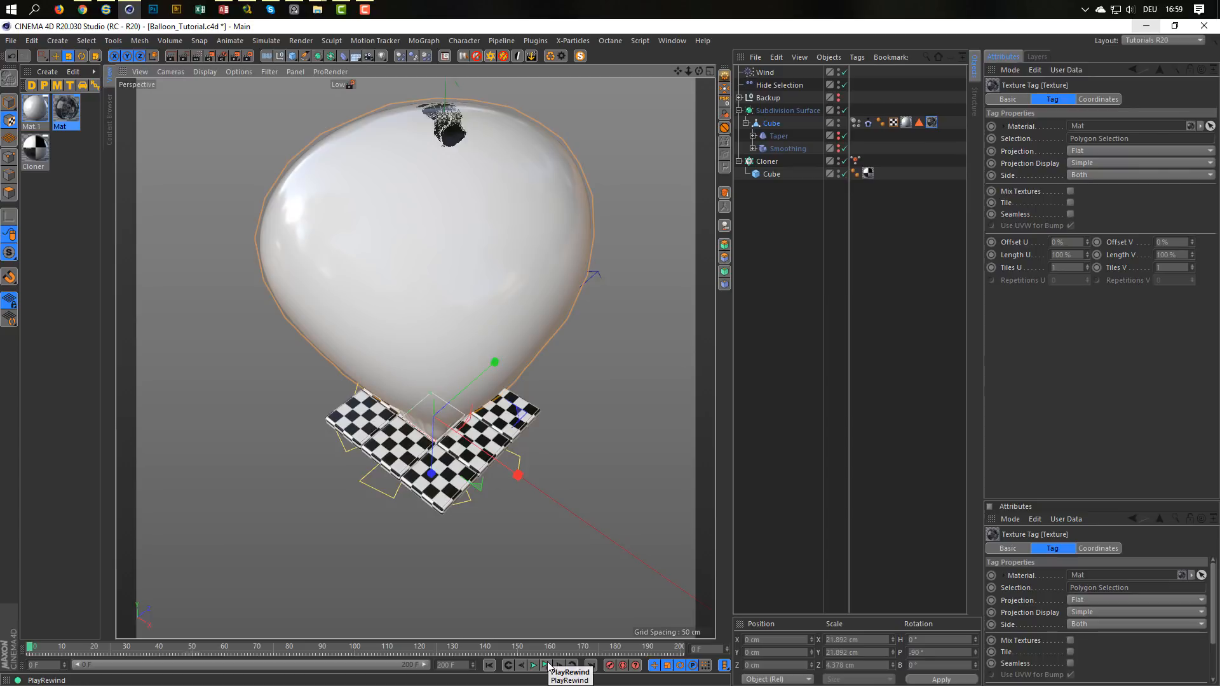
left_click(544, 668)
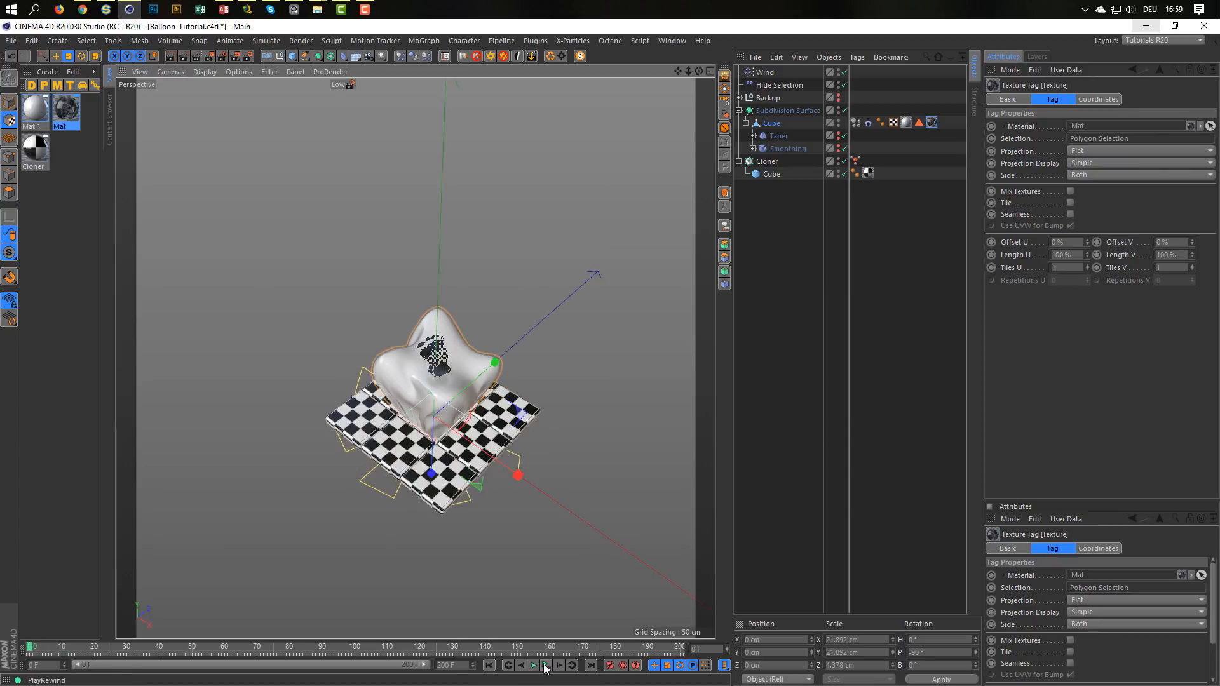
left_click(545, 667)
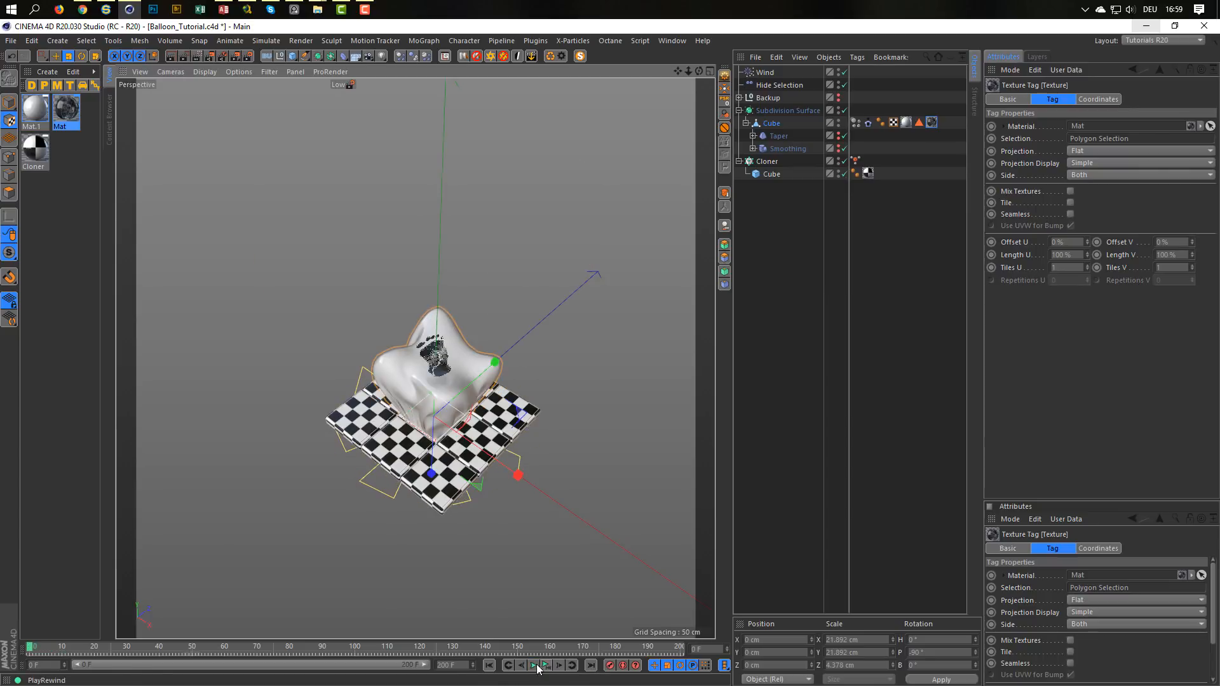
left_click(489, 665)
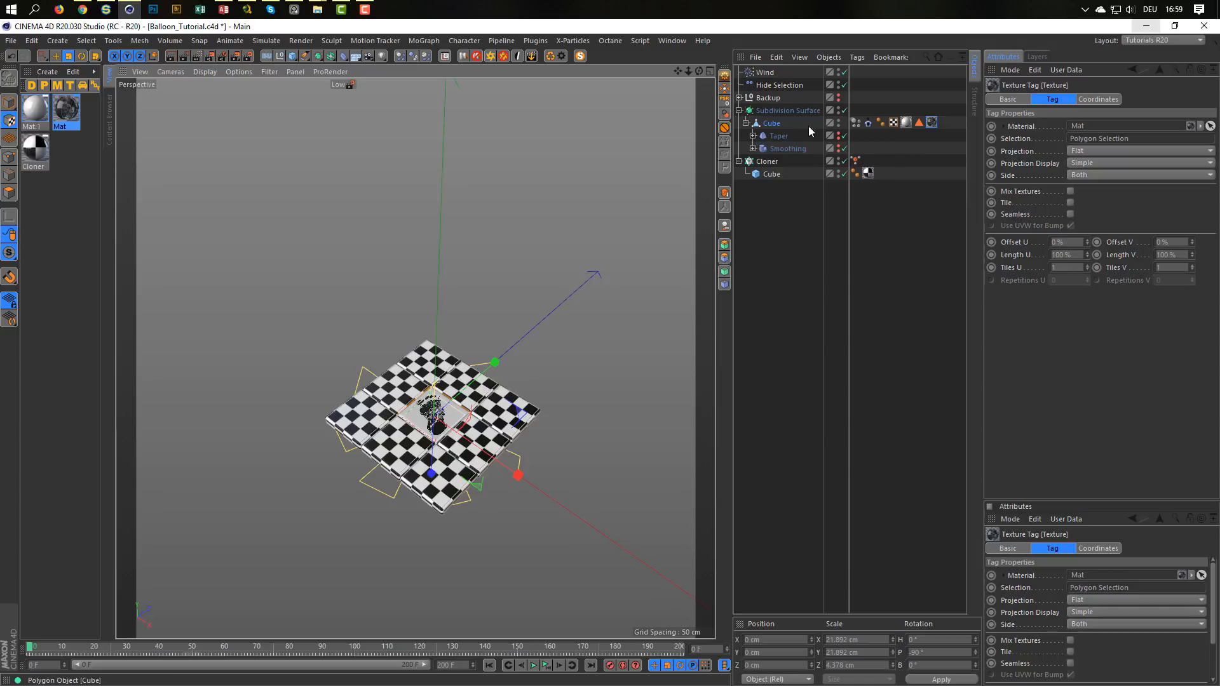
Add a Stick Texture tag to the balloon Cube with the enlarged footprint in place
right_click(776, 119)
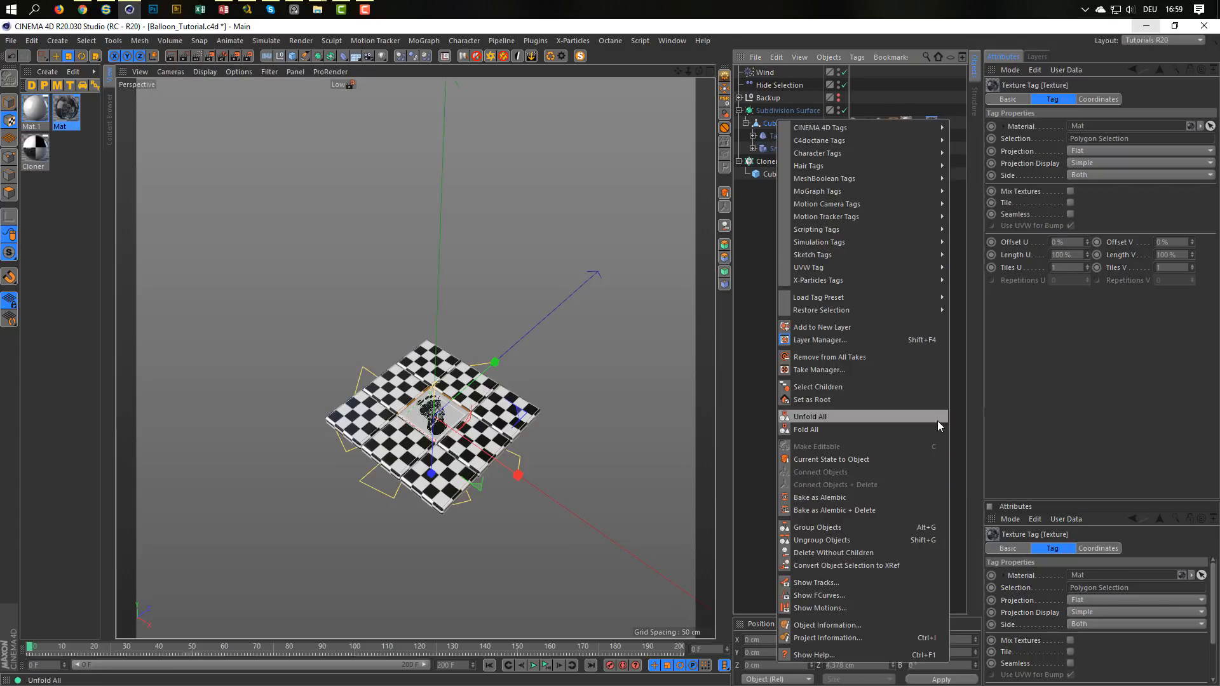
mouse_move(921, 126)
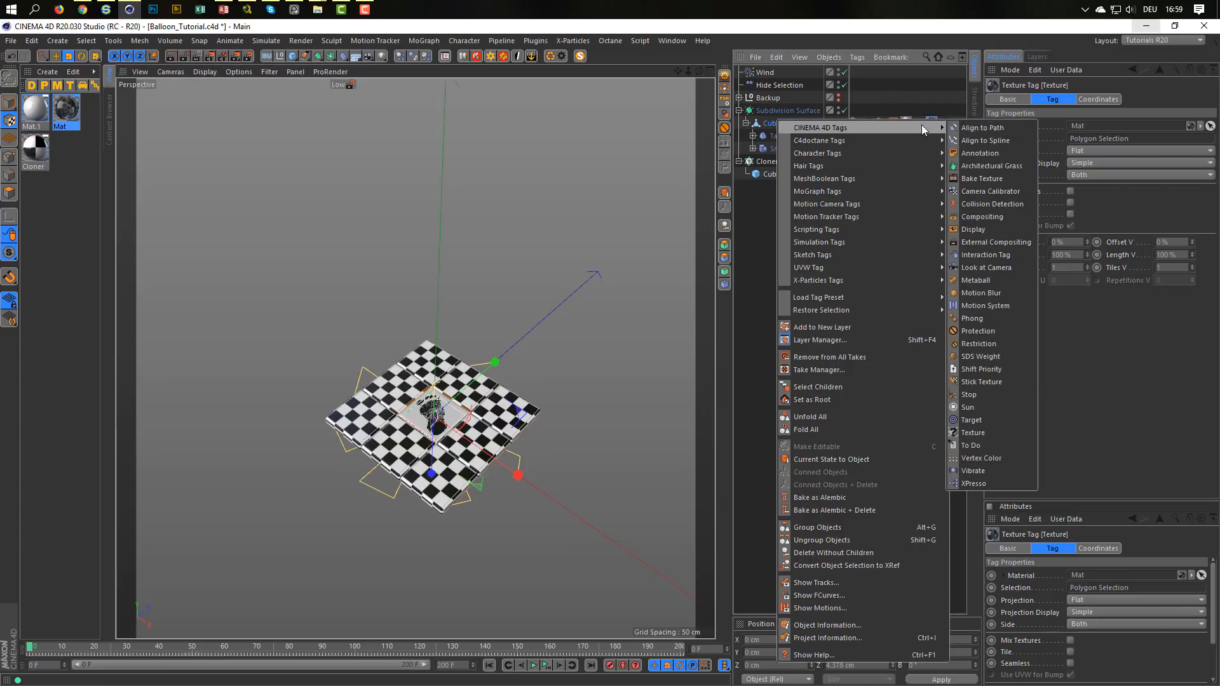
left_click(977, 382)
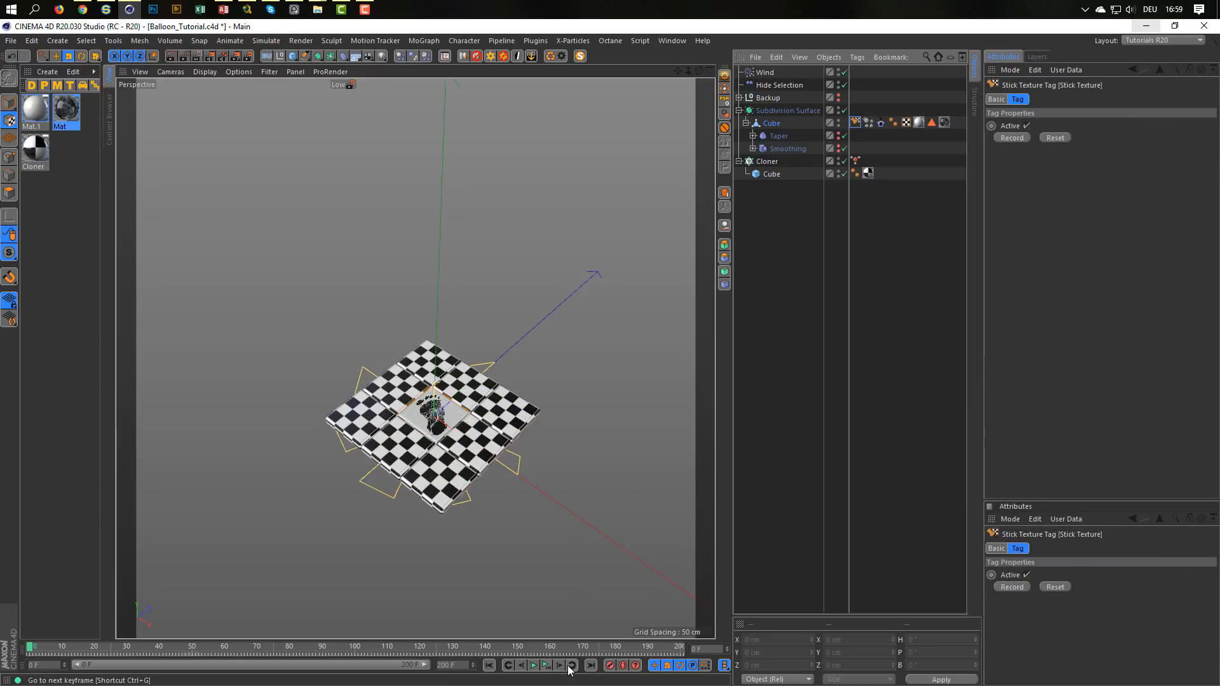
Play the simulation to check how the enlarged footprint sticks to the balloon, and return to the first frame
left_click(545, 666)
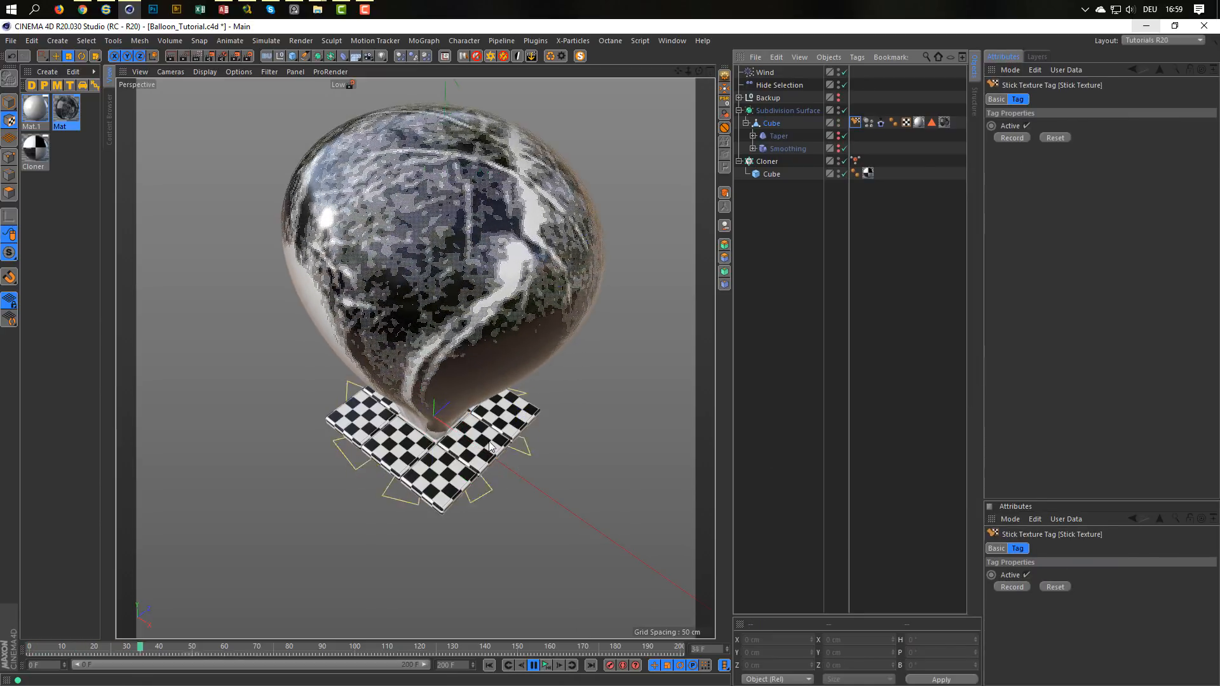
left_click(548, 666)
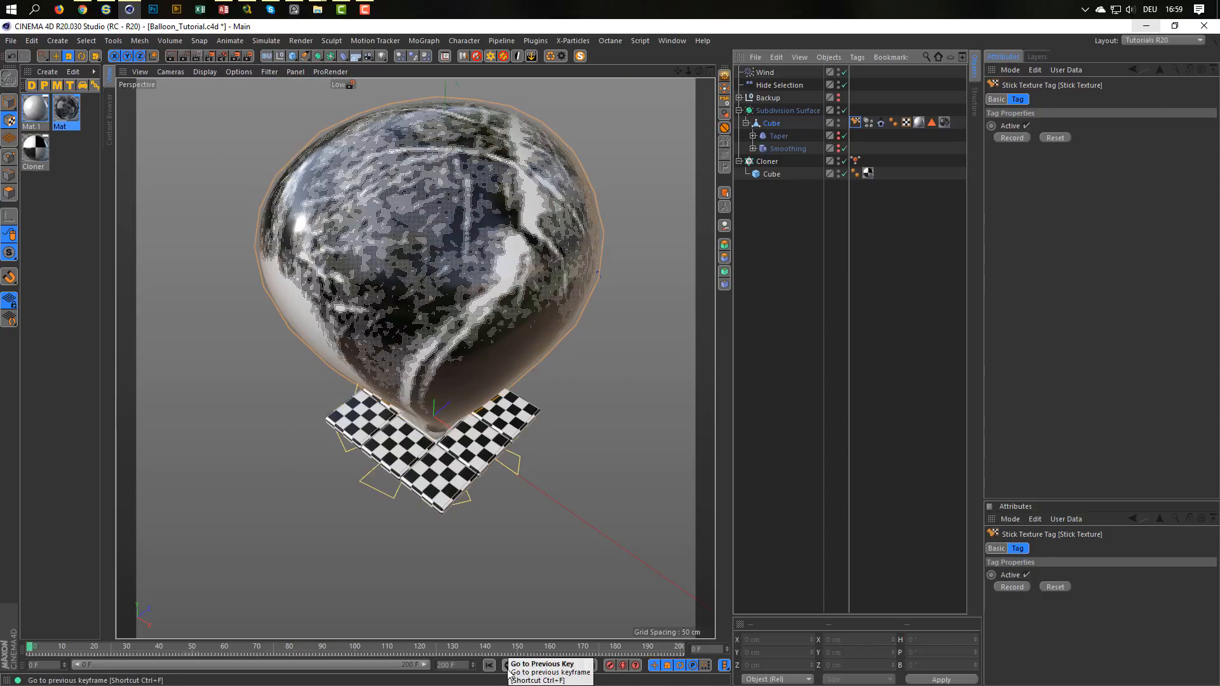
left_click(490, 666)
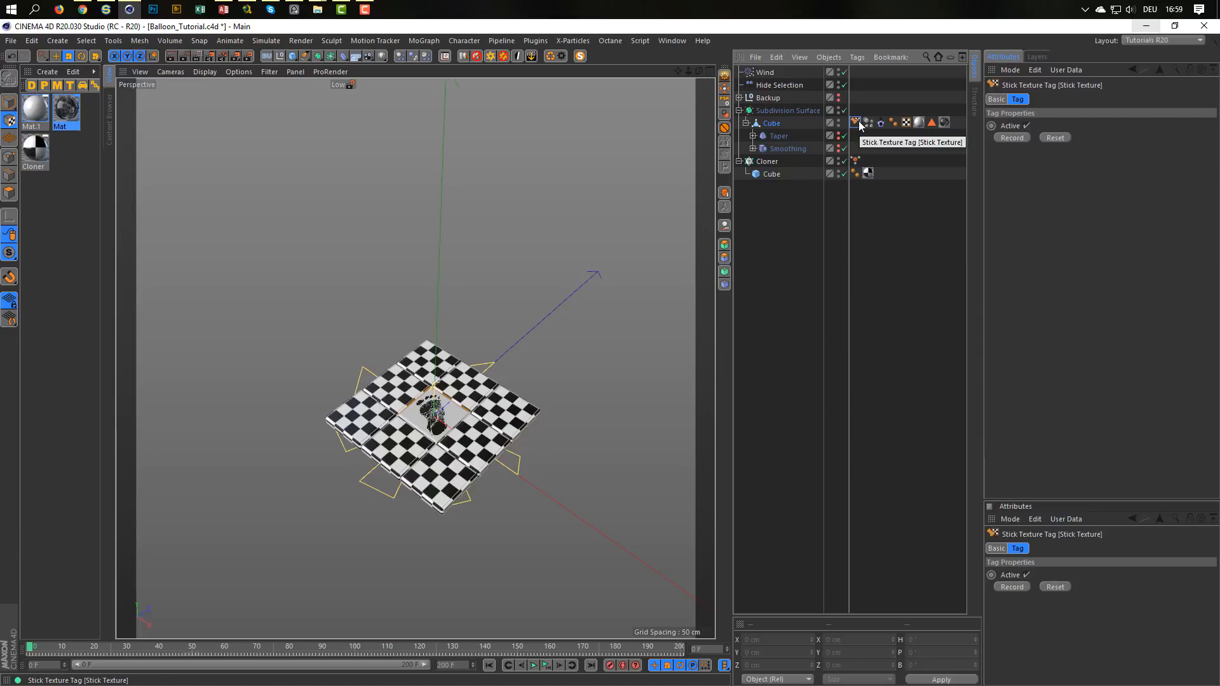
Delete the Stick Texture tag and scale the footprint's flat projection down to about 10.5 cm
key("Delete")
left_click(932, 124)
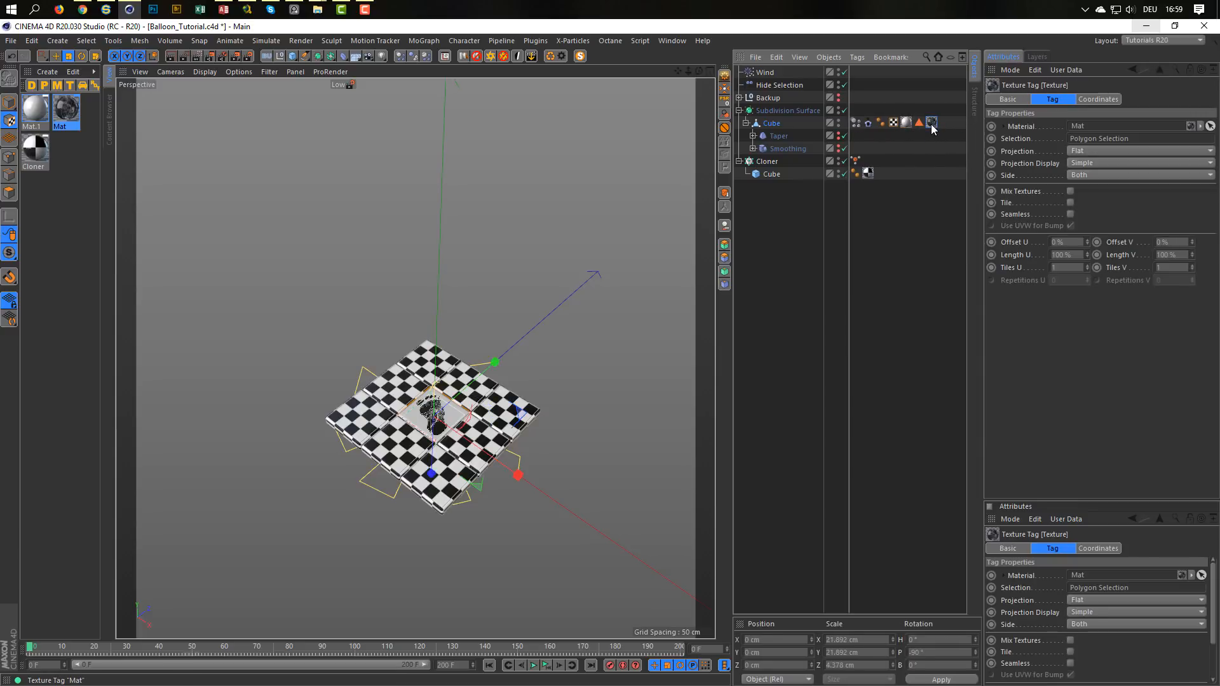
key("t")
left_click_drag(600, 419, 383, 505)
key("e")
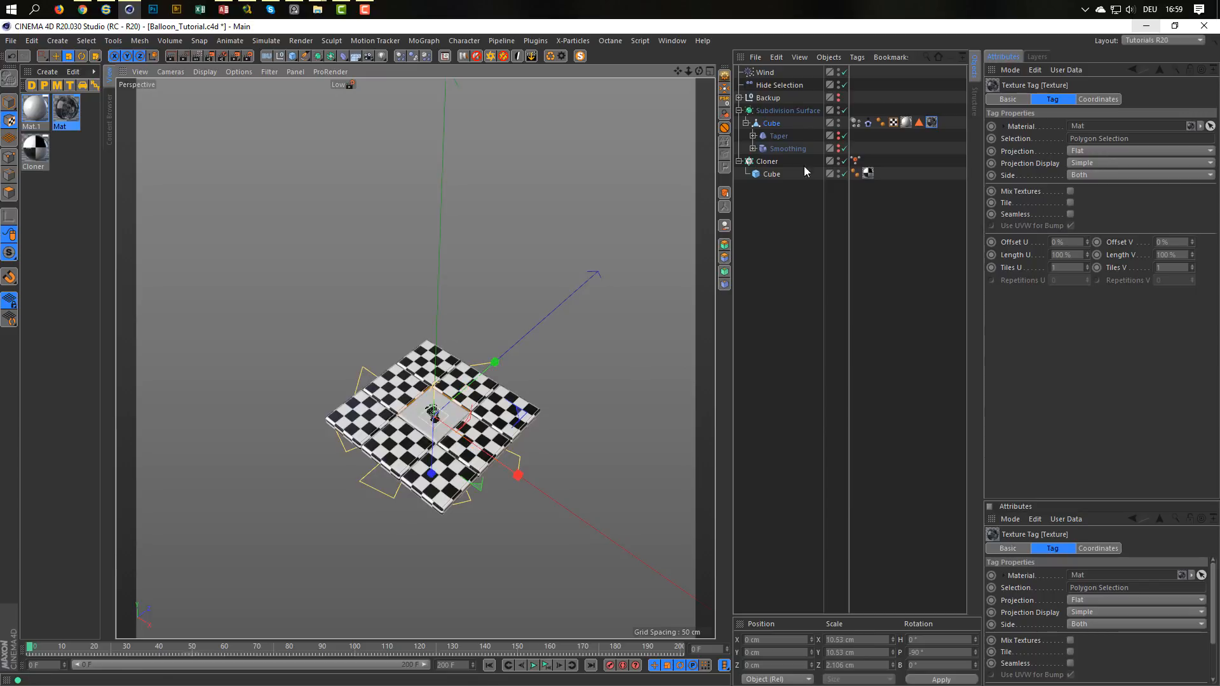
Add a Stick Texture tag to the balloon Cube with the reduced footprint projection in place
right_click(784, 120)
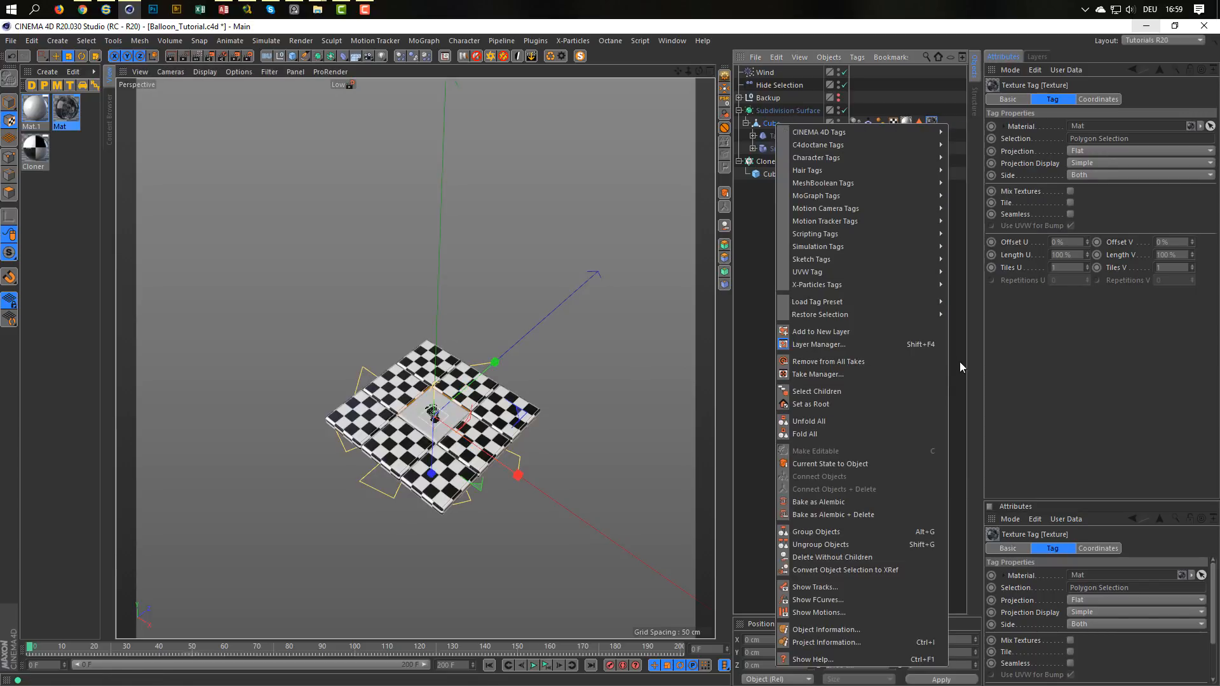
mouse_move(910, 131)
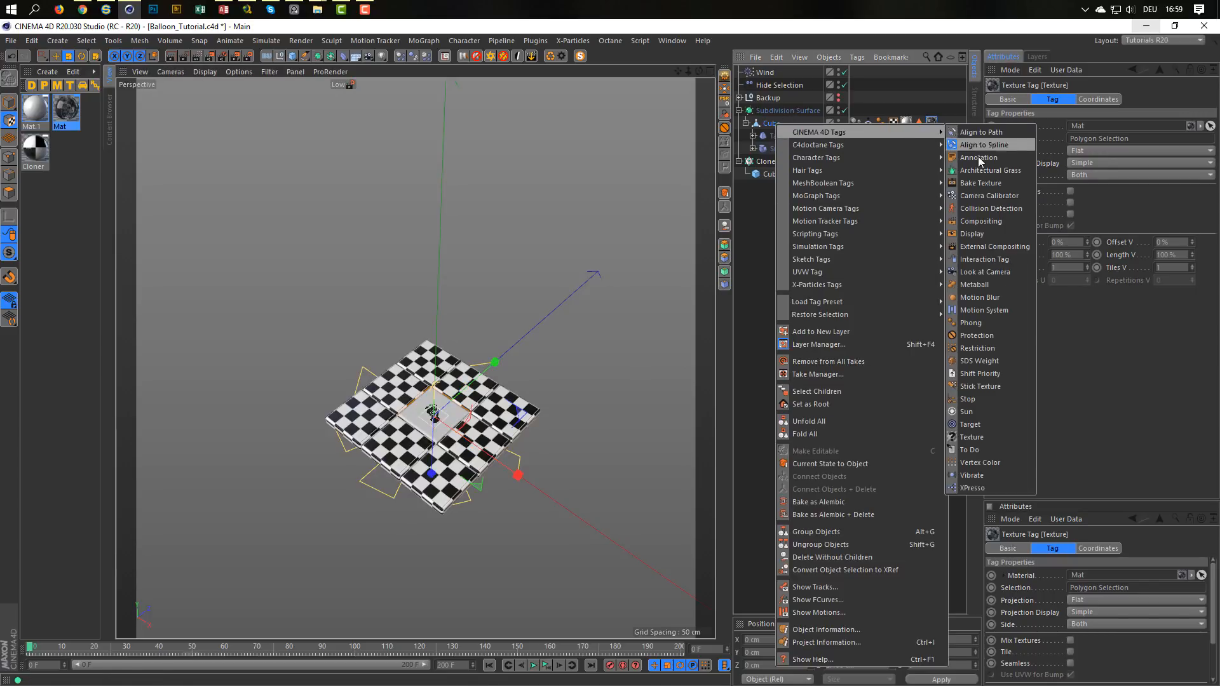
left_click(977, 385)
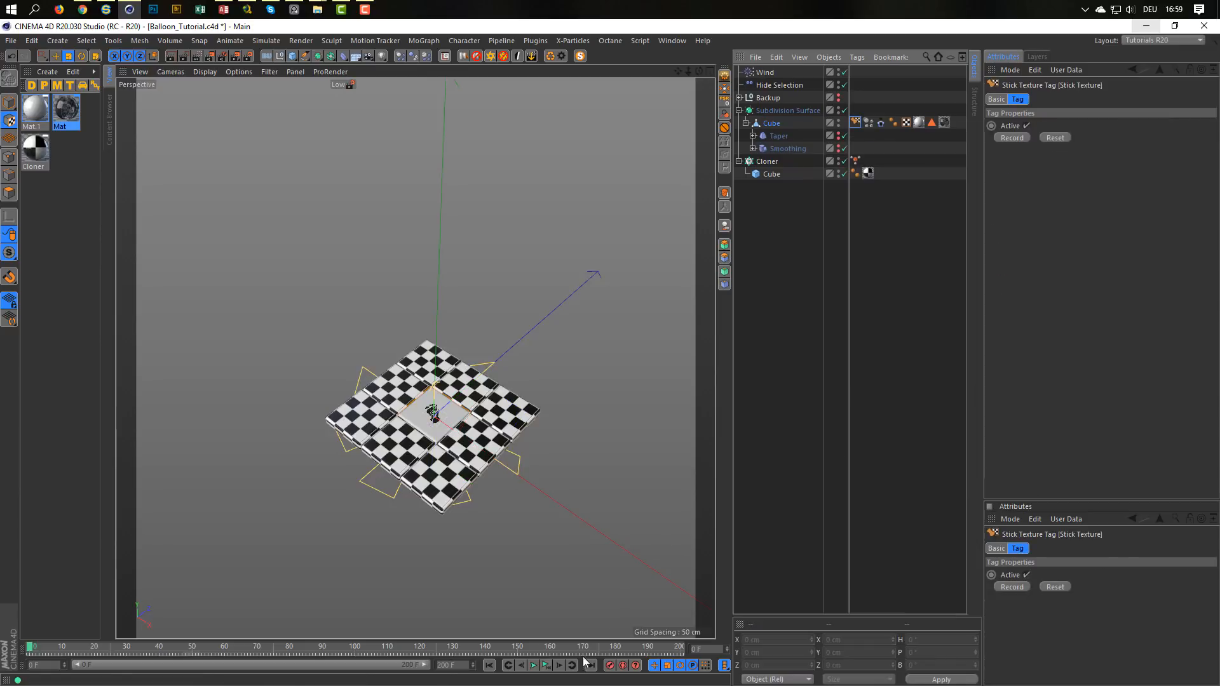
Play the simulation and inspect the stuck footprint on the rising balloon from several sides, and return to frame 0
left_click(548, 665)
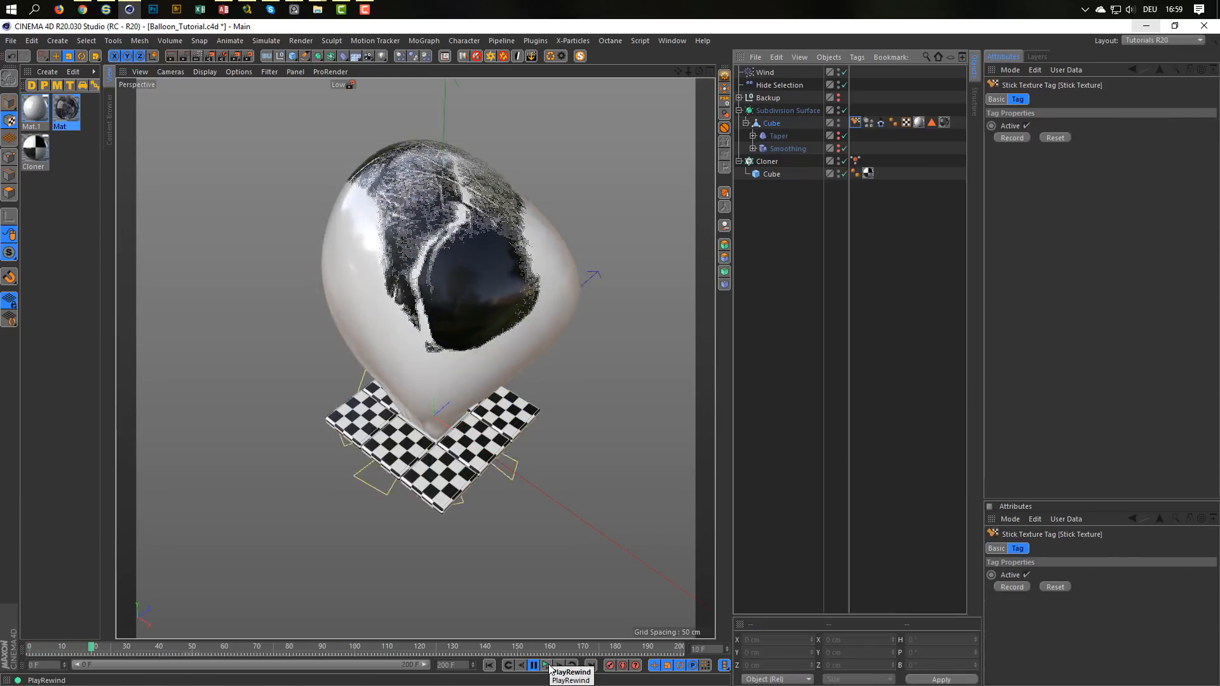
scroll(478, 331, "down", 3)
left_click_drag(460, 301, 223, 318, "alt")
middle_click_drag(224, 318, 472, 307, "alt")
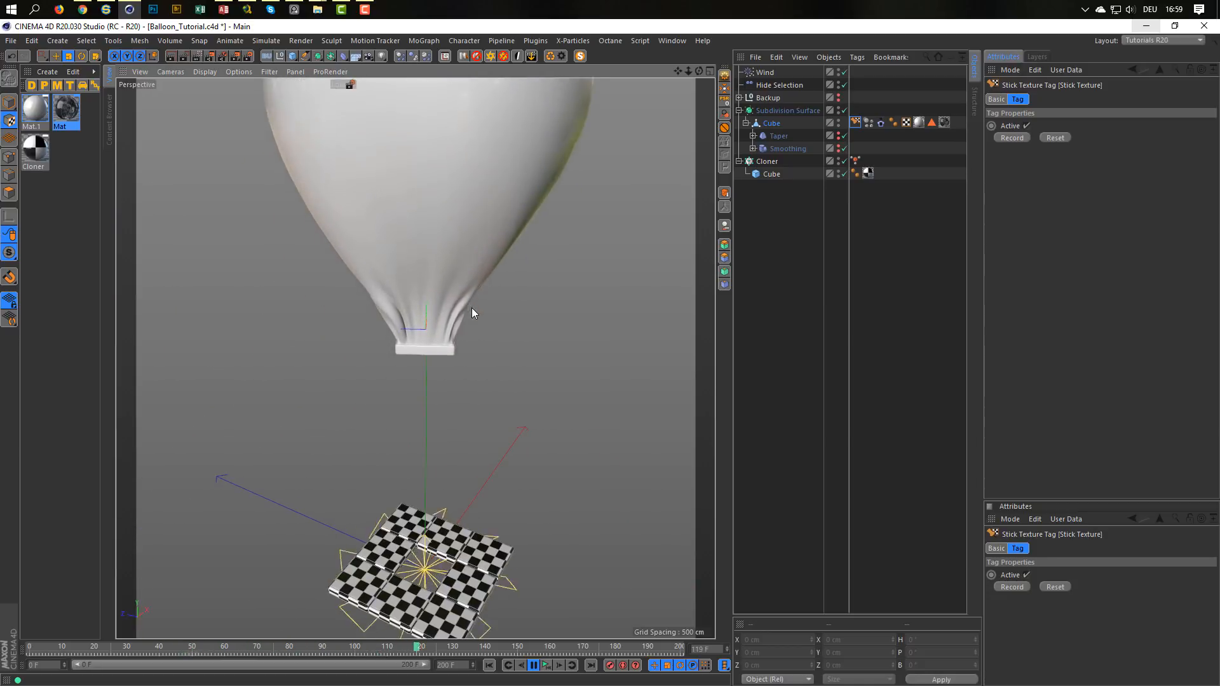
right_click_drag(472, 308, 353, 346, "alt")
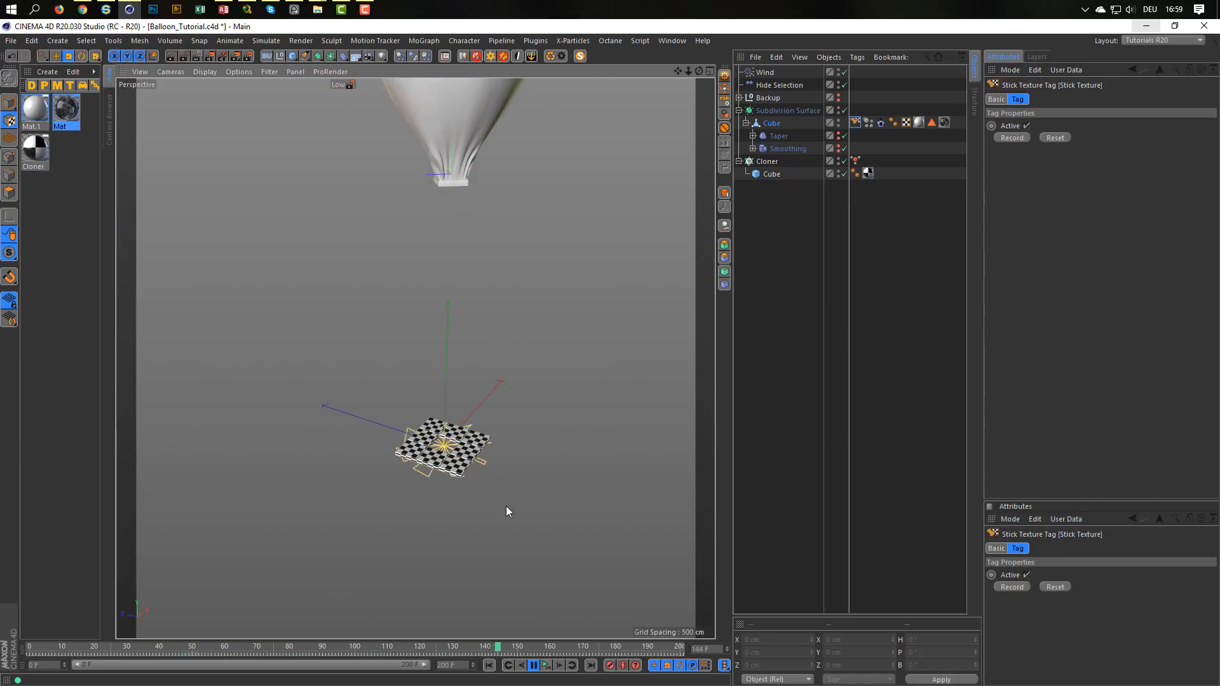
left_click(489, 665)
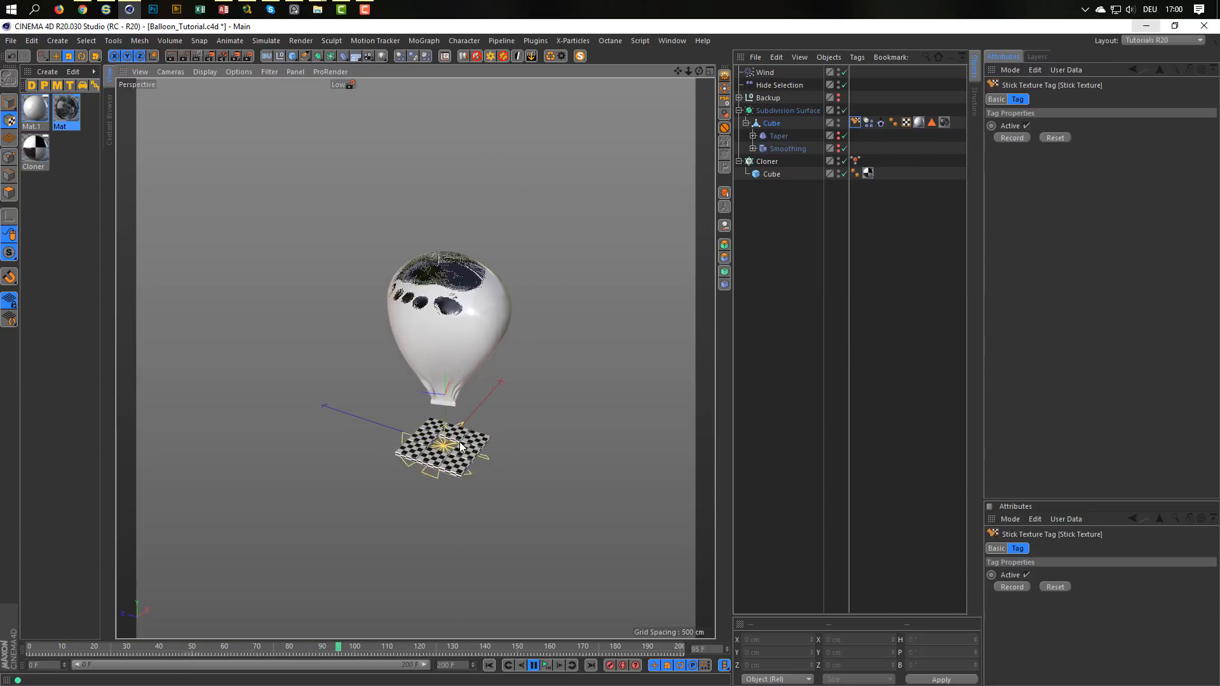
left_click(532, 666)
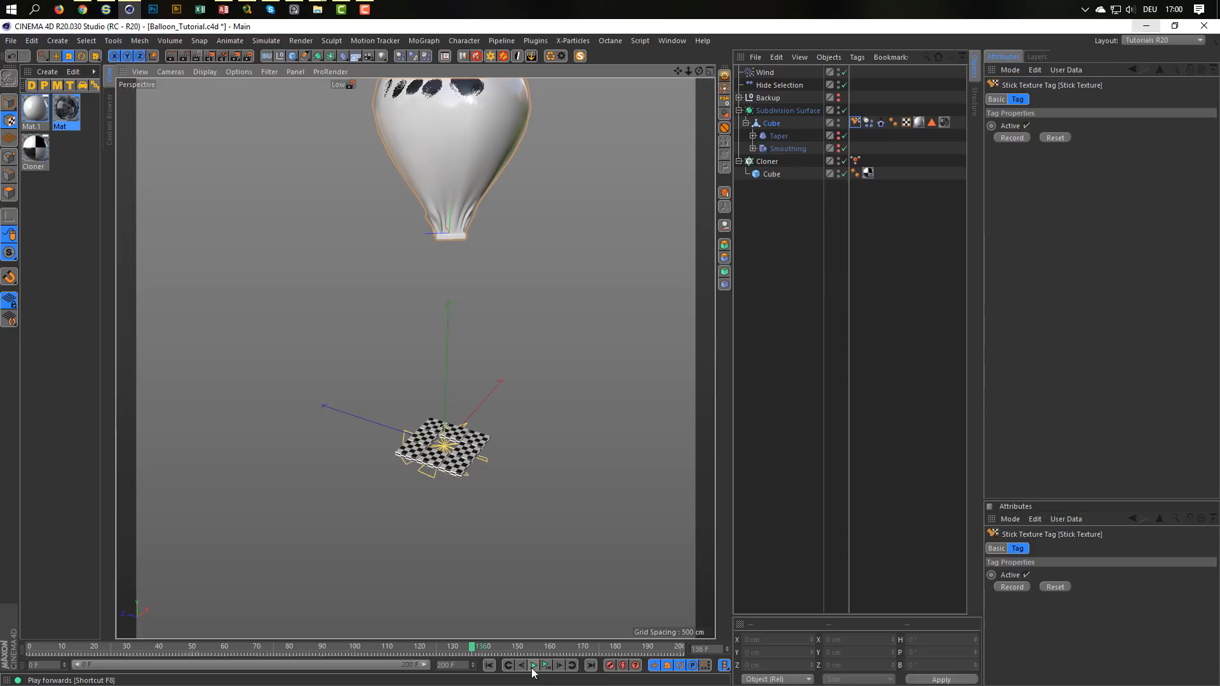
left_click_drag(426, 434, 430, 540, "alt")
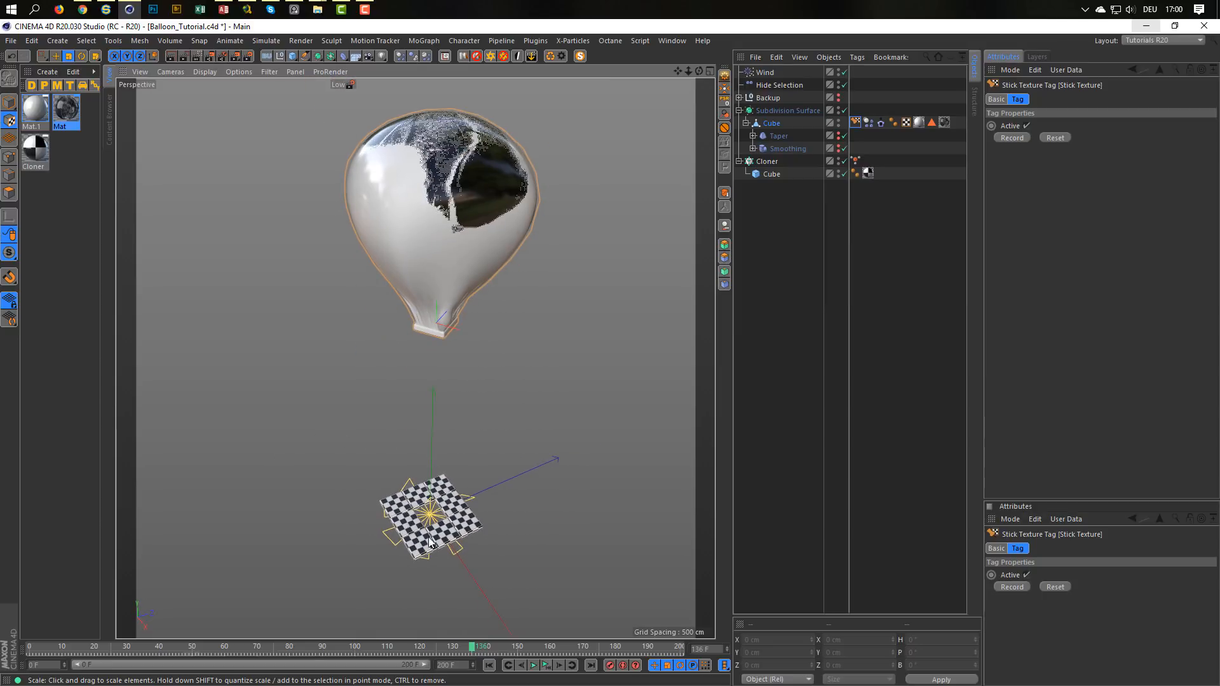
left_click(490, 665)
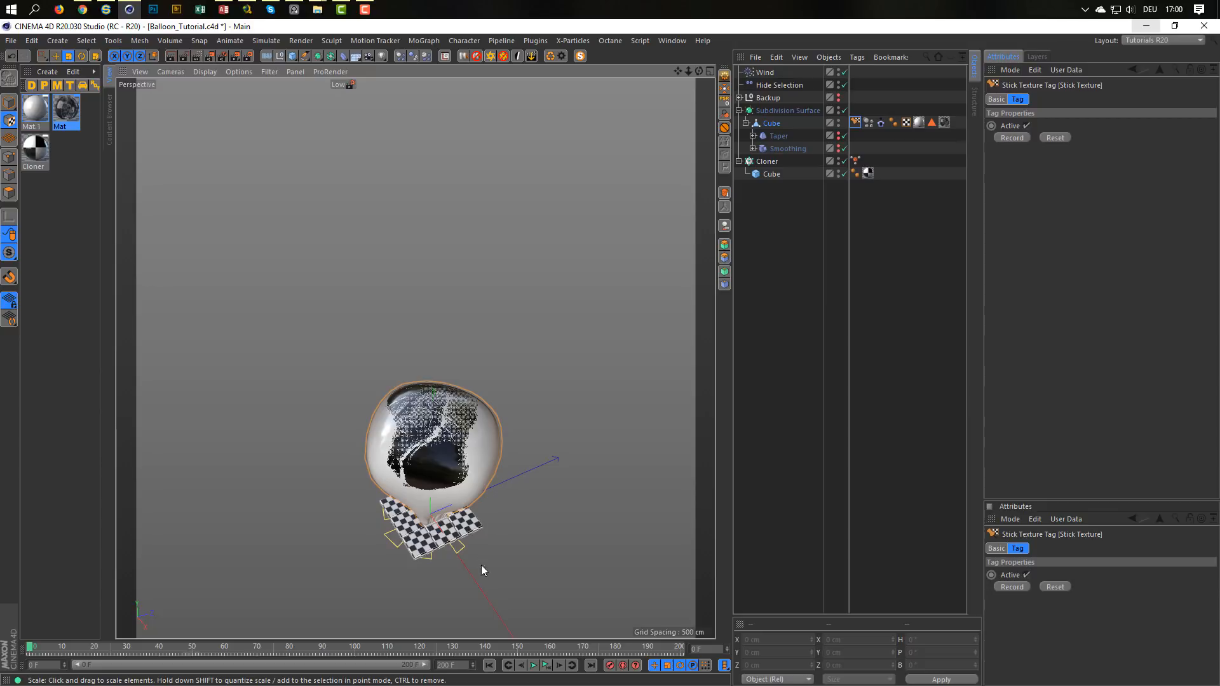
left_click(490, 665)
Hide the Wind object in the viewport
right_click_drag(436, 530, 508, 514, "alt")
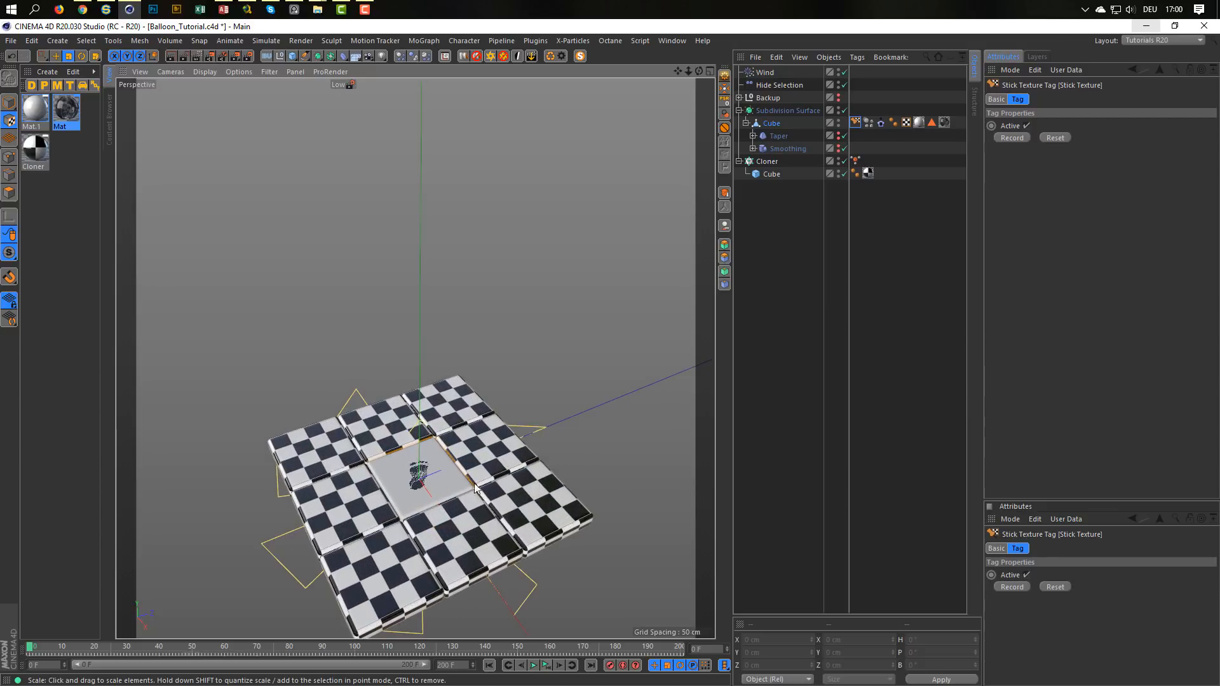
left_click_drag(404, 478, 424, 481, "alt")
middle_click_drag(424, 481, 424, 436, "alt")
left_click_drag(426, 429, 399, 519, "alt")
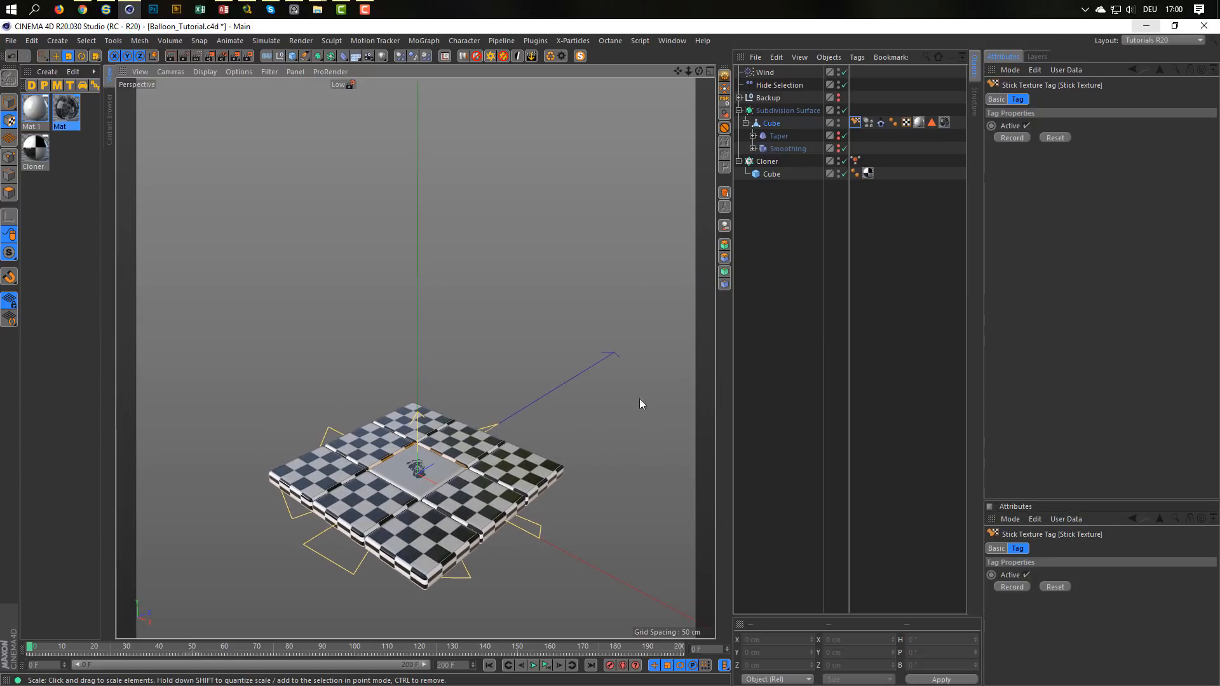
left_click(838, 71)
scroll(421, 463, "down", 3)
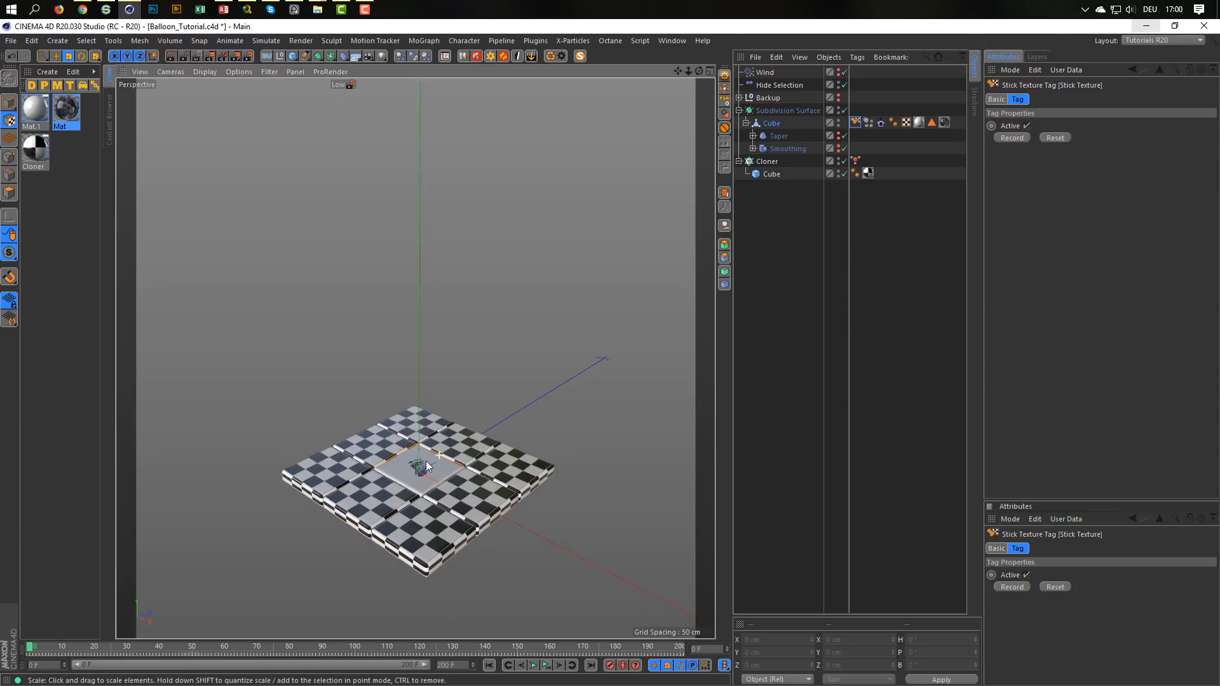
left_click_drag(415, 472, 391, 540, "alt")
Replay the inflation several times without the wind gizmo to check the balloon and footprint, and return to the first frame
left_click(546, 667)
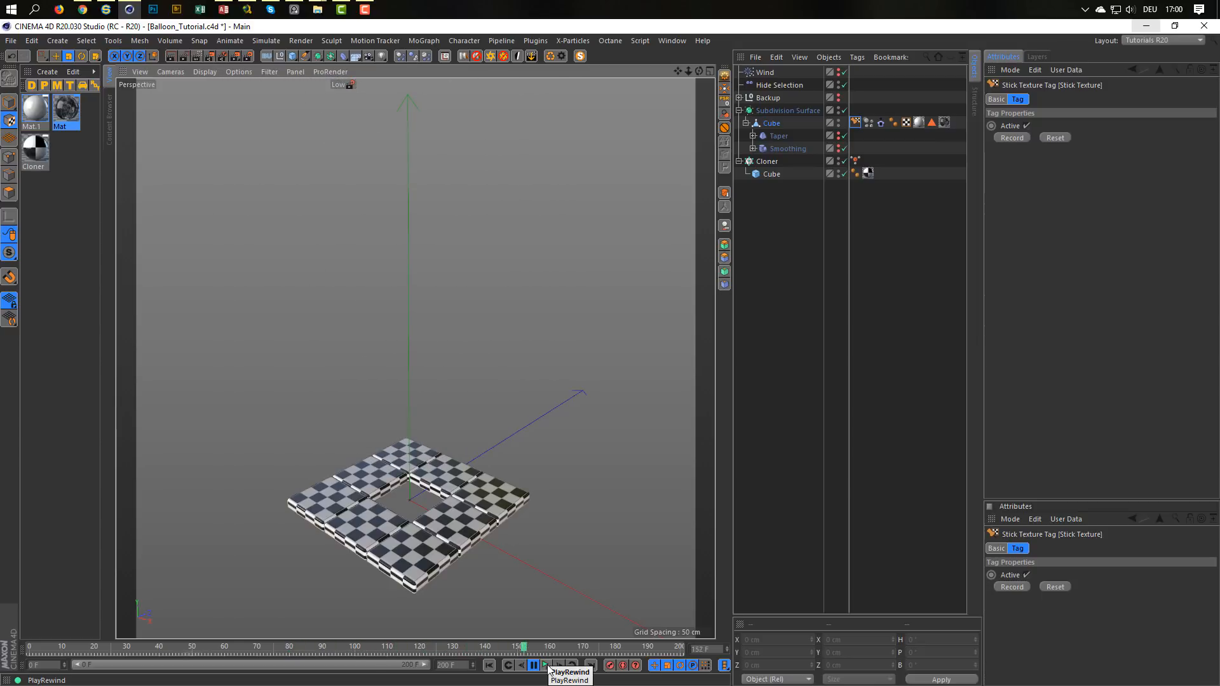
left_click(549, 669)
left_click(549, 669)
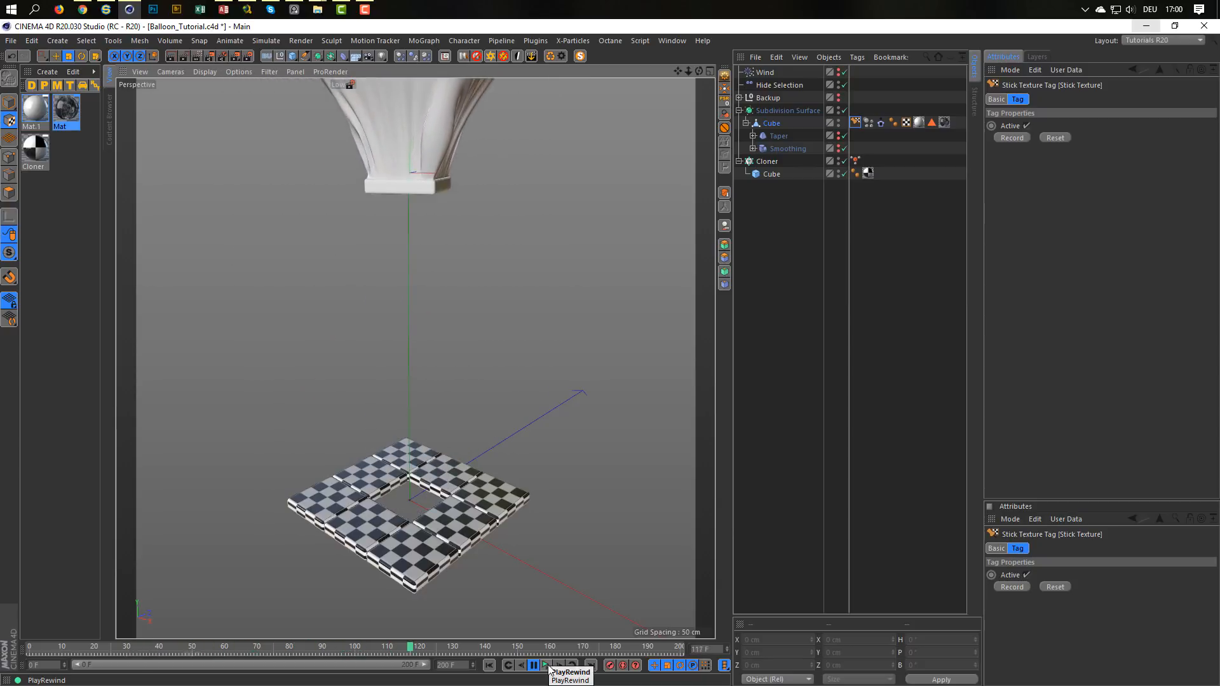
left_click(549, 669)
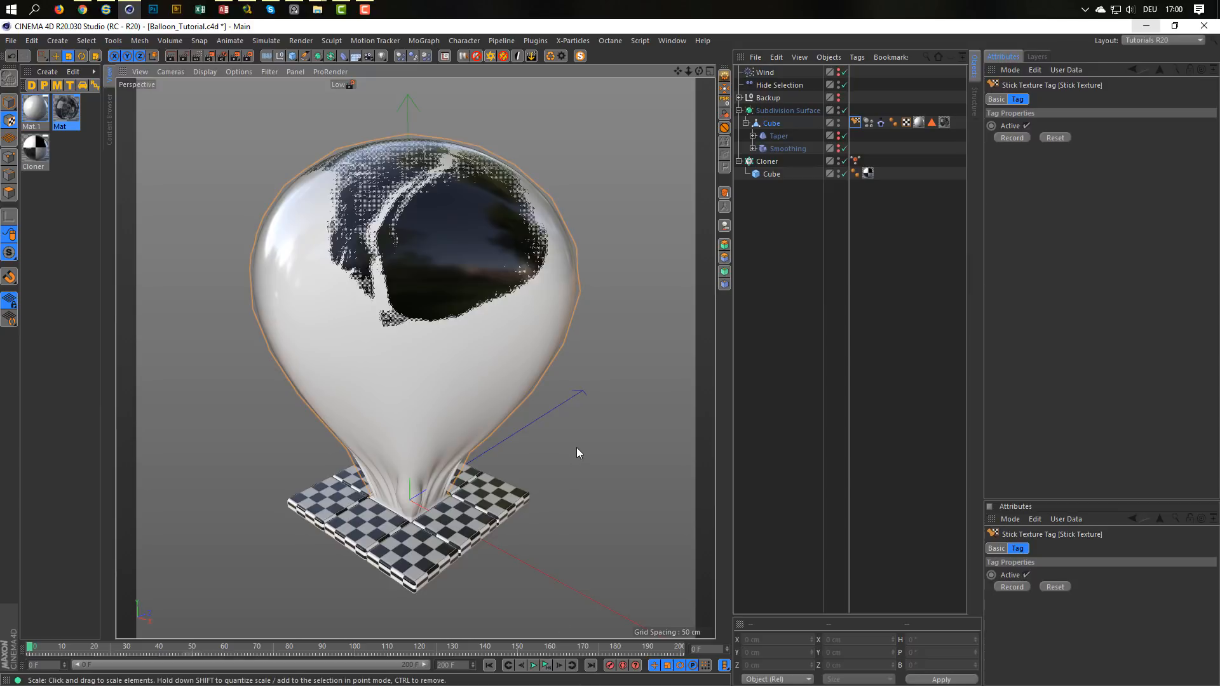
left_click(490, 666)
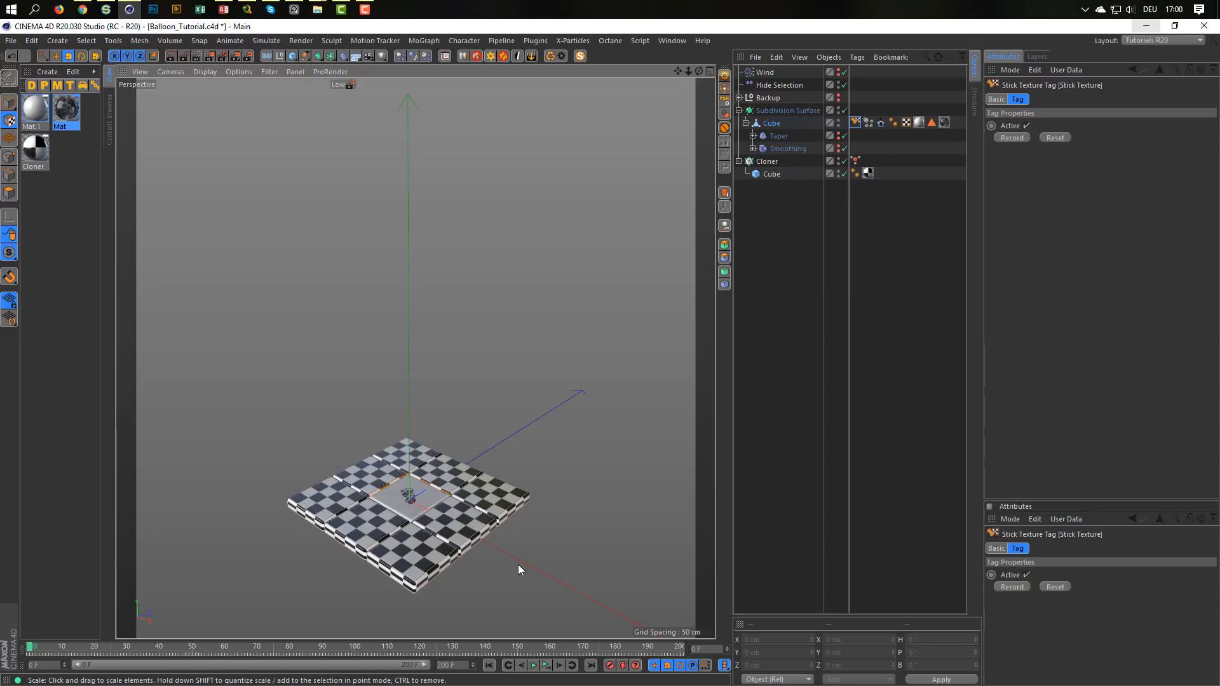
Add the Nikomedias Scene Rig Ultimate as lighting, background and floor for the tile scene
scroll(421, 504, "down", 2)
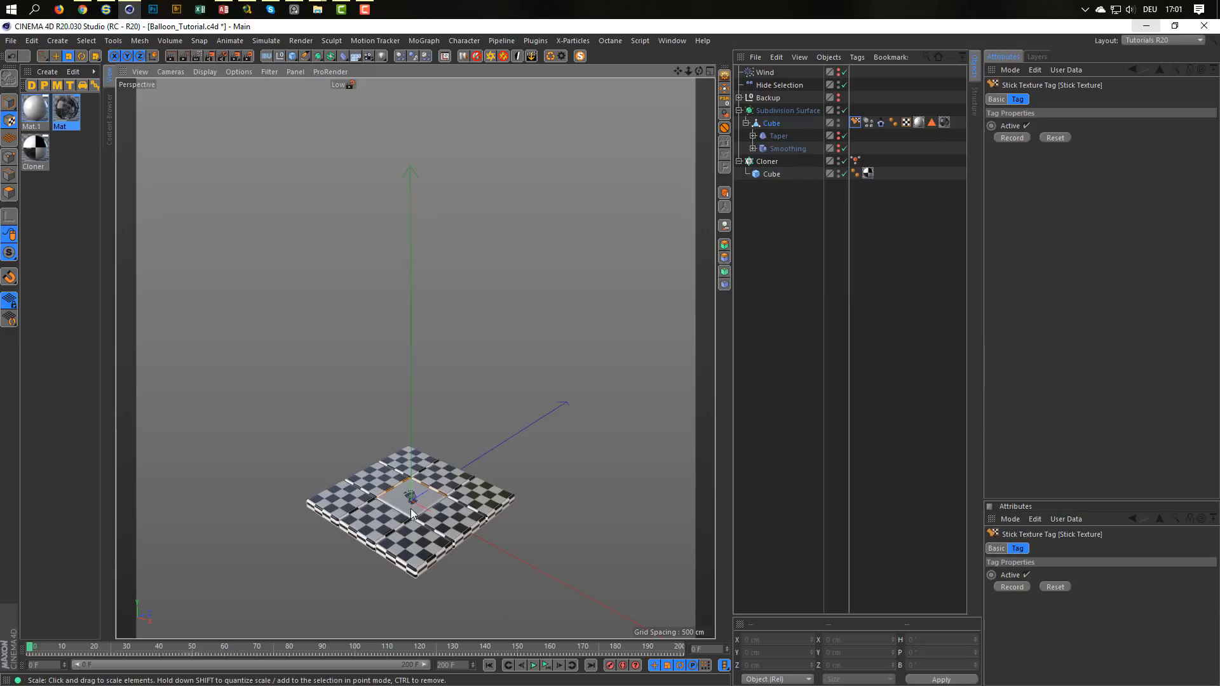
left_click_drag(411, 507, 417, 541, "alt")
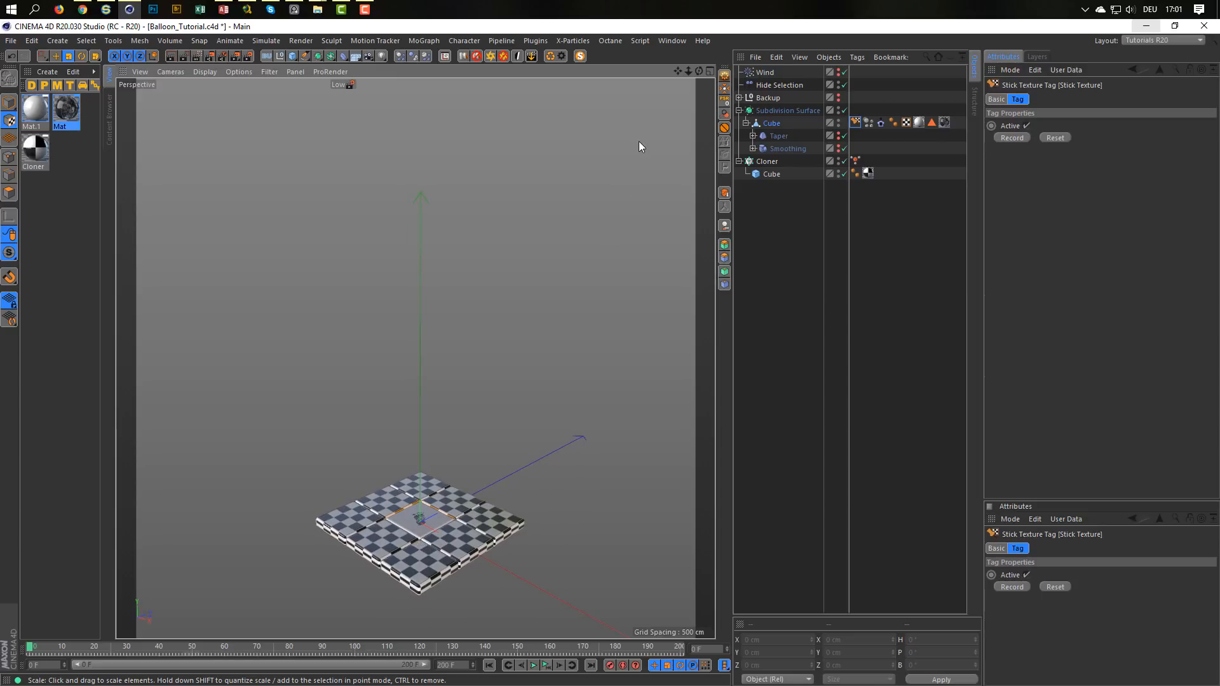
left_click(461, 56)
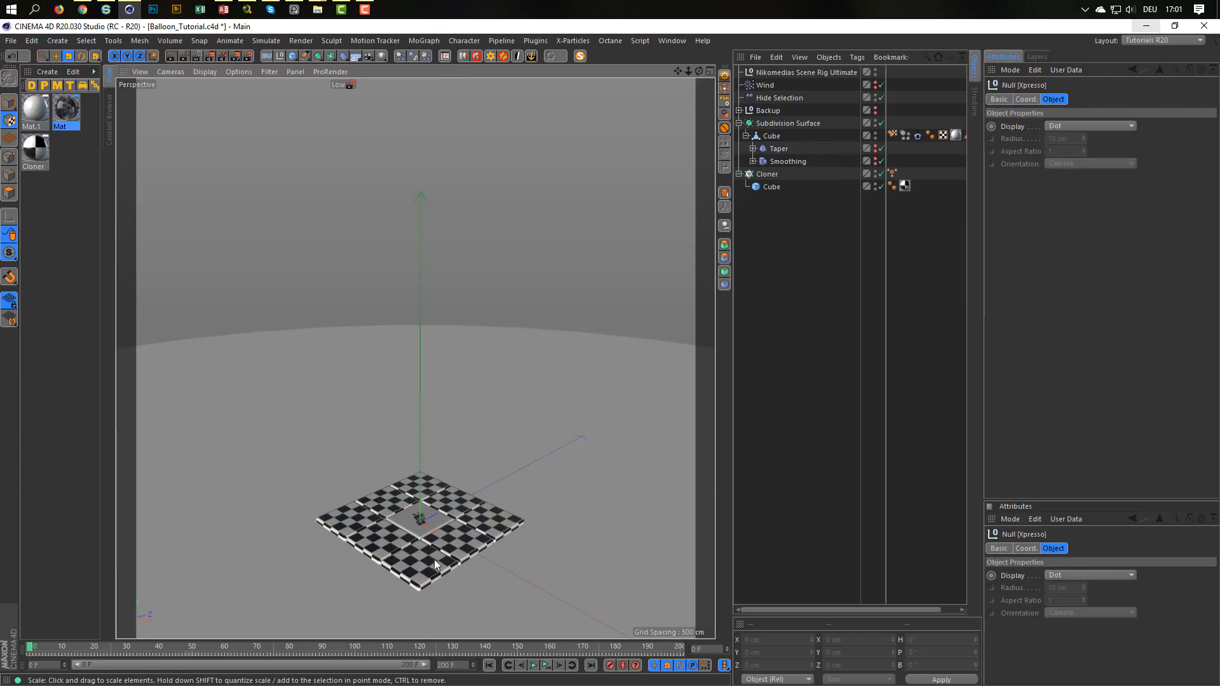
Lower the scene rig's floor by setting its Move Up / Down value to -5 cm
left_click(805, 72)
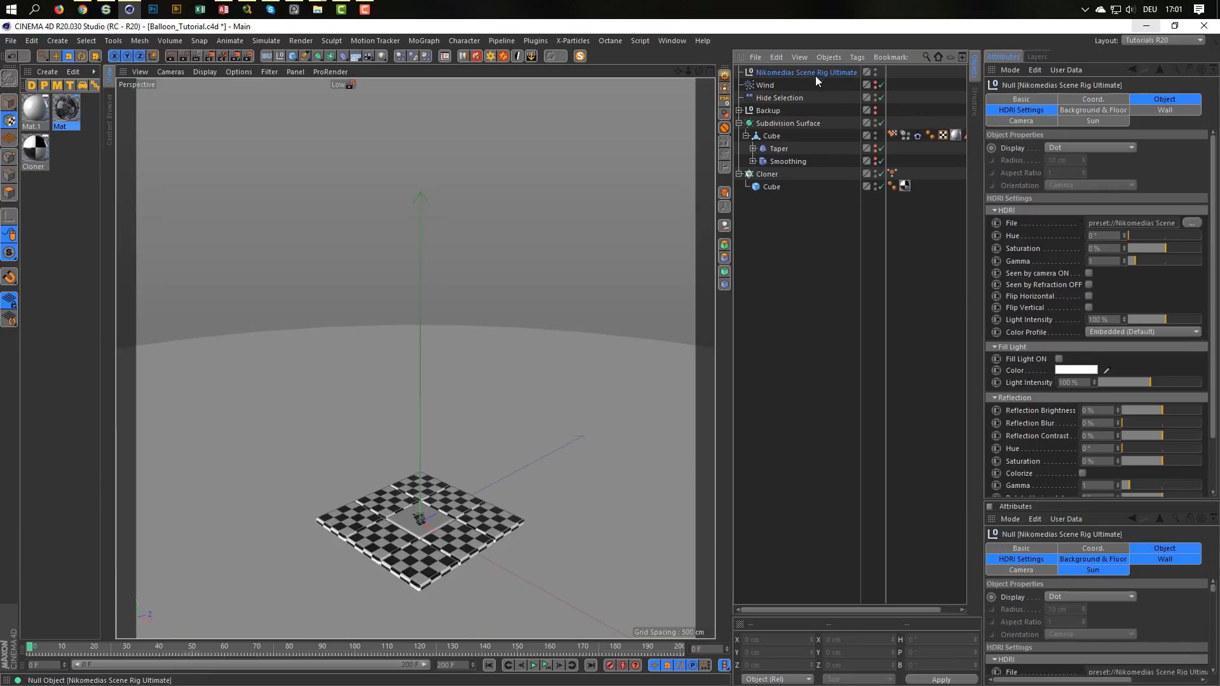
left_click(1092, 110)
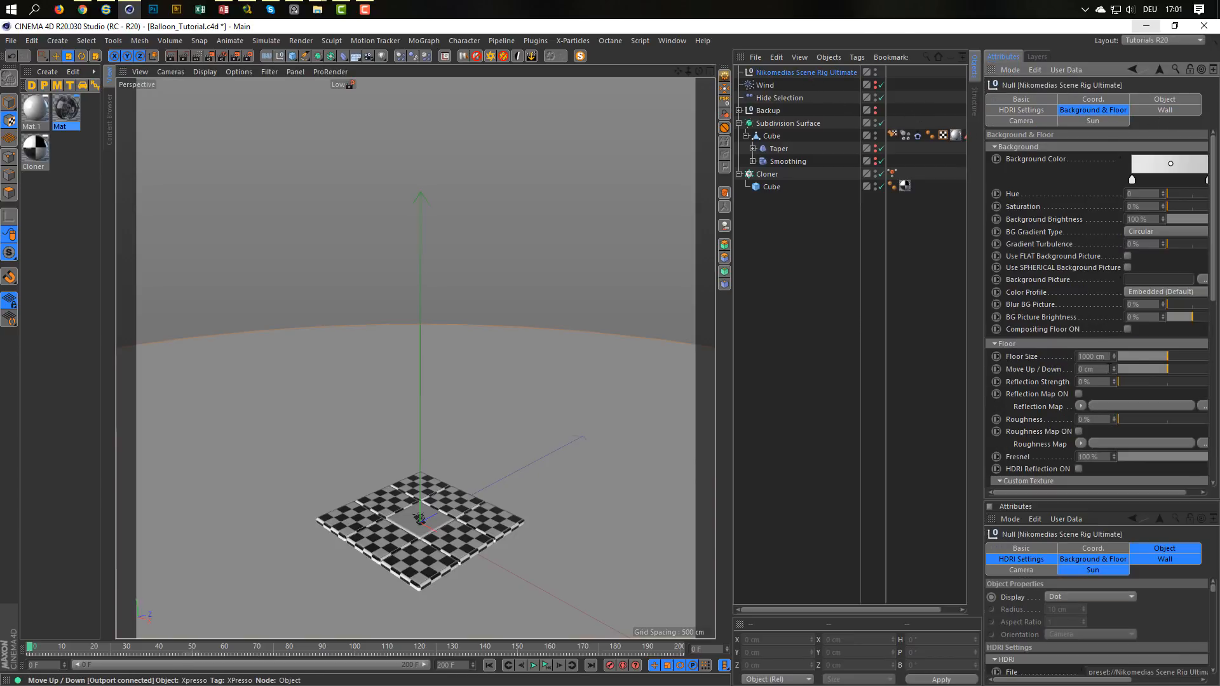
left_click(1092, 369)
key("BackSpace")
type("-5")
key("Return")
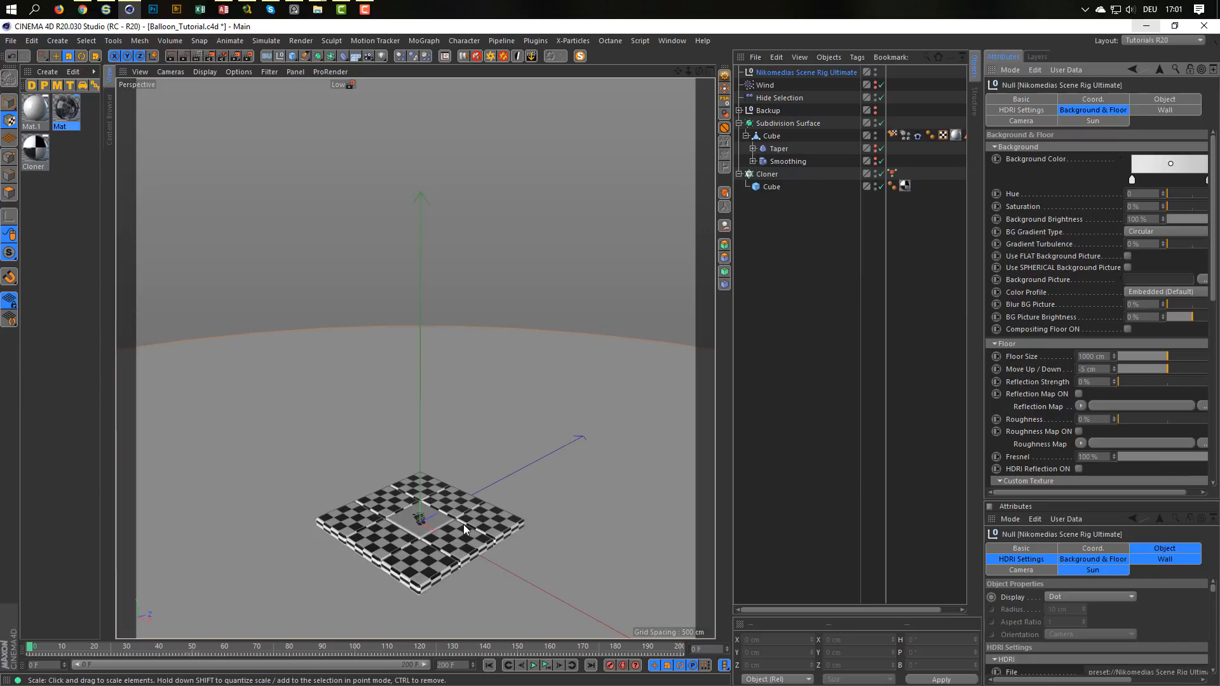
Frame the tile floor and switch the active render setting to Low GI
middle_click_drag(444, 528, 438, 503, "alt")
left_click_drag(433, 511, 437, 513, "alt")
left_click(350, 80)
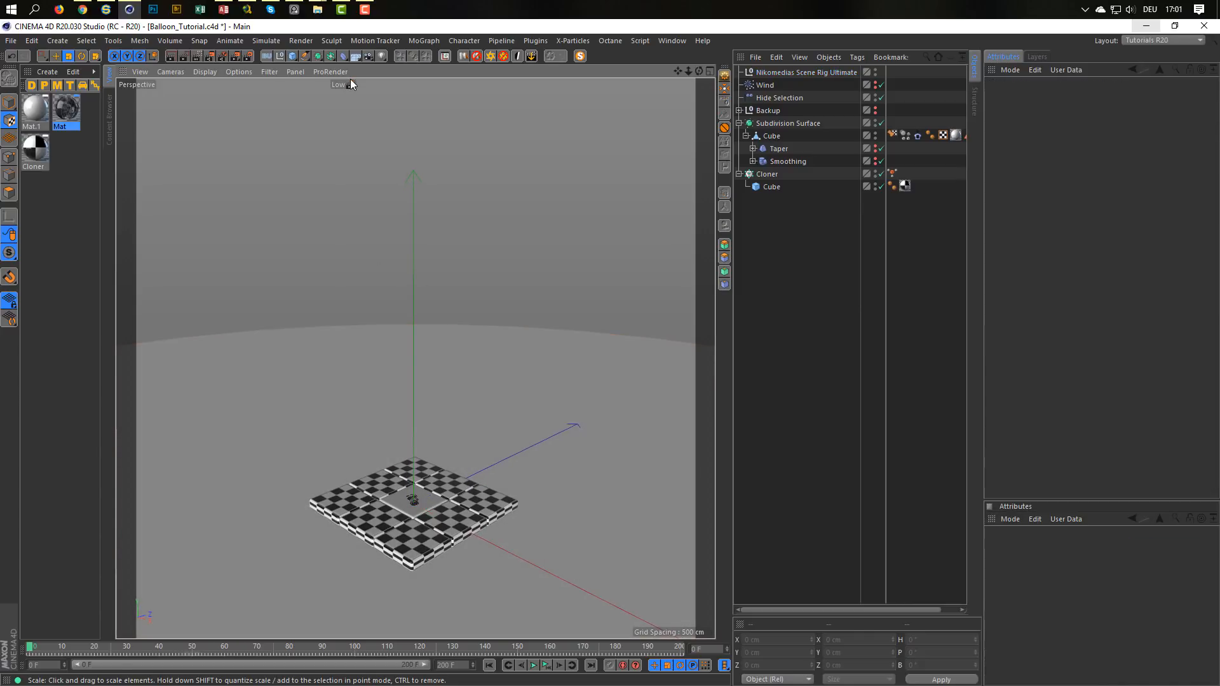
left_click(350, 82)
left_click(390, 112)
Preview the tile floor and the balloon played to frame 20 in an enlarged, full-quality interactive render region, and close the region
left_click(198, 56)
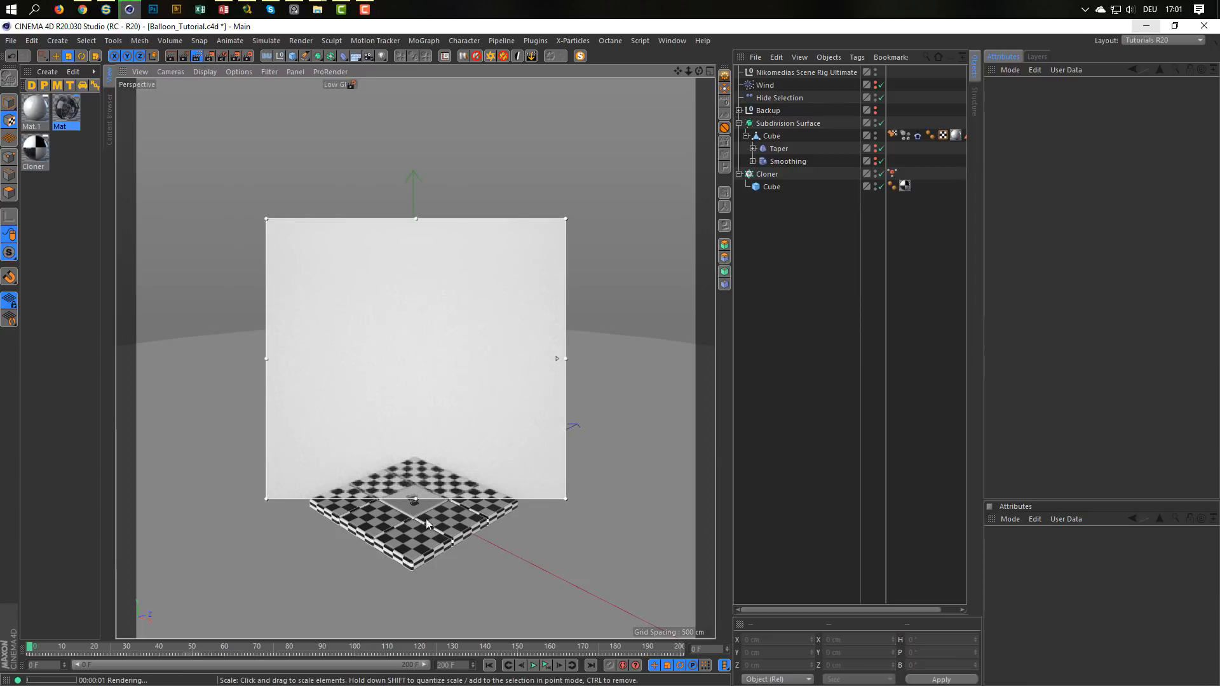
left_click_drag(416, 498, 417, 592)
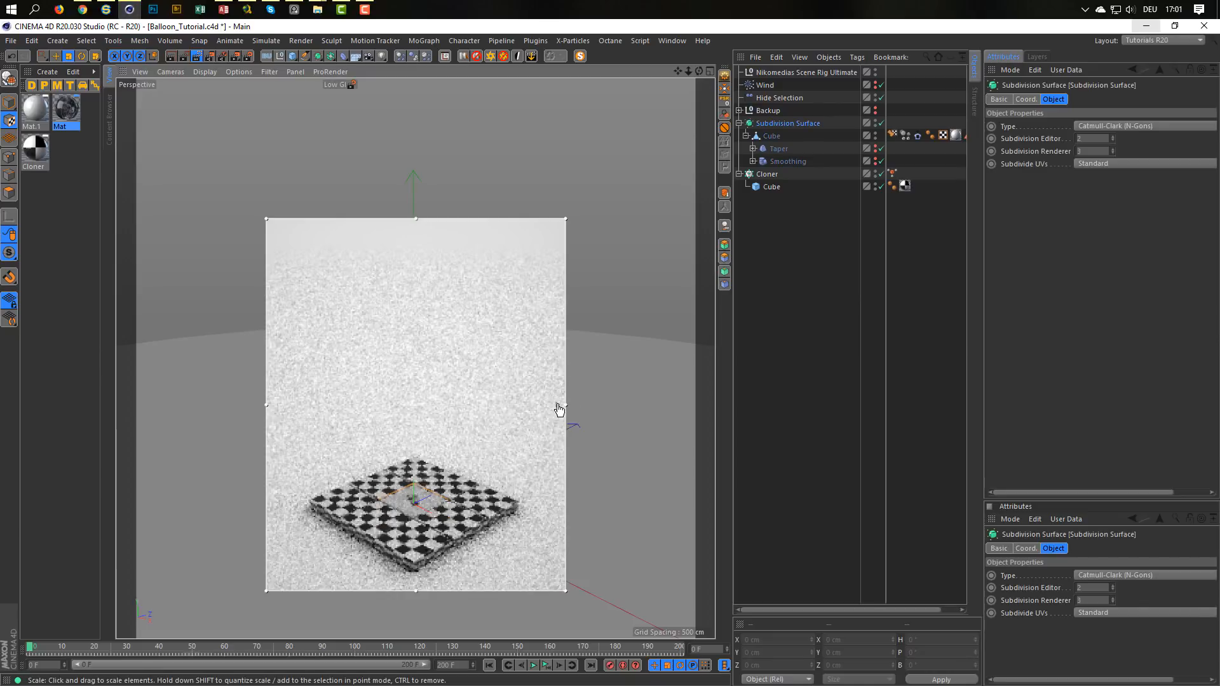
left_click_drag(557, 407, 559, 219)
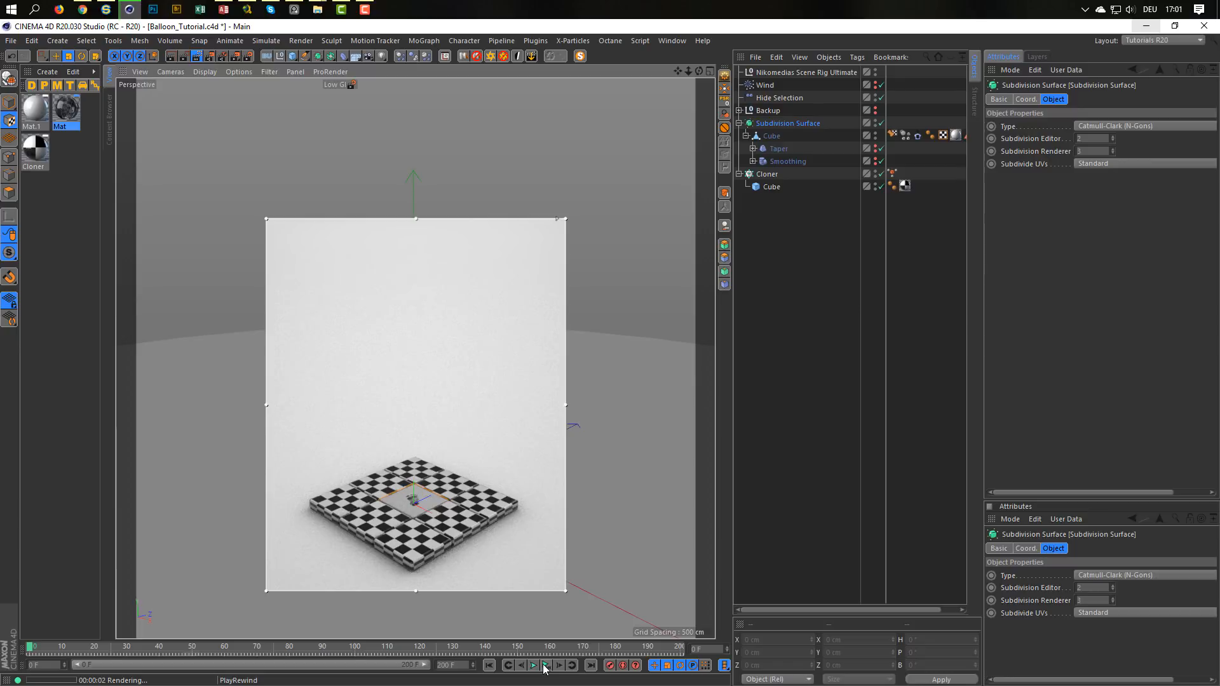
left_click(533, 666)
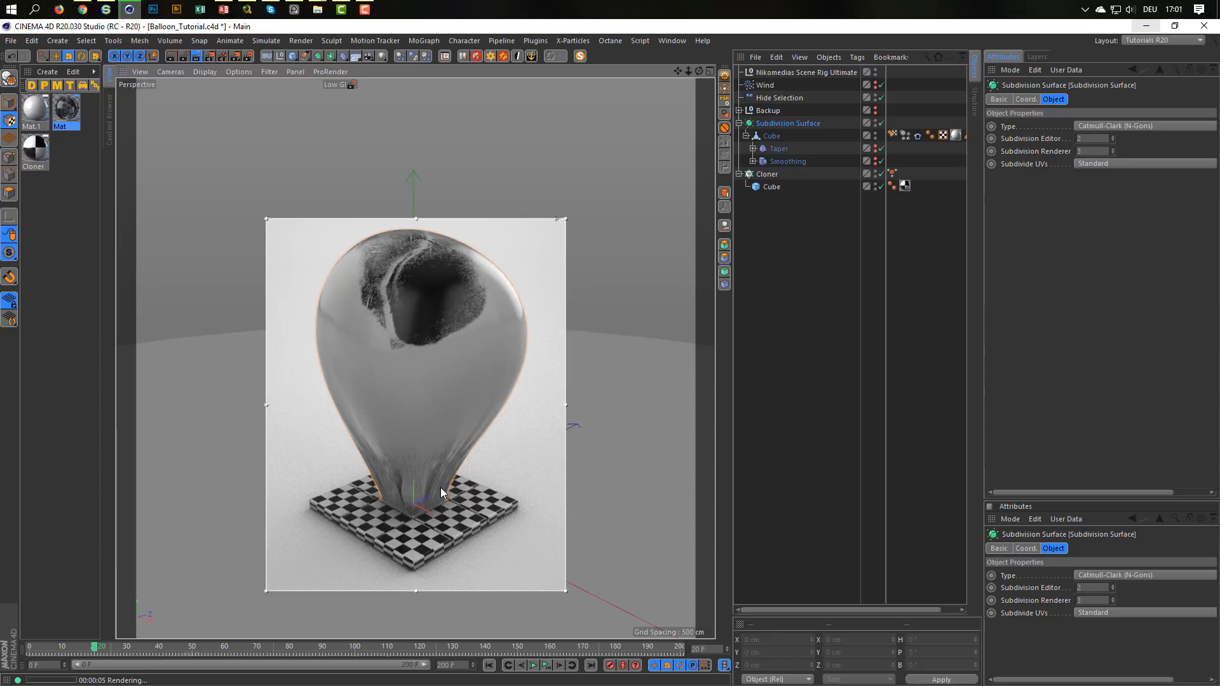
left_click(196, 57)
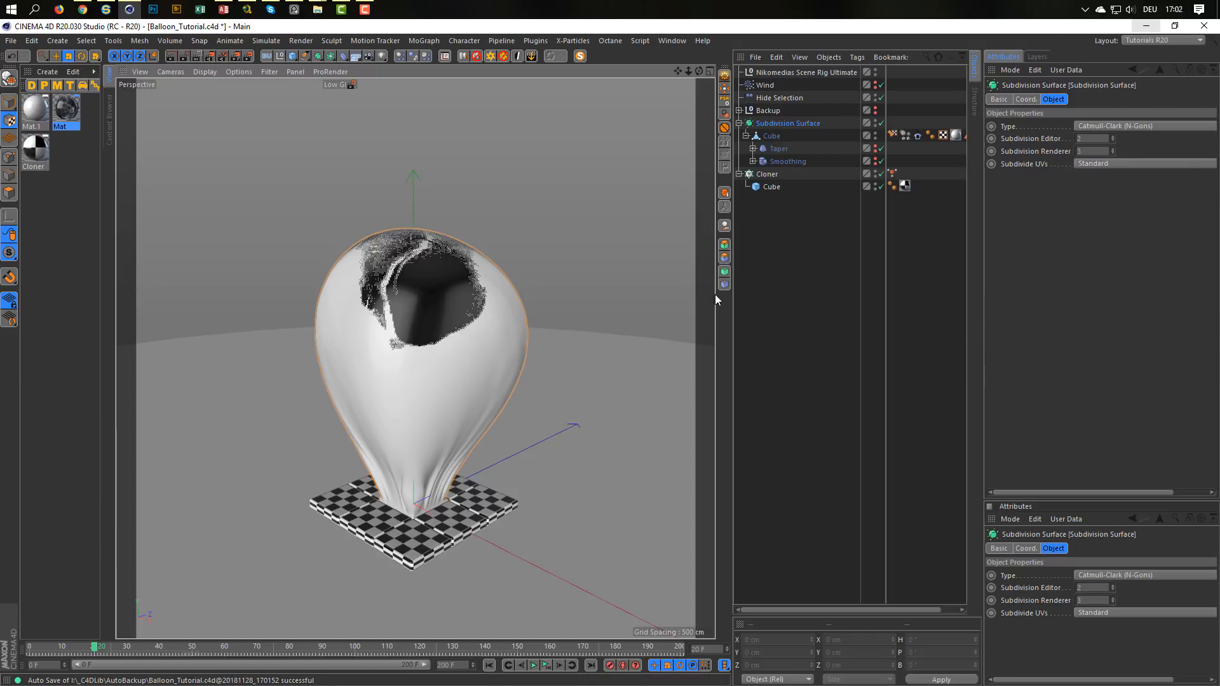
Move the Smoothing deformer's Linear Field down to a Y position of about 74 cm and save the project
left_click(775, 162)
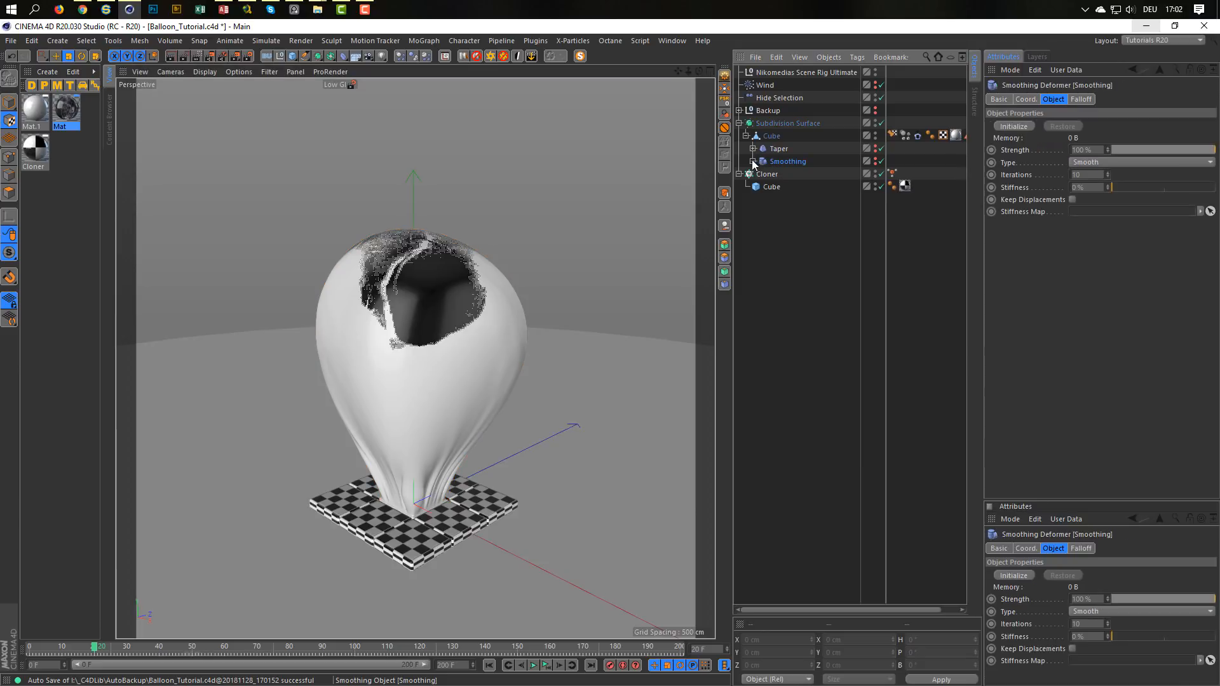
left_click(752, 162)
left_click(783, 175)
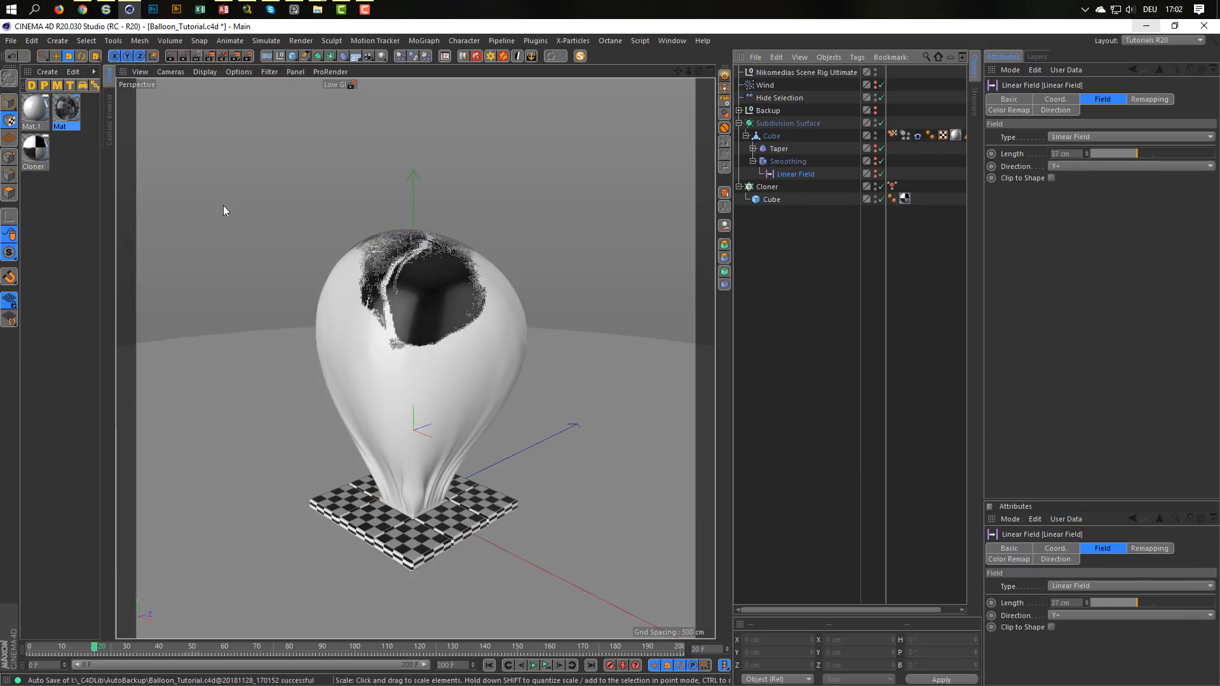
left_click(10, 100)
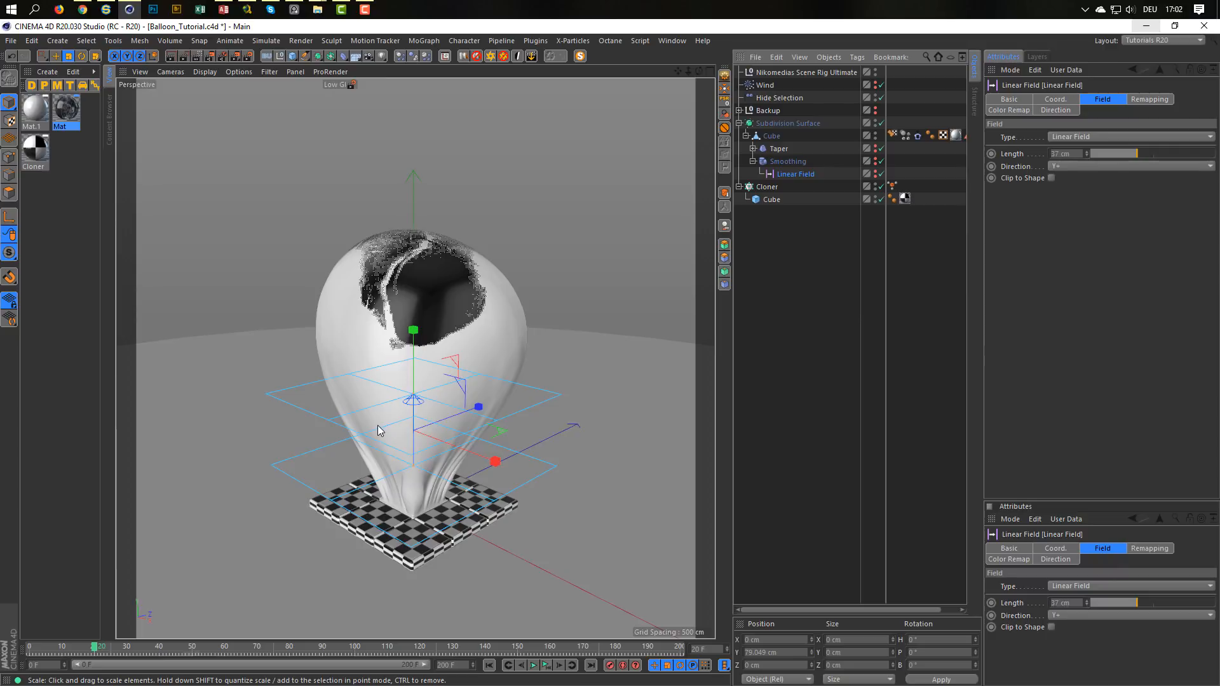
key("e")
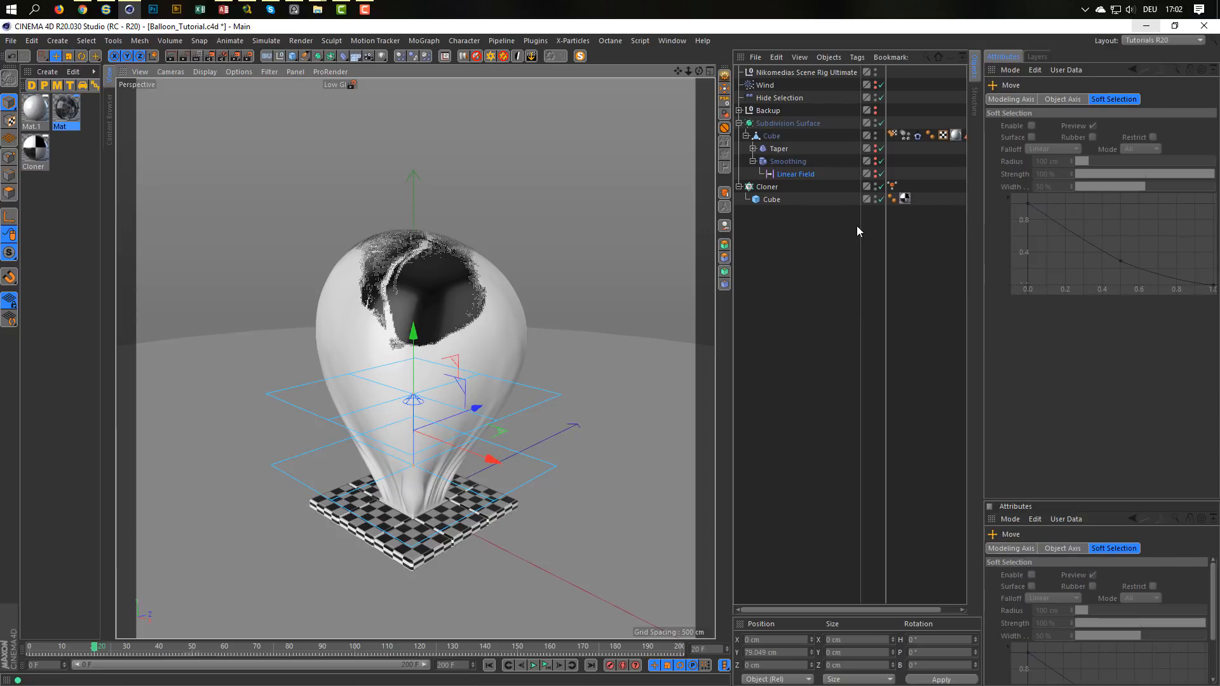
mouse_move(413, 339)
left_mouse_down()
mouse_move(413, 363)
mouse_move(422, 345)
left_mouse_up()
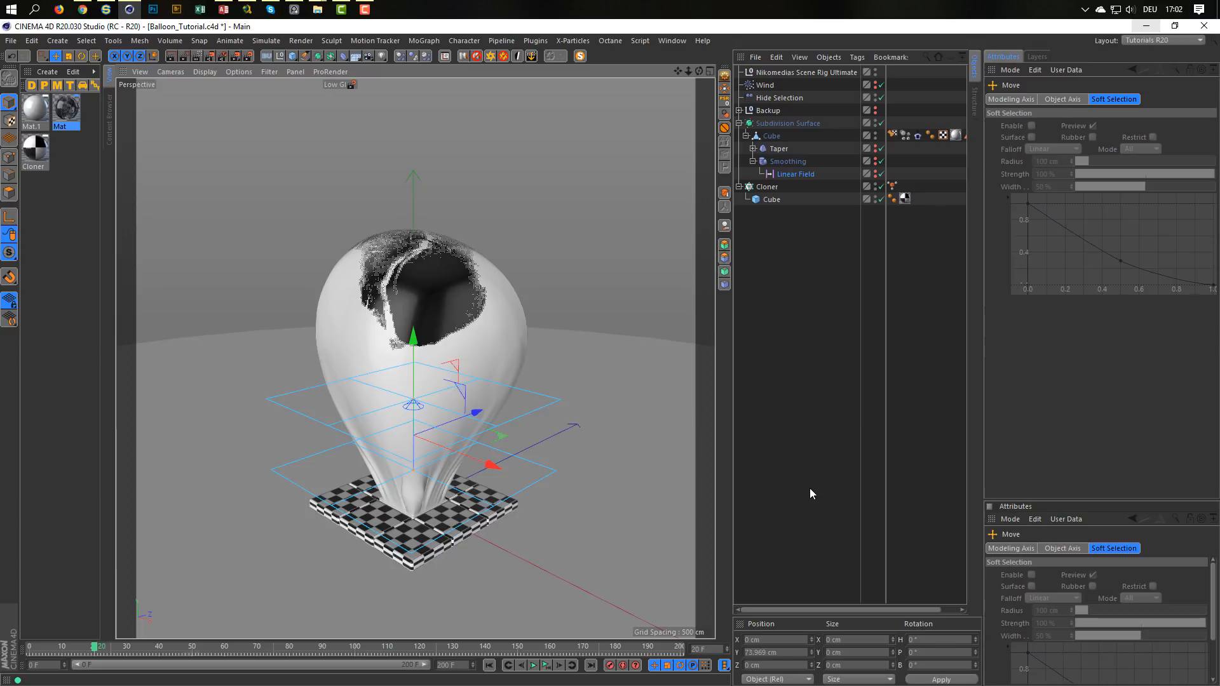
key("ctrl+s")
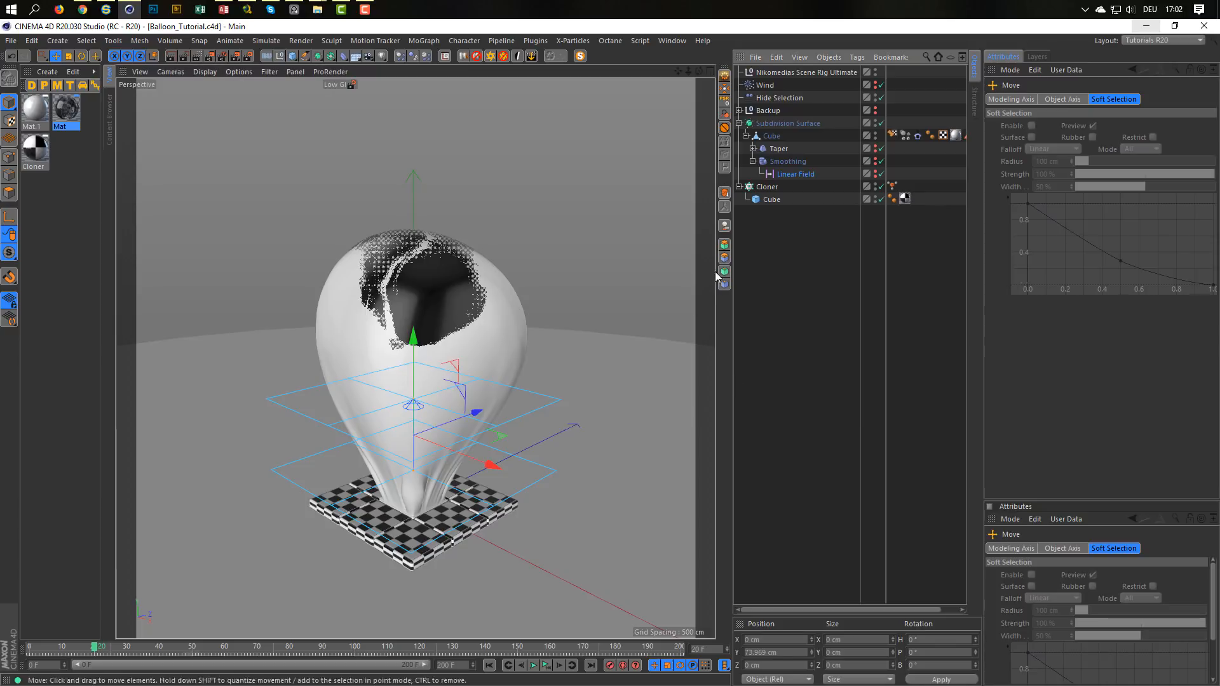
Turn on SSAO for the perspective viewport with the whole balloon and tile floor in view
mouse_move(481, 376)
left_mouse_down("alt")
mouse_move(476, 400)
mouse_move(476, 381)
left_mouse_up("alt")
right_click_drag(469, 396, 476, 396, "alt")
middle_click_drag(476, 395, 482, 401, "alt")
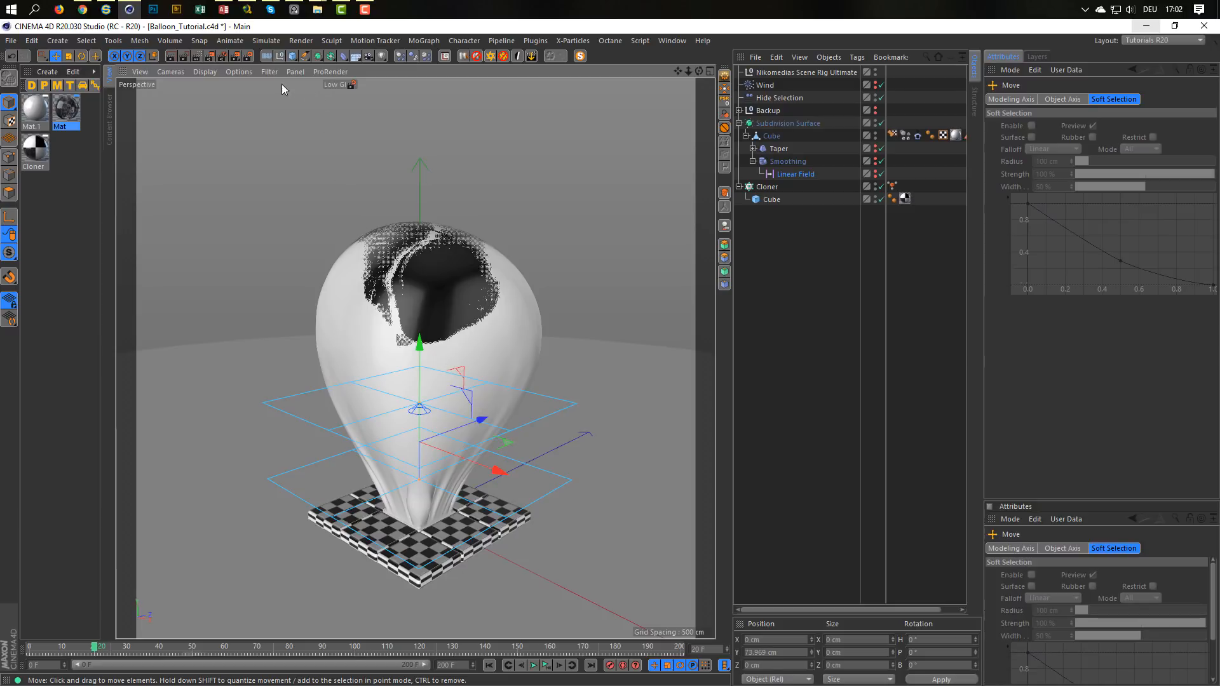
left_click(240, 71)
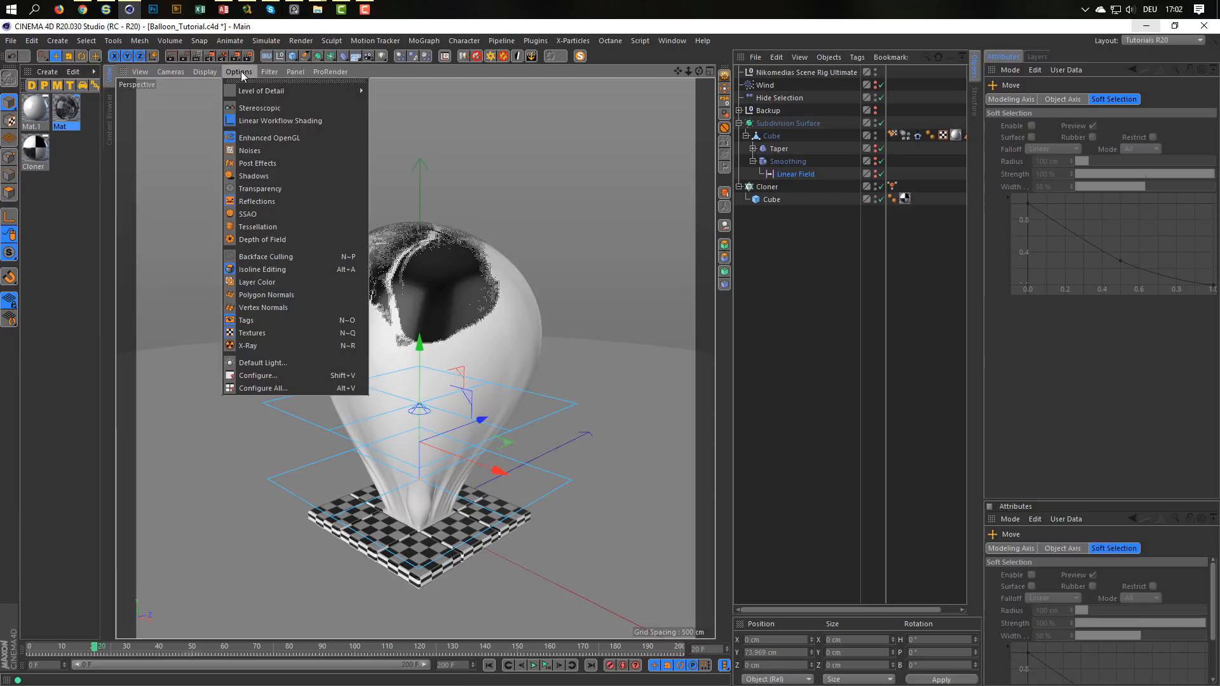
left_click(258, 215)
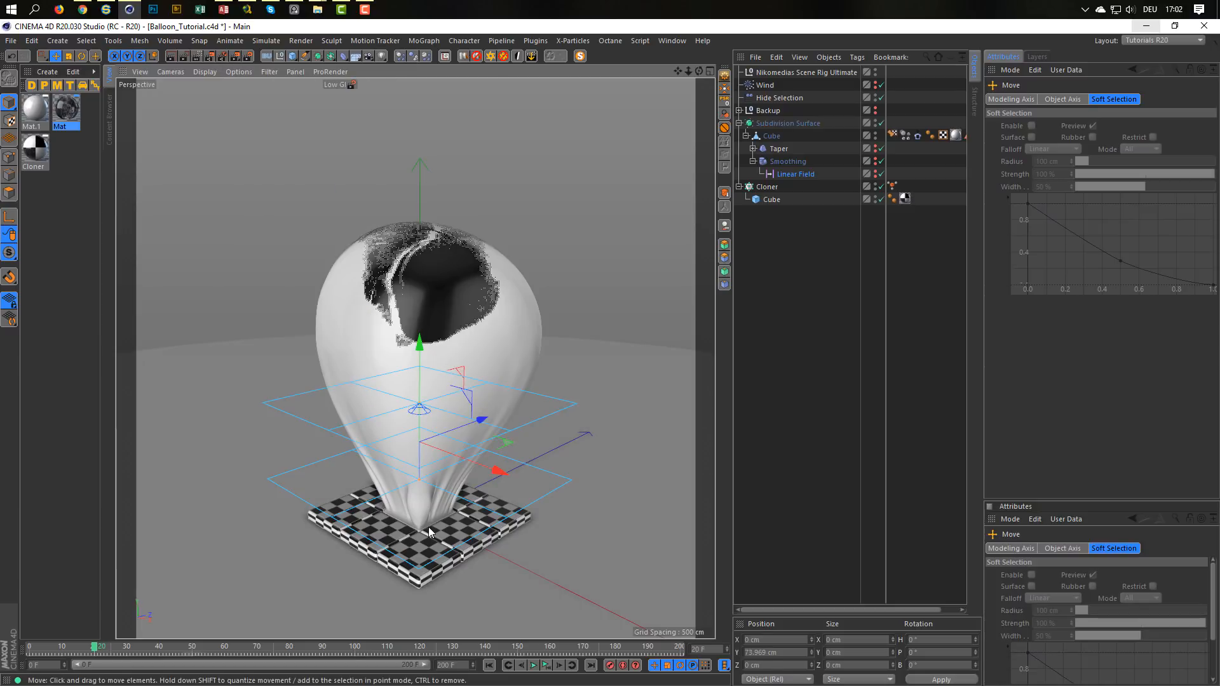
mouse_move(426, 525)
middle_mouse_down("alt")
mouse_move(425, 508)
mouse_move(414, 523)
middle_mouse_up("alt")
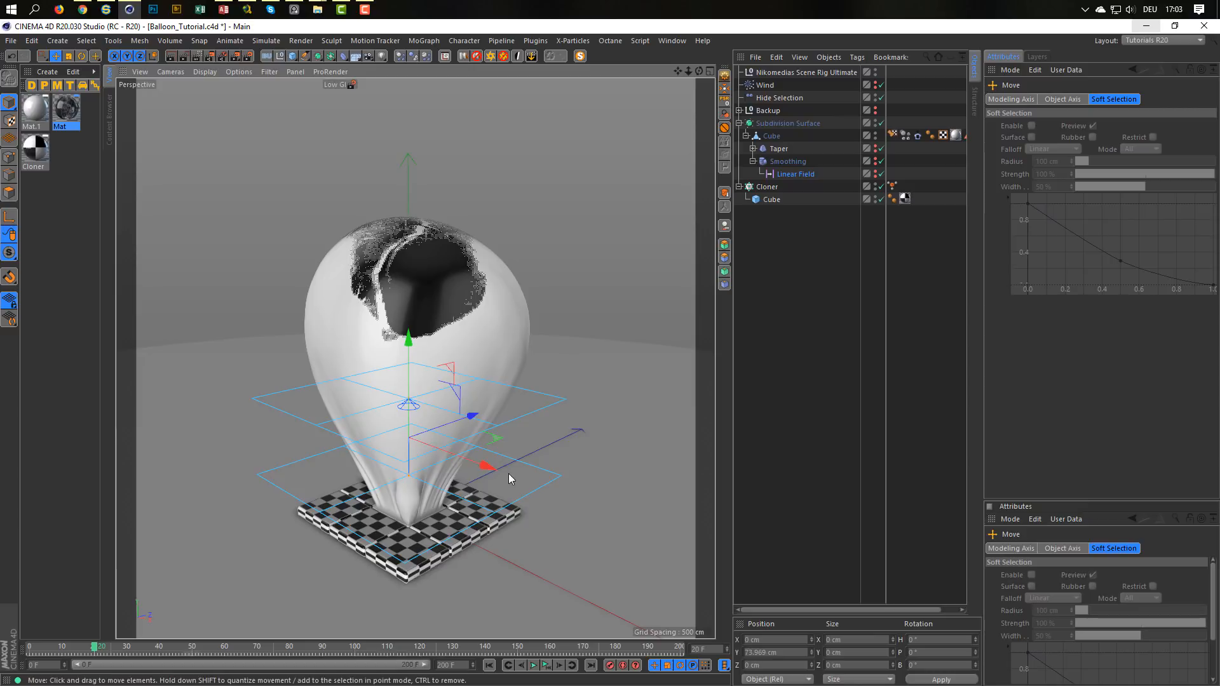
Switch to the web browser to view the Nikomedia Facebook page, and return to Cinema 4D
left_click(82, 8)
left_click(164, 28)
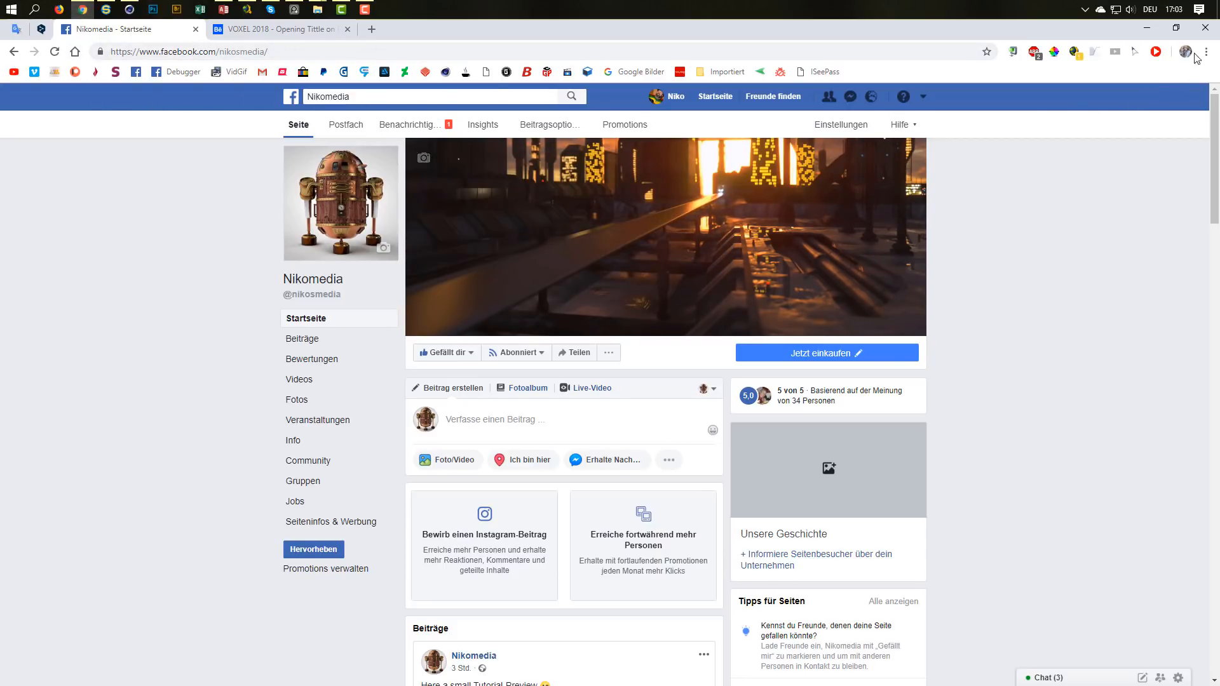
left_click(1147, 30)
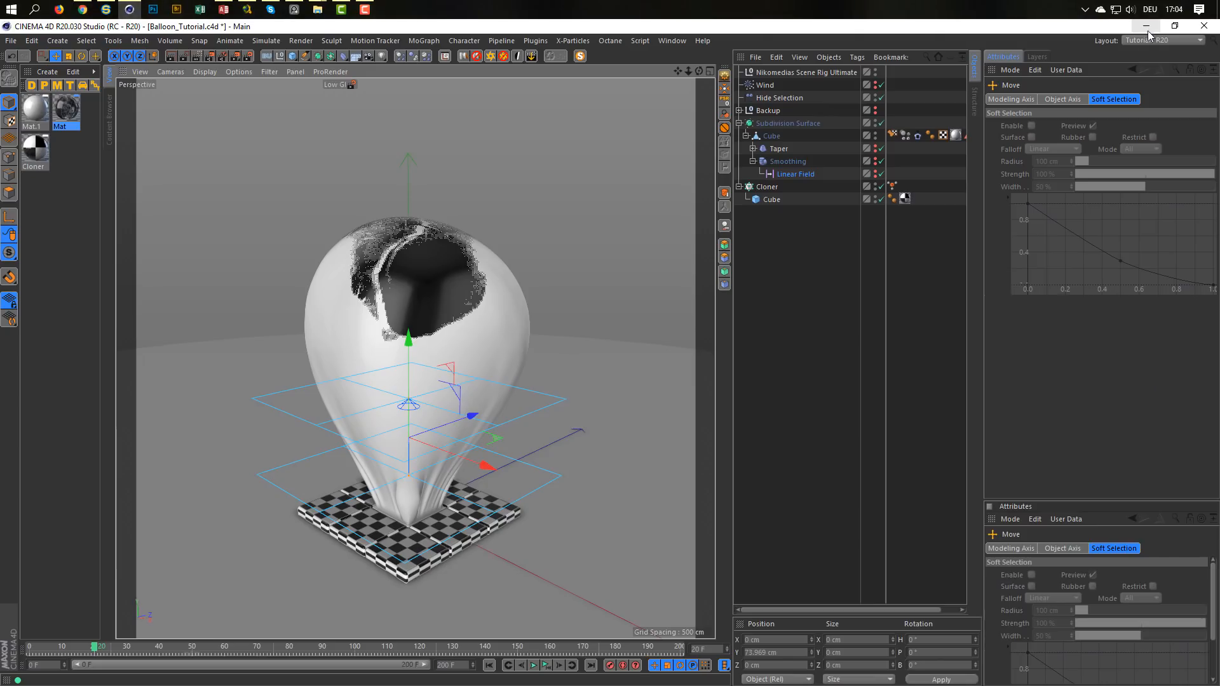